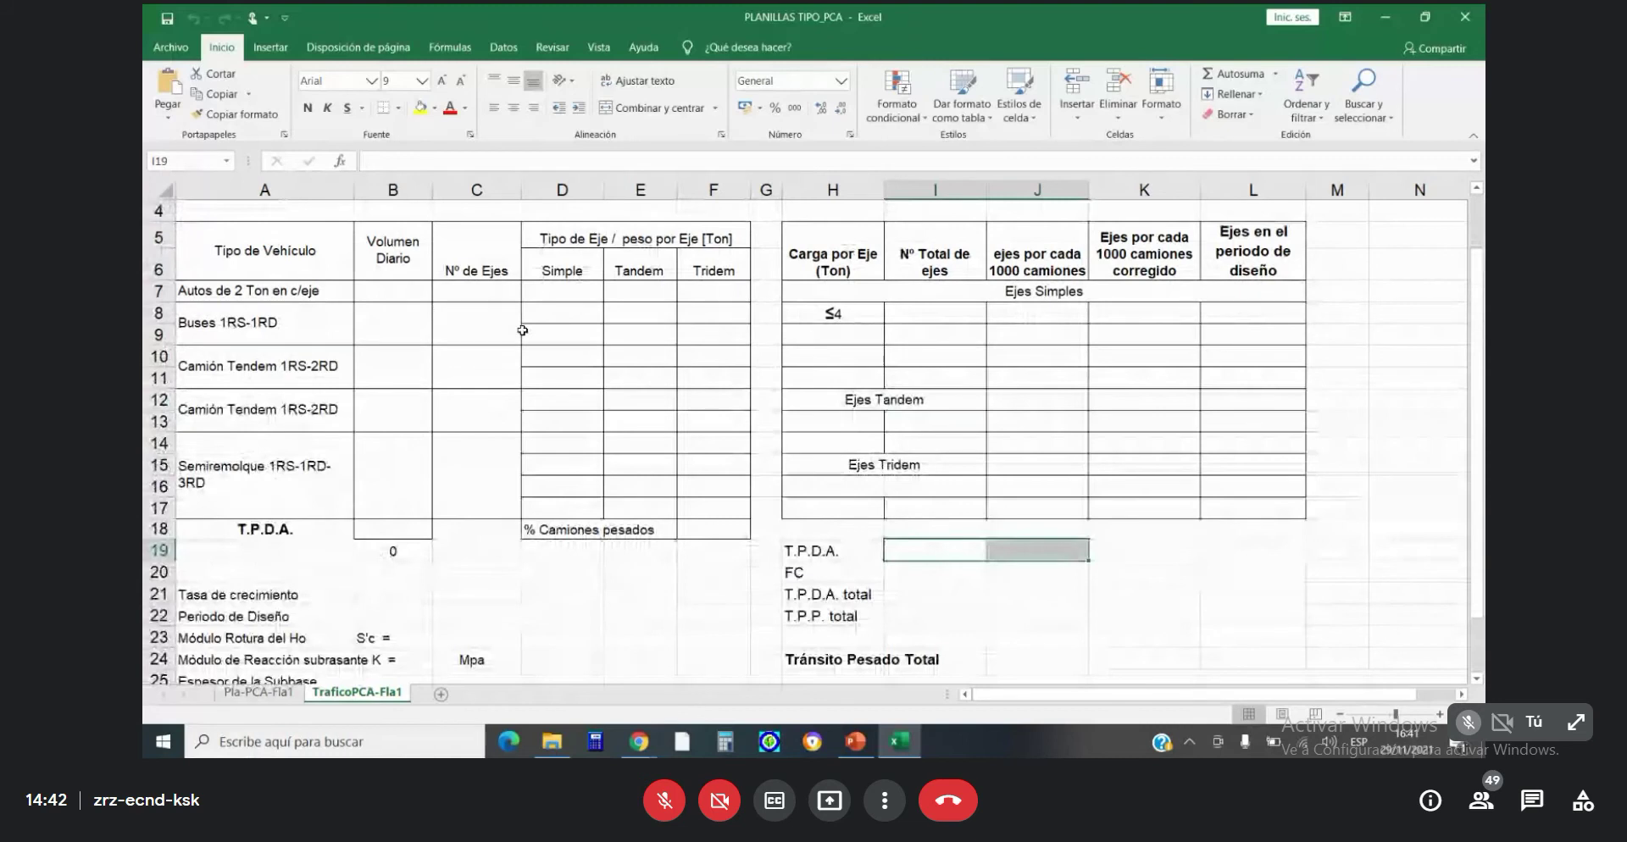
pyautogui.scroll(1, 720, 415)
pyautogui.scroll(-1, 743, 416)
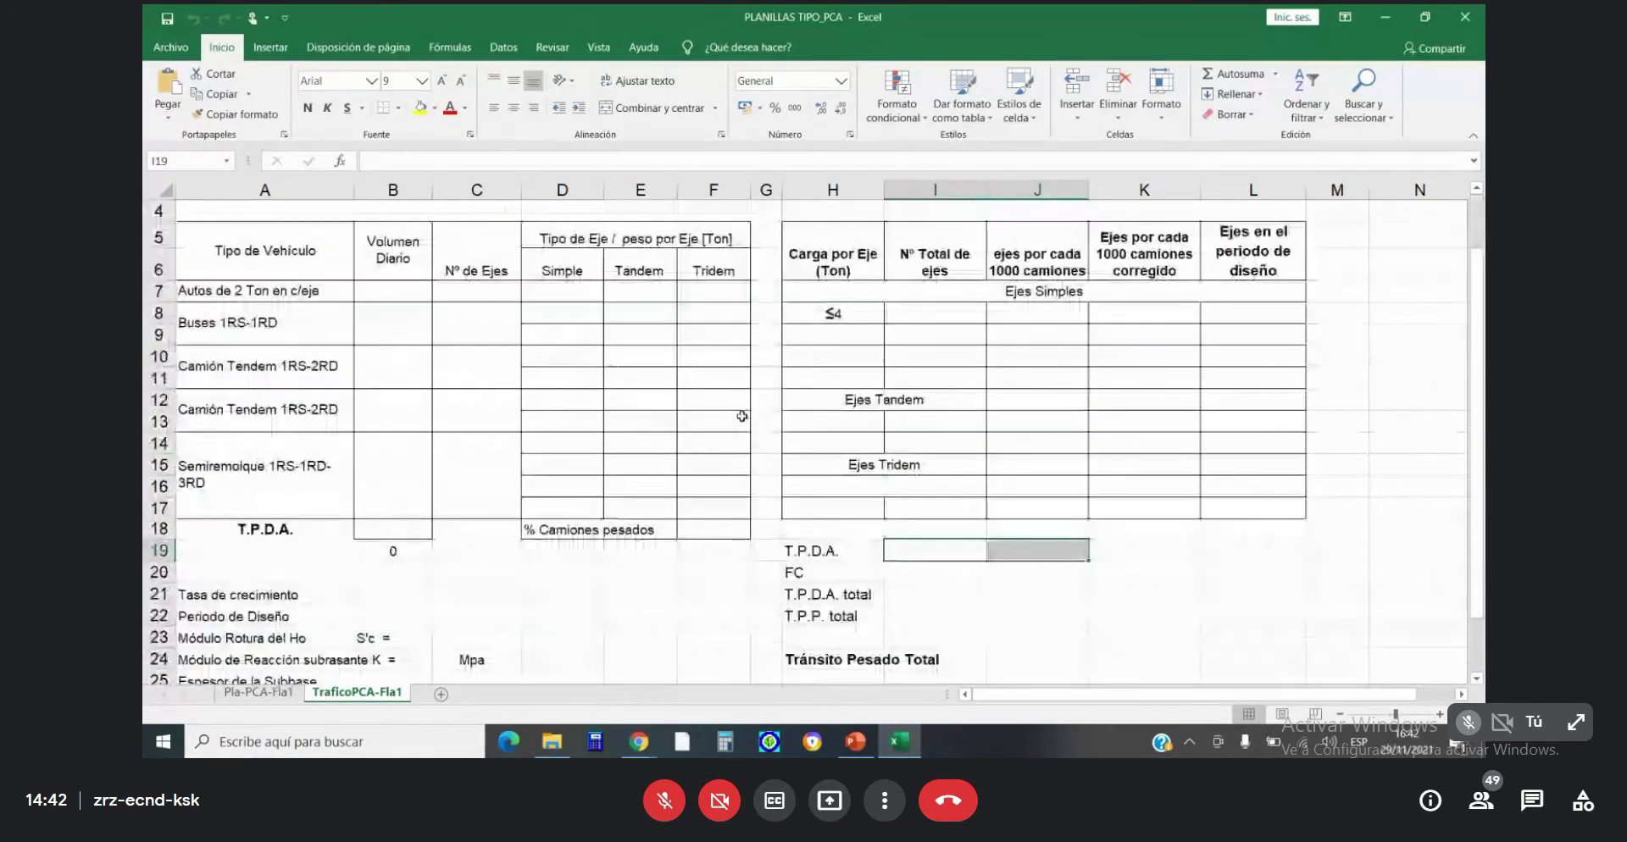
pyautogui.scroll(-2, 742, 416)
pyautogui.scroll(2, 923, 357)
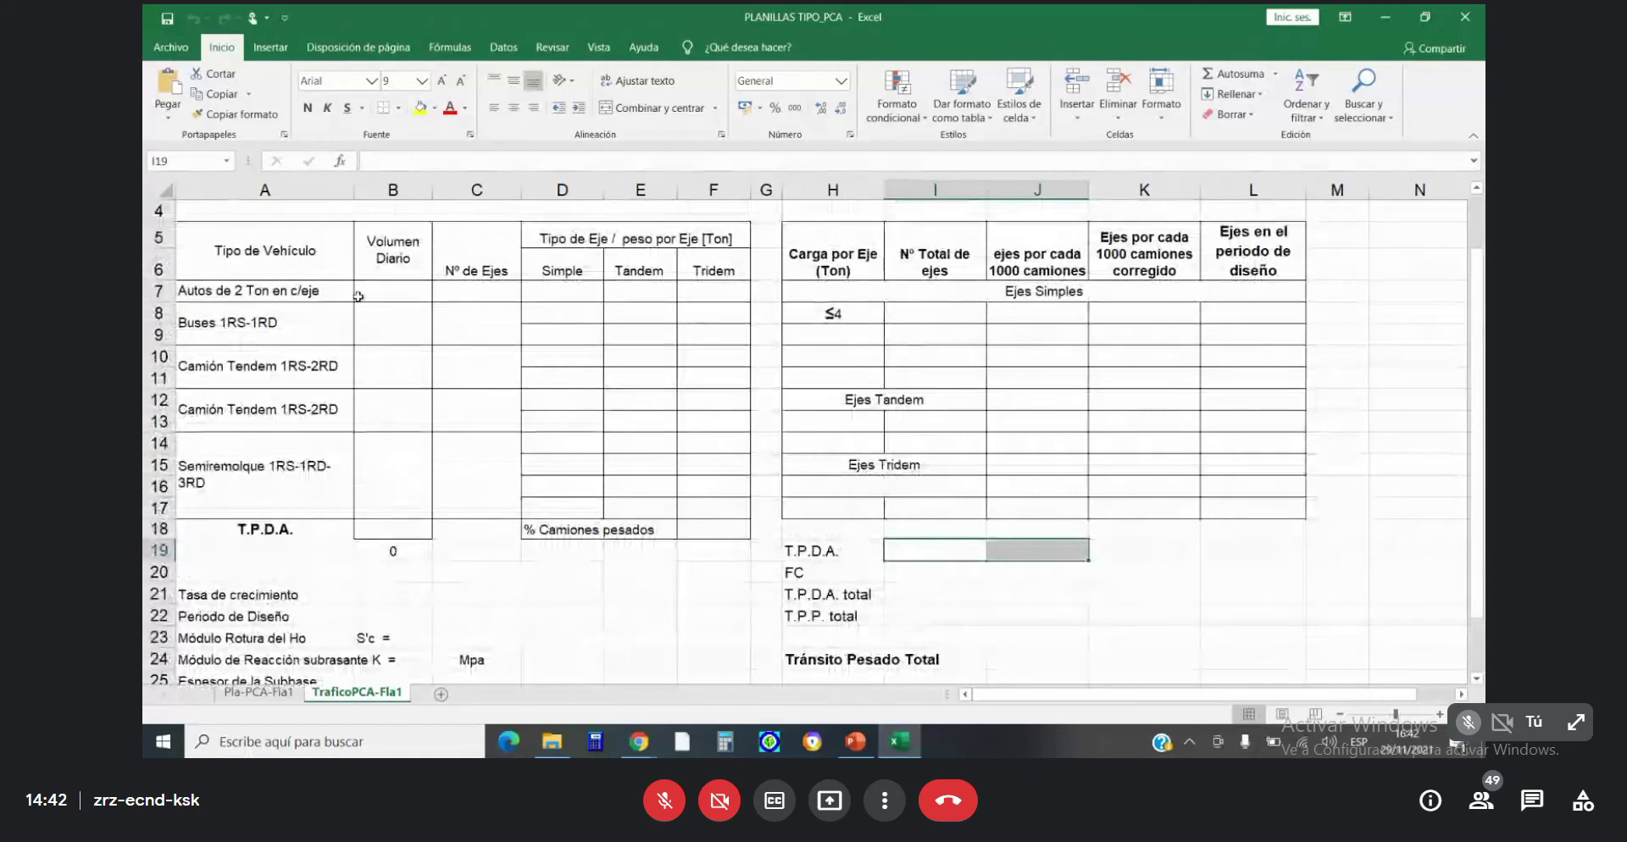
# Enter daily volumes of 2650 for the 2-ton cars, 206 for the buses and 451 for the first 1RS-2RD tandem truck.
pyautogui.click(407, 290)
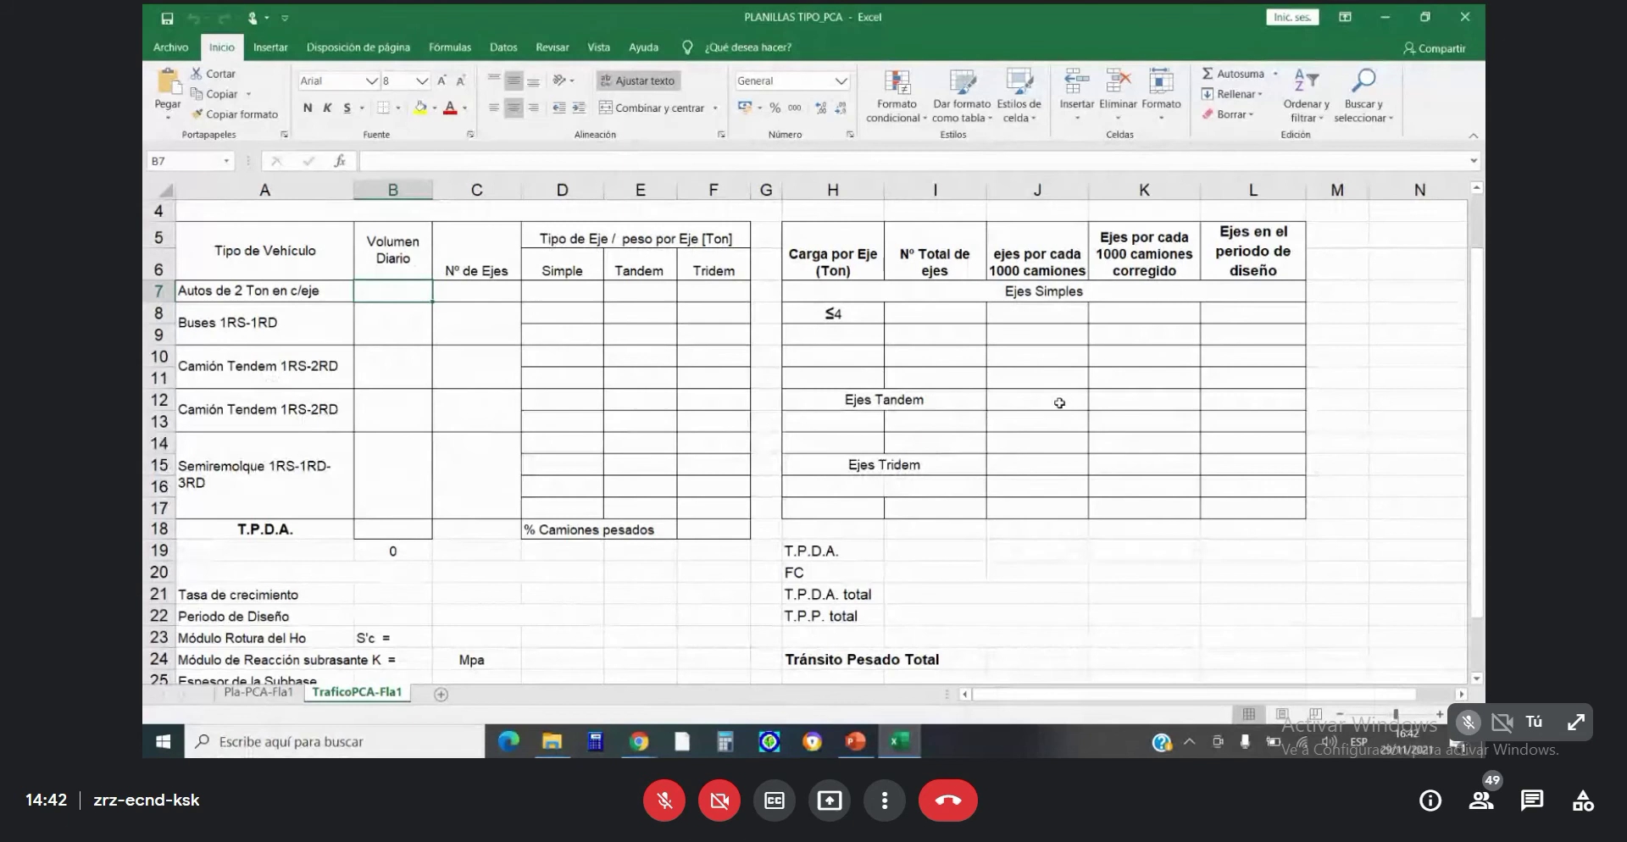
pyautogui.write('2')
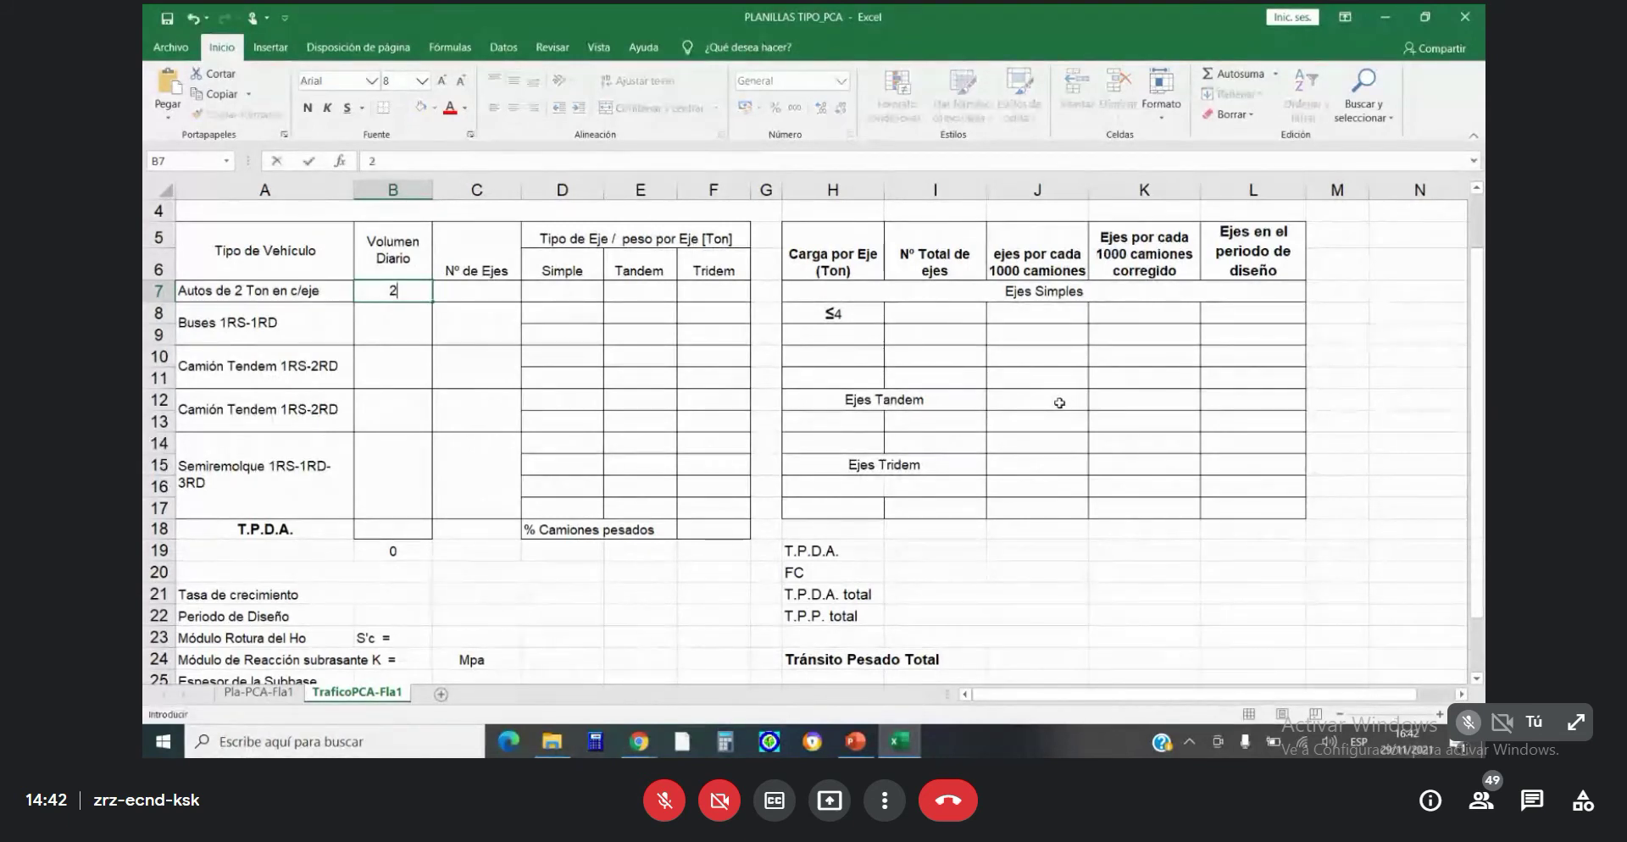
pyautogui.write('650')
pyautogui.click(420, 341)
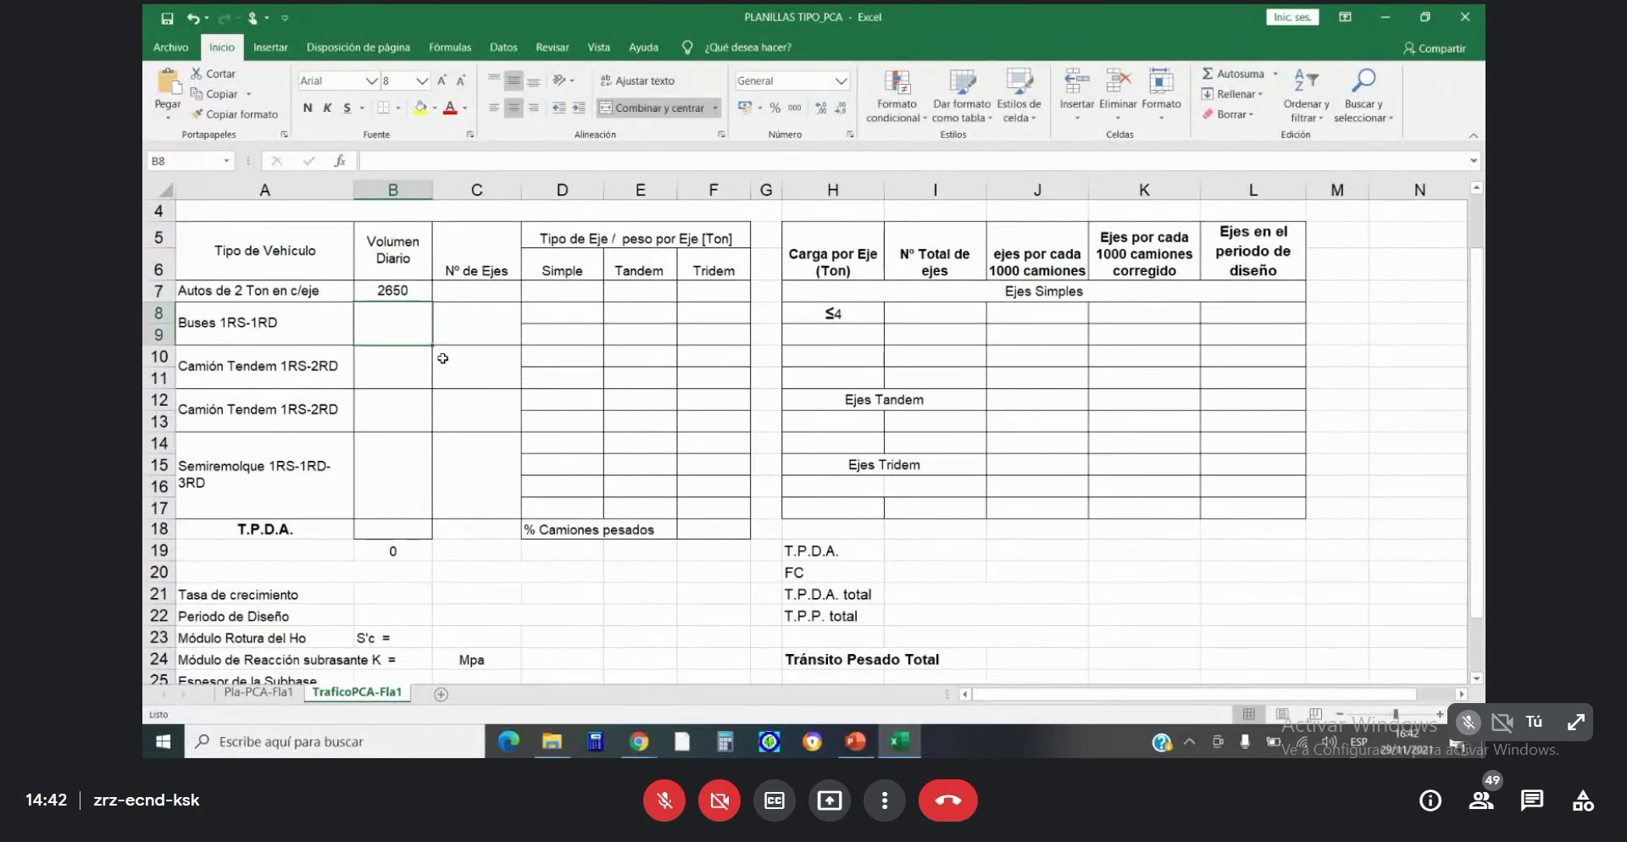
pyautogui.write('451')
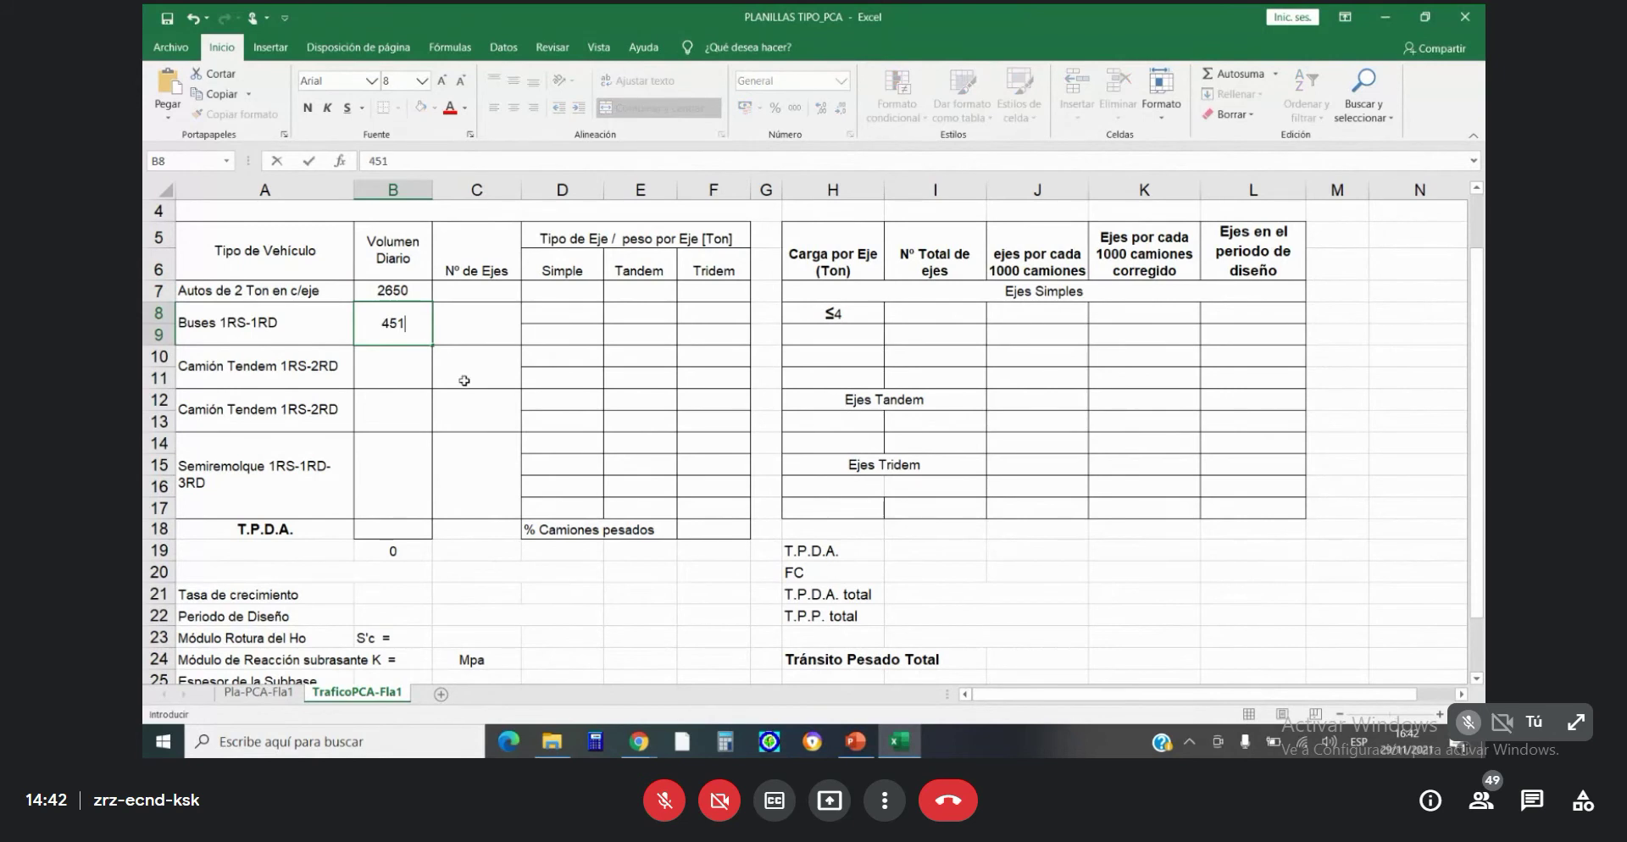
pyautogui.click(390, 380)
pyautogui.write('4')
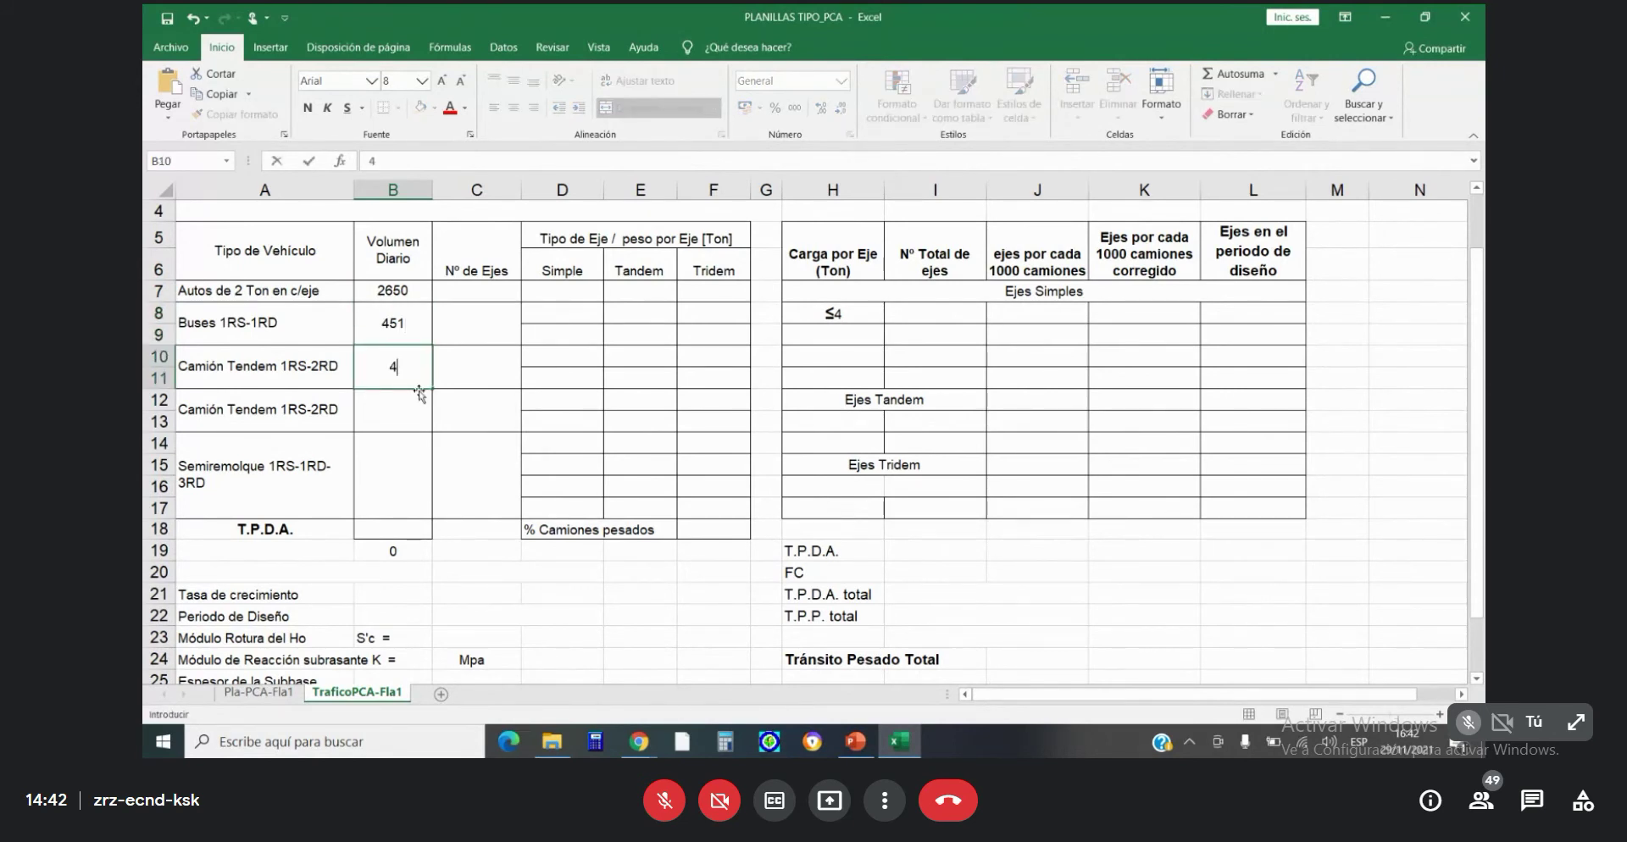
pyautogui.write('51')
pyautogui.click(394, 319)
pyautogui.write('206')
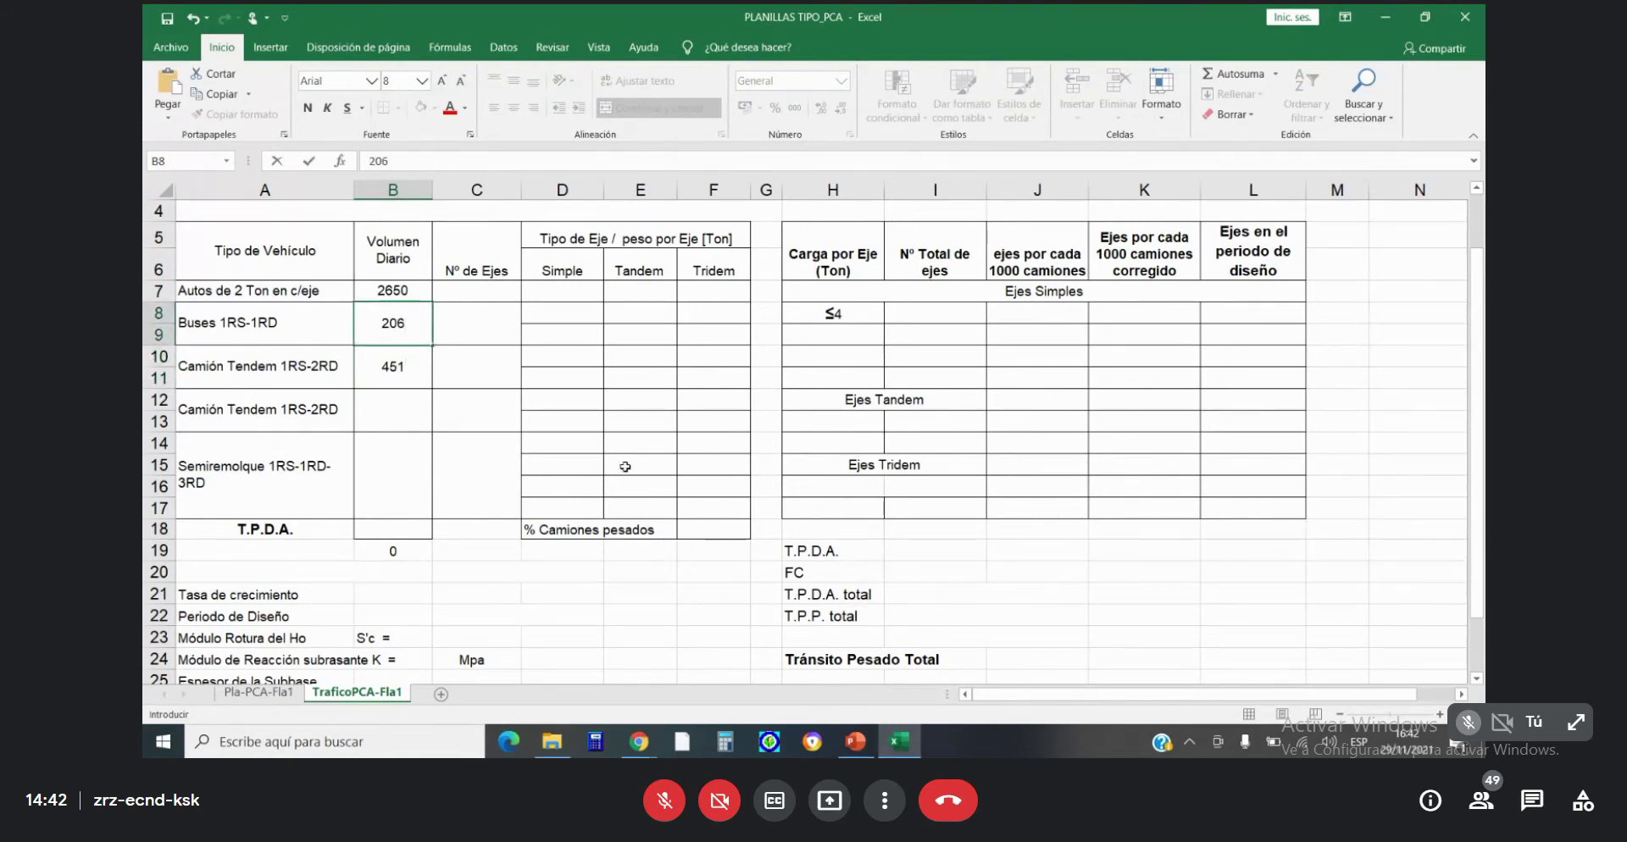
# Enter daily volumes of 314 for the second 1RS-2RD tandem truck and 384 for the semi-trailer.
pyautogui.click(395, 424)
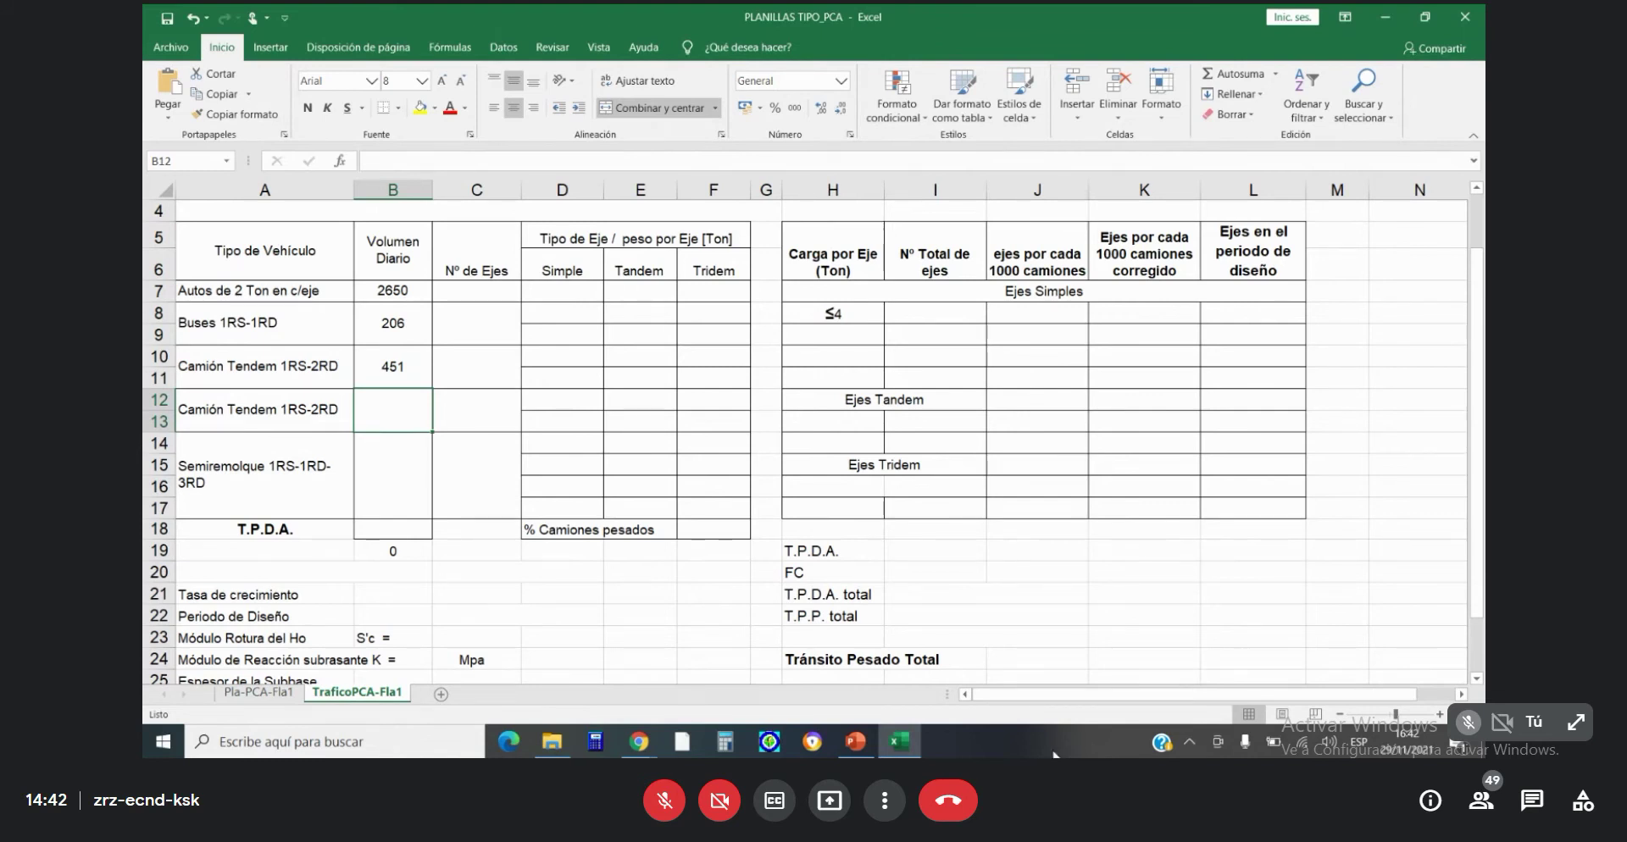
pyautogui.write('314')
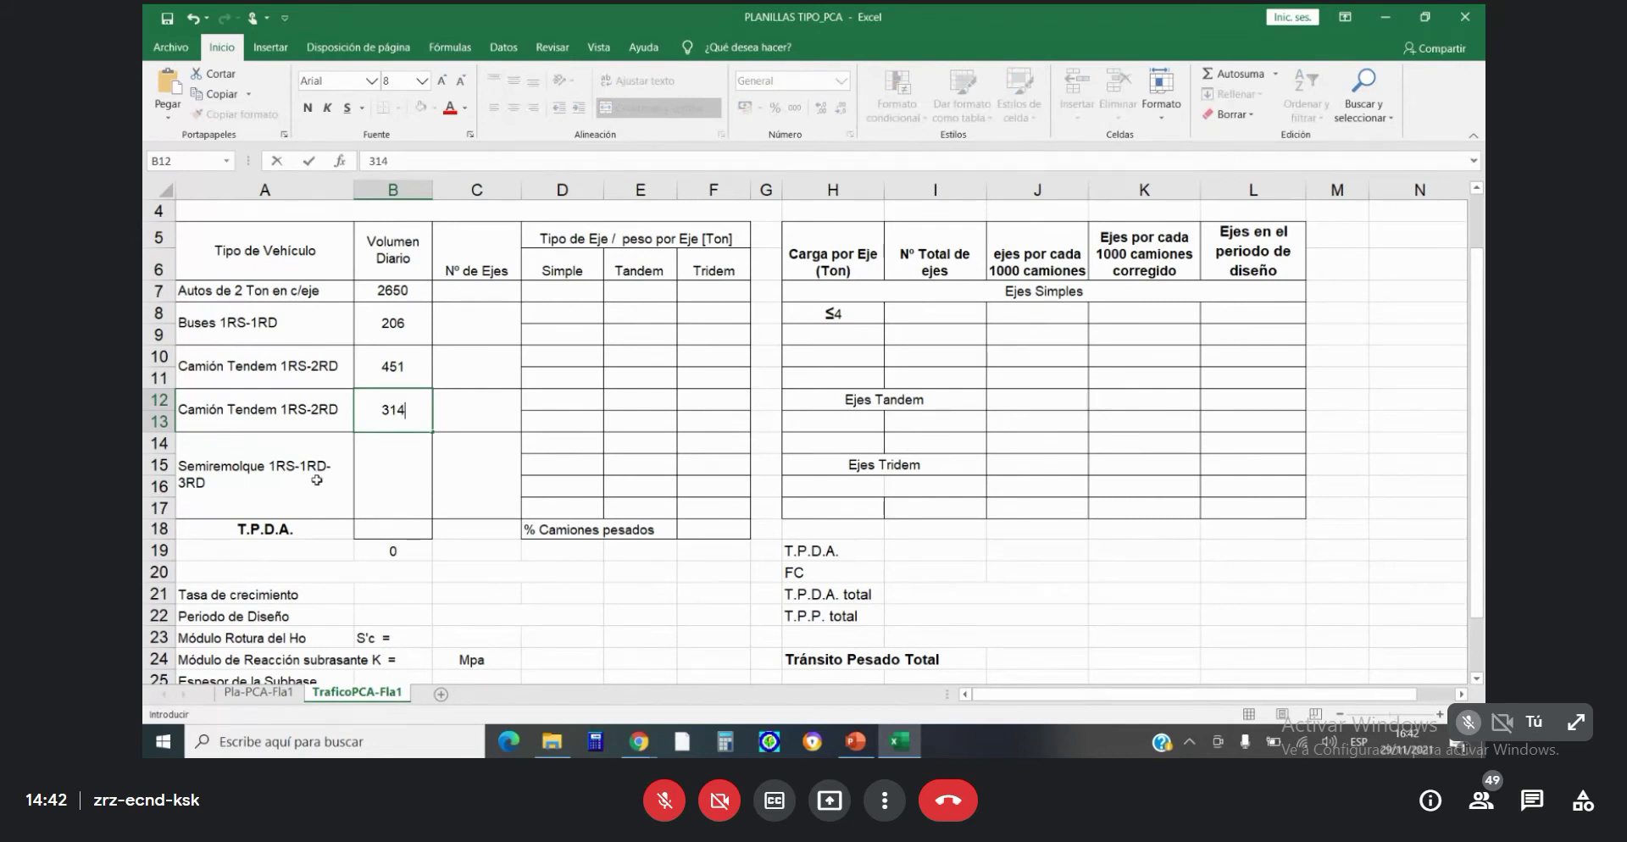
pyautogui.click(410, 482)
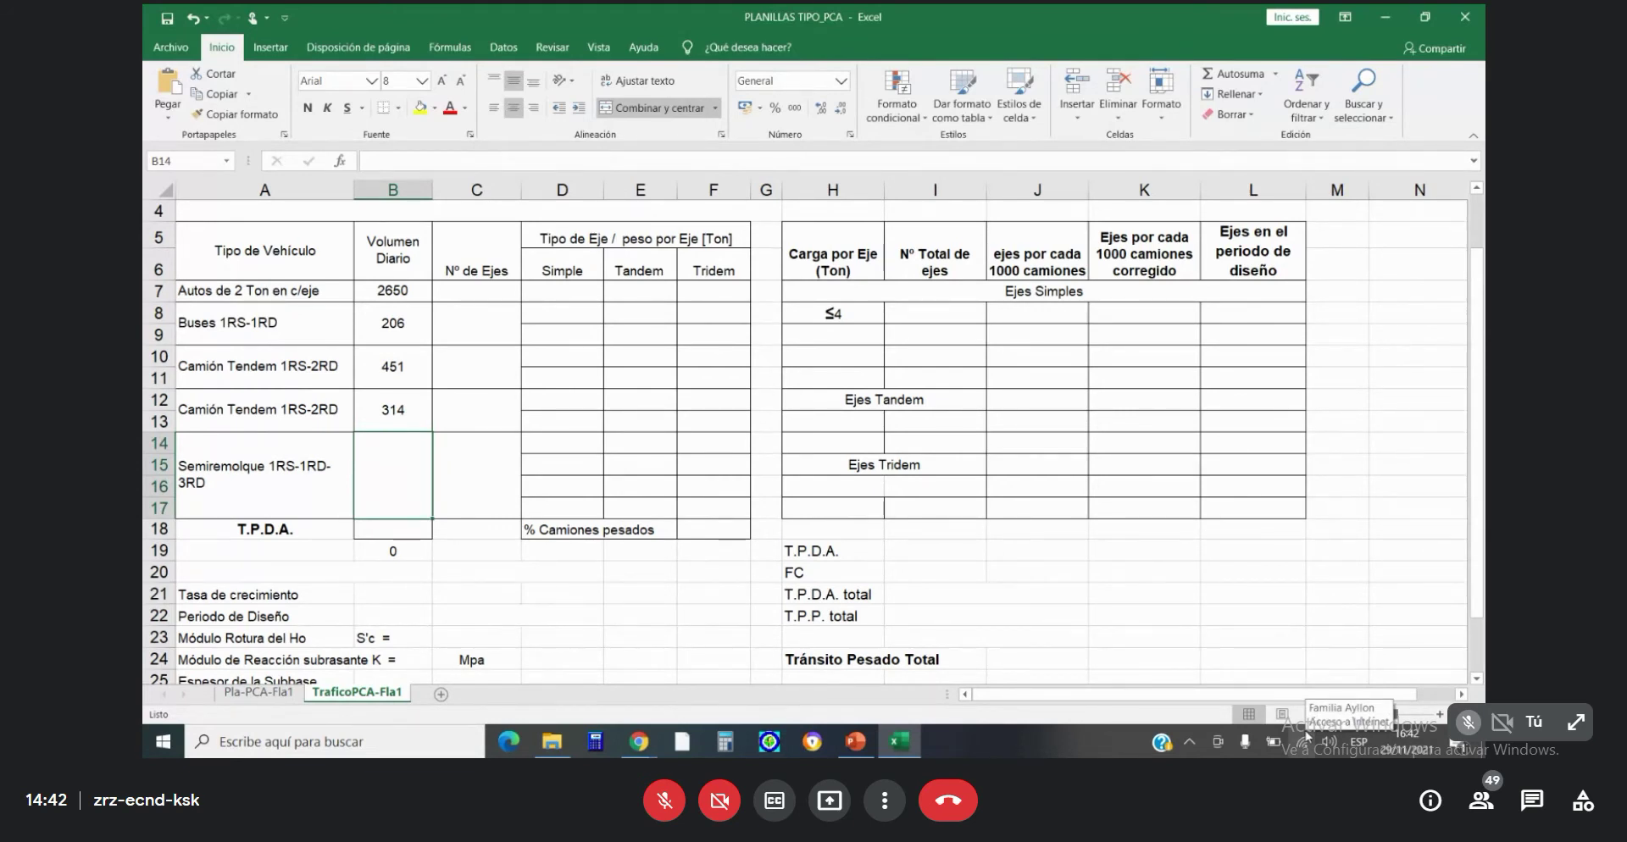
pyautogui.write('384')
pyautogui.press('Return')
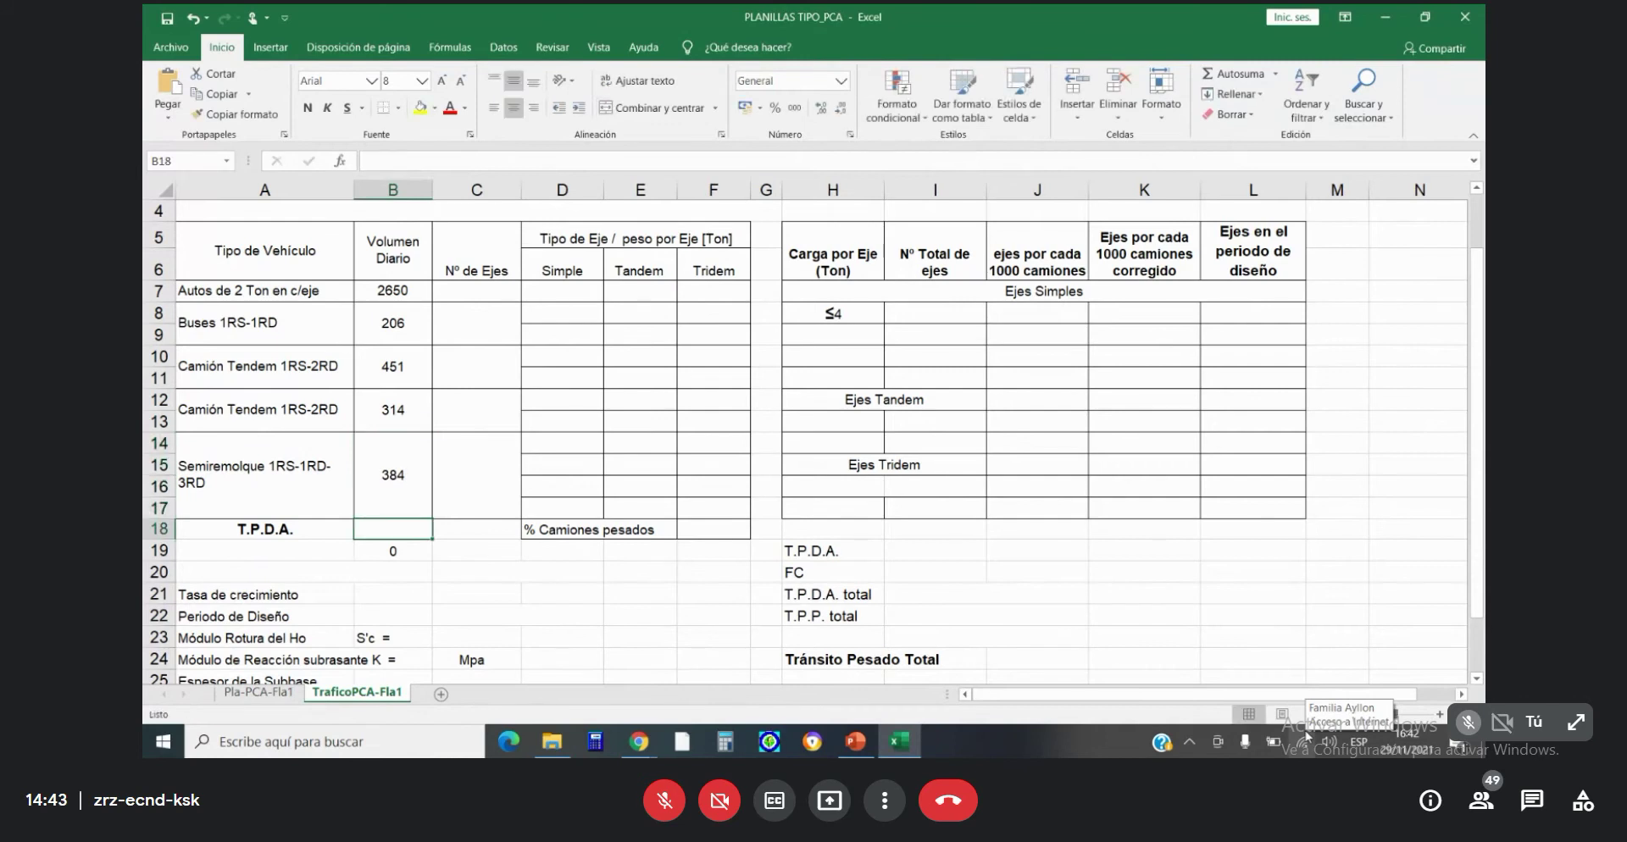
# Fill in the number of axles: 2 for cars, buses and both tandem trucks, and 3 for the semi-trailer.
pyautogui.click(474, 290)
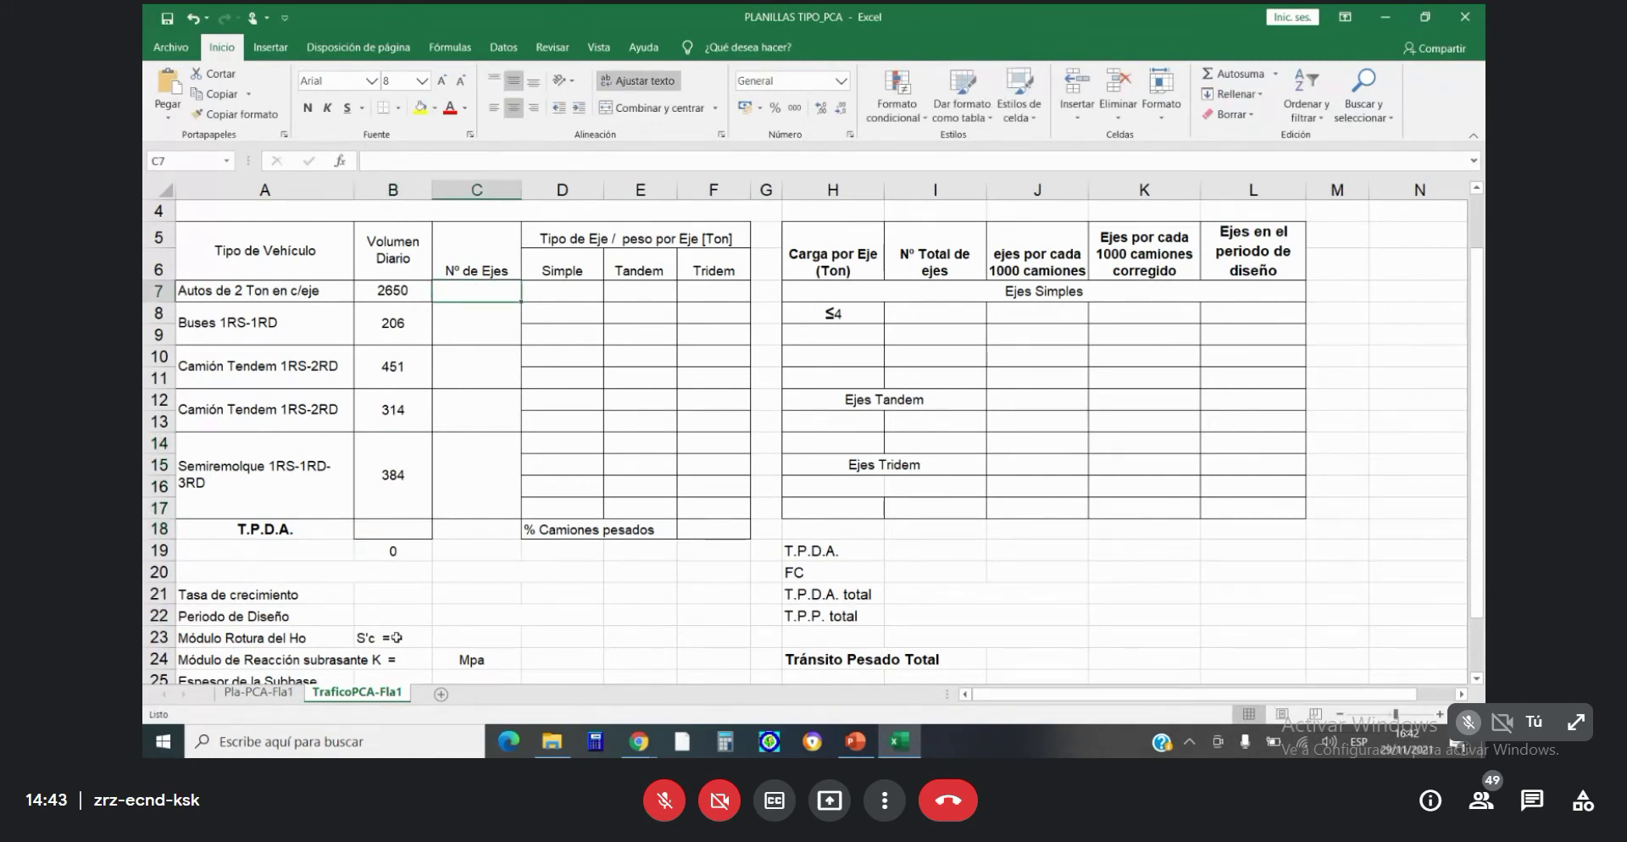
pyautogui.write('2')
pyautogui.press('Return')
pyautogui.write('2')
pyautogui.press('Return')
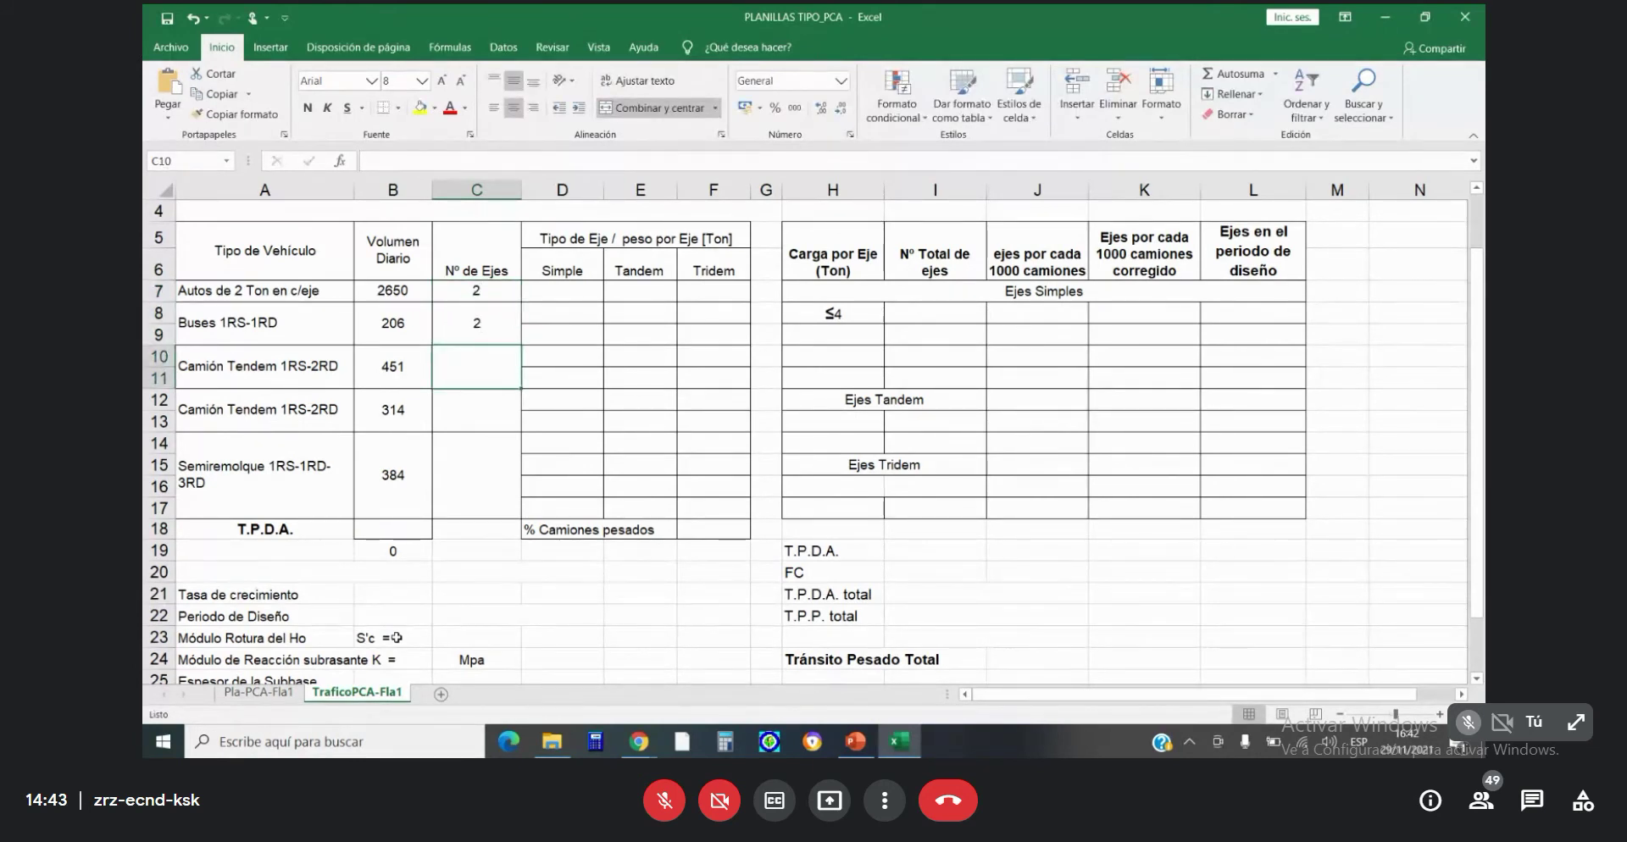
pyautogui.write('2')
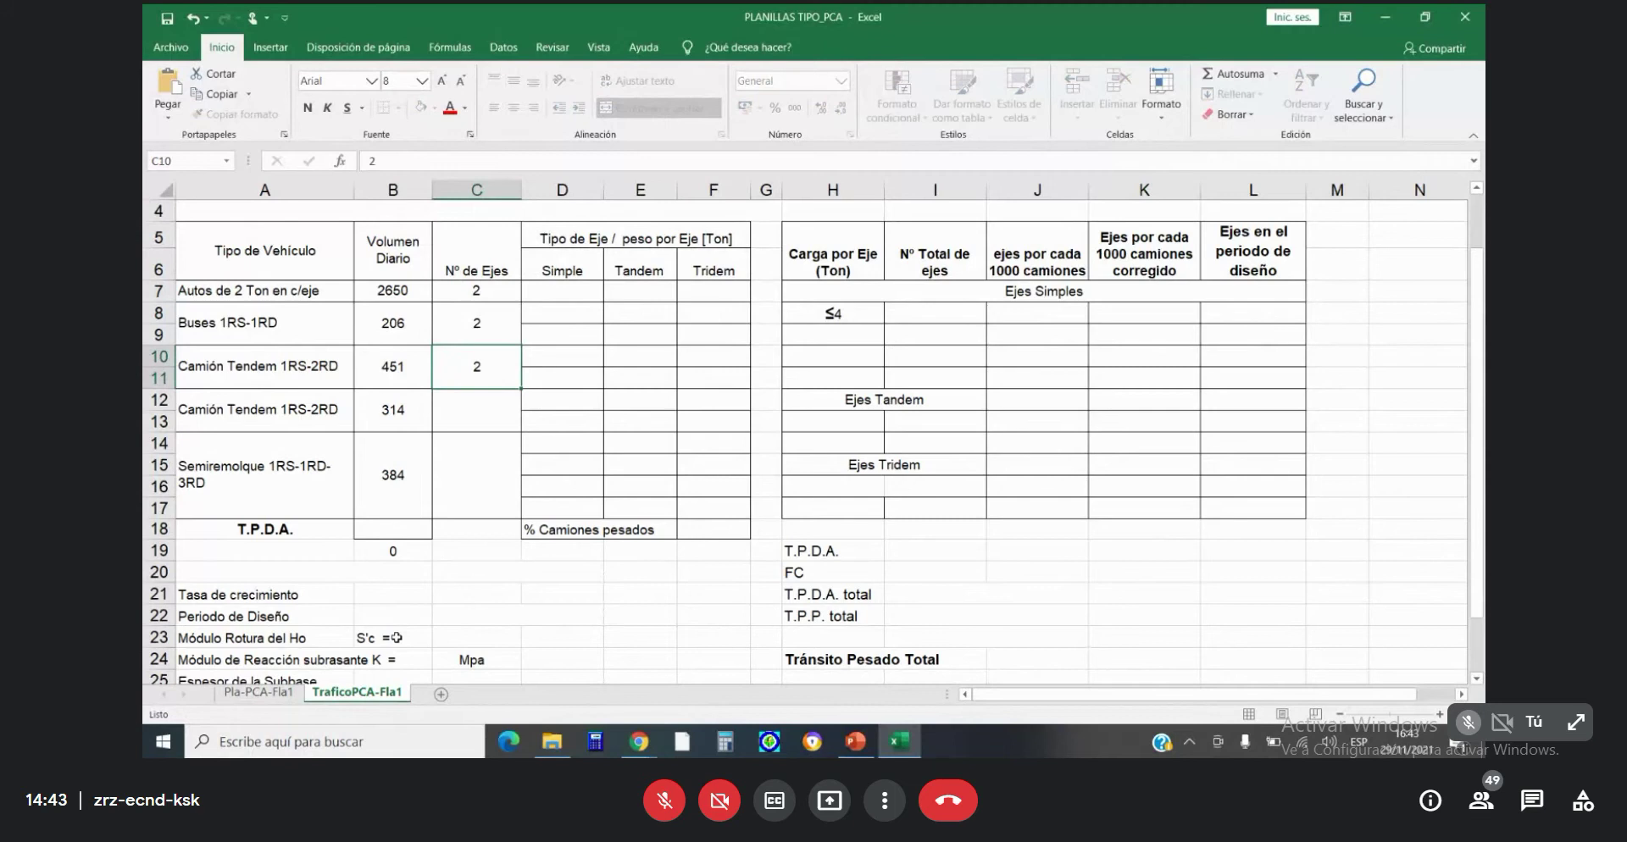
pyautogui.press('Return')
pyautogui.write('2')
pyautogui.press('Return')
pyautogui.write('2')
pyautogui.press('BackSpace')
pyautogui.write('3')
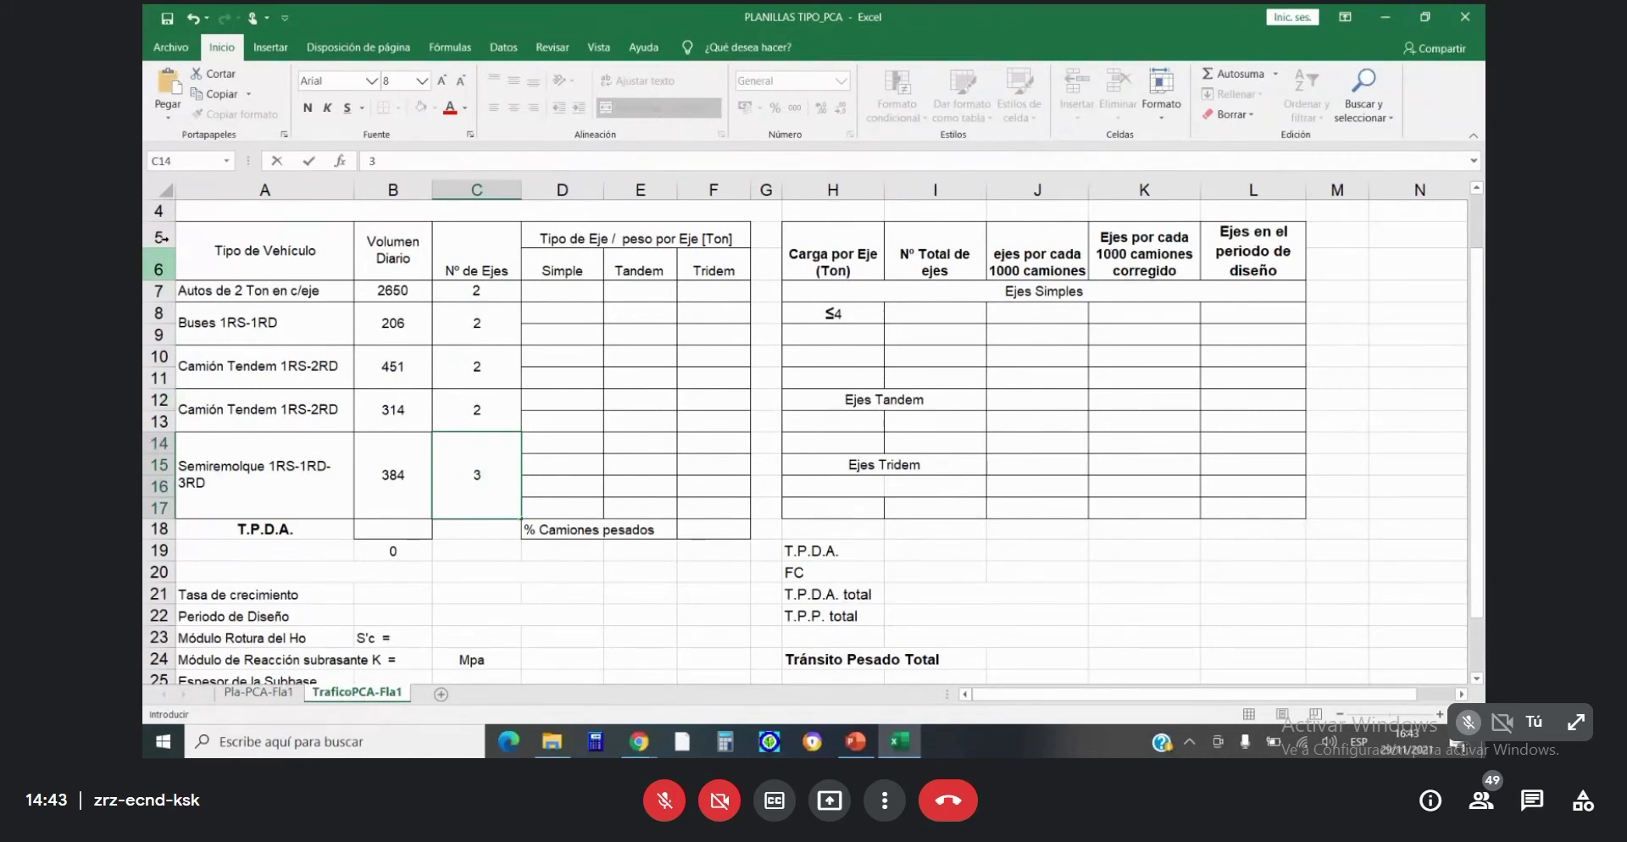
# Enter simple axle weights of 2 tons for the cars and 6 and 10 tons for the buses.
pyautogui.click(561, 291)
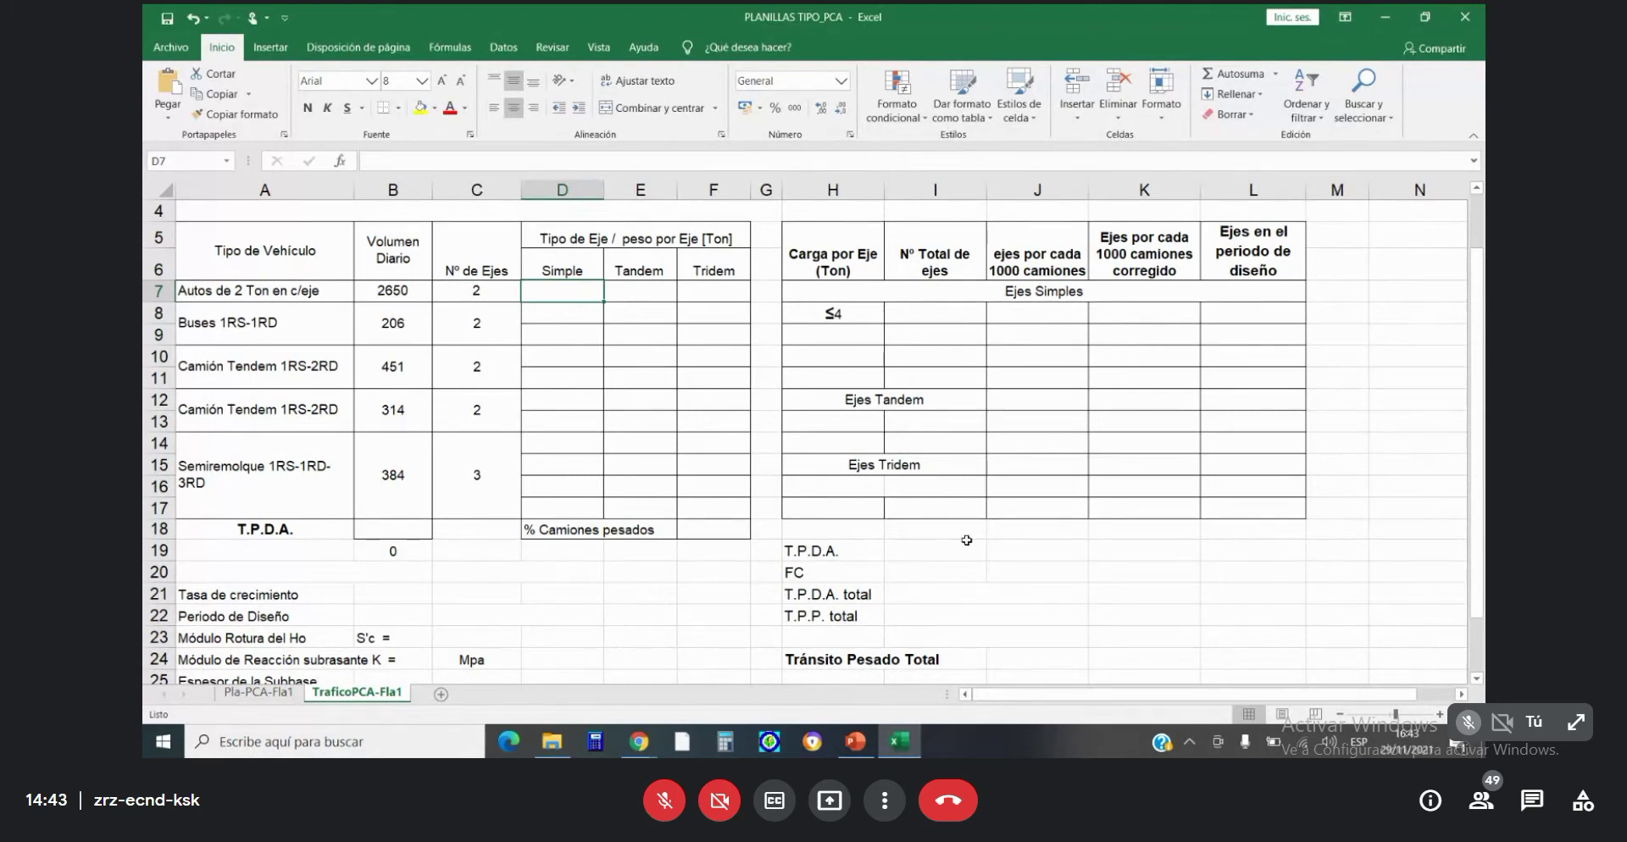
pyautogui.write('2')
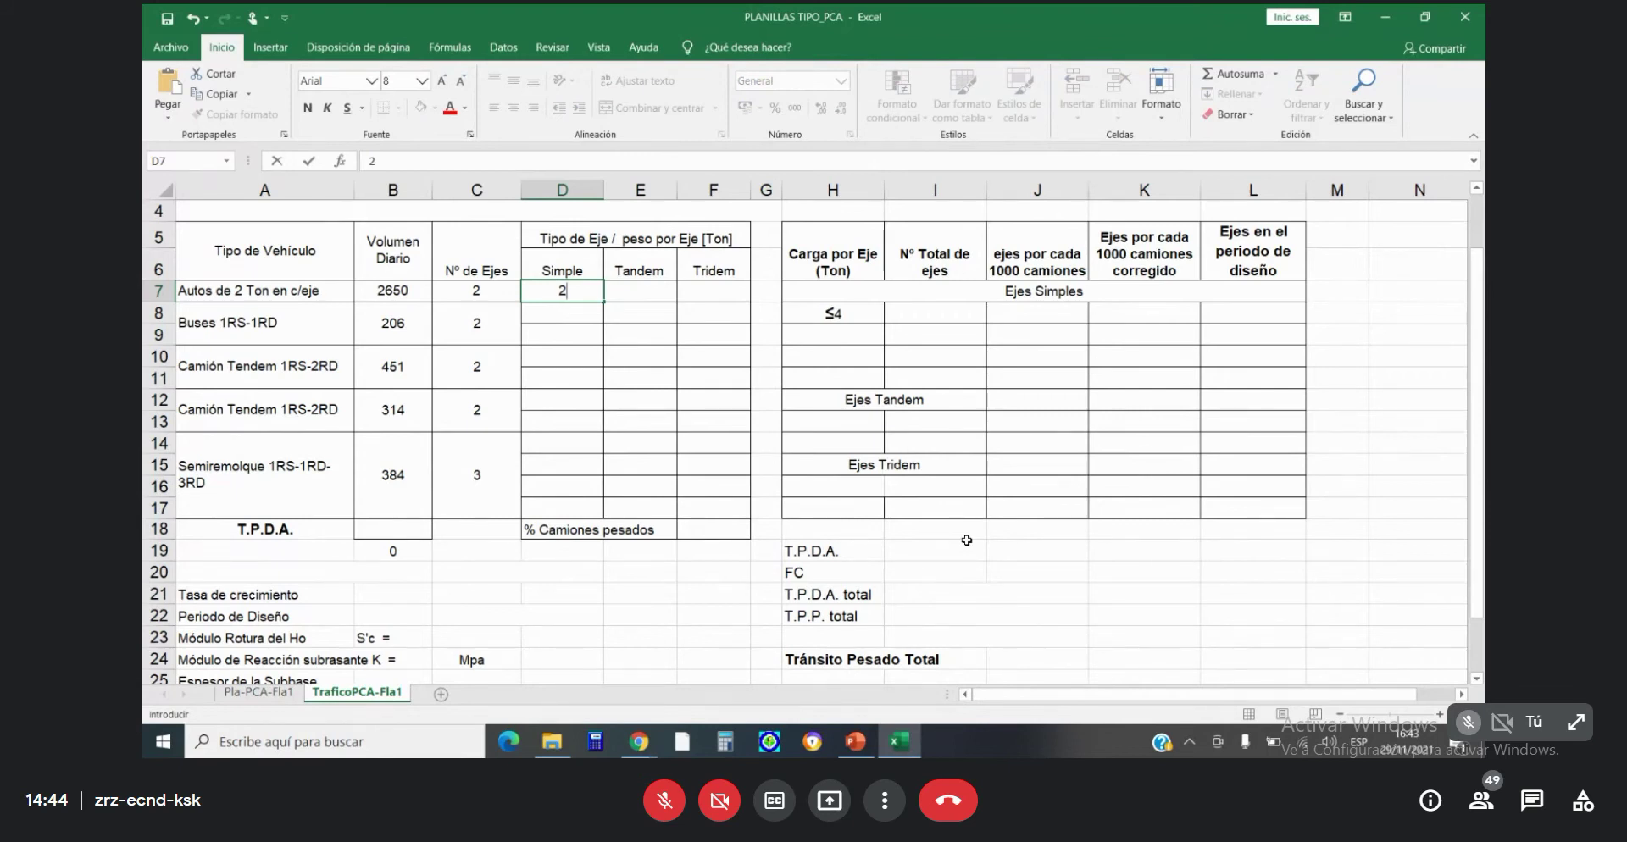
pyautogui.press('Return')
pyautogui.press('Up')
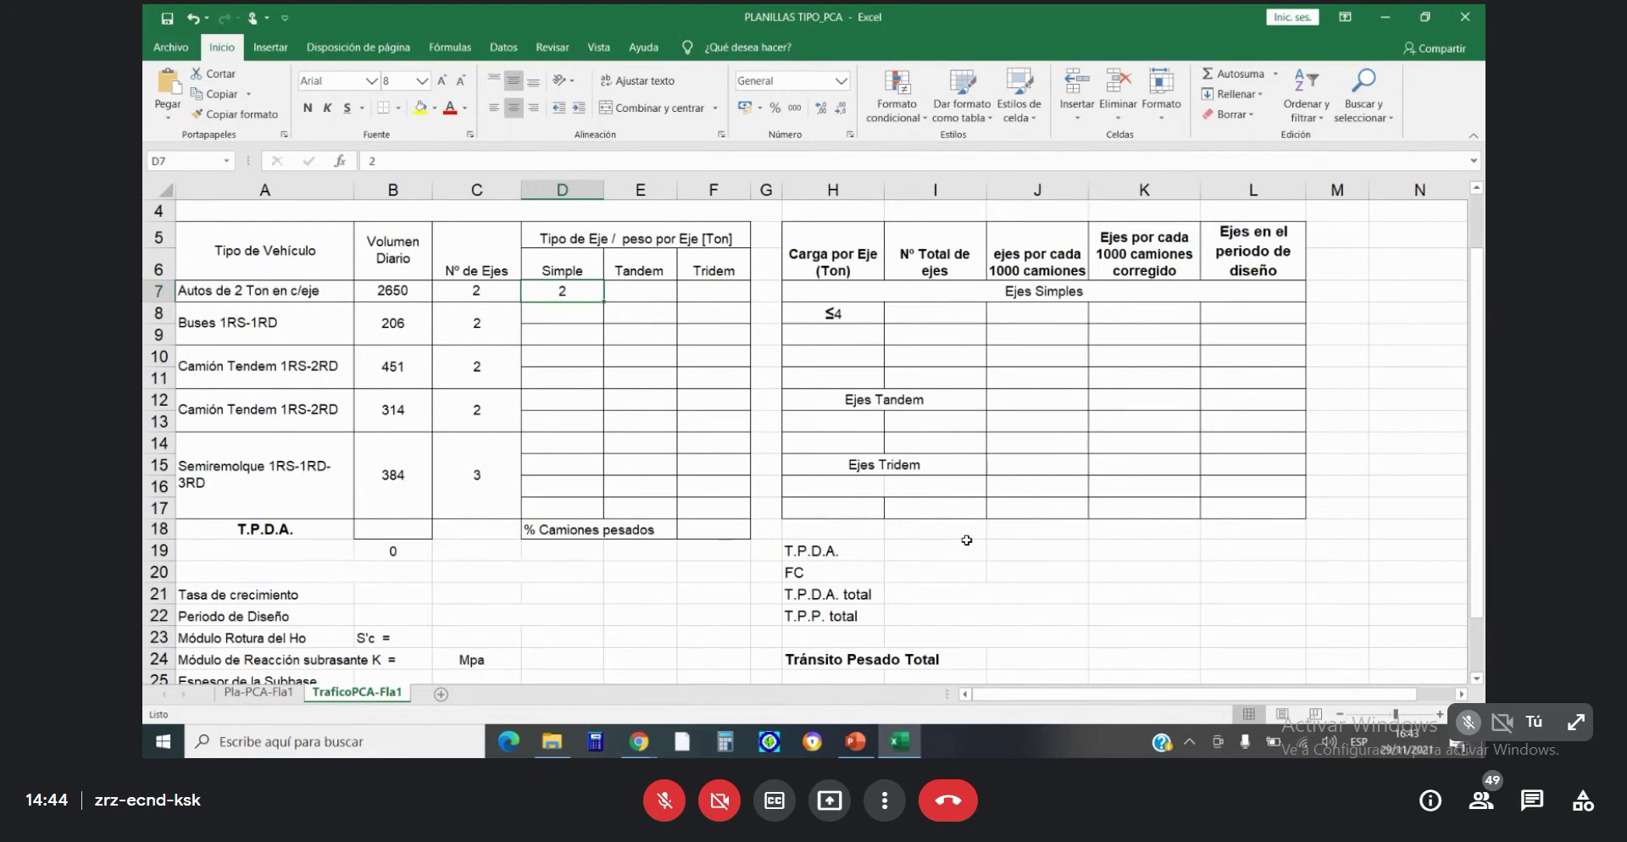
pyautogui.press('Down')
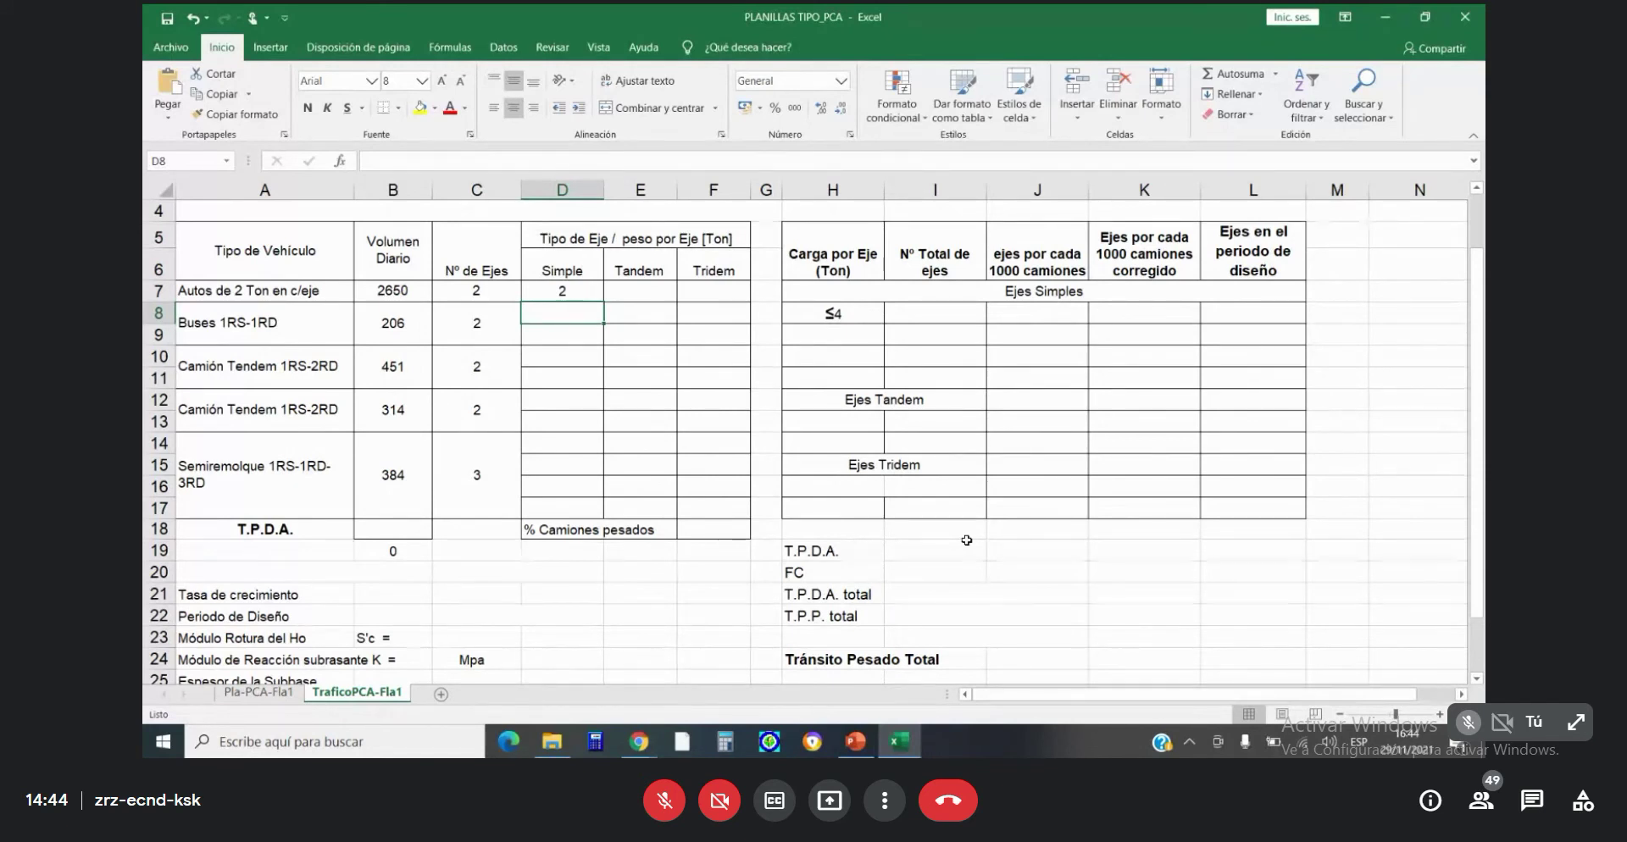
pyautogui.write('6')
pyautogui.press('Return')
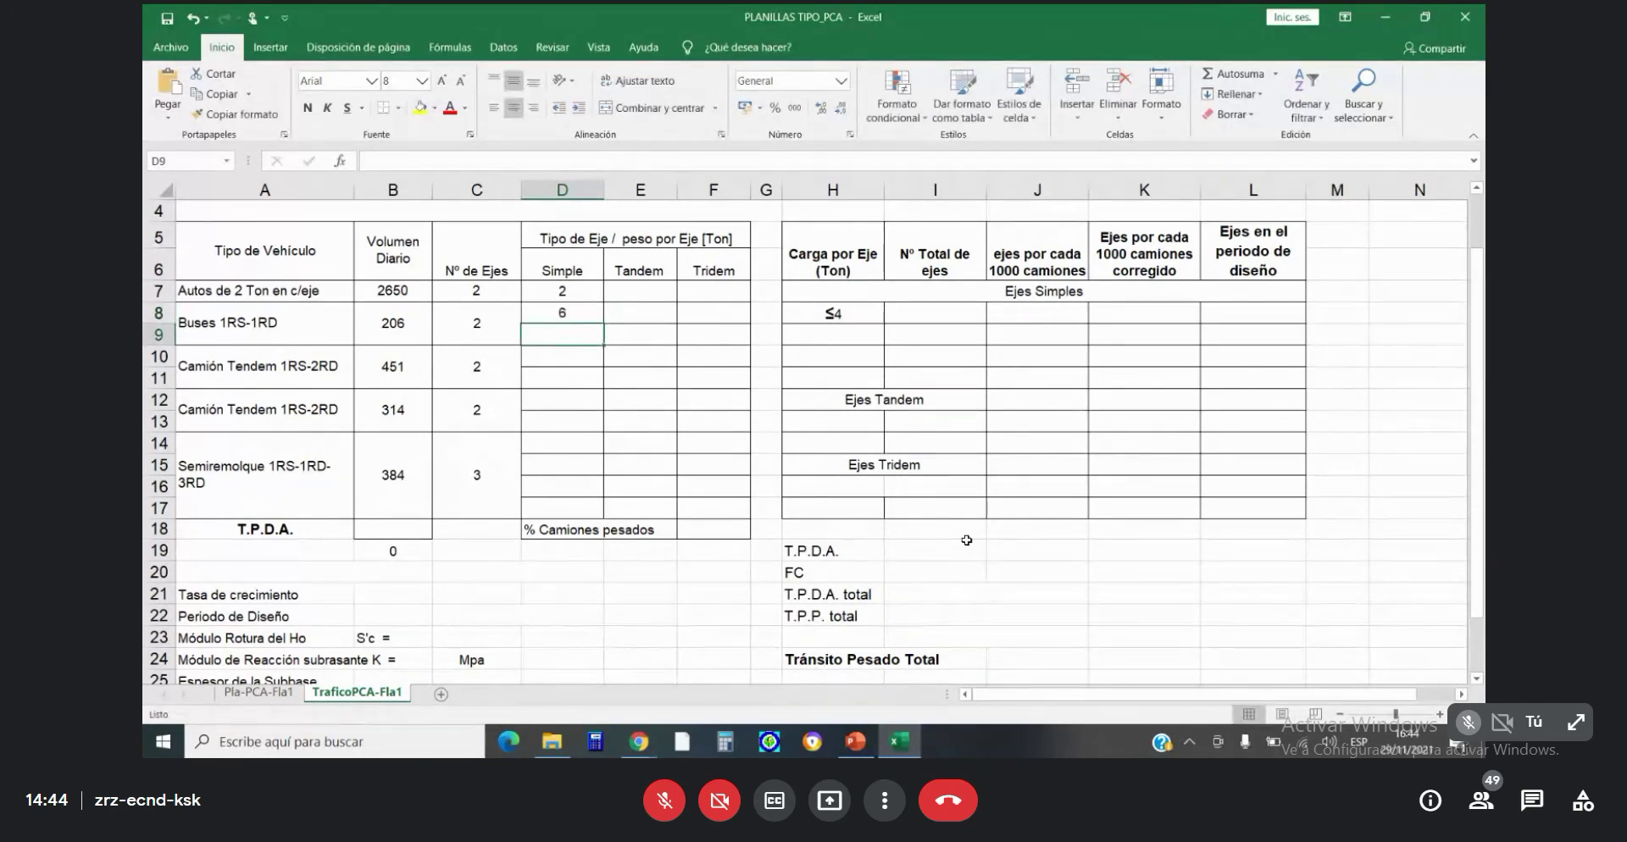
pyautogui.write('10')
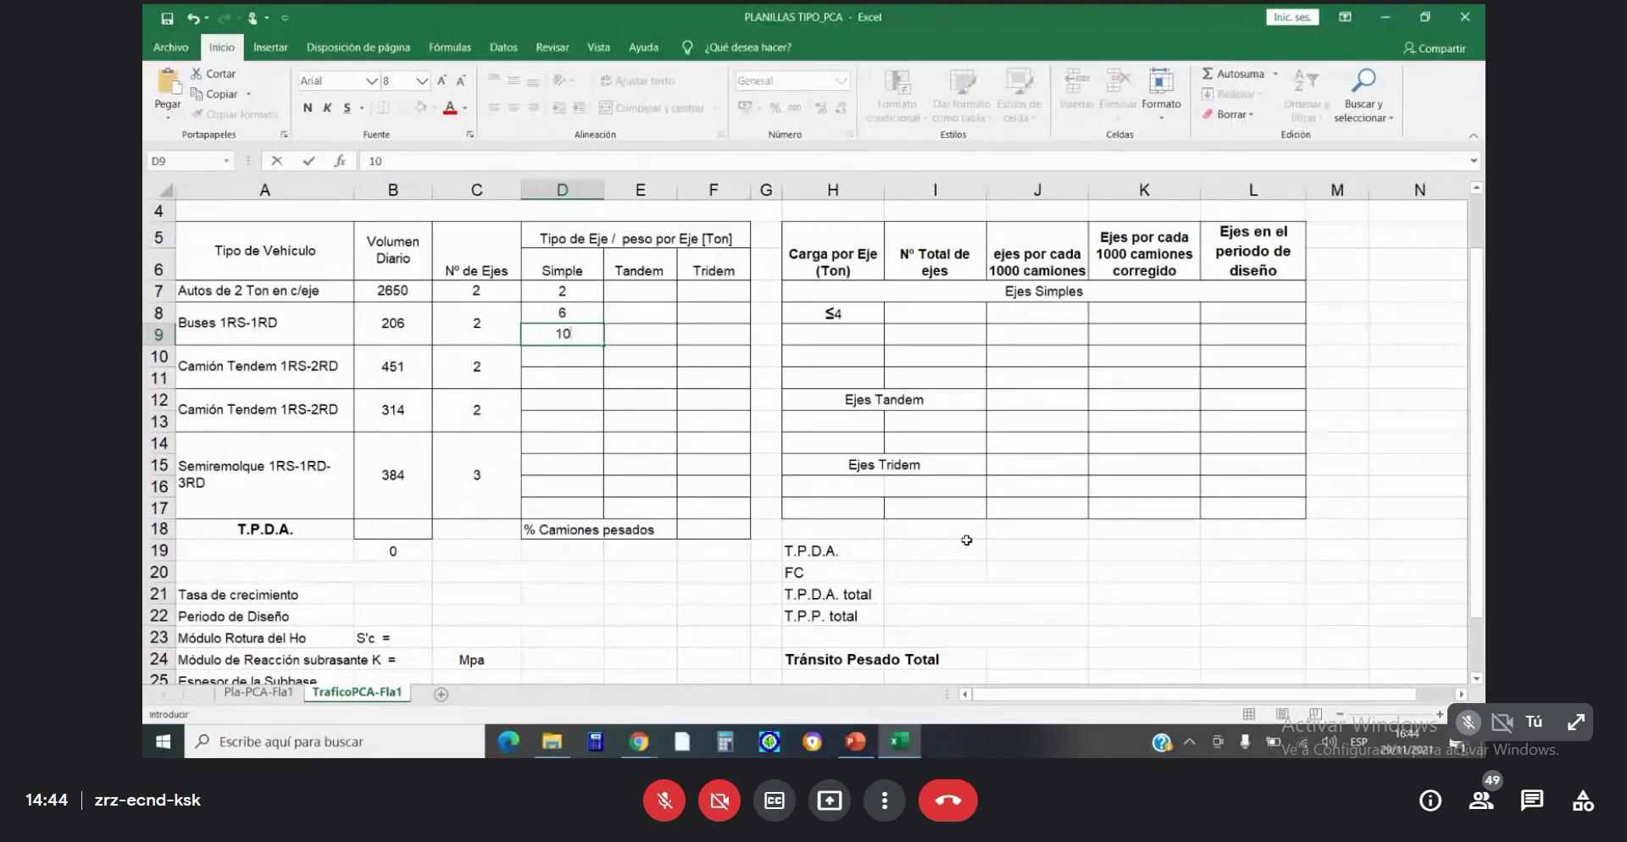
pyautogui.press('Return')
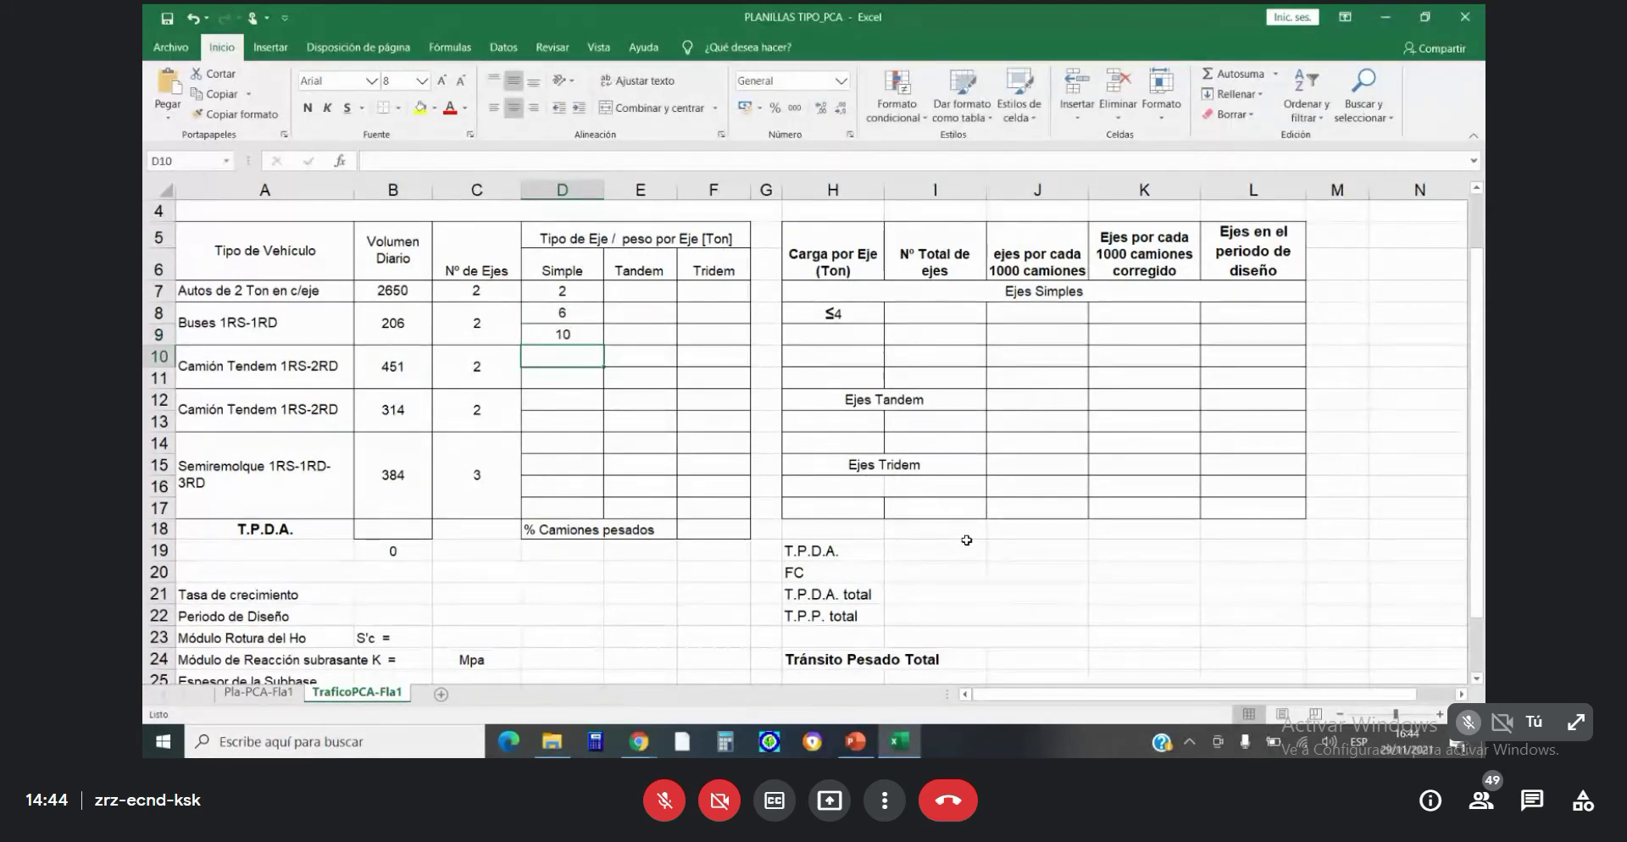
# Enter the first tandem truck's axle weights: 7 under Simple in row 10 and 18 under Tandem in row 11.
pyautogui.write('7')
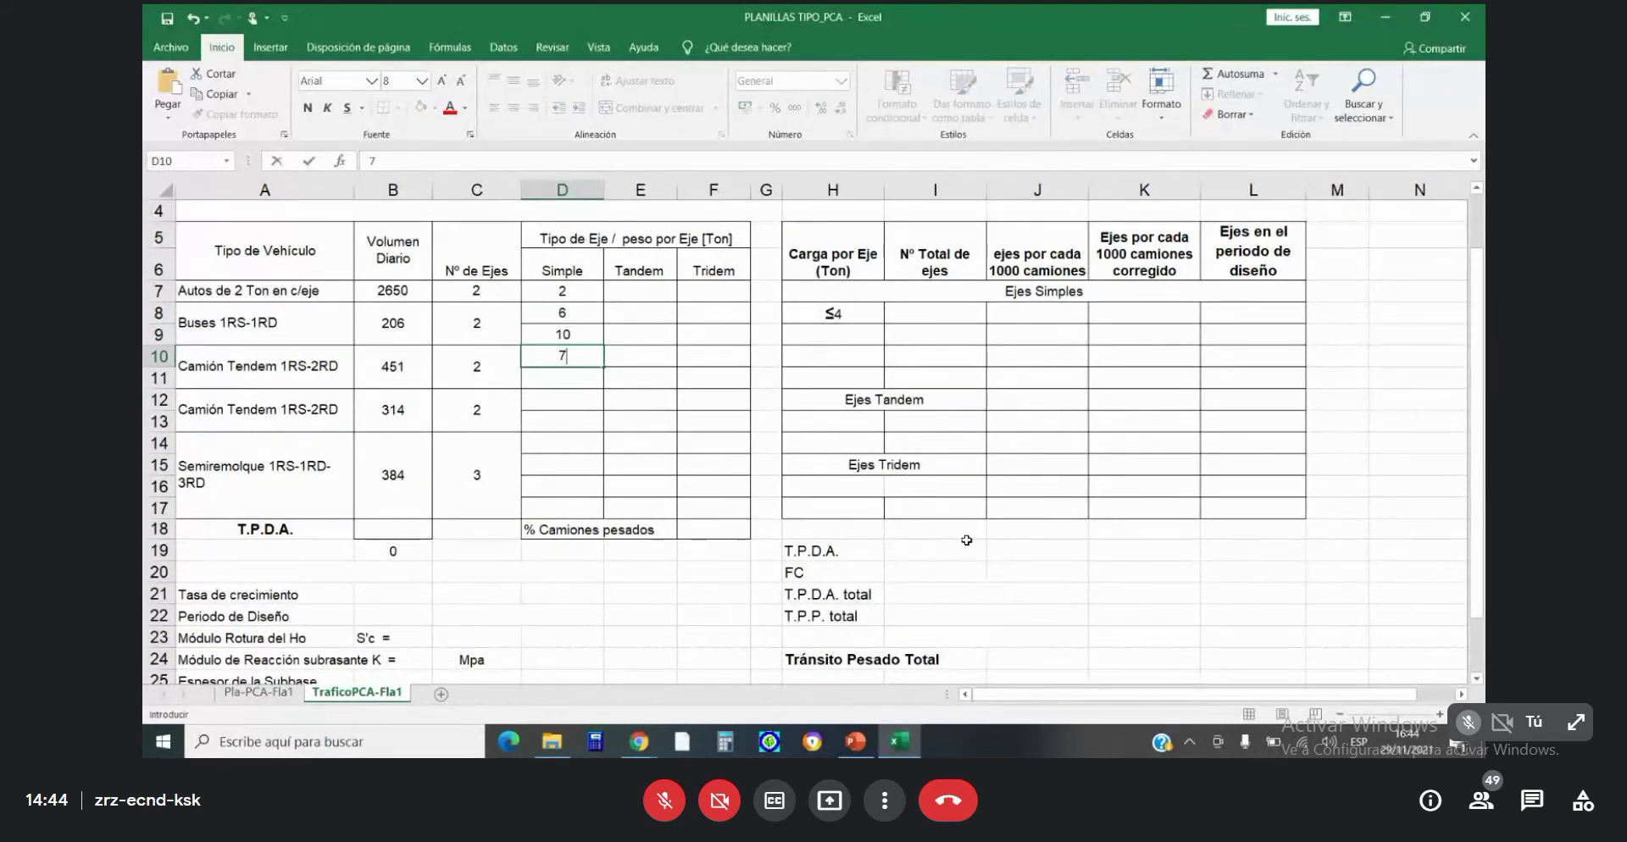
pyautogui.press('Tab')
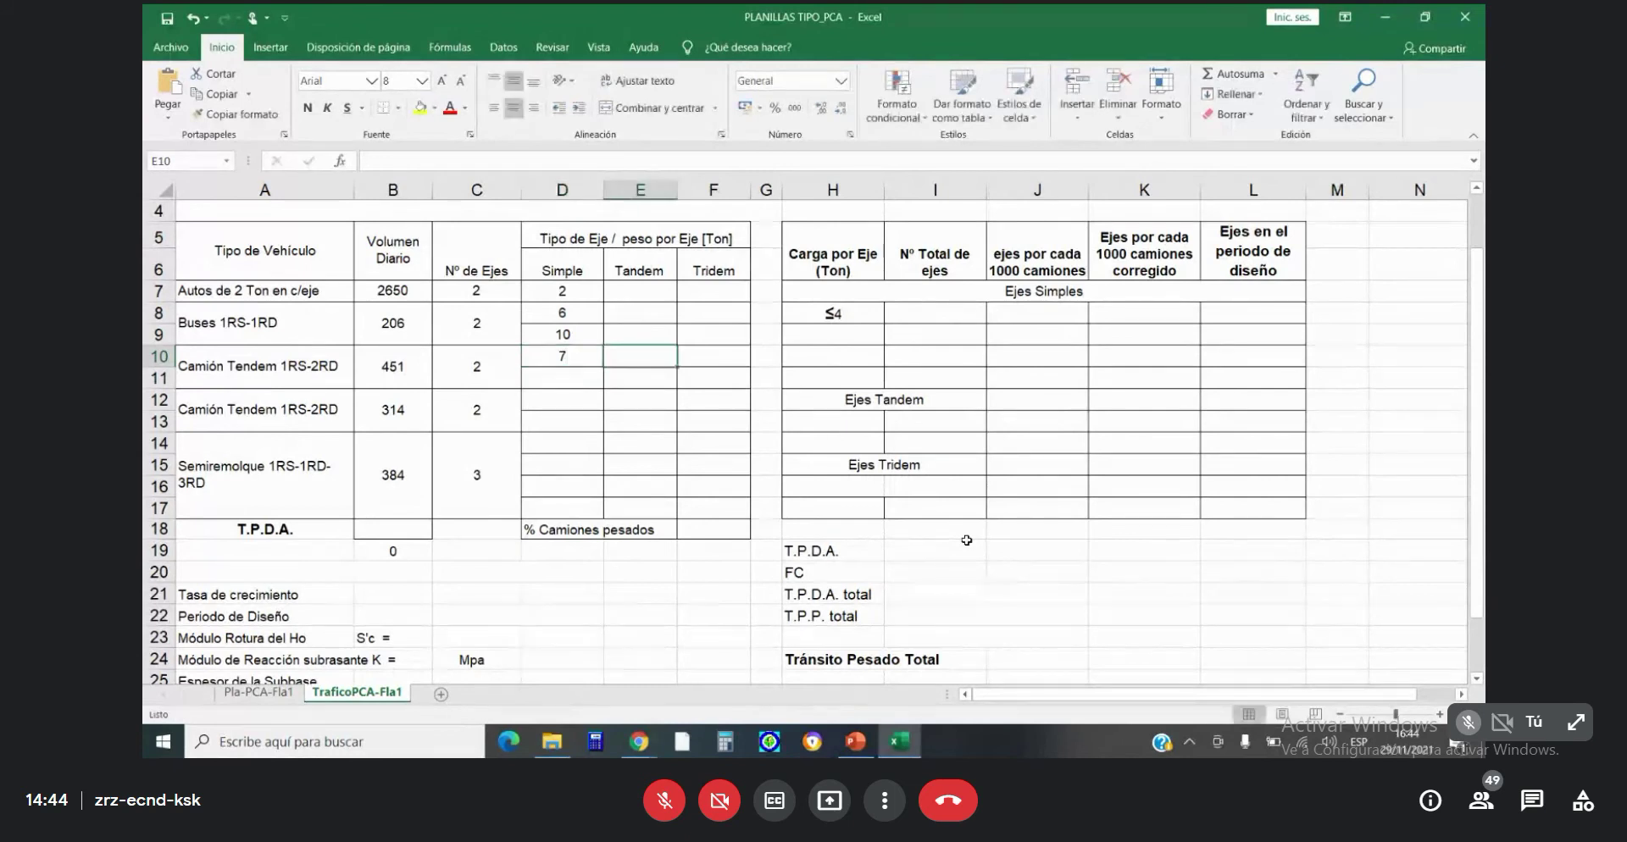
pyautogui.press('Down')
pyautogui.write('1')
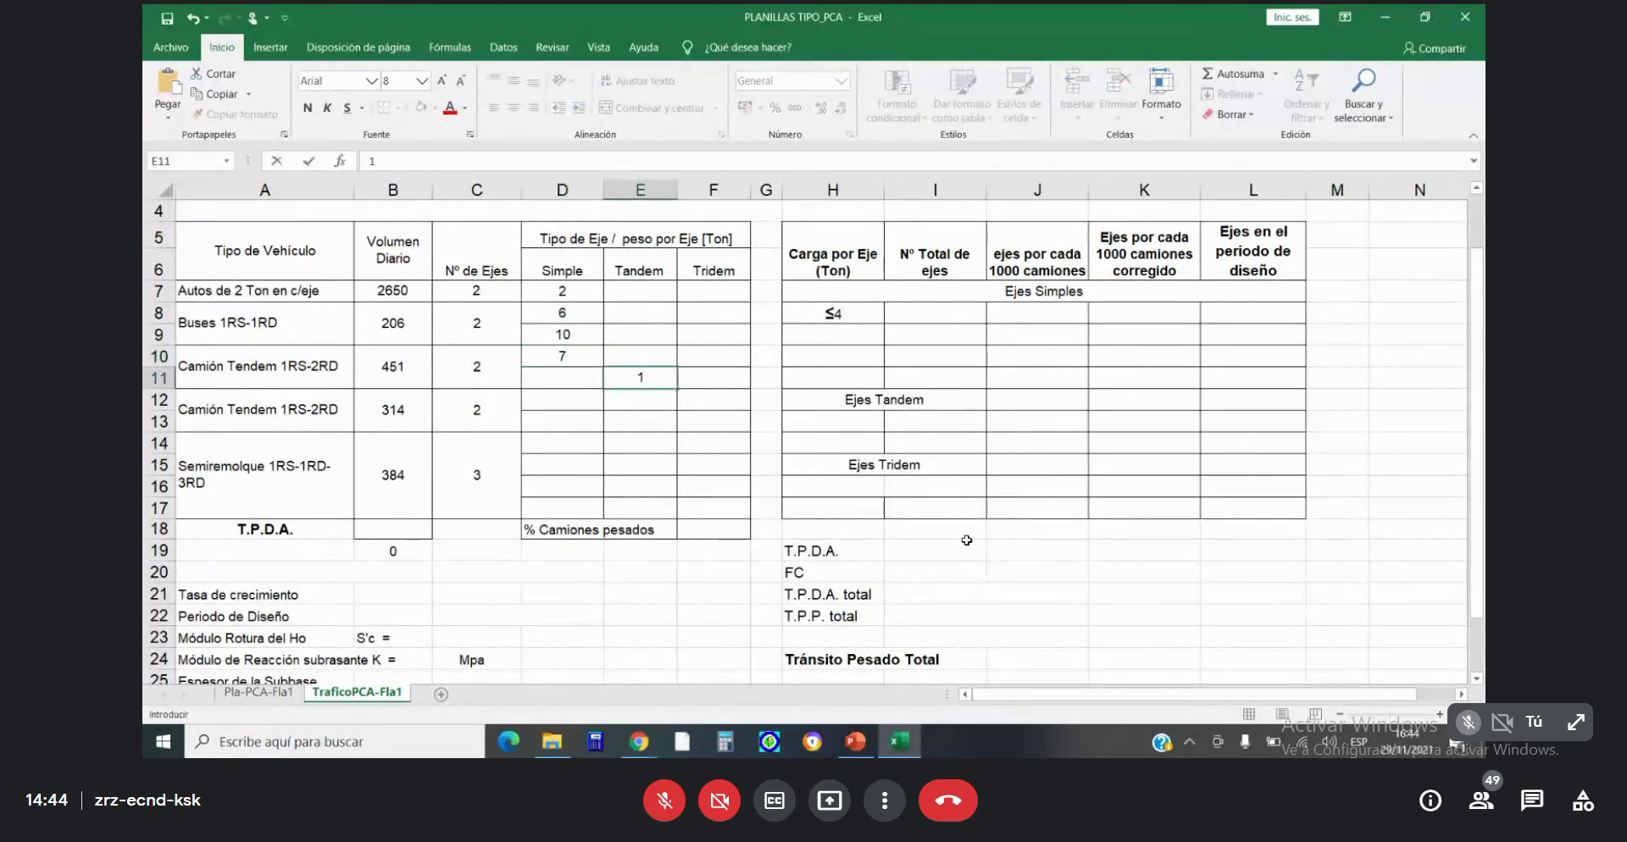
pyautogui.write('8')
pyautogui.press('Return')
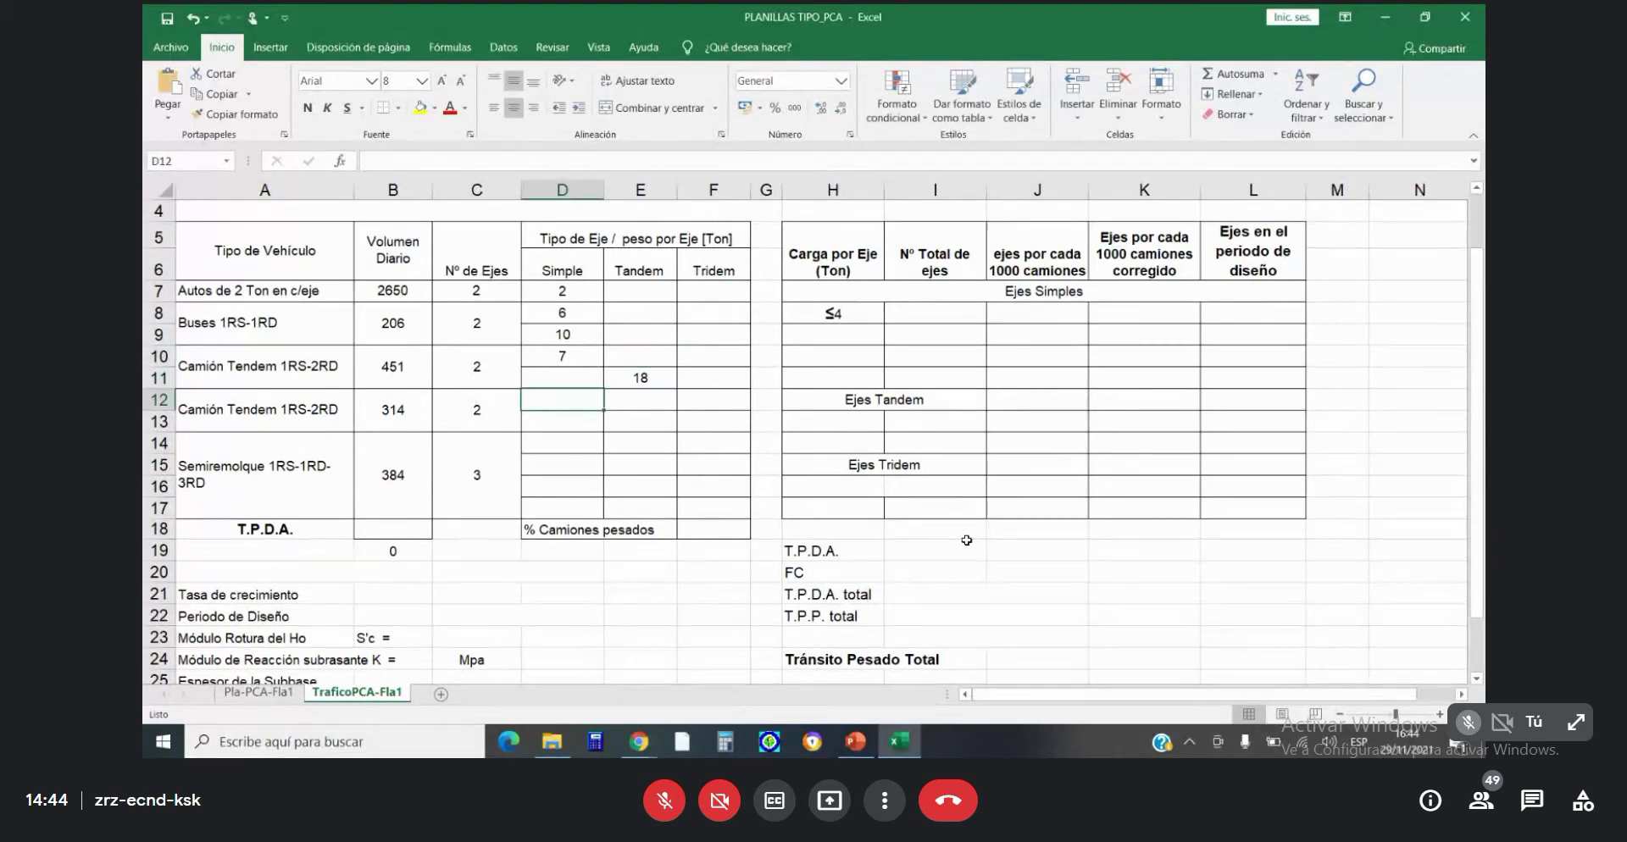
# Enter the second tandem truck's axle weights: 7 under Simple in row 12 and 16 under Tandem in row 13.
pyautogui.write('7')
pyautogui.press('Return')
pyautogui.press('Right')
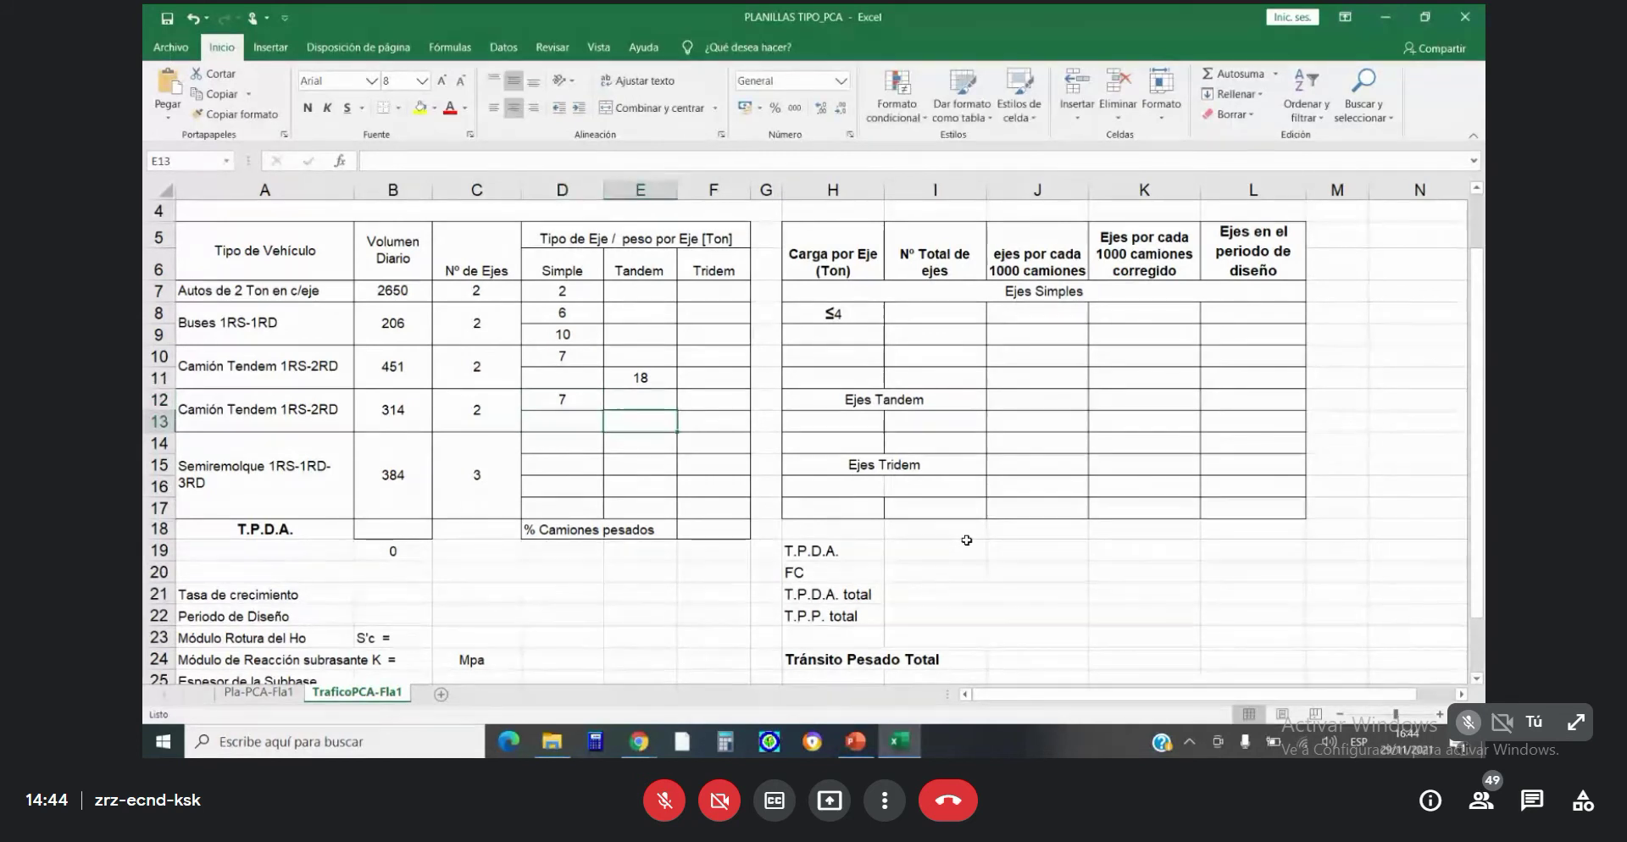
pyautogui.write('16')
pyautogui.press('Return')
# Enter the semi-trailer's axle weights: 7 and 10 under Simple in rows 14 and 15, and 24 under Tridem in row 16.
pyautogui.press('Left')
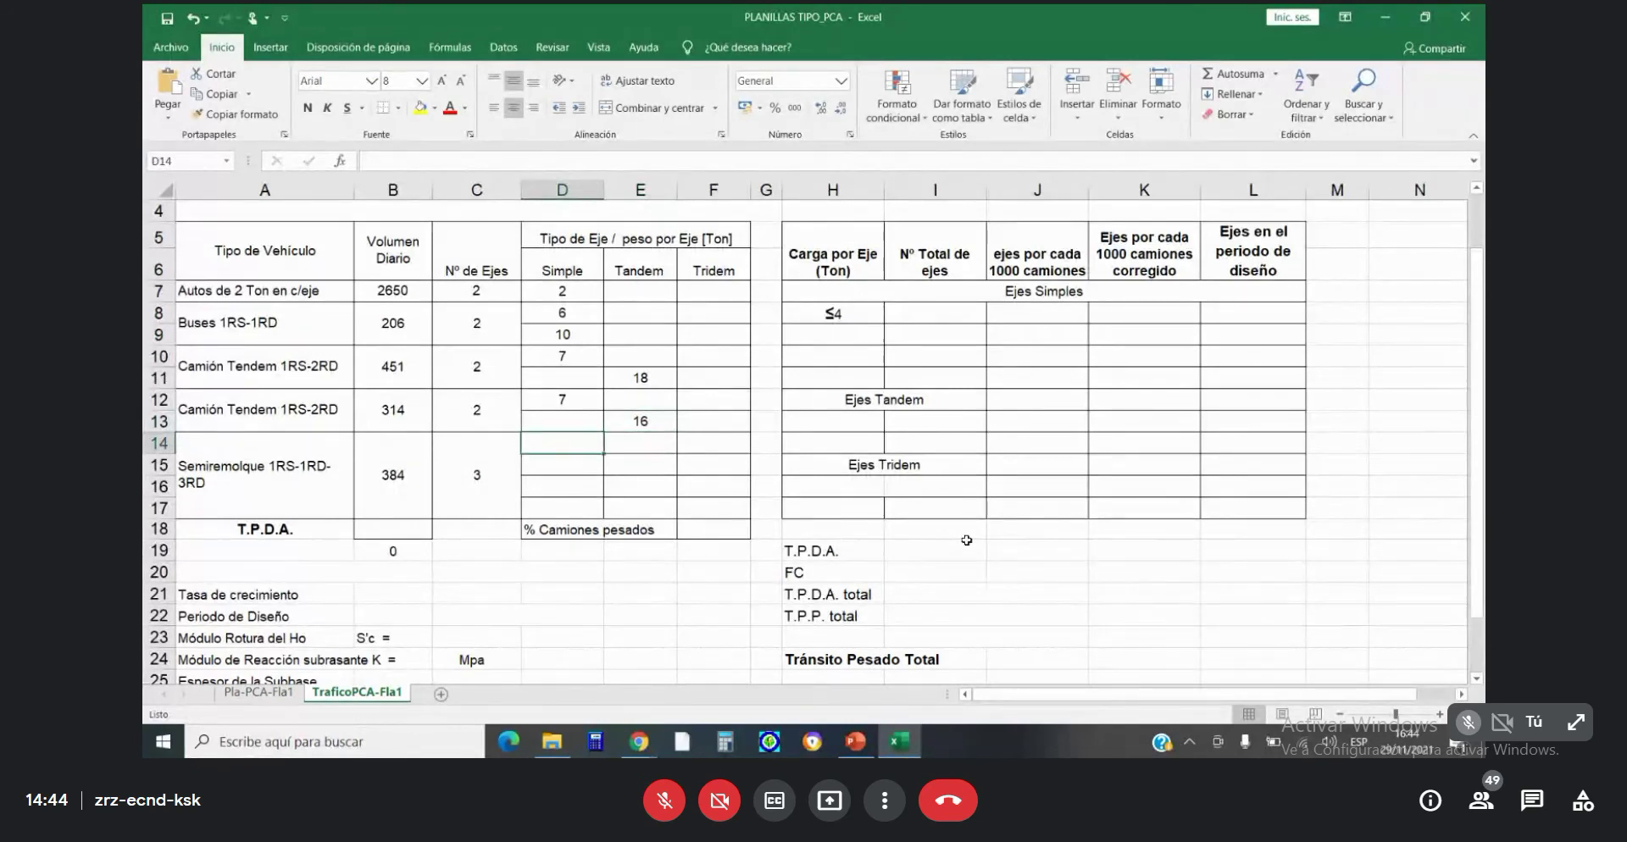
pyautogui.write('7')
pyautogui.press('Return')
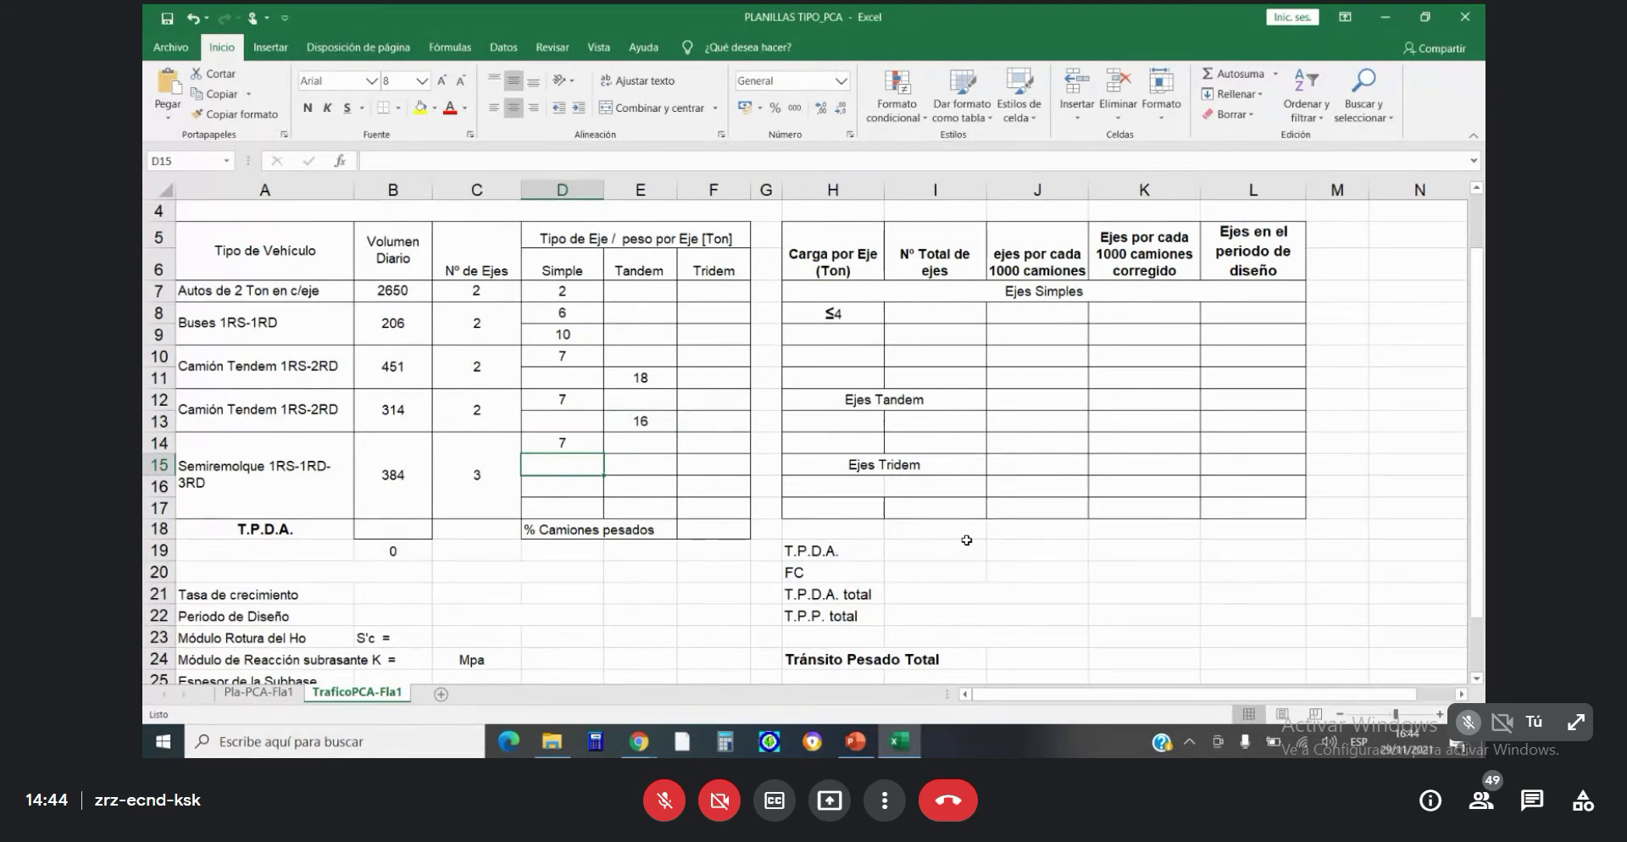
pyautogui.write('10')
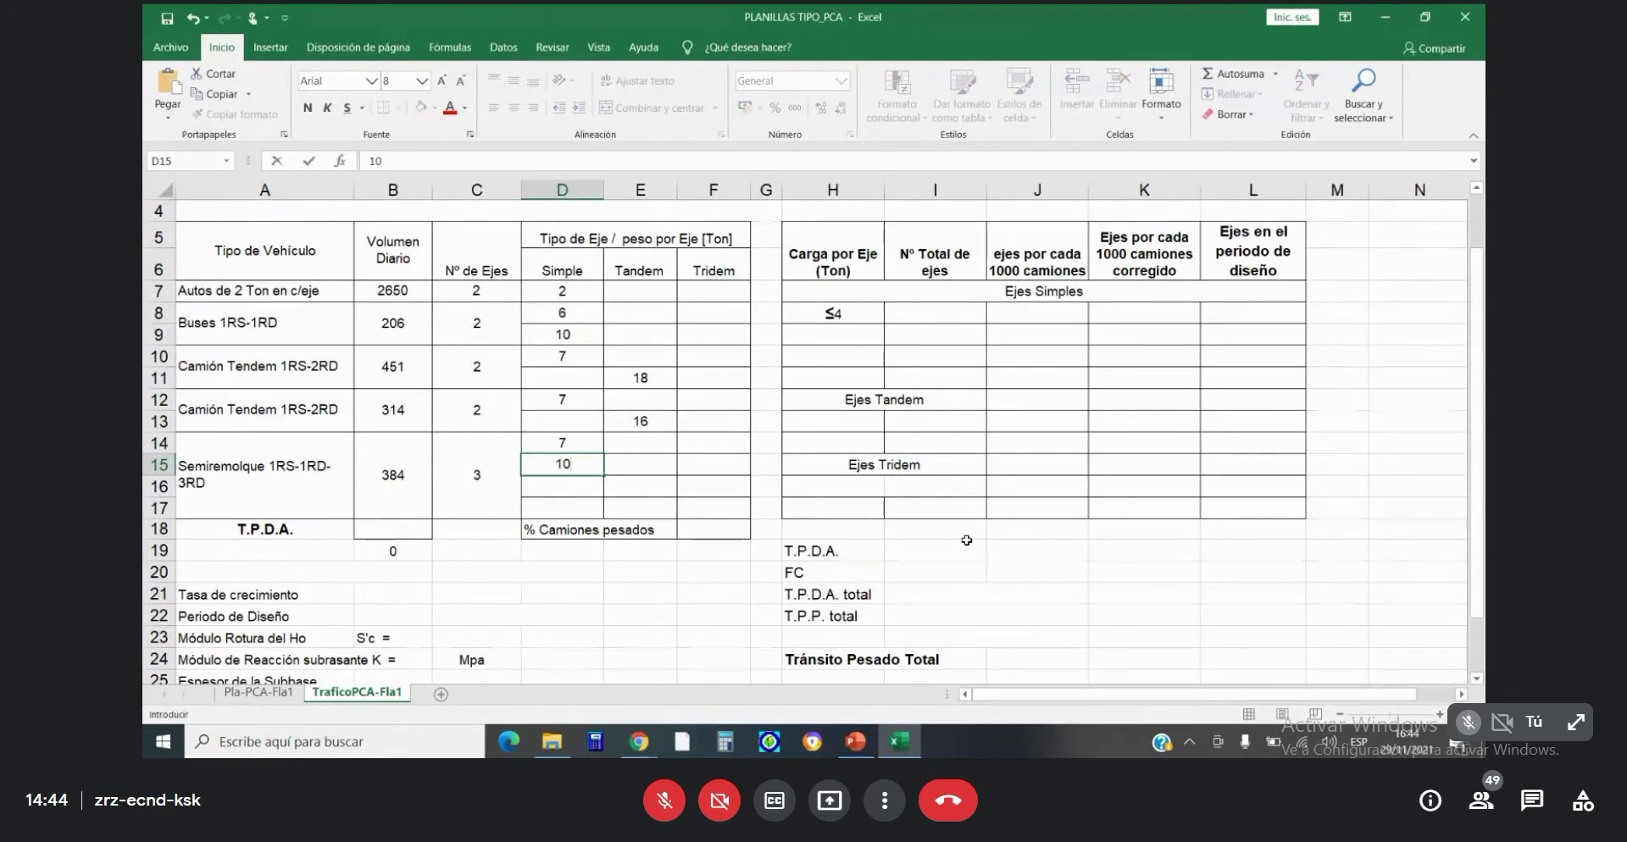
pyautogui.press('Return')
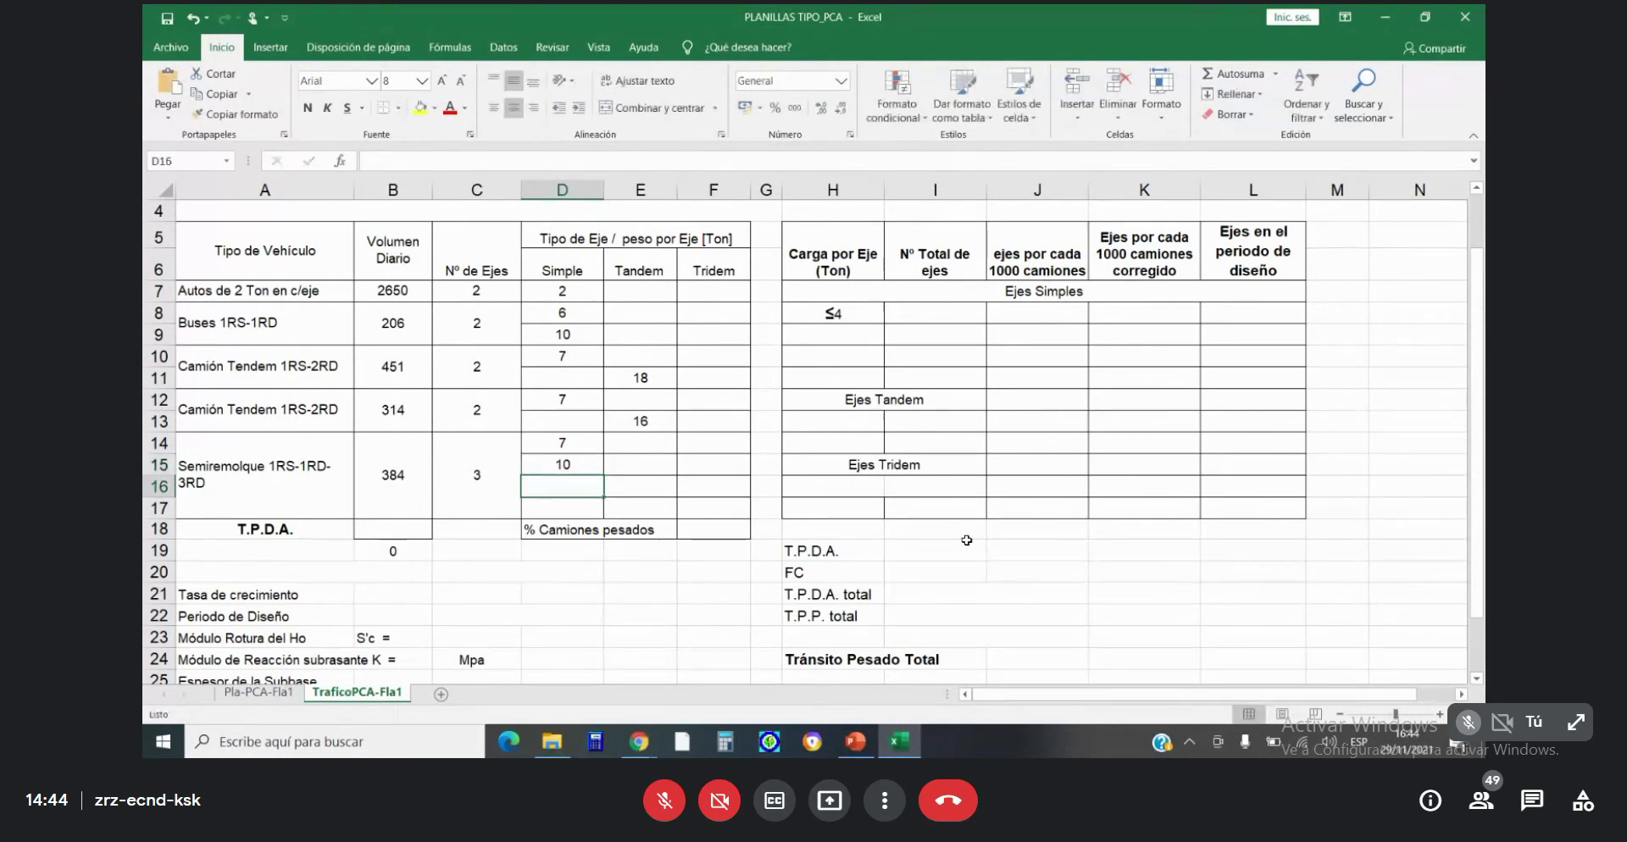
pyautogui.press('Right')
pyautogui.press('Right')
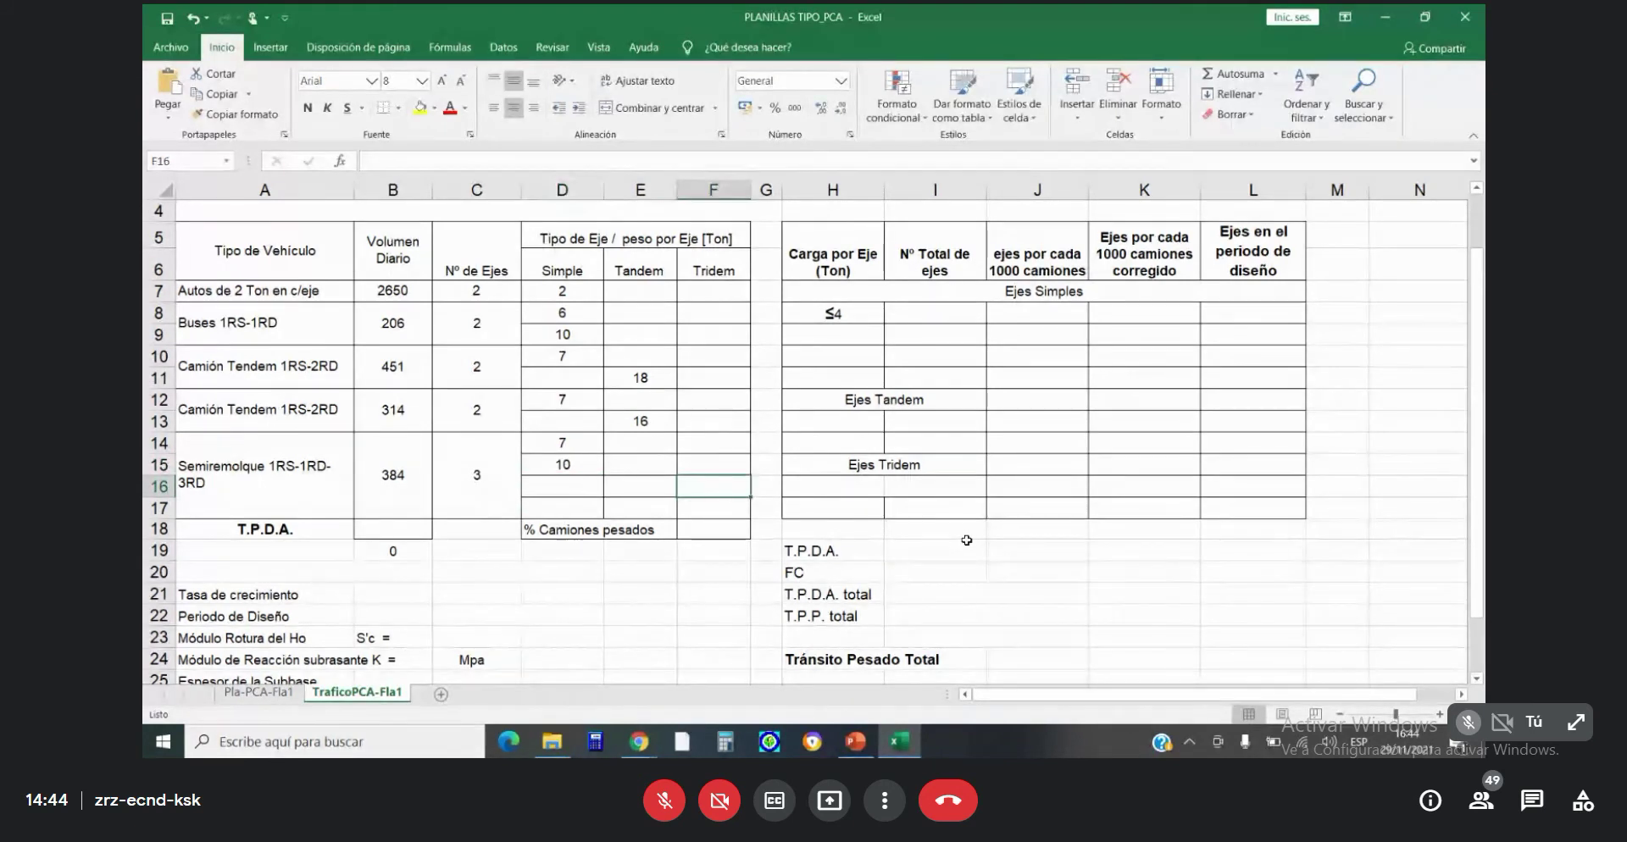
pyautogui.write('2')
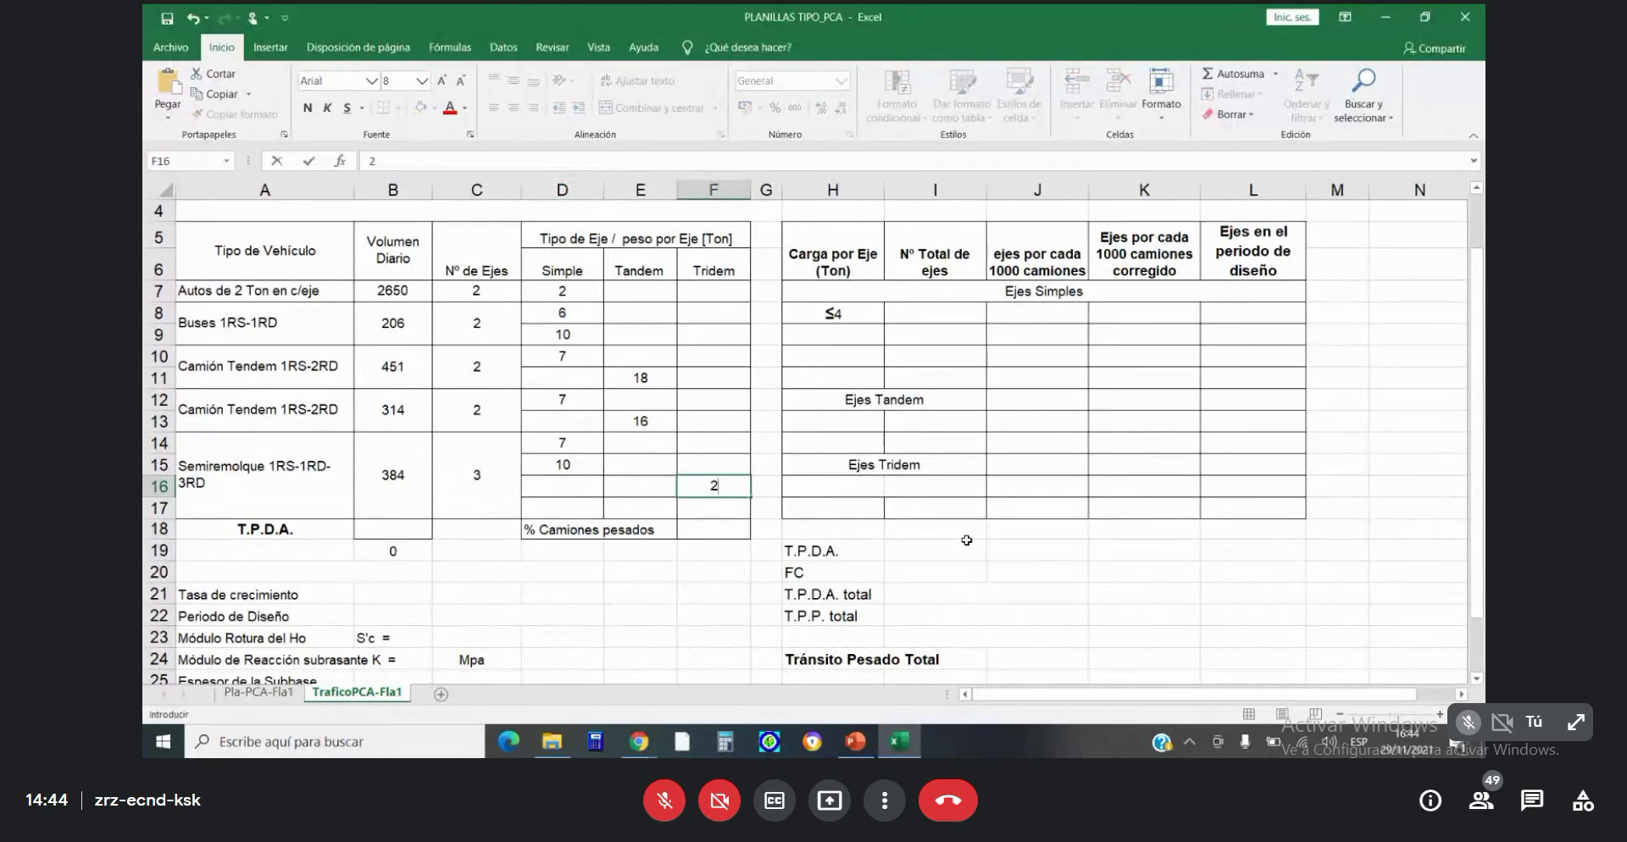
pyautogui.write('4')
pyautogui.press('Return')
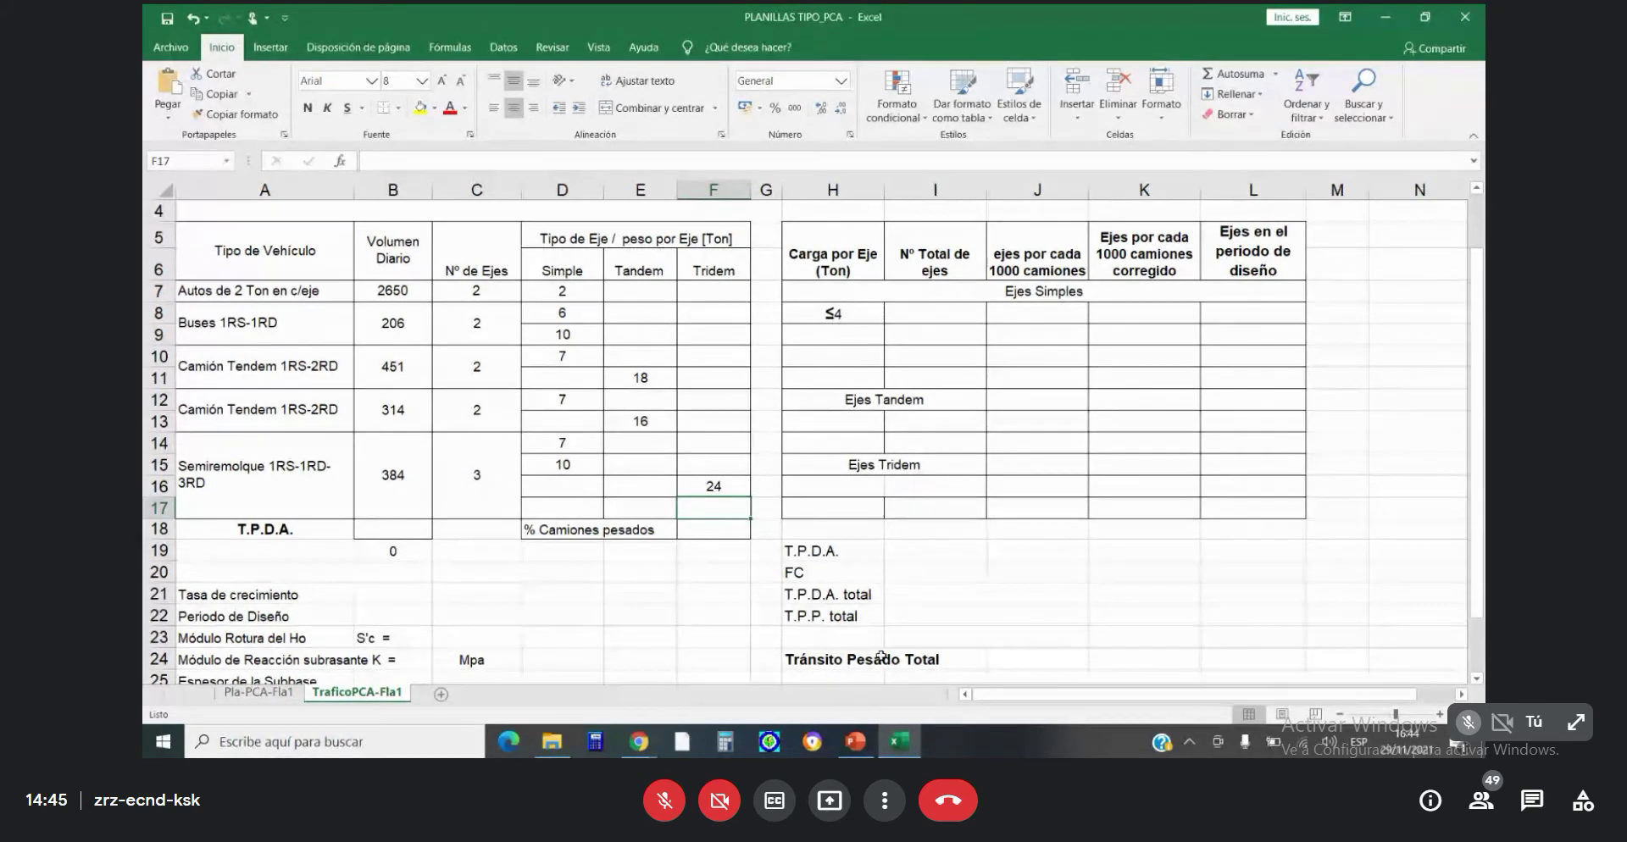
# Try to total the daily vehicle volumes in T.P.D.A. cell B18 with a SUMA formula.
pyautogui.click(404, 529)
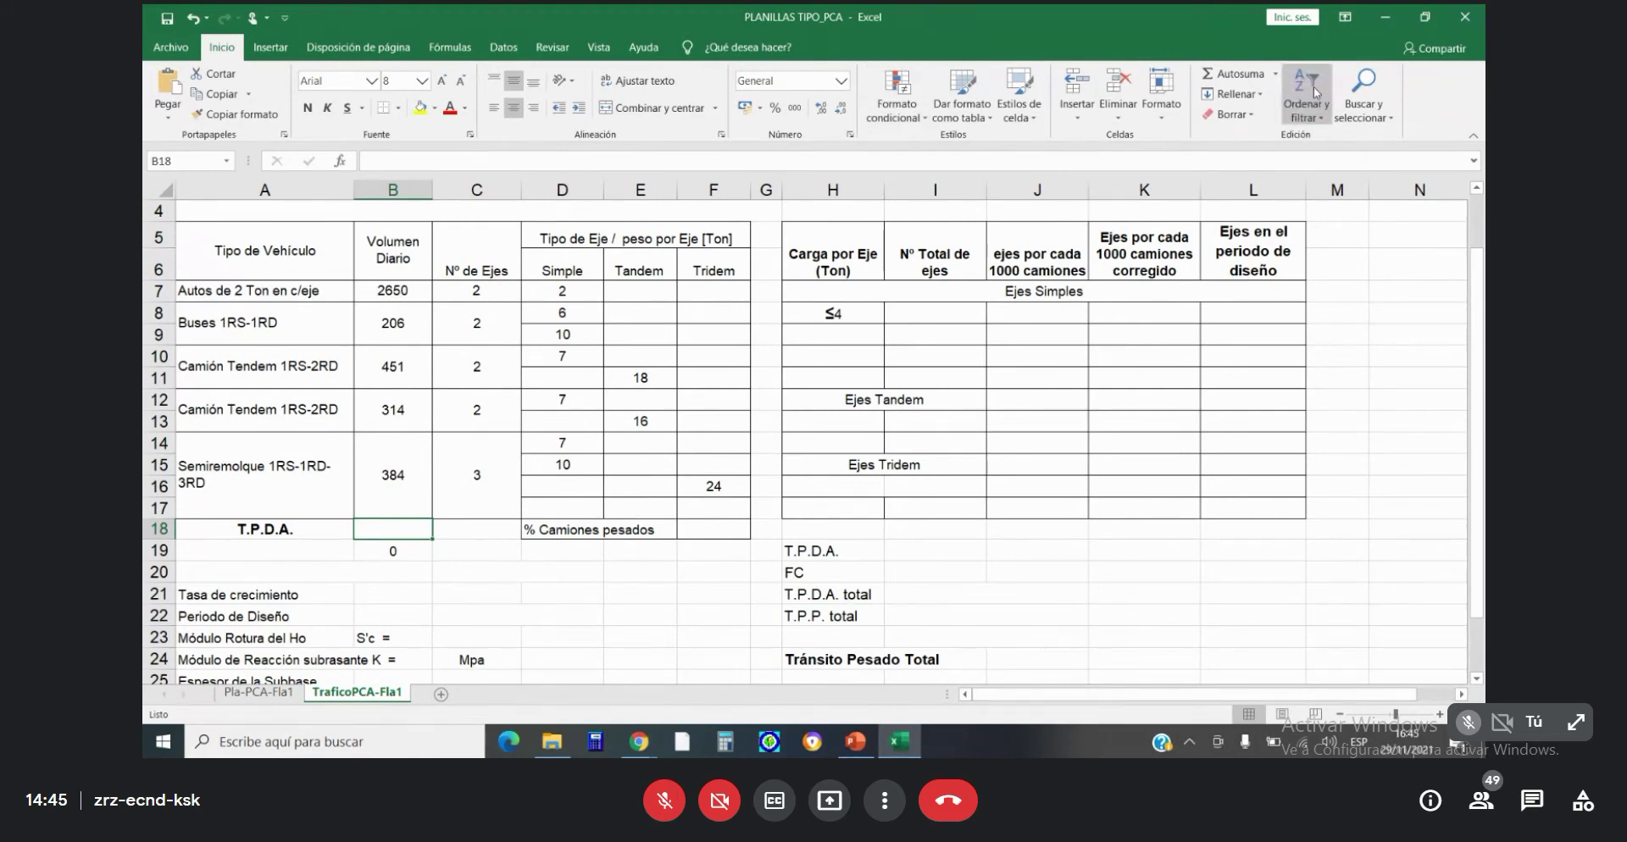
pyautogui.write('=SUMA(')
pyautogui.press('Up')
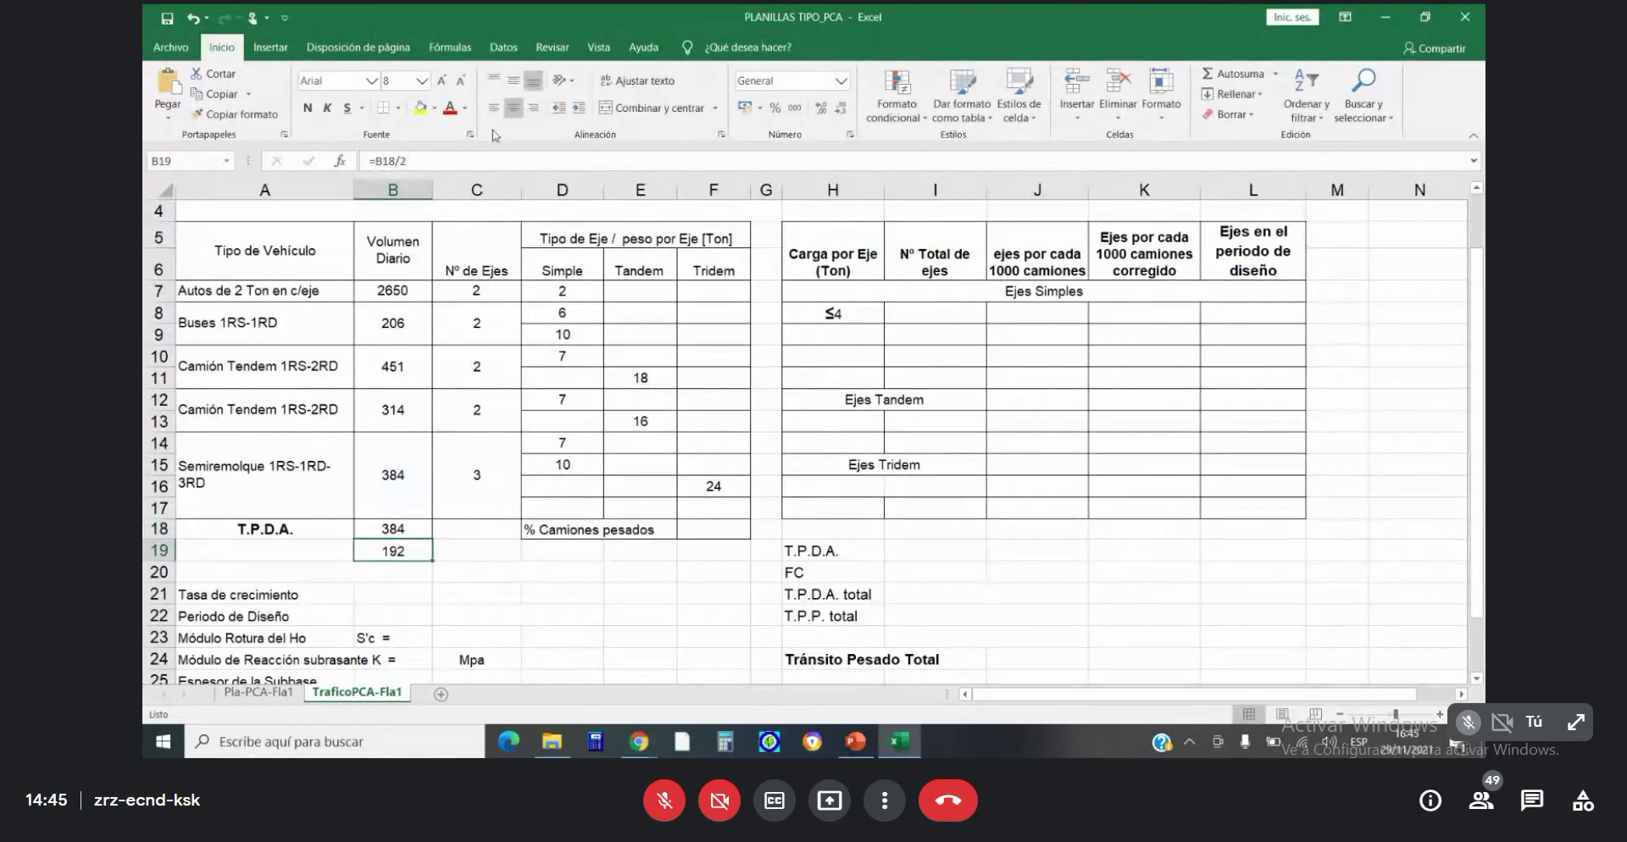
pyautogui.click(411, 531)
pyautogui.doubleClick(411, 530)
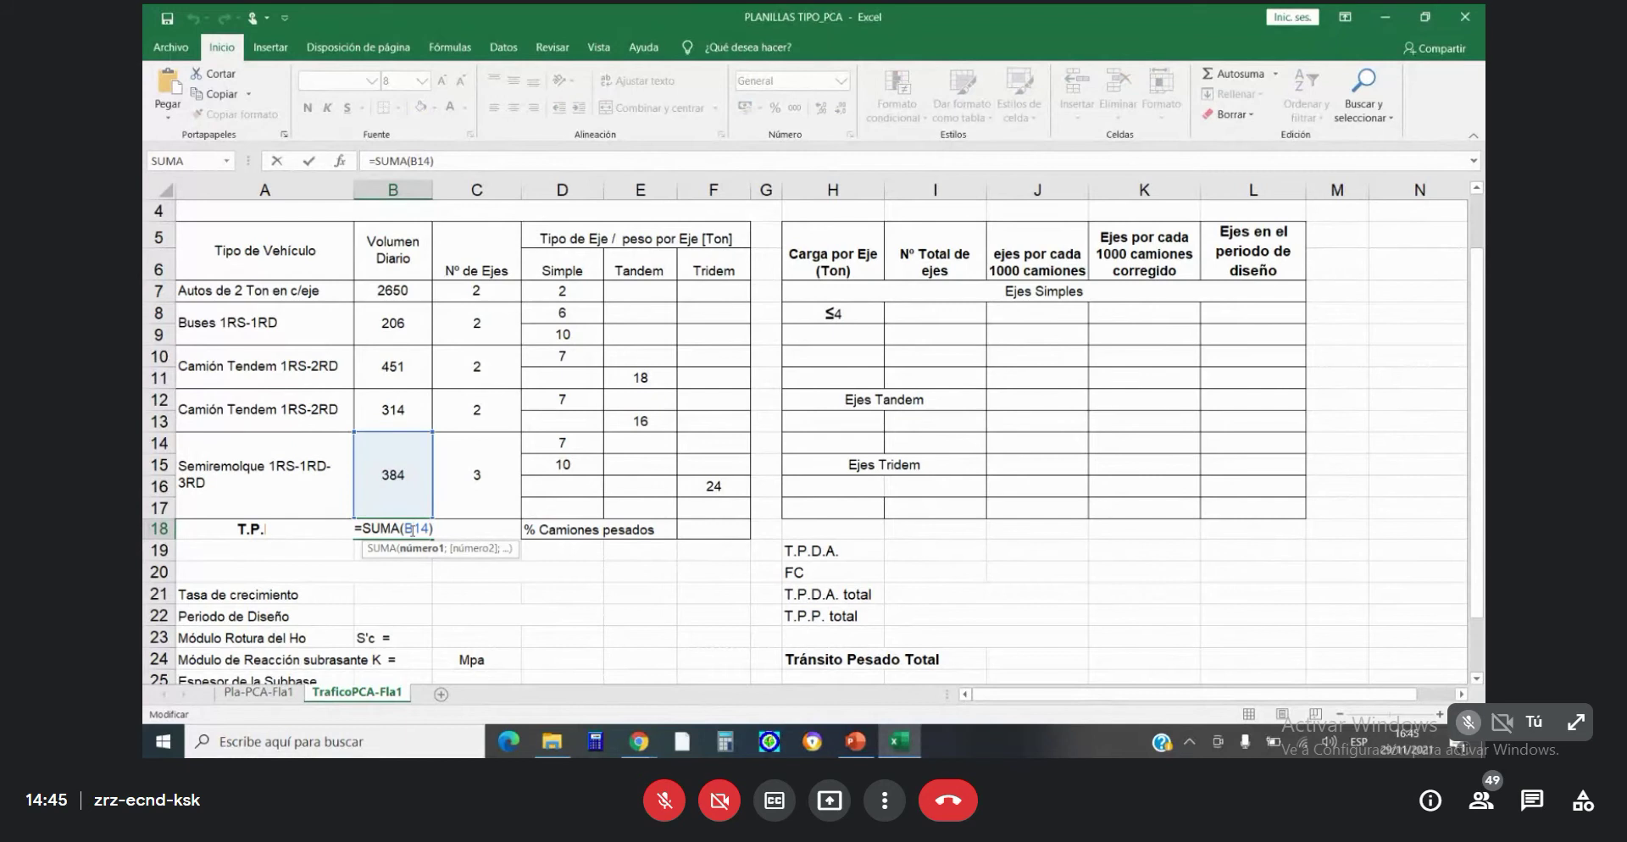
pyautogui.hotkey('ctrl', 'Return')
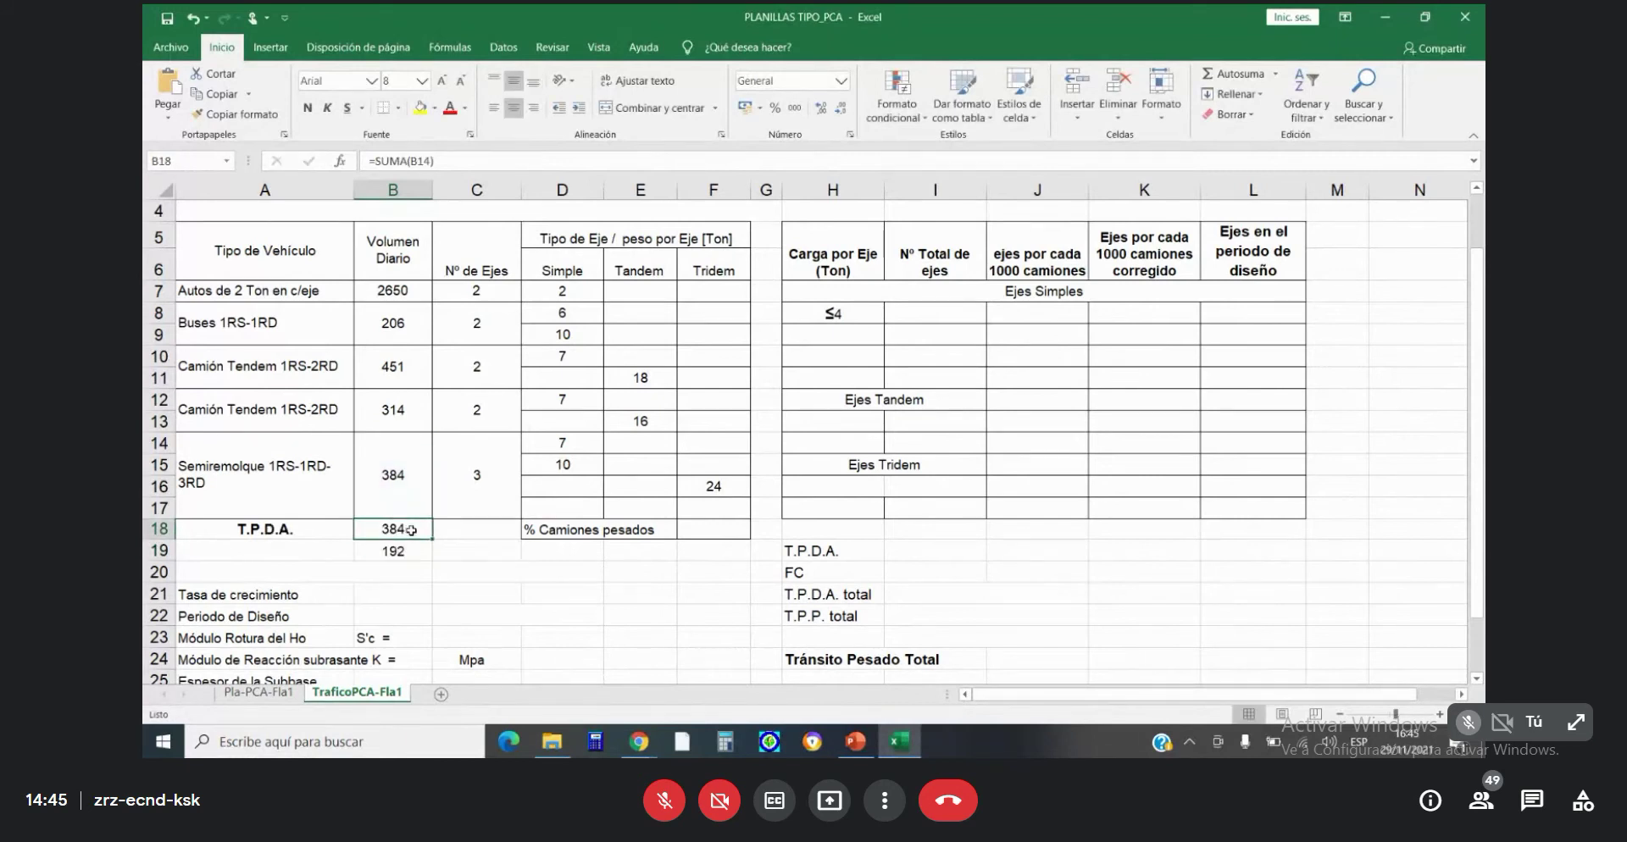
# Enter 4005 as the T.P.D.A. in B18 and 28.69 as the heavy truck percentage in F18.
pyautogui.write('4005')
pyautogui.press('Return')
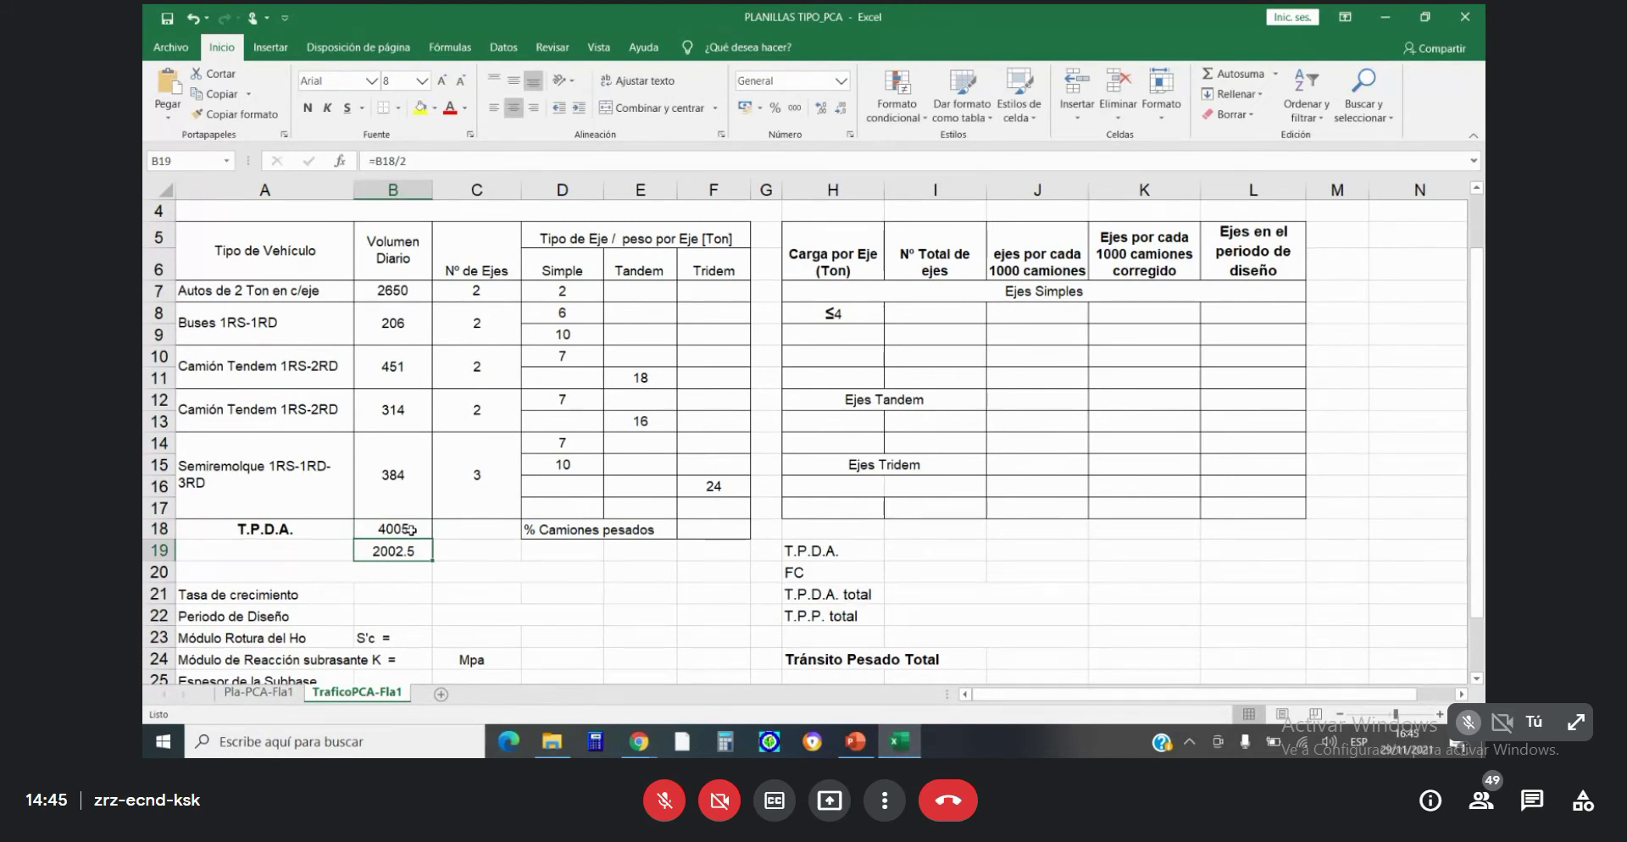
pyautogui.click(474, 527)
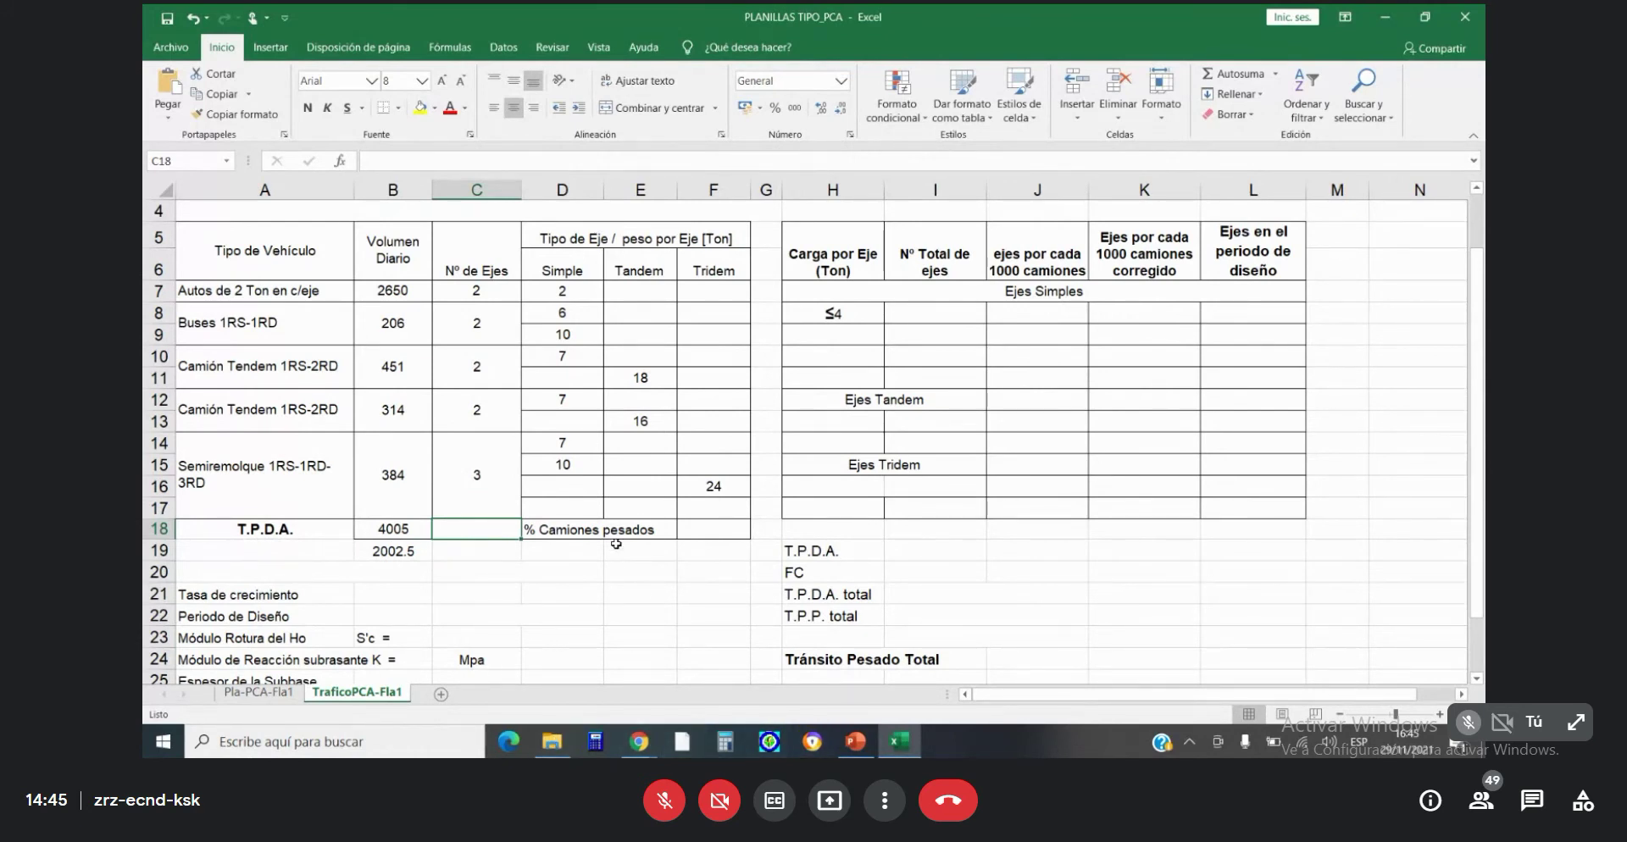
pyautogui.click(718, 530)
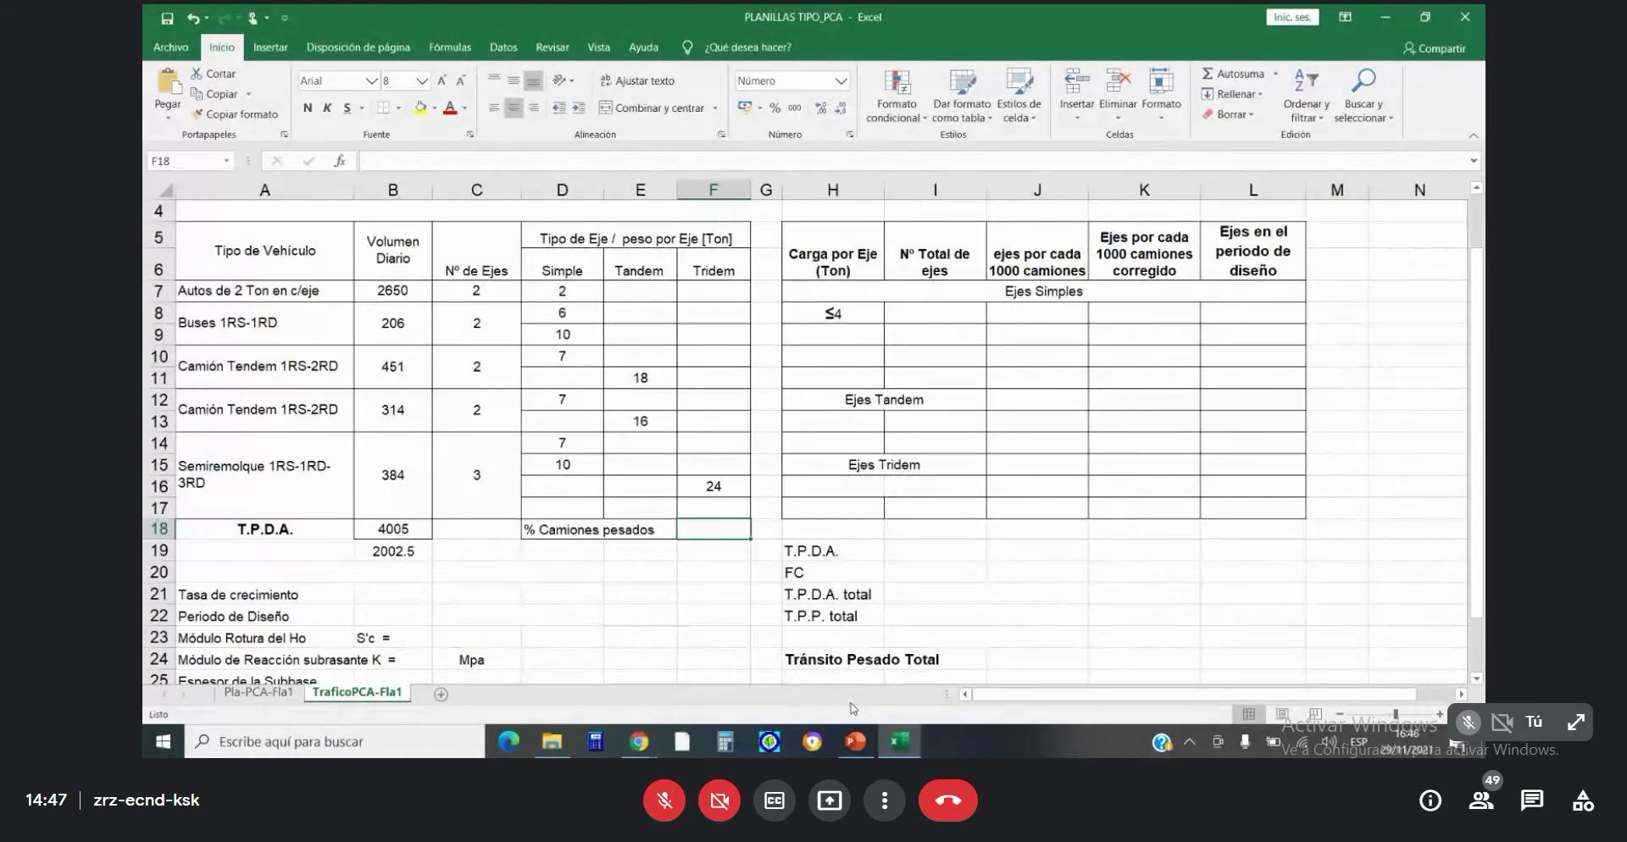
pyautogui.write('2')
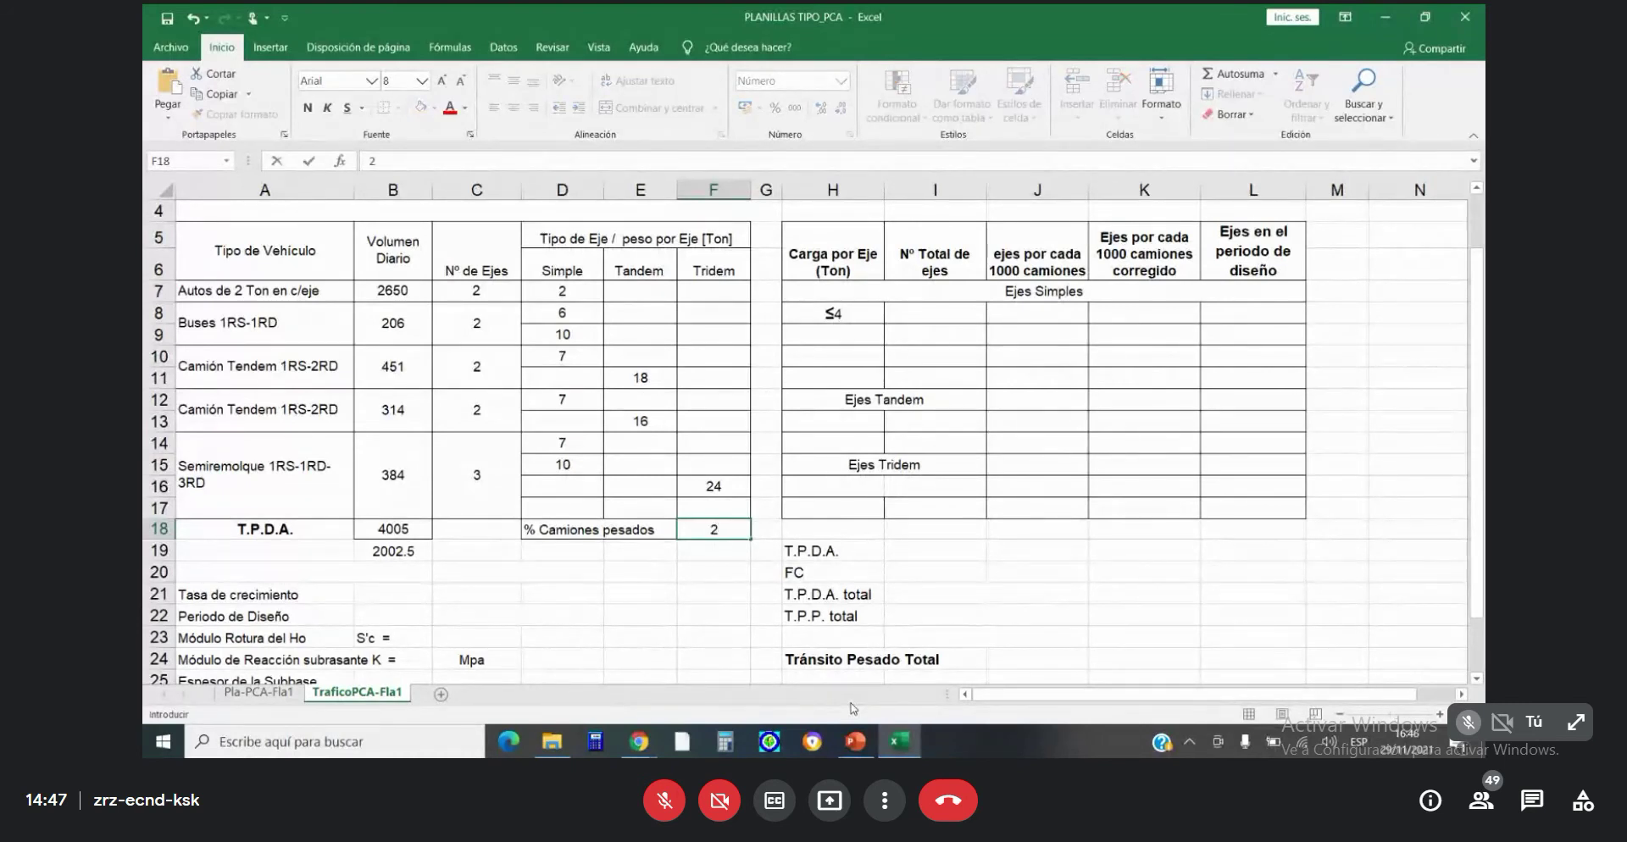
pyautogui.write('8.69')
pyautogui.press('Return')
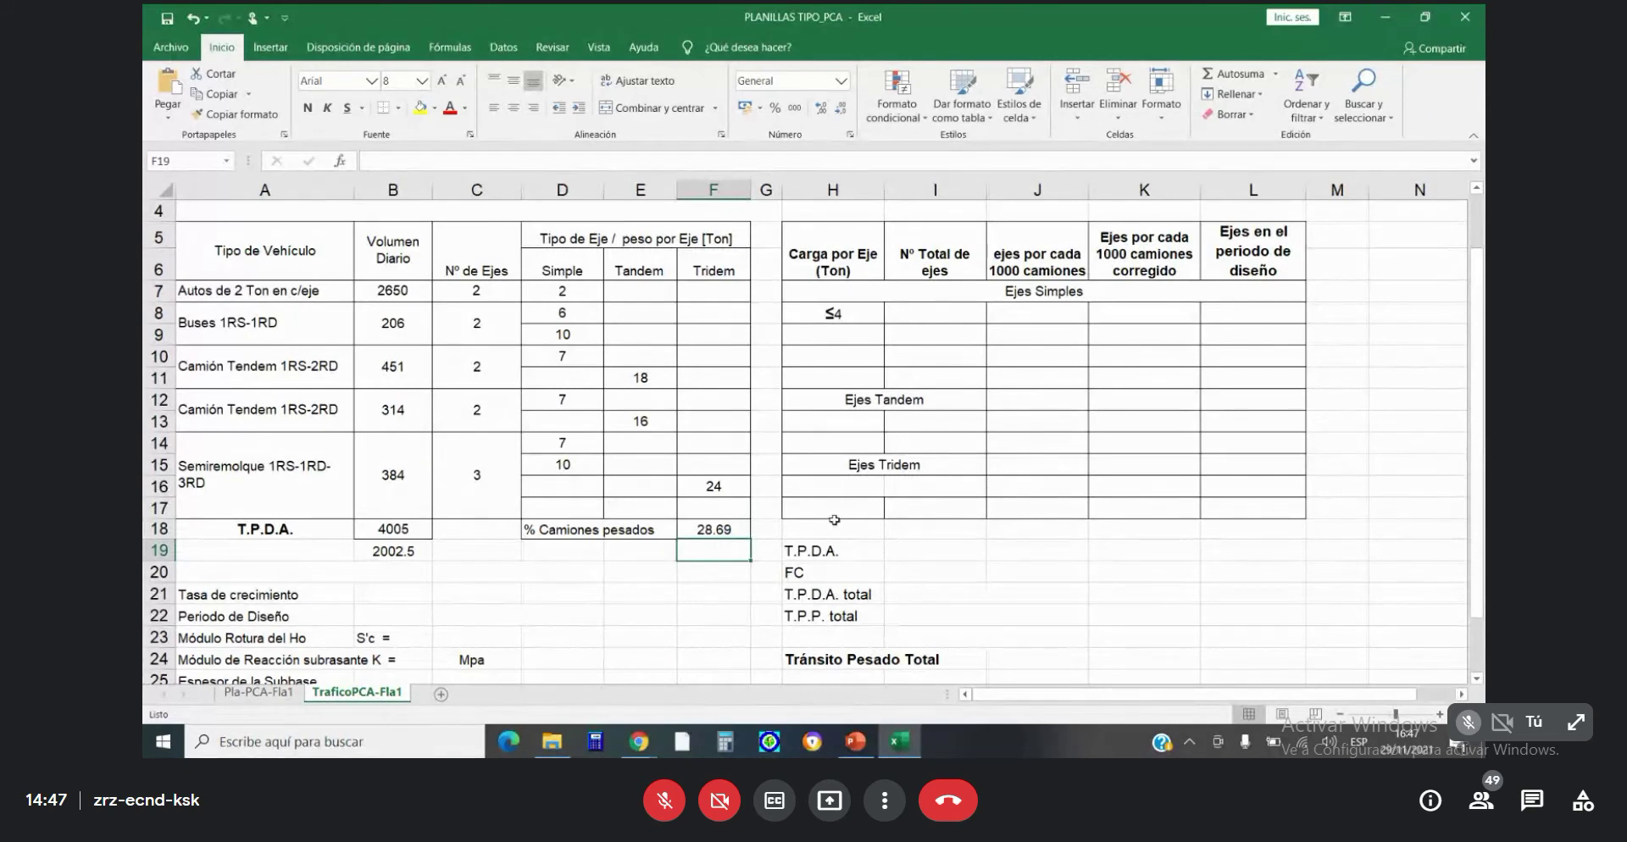
pyautogui.click(713, 529)
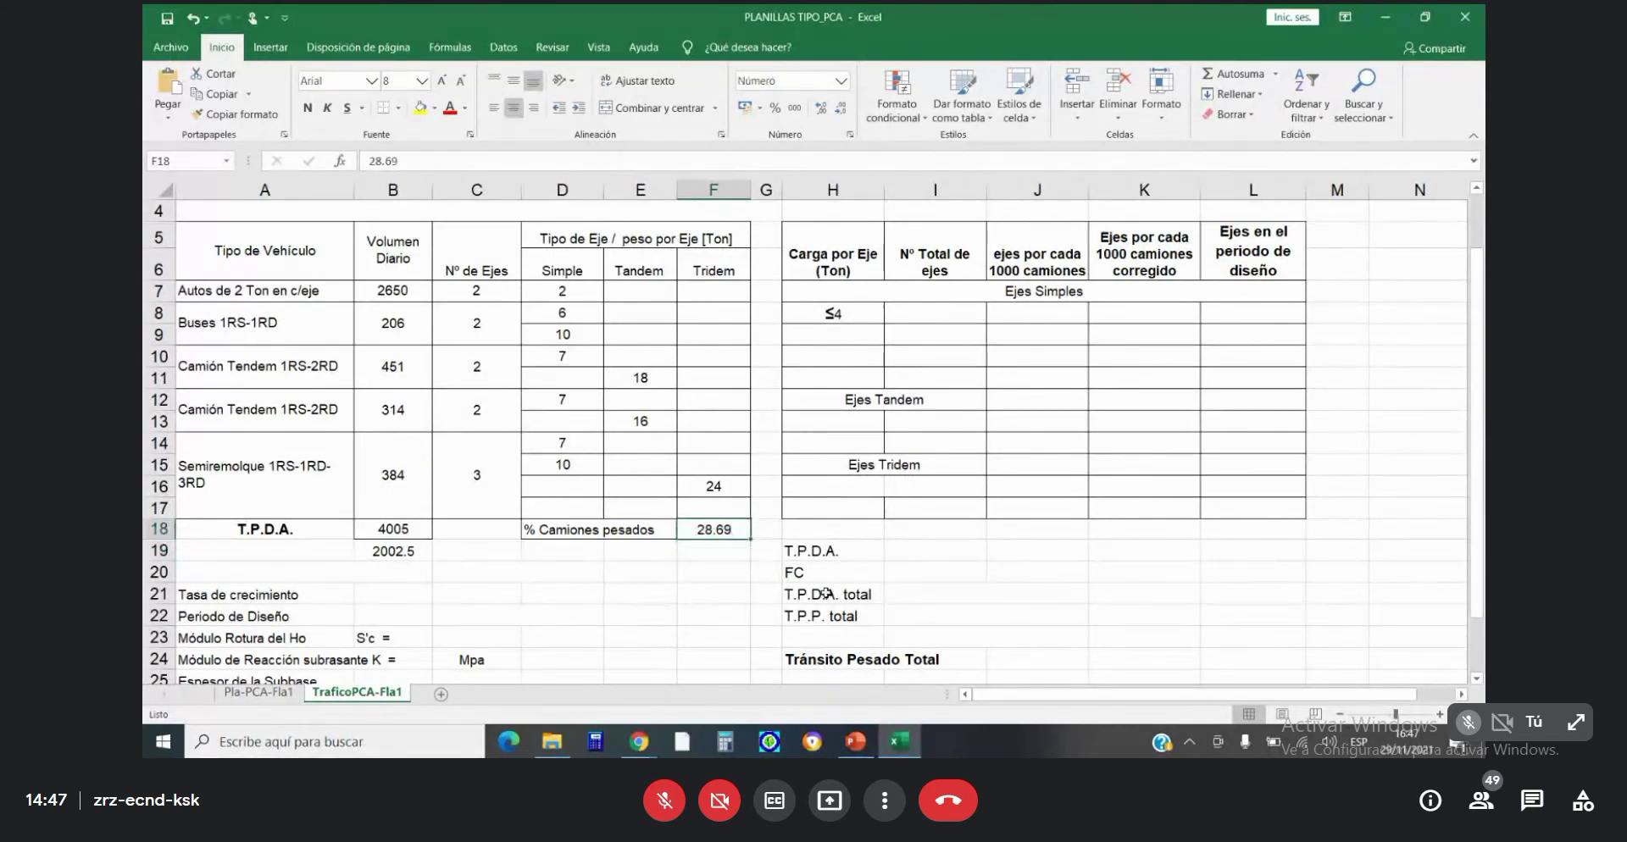
# Enter 3 as the growth rate (Tasa de crecimiento) in C21.
pyautogui.scroll(-1, 838, 589)
pyautogui.scroll(-1, 838, 588)
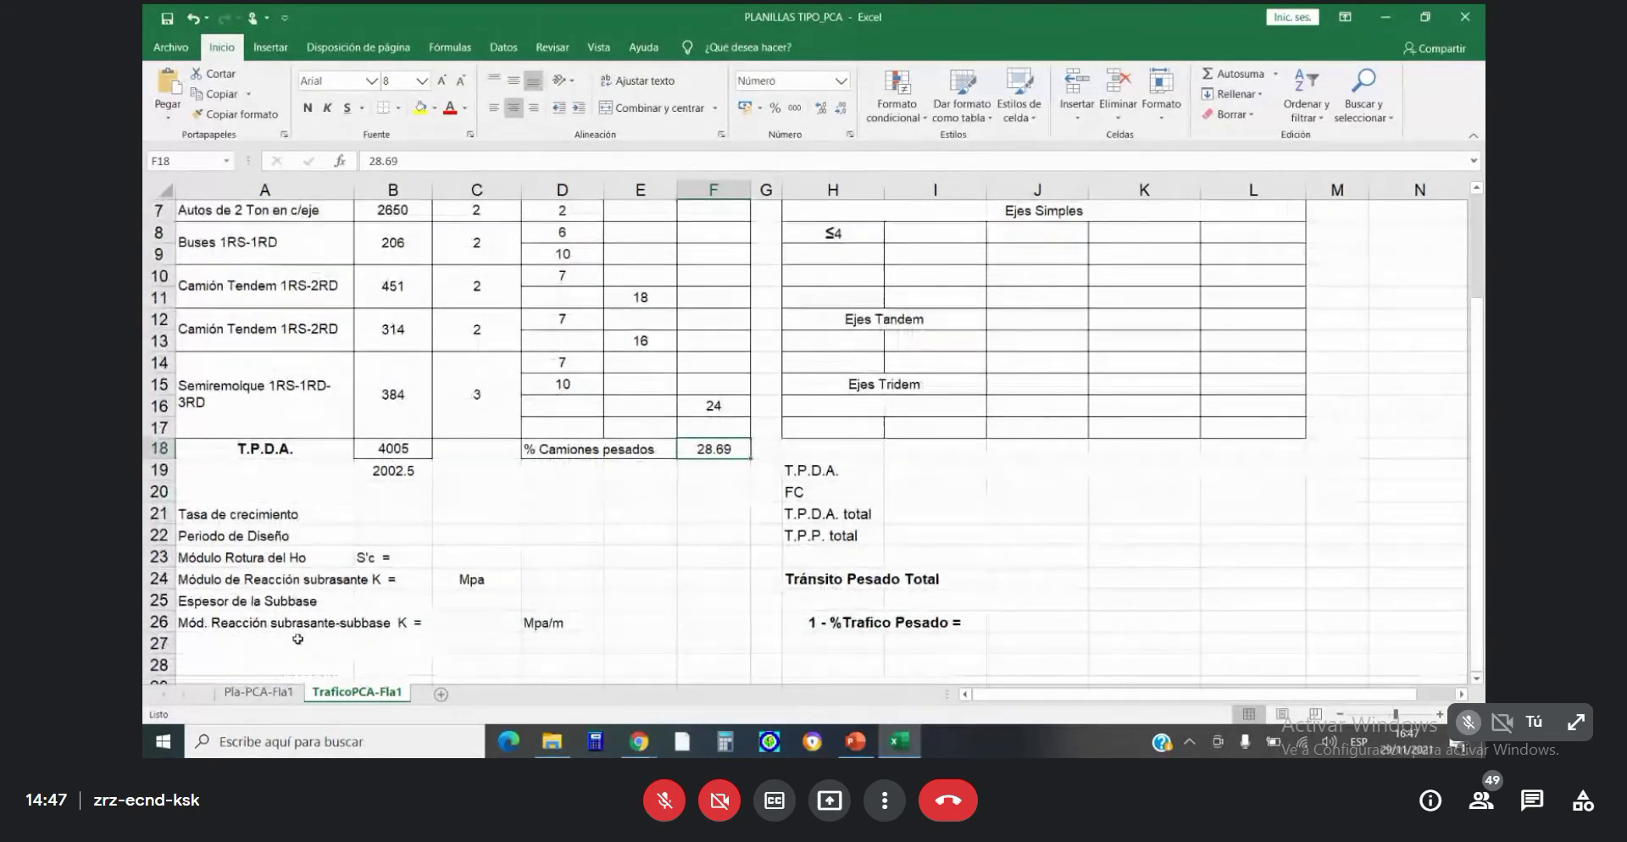
pyautogui.click(382, 508)
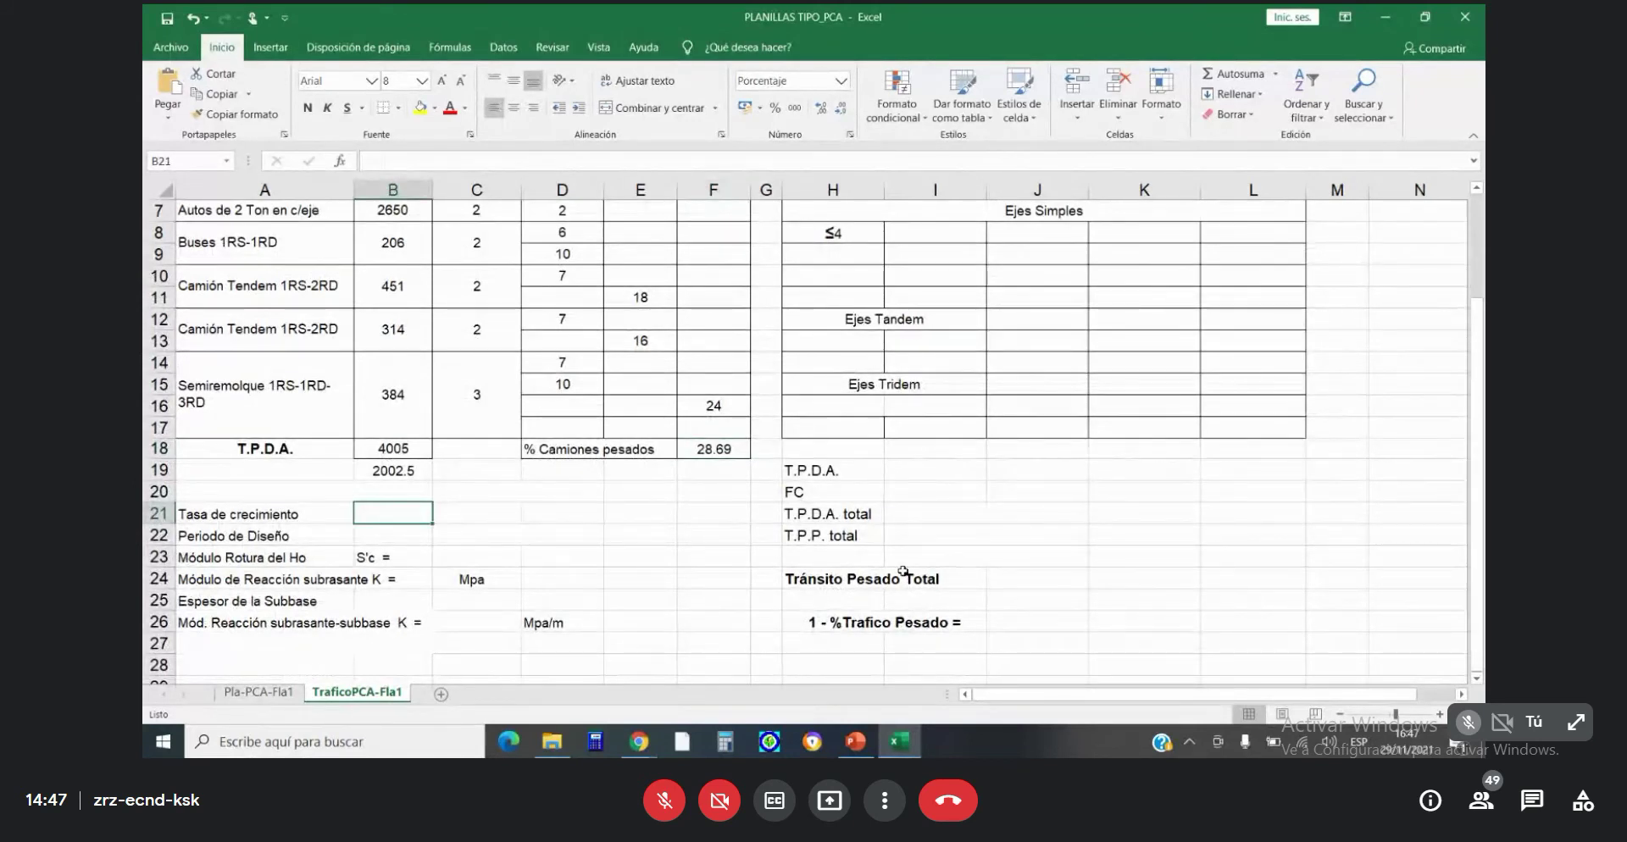
pyautogui.press('Right')
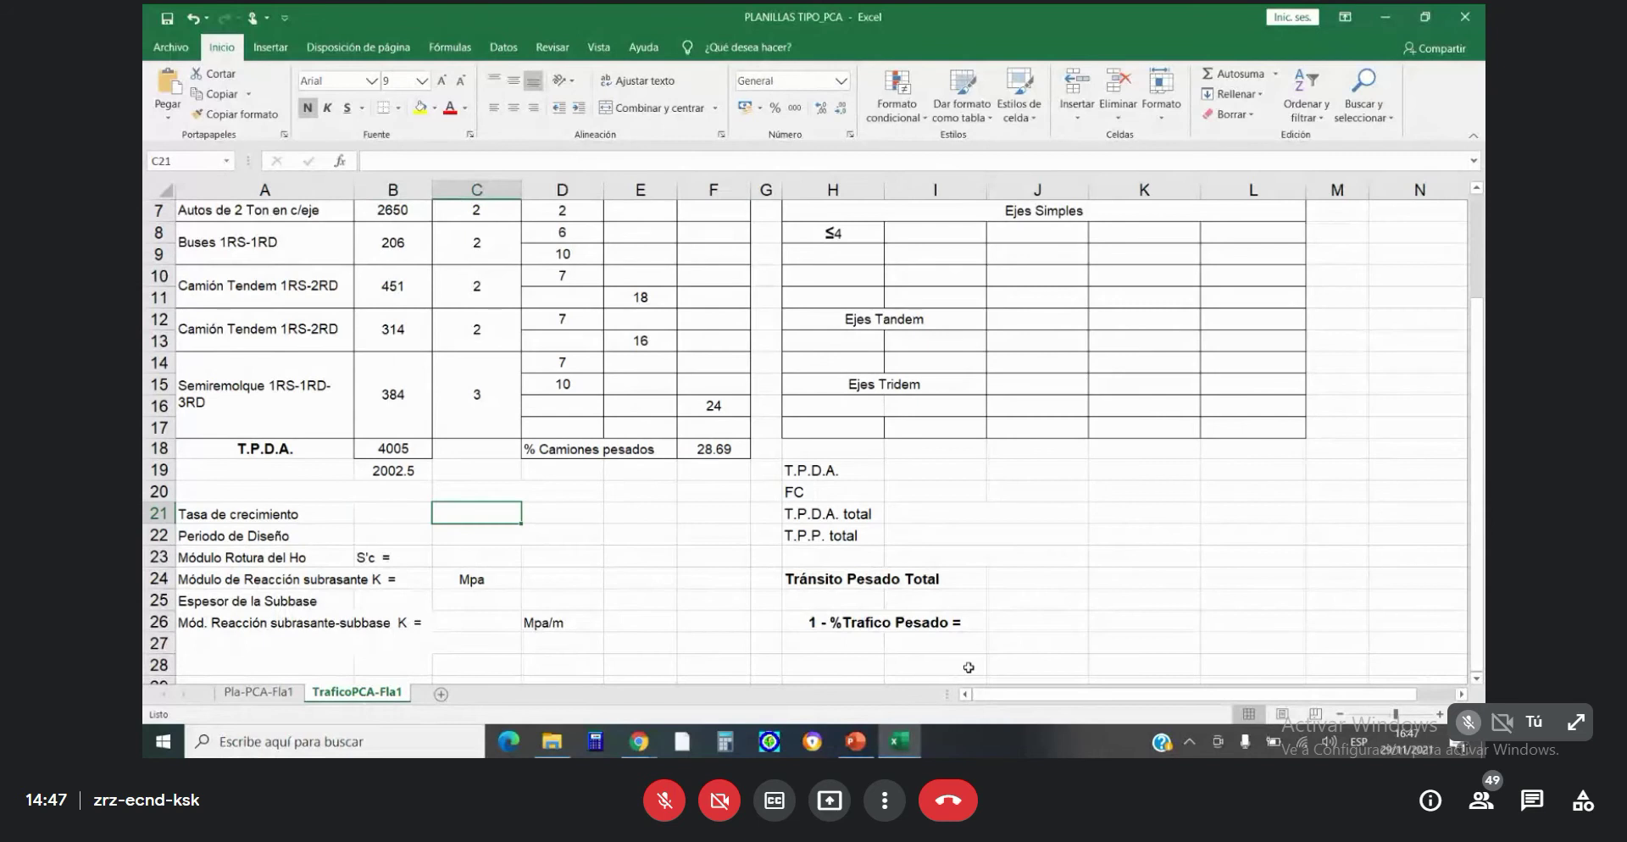
pyautogui.write('3')
pyautogui.press('Return')
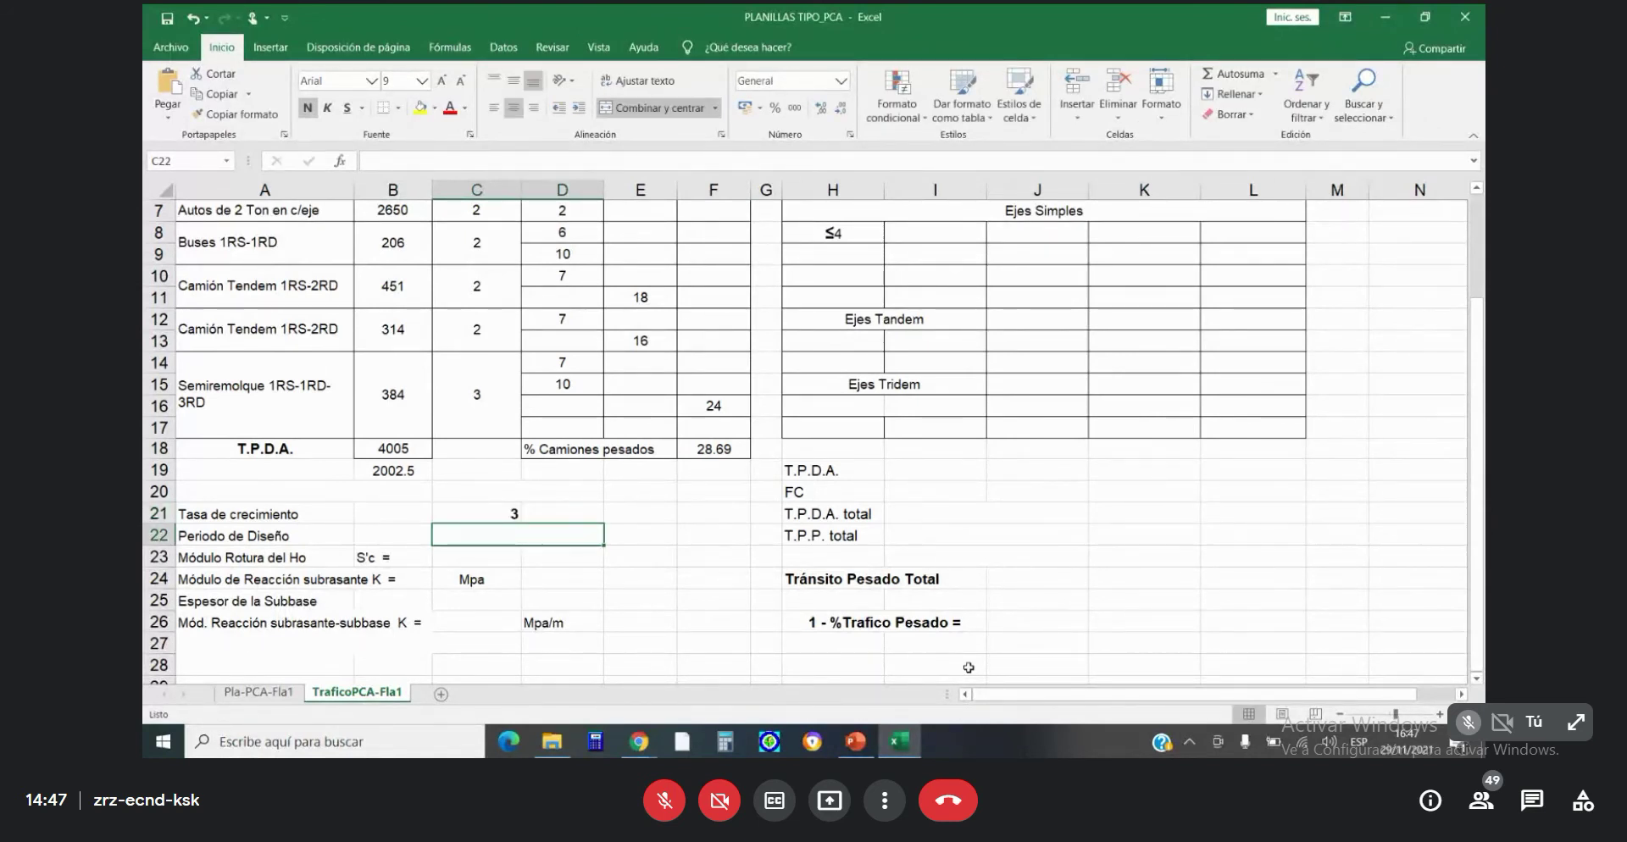
# Unmerge C22 to hold a design period of 20, and enter 4.5 as the concrete rupture modulus in C23.
pyautogui.click(606, 109)
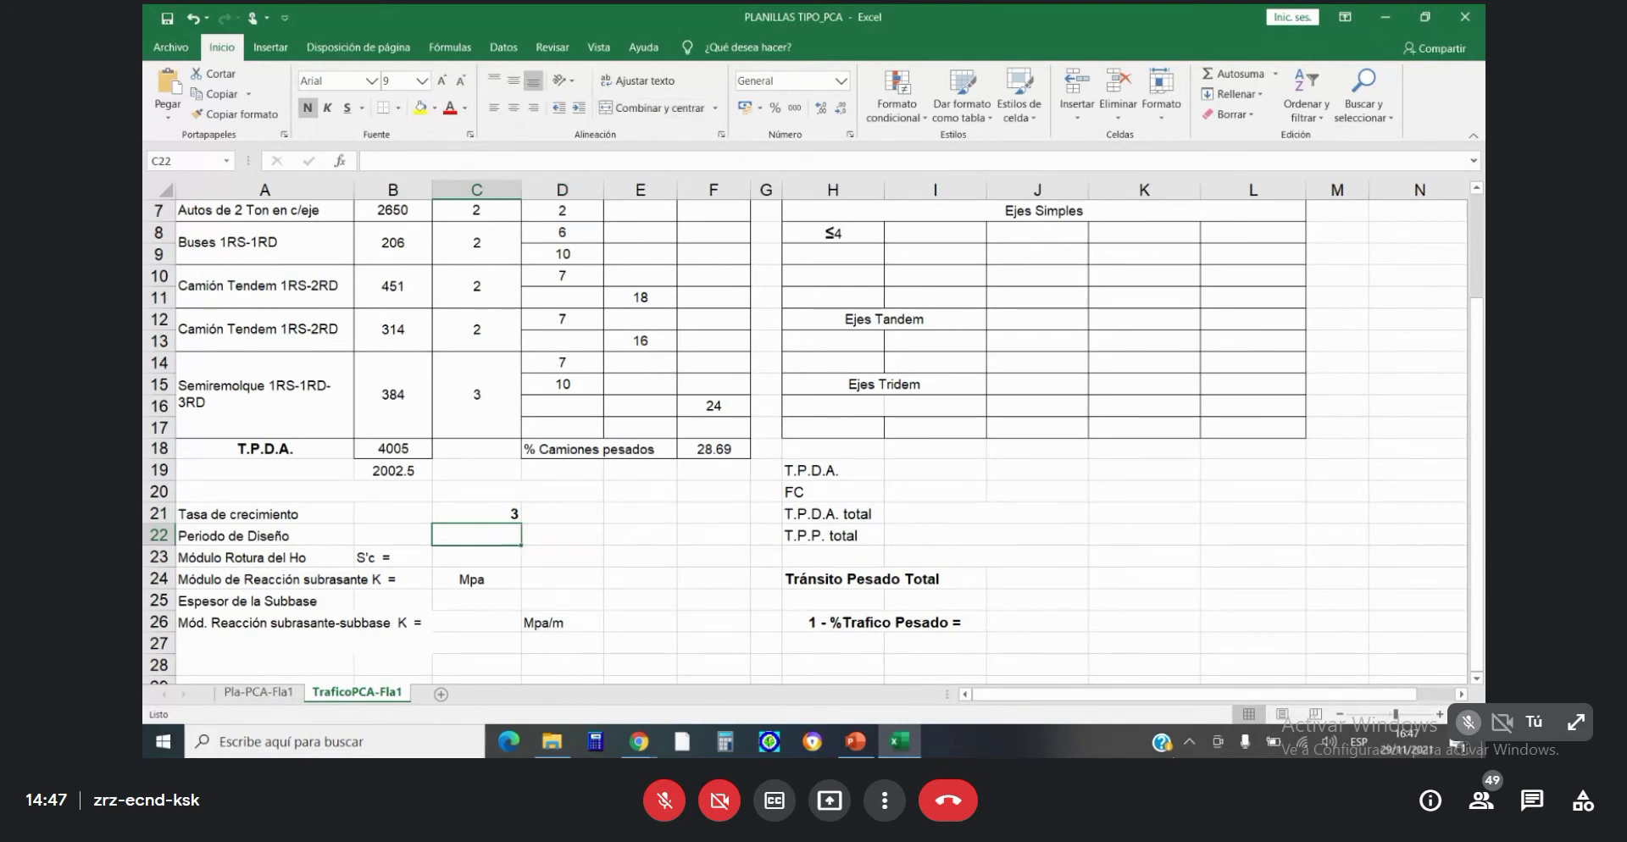
pyautogui.write('15')
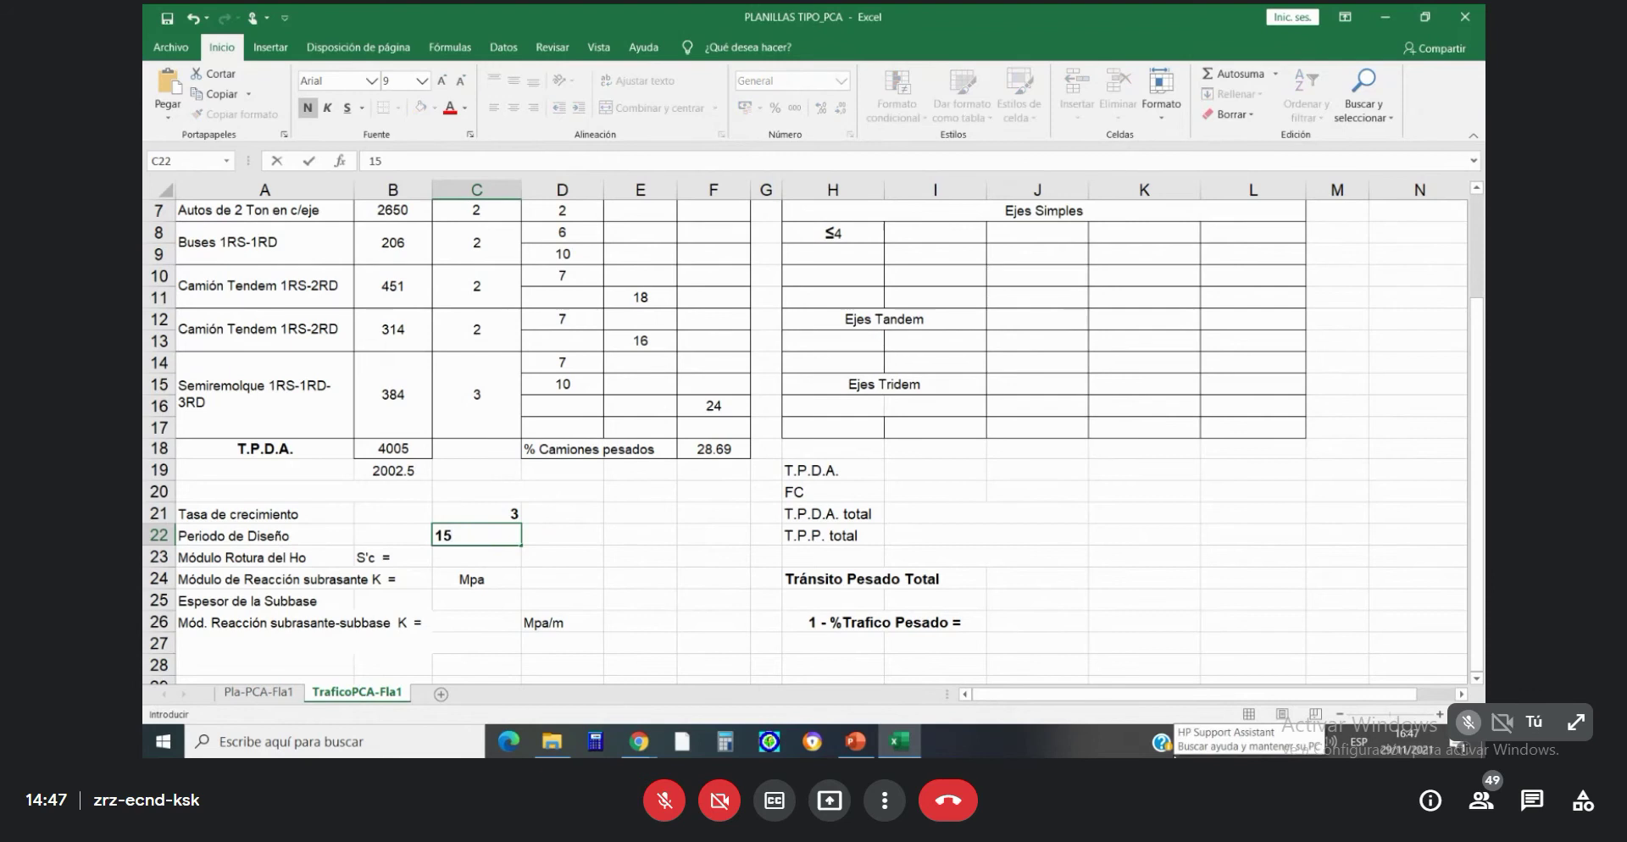
pyautogui.press('BackSpace')
pyautogui.press('BackSpace')
pyautogui.write('20')
pyautogui.press('Return')
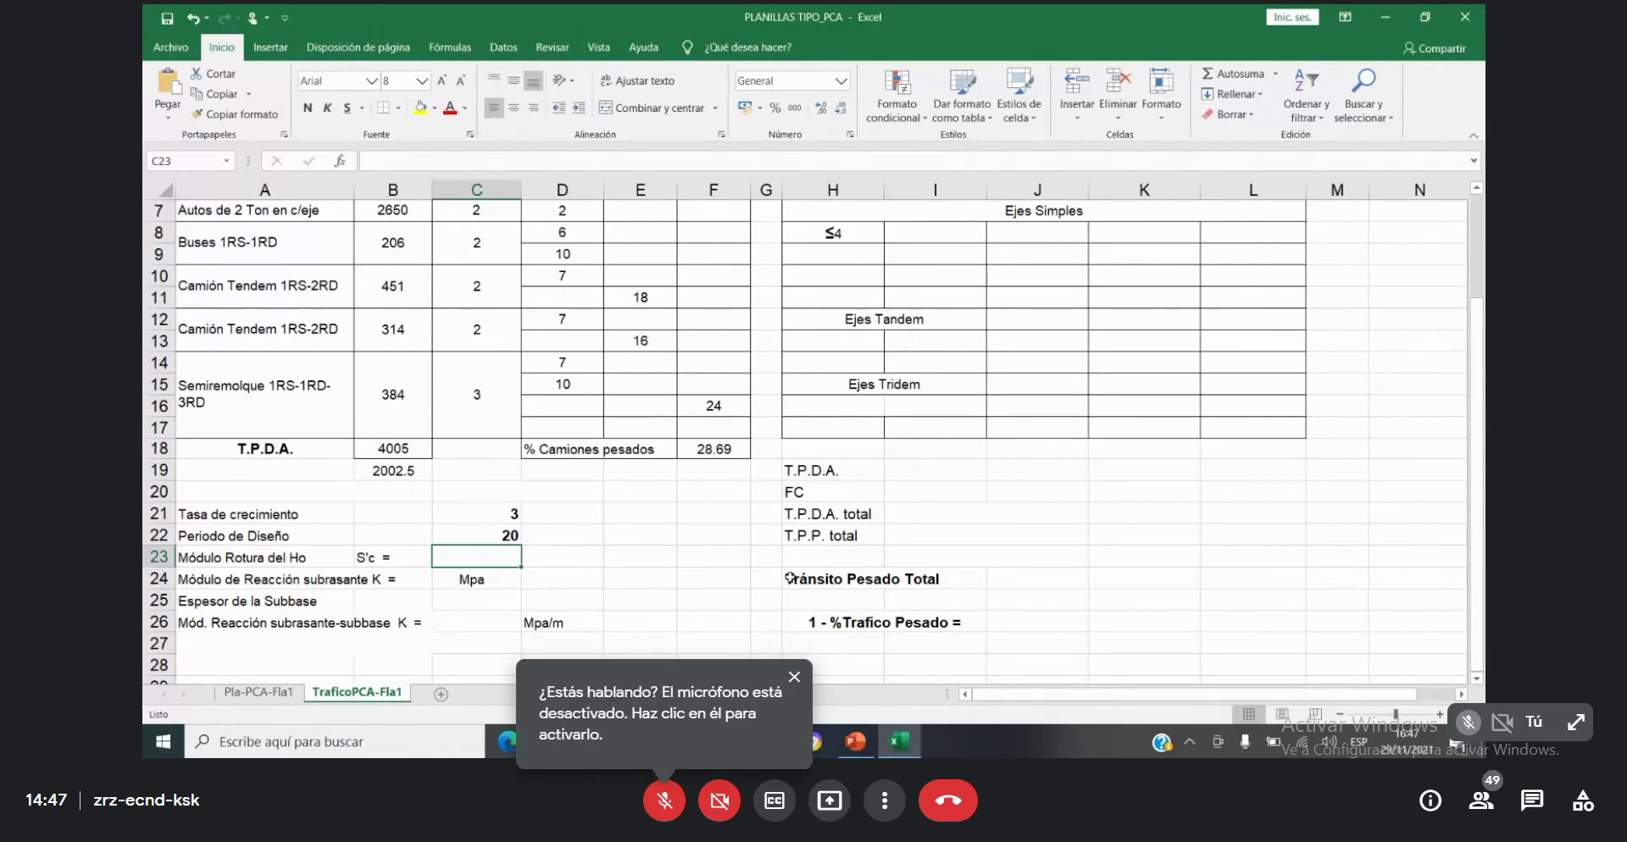
pyautogui.write('4.5')
pyautogui.press('Return')
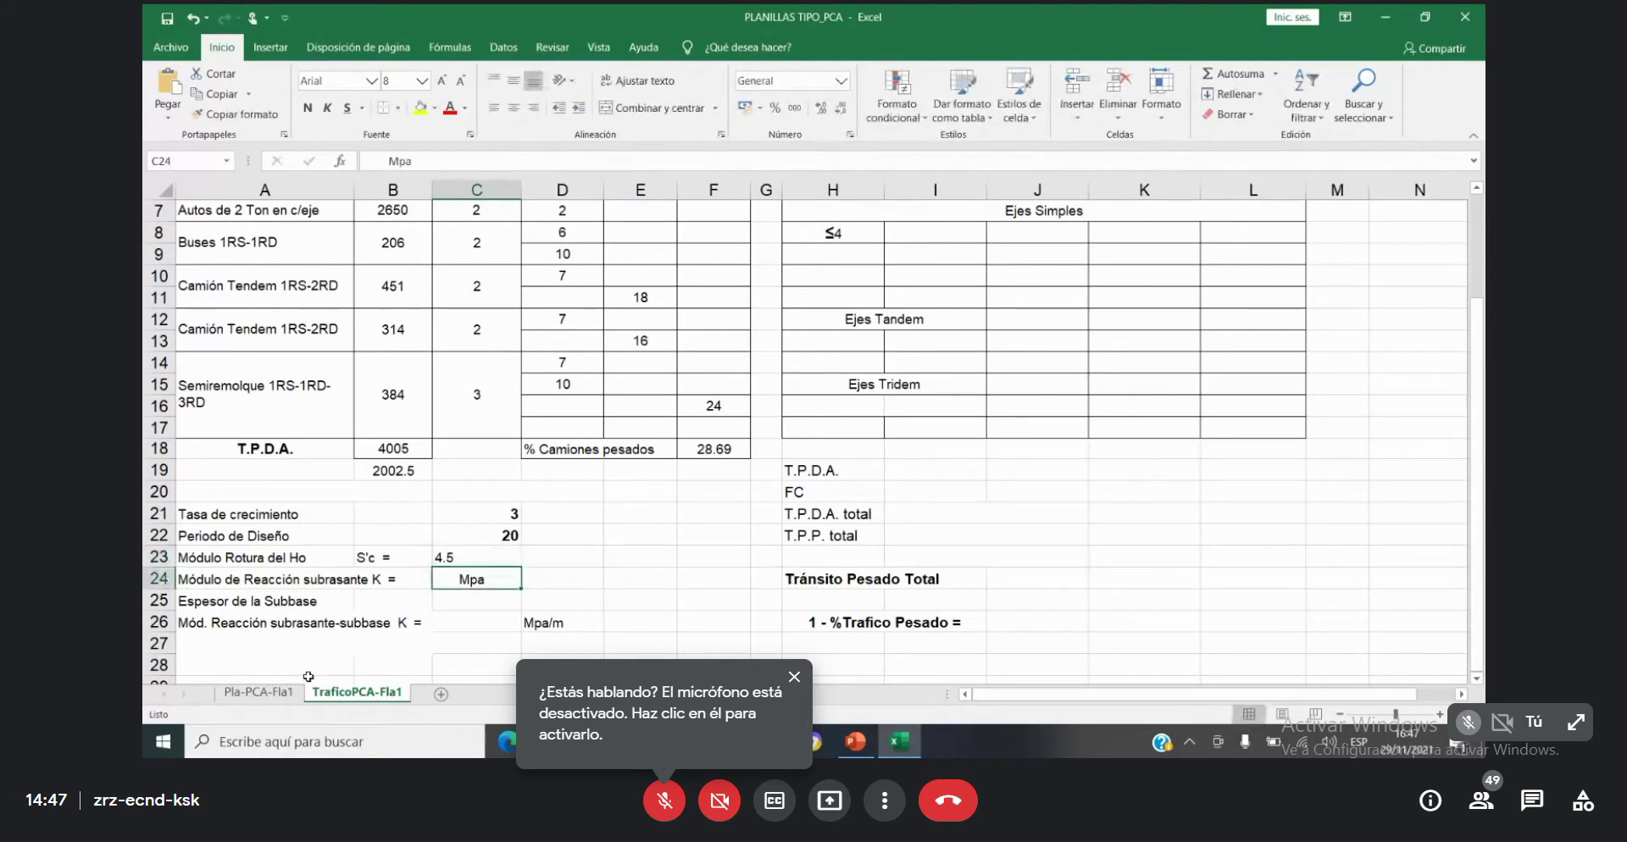
# Copy the Mpa unit label of the subgrade reaction modulus from C24 into D24.
pyautogui.click(415, 583)
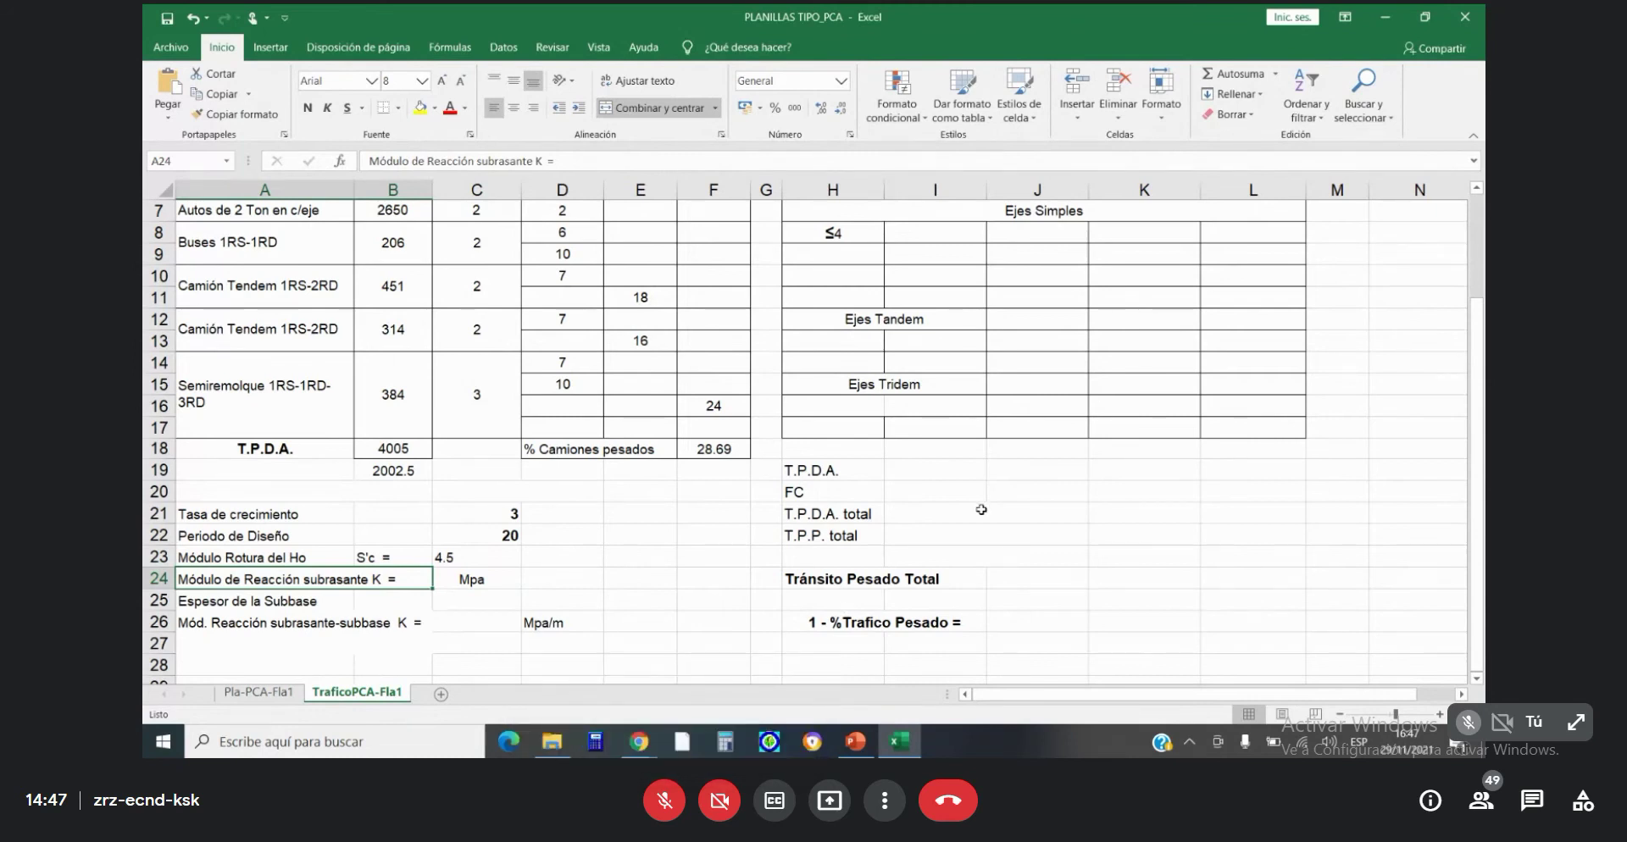
pyautogui.click(480, 577)
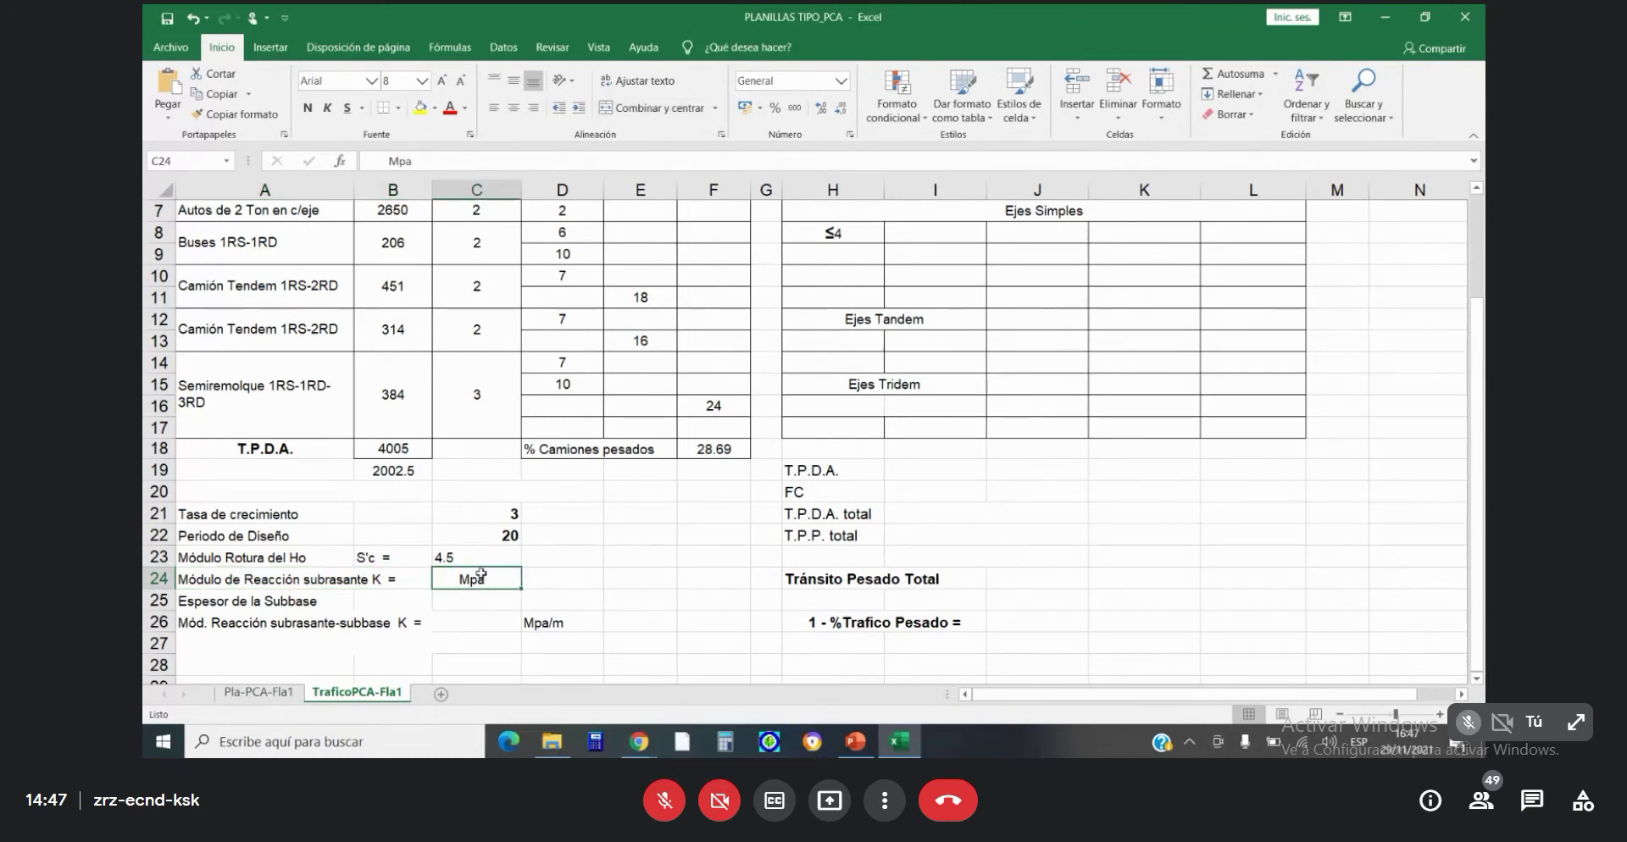
pyautogui.rightClick(481, 576)
pyautogui.click(527, 234)
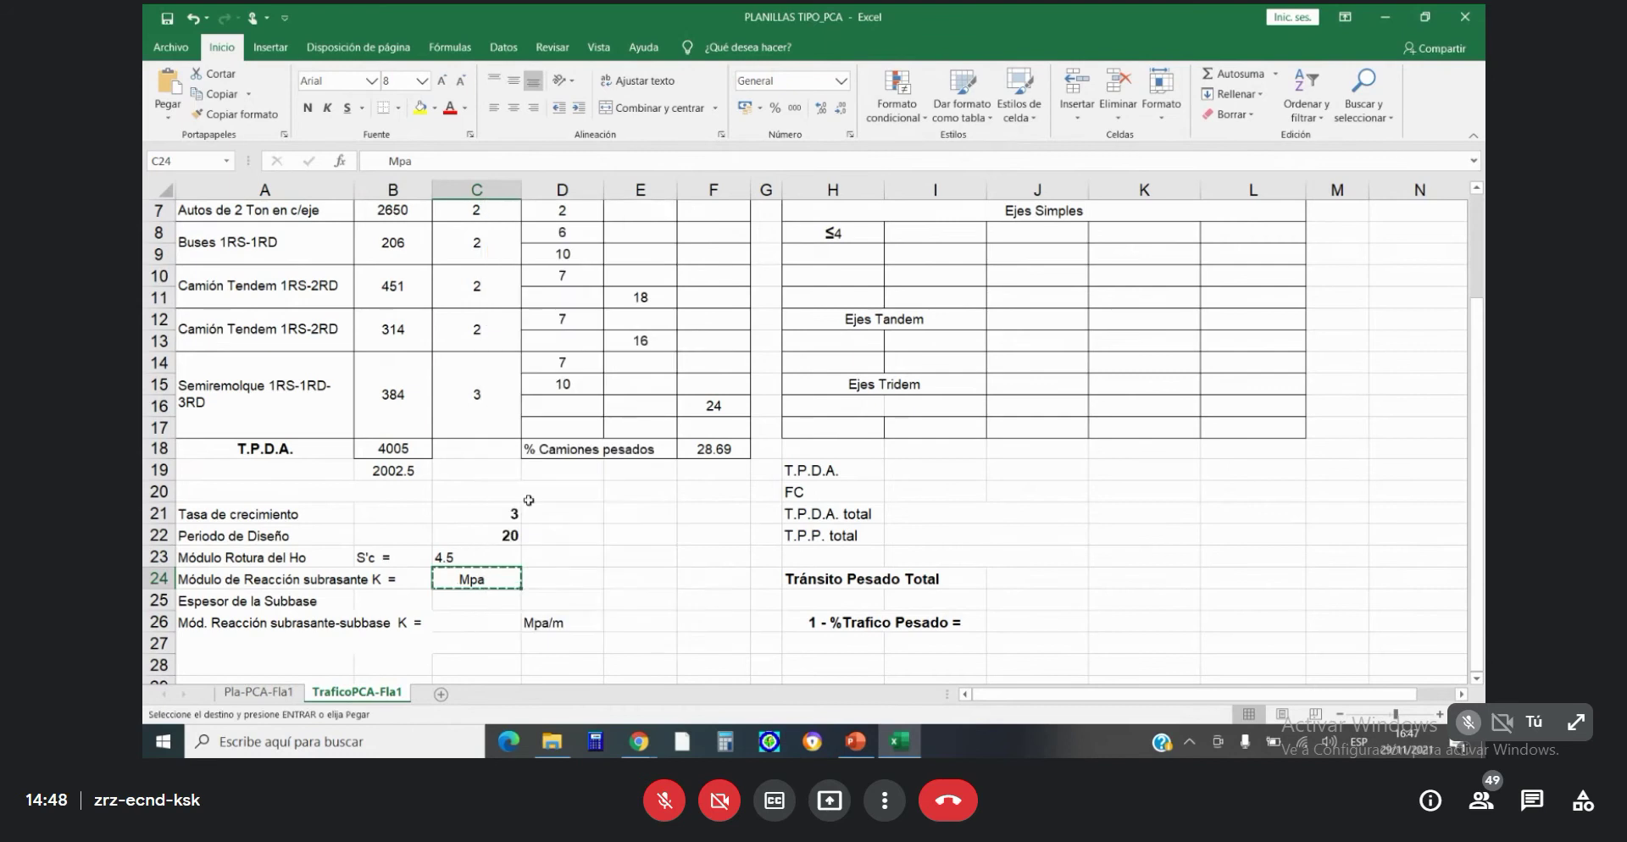
pyautogui.rightClick(550, 581)
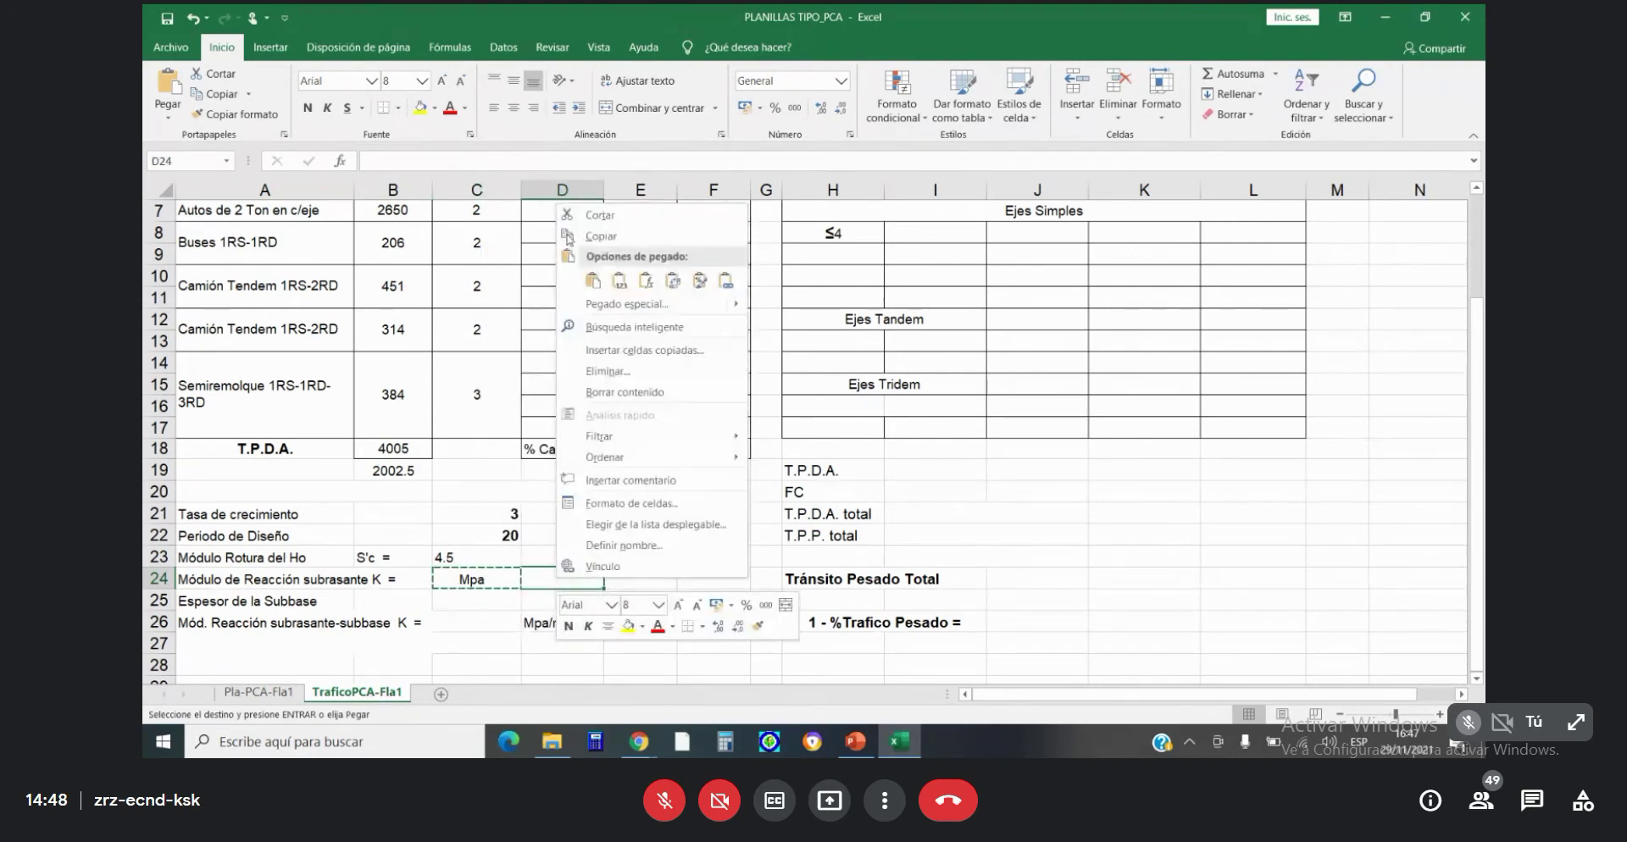
pyautogui.click(591, 283)
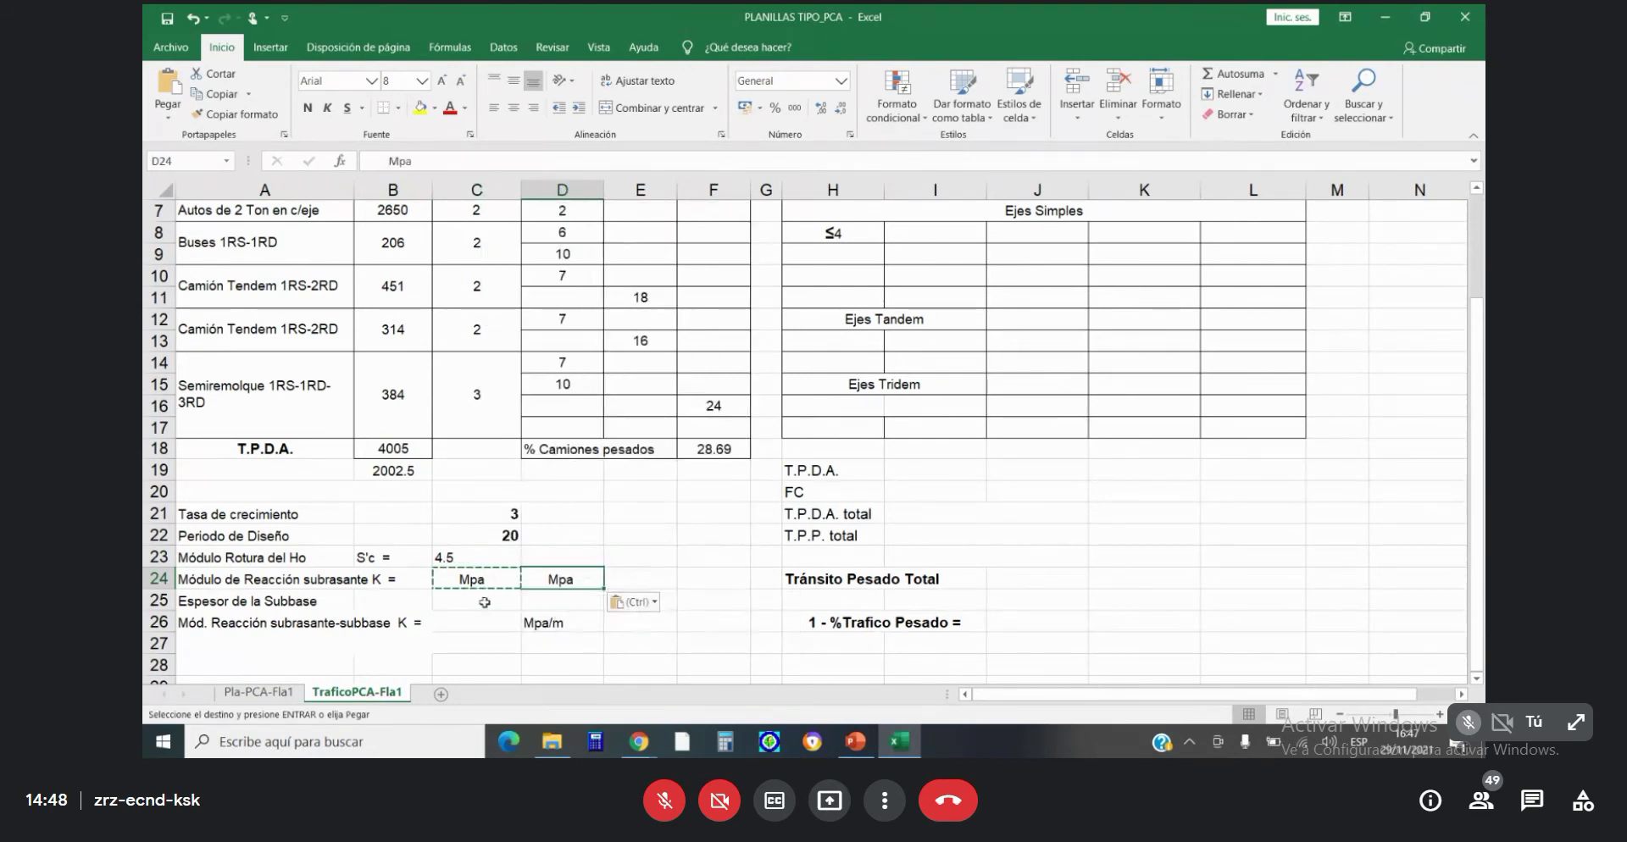
# Replace the content of C24 with a subgrade reaction modulus of 40.
pyautogui.click(485, 582)
pyautogui.write('4')
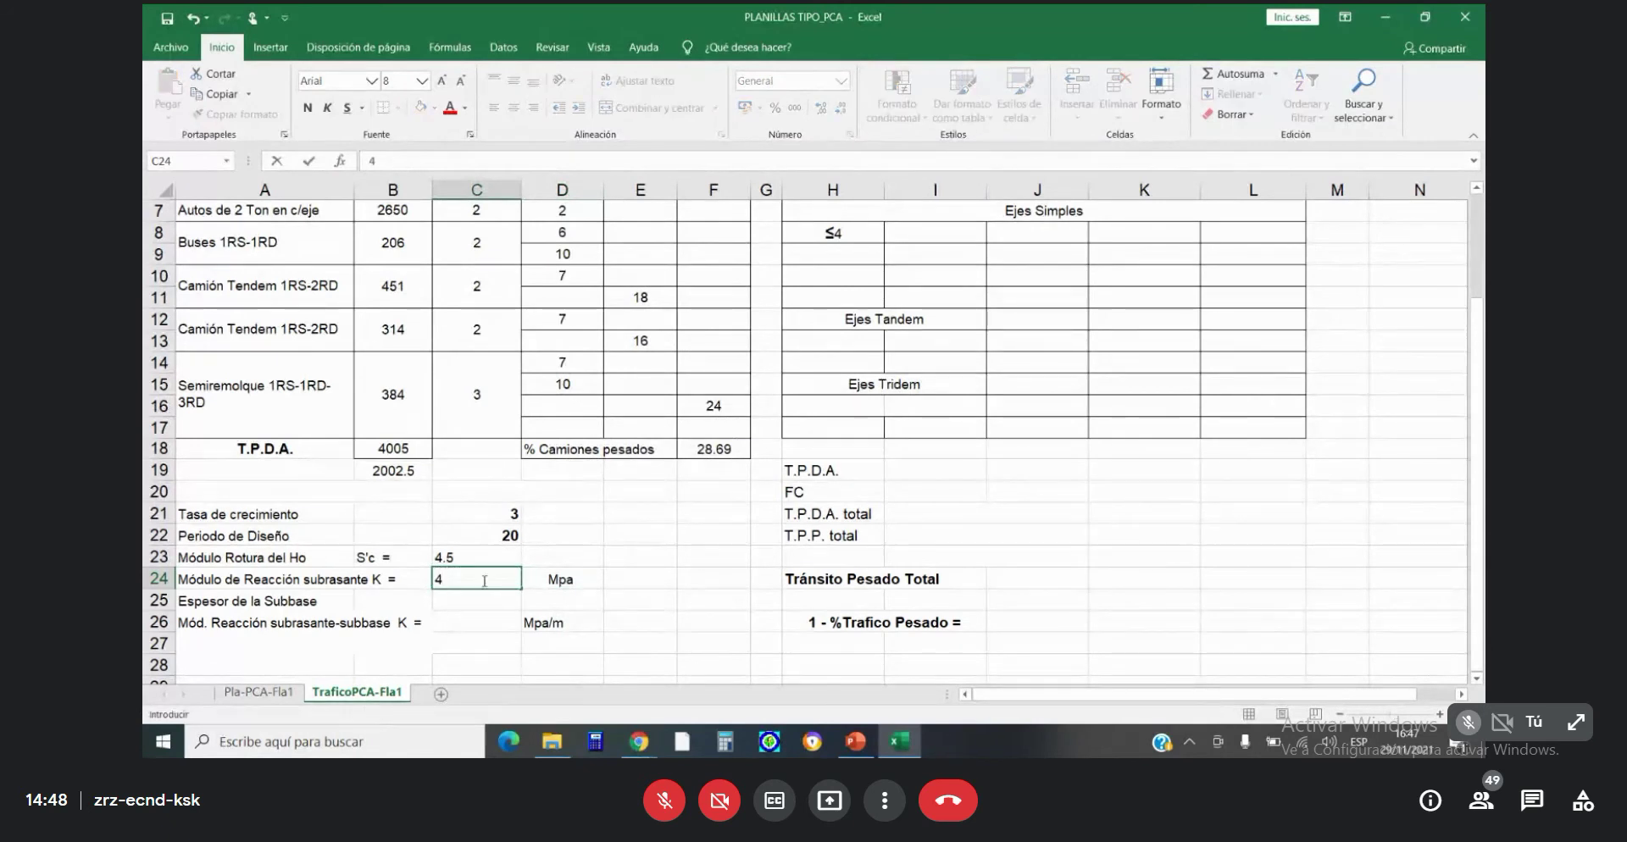
pyautogui.write('0')
pyautogui.press('Return')
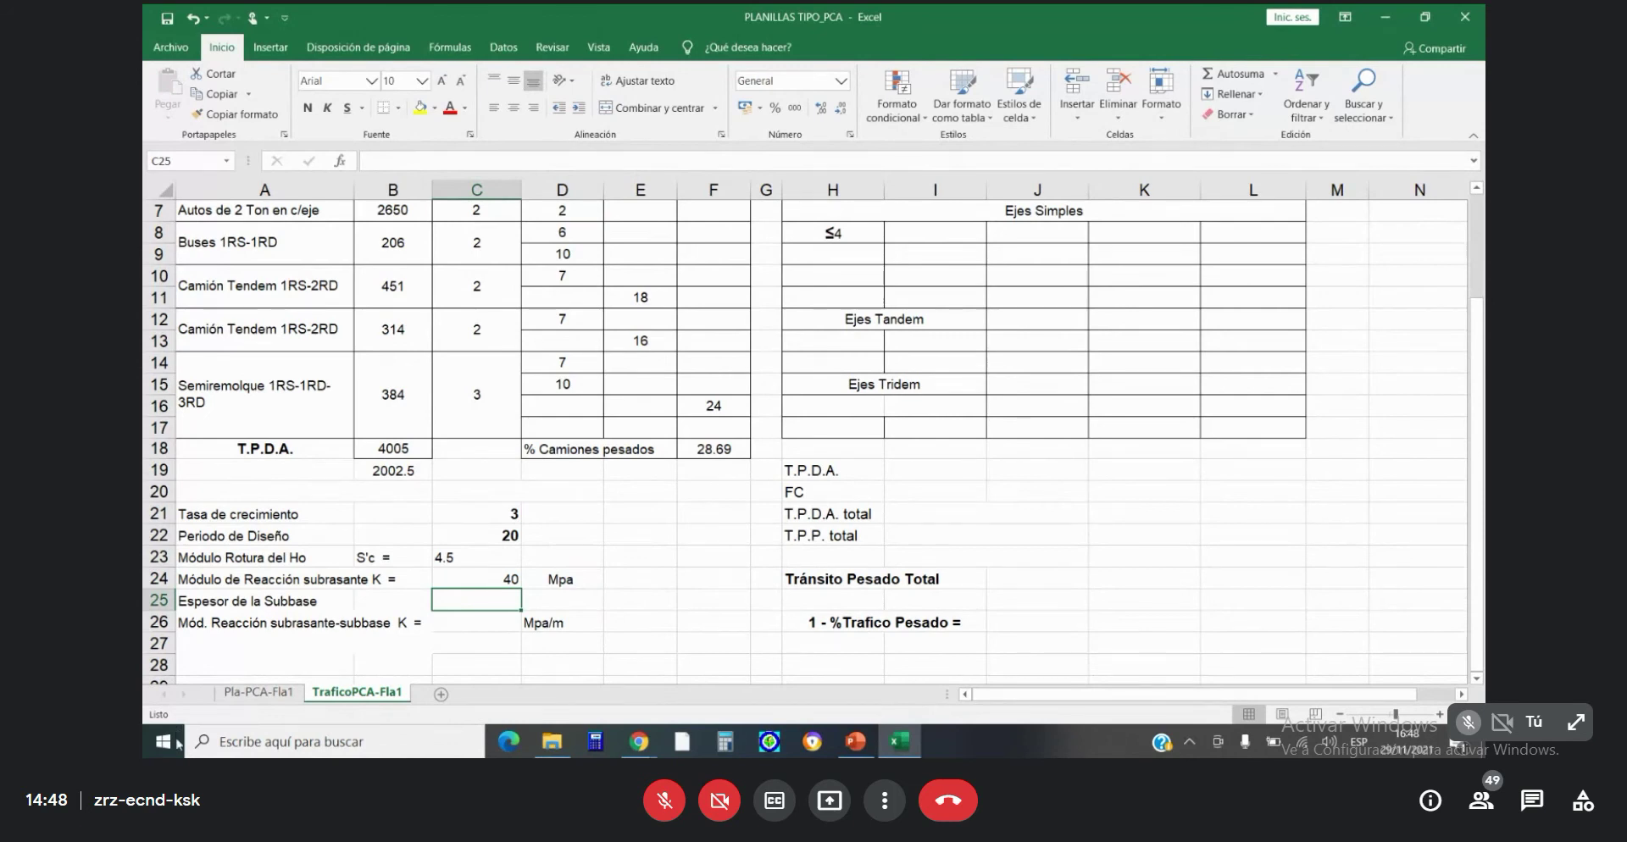
# Merge A25 and B25 with left alignment and extend the label to "Espesor de la Subbase granular".
pyautogui.click(340, 598)
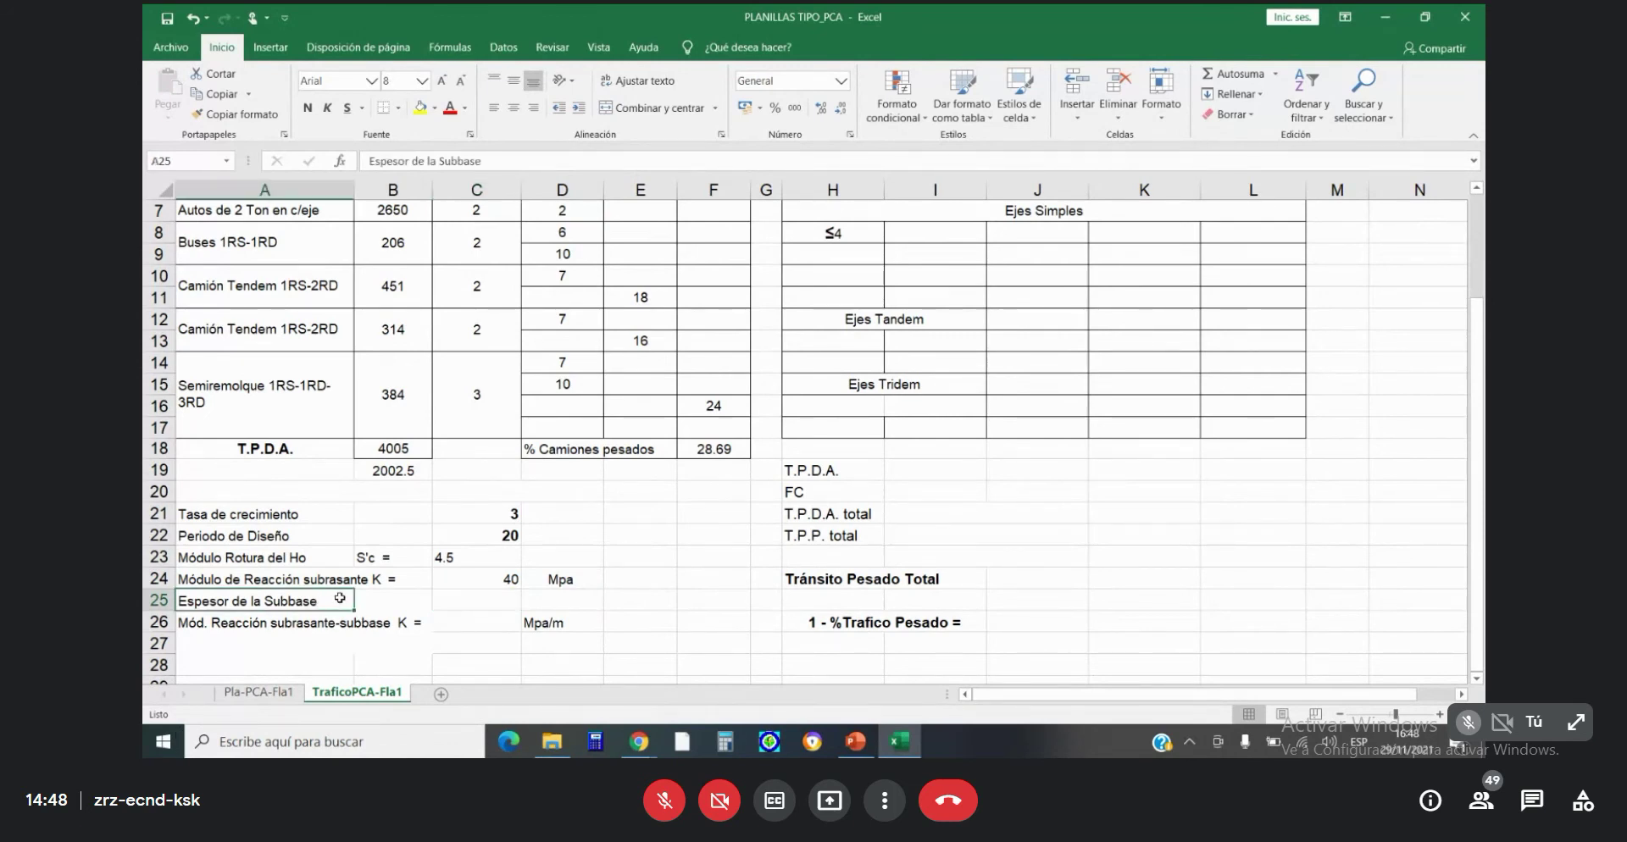
pyautogui.moveTo(340, 599); pyautogui.dragTo(364, 598)
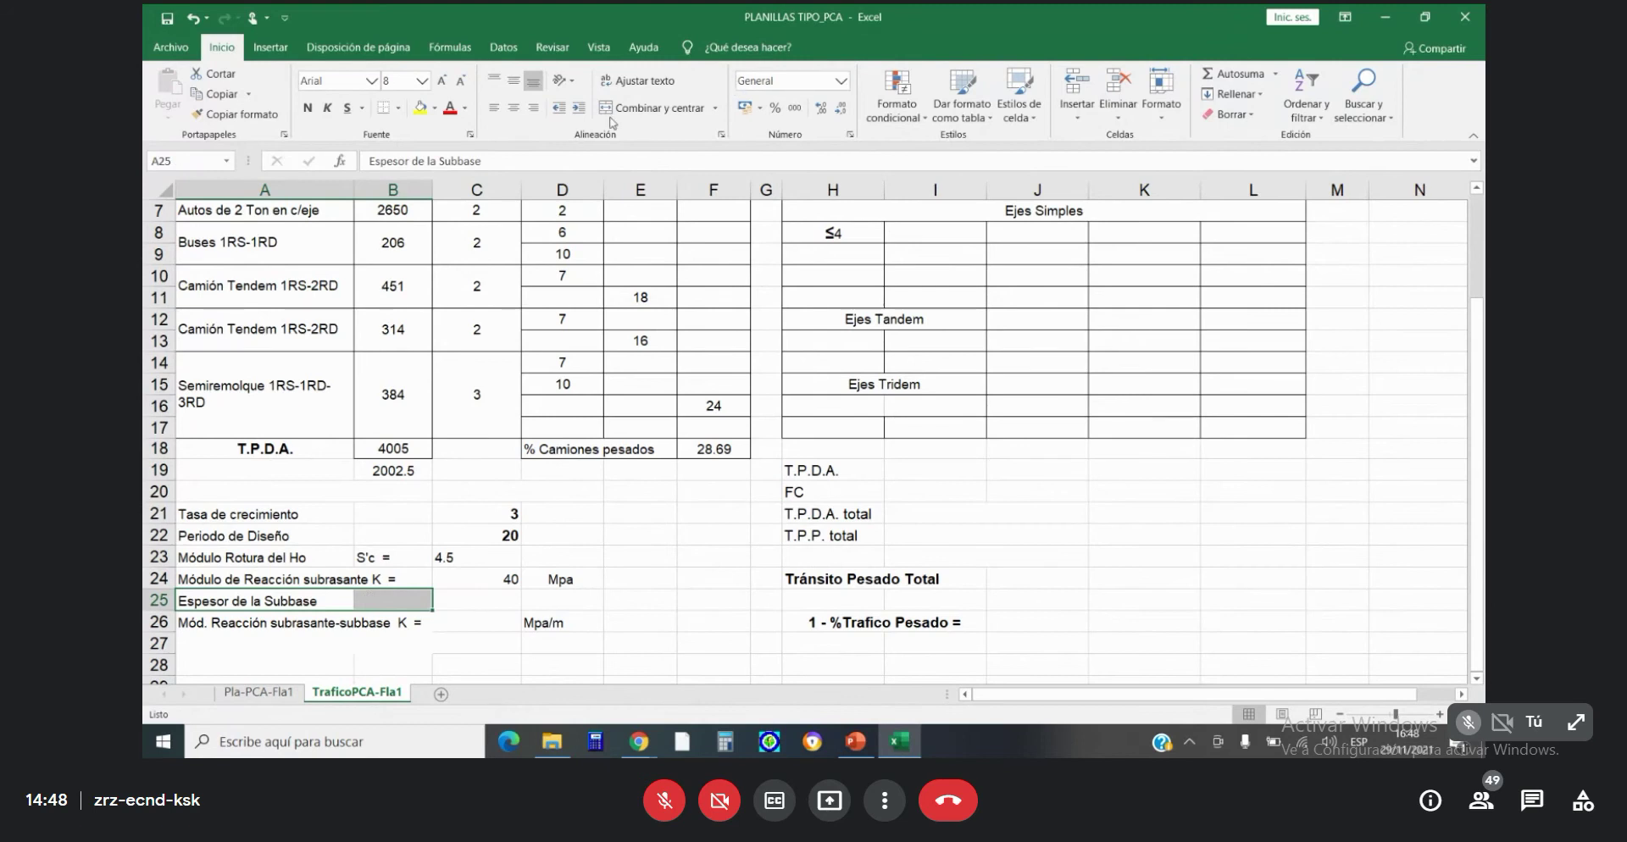
pyautogui.click(651, 108)
pyautogui.click(492, 108)
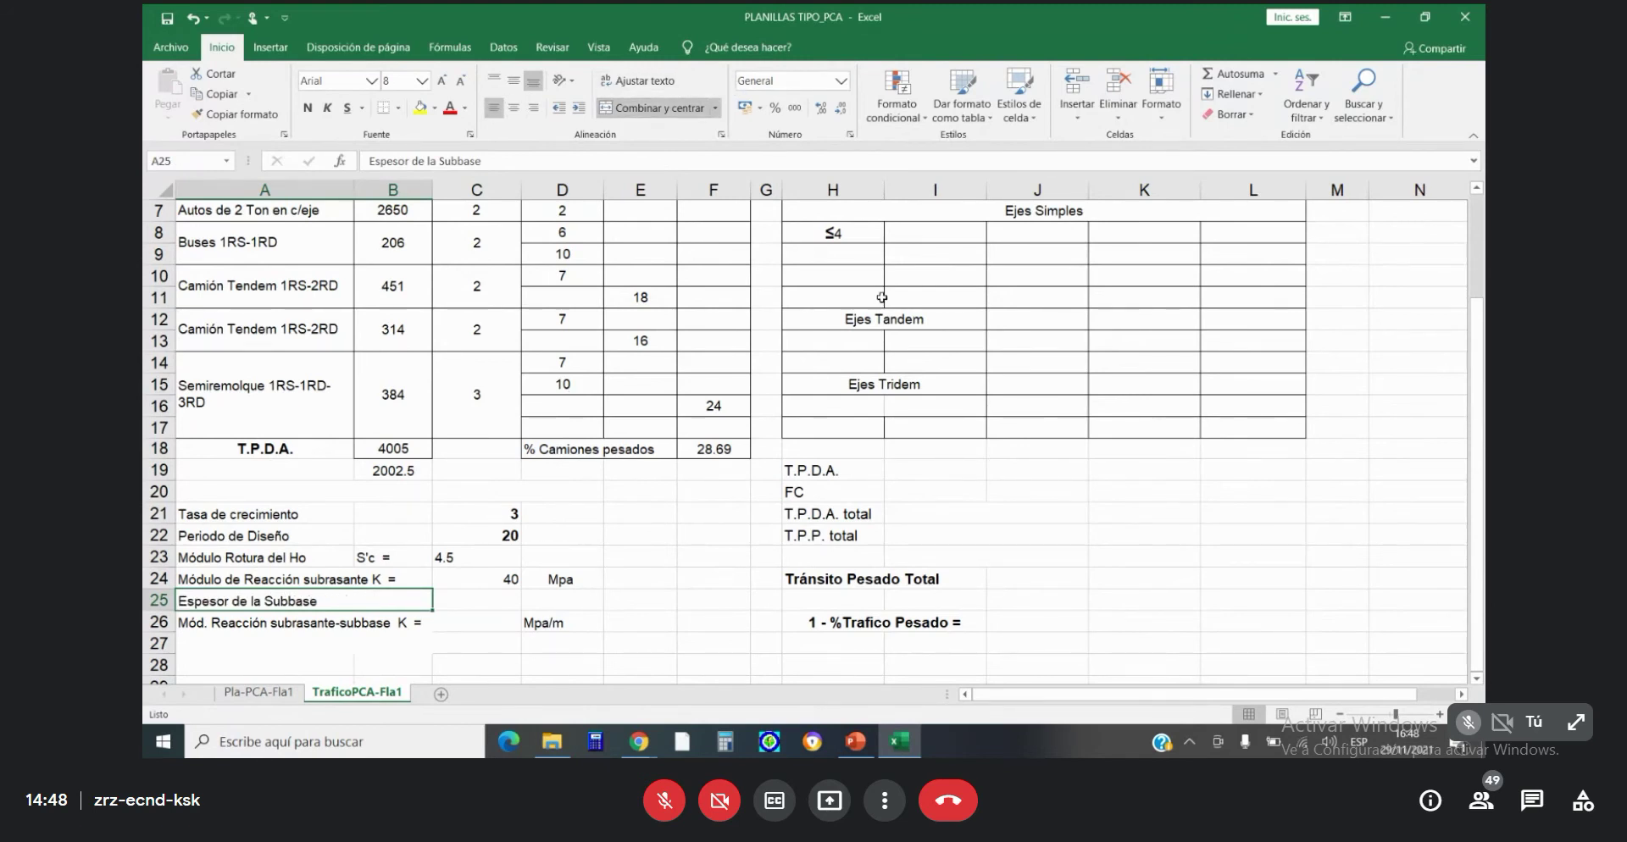
pyautogui.press('F2')
pyautogui.write('g')
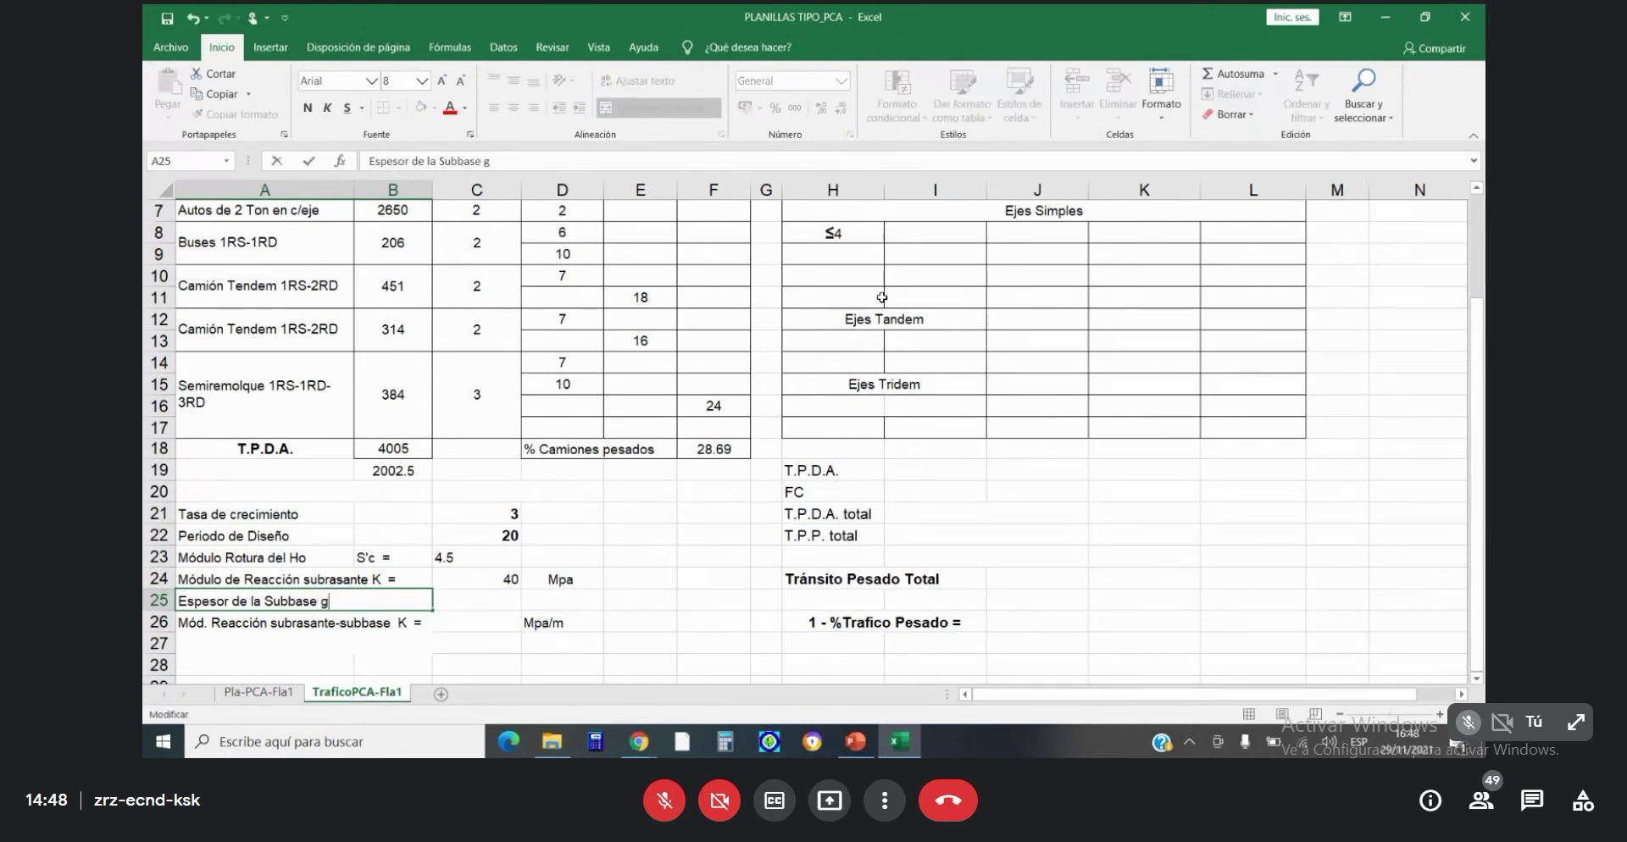
pyautogui.write('ranular')
pyautogui.press('Return')
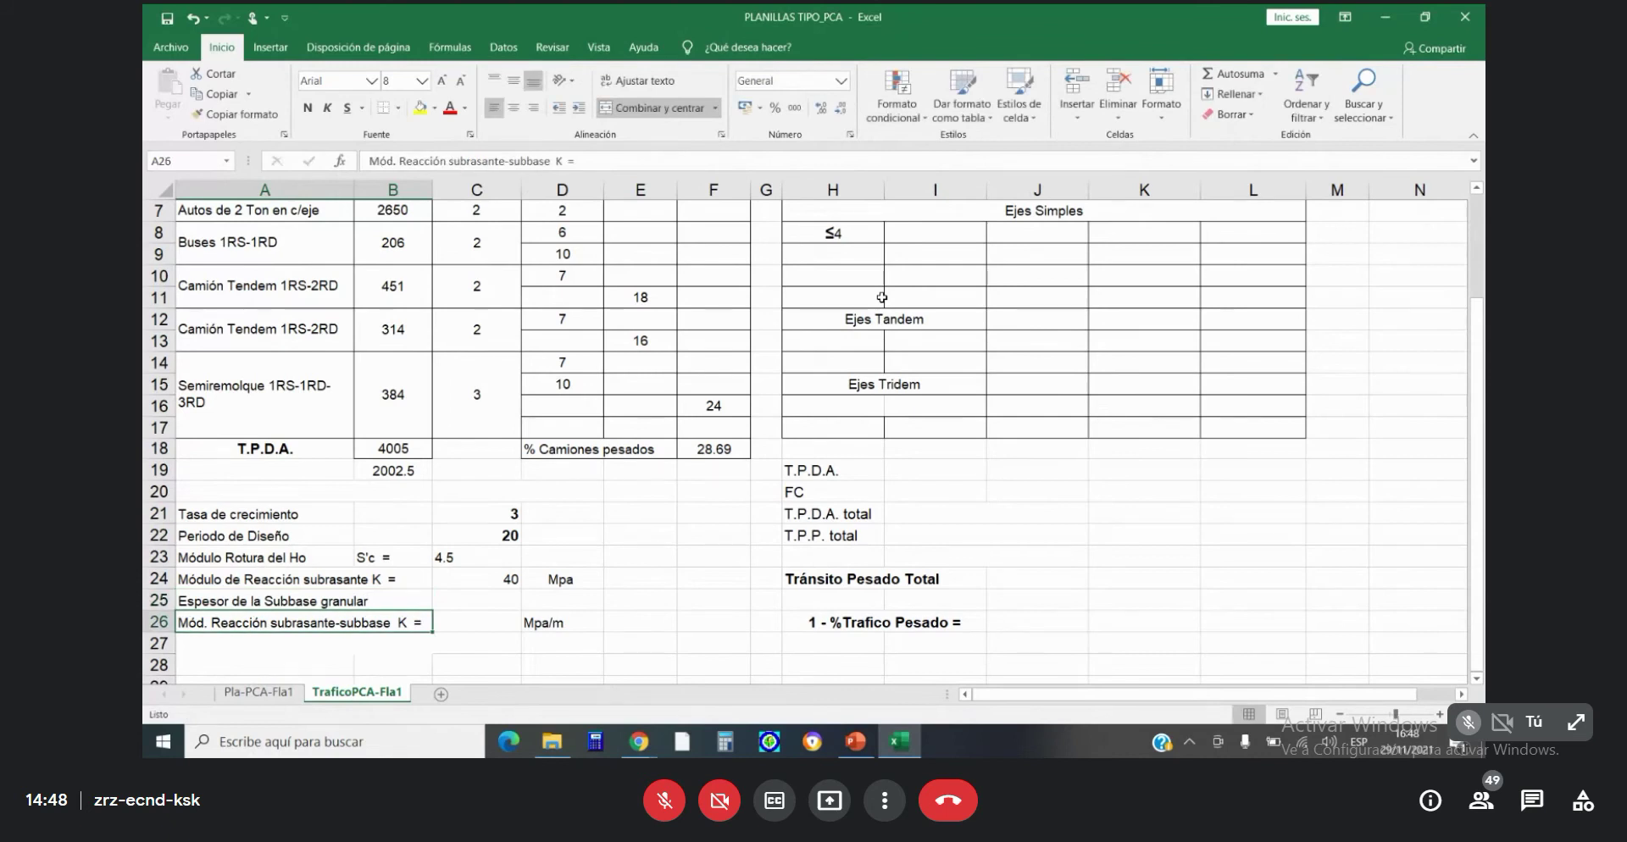
# Enter 250 as the granular subbase thickness in C25 and its unit mm in D25.
pyautogui.click(512, 601)
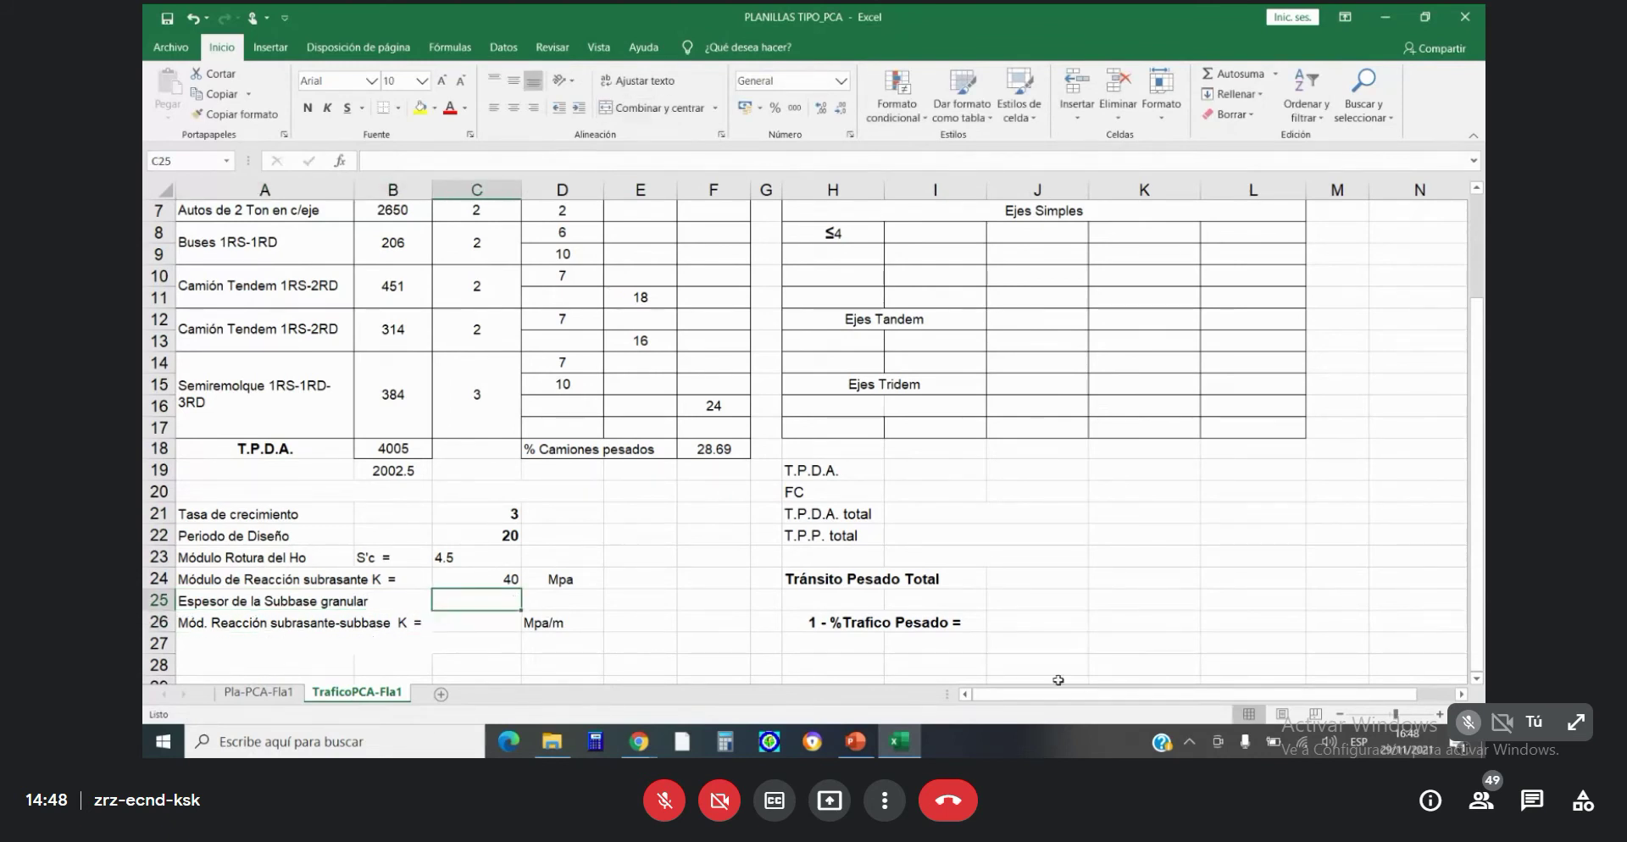
pyautogui.write('25')
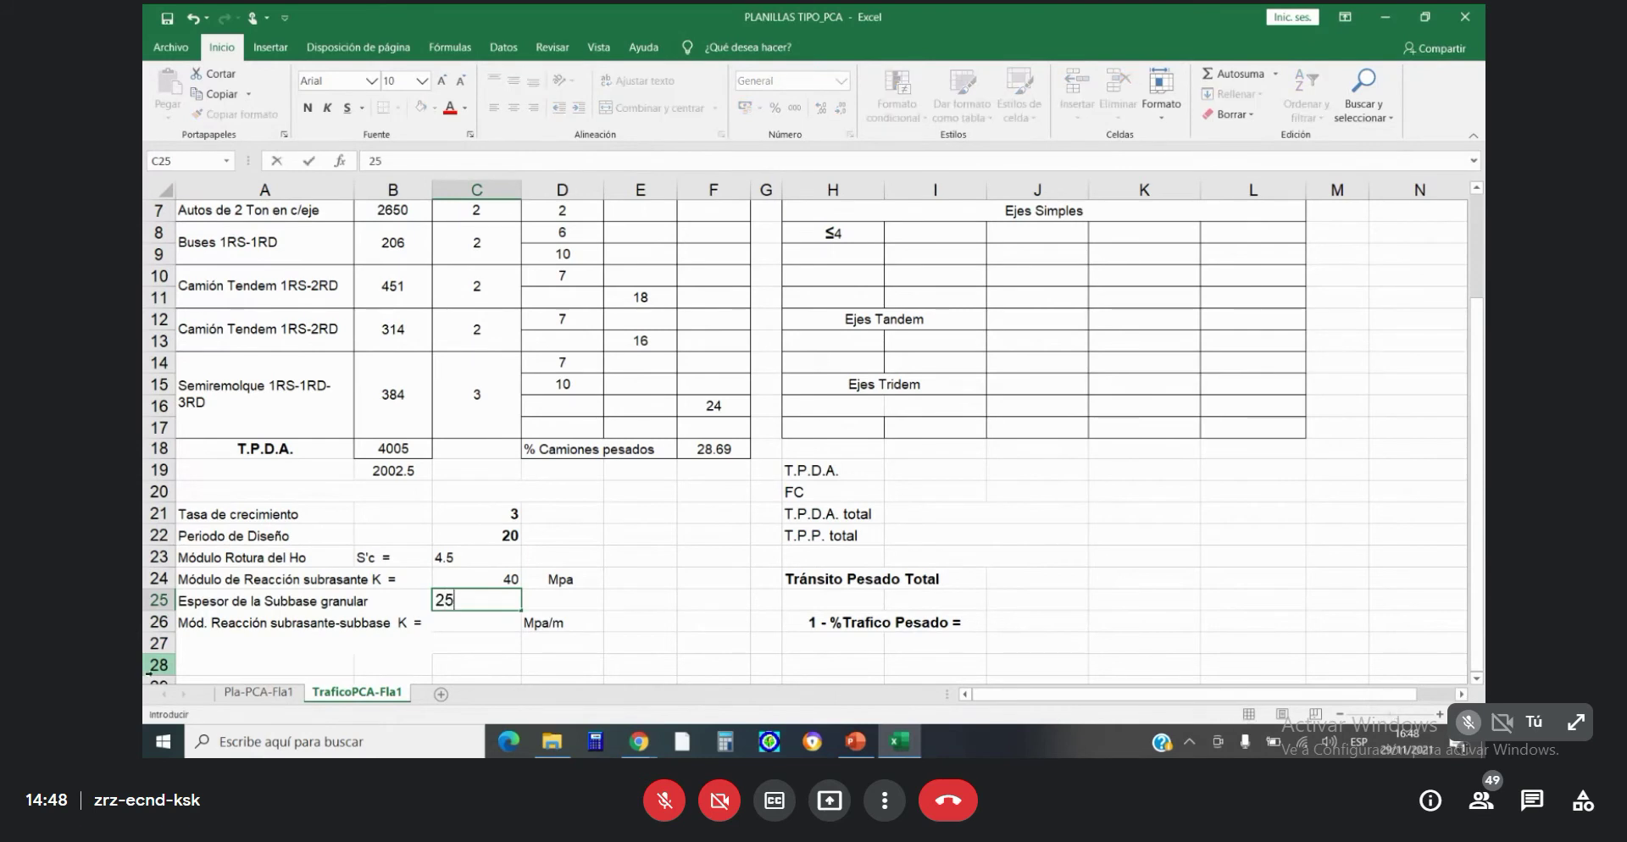
pyautogui.write('00')
pyautogui.press('BackSpace')
pyautogui.hotkey('ctrl', 'Return')
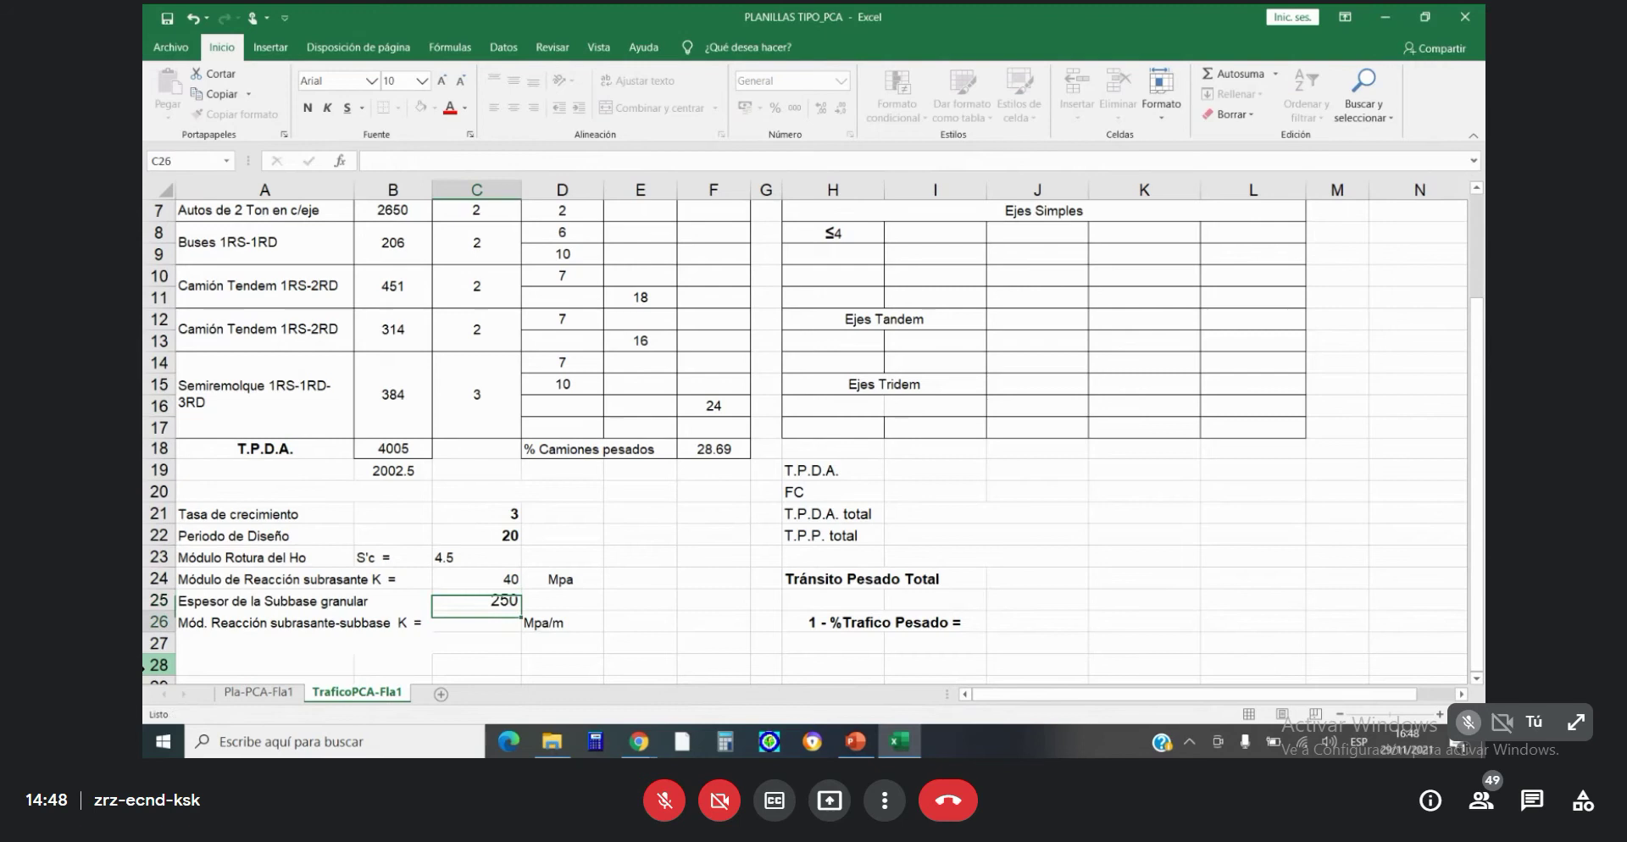
pyautogui.click(562, 600)
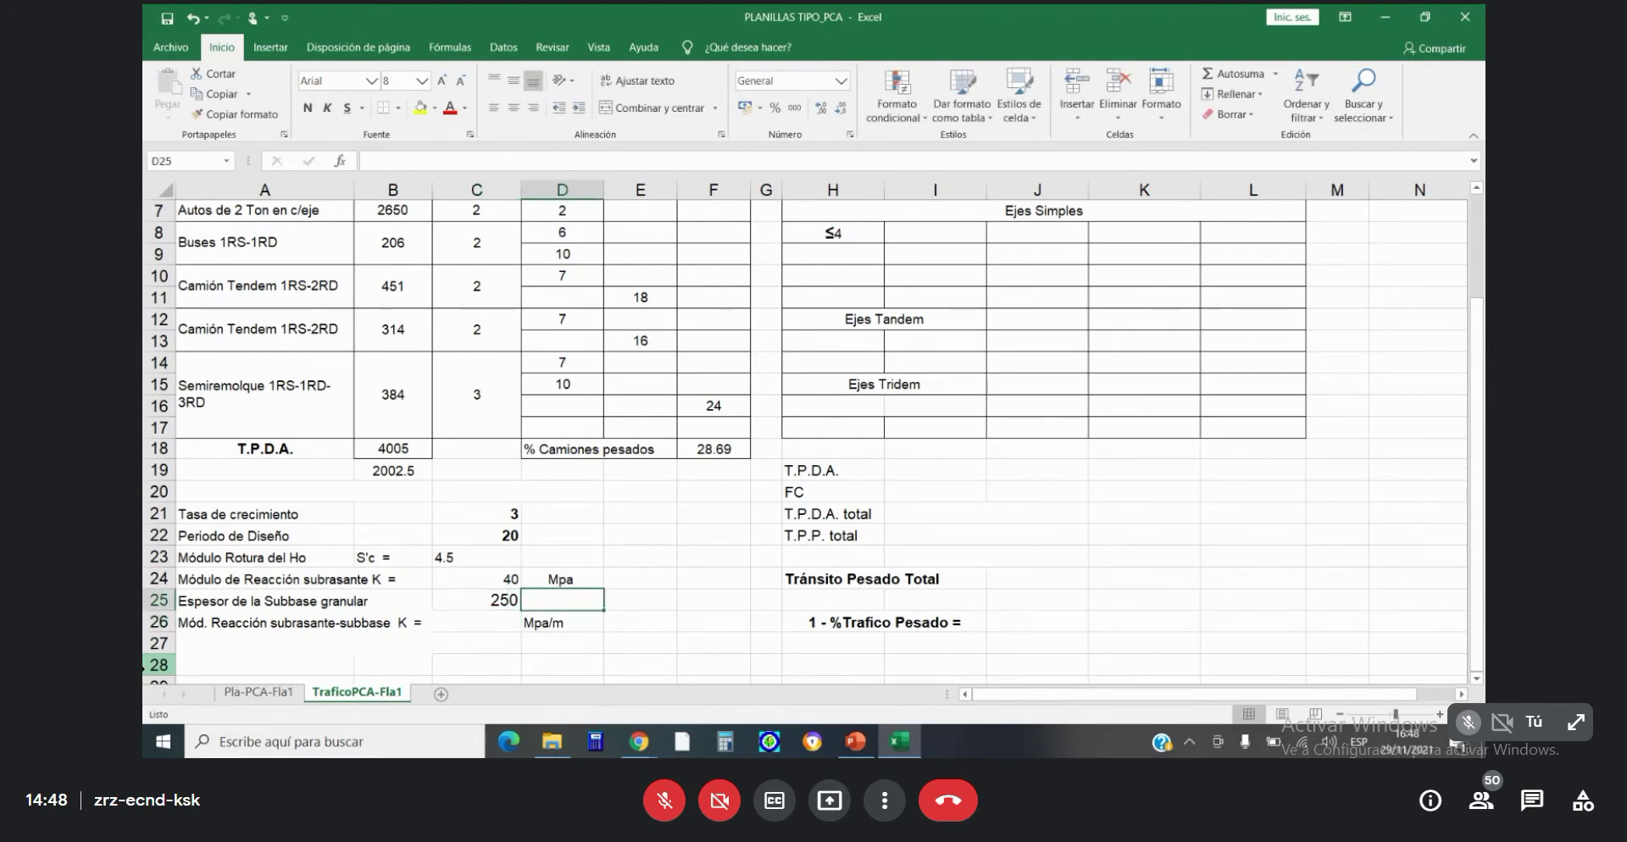
pyautogui.write('mm')
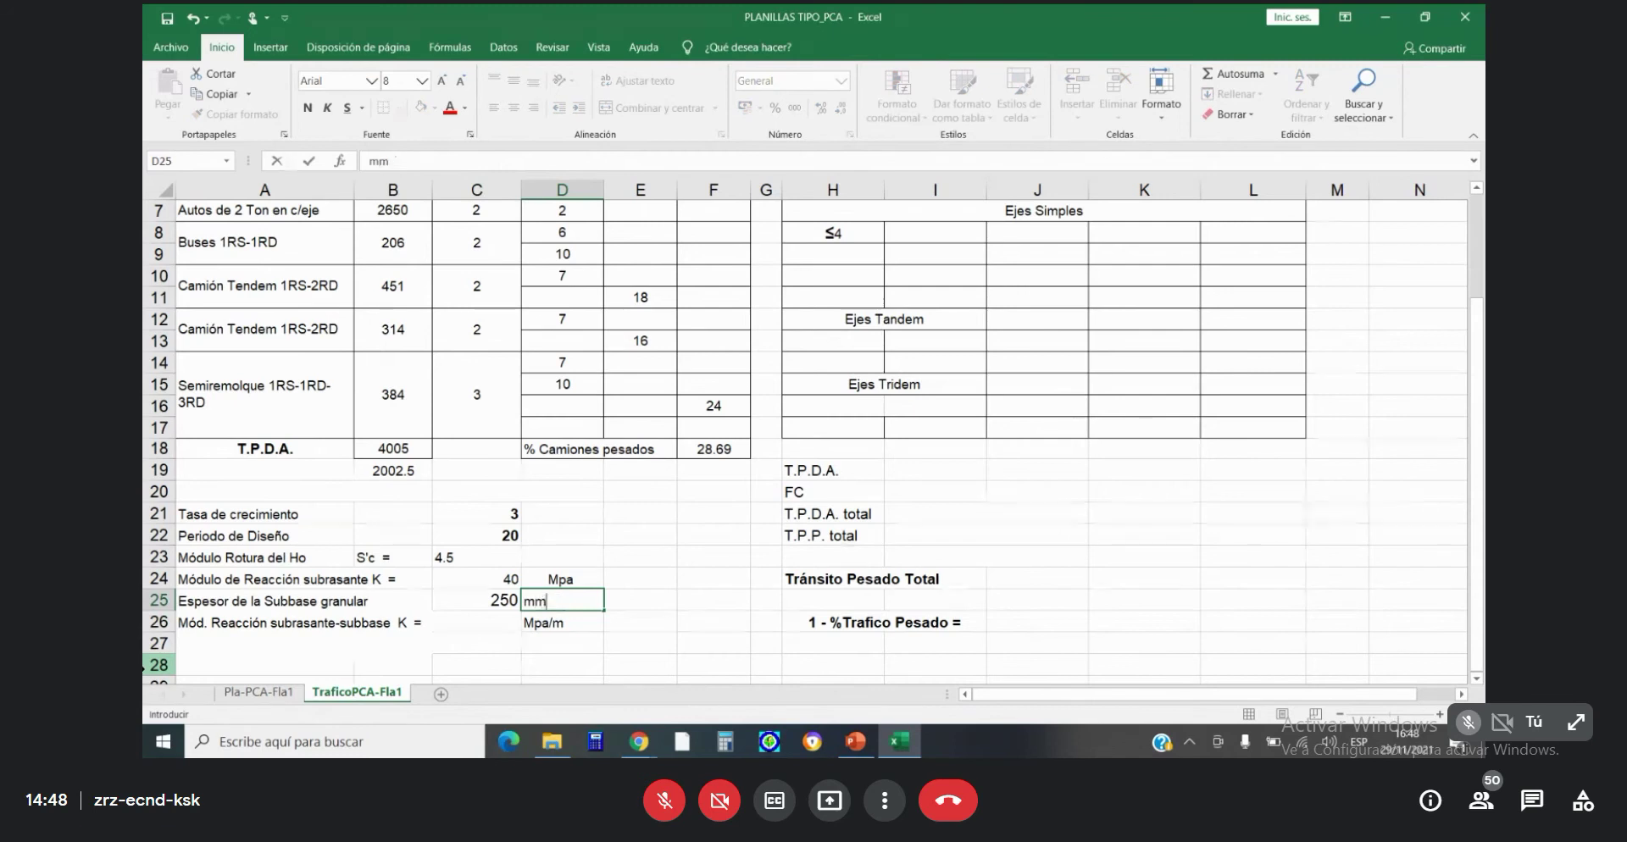
pyautogui.press('Return')
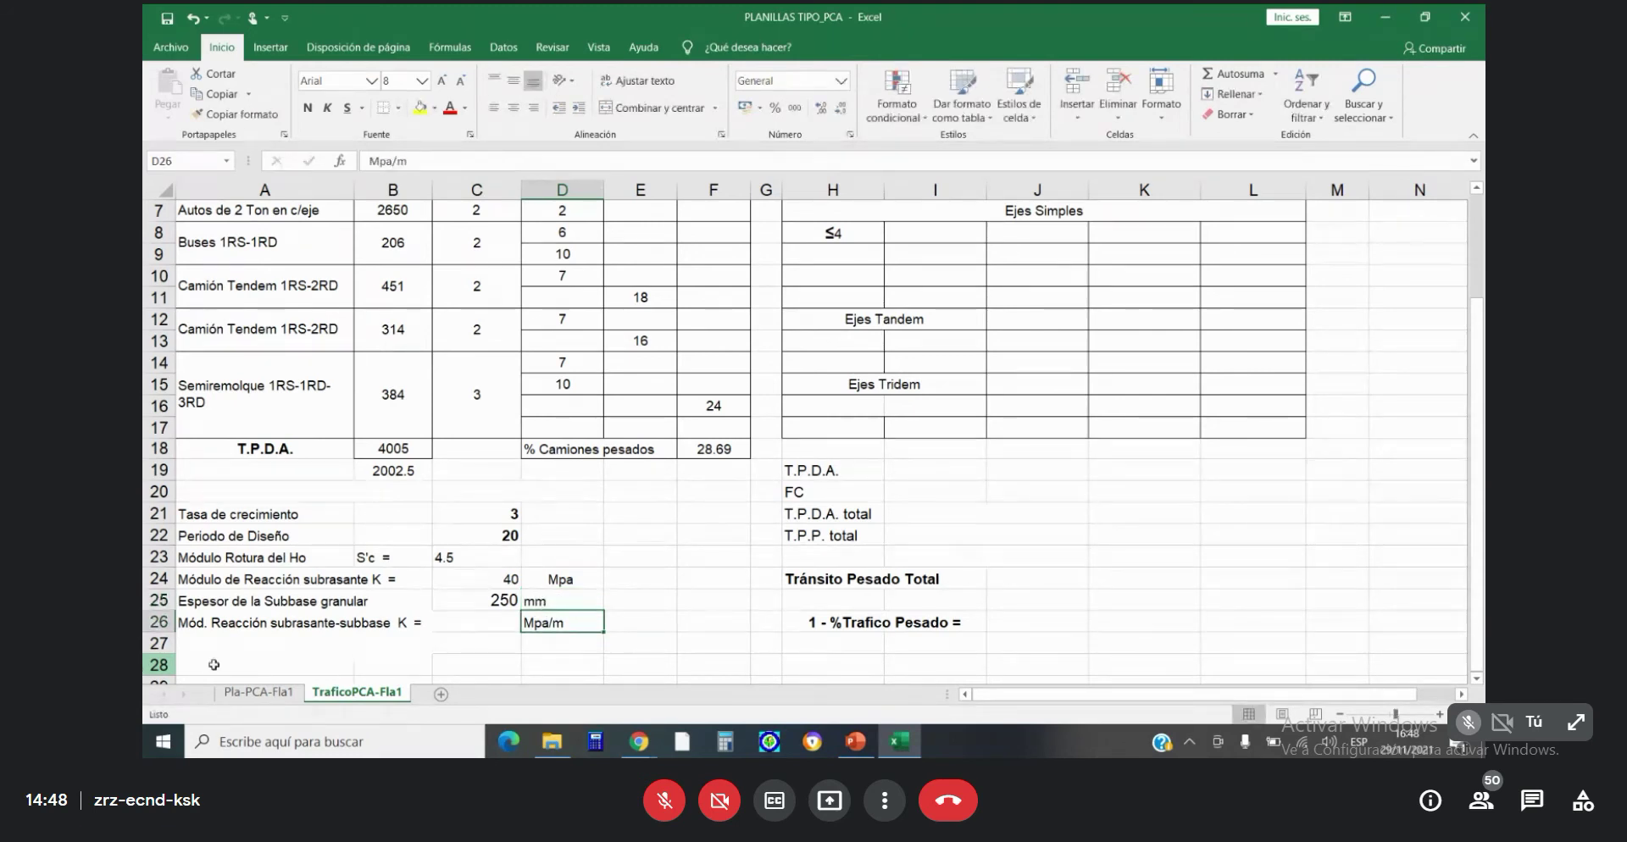
# Extend the unit of the subgrade reaction modulus in D24 to Mpa/m.
pyautogui.click(570, 578)
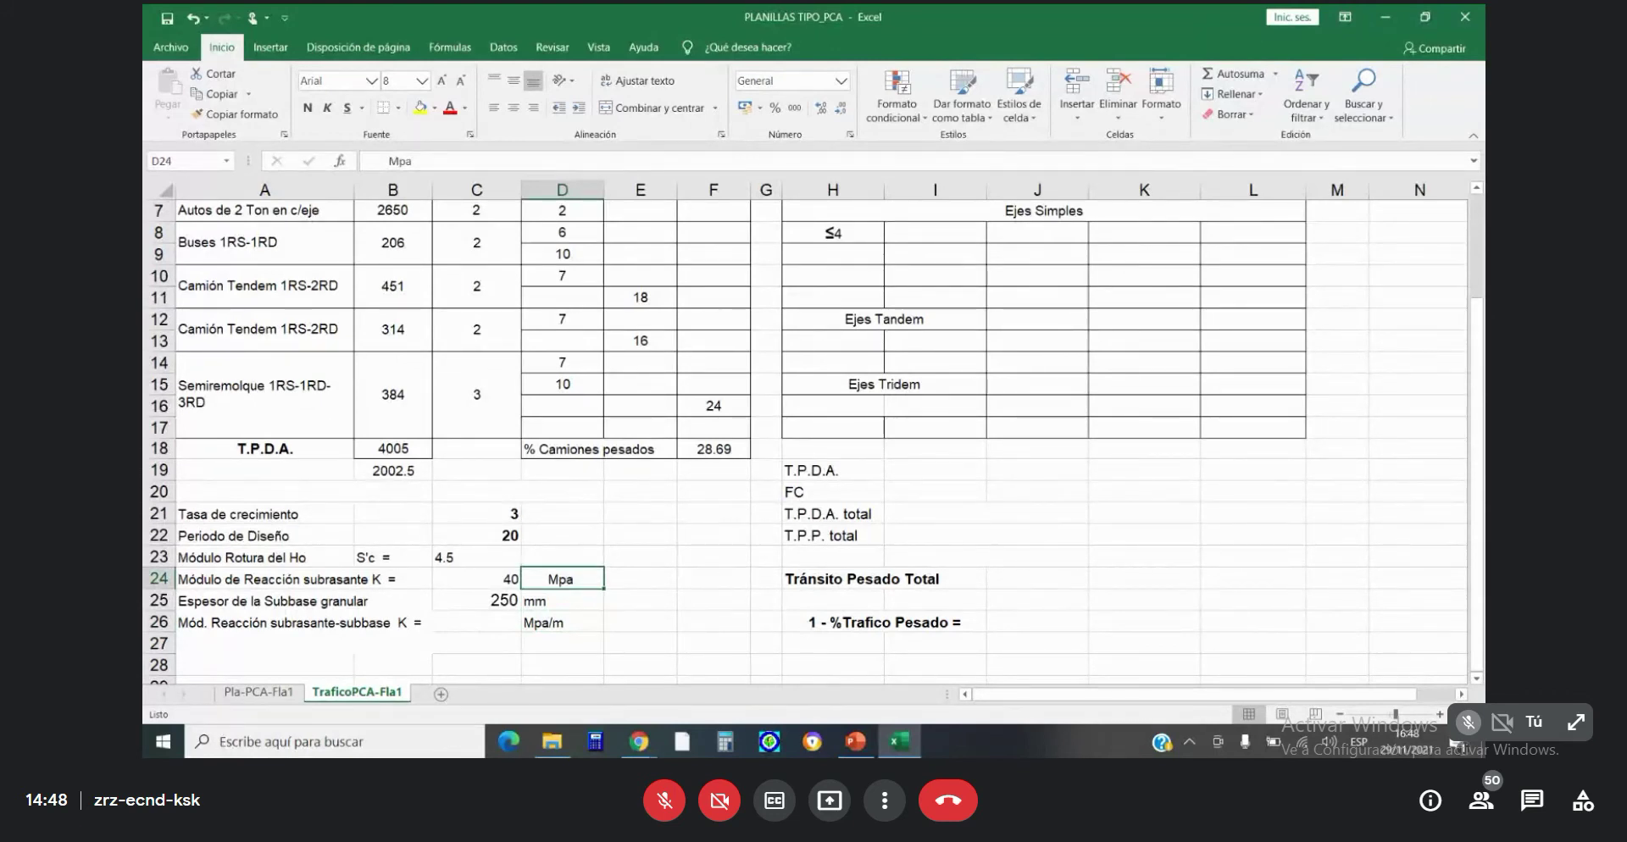
pyautogui.press('F2')
pyautogui.write('/')
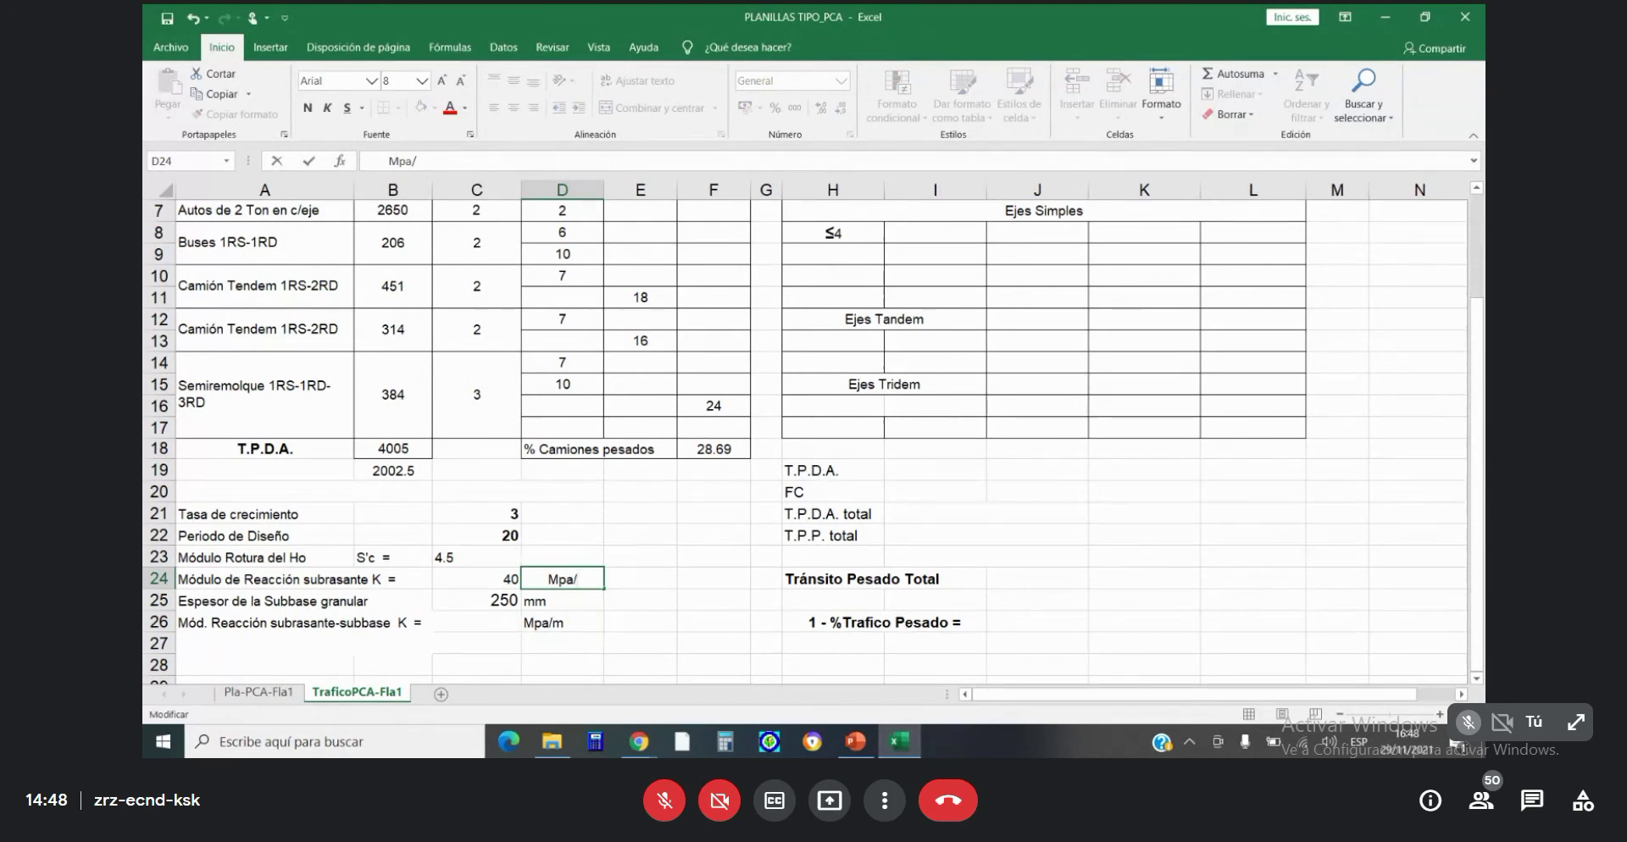
pyautogui.write('m')
pyautogui.press('Return')
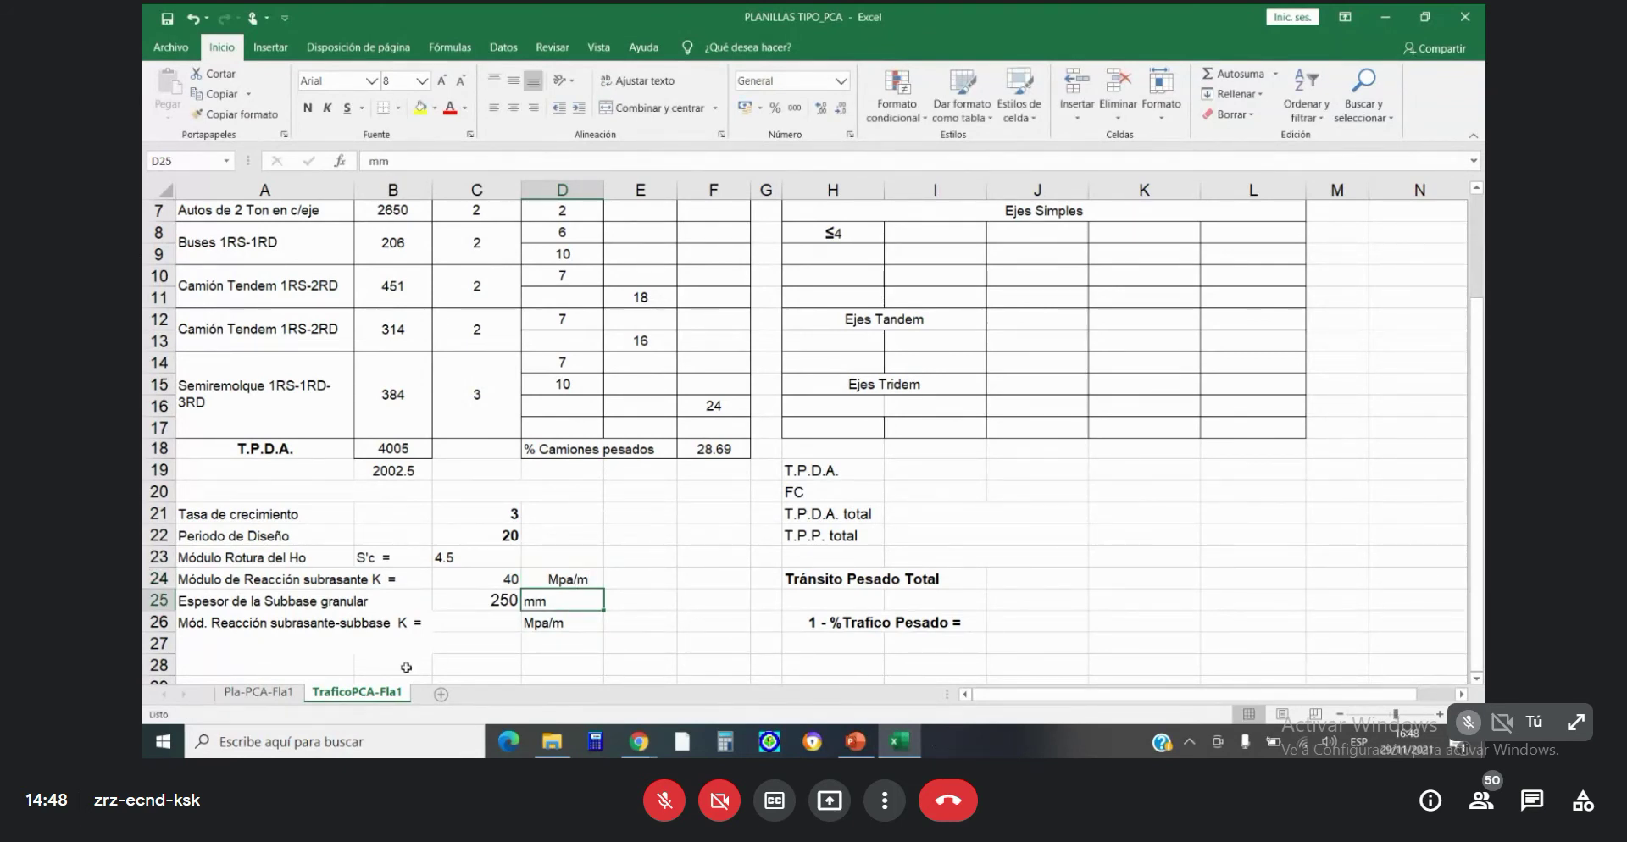
# Enter 5300 as the total number of simple axles for the ≤4 ton load in I8.
pyautogui.click(474, 625)
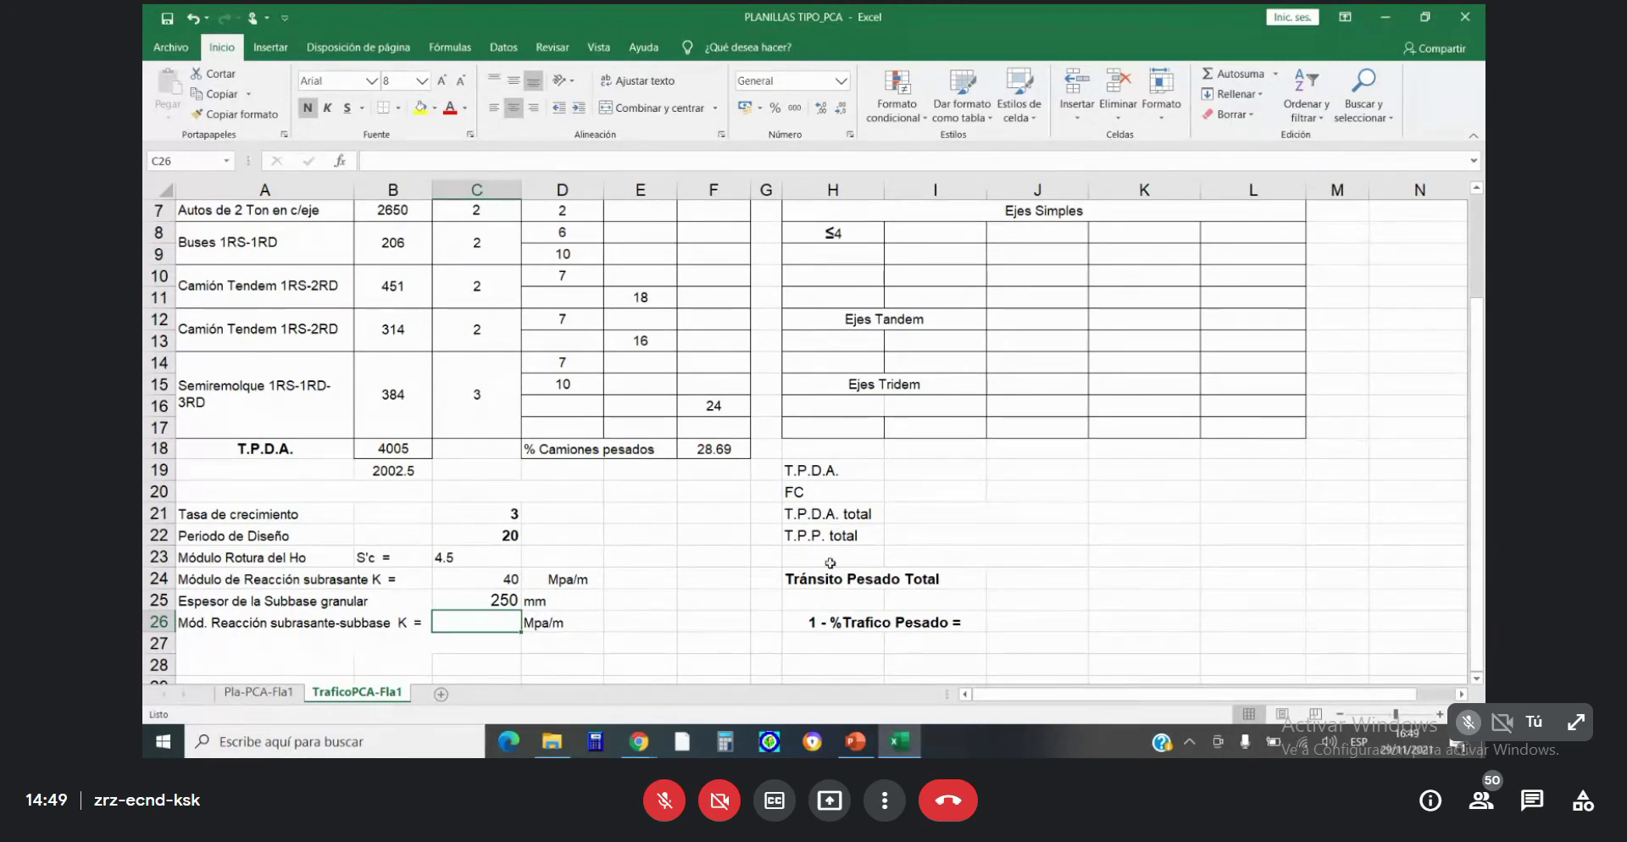
pyautogui.click(905, 471)
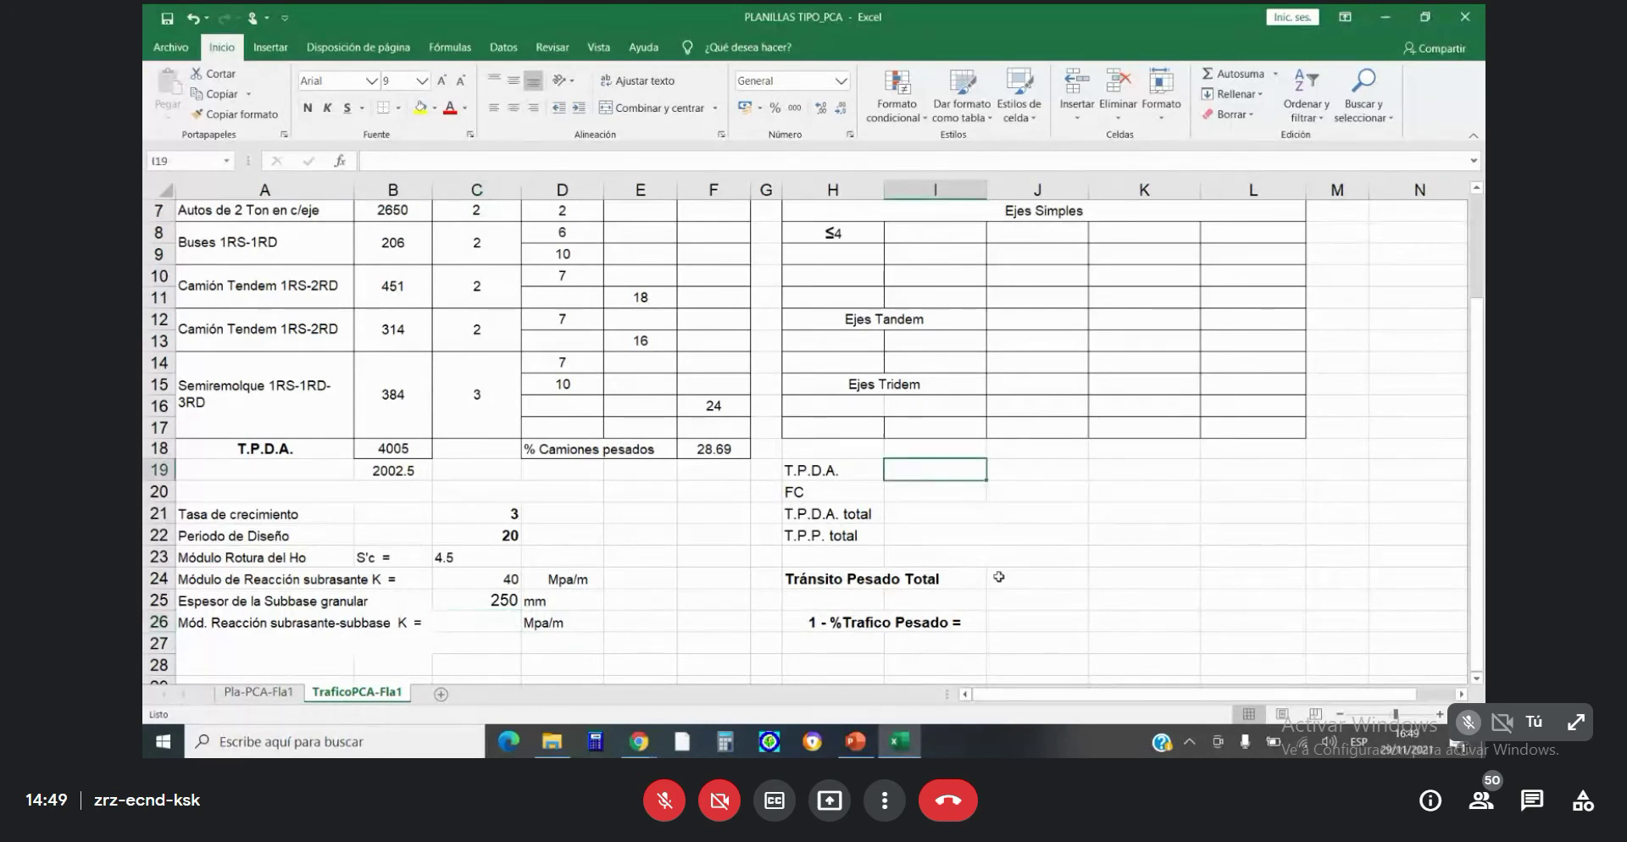
pyautogui.scroll(-1, 998, 577)
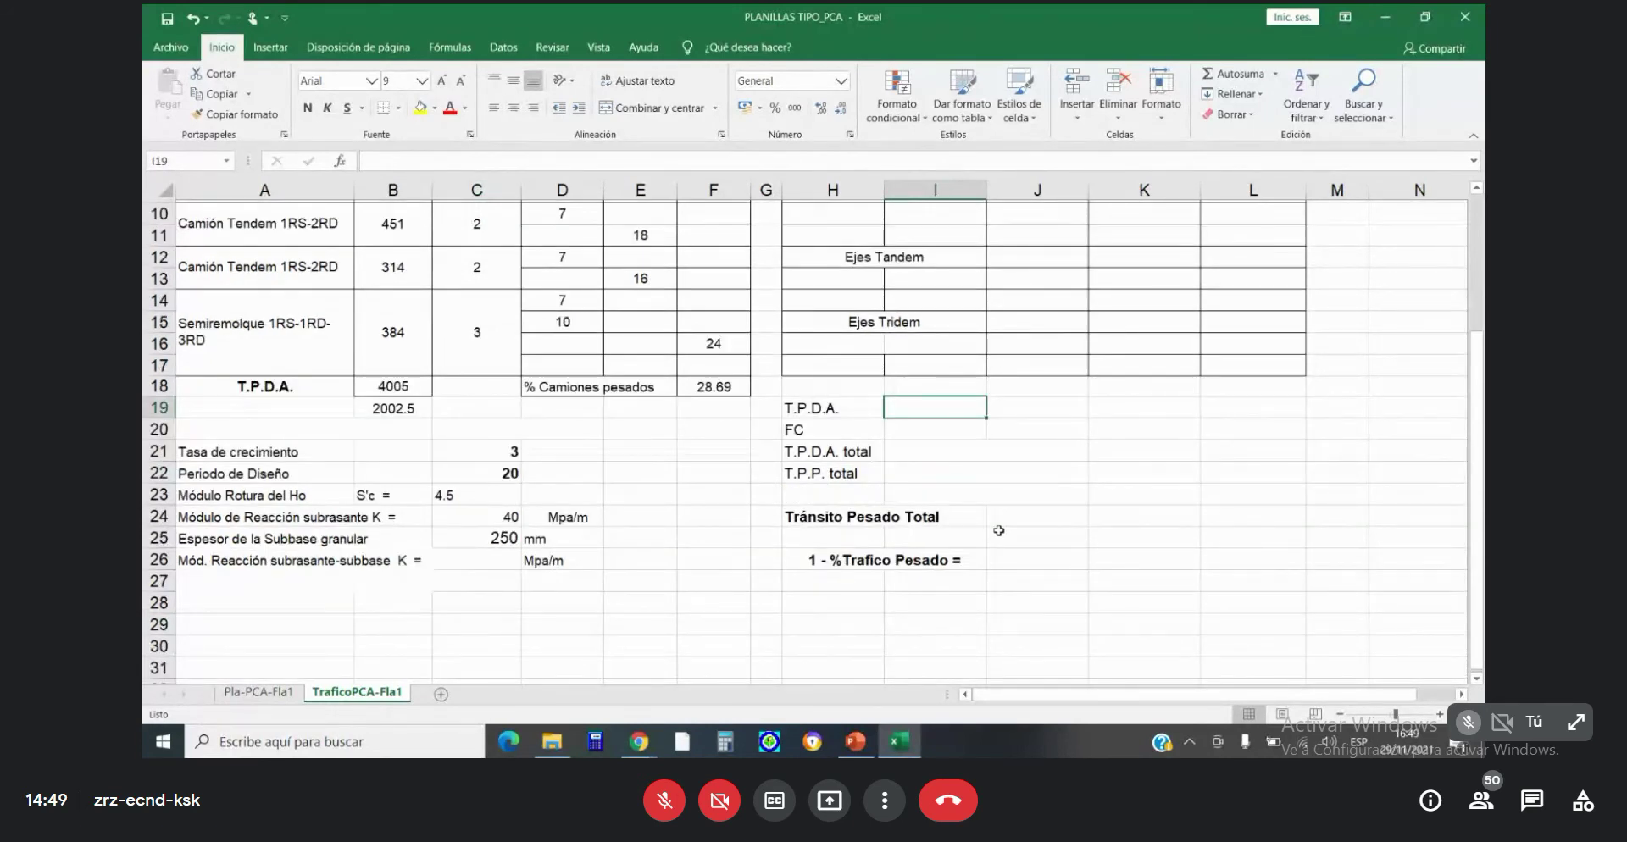
pyautogui.scroll(3, 998, 531)
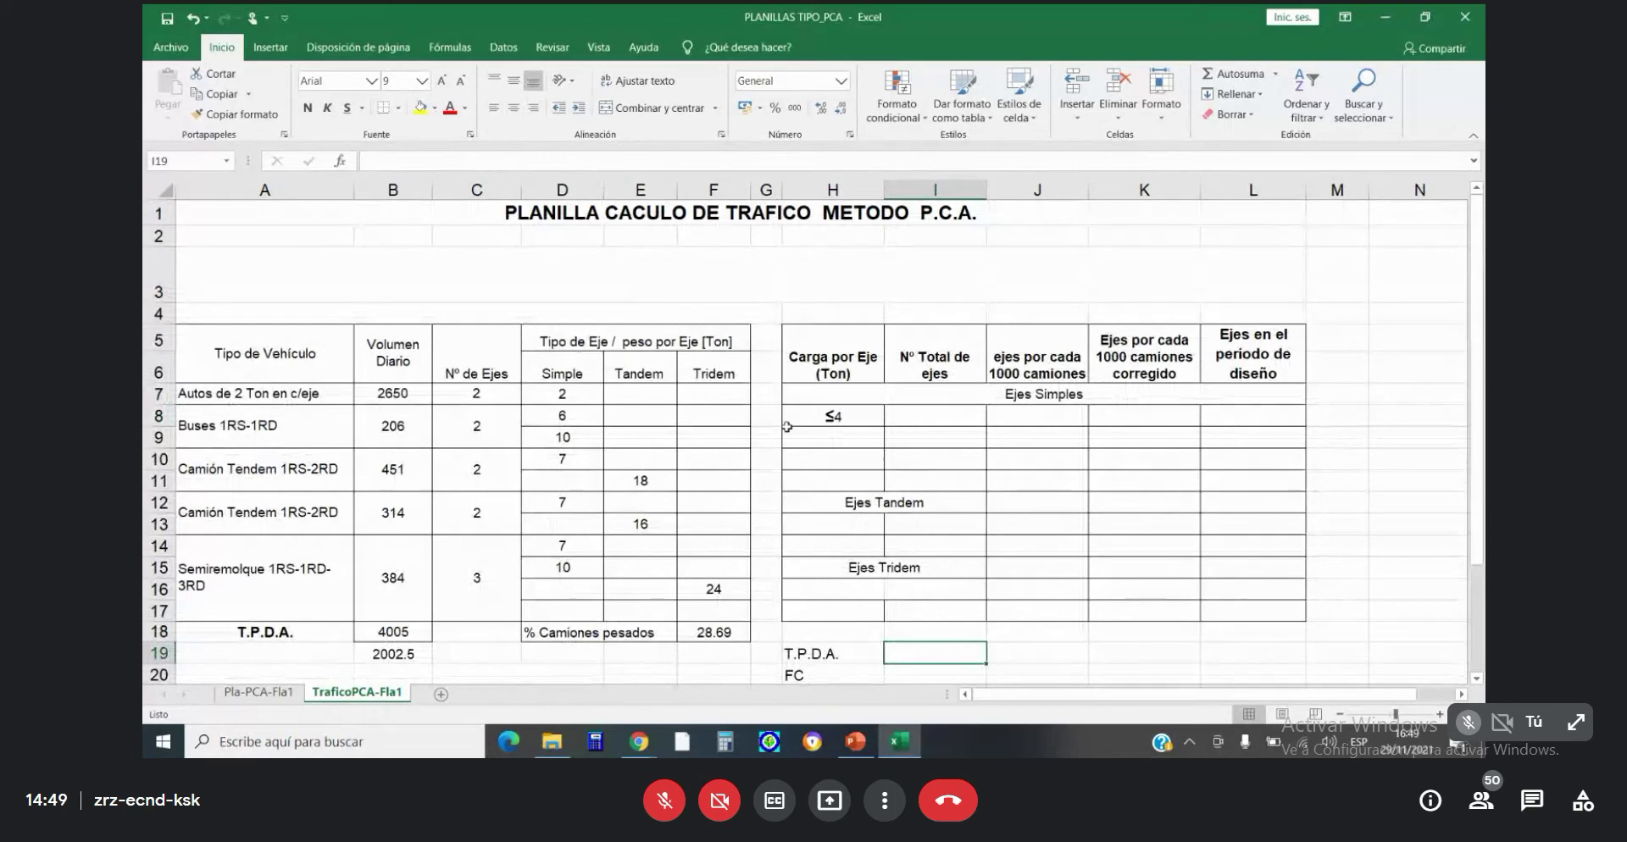
pyautogui.click(938, 425)
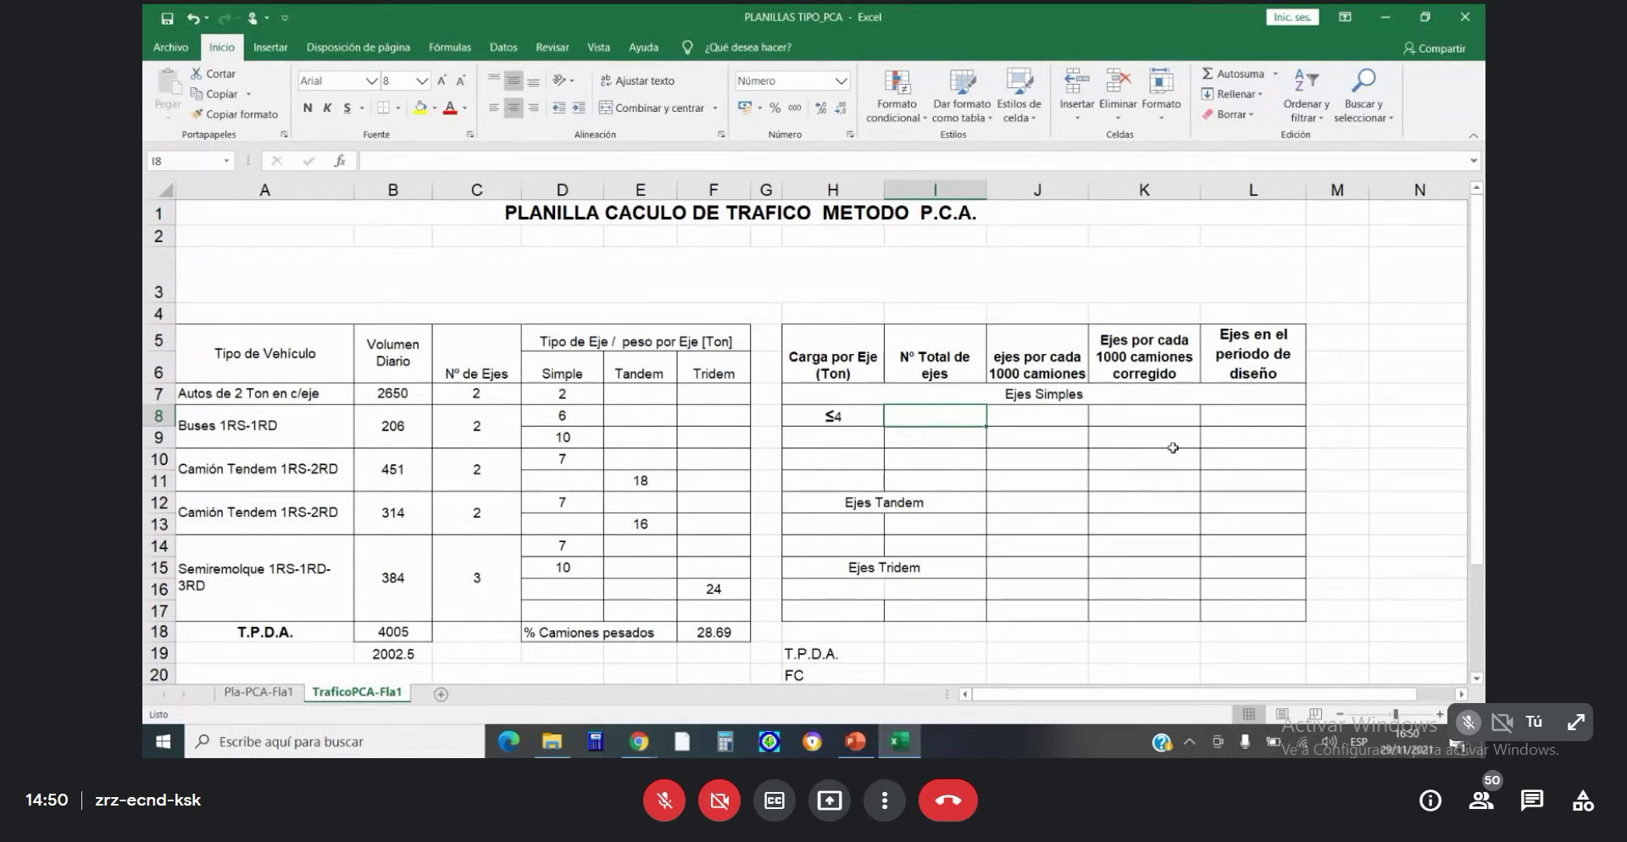
pyautogui.write('5300')
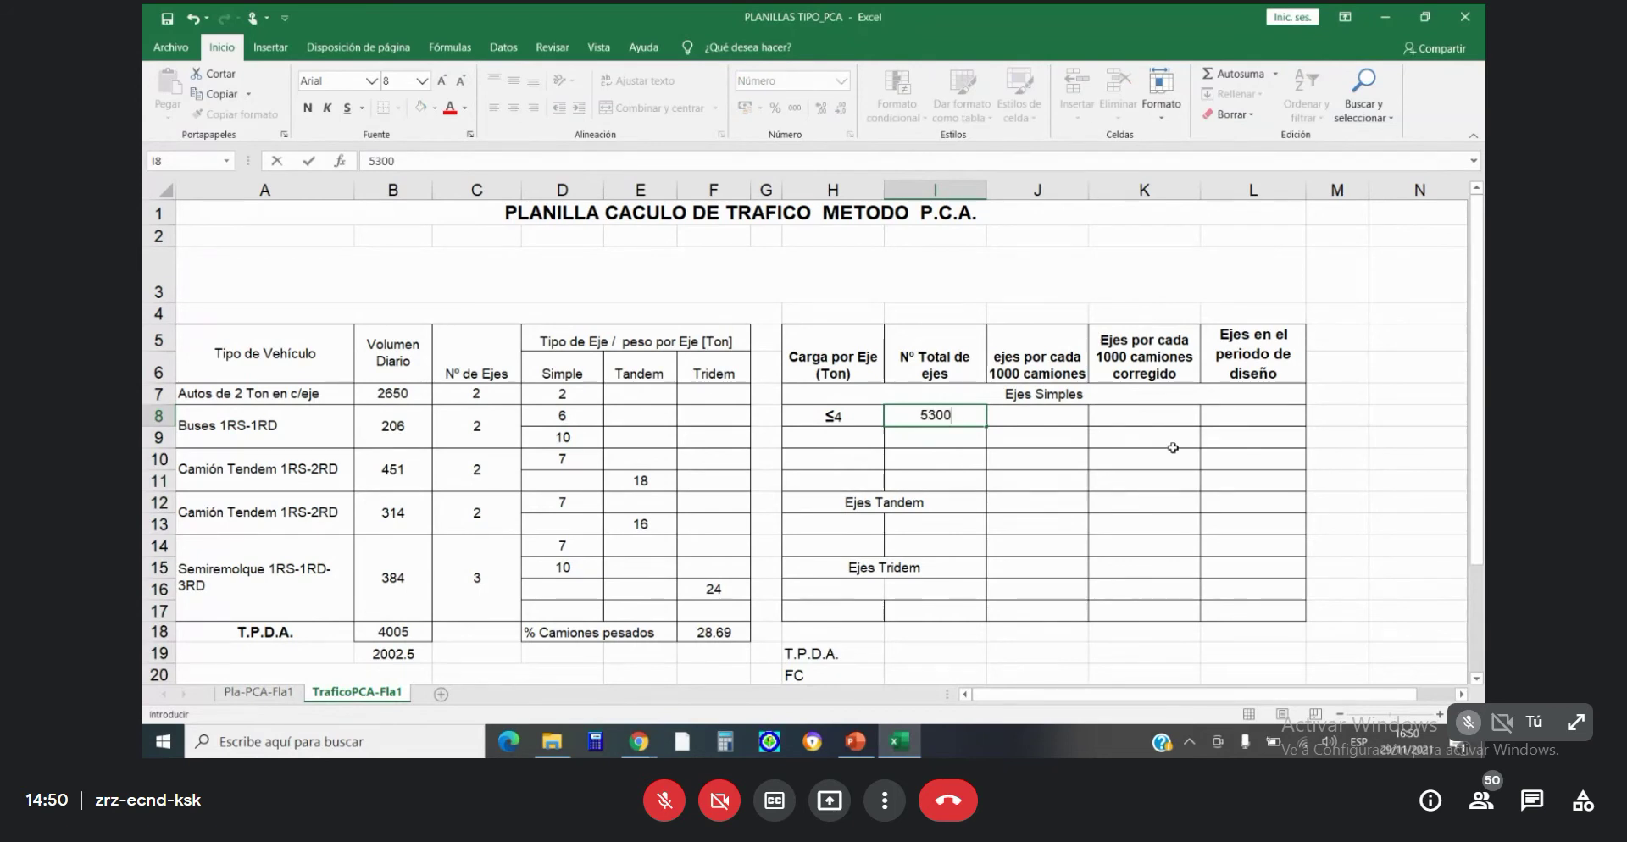
pyautogui.press('Return')
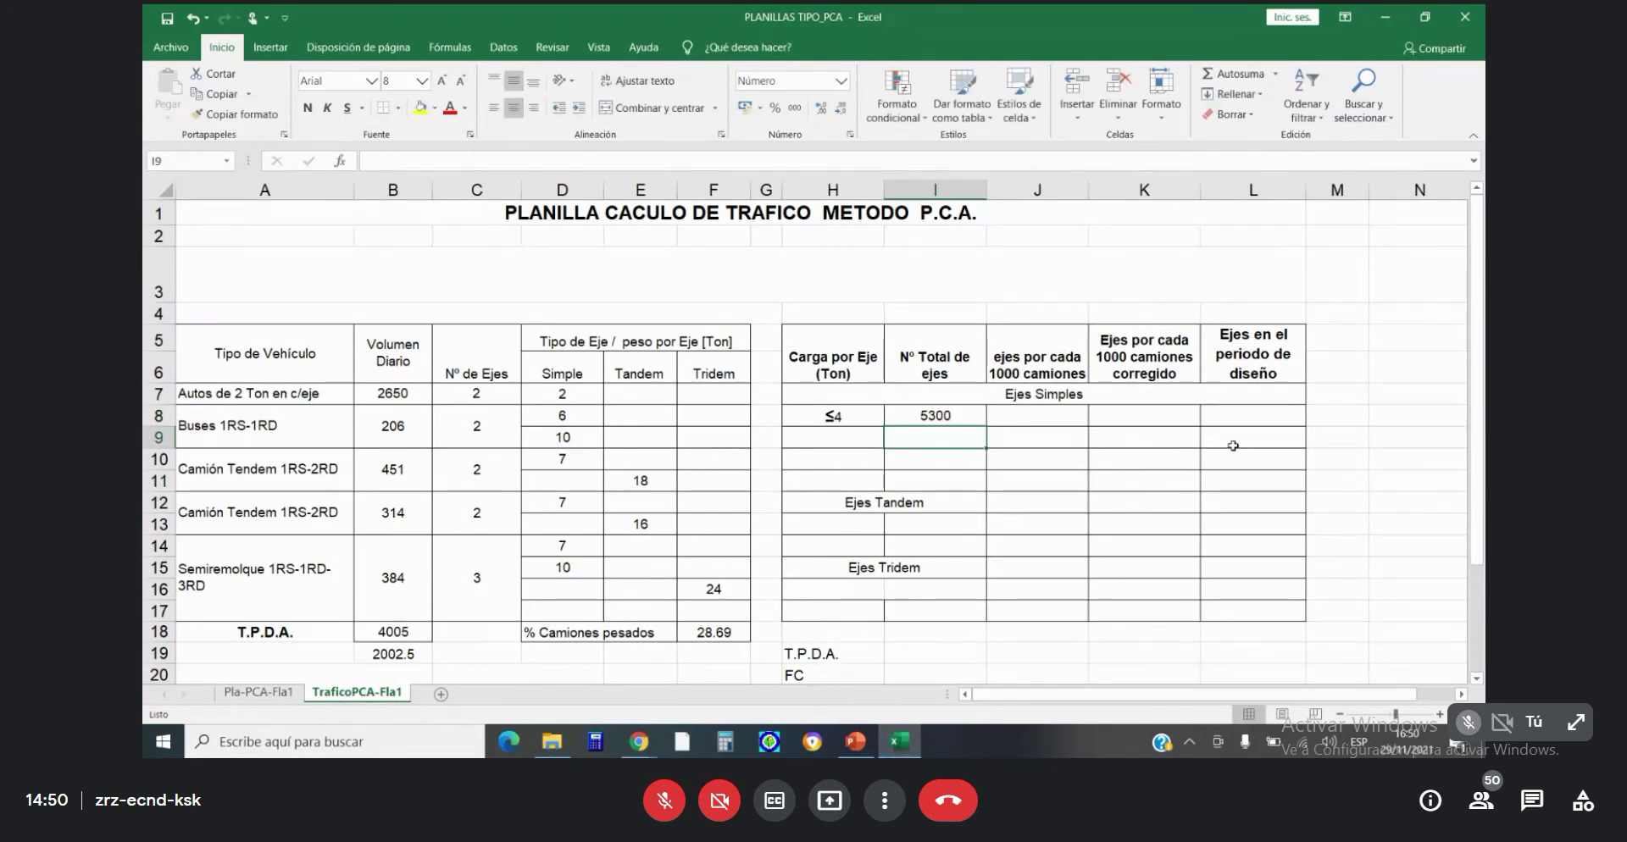
# List the simple axle loads 6, 7 and 10 below the ≤4 load in H9 to H11.
pyautogui.click(859, 437)
pyautogui.write('6')
pyautogui.press('Return')
pyautogui.write('7')
pyautogui.press('Return')
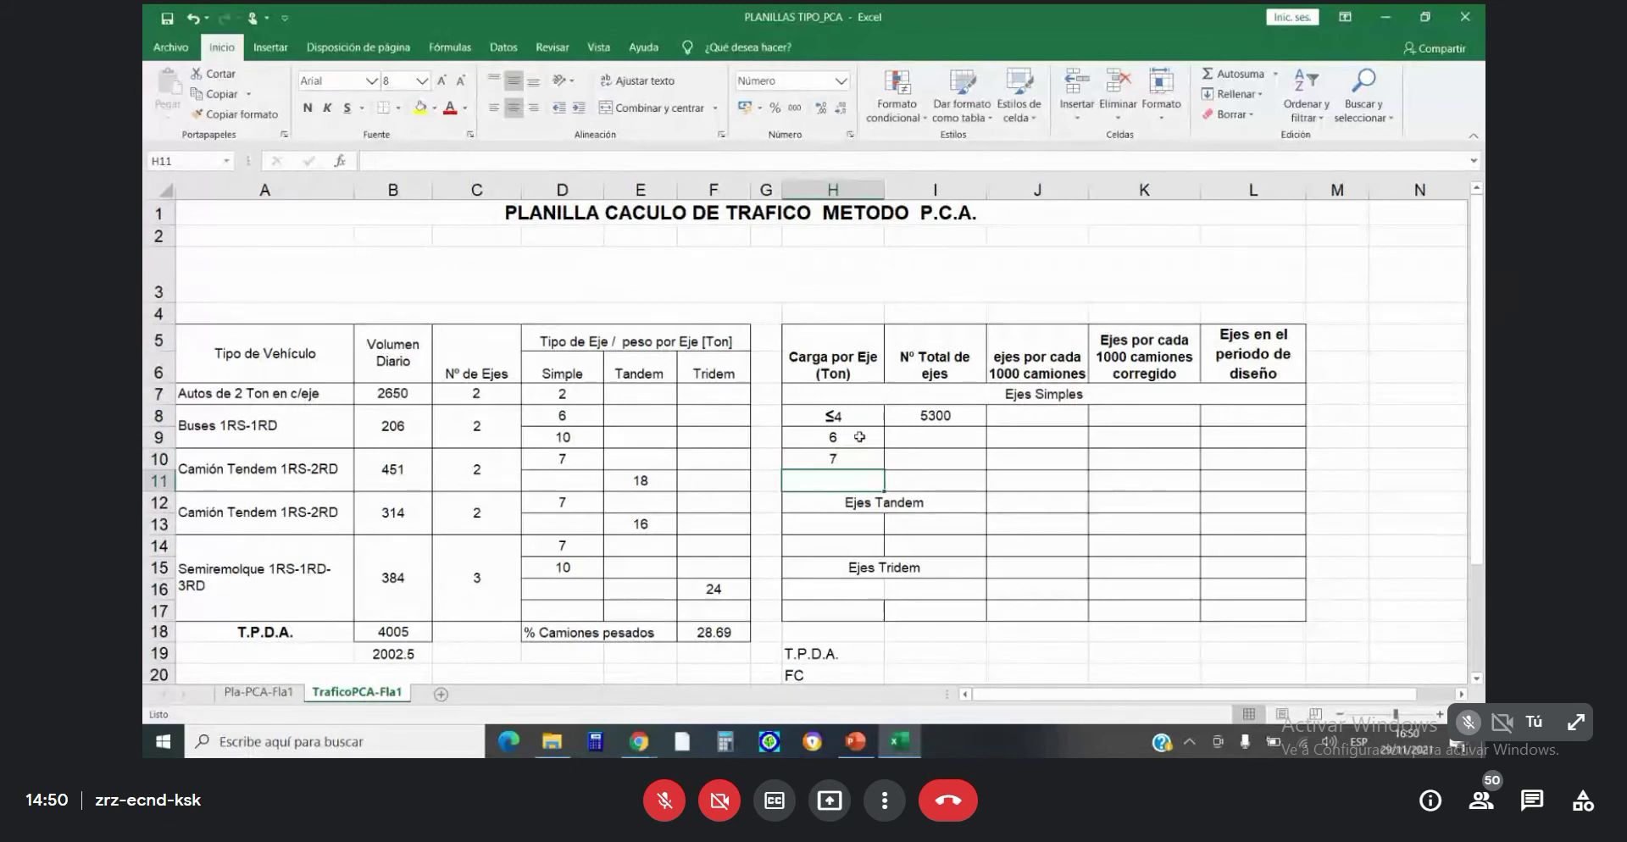
pyautogui.write('10')
pyautogui.press('Return')
# Enter 206 as the total number of axles for the 6 ton simple load in I9.
pyautogui.click(922, 443)
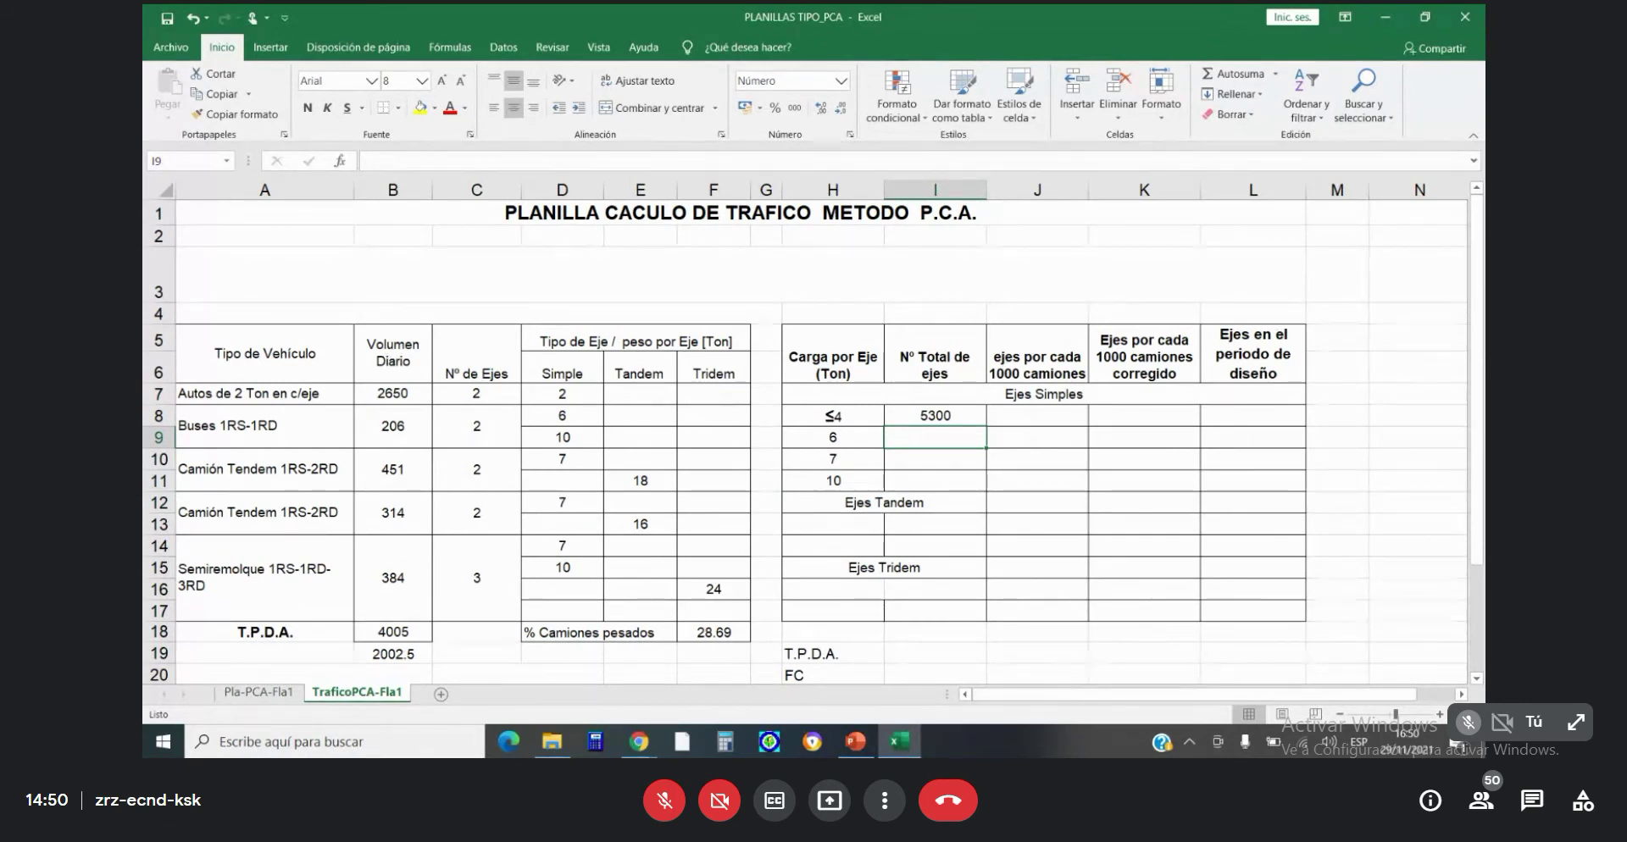
pyautogui.write('206')
pyautogui.press('Return')
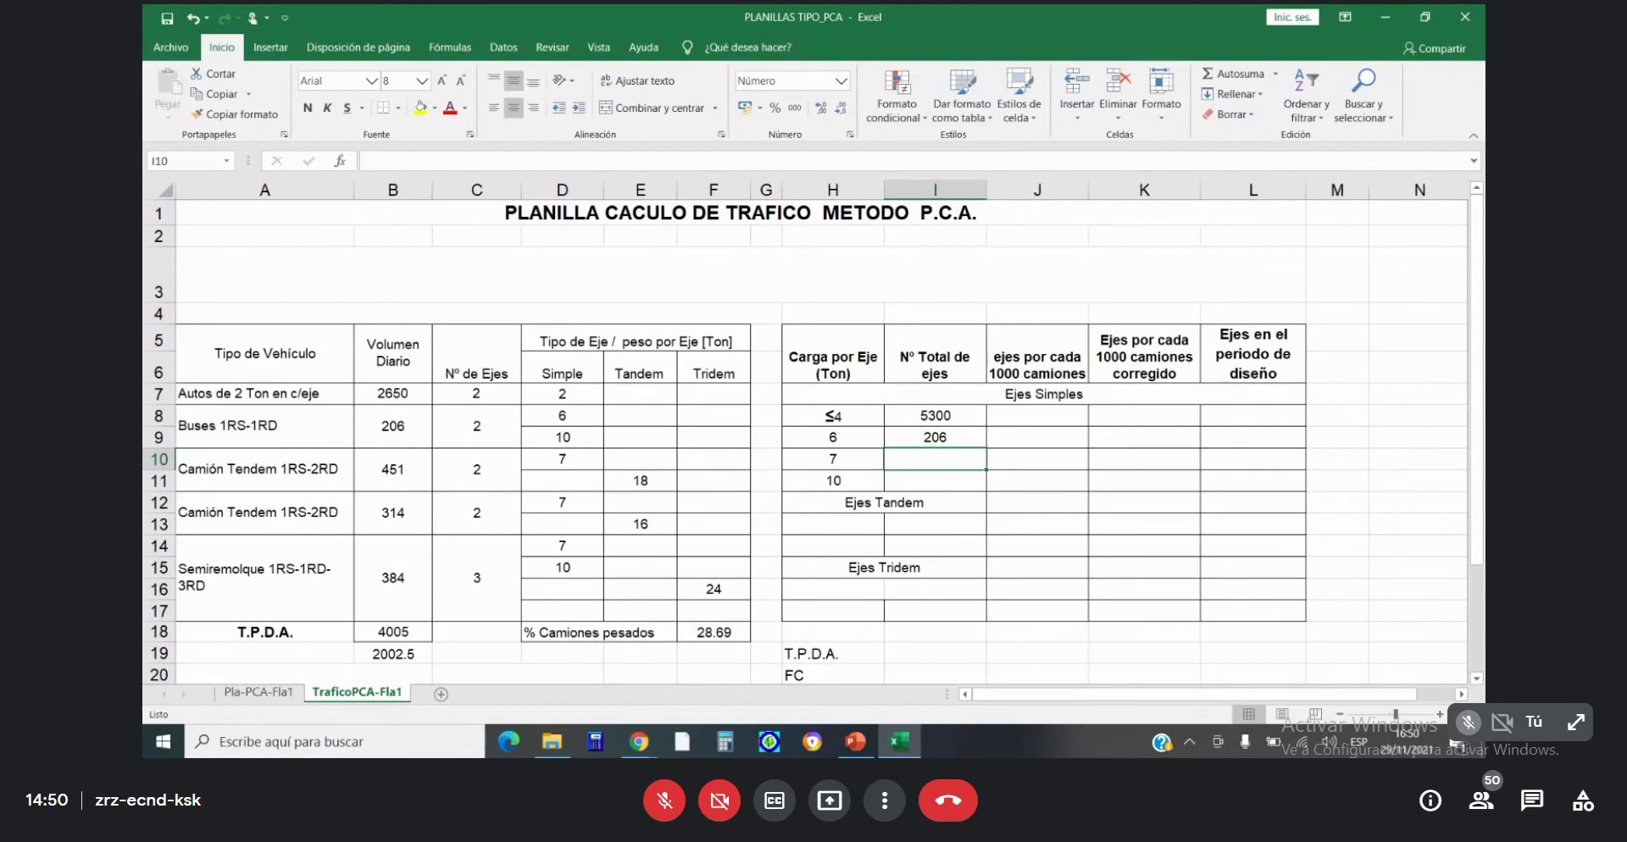
# Delete the entire empty row 3 between the sheet title and the tables.
pyautogui.click(329, 268)
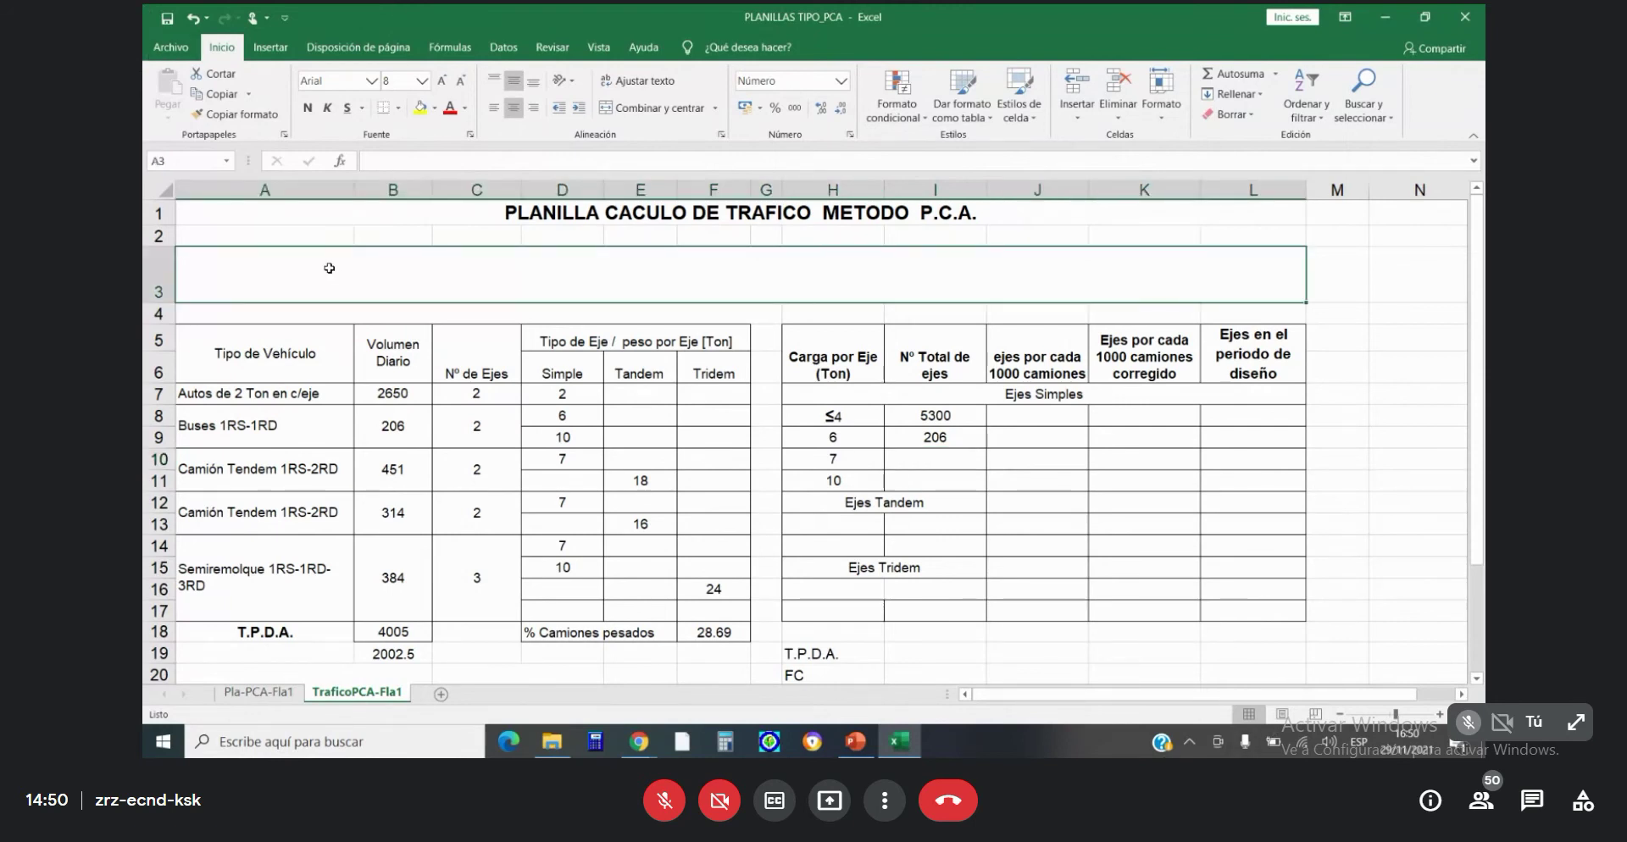
pyautogui.rightClick(329, 268)
pyautogui.click(364, 429)
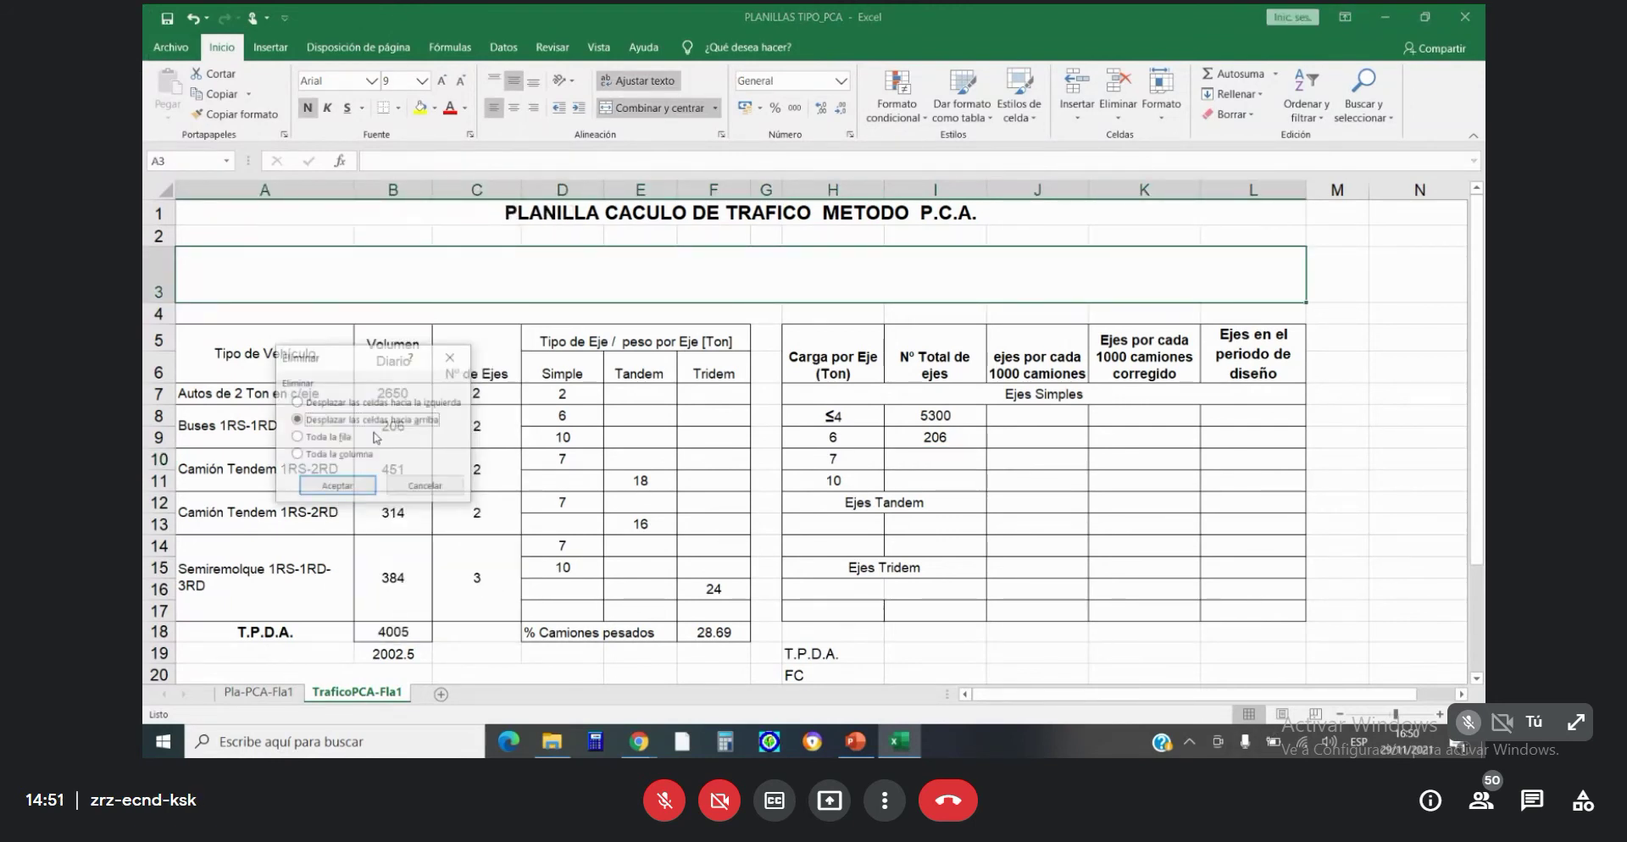
pyautogui.click(303, 438)
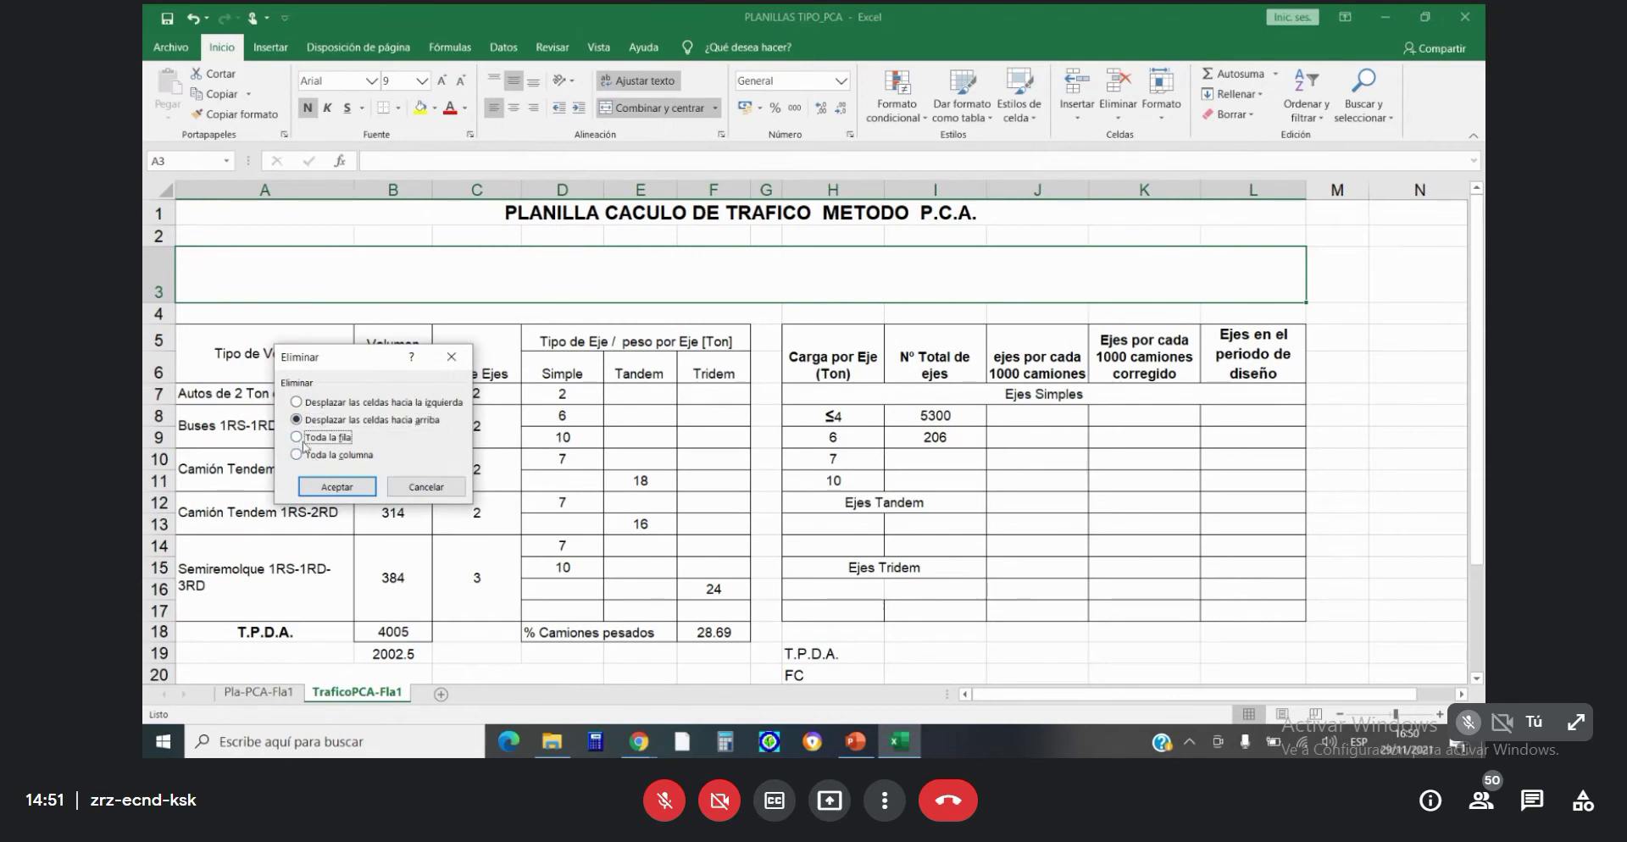
pyautogui.click(336, 487)
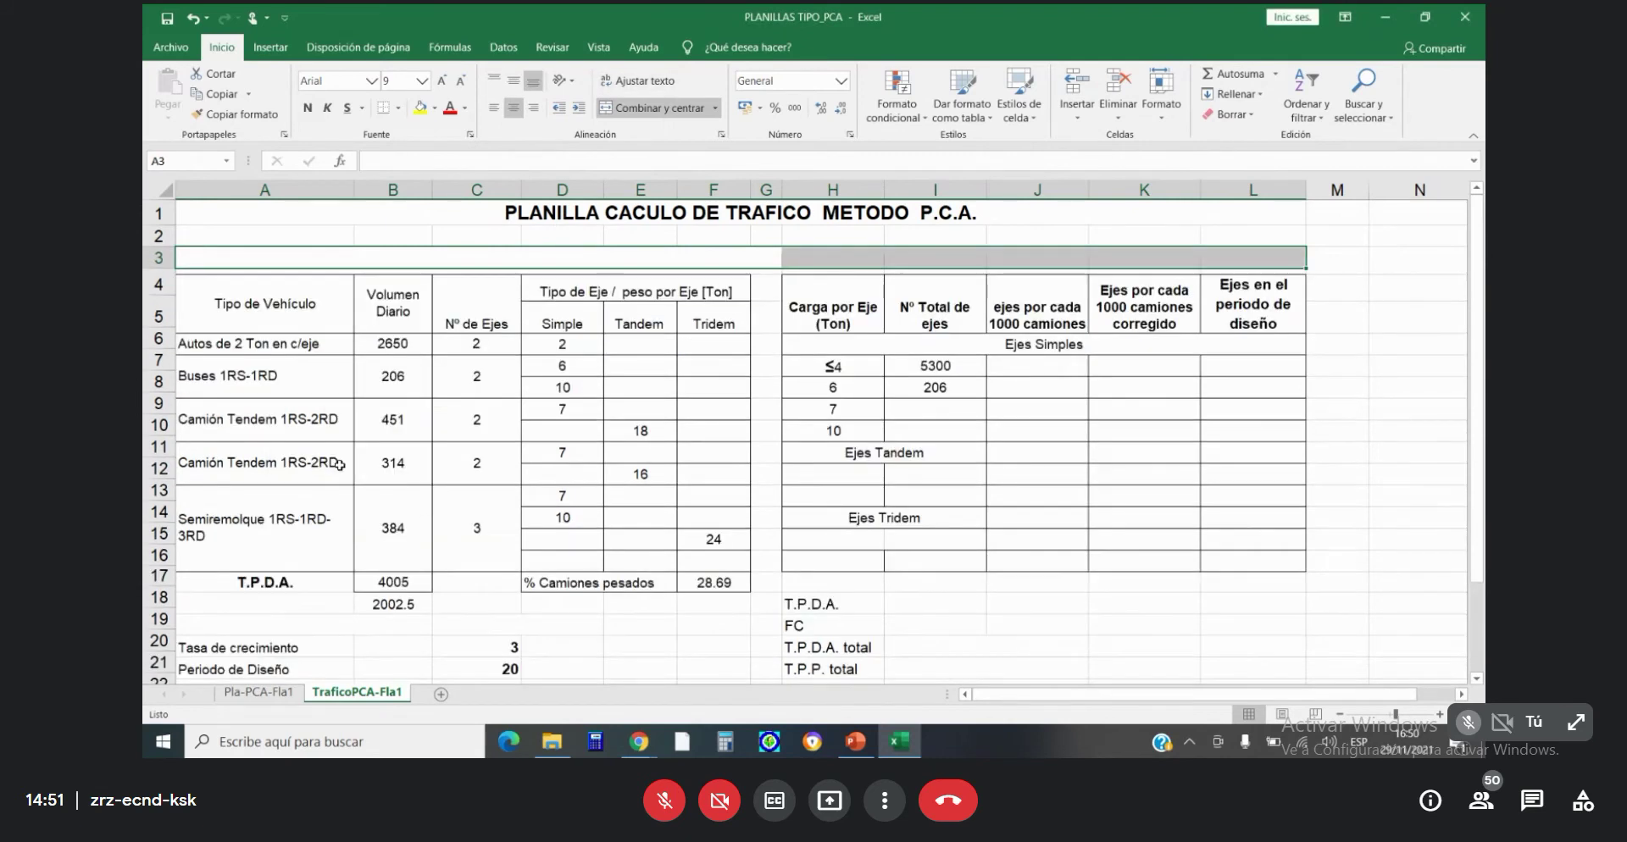
pyautogui.hotkey('ctrl', 'z')
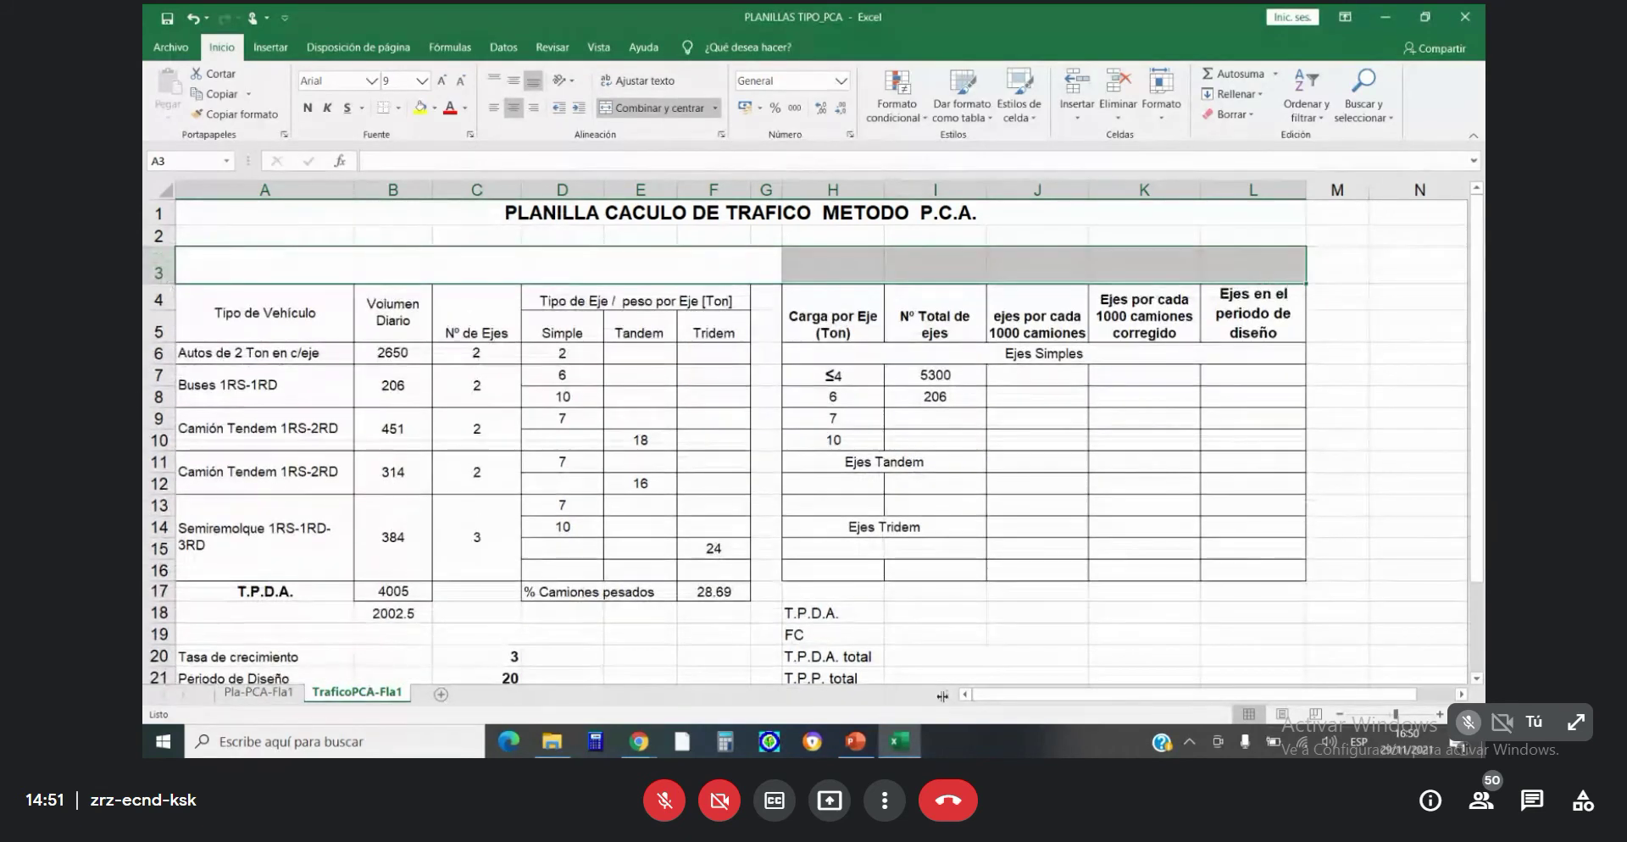
# Enter the total number of simple axles as 1149 for the 7 ton load and 590 for the 10 ton load.
pyautogui.click(1406, 613)
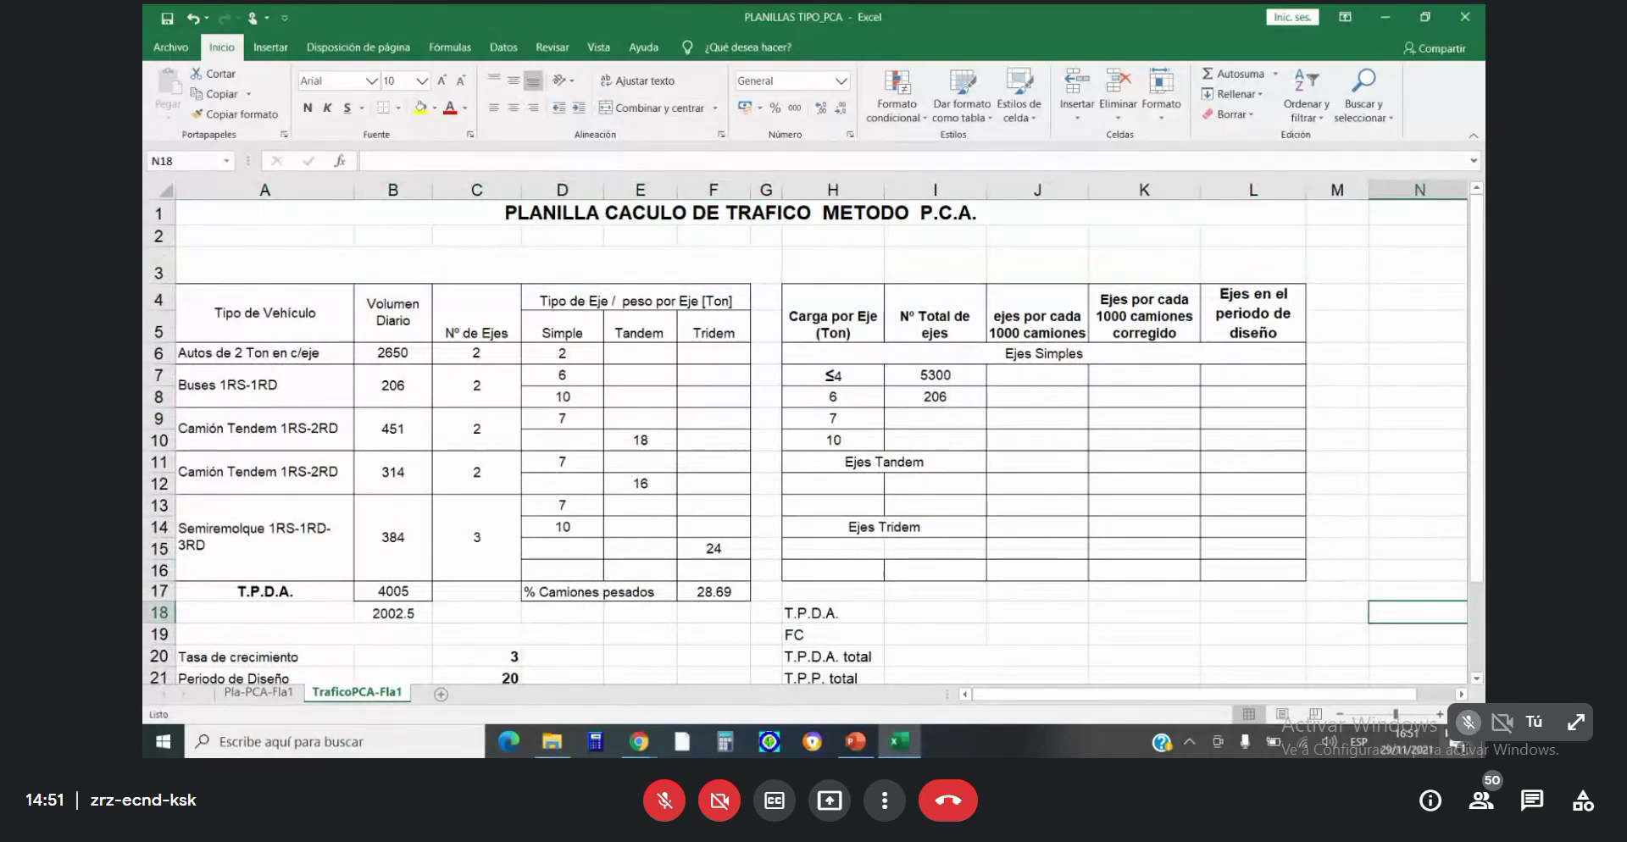
pyautogui.click(1438, 714)
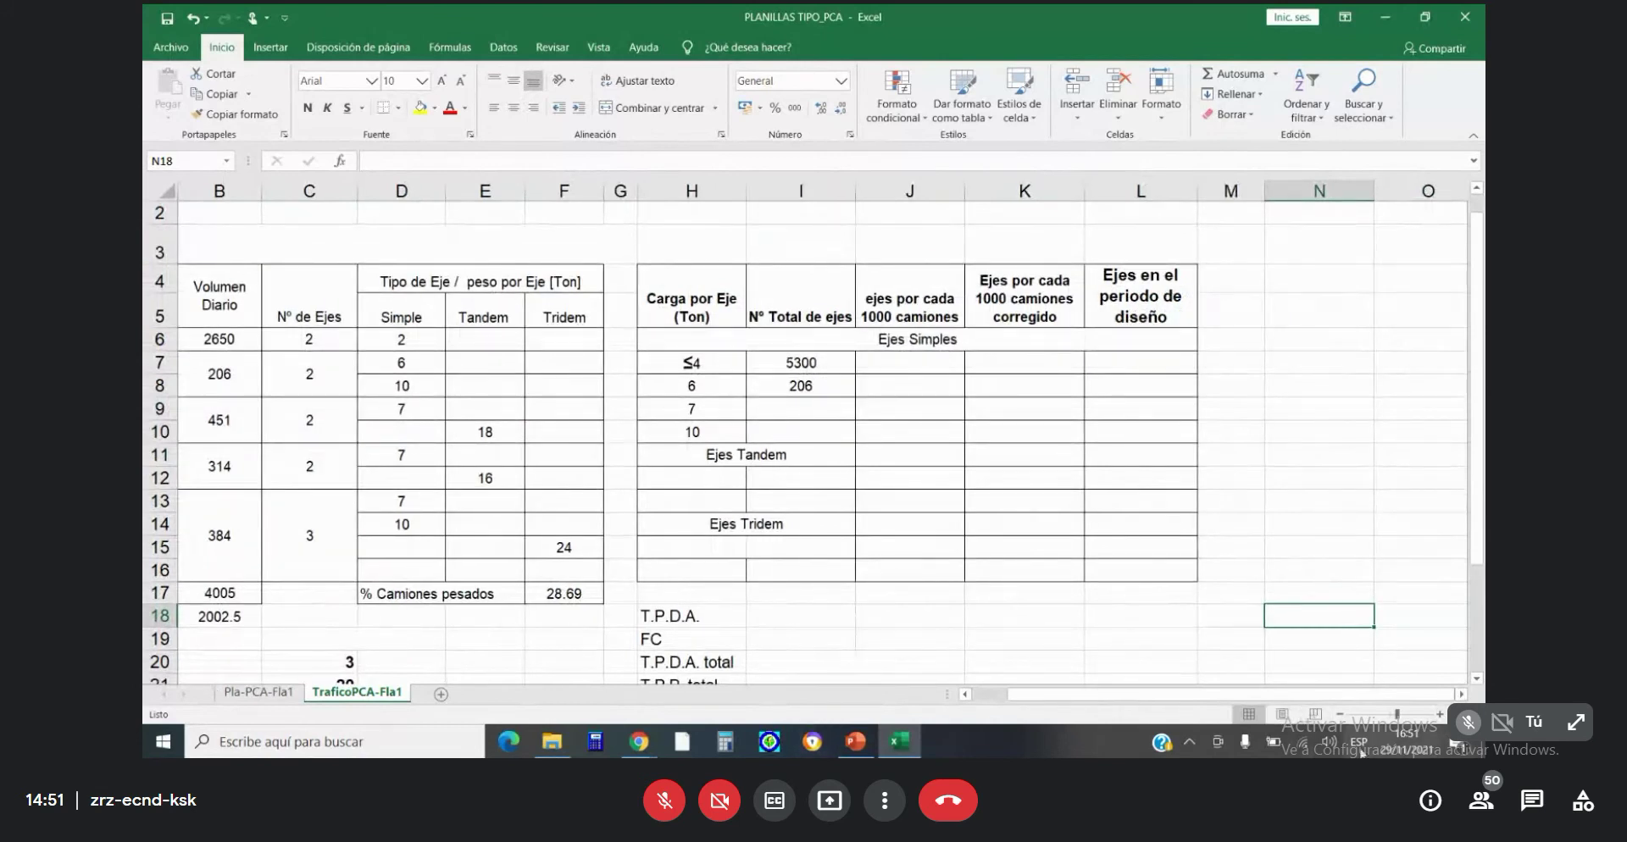
pyautogui.click(1439, 714)
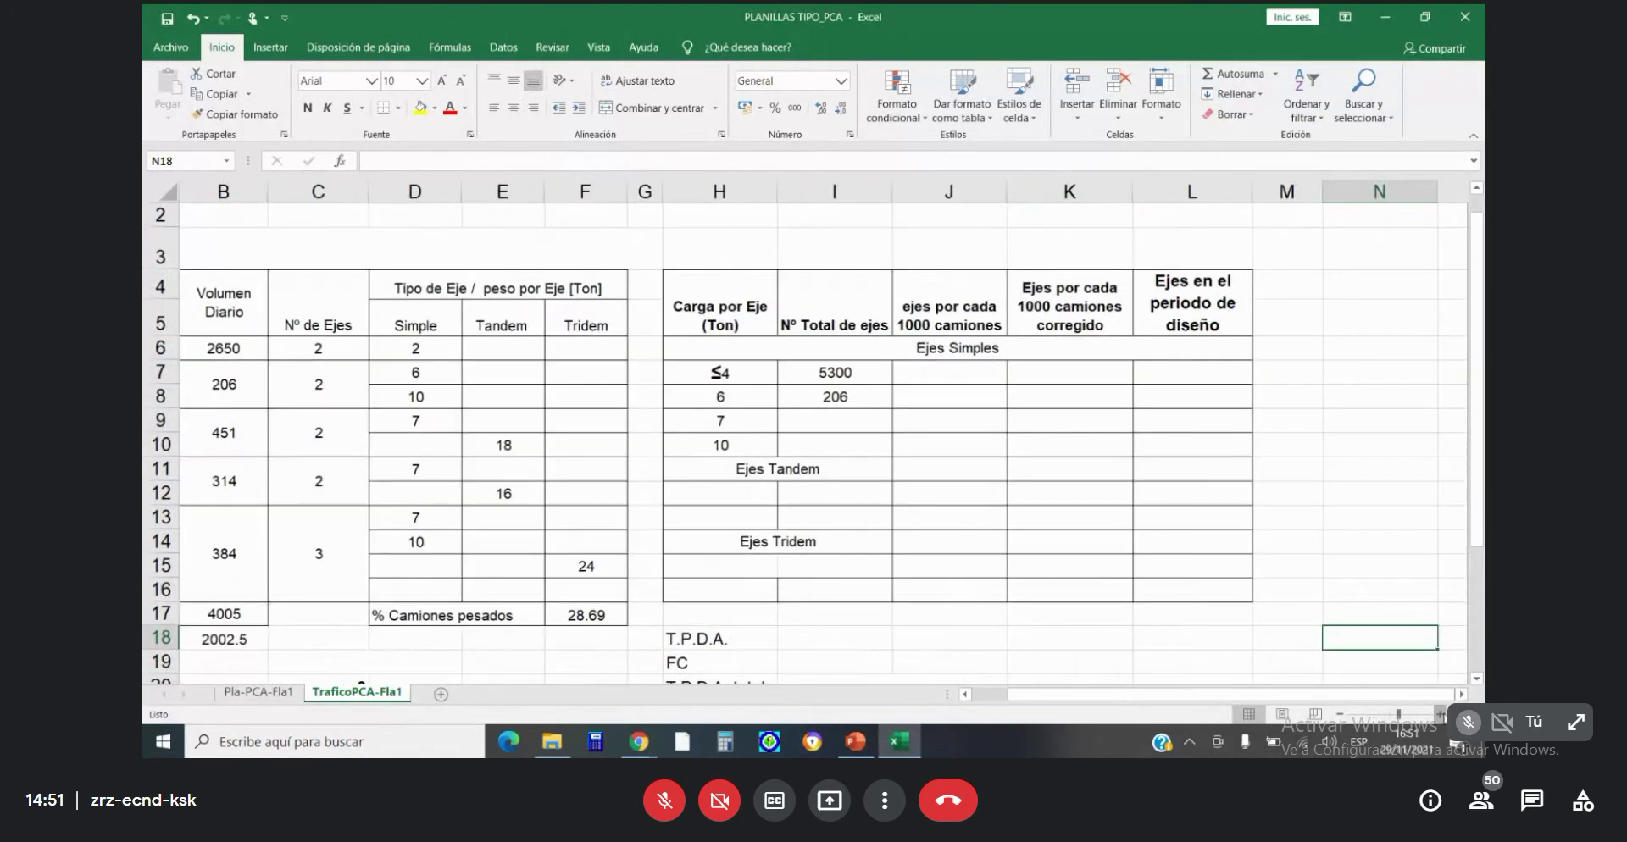
pyautogui.click(973, 699)
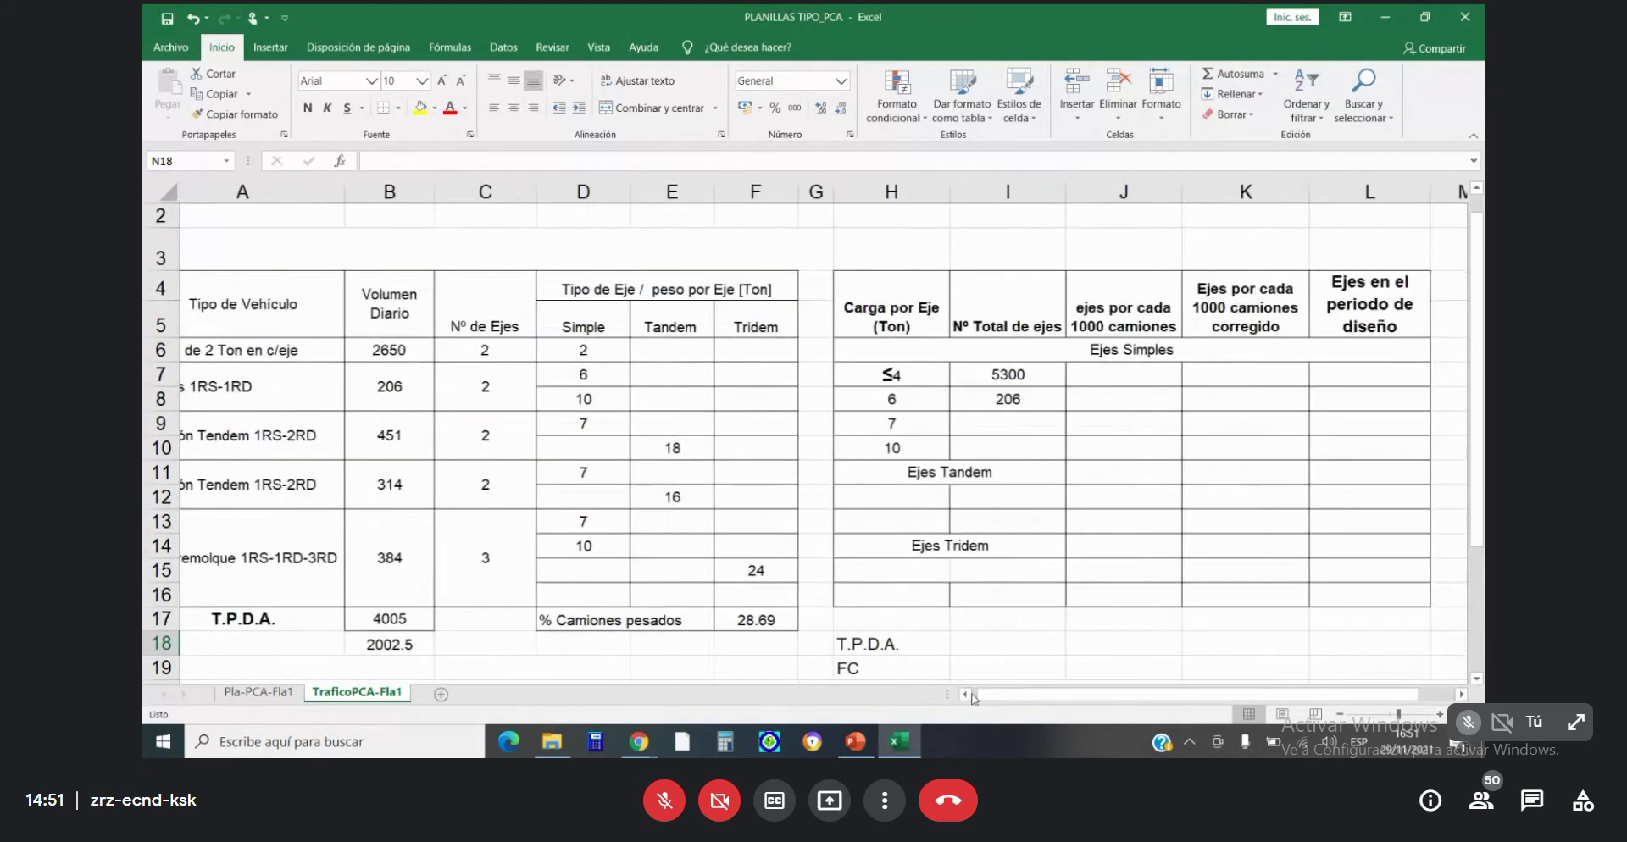
pyautogui.click(972, 699)
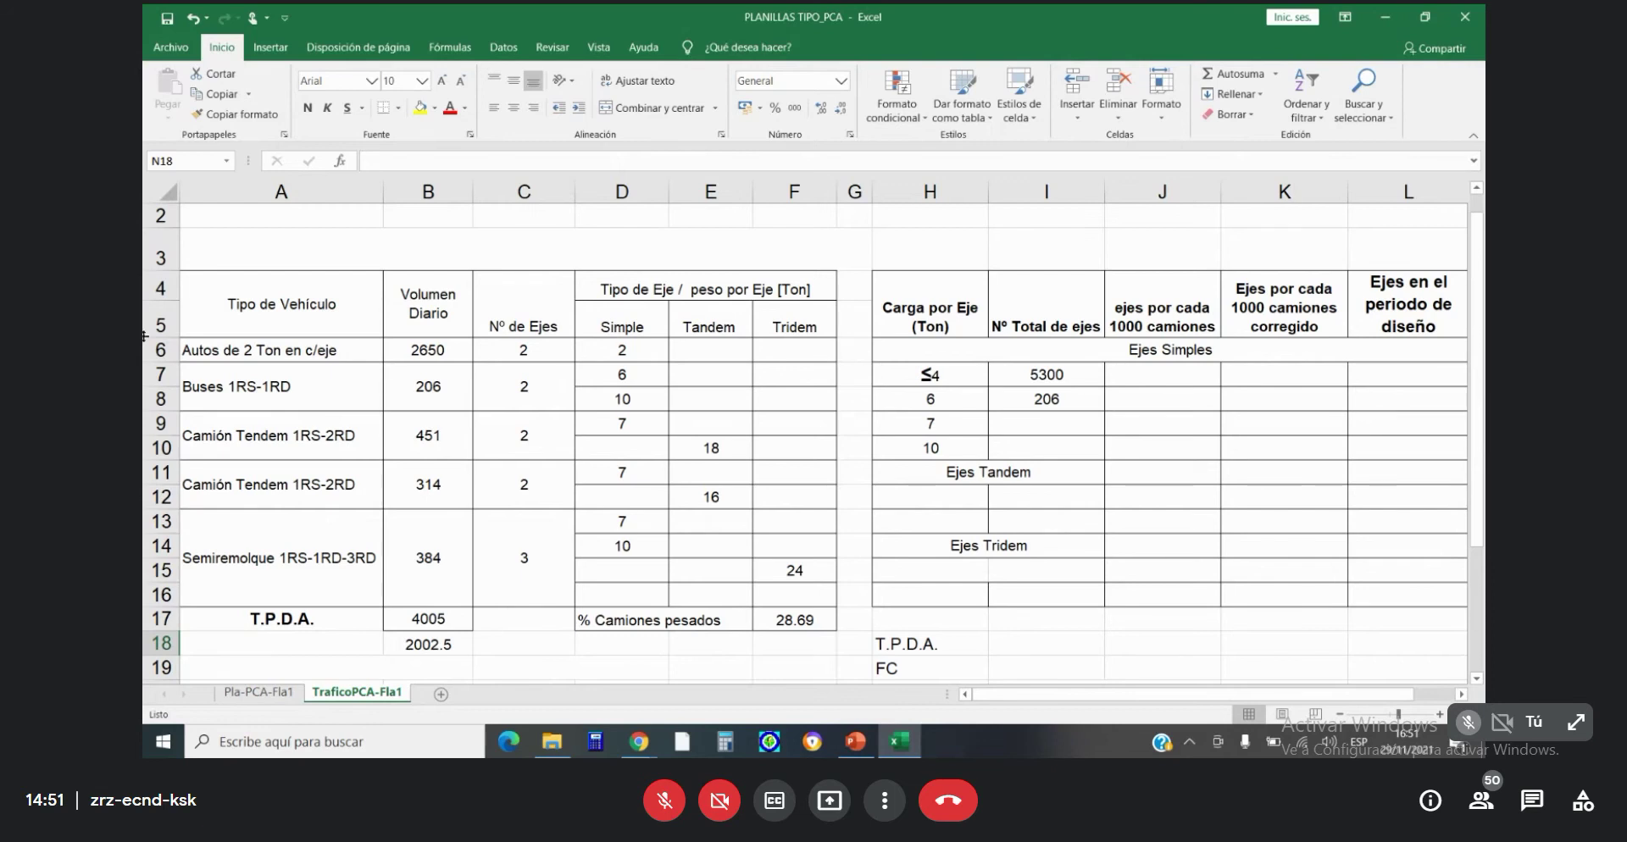
pyautogui.click(1062, 418)
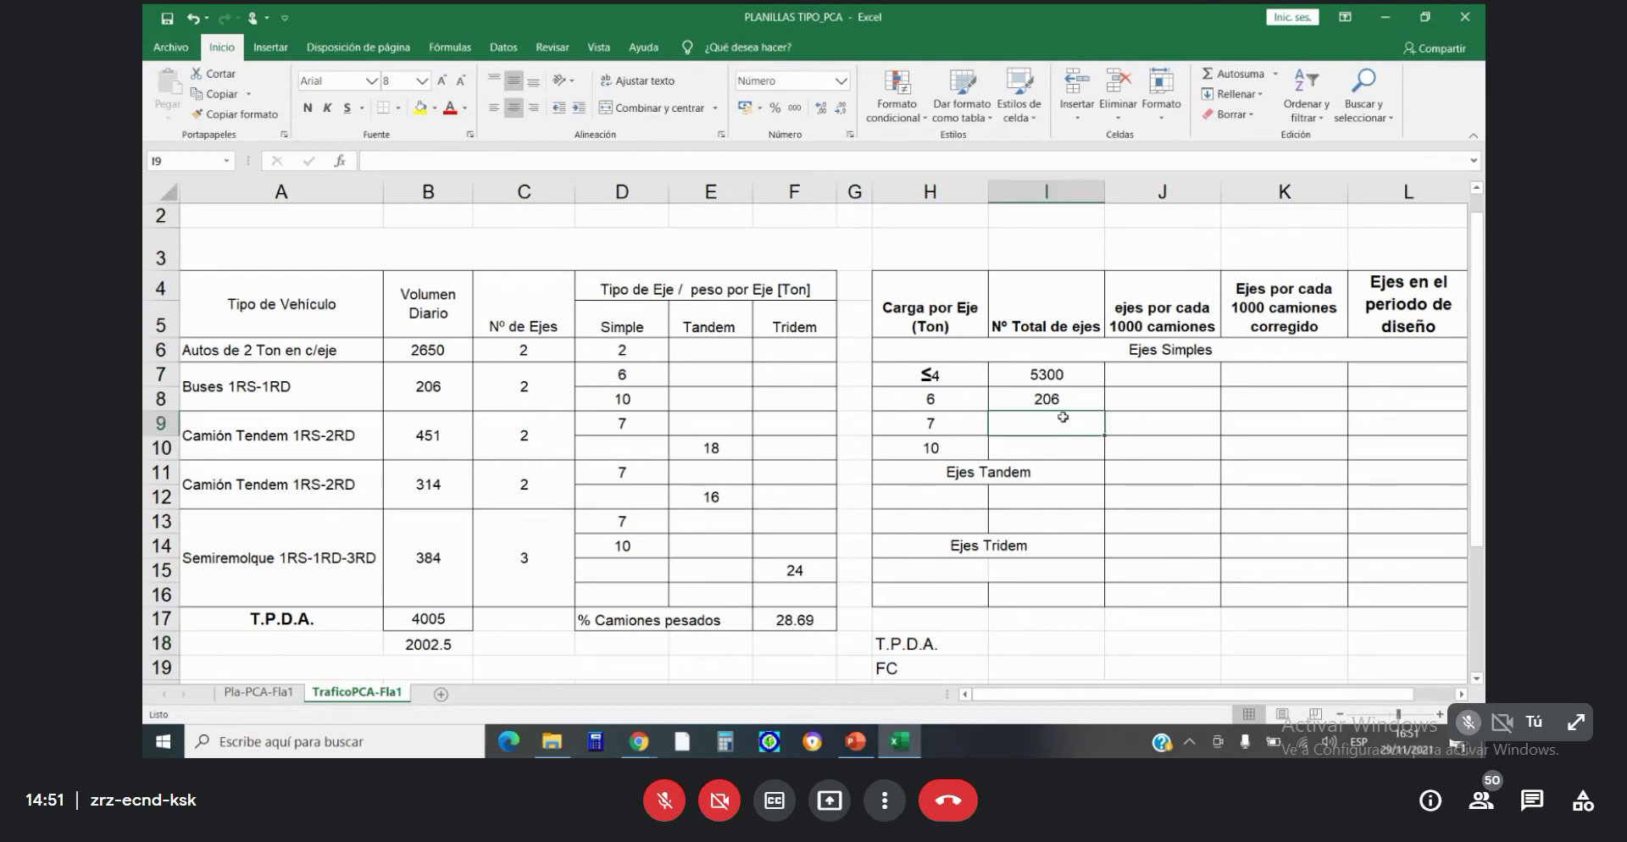
pyautogui.write('1149')
pyautogui.press('Return')
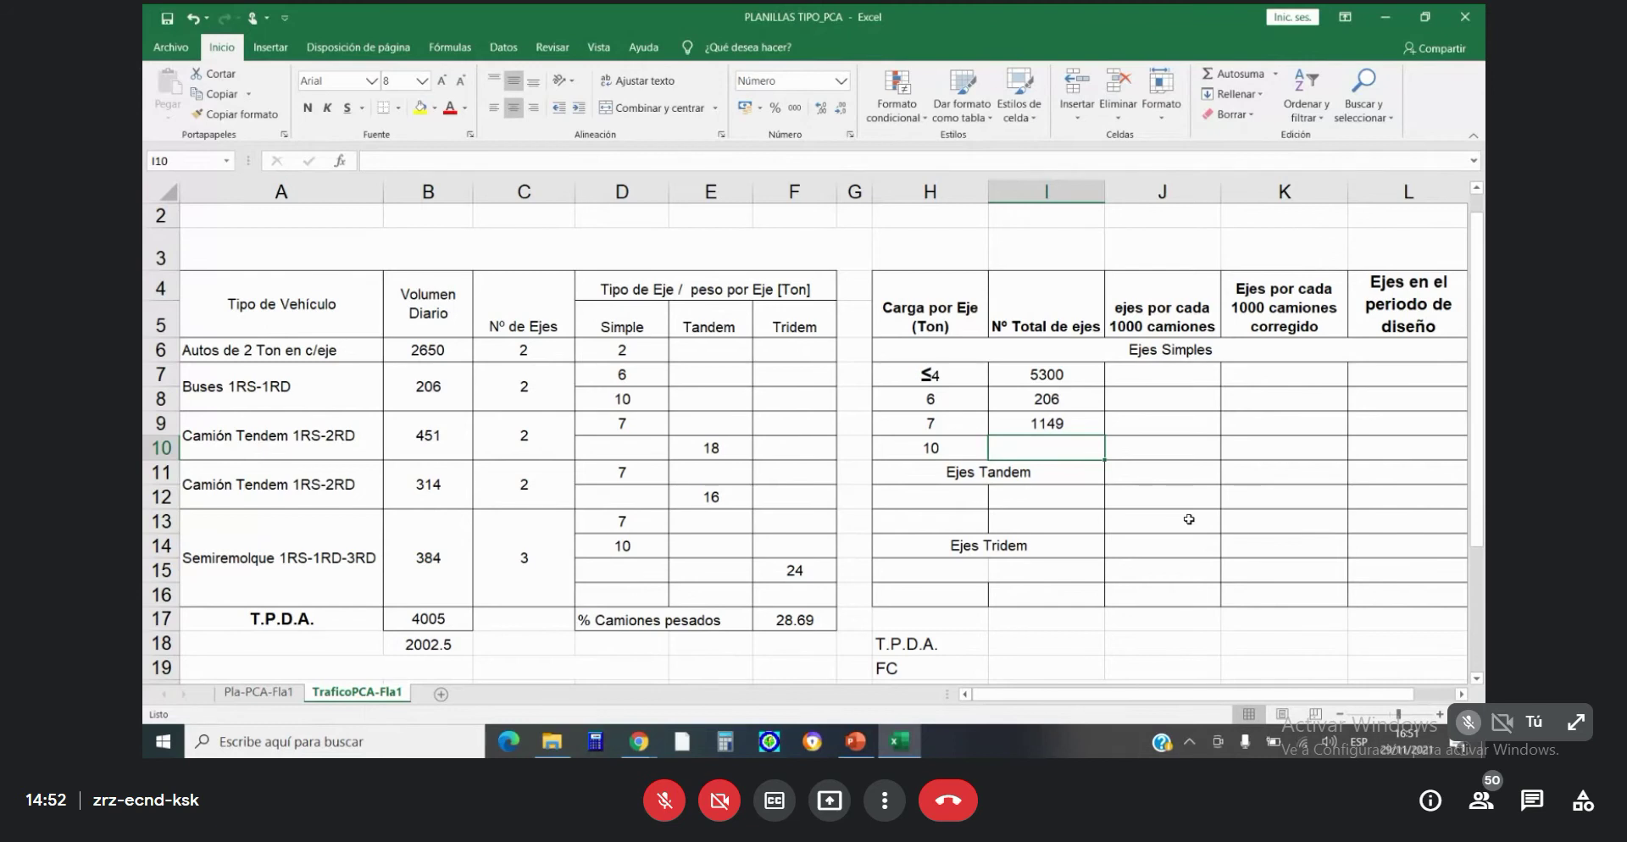
pyautogui.scroll(-2, 1102, 533)
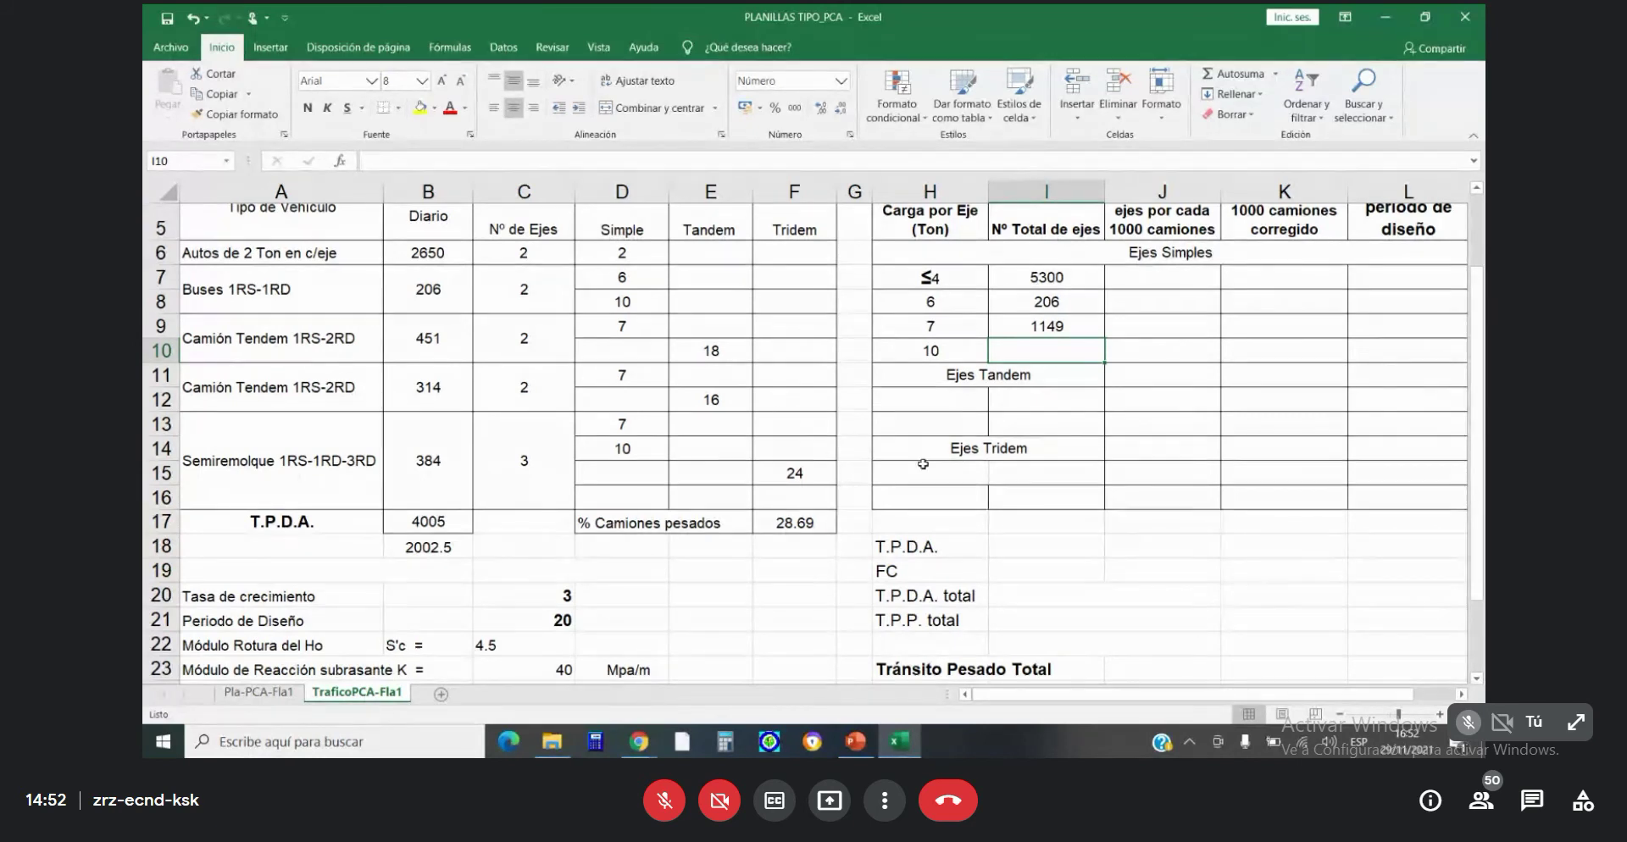
pyautogui.write('590')
pyautogui.press('Return')
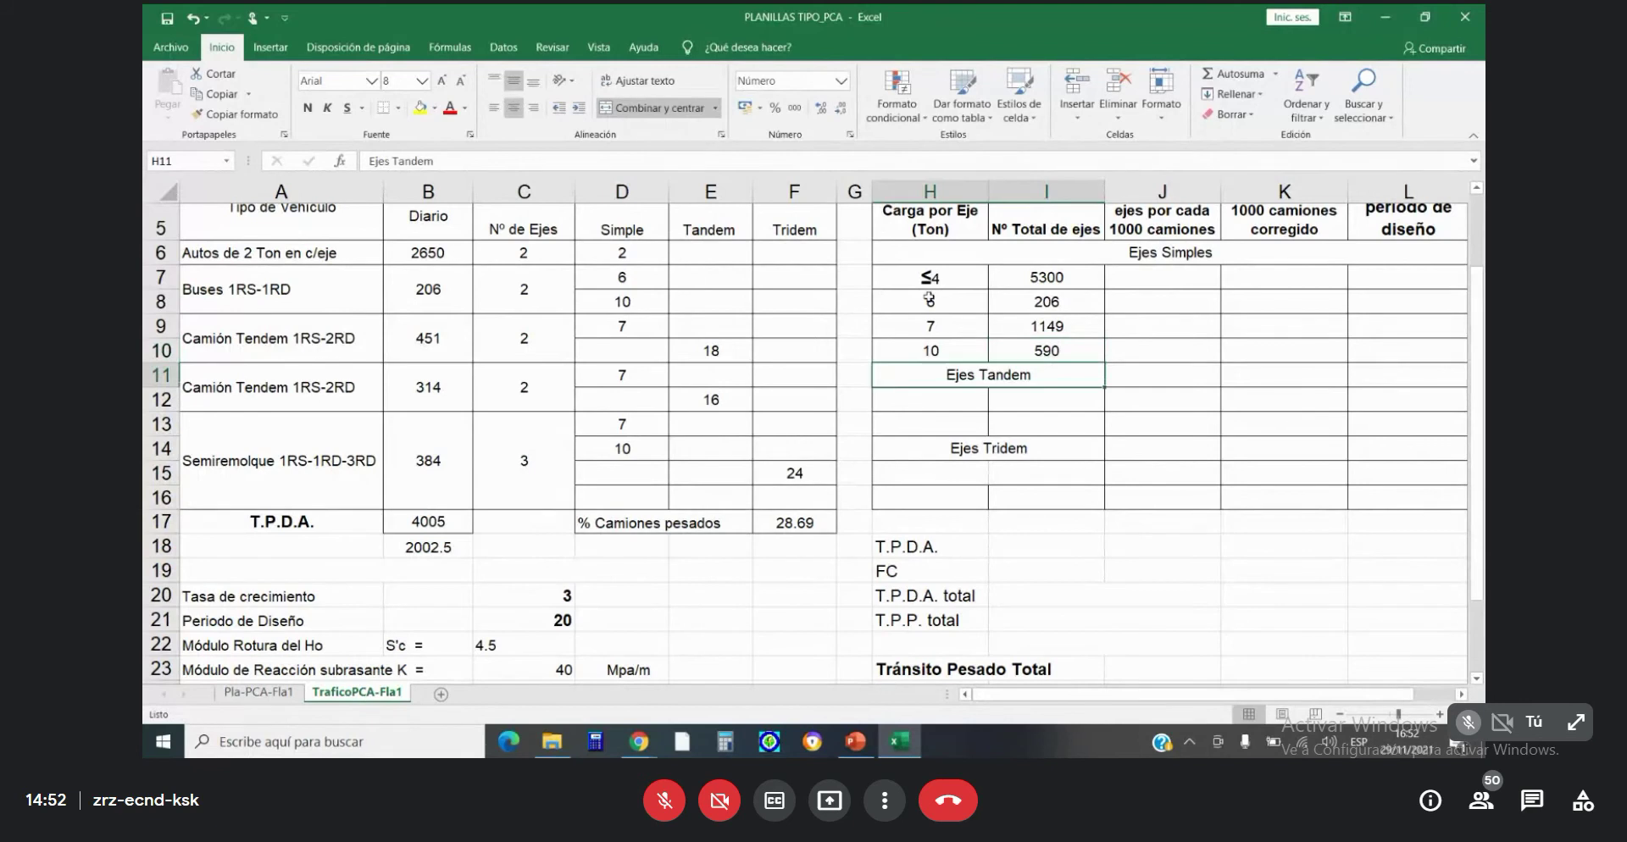
# List the tandem axle loads 16 and 18 in H12 and H13.
pyautogui.press('Return')
pyautogui.write('1')
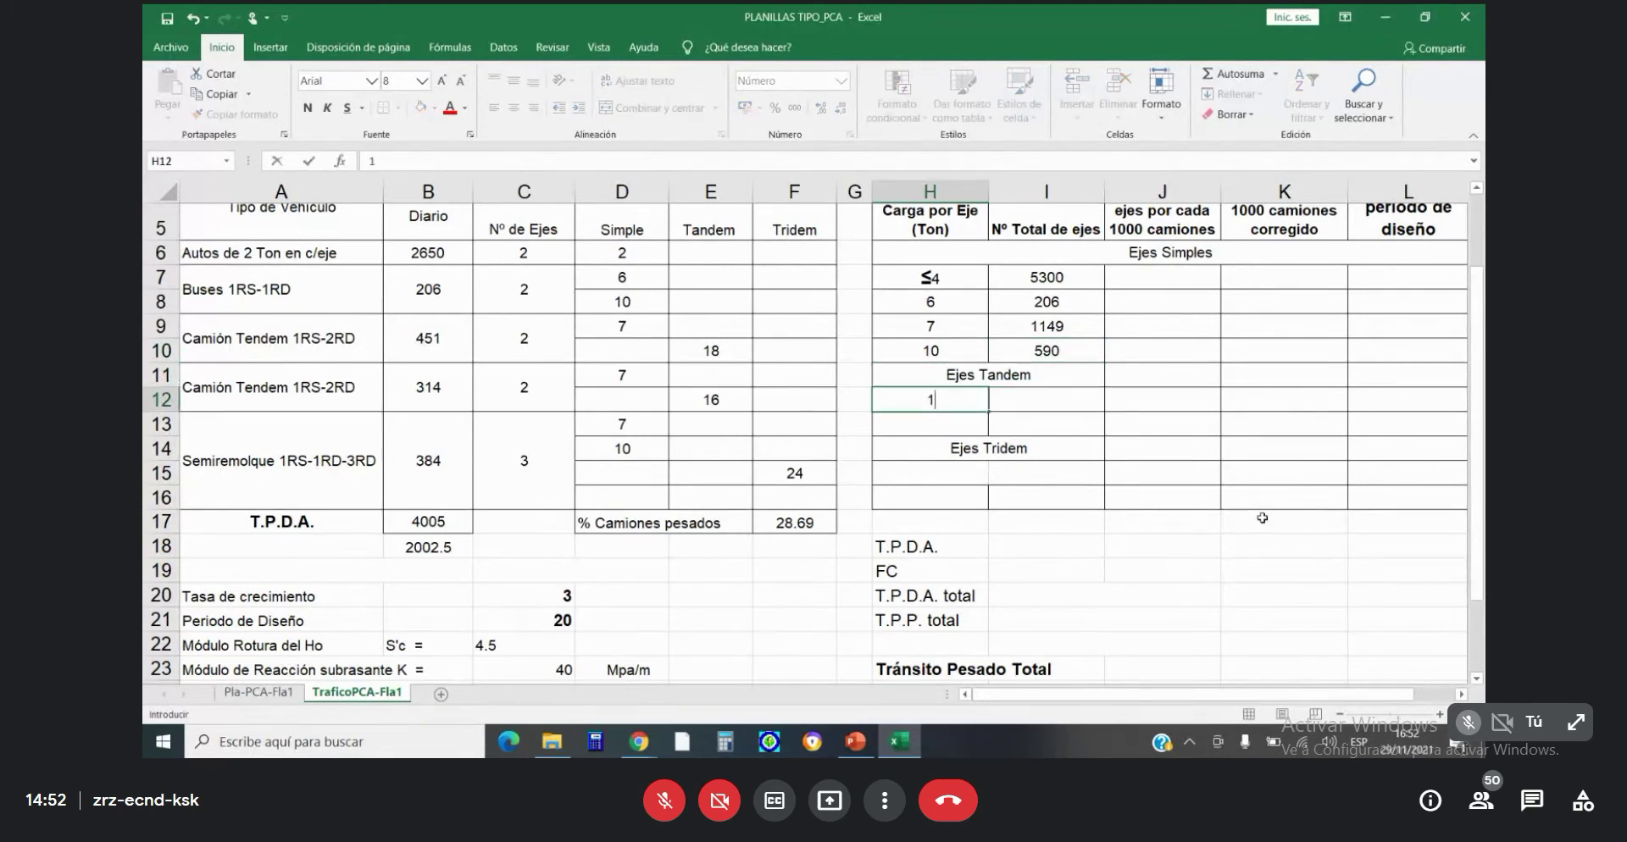
pyautogui.write('6')
pyautogui.press('Return')
pyautogui.write('1')
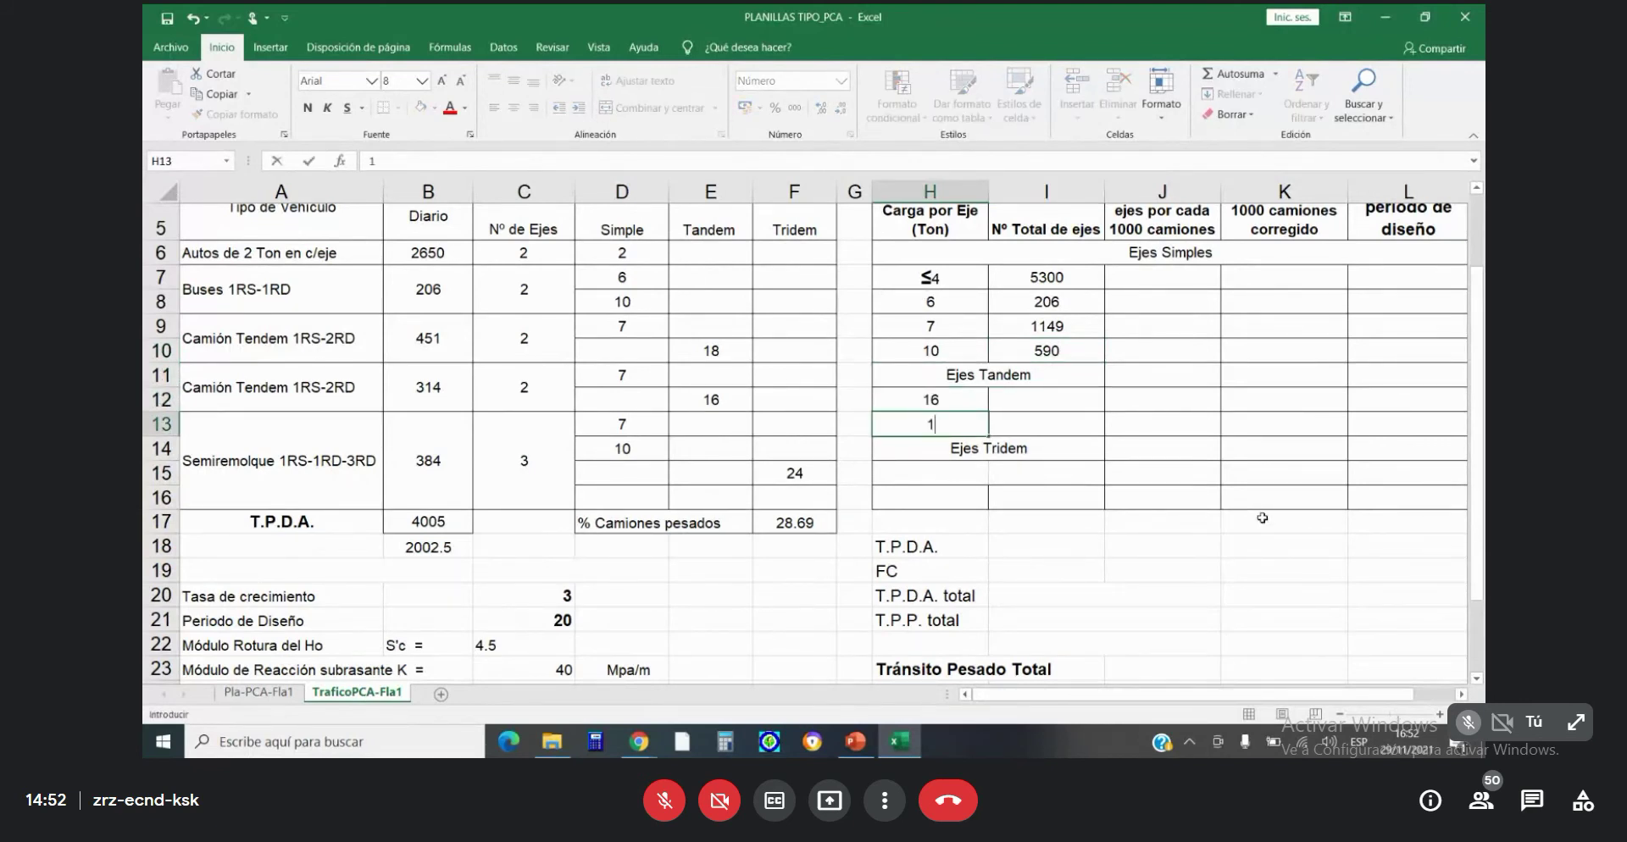
pyautogui.write('8')
pyautogui.press('Return')
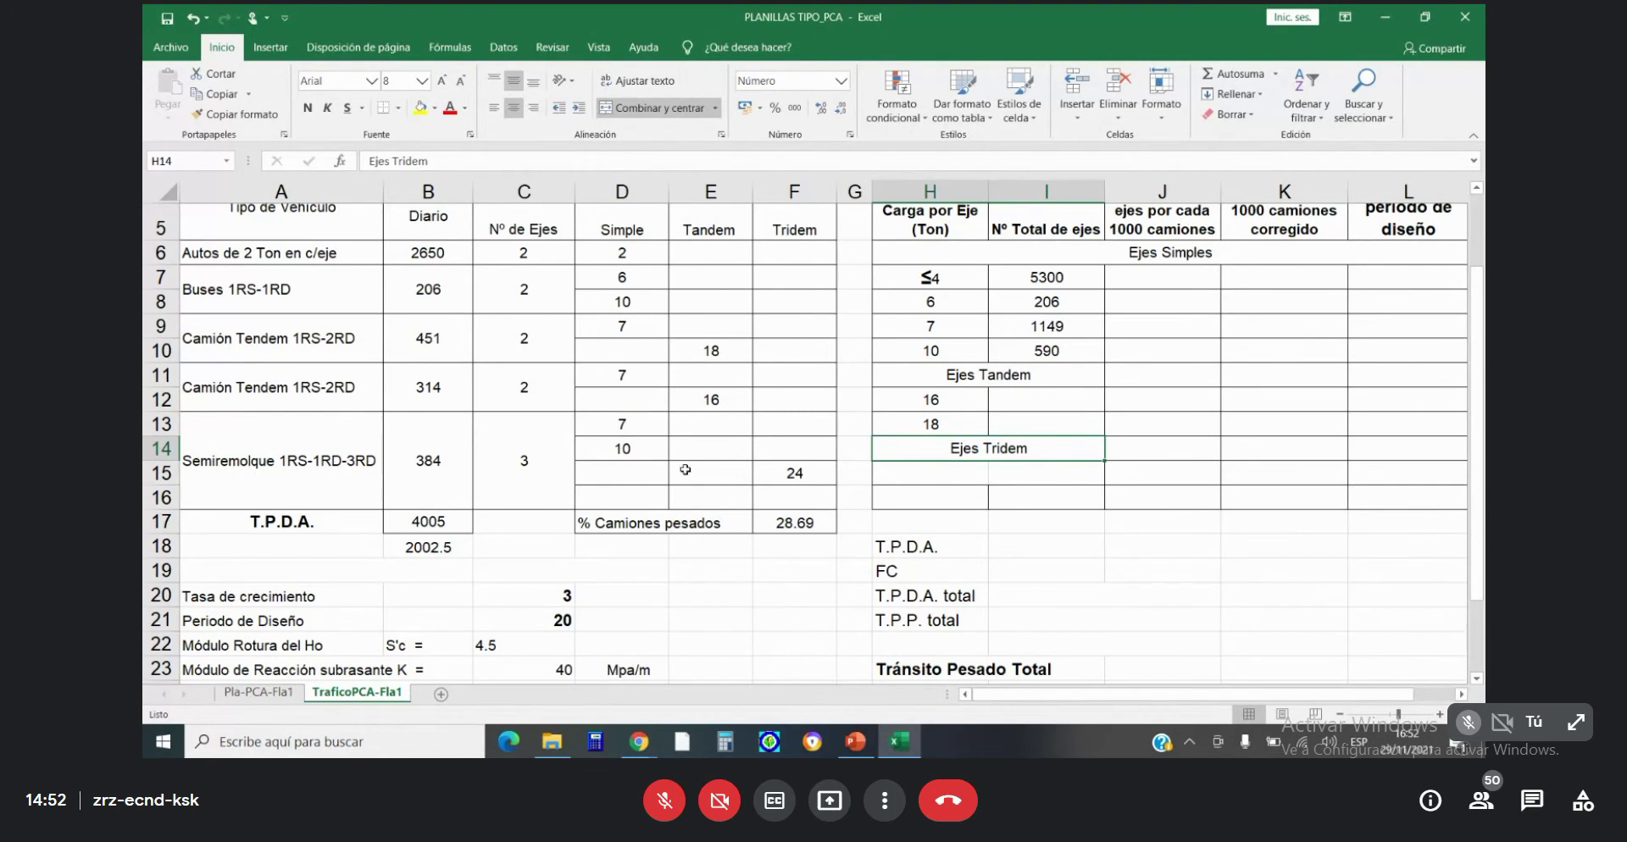
# Enter the total number of tandem axles as 314 for the 16 ton load and 451 for the 18 ton load.
pyautogui.click(1072, 410)
pyautogui.write('314')
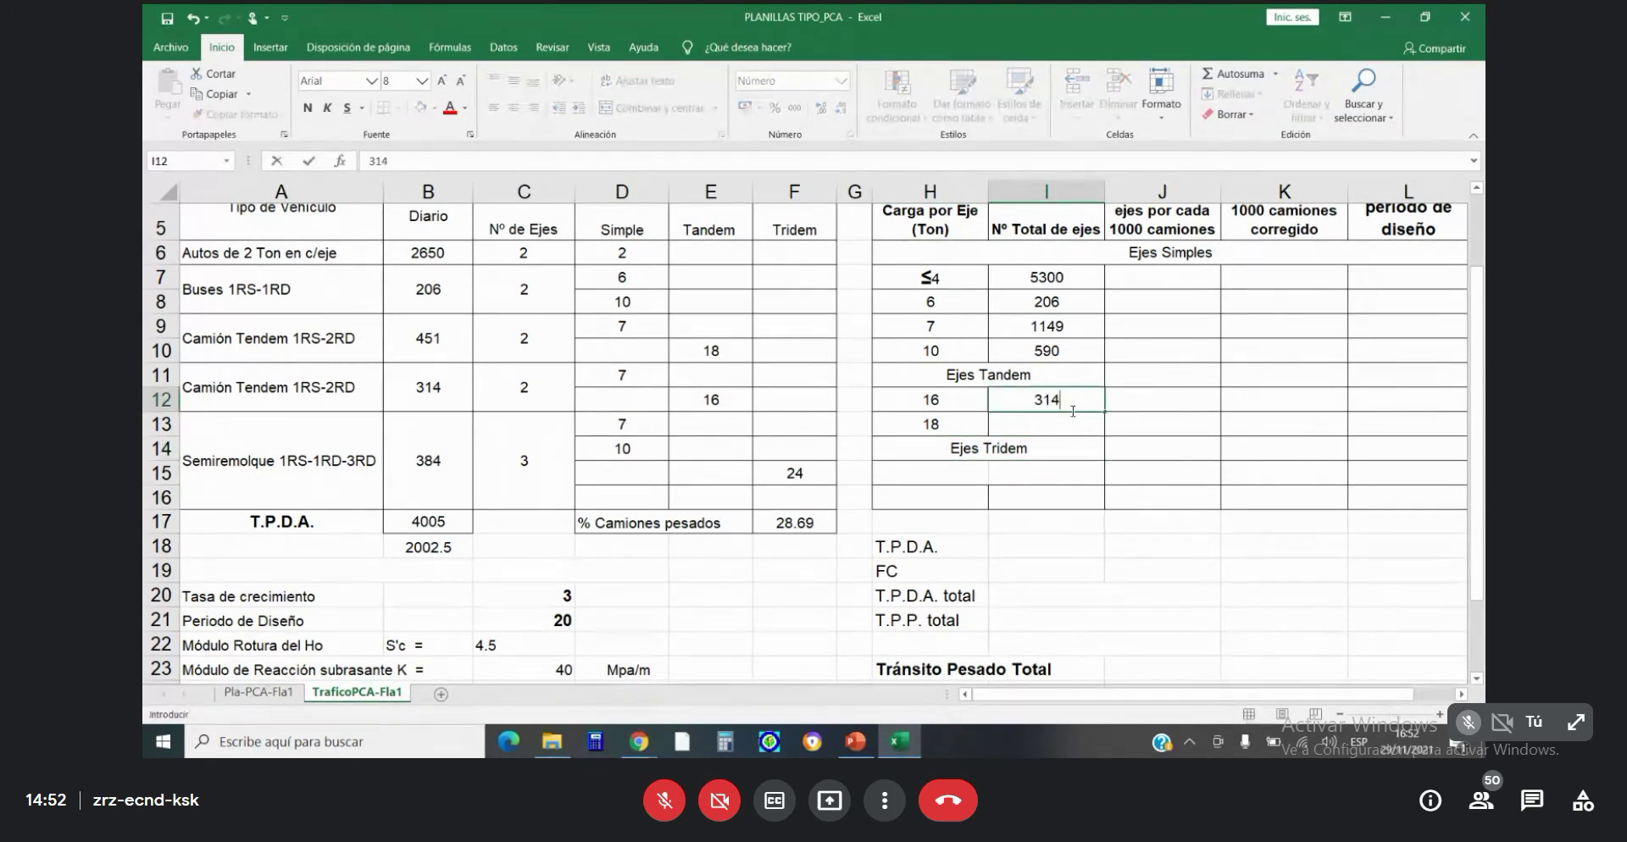
pyautogui.press('Return')
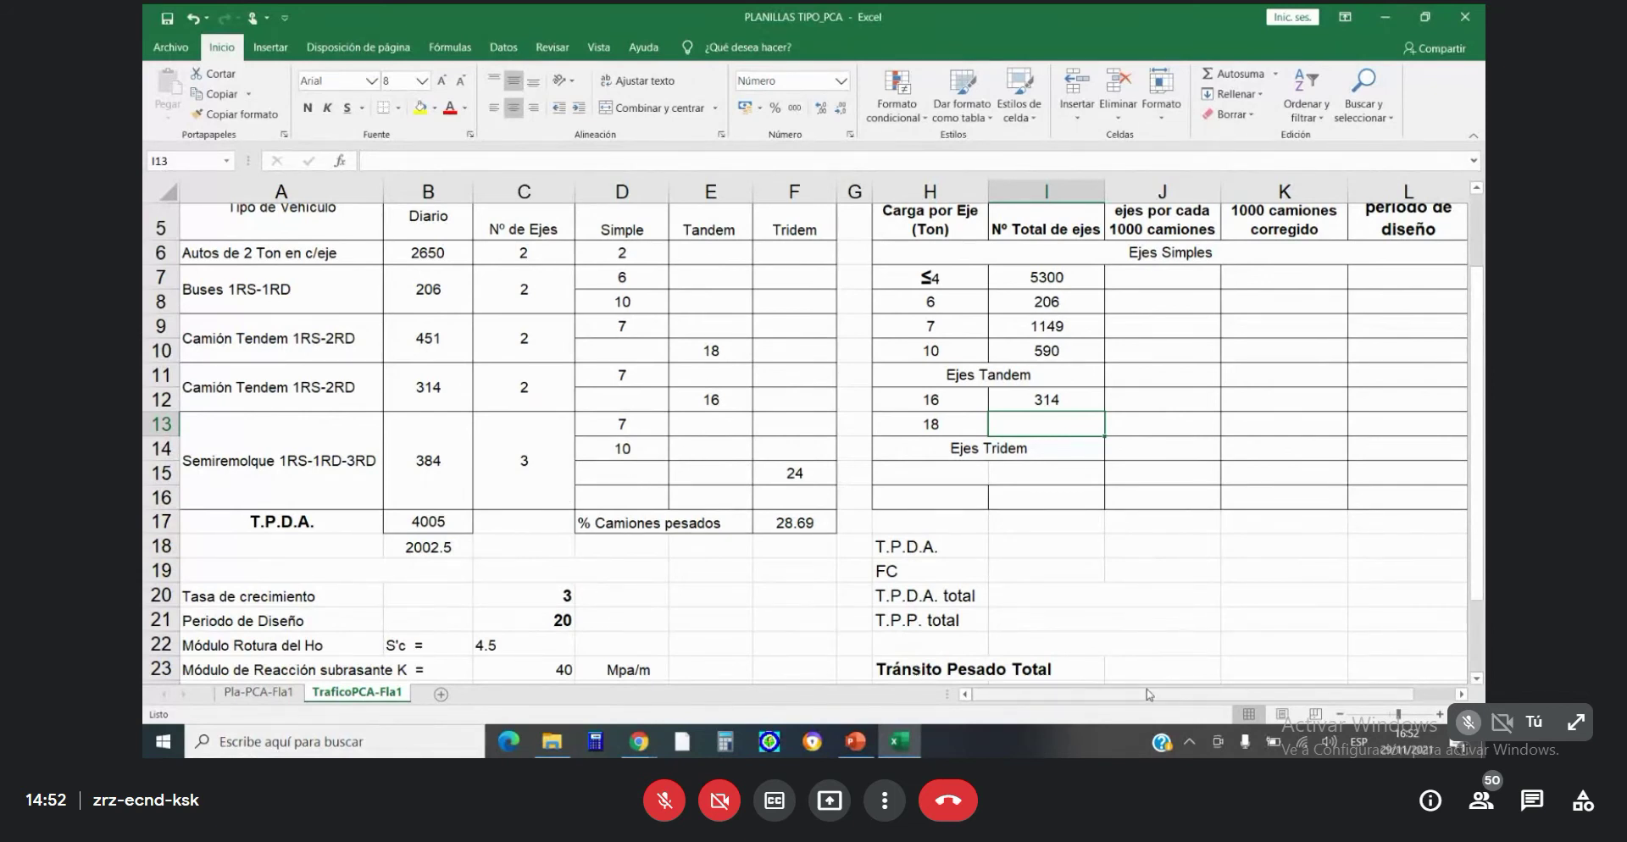
pyautogui.write('451')
pyautogui.press('Return')
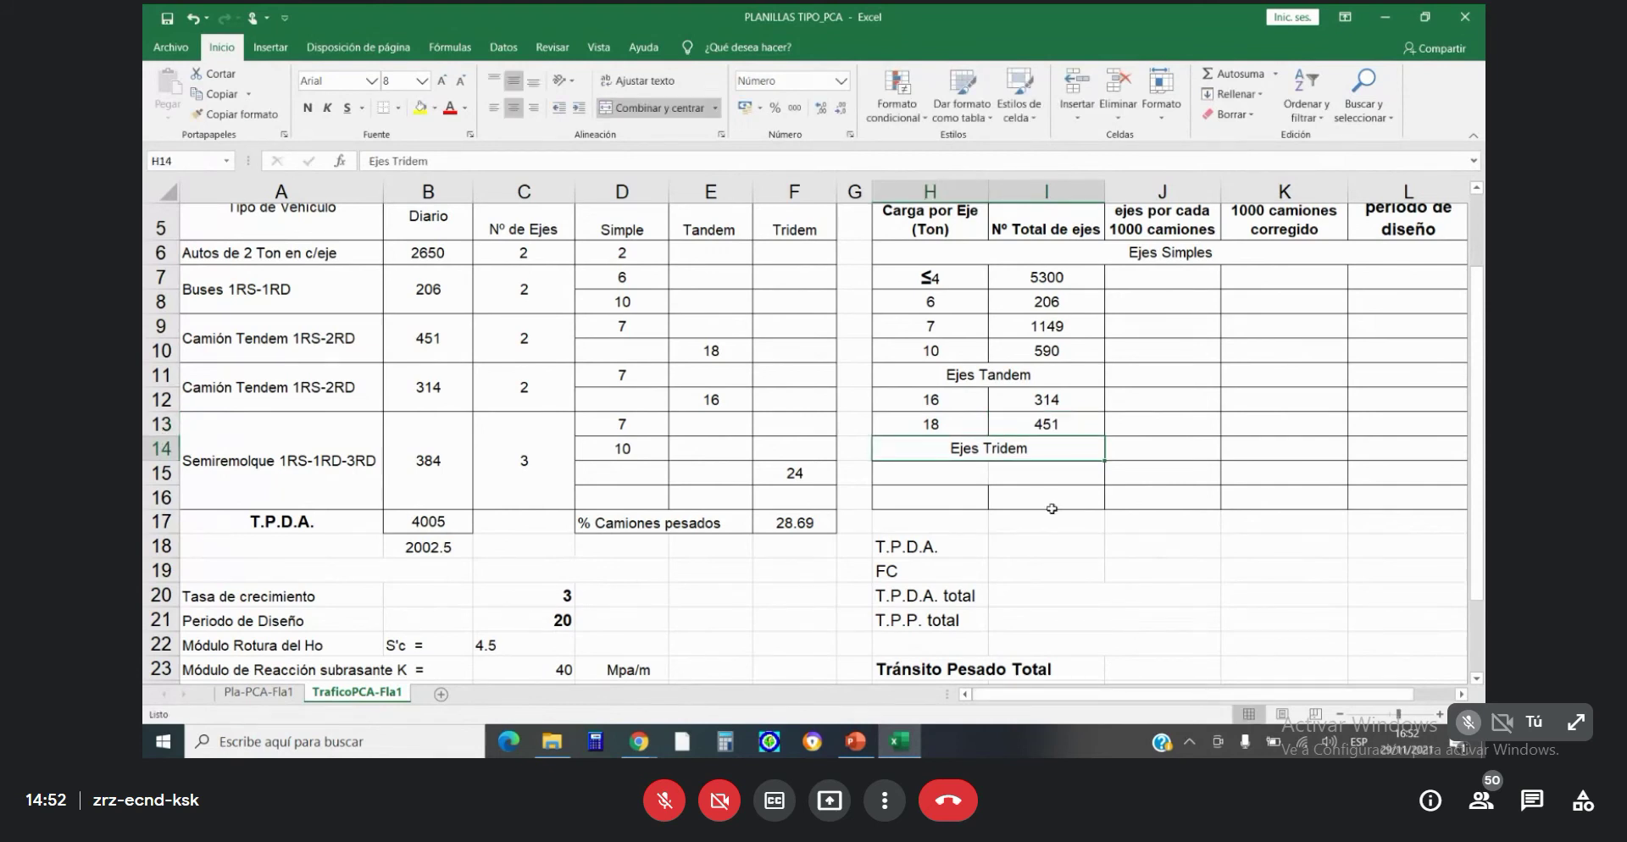
# Add the 24 ton tridem load in H15 with 384 as its total number of axles in I15.
pyautogui.click(932, 466)
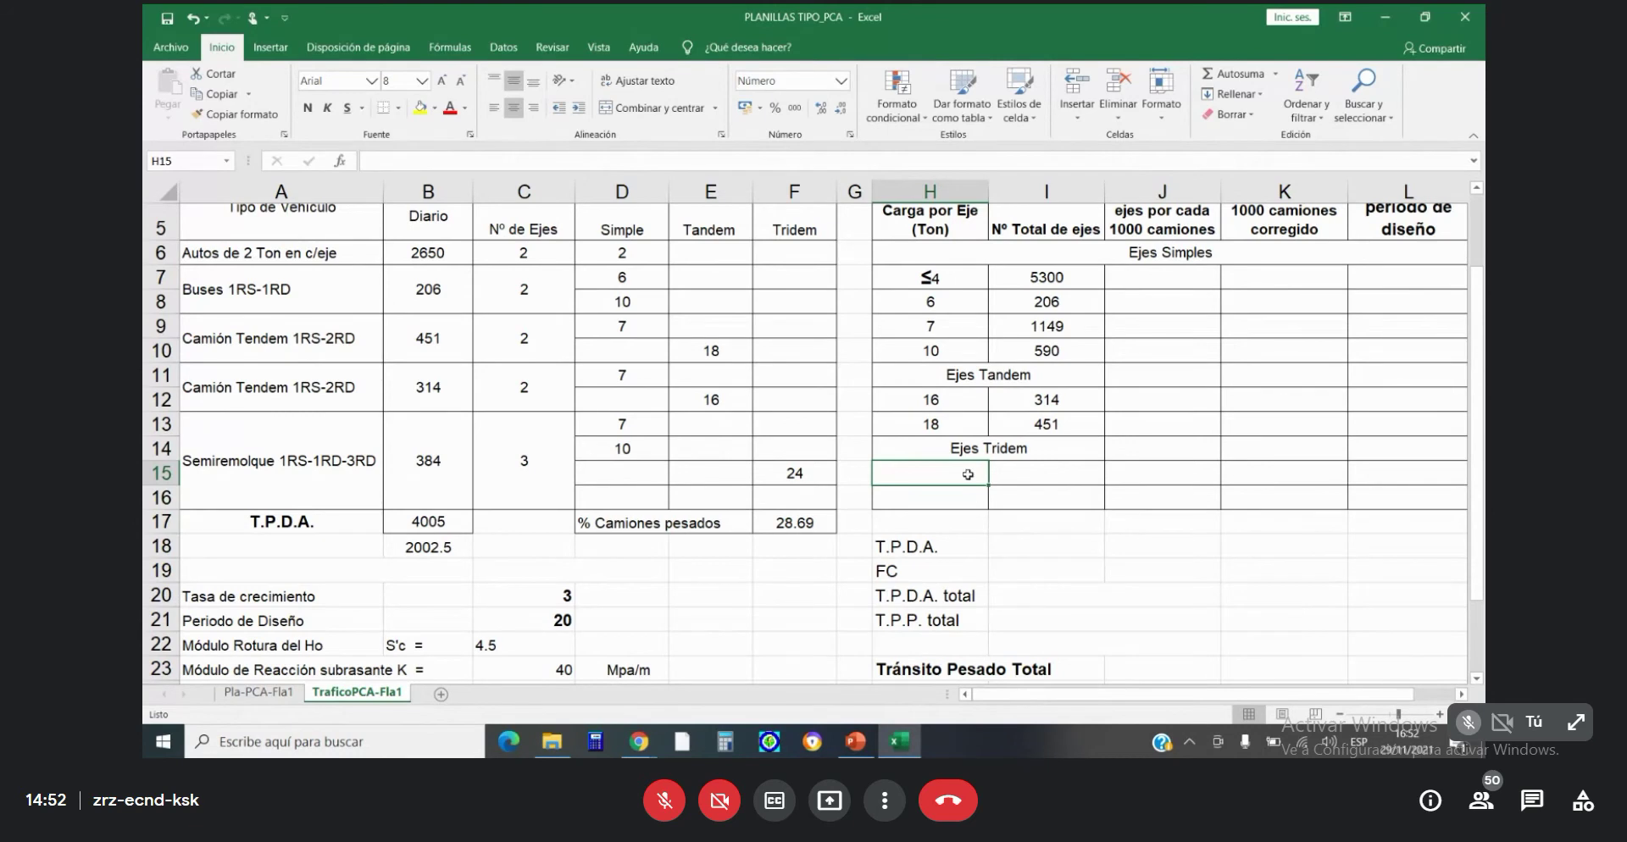
pyautogui.write('24')
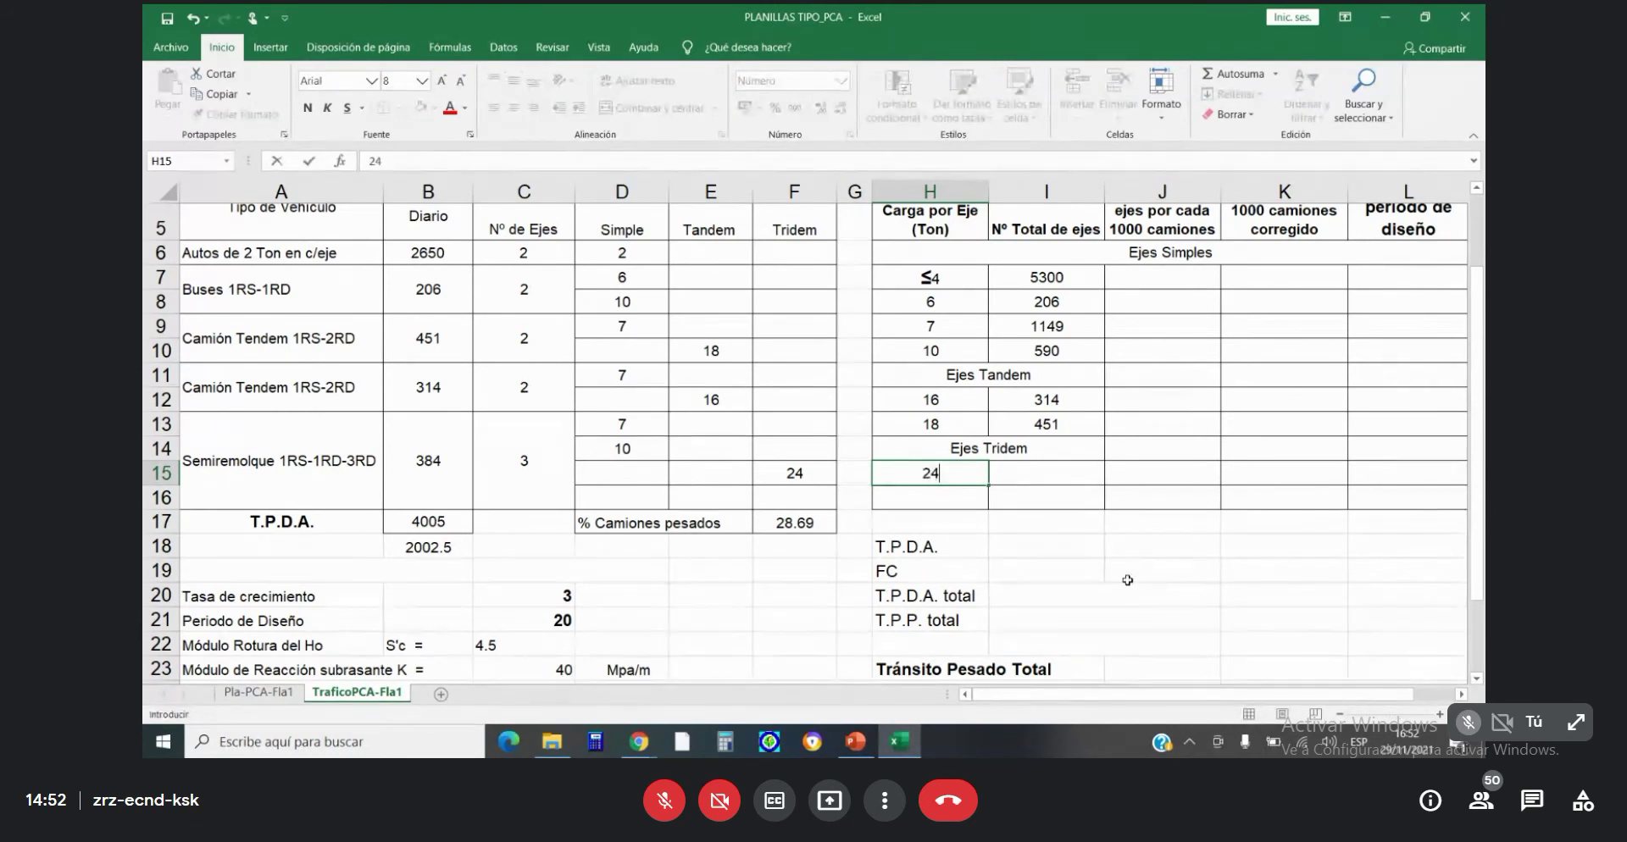
pyautogui.press('Return')
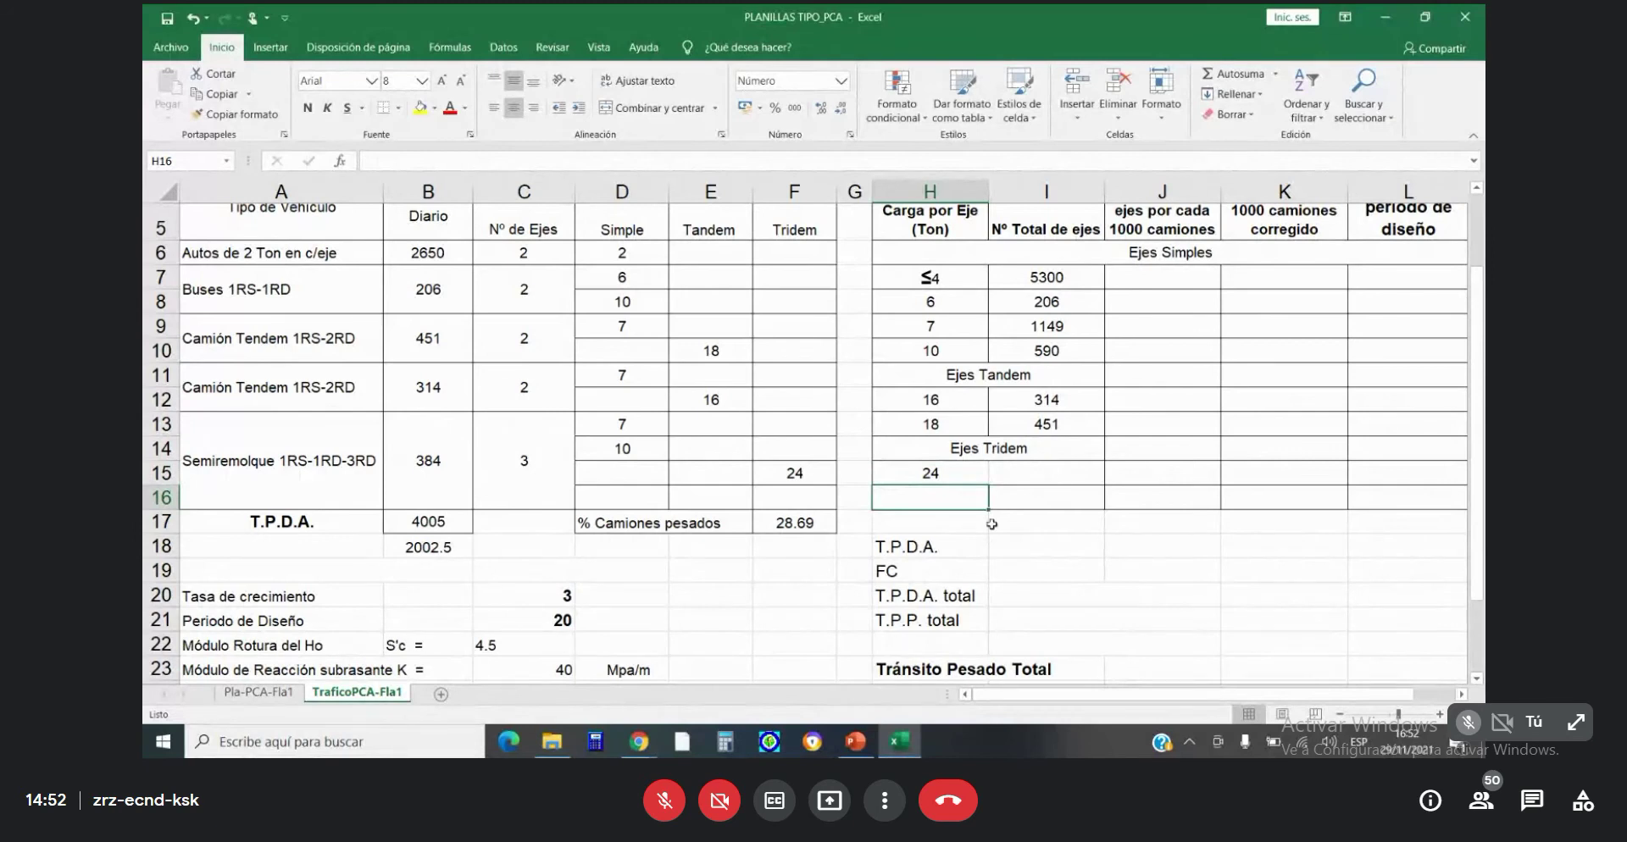
pyautogui.click(1075, 473)
pyautogui.write('384')
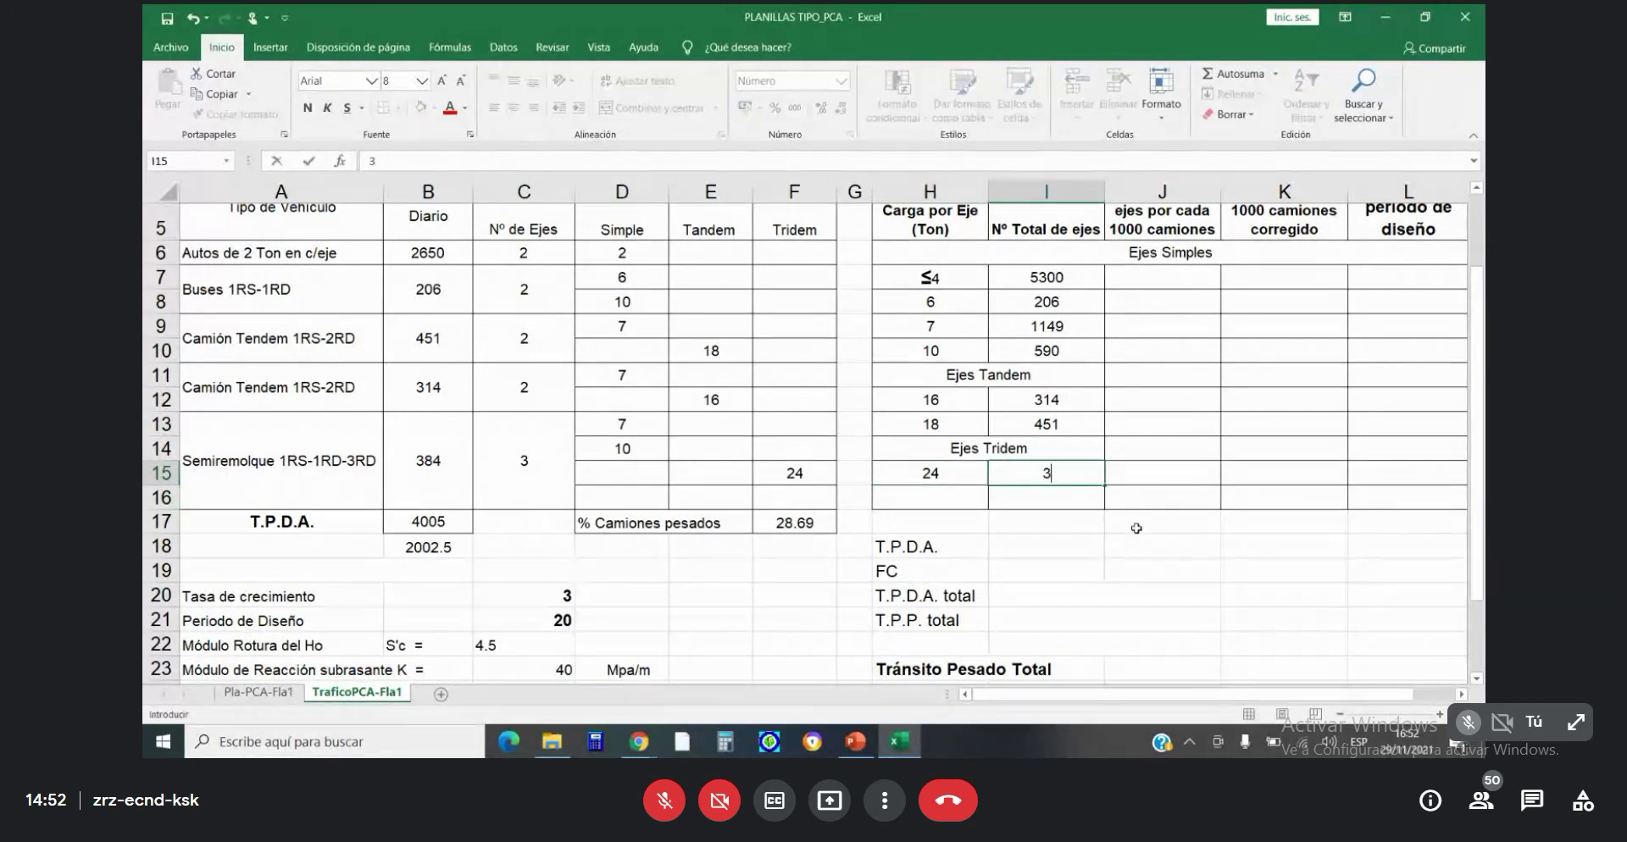
pyautogui.press('Return')
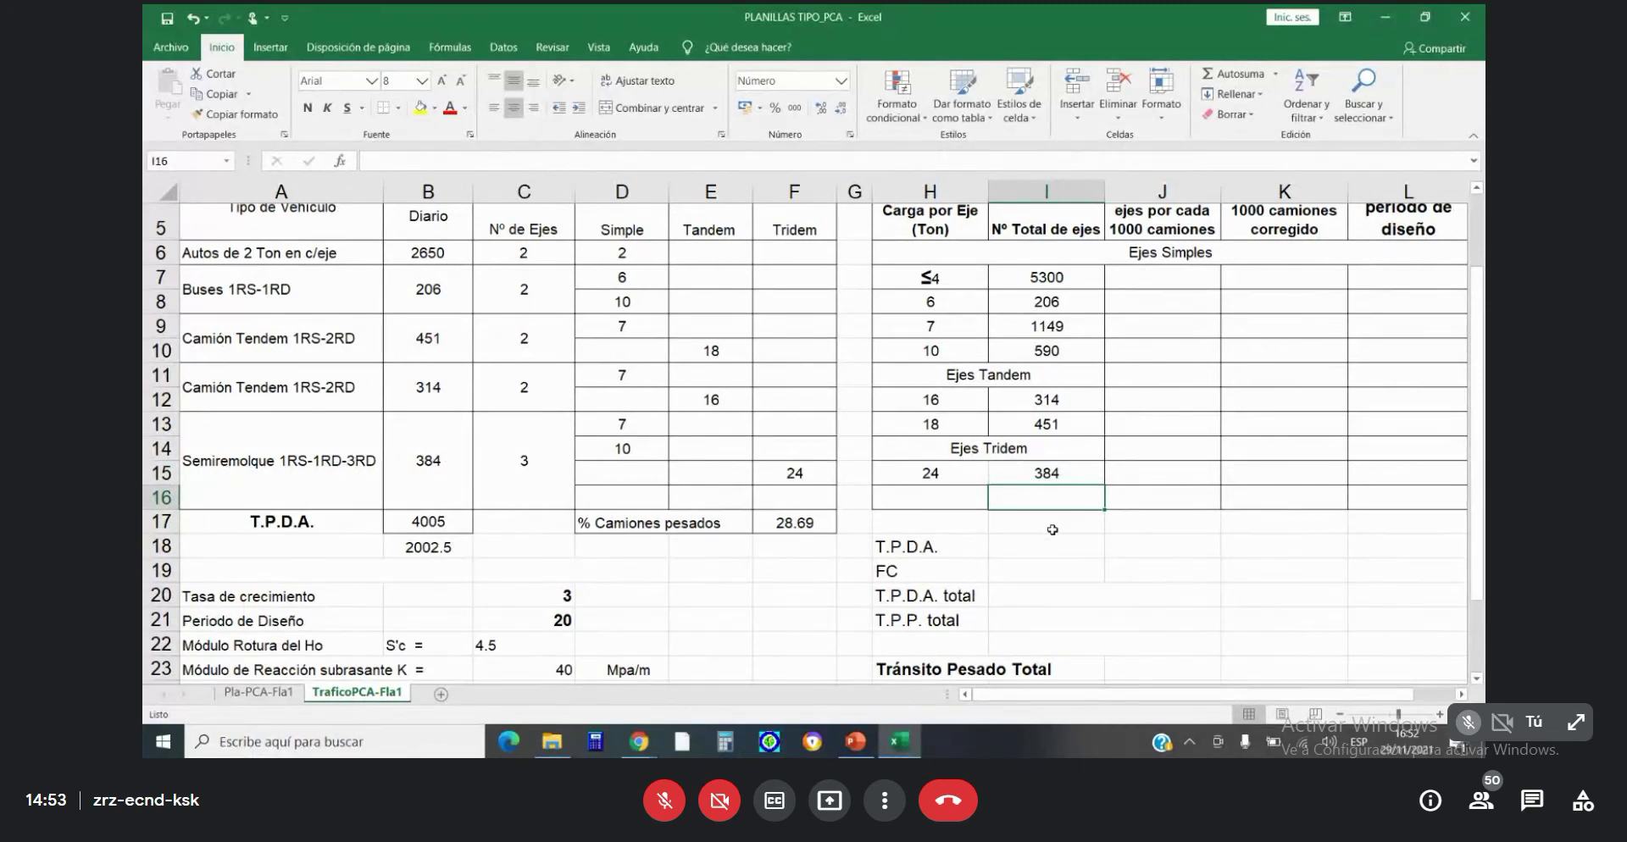
pyautogui.press('Down')
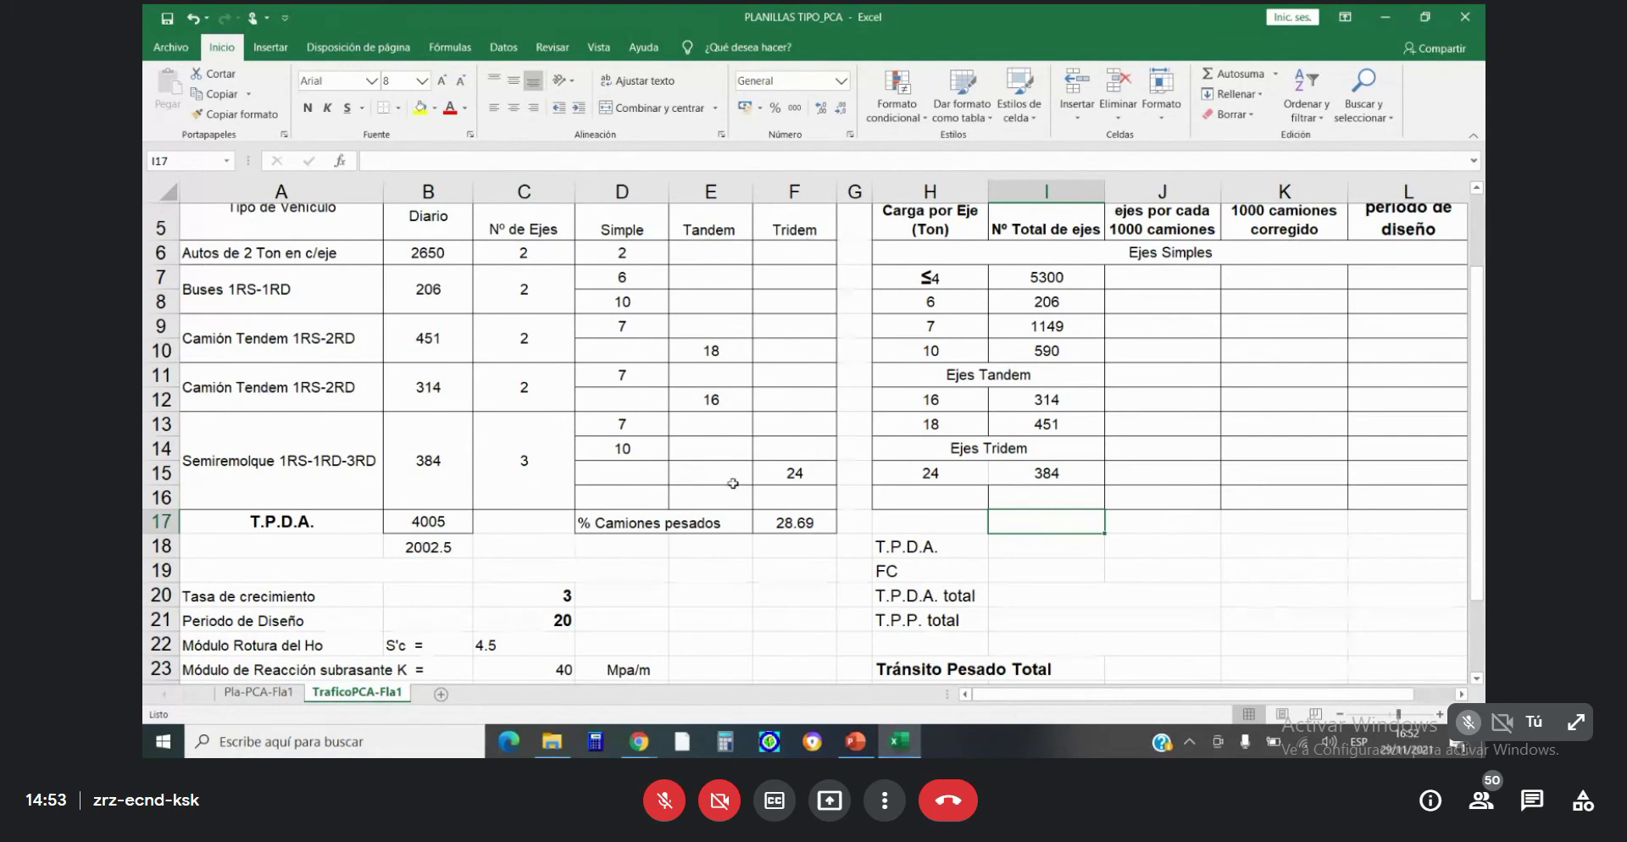
# Add an 8 ton load below the 24 ton tridem load in H16, with 1152 total axles in I16.
pyautogui.click(974, 502)
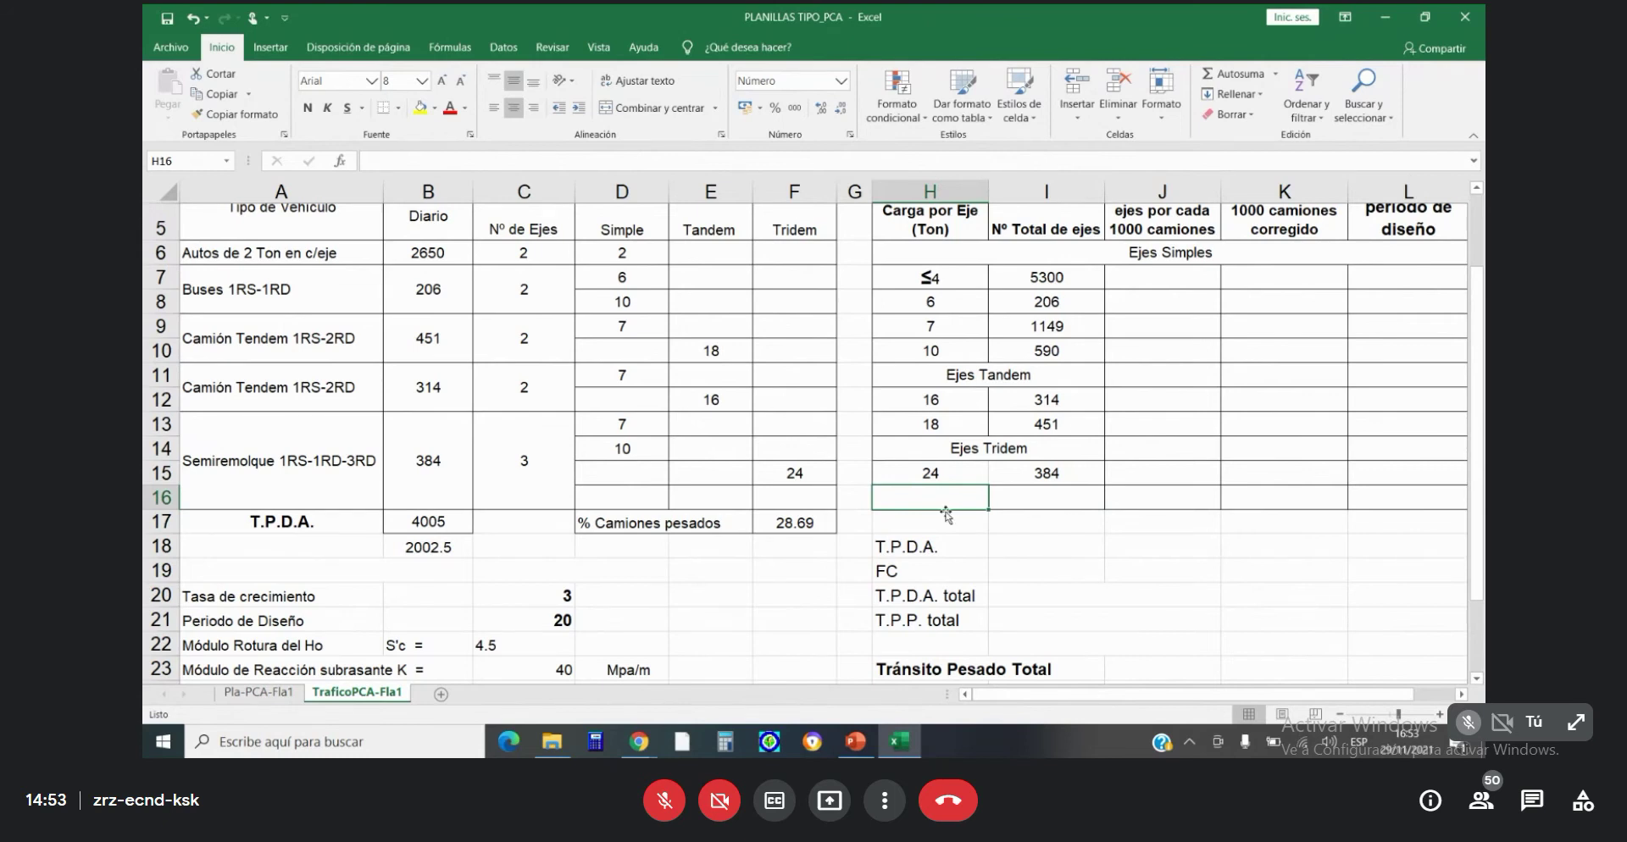
pyautogui.write('8')
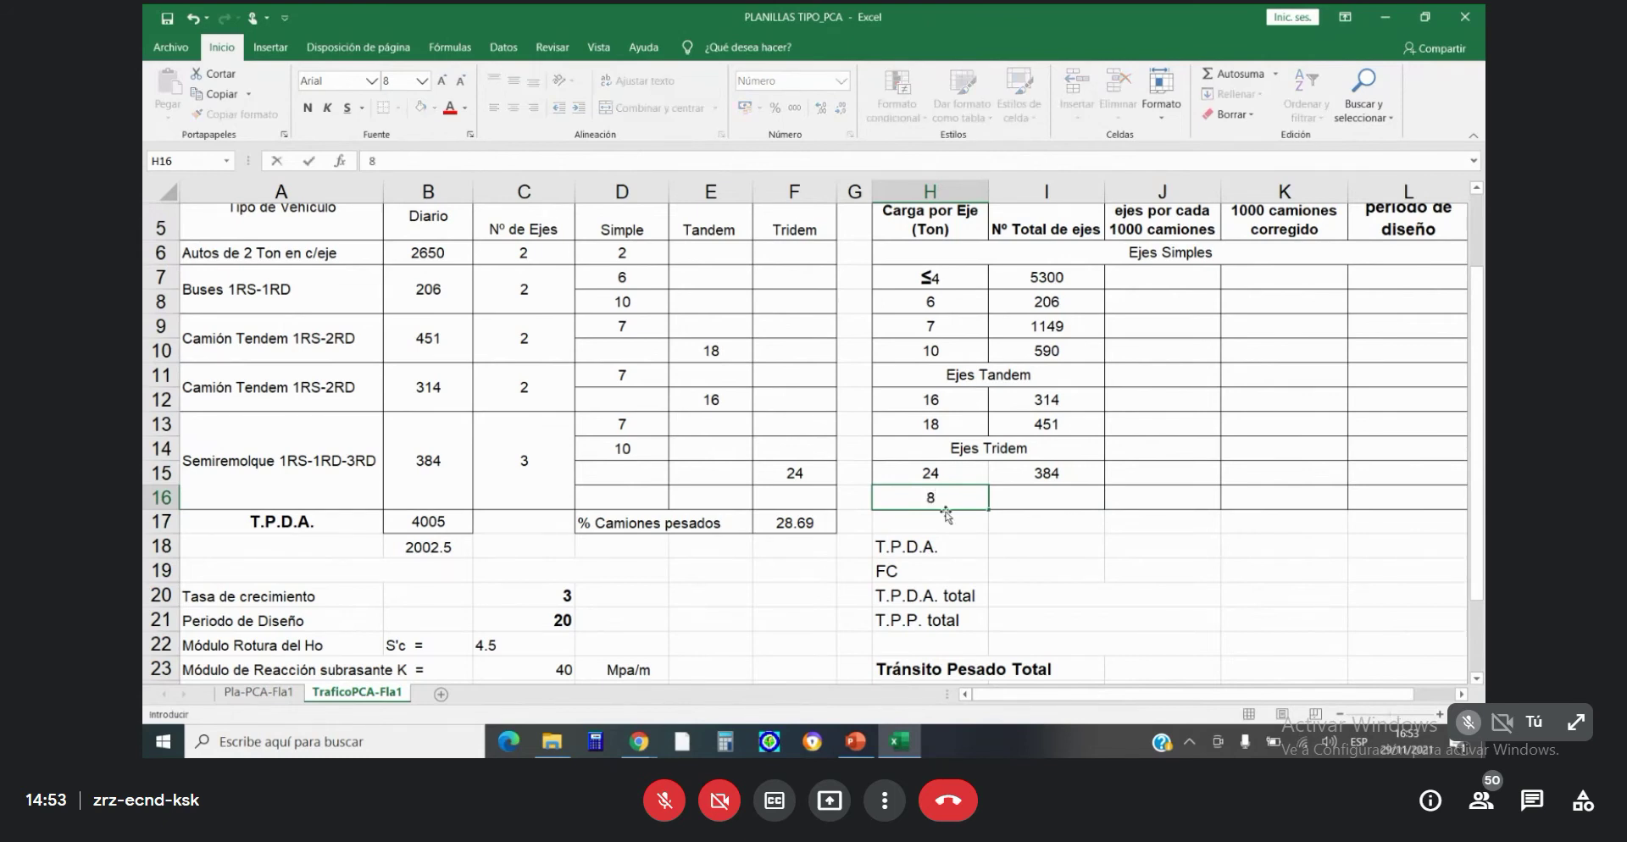
pyautogui.click(1043, 494)
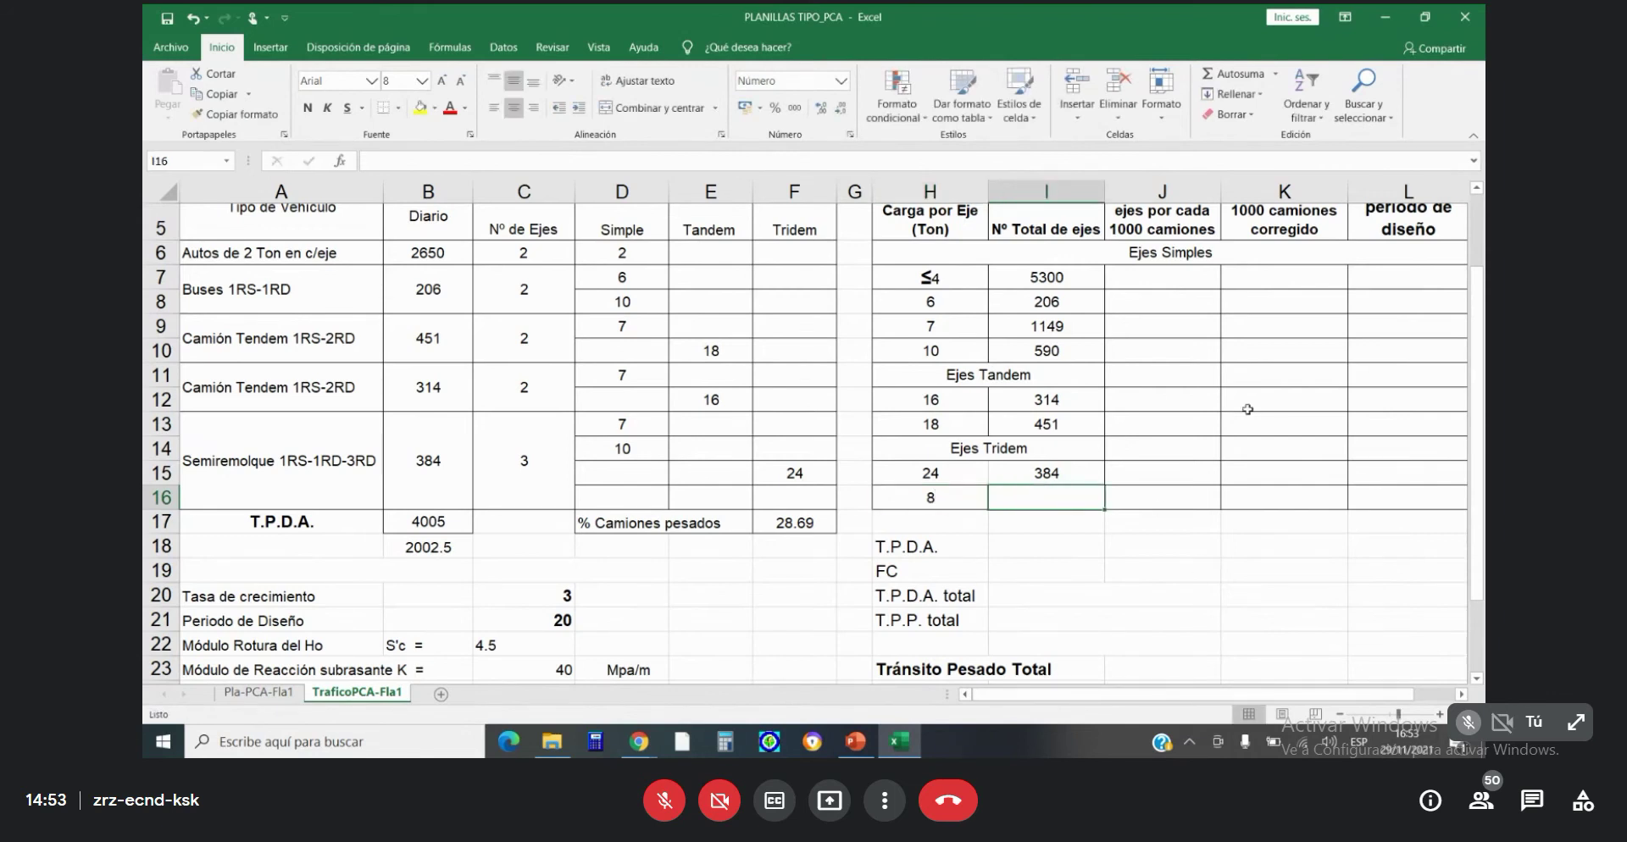
pyautogui.click(1053, 521)
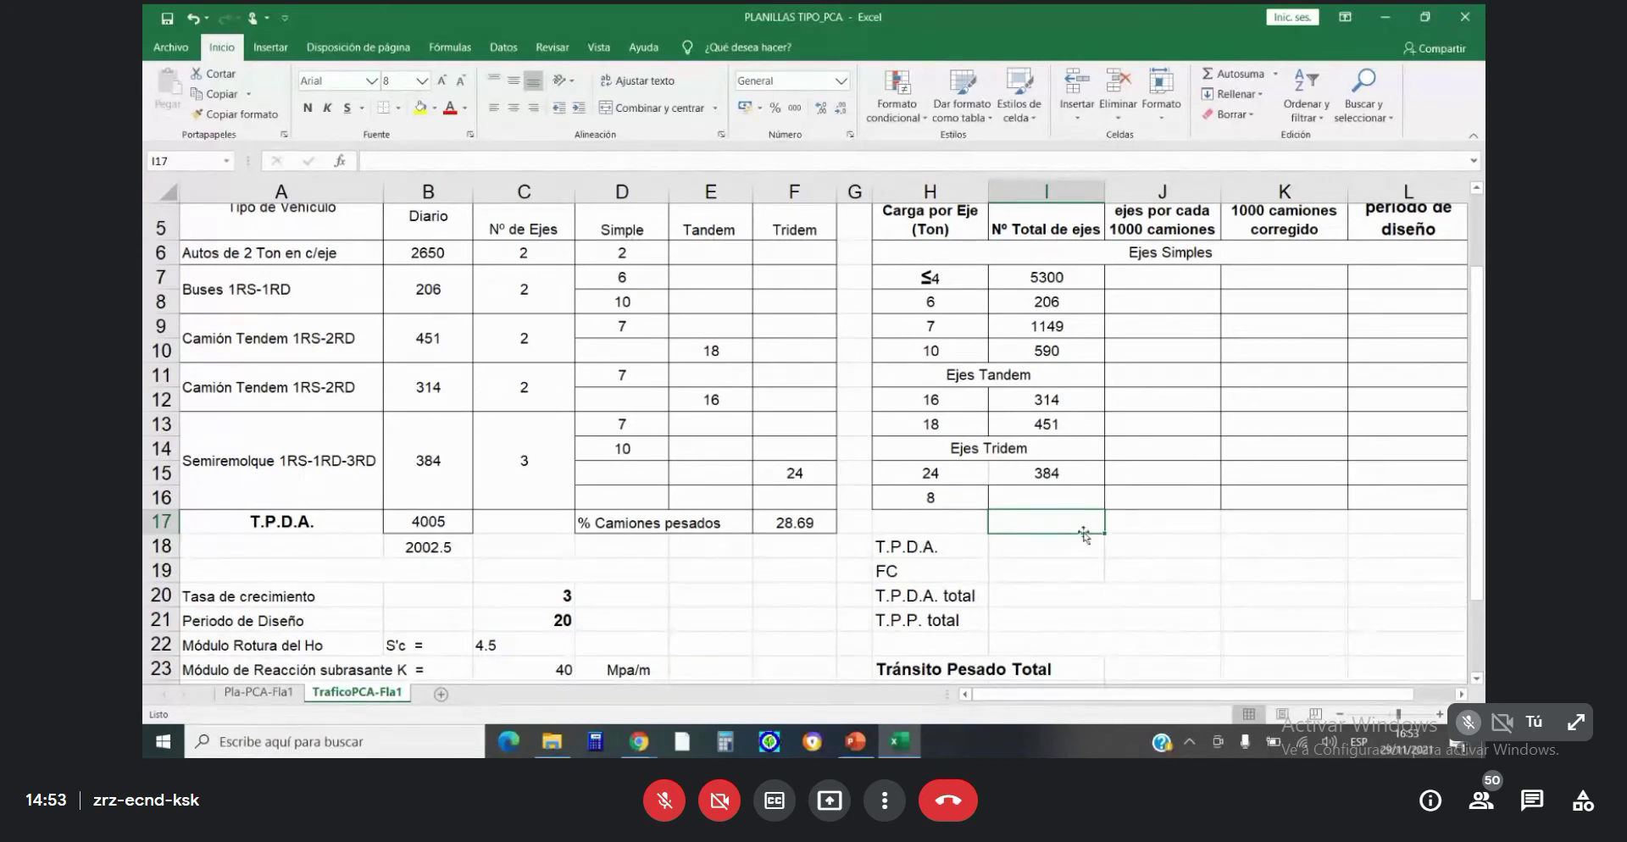
pyautogui.click(1041, 505)
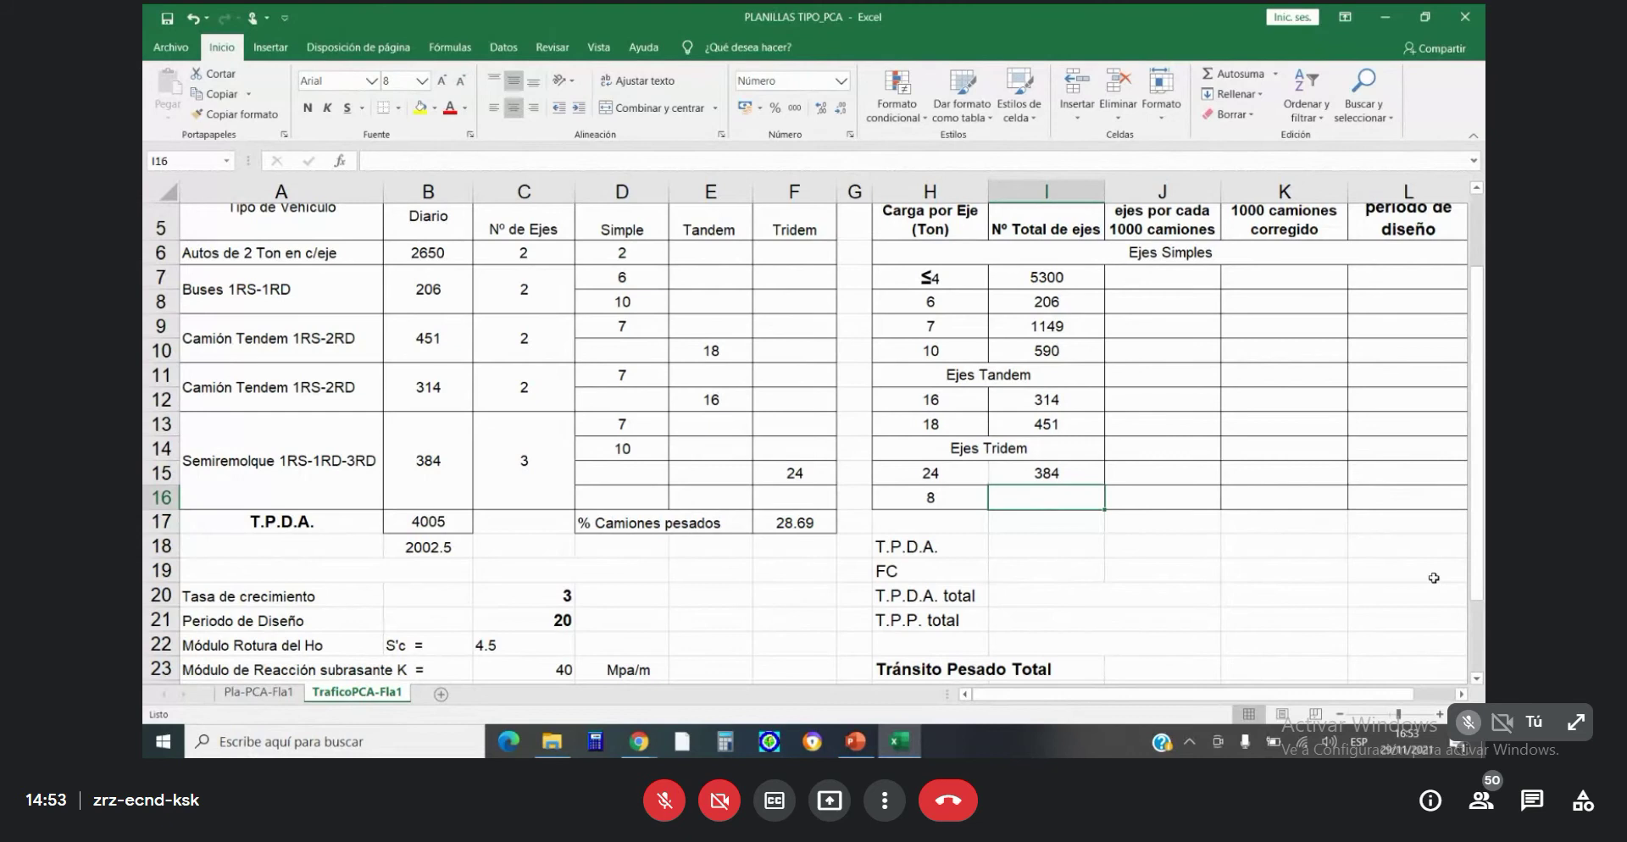
pyautogui.write('1151')
pyautogui.press('BackSpace')
pyautogui.write('2')
pyautogui.press('Return')
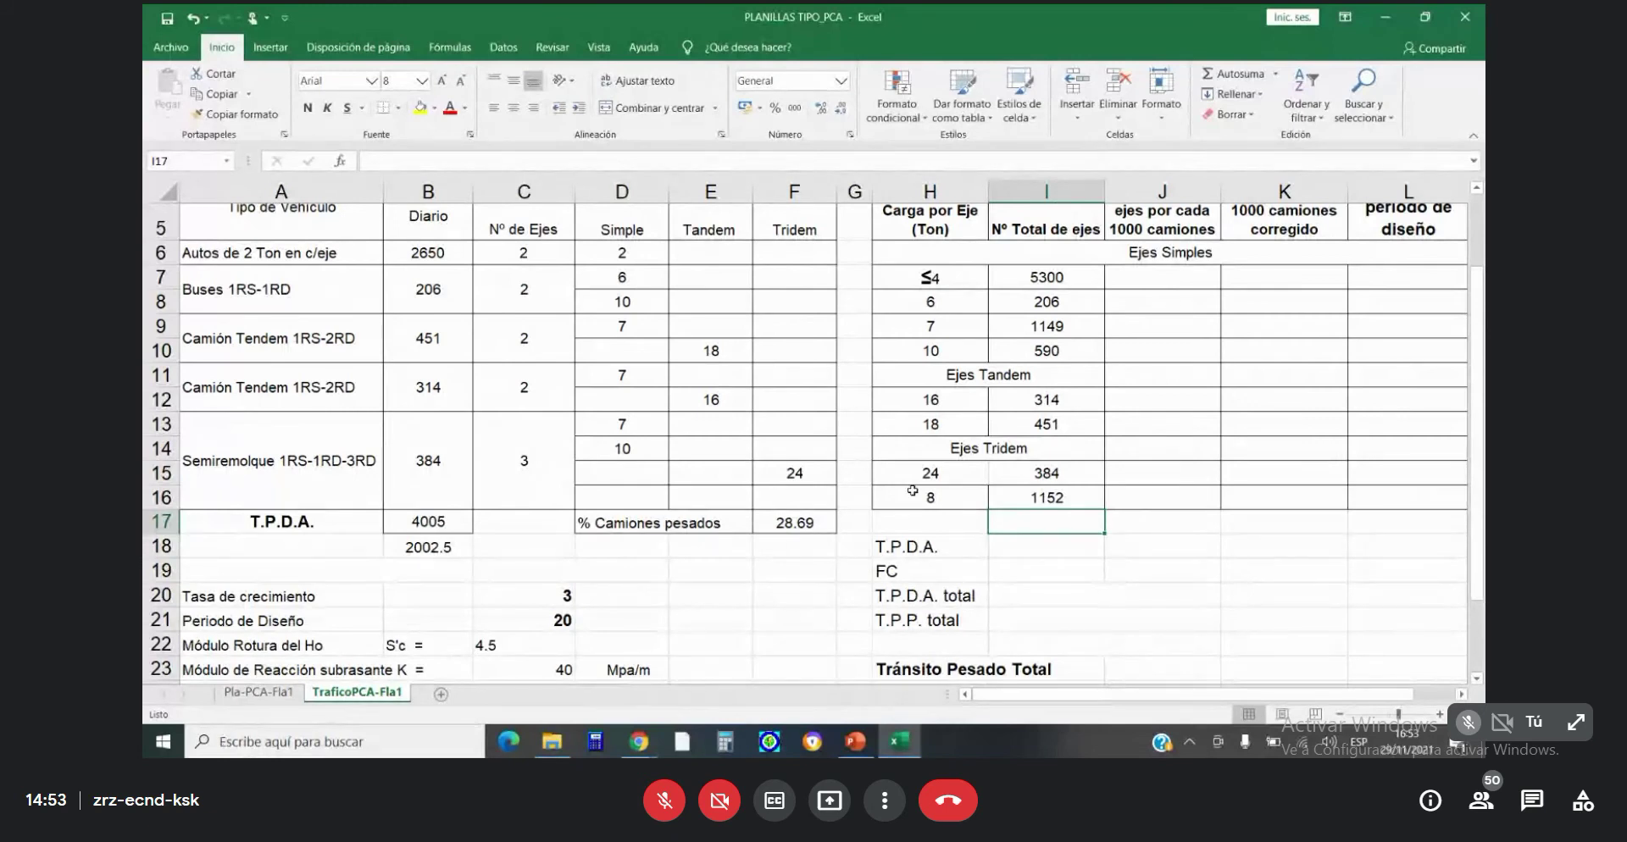
# Highlight the 1152 axle count in I16 with a light orange fill.
pyautogui.press('Up')
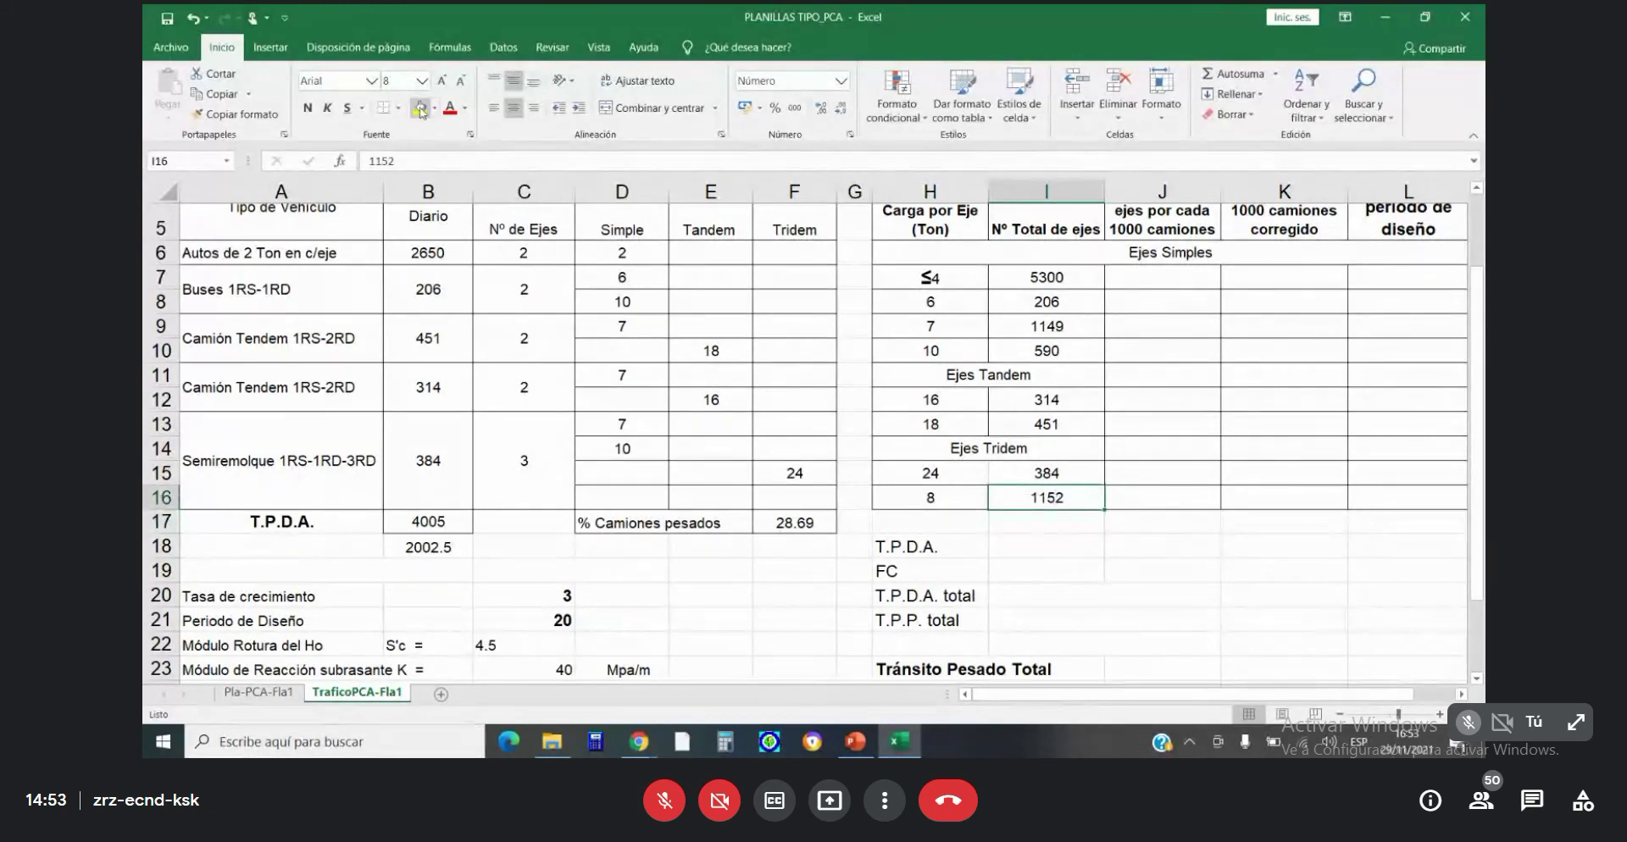
pyautogui.click(436, 109)
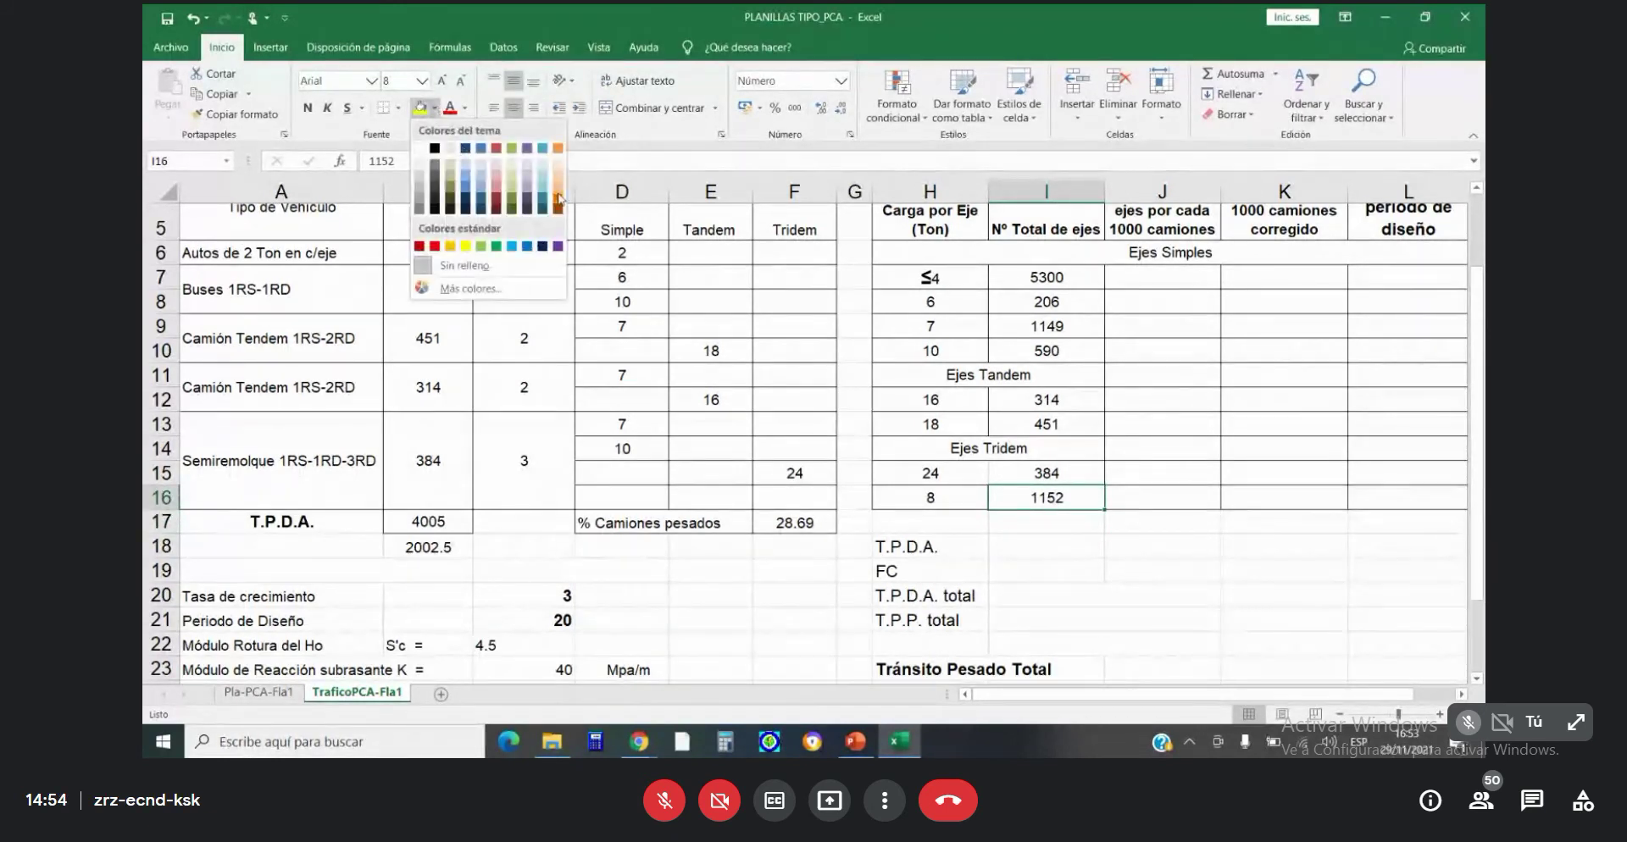
pyautogui.click(559, 197)
pyautogui.click(1177, 577)
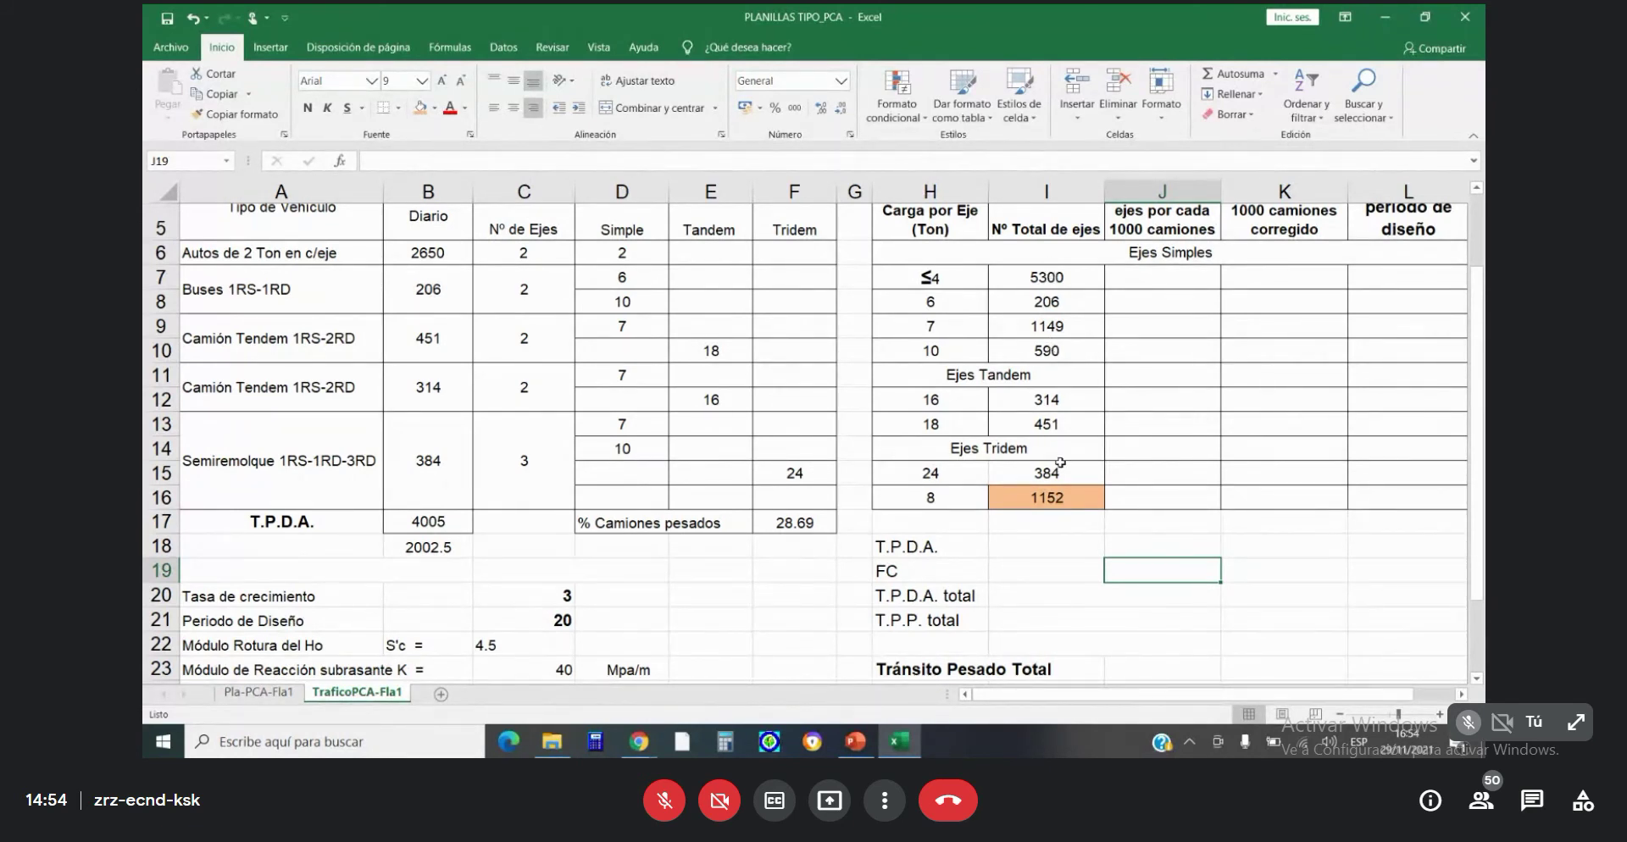
# Enter 8394 as the sum of all axles in I17 and centre it in the cell.
pyautogui.click(1060, 523)
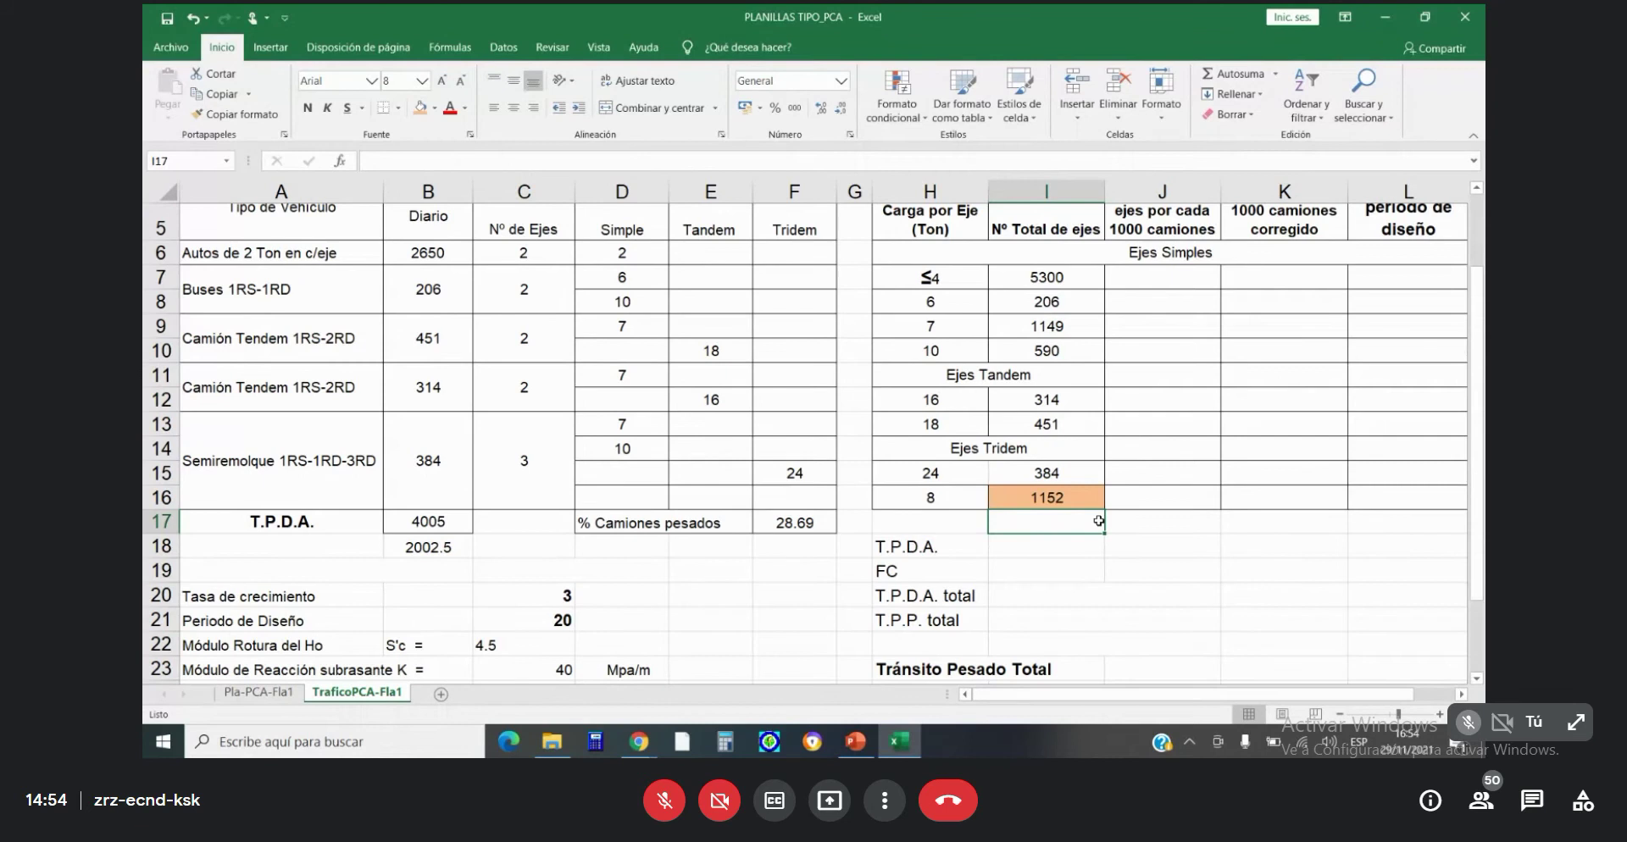
pyautogui.write('8394')
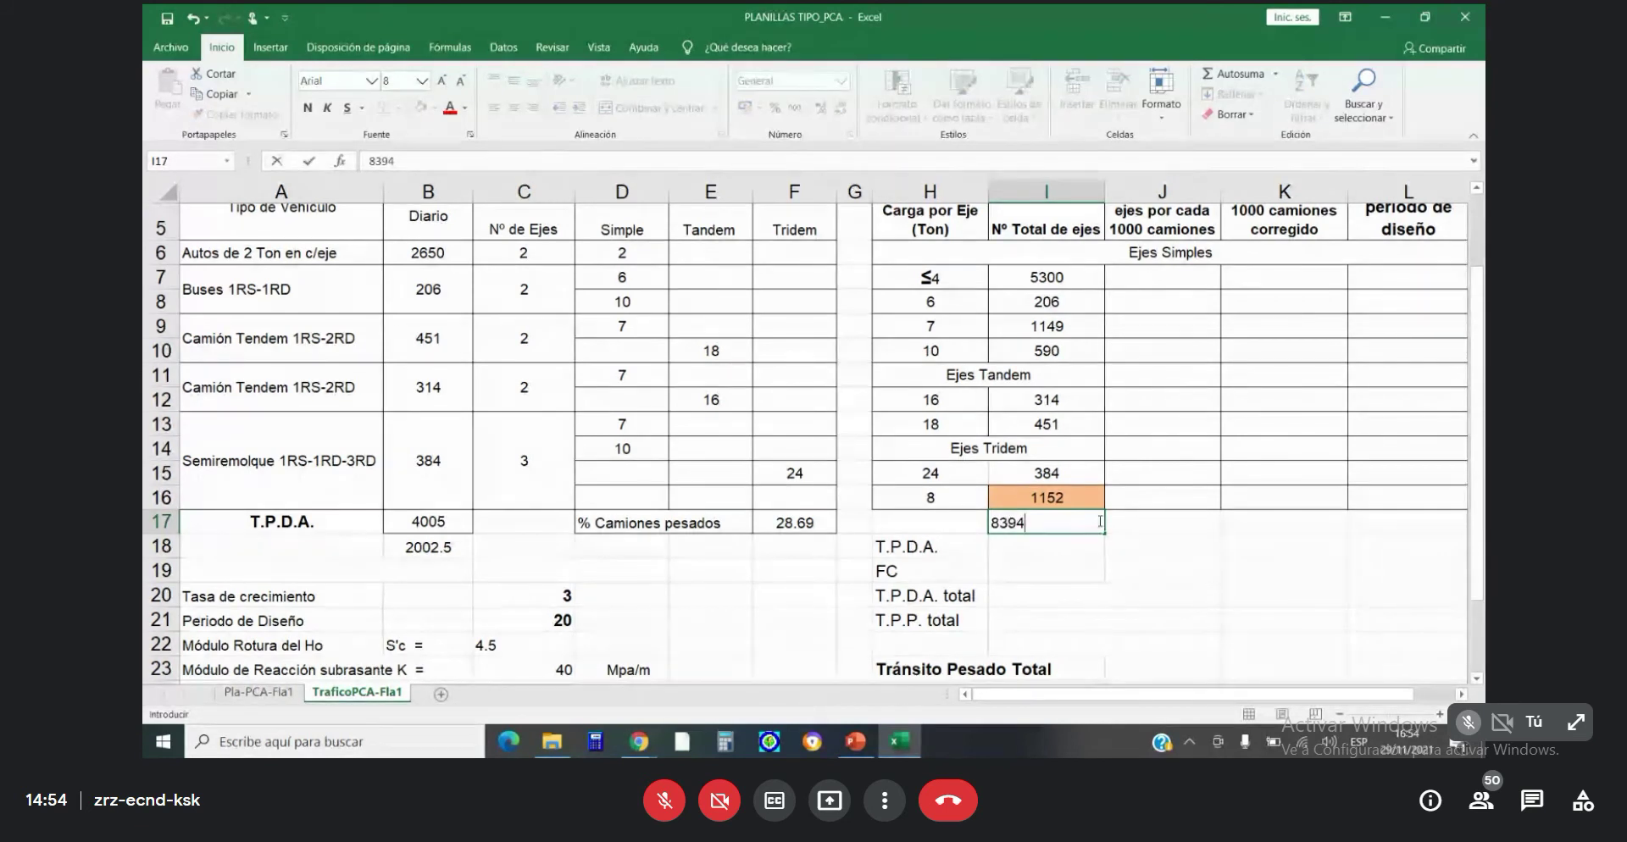
pyautogui.press('Return')
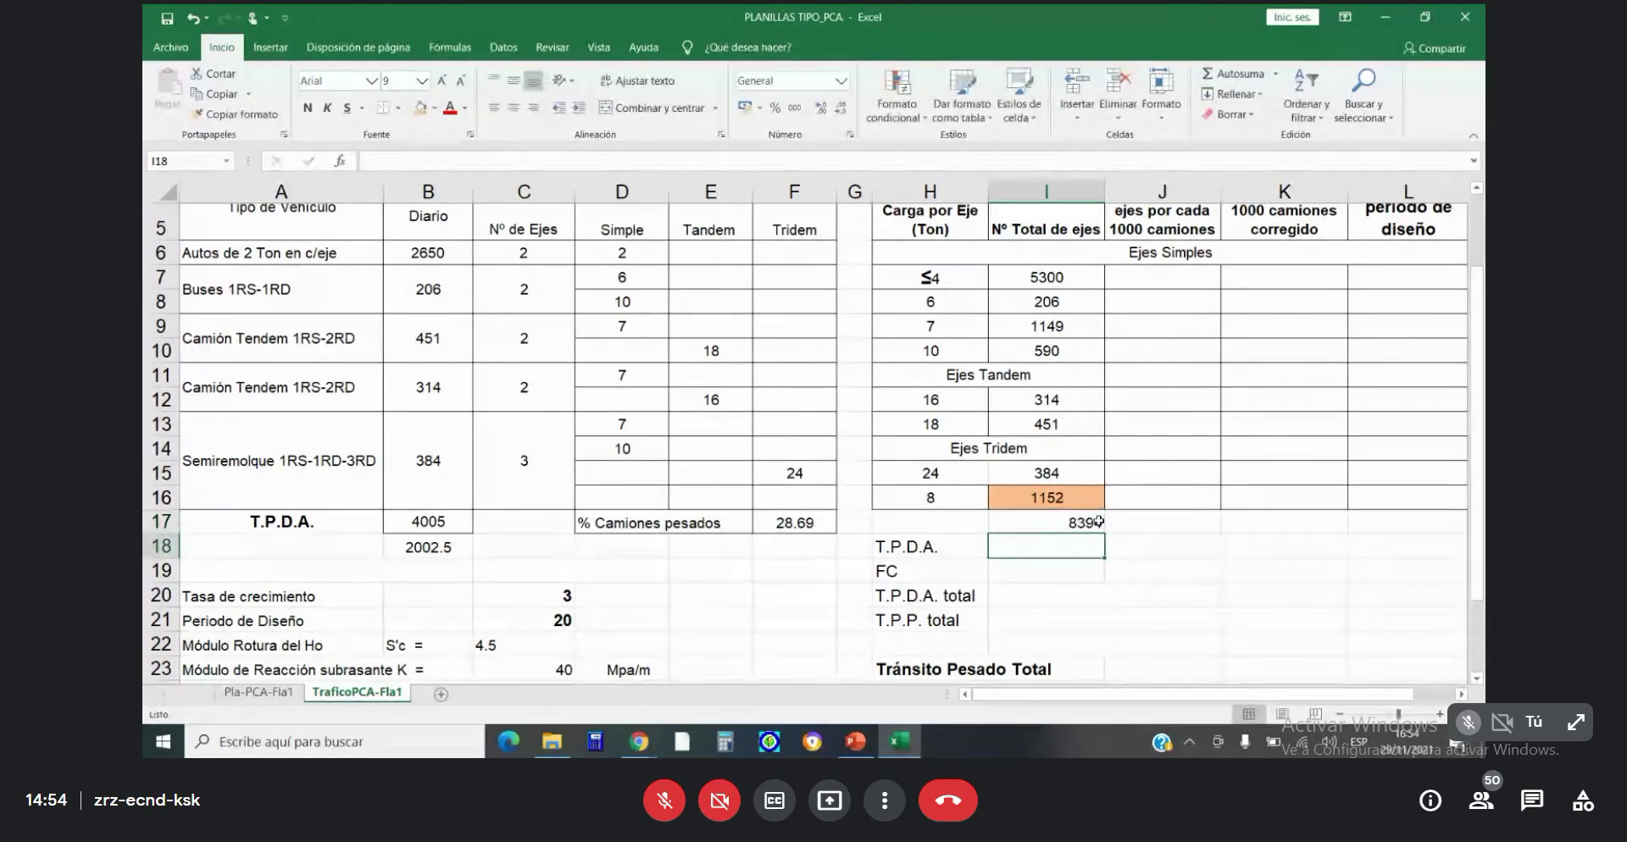
pyautogui.click(1099, 522)
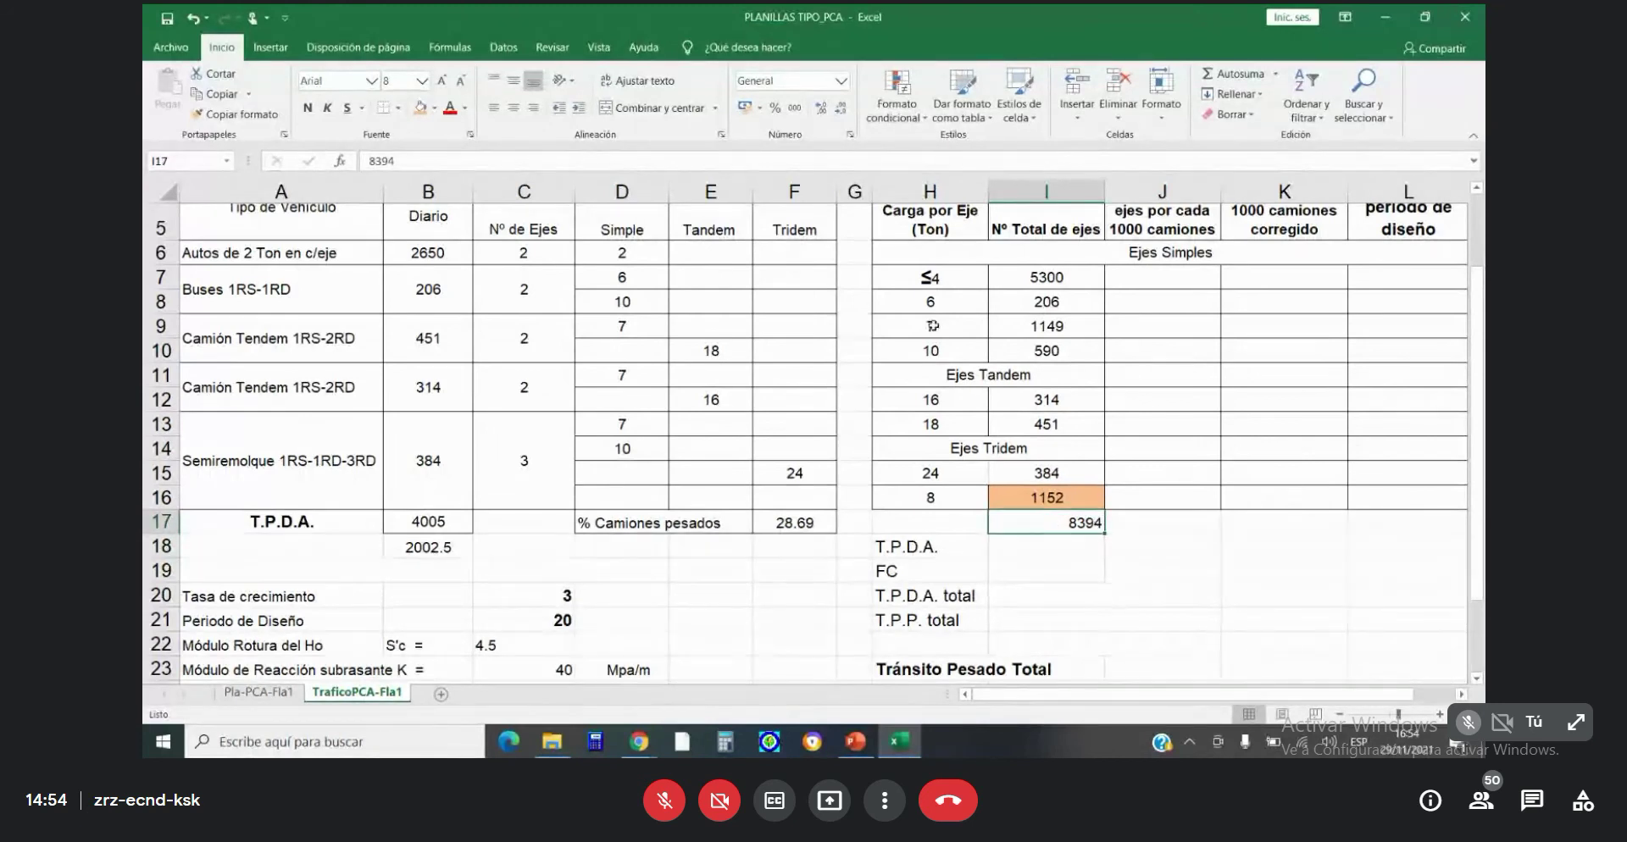
pyautogui.click(516, 109)
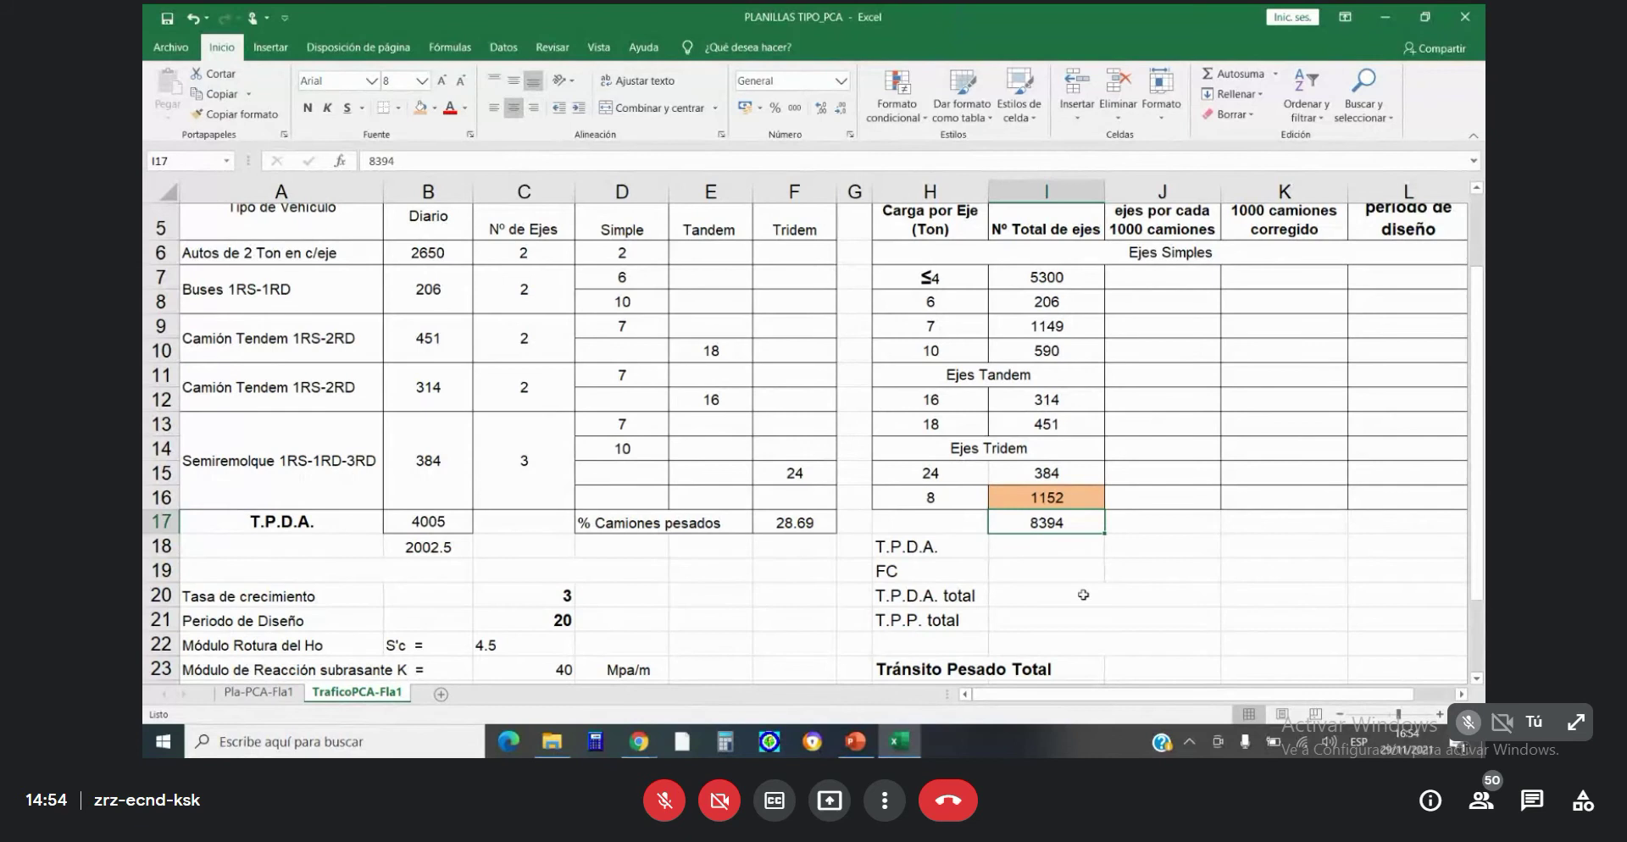
# Note 5300 in J19 and 4005 in K19 beside the FC row.
pyautogui.click(1125, 581)
pyautogui.scroll(-1, 923, 566)
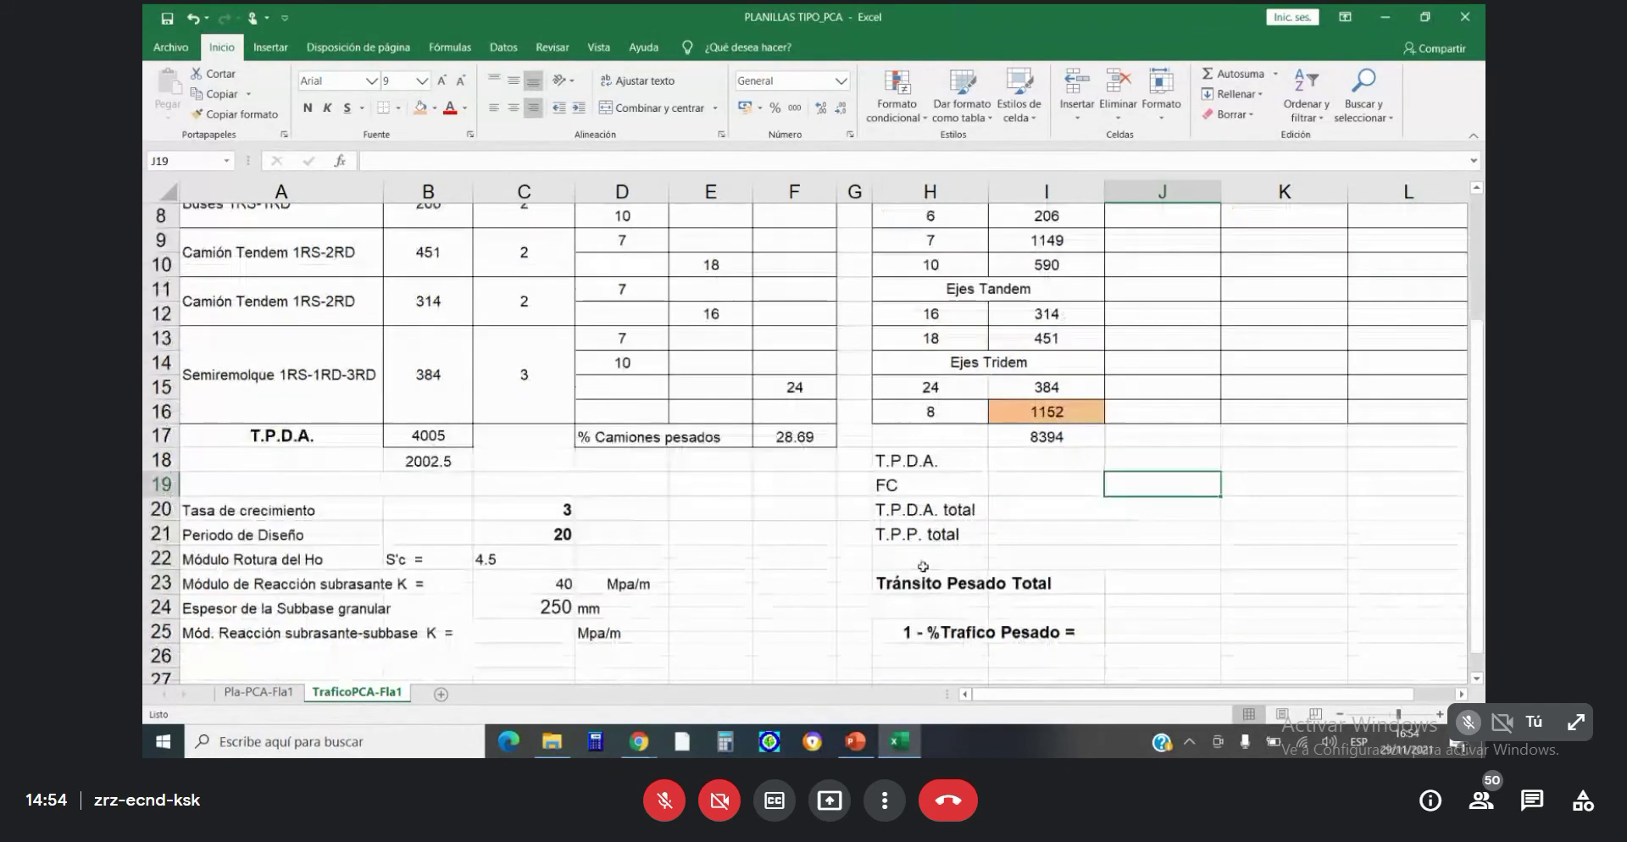
pyautogui.scroll(2, 922, 566)
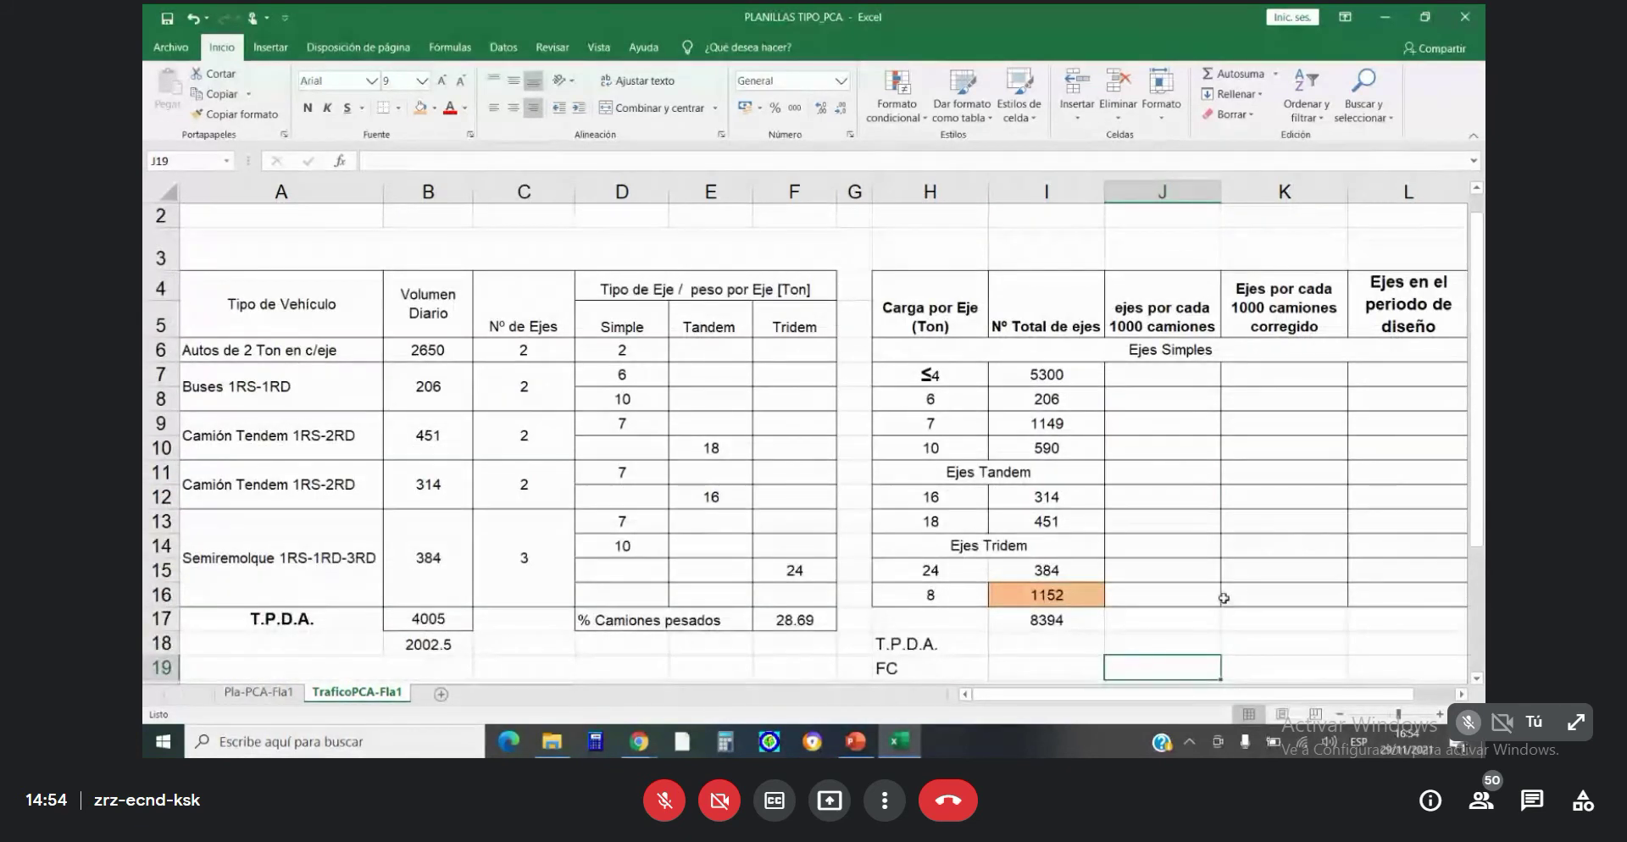
pyautogui.scroll(-1, 1223, 598)
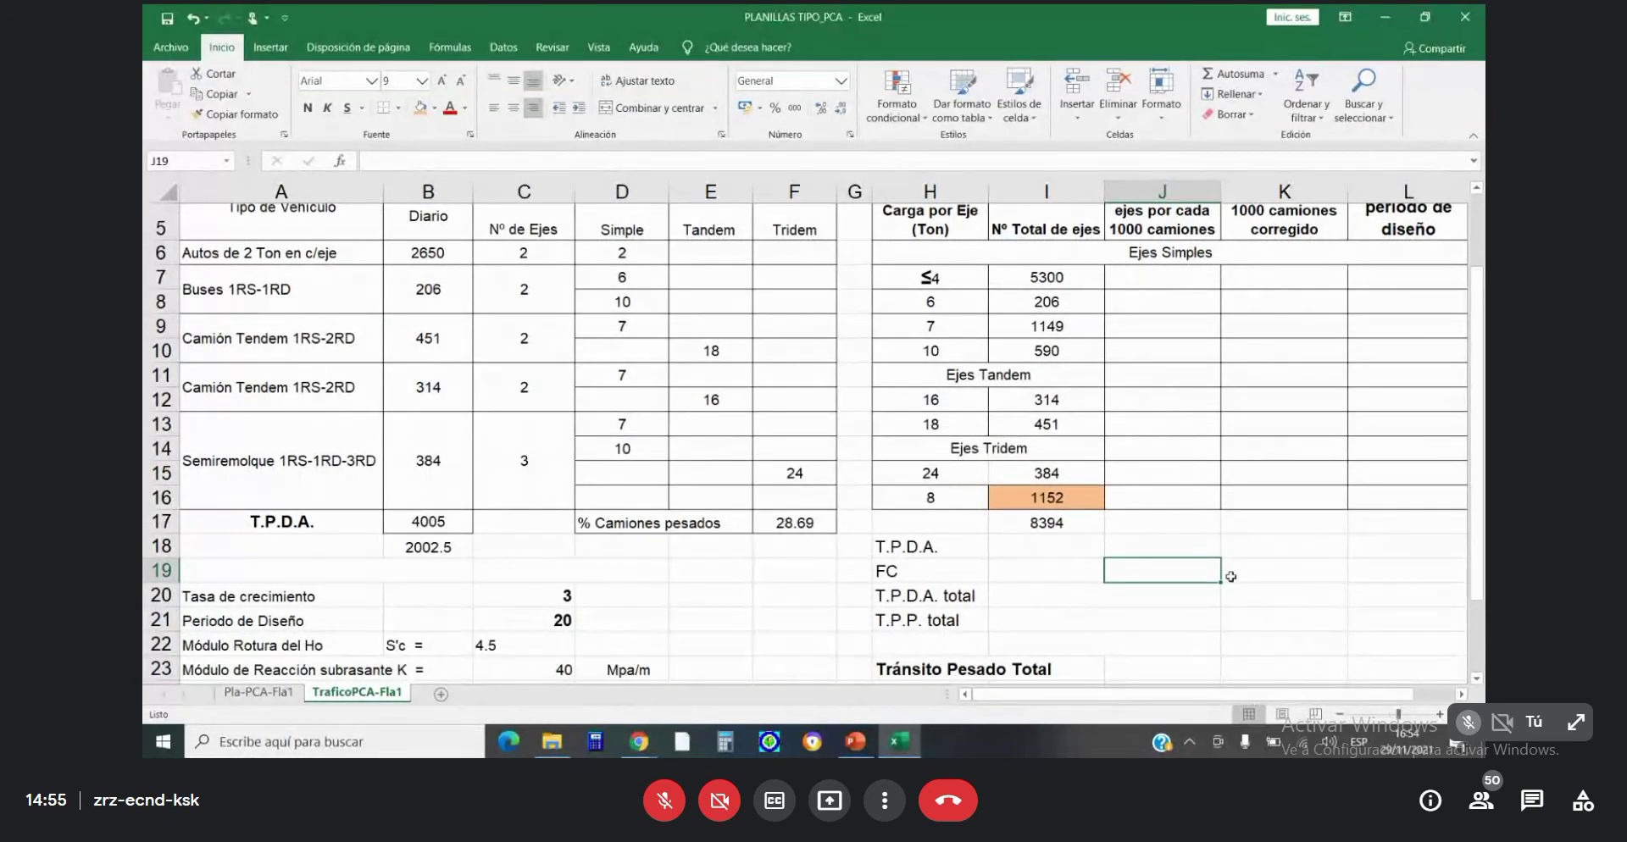
pyautogui.write('5300')
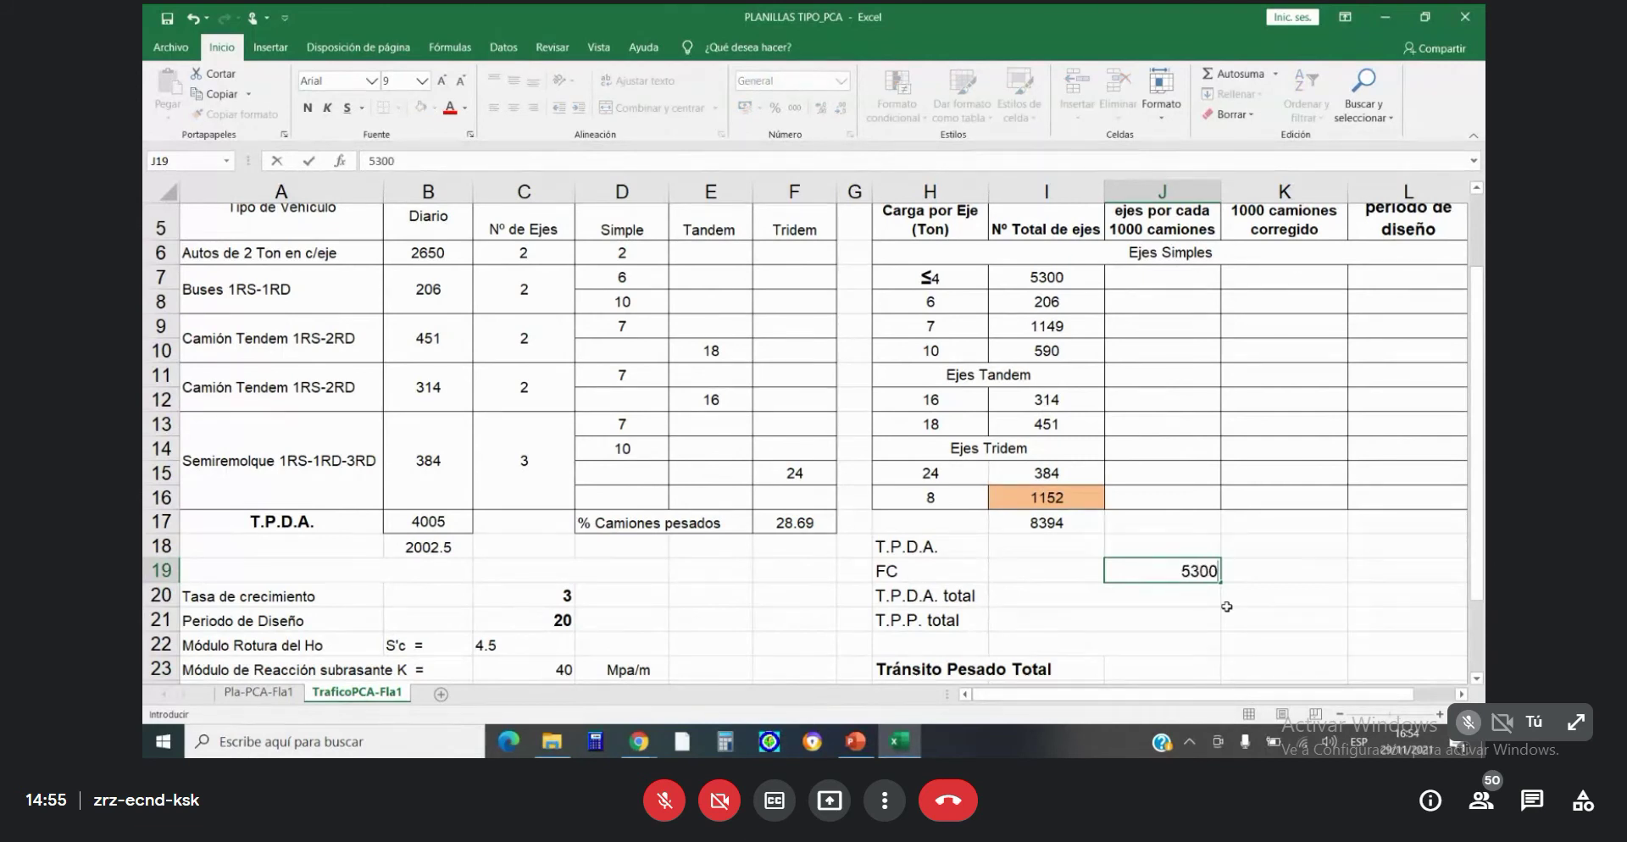
pyautogui.press('Tab')
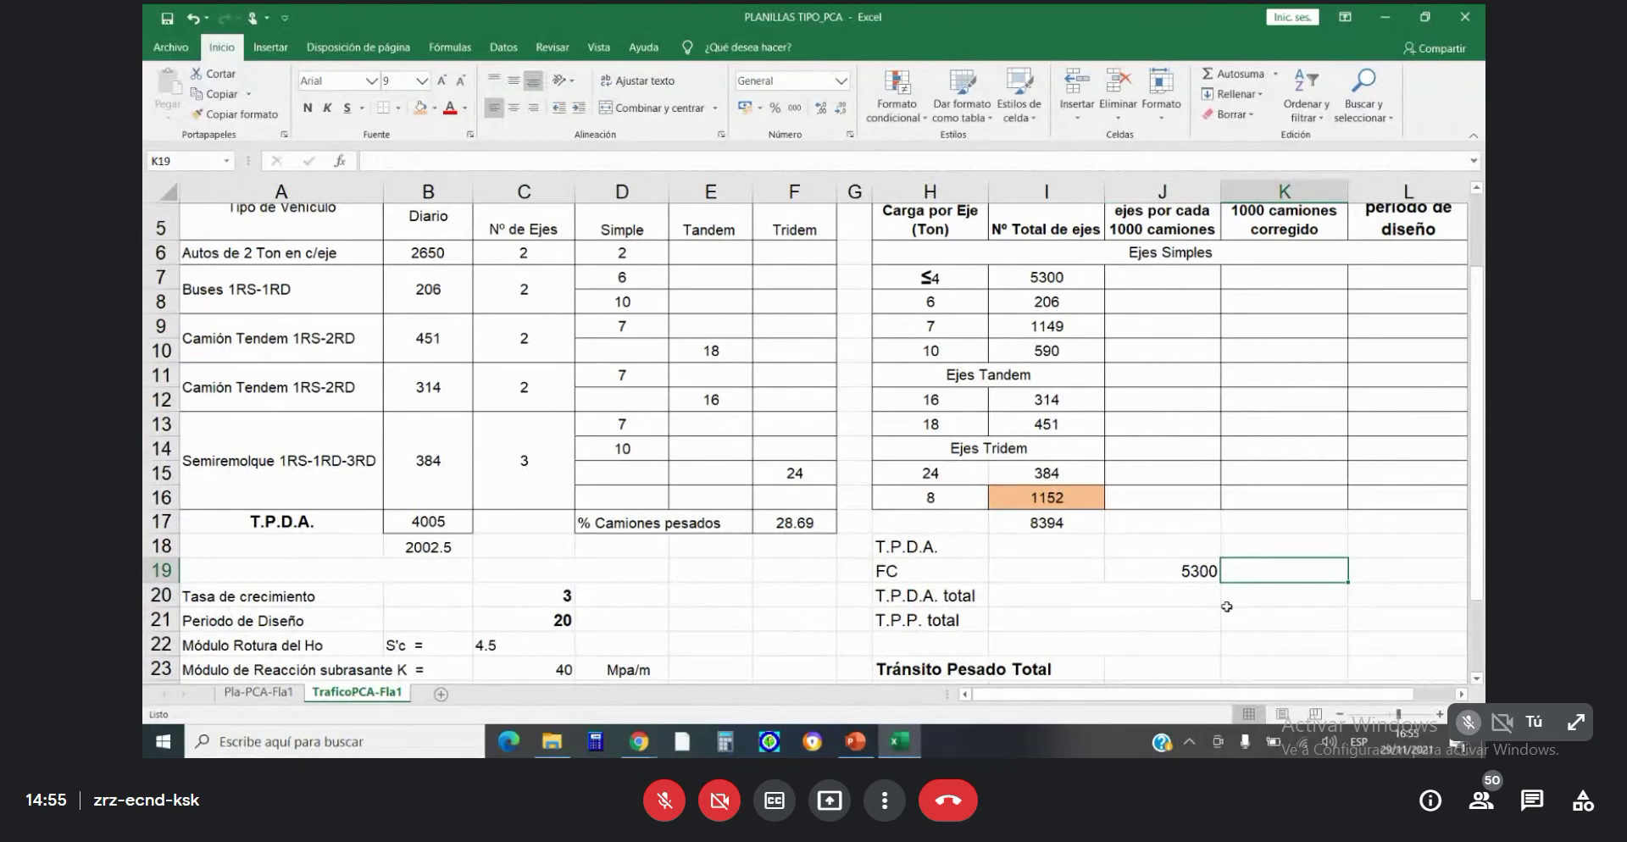
pyautogui.write('4005')
pyautogui.press('Return')
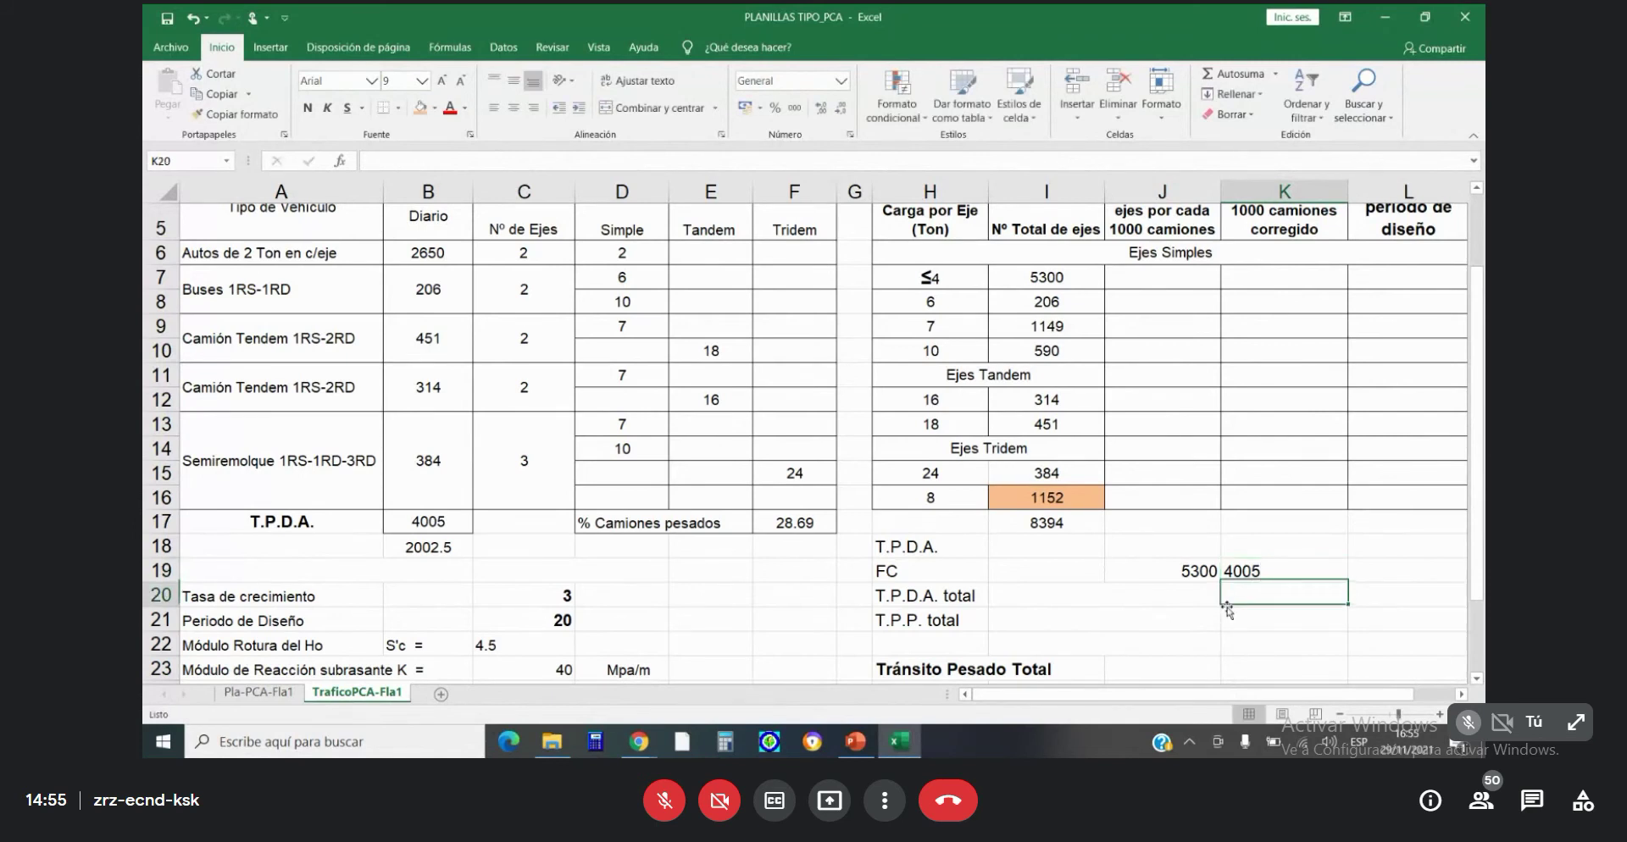
# Unmerge cells I20:J20 in the T.P.D.A. total row and select J20 on its own.
pyautogui.click(1215, 594)
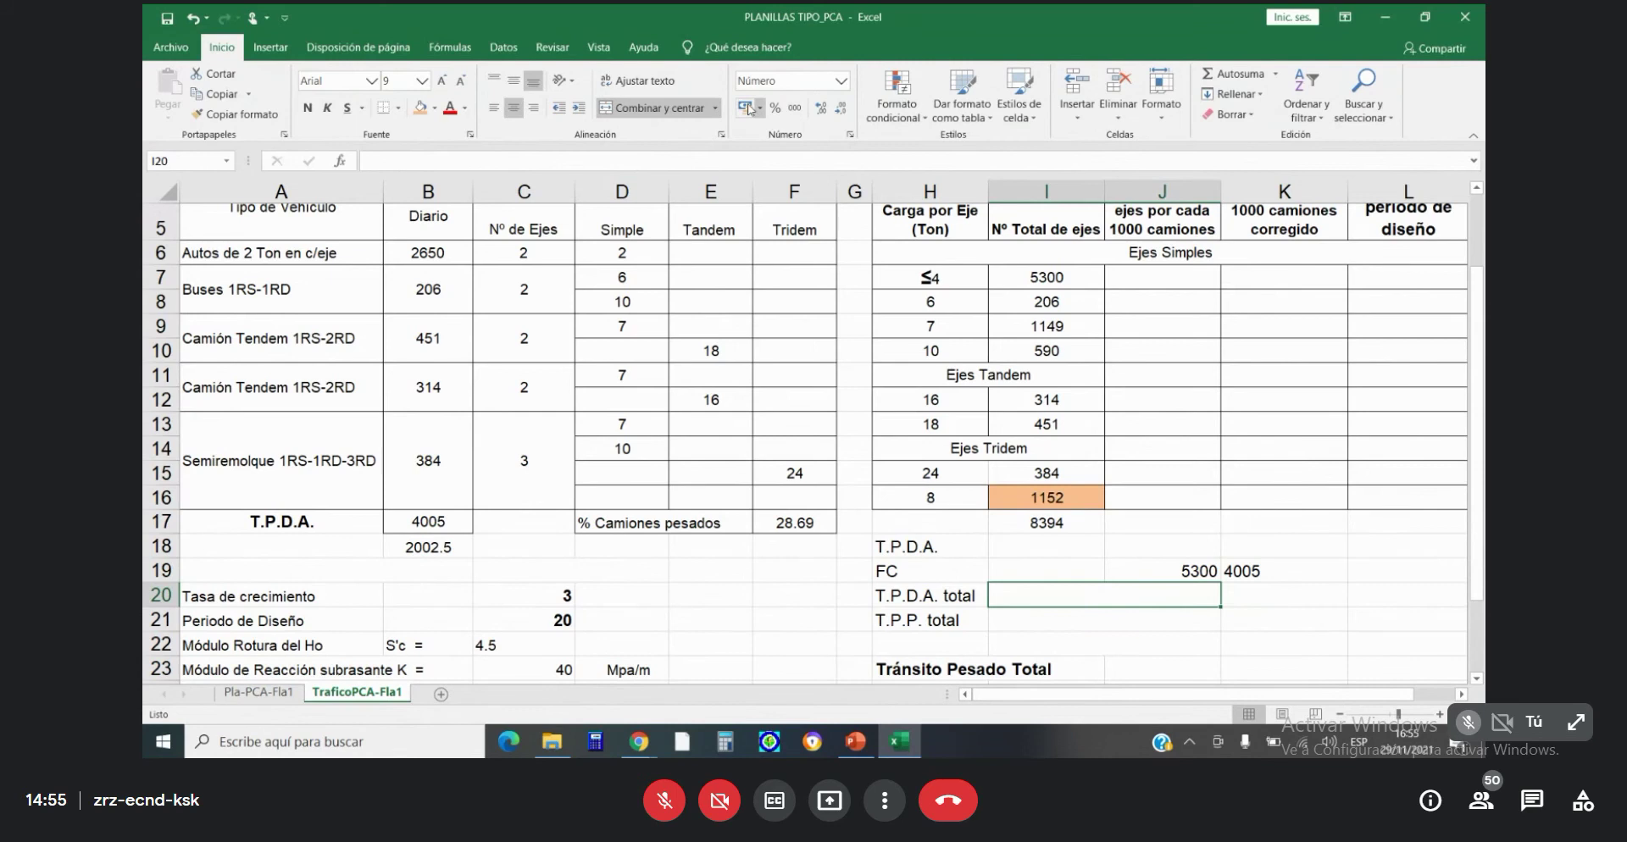
pyautogui.click(644, 108)
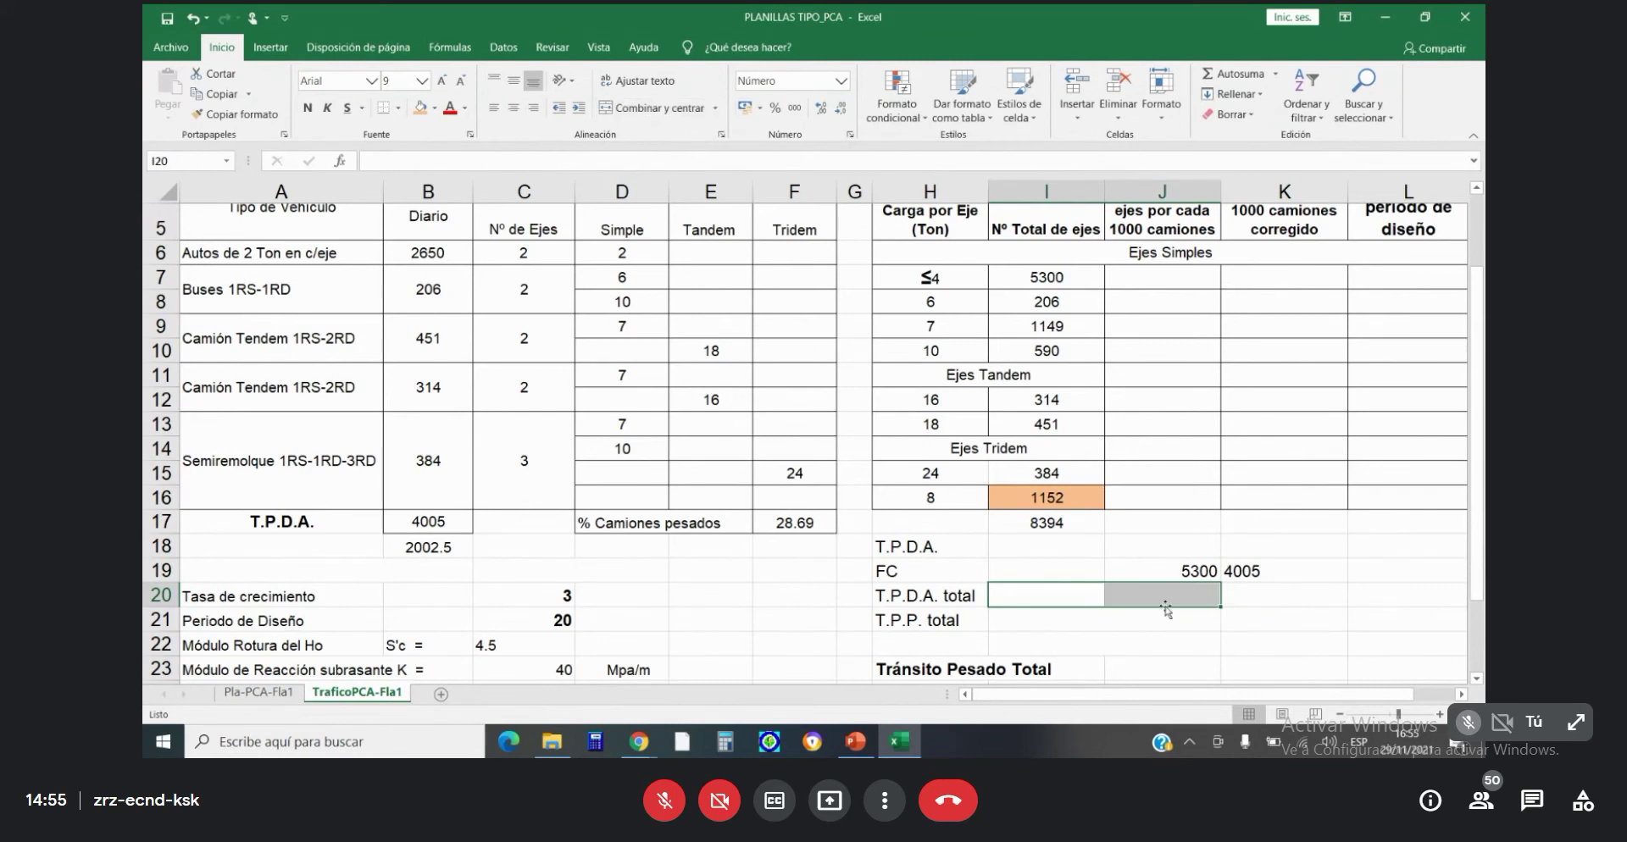
pyautogui.click(1188, 594)
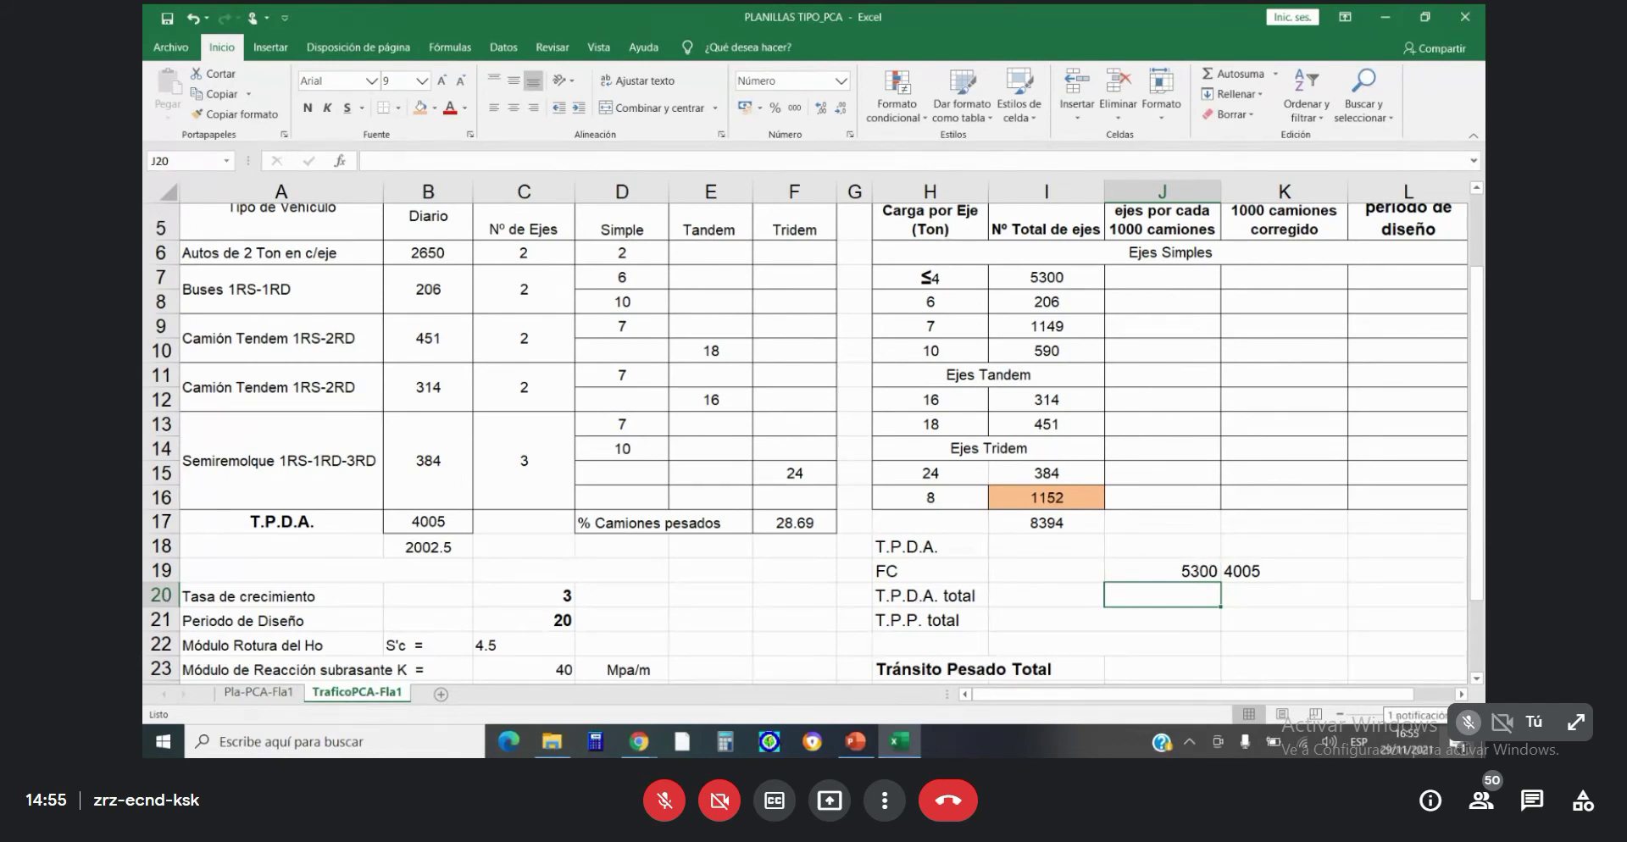
# Note the unknown x in J20 and 1000 in K20, beneath the 5300 and 4005 values.
pyautogui.write('x')
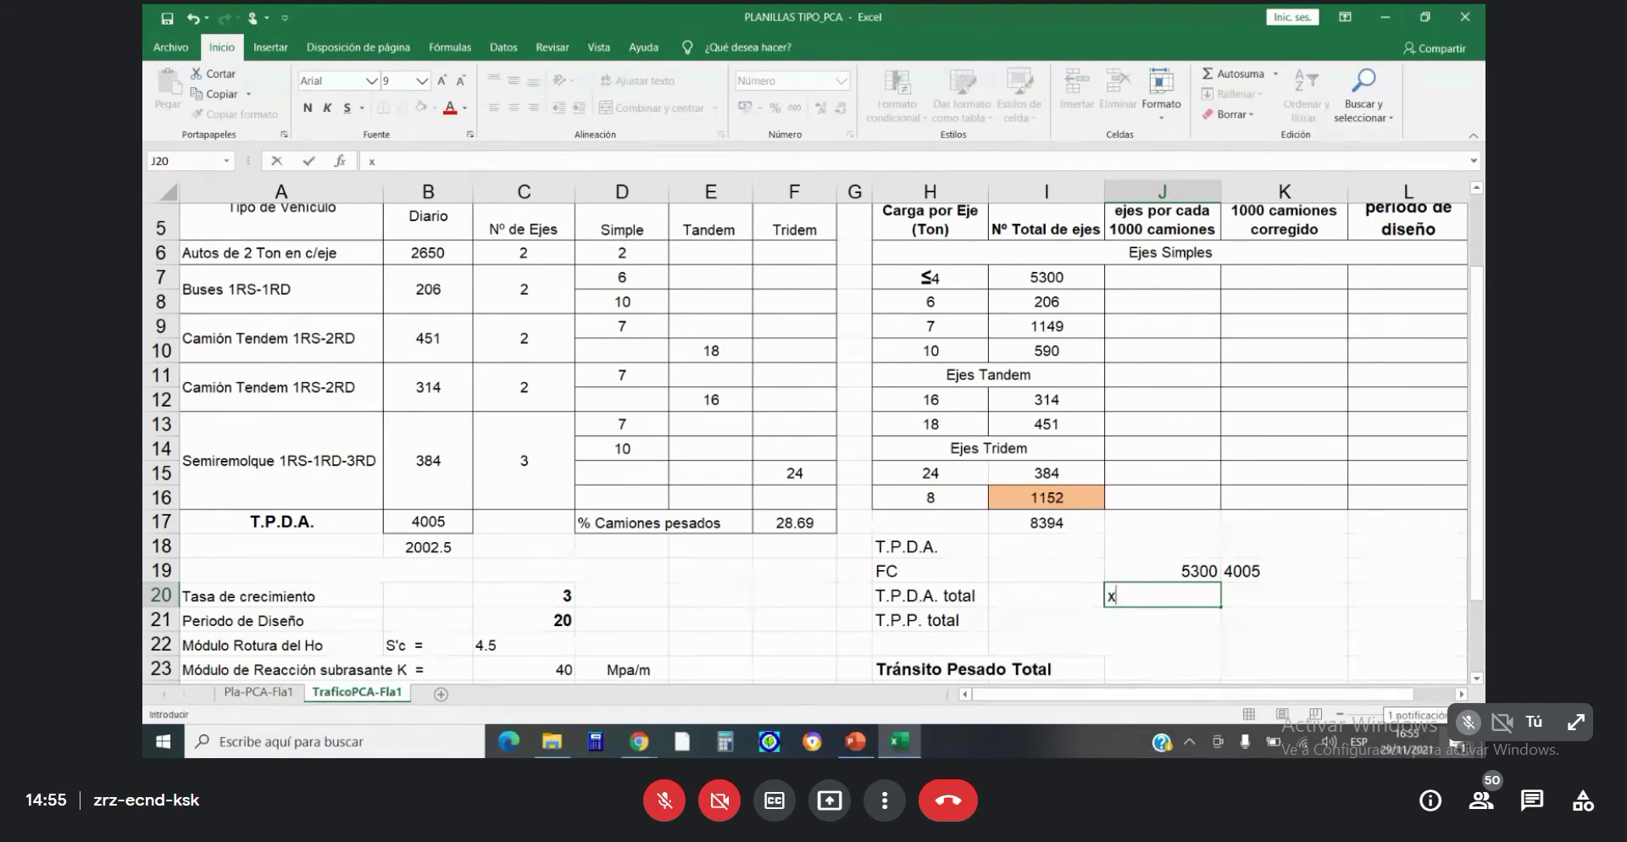
pyautogui.press('Tab')
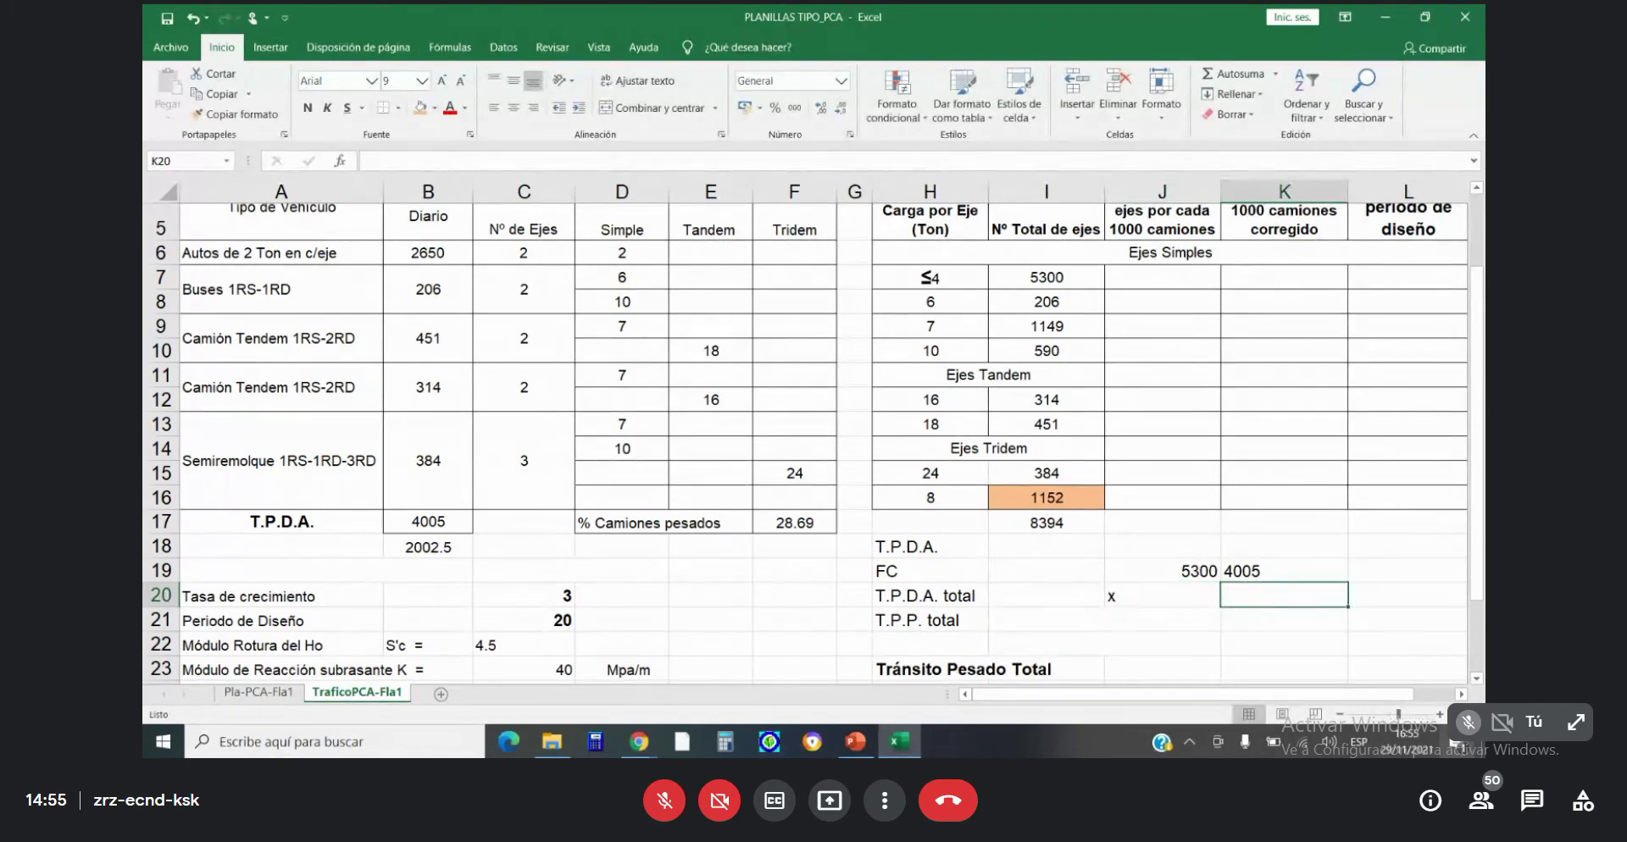
pyautogui.write('1000')
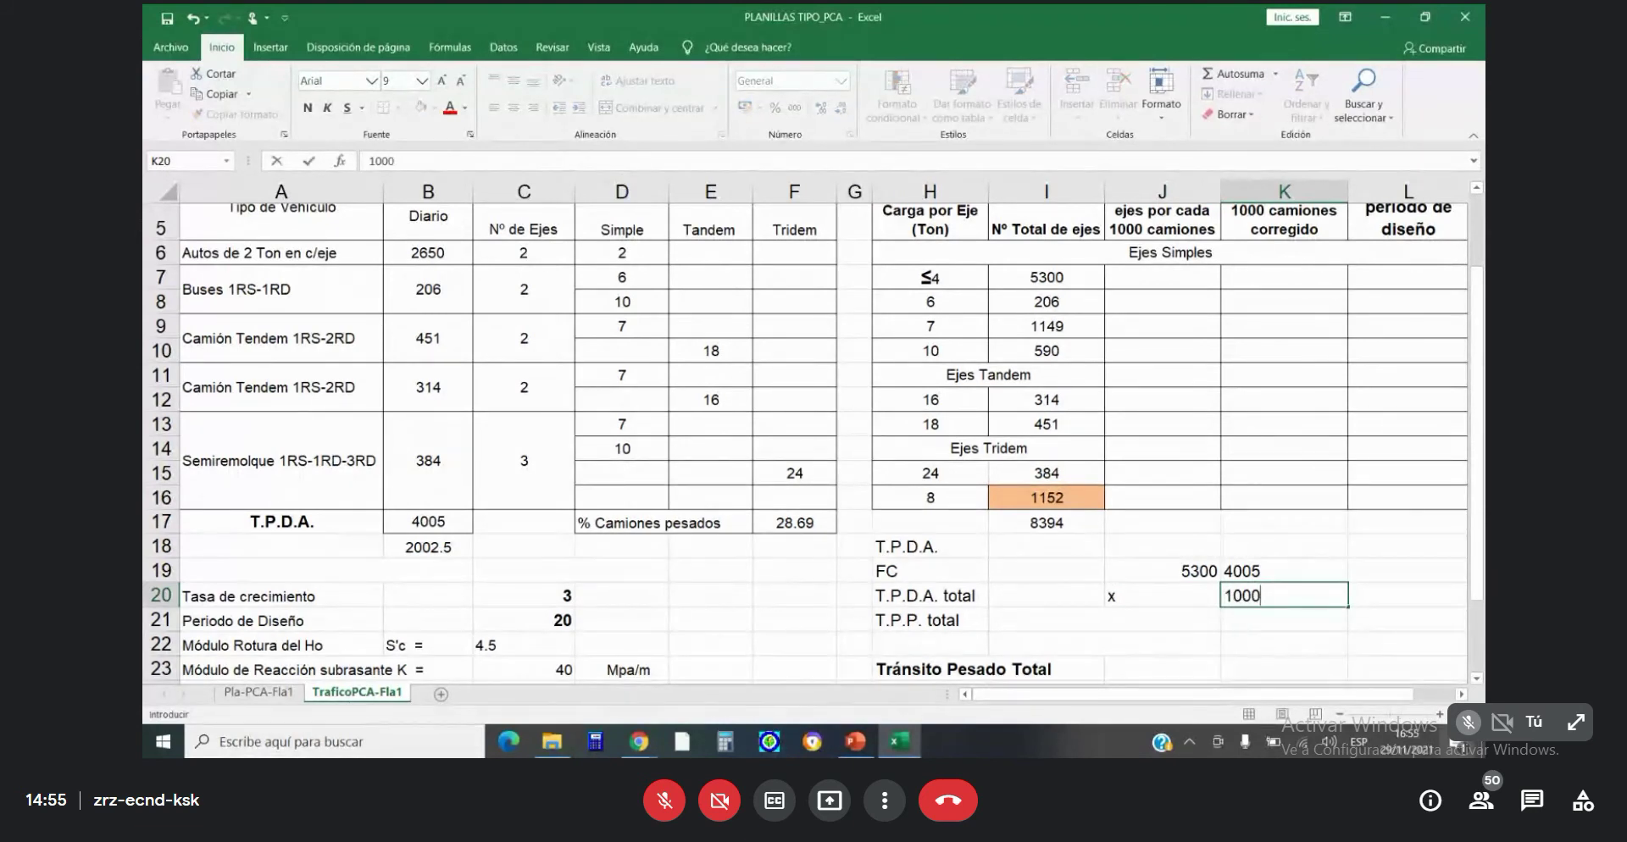
pyautogui.press('Return')
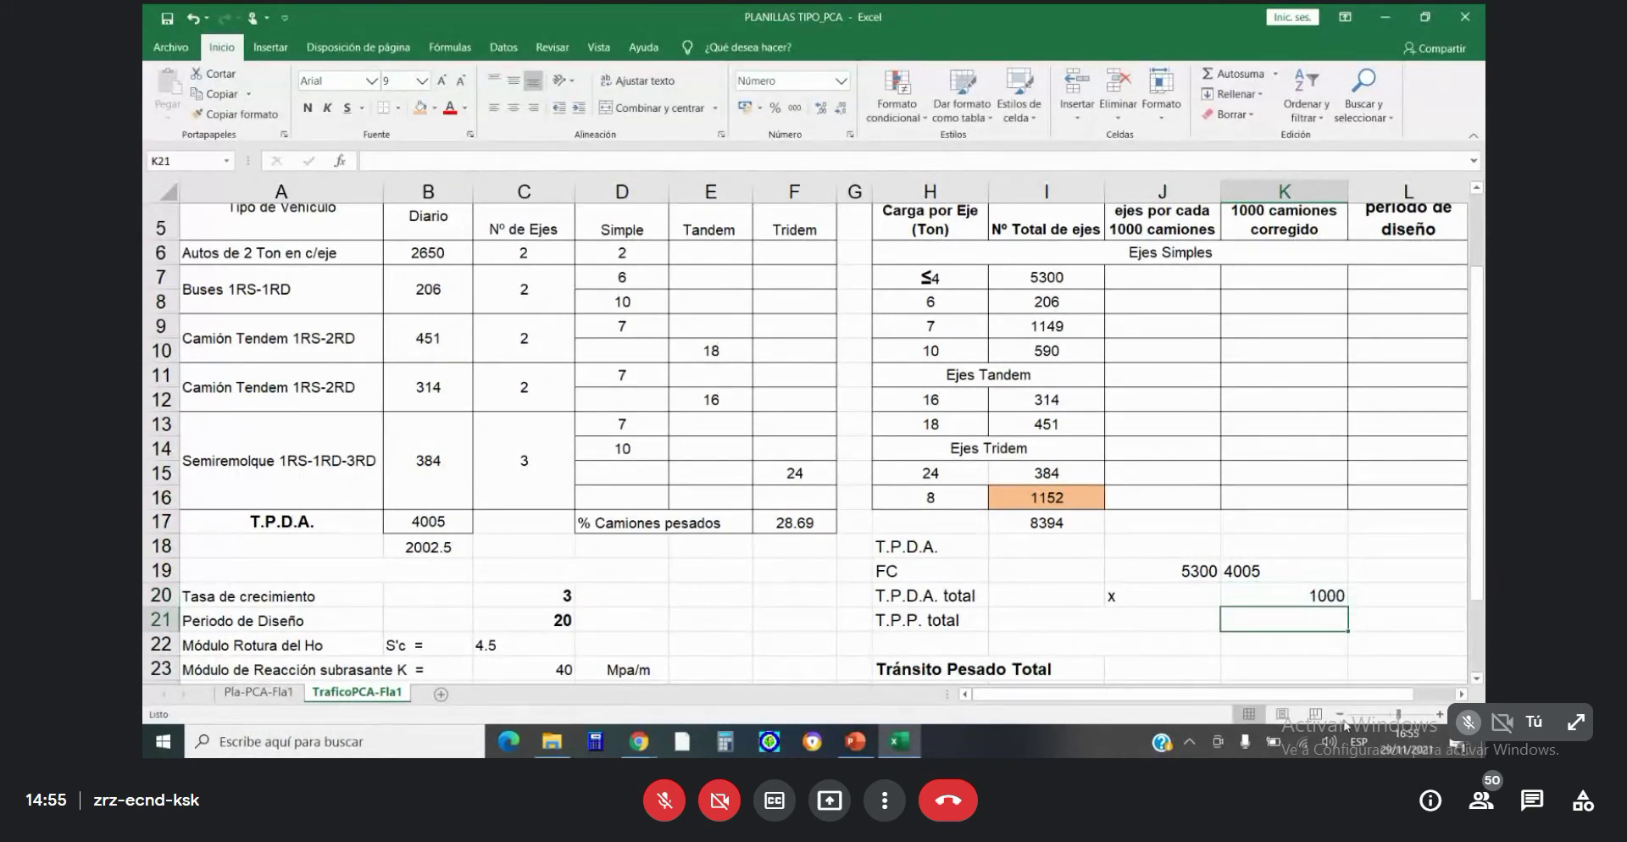
# Align the x in J20 to the right and the 1000 in K20 to the left of their cells.
pyautogui.click(1188, 598)
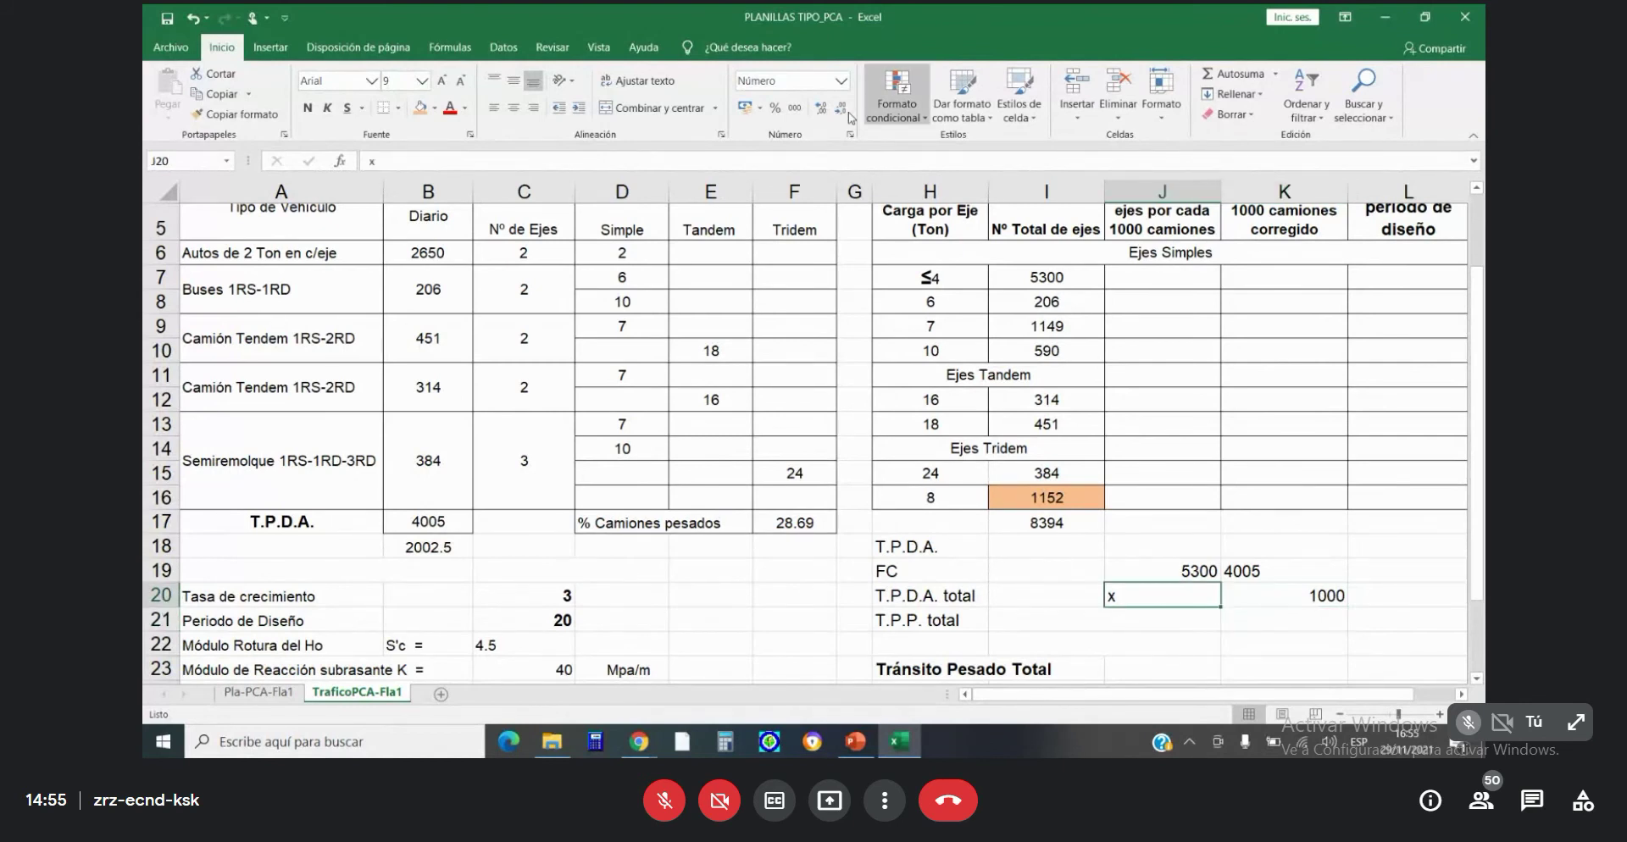
pyautogui.click(533, 108)
pyautogui.click(1237, 596)
pyautogui.click(493, 108)
pyautogui.click(1279, 644)
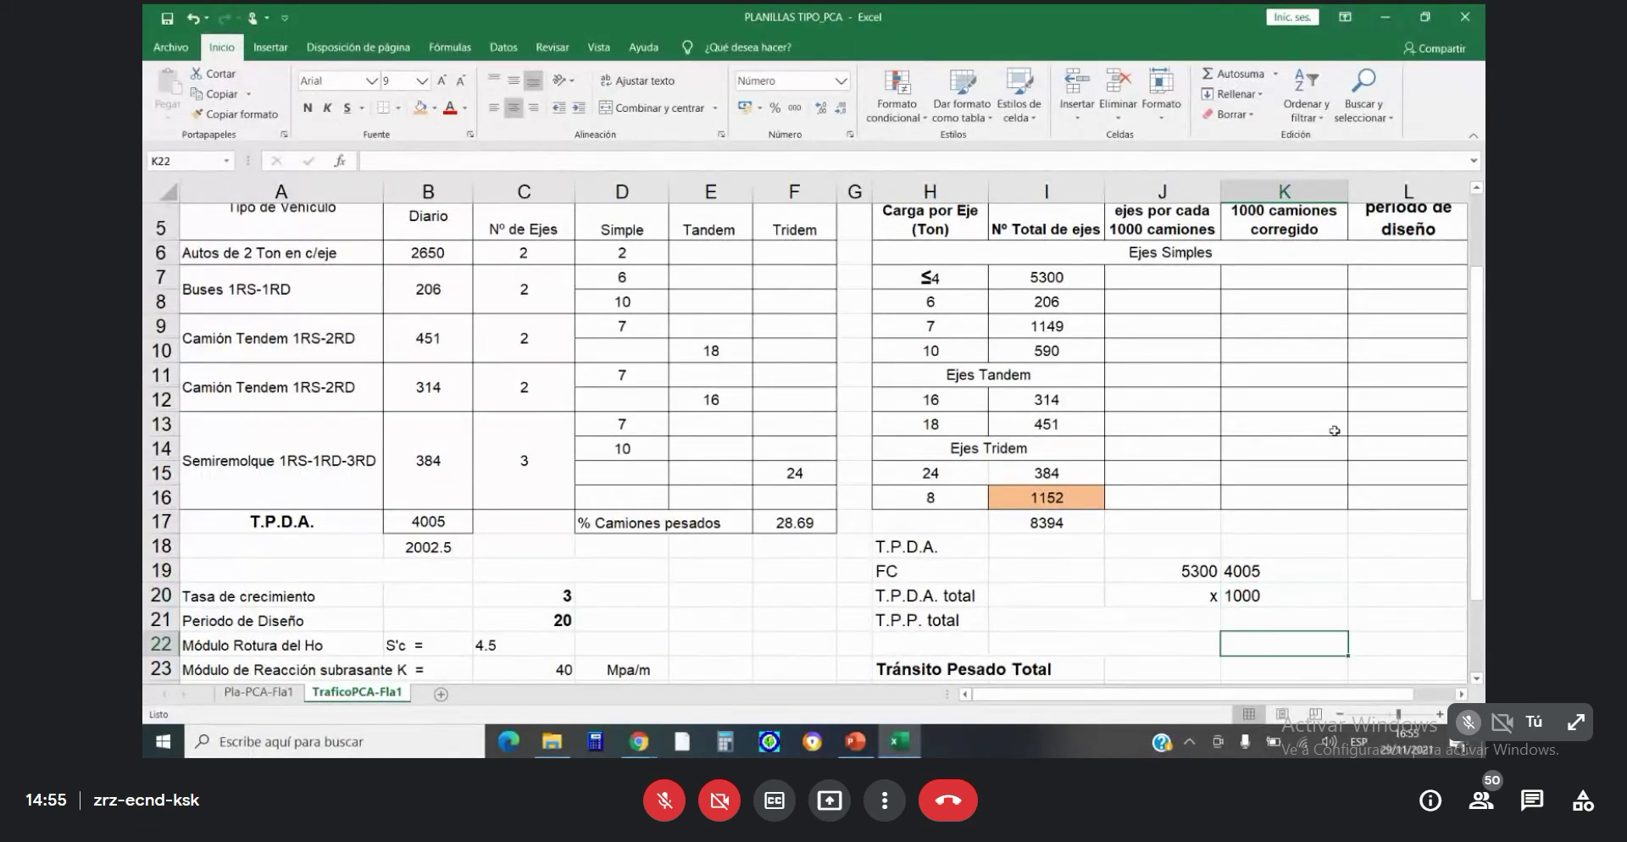
# Unmerge I21:J21 in the T.P.P. total row and write the expression "x = 5300*1000/4005" as text in K21.
pyautogui.click(1065, 628)
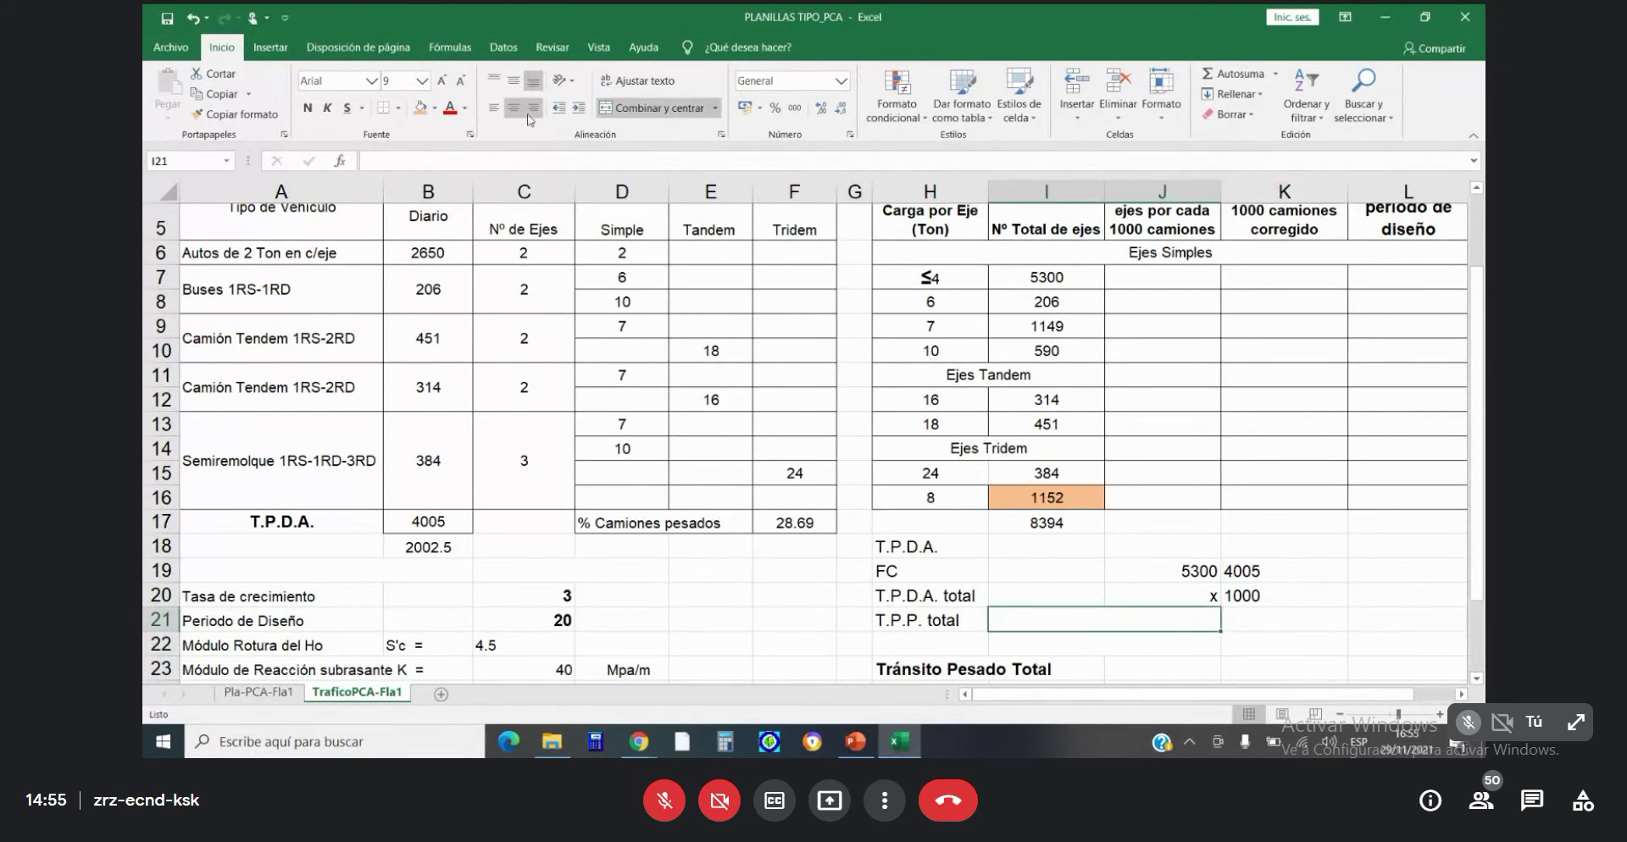
pyautogui.click(652, 108)
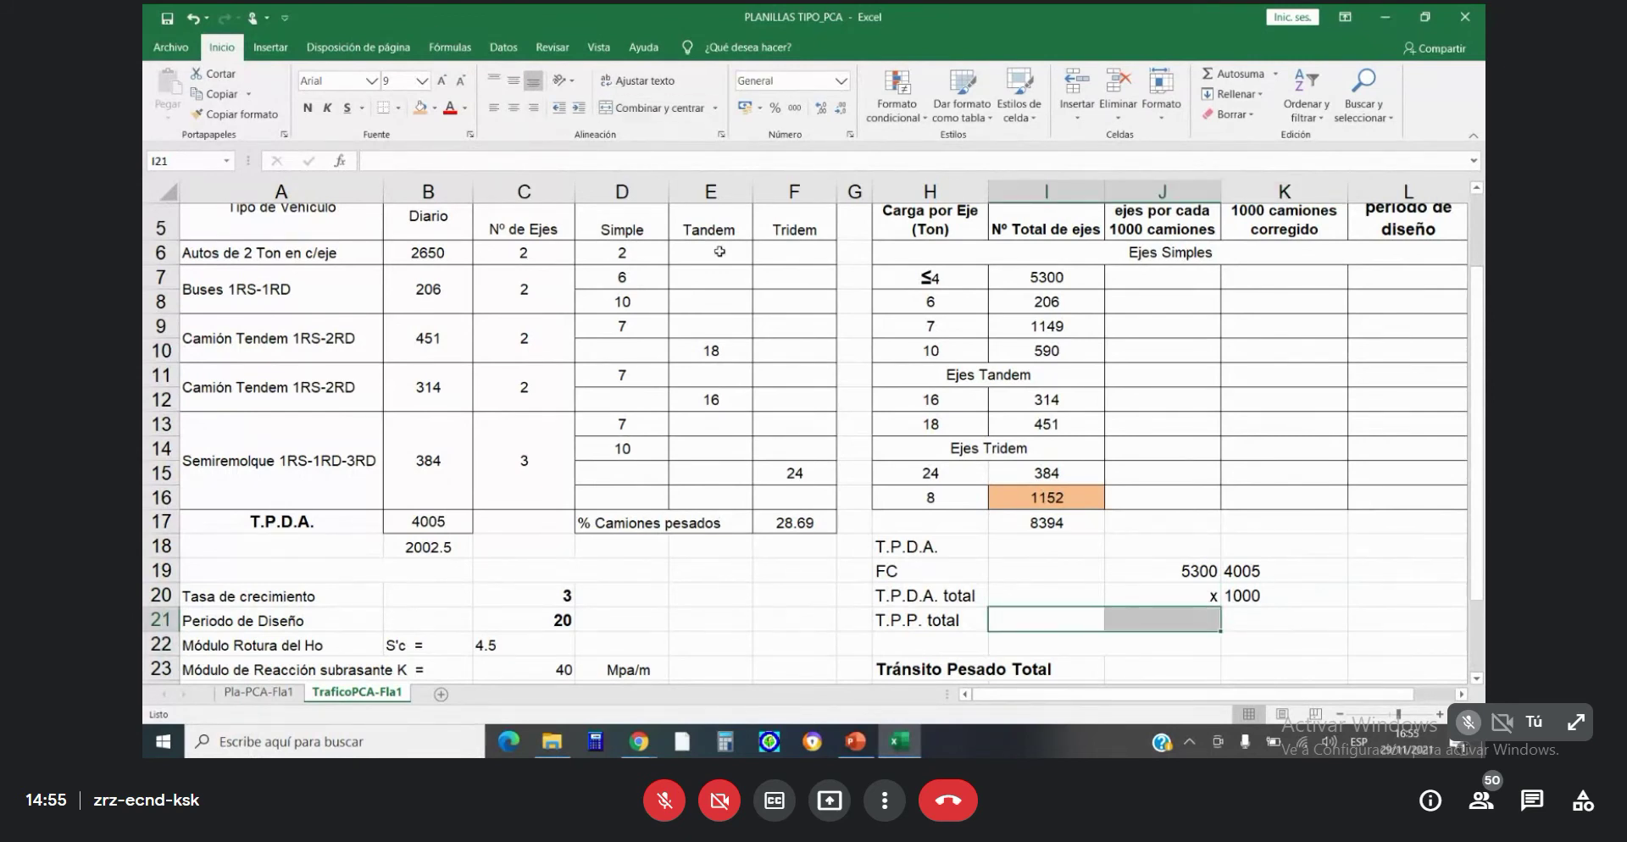
pyautogui.click(1284, 620)
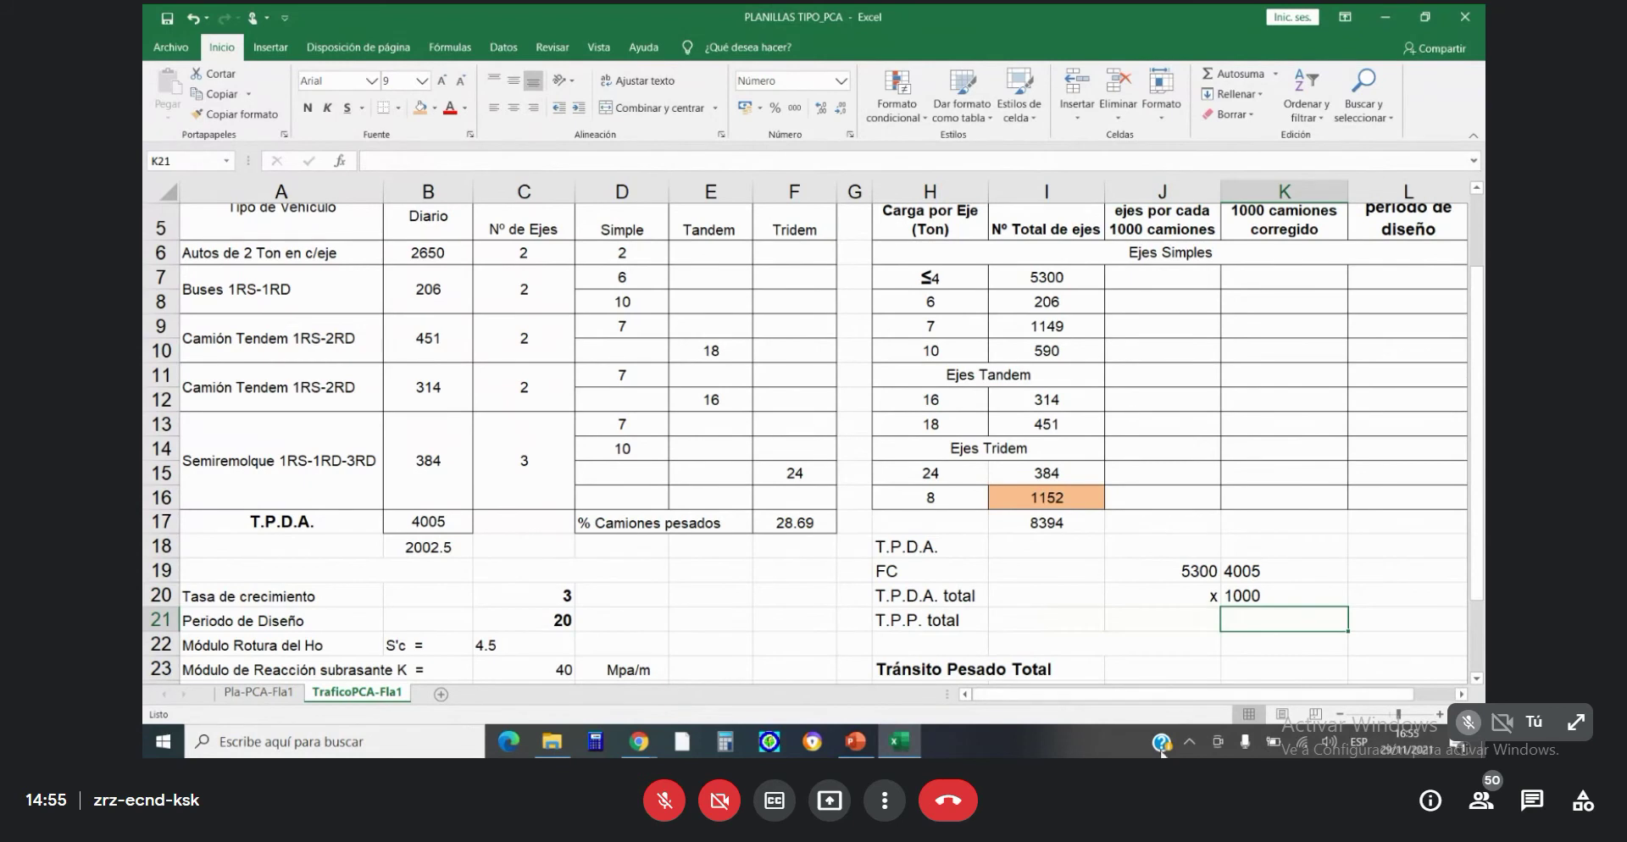
pyautogui.write('x =')
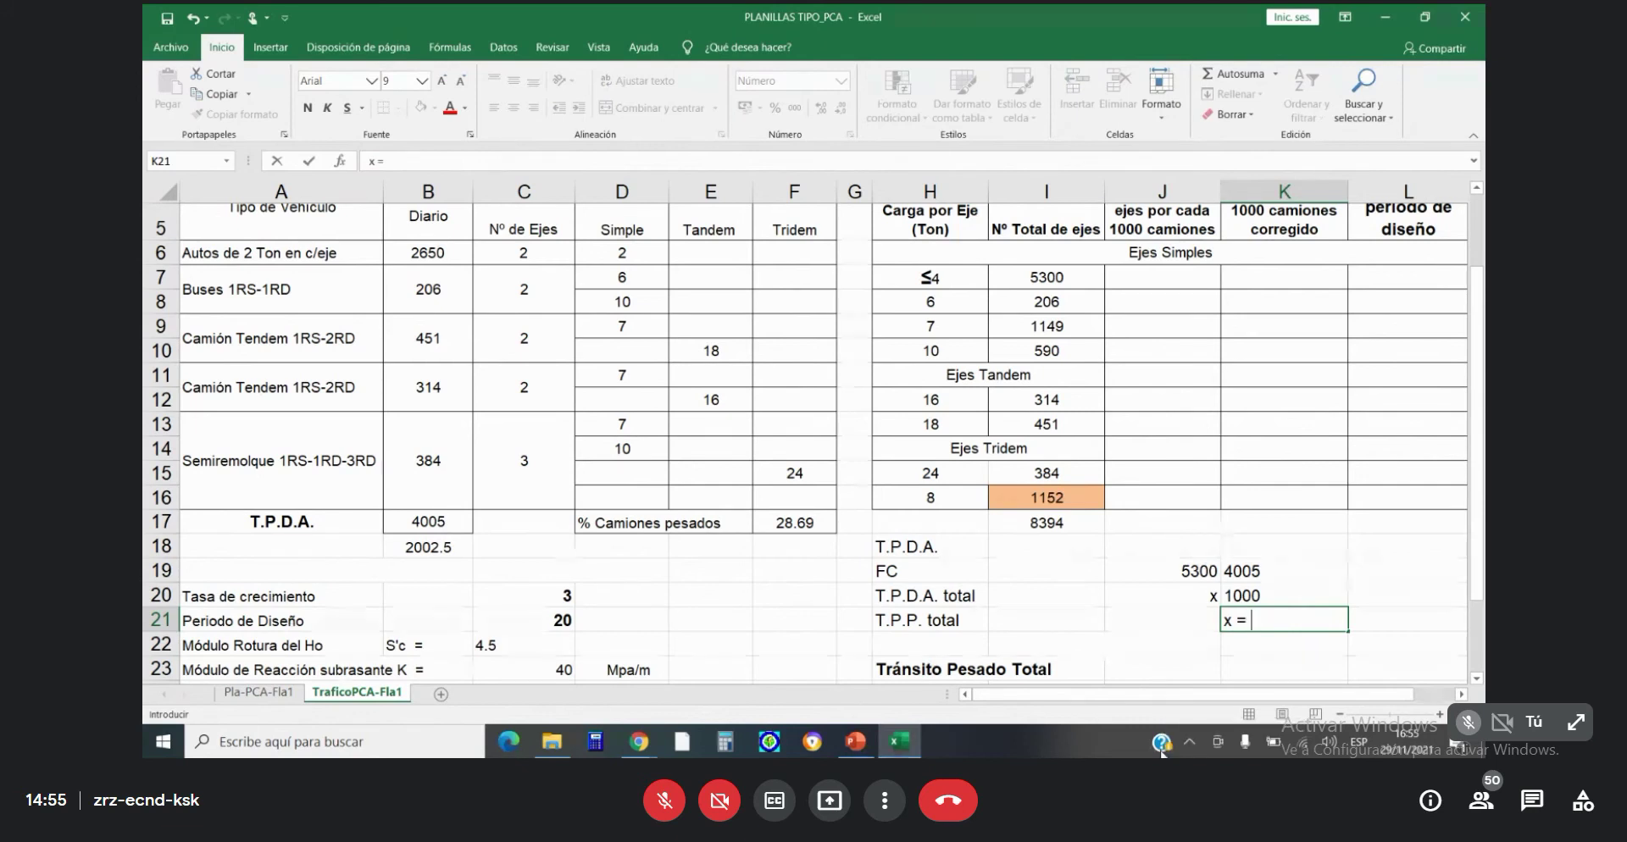
pyautogui.write(' 5300*1000/')
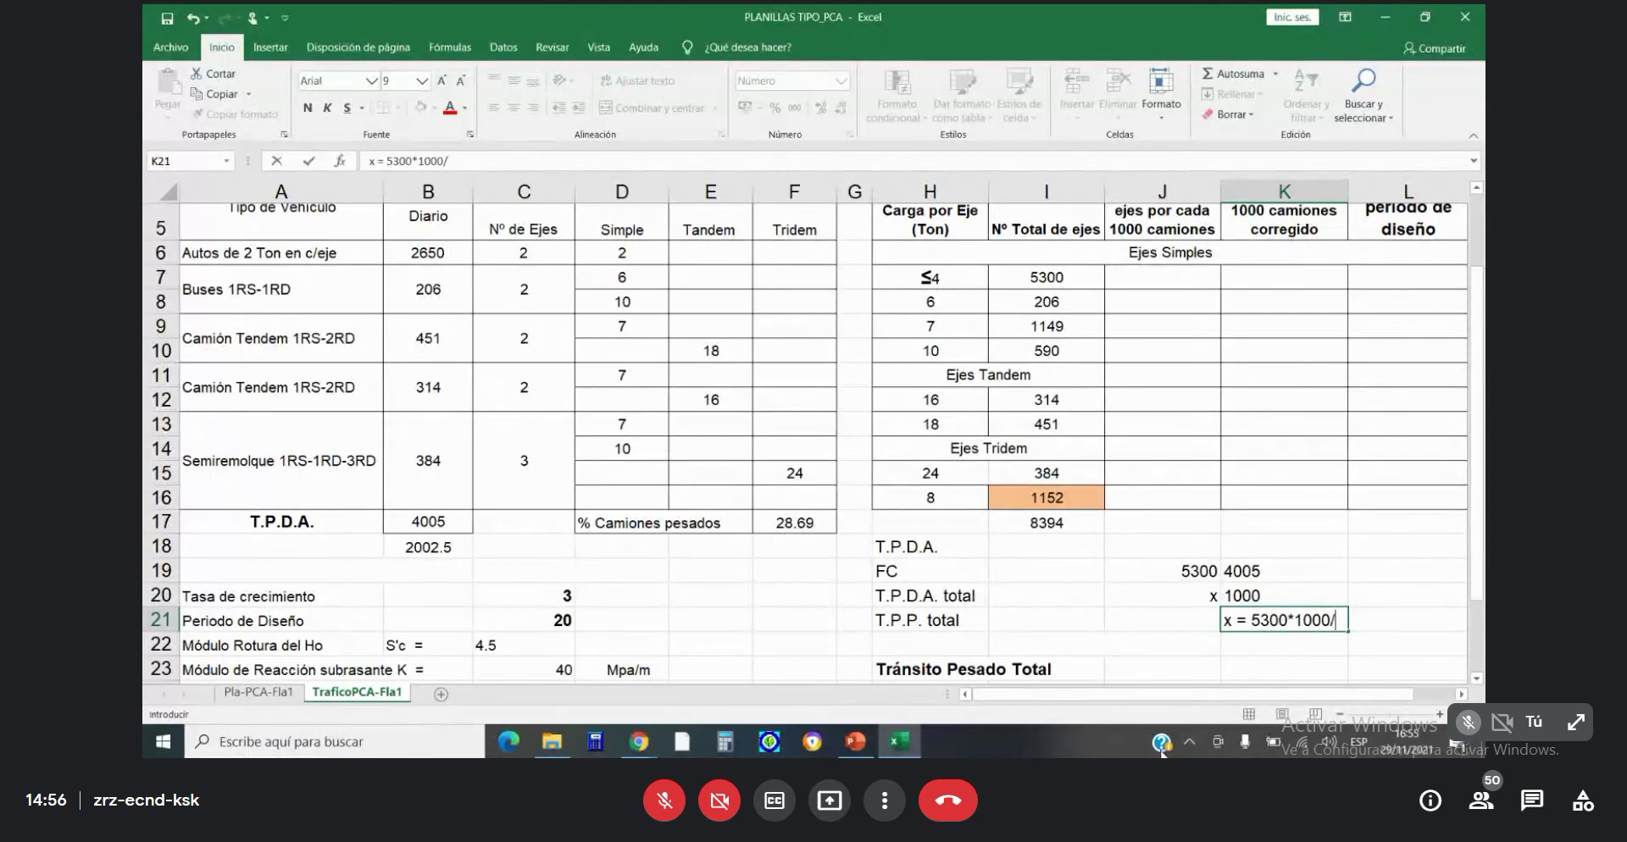
pyautogui.write('40')
pyautogui.write('0.5')
pyautogui.press('BackSpace')
pyautogui.press('BackSpace')
pyautogui.write('5')
pyautogui.press('Return')
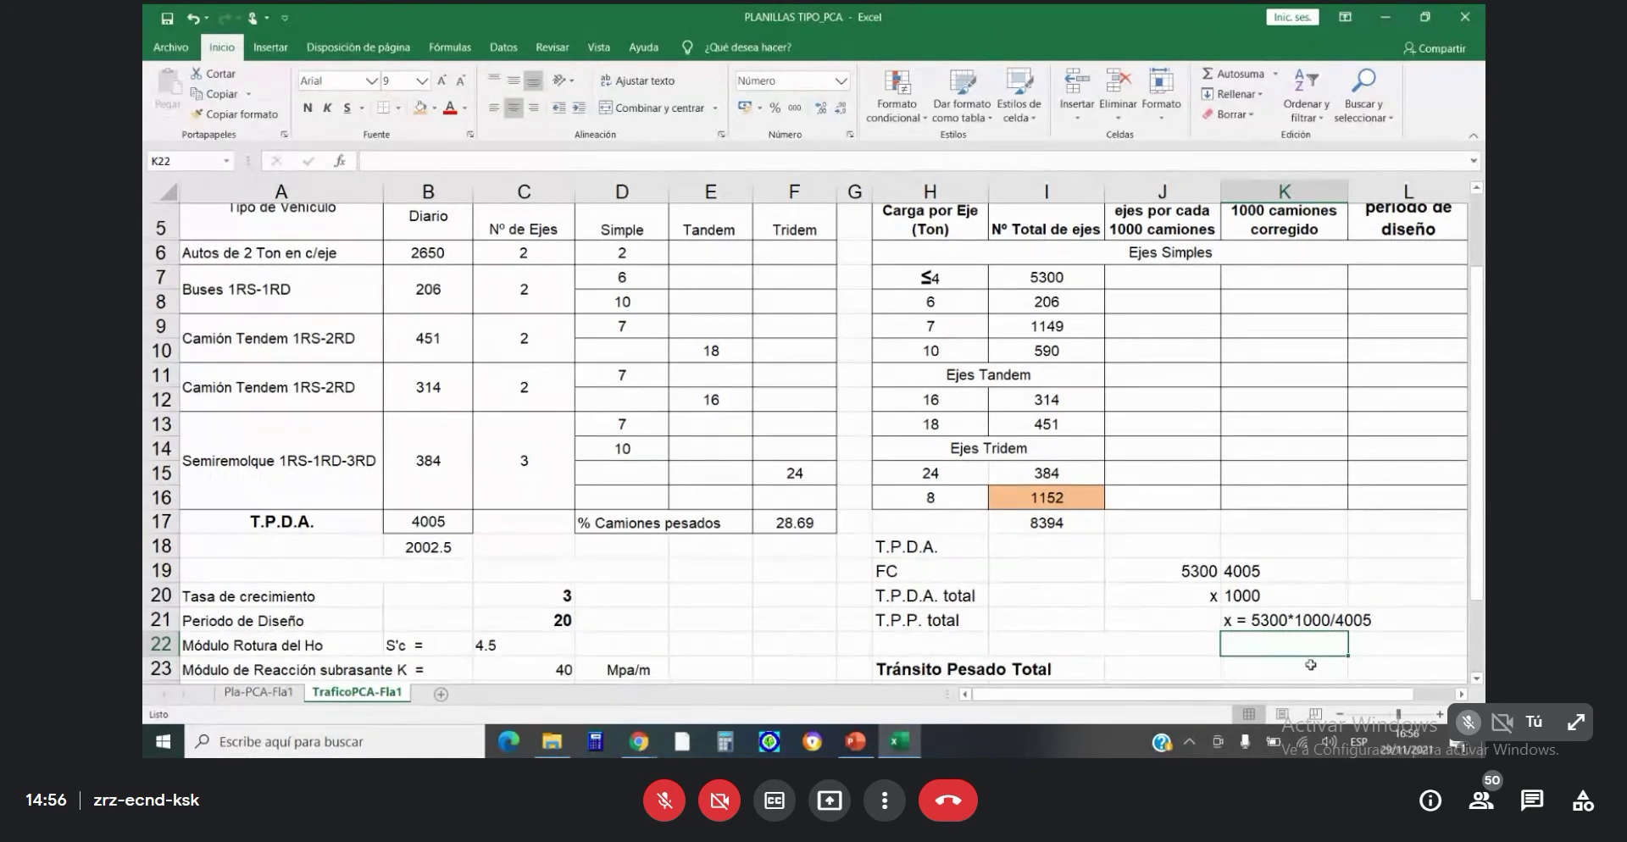
# Write the simplified expression "x =5300/4.005" in K22 beneath the full proportion.
pyautogui.write('x = 5300*1000/4005')
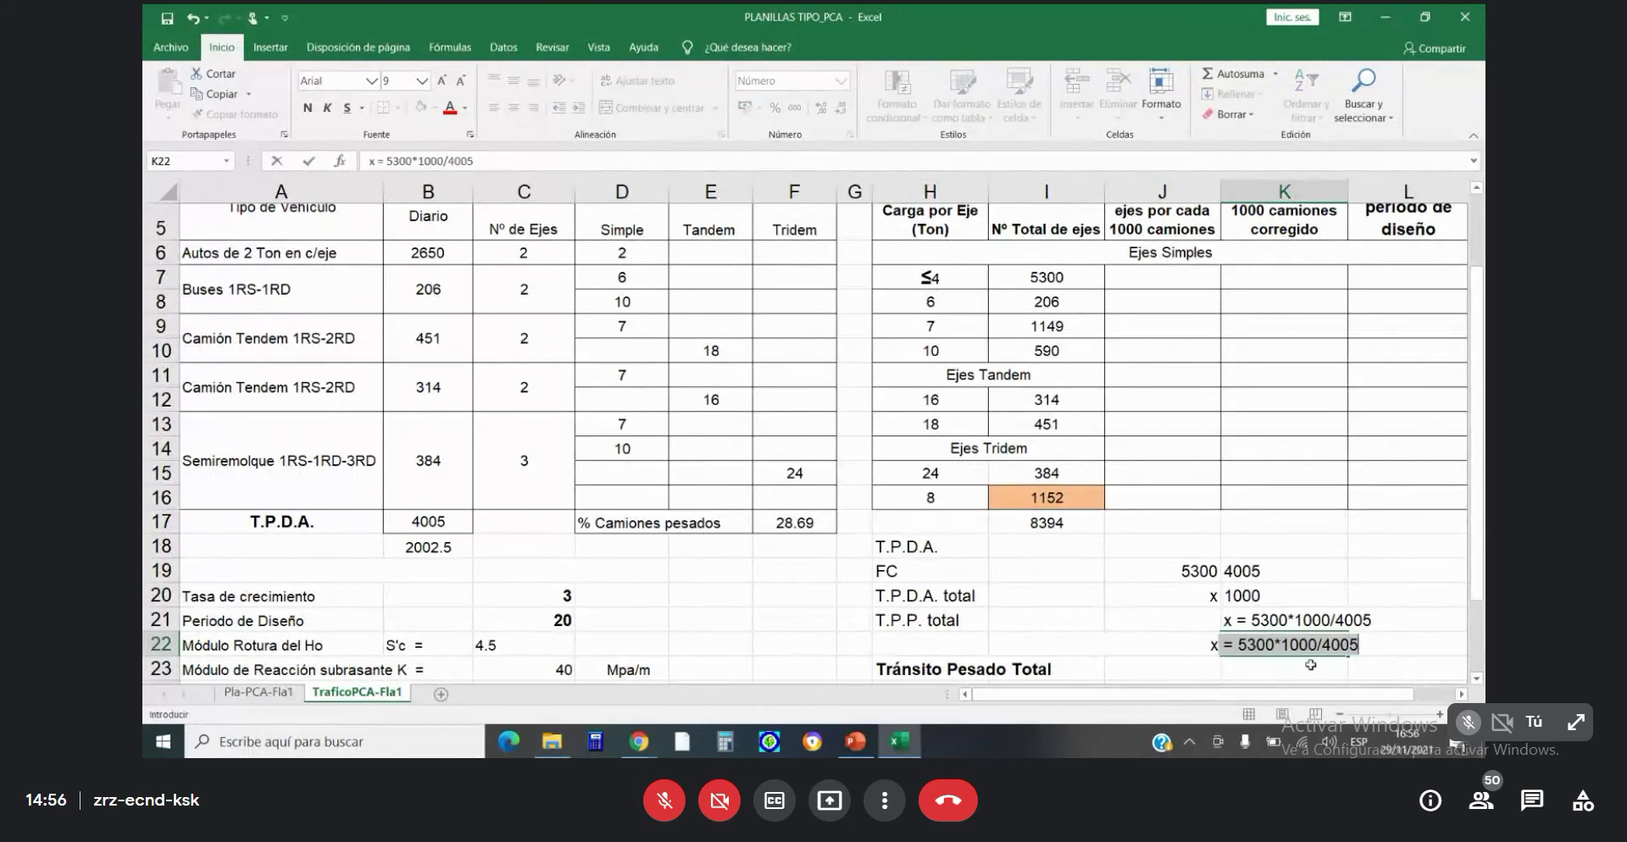
pyautogui.hotkey('shift', 'Right')
pyautogui.hotkey('shift', 'Right')
pyautogui.write('5300/')
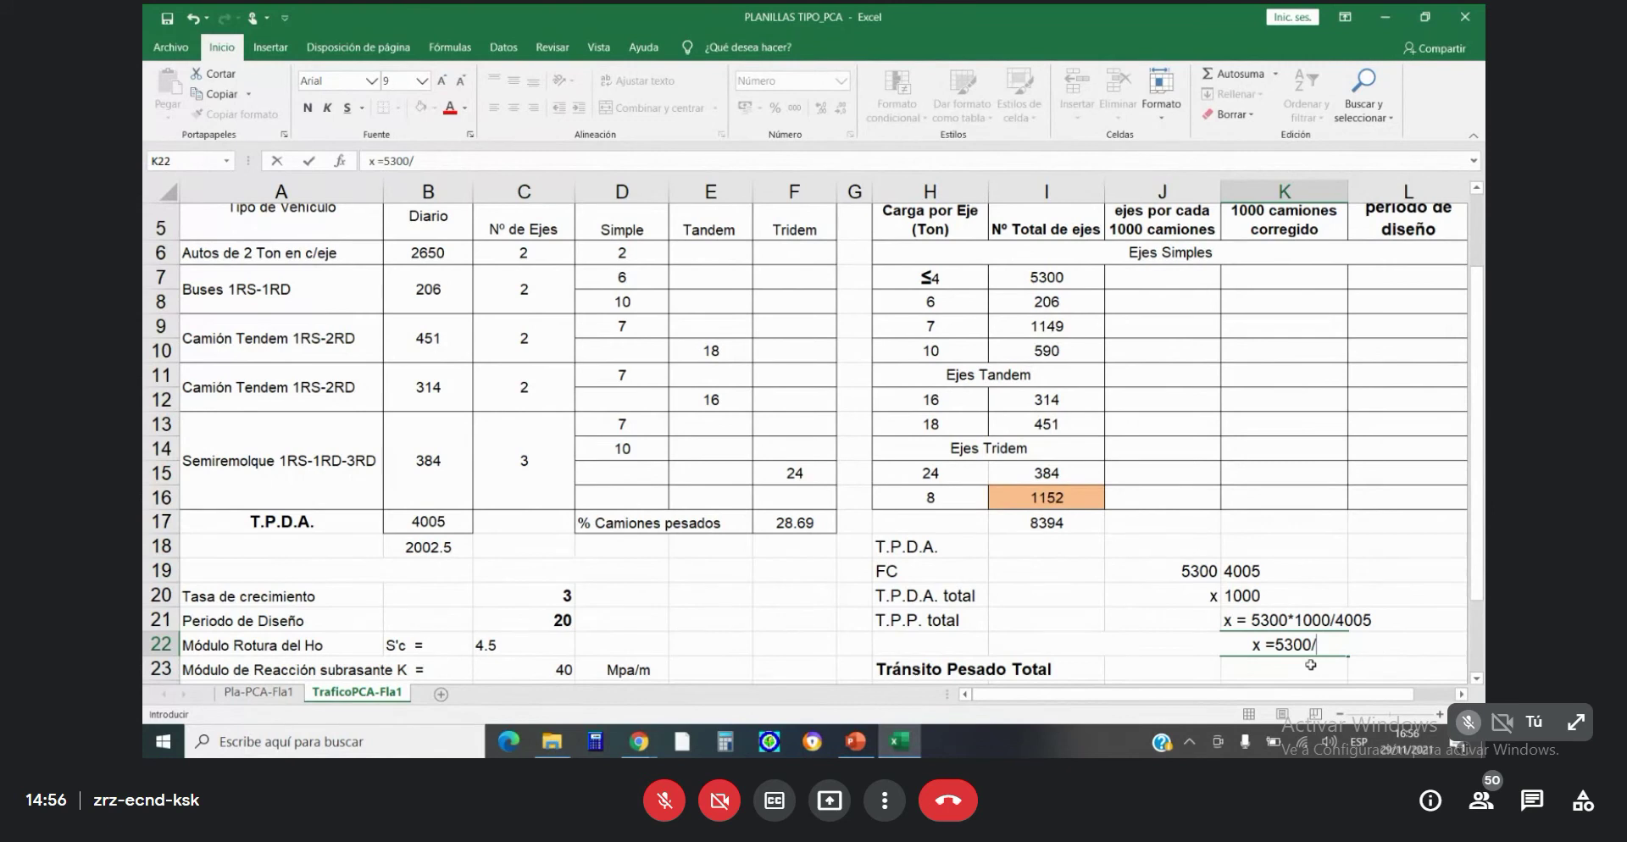
pyautogui.write('4.005')
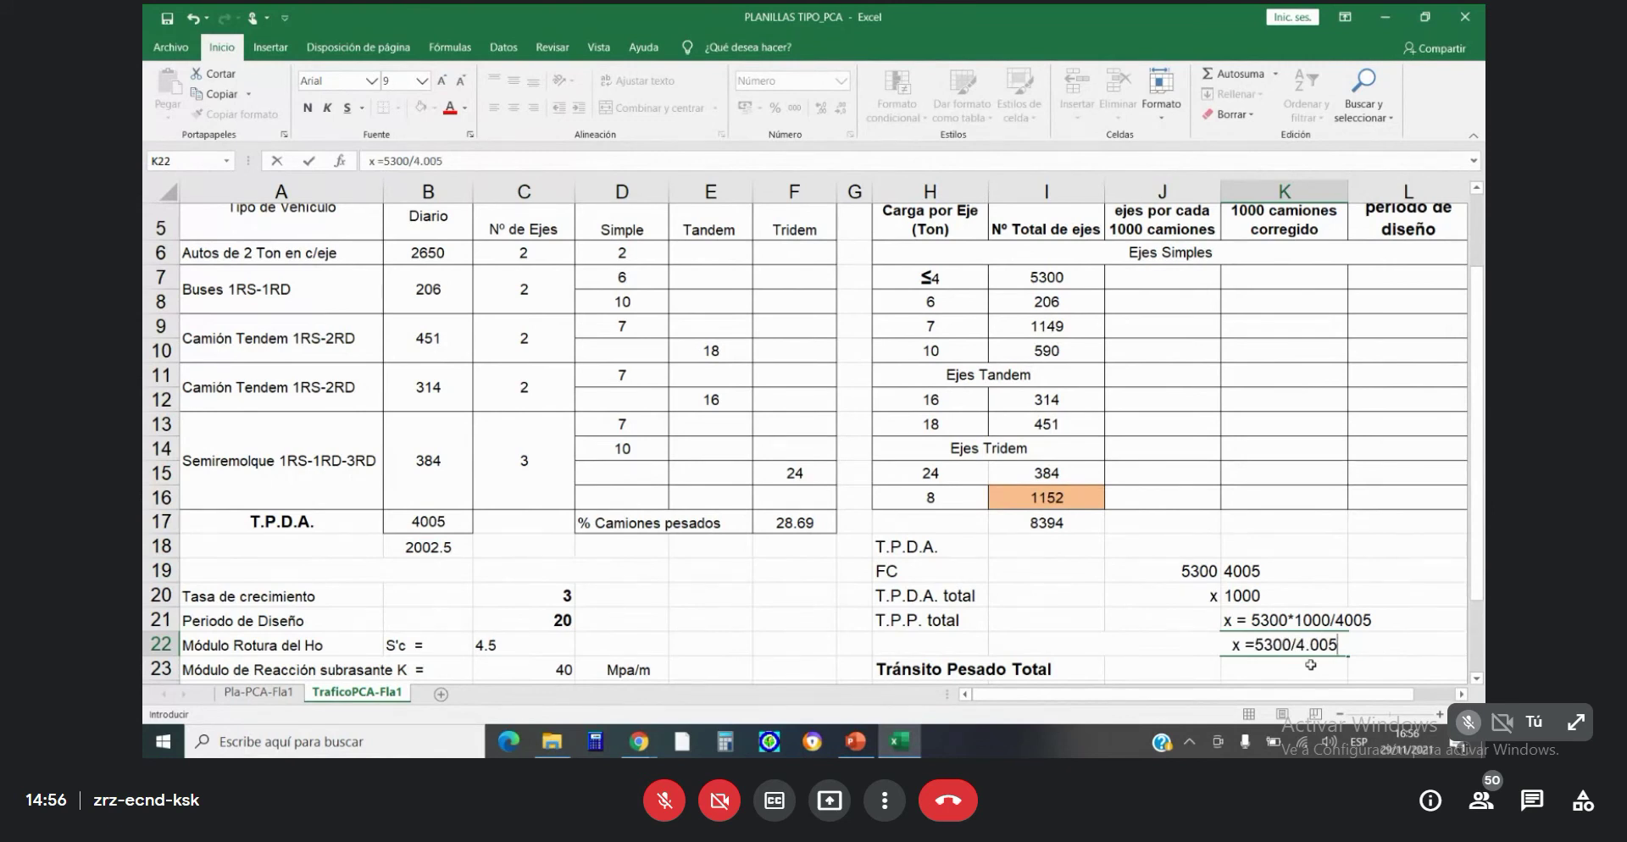
pyautogui.press('Return')
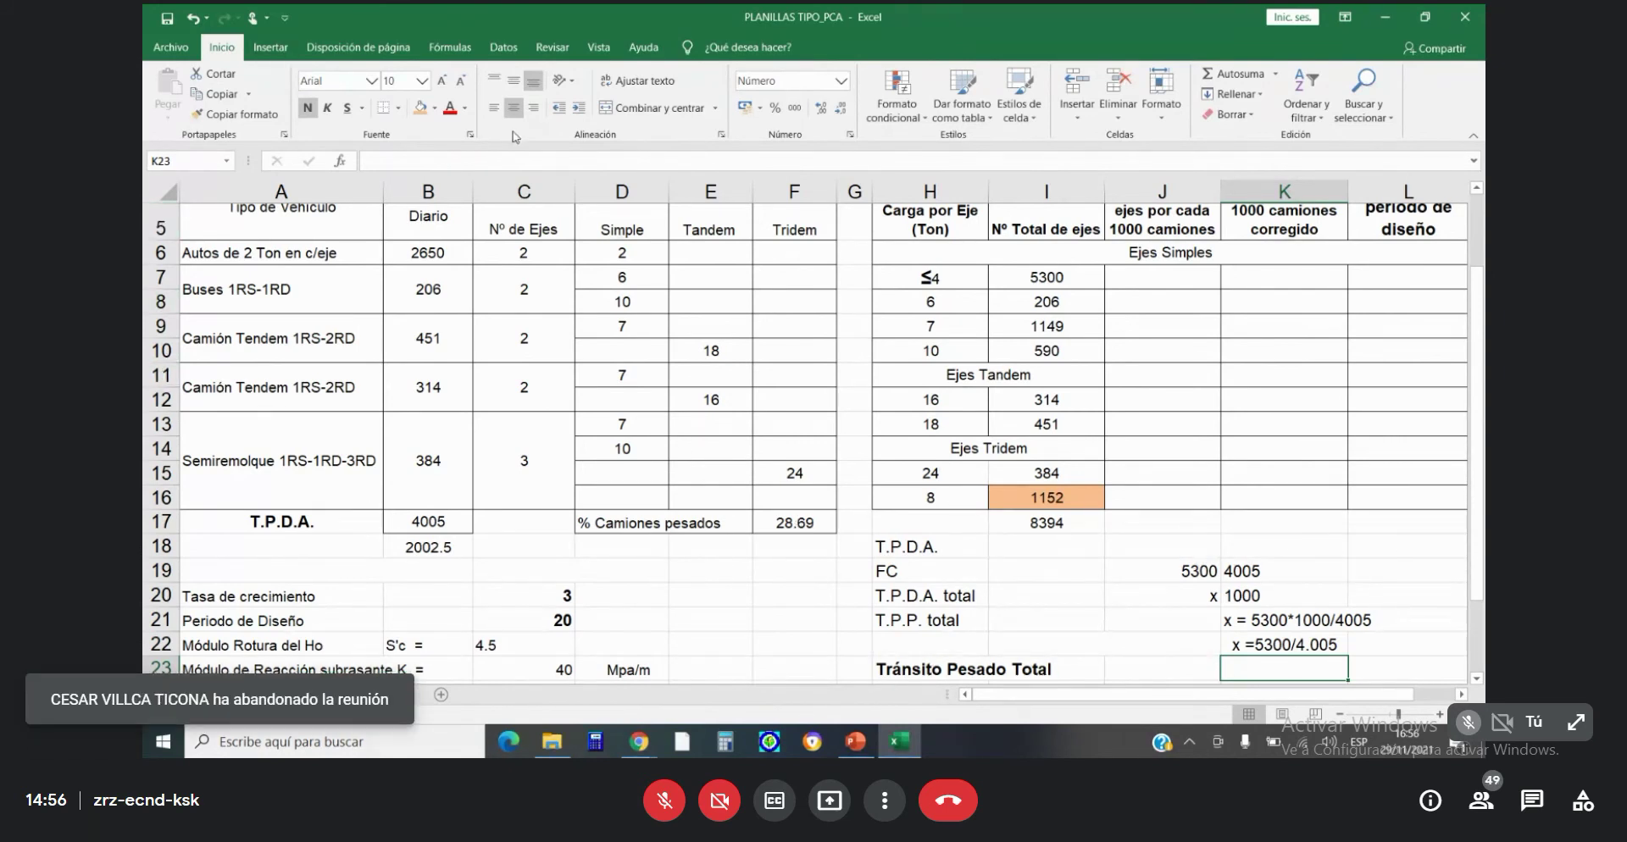
# Fill the axles per 1000 trucks for the ≤4, 6 and 7 Ton simple axles with 1323, 51 and 287 in J7:J9.
pyautogui.click(1183, 277)
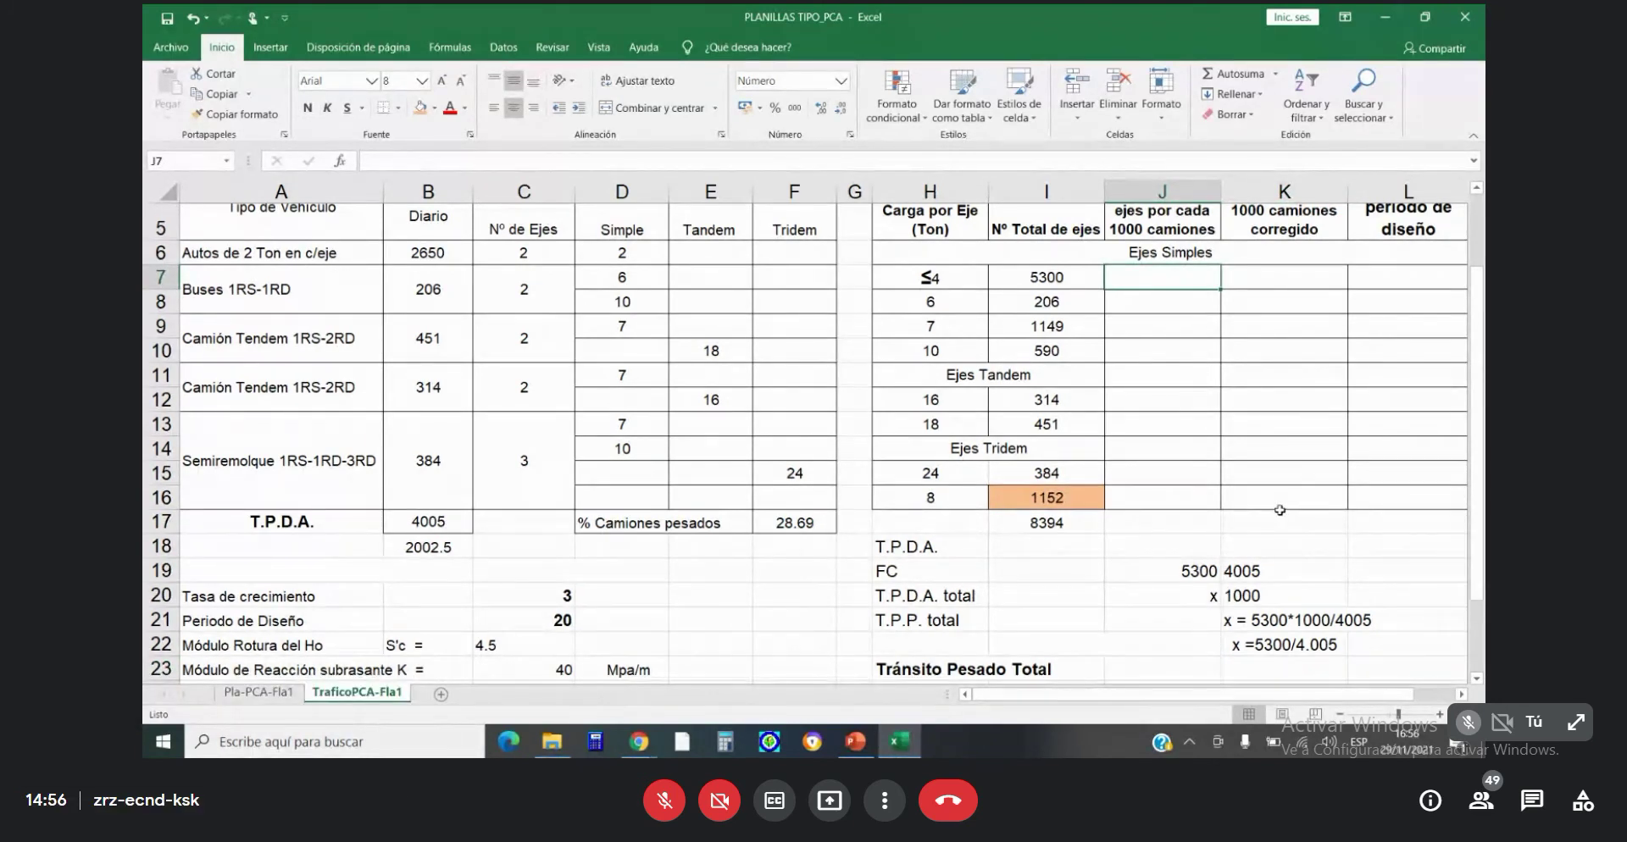
pyautogui.write('1323')
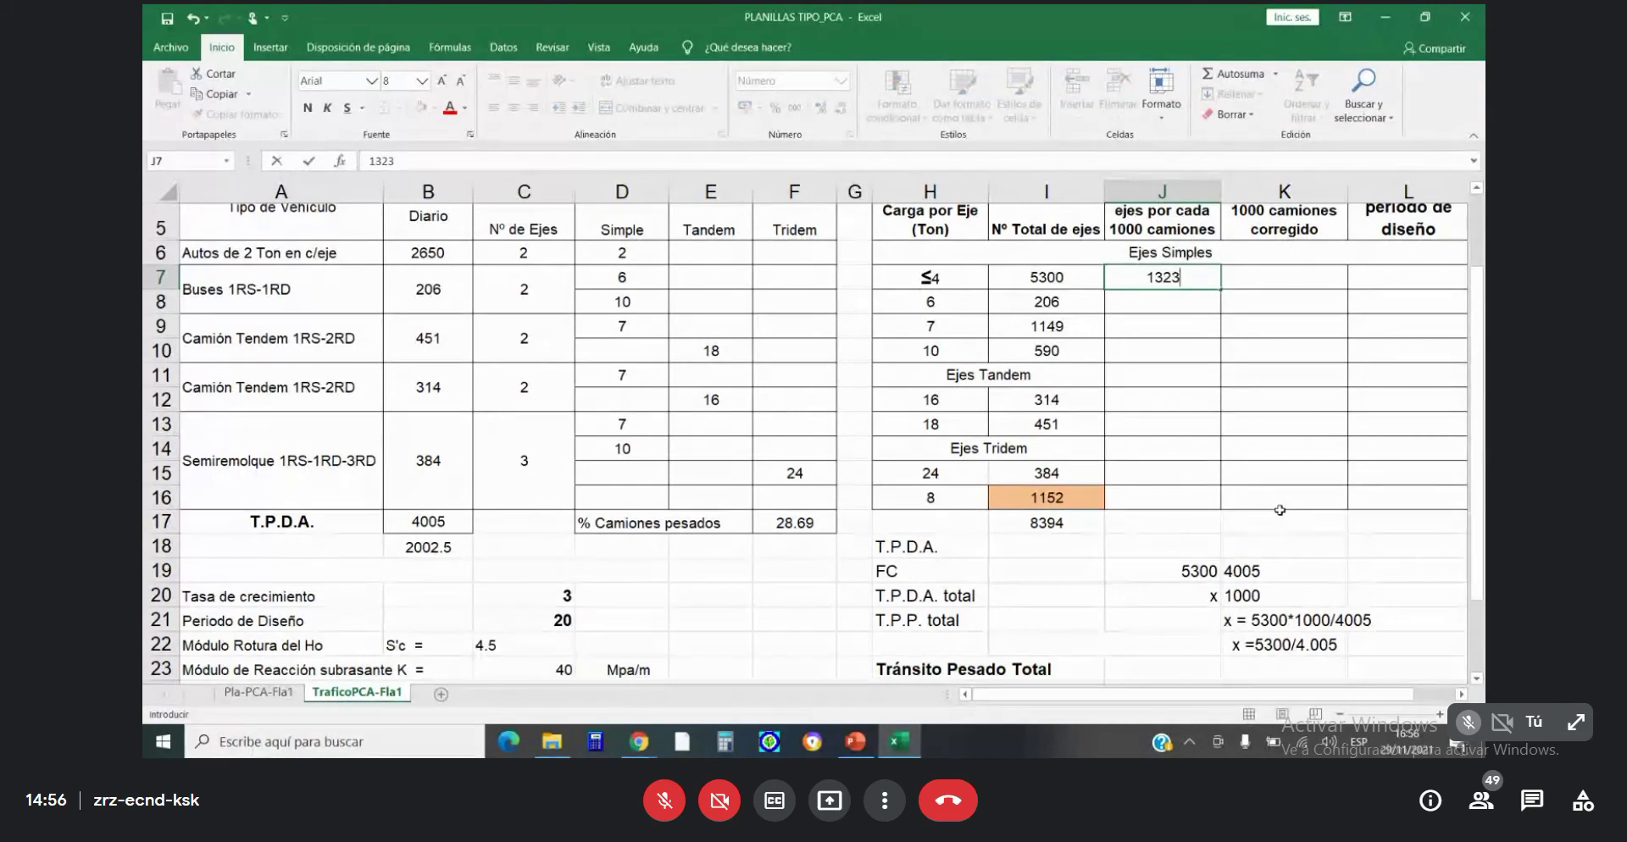
pyautogui.press('Return')
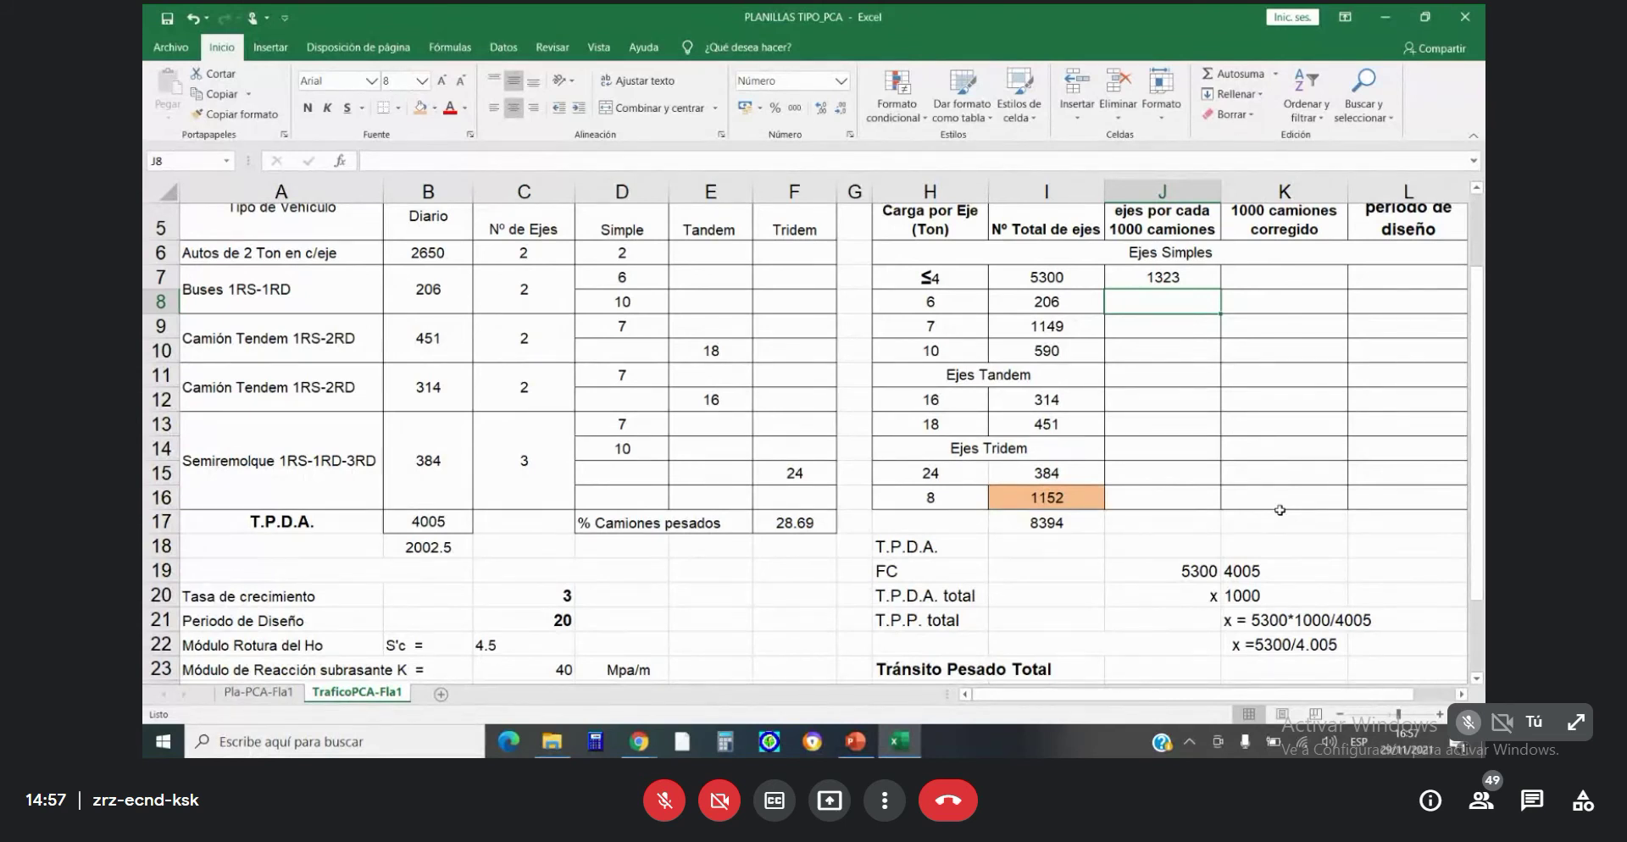
pyautogui.write('51')
pyautogui.press('Return')
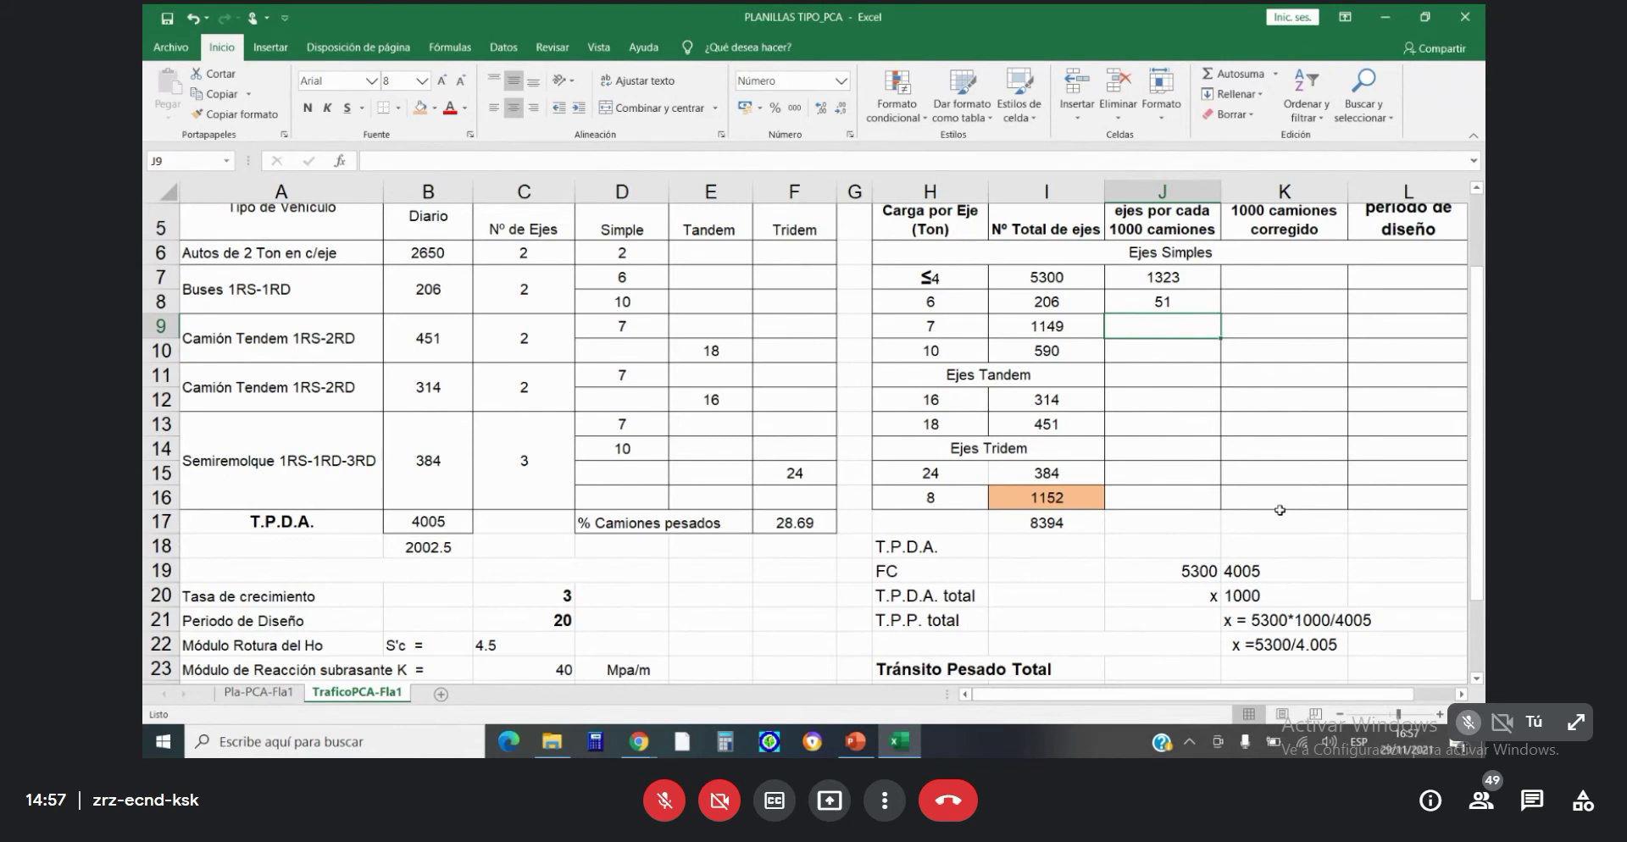
pyautogui.write('287')
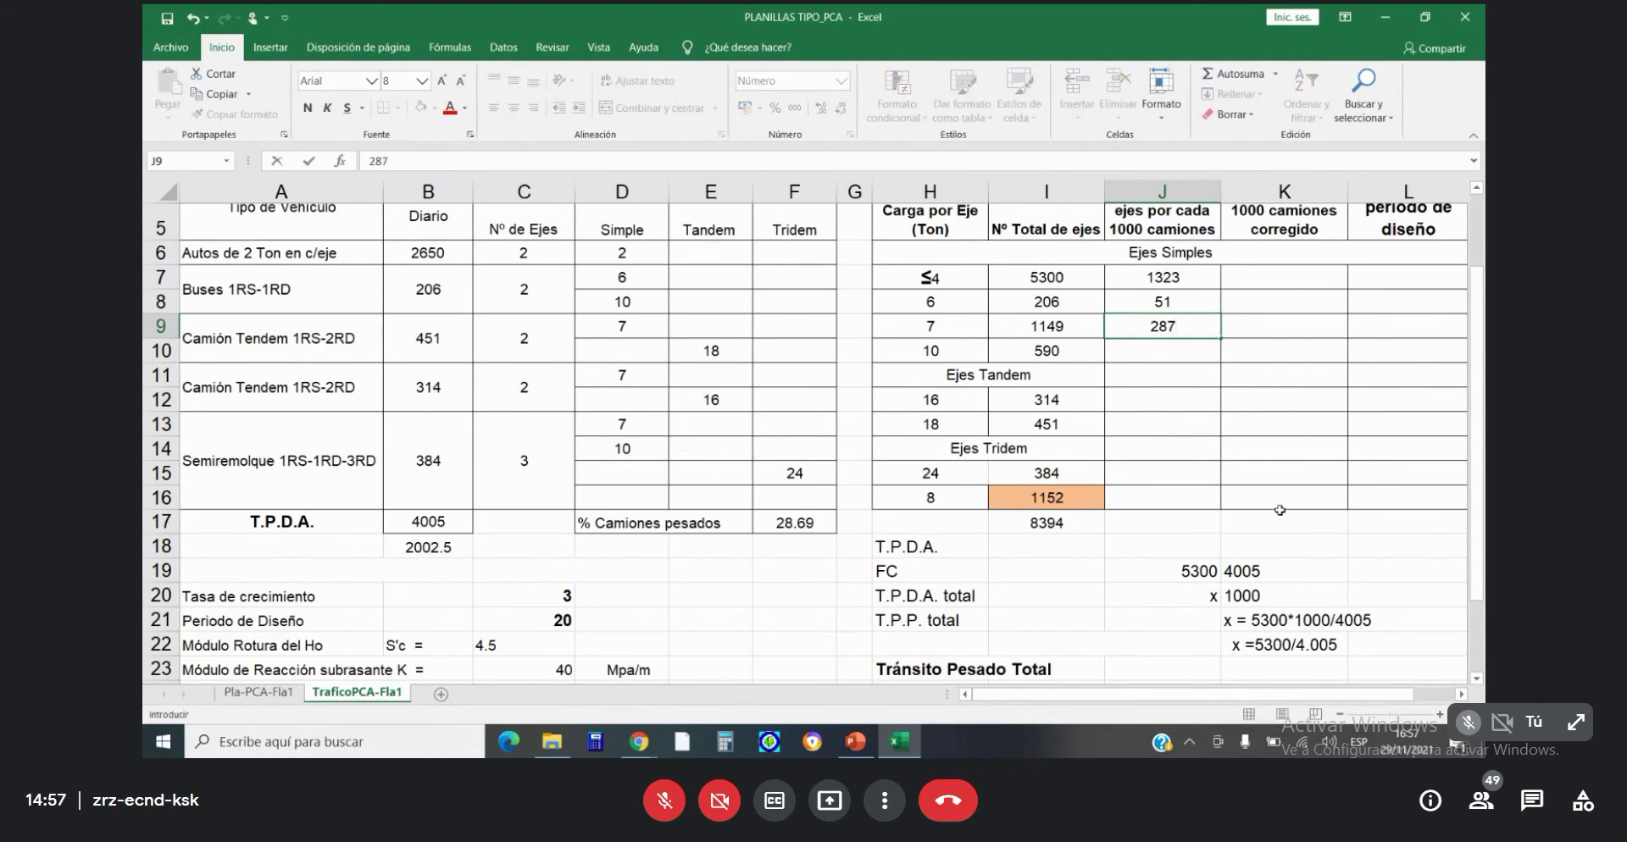
pyautogui.press('Return')
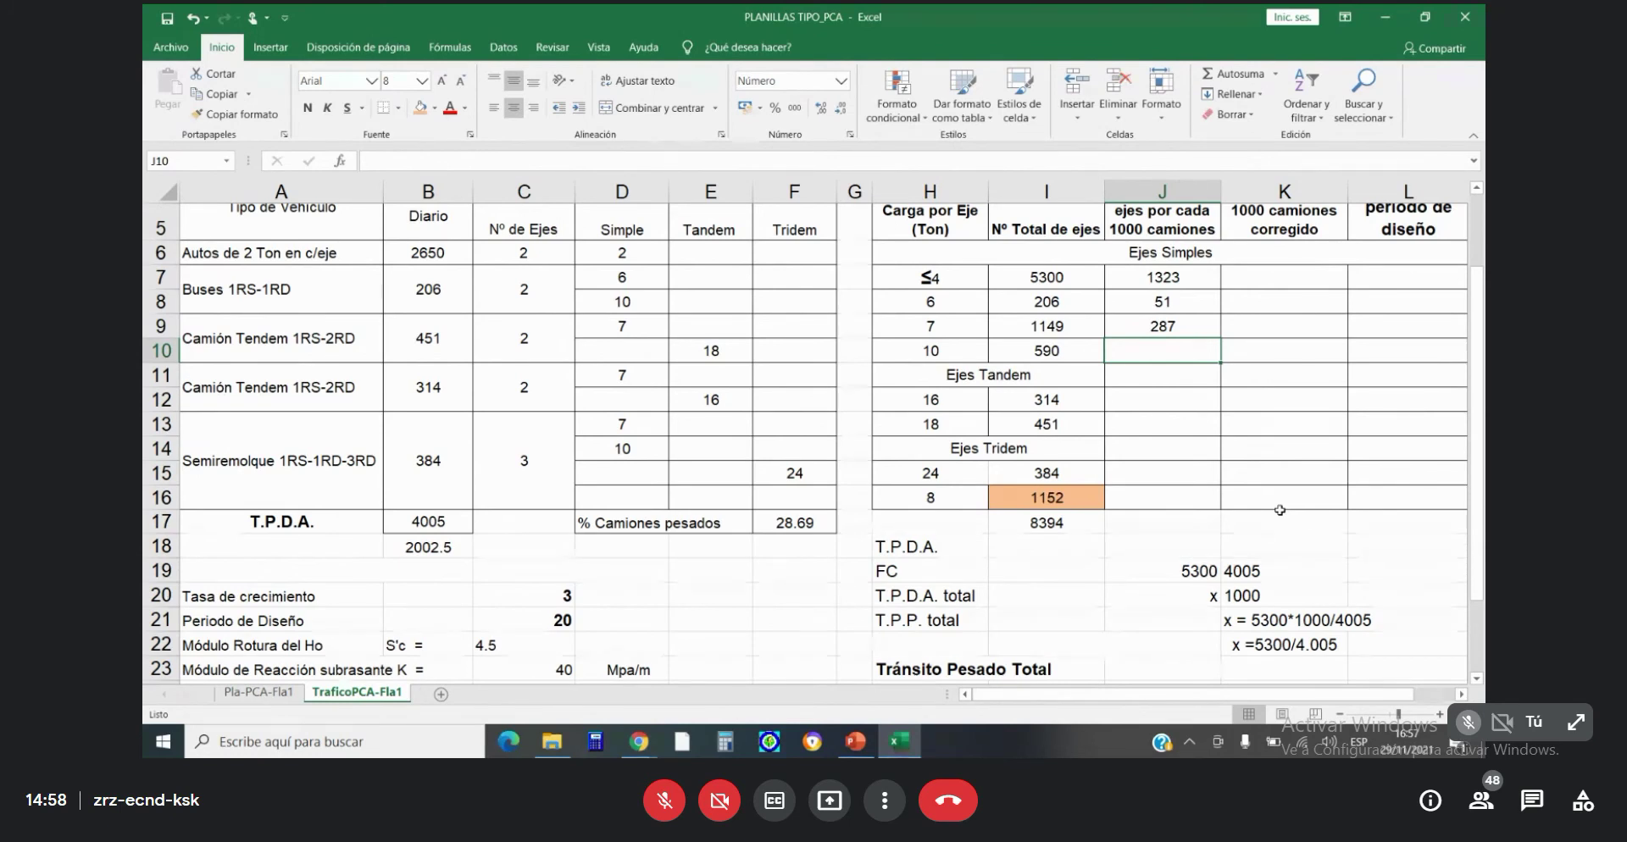
# Enter 147 axles per 1000 trucks for the 10 Ton simple axle in J10.
pyautogui.write('145')
pyautogui.press('Return')
pyautogui.press('Return')
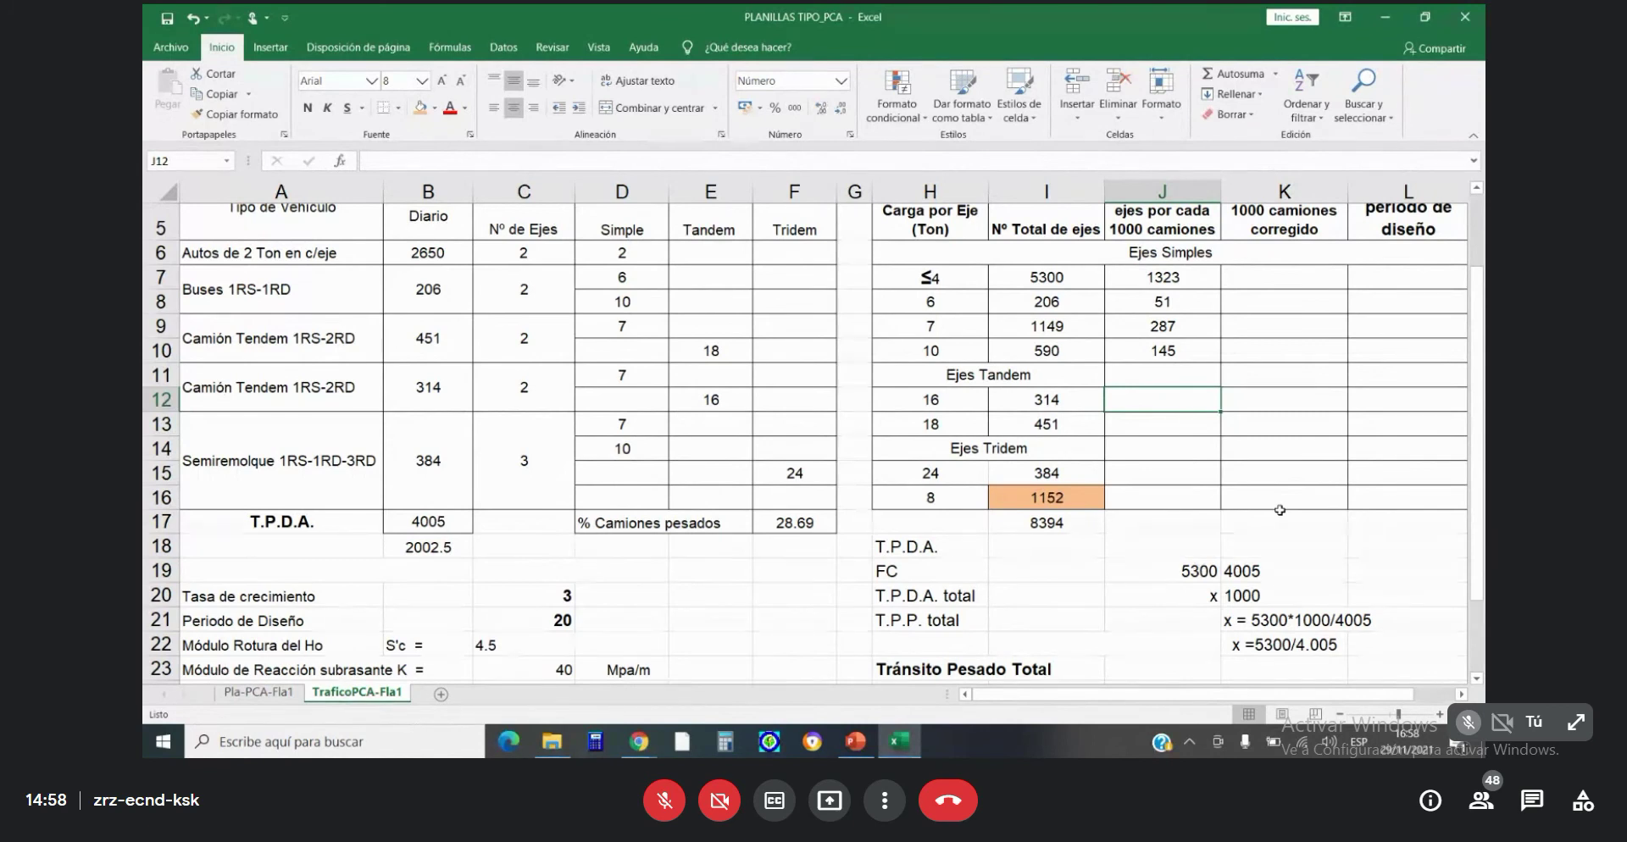
pyautogui.click(1163, 347)
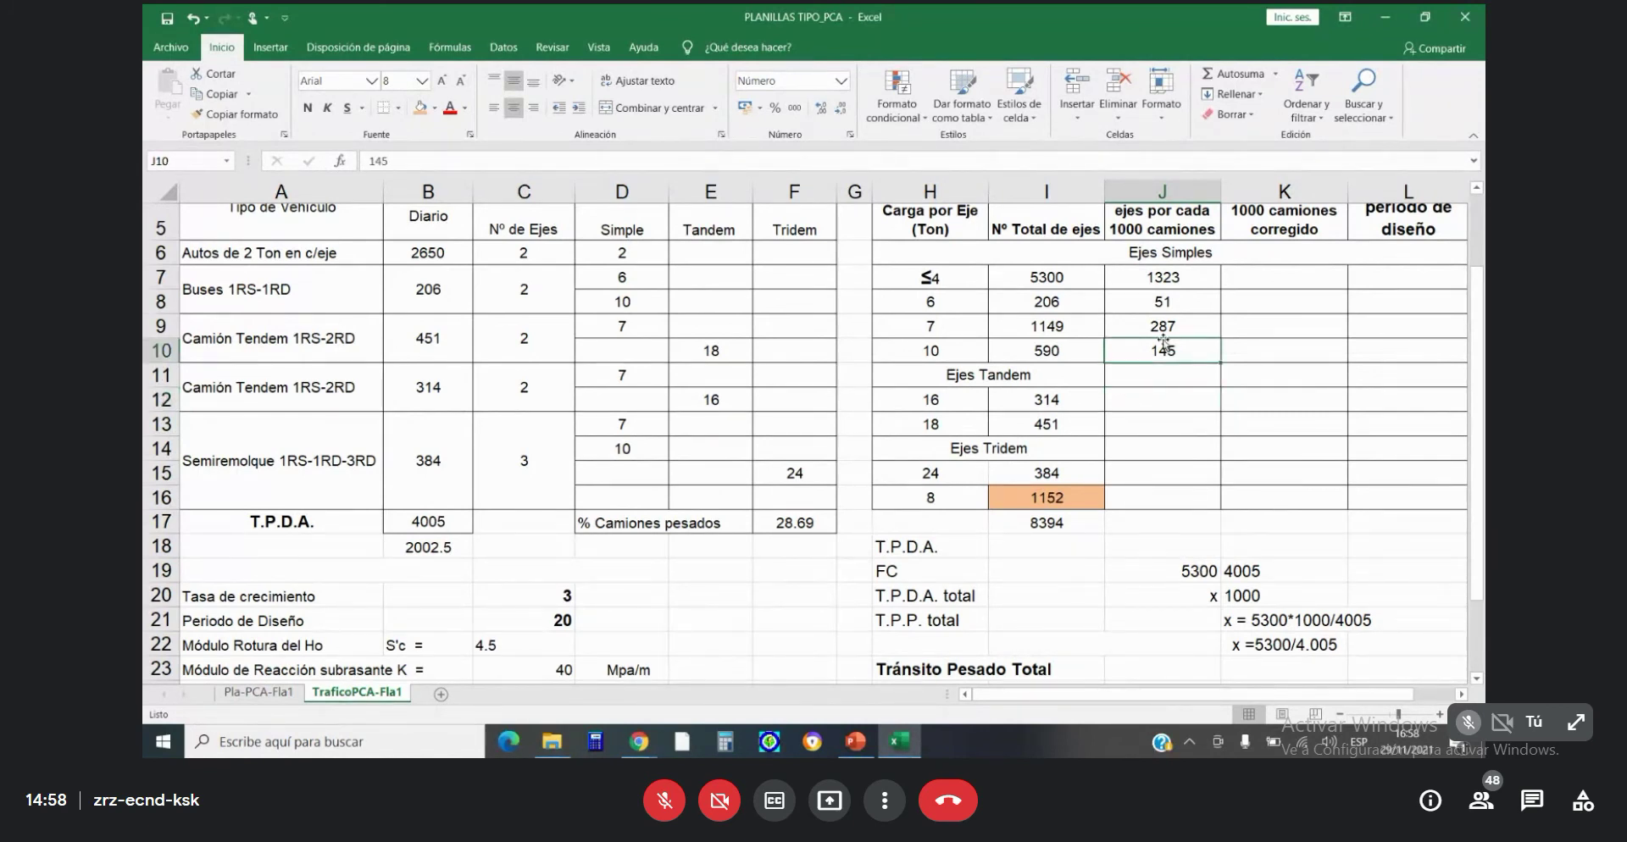
pyautogui.write('147')
pyautogui.press('Return')
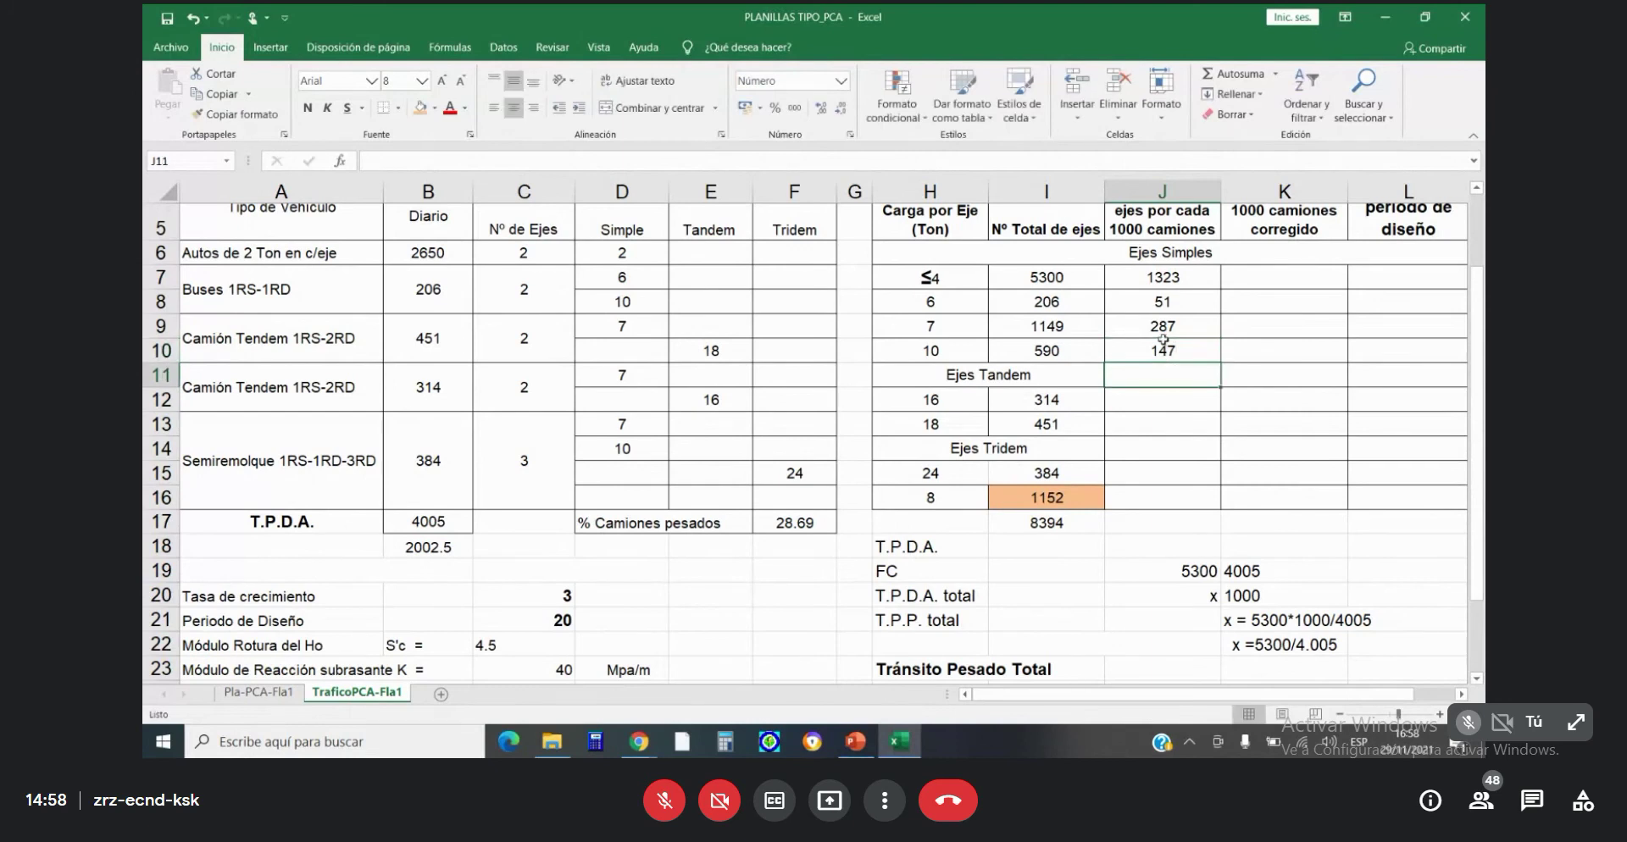
# Enter the tandem axles per 1000 trucks: 78 for 16 Ton in J12 and 113 for 18 Ton in J13.
pyautogui.press('Return')
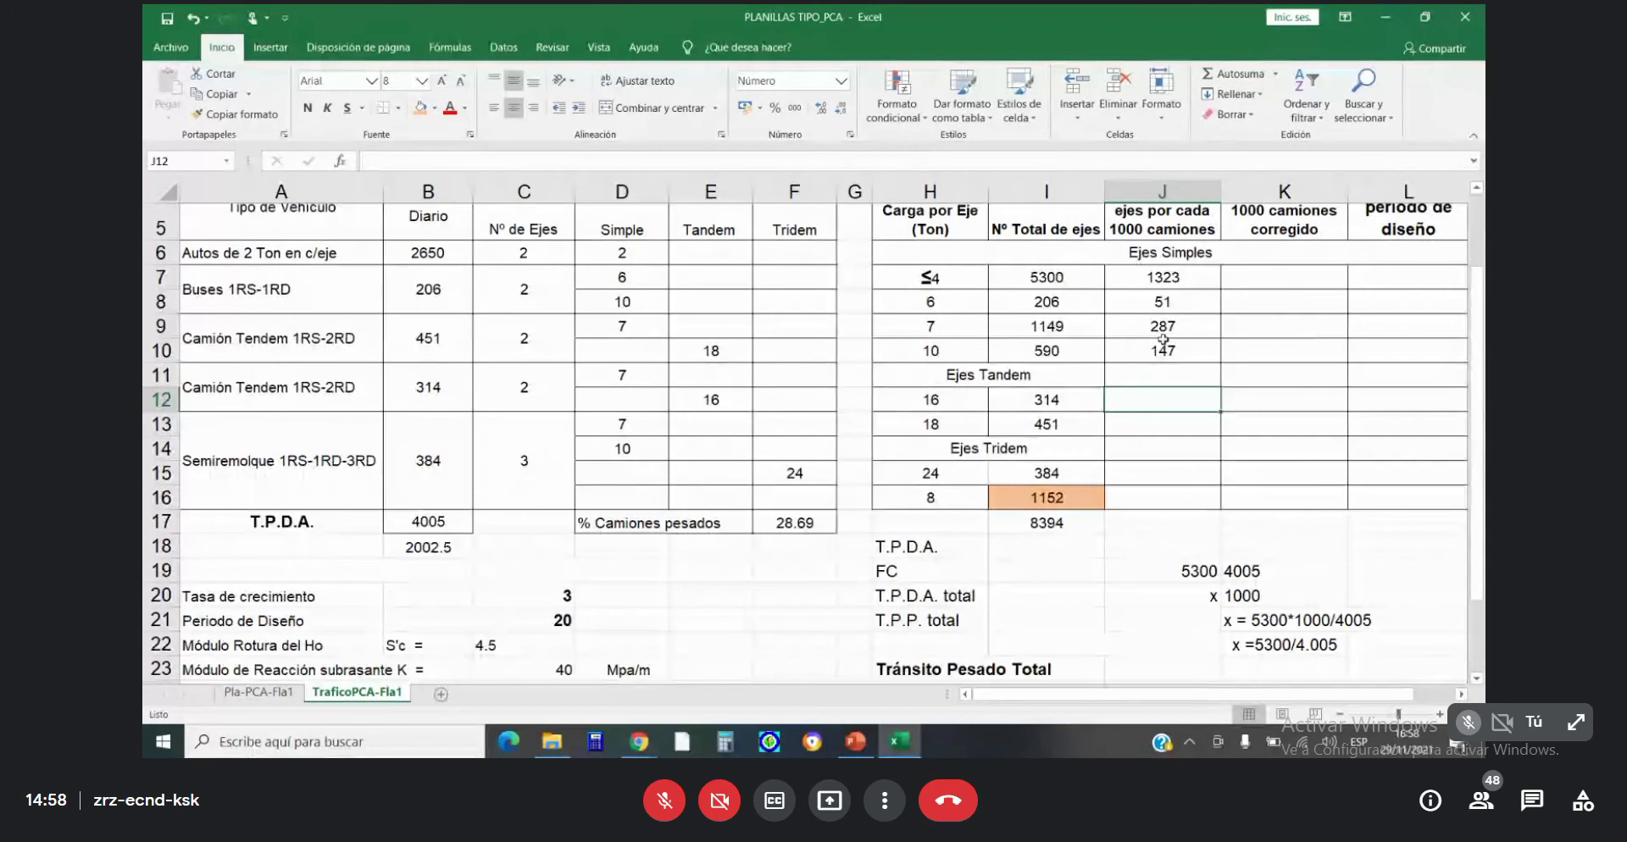
pyautogui.write('78')
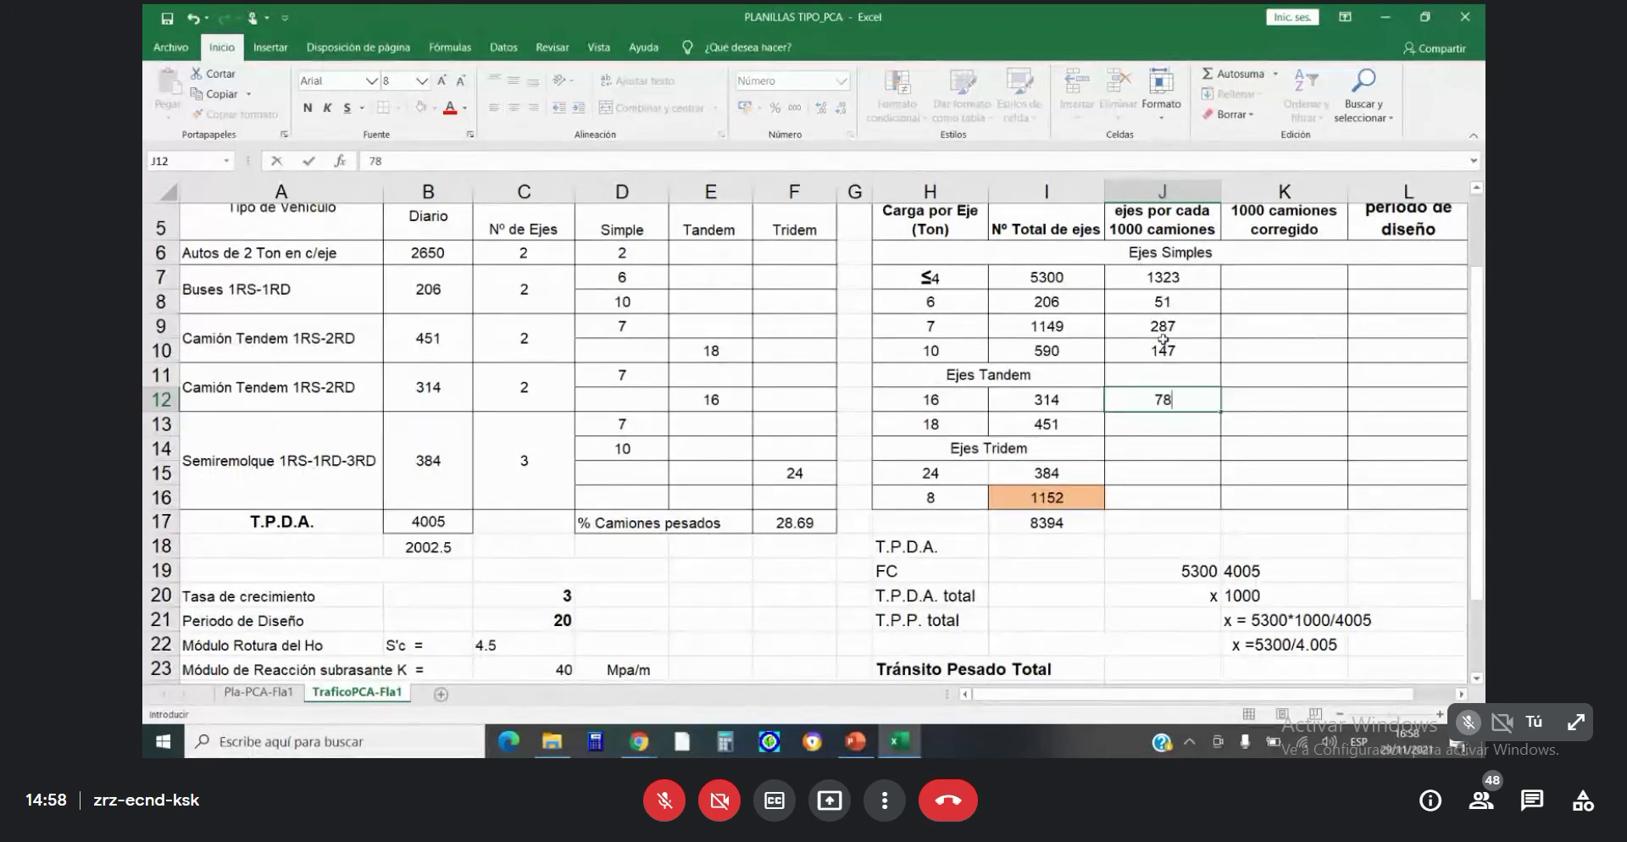
pyautogui.press('Return')
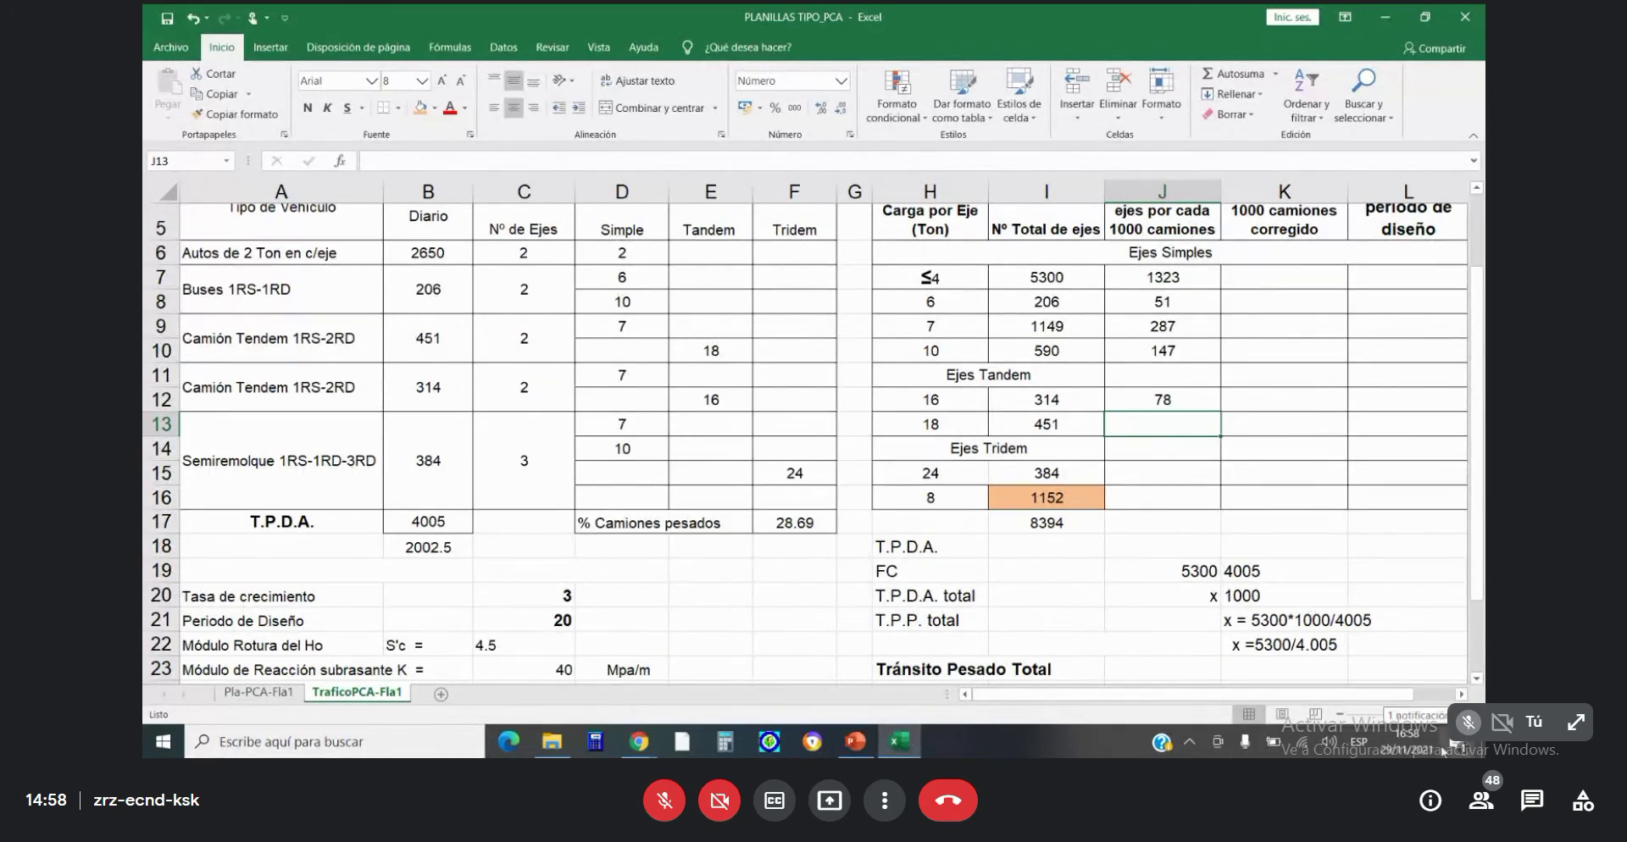
pyautogui.write('113')
pyautogui.press('Return')
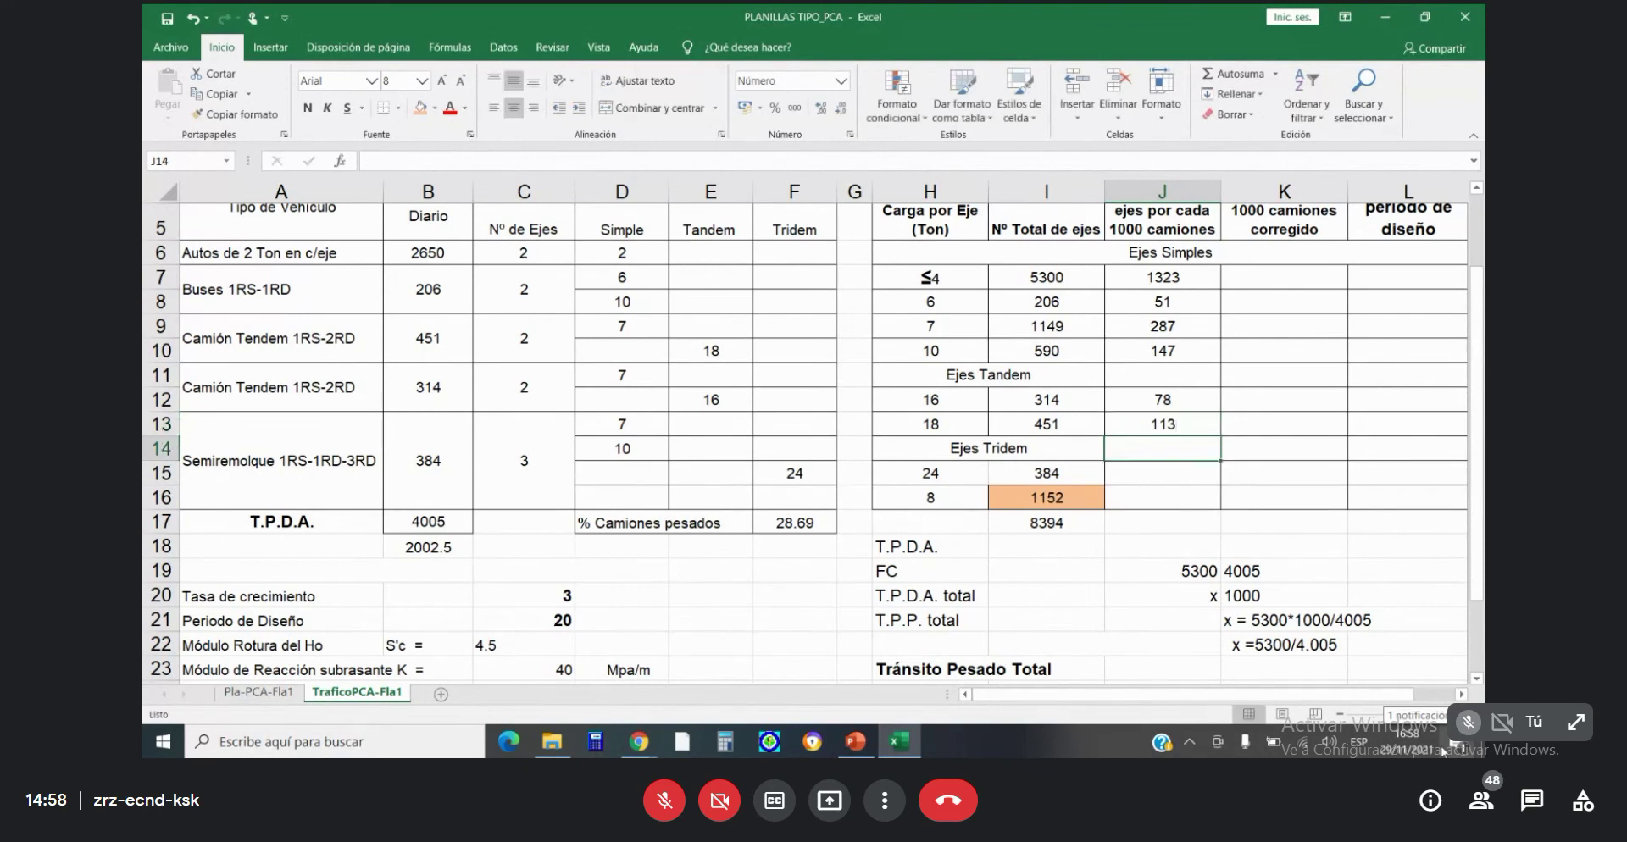
# Enter 288 axles per 1000 trucks for the 8 Ton tridem axle in J16.
pyautogui.click(1159, 476)
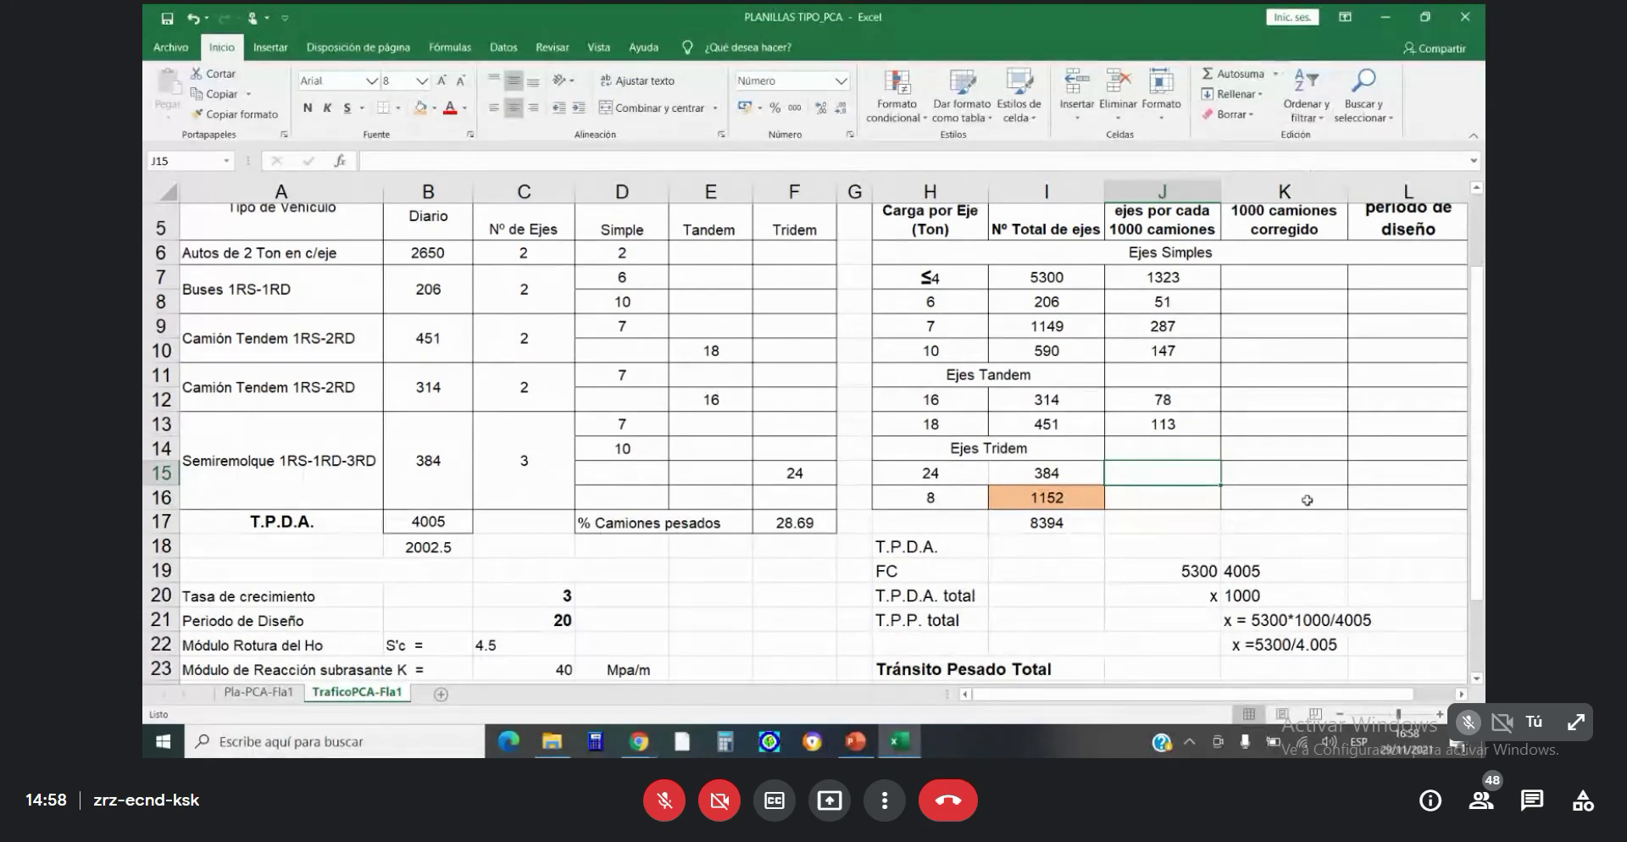
pyautogui.scroll(-1, 1290, 480)
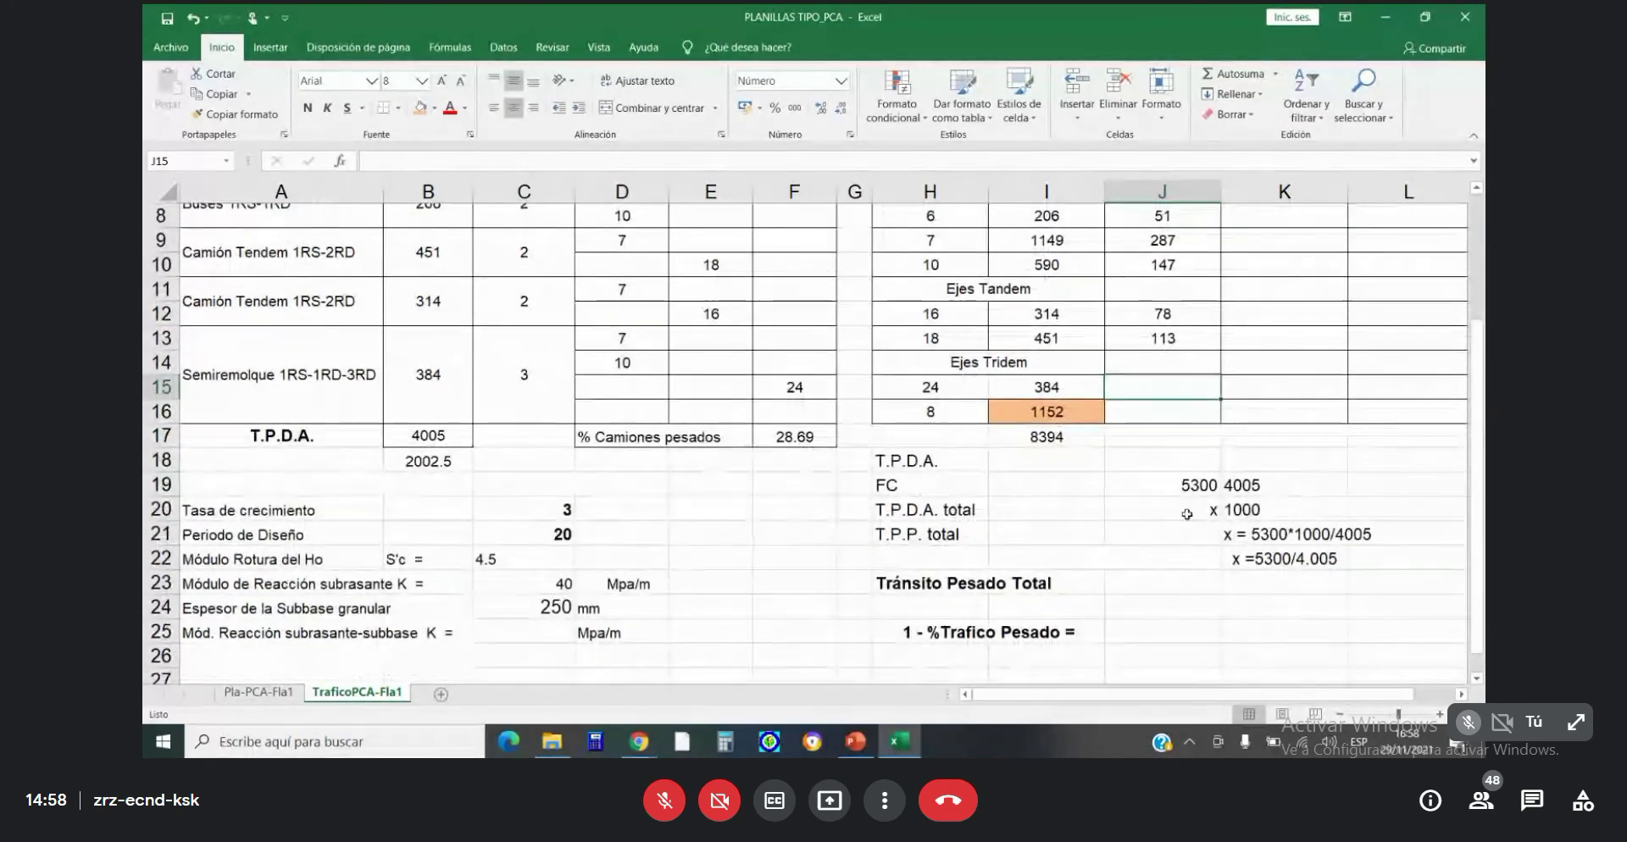
pyautogui.scroll(1, 1292, 500)
pyautogui.scroll(1, 1293, 500)
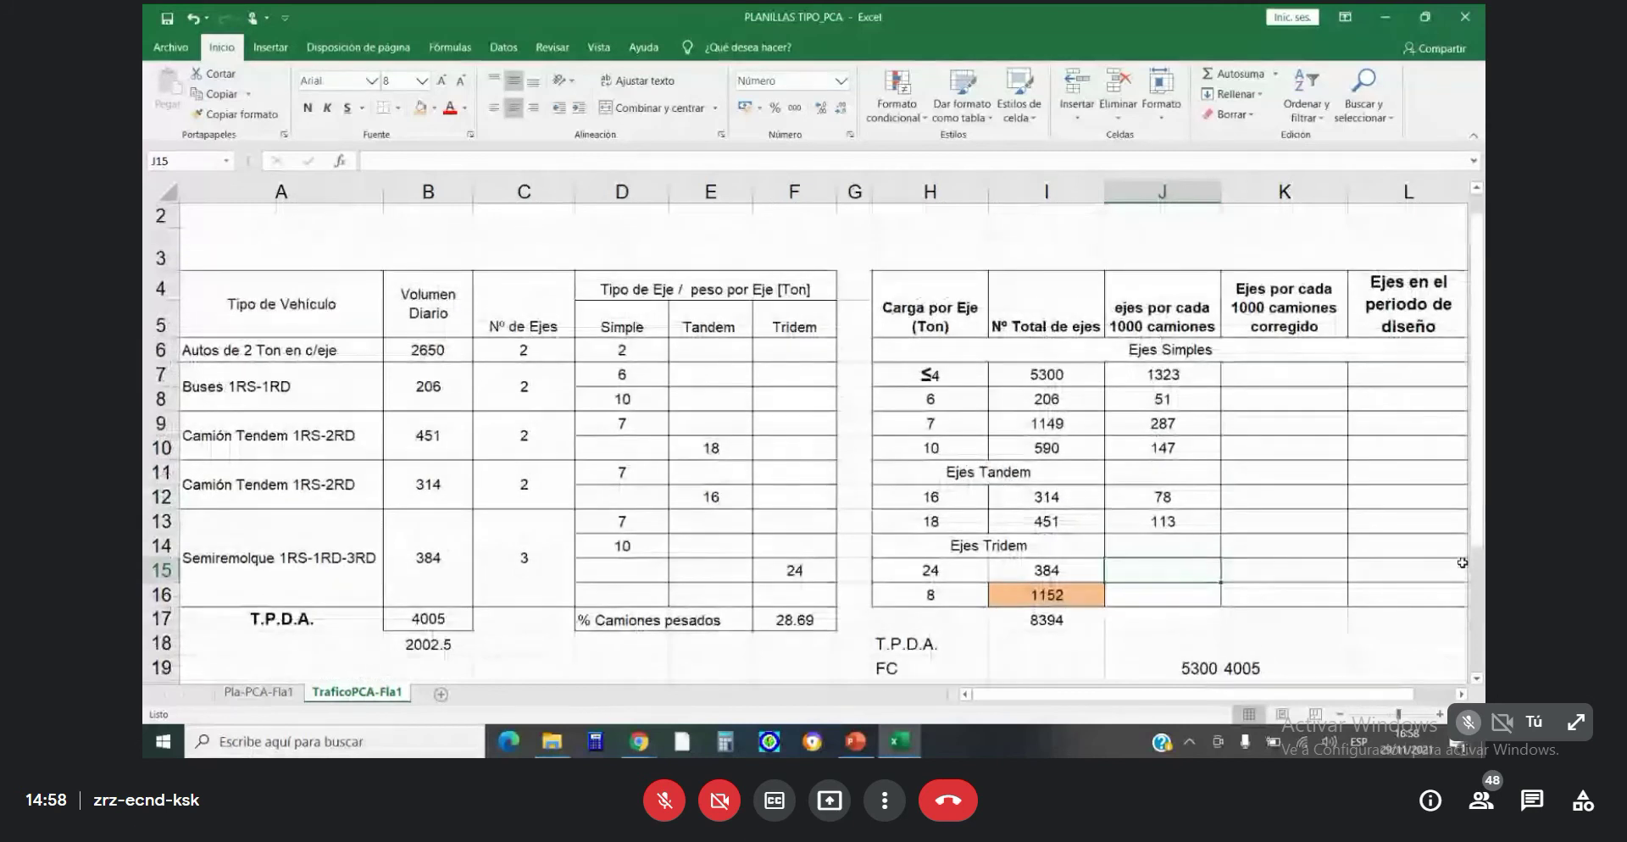
pyautogui.scroll(-1, 1457, 552)
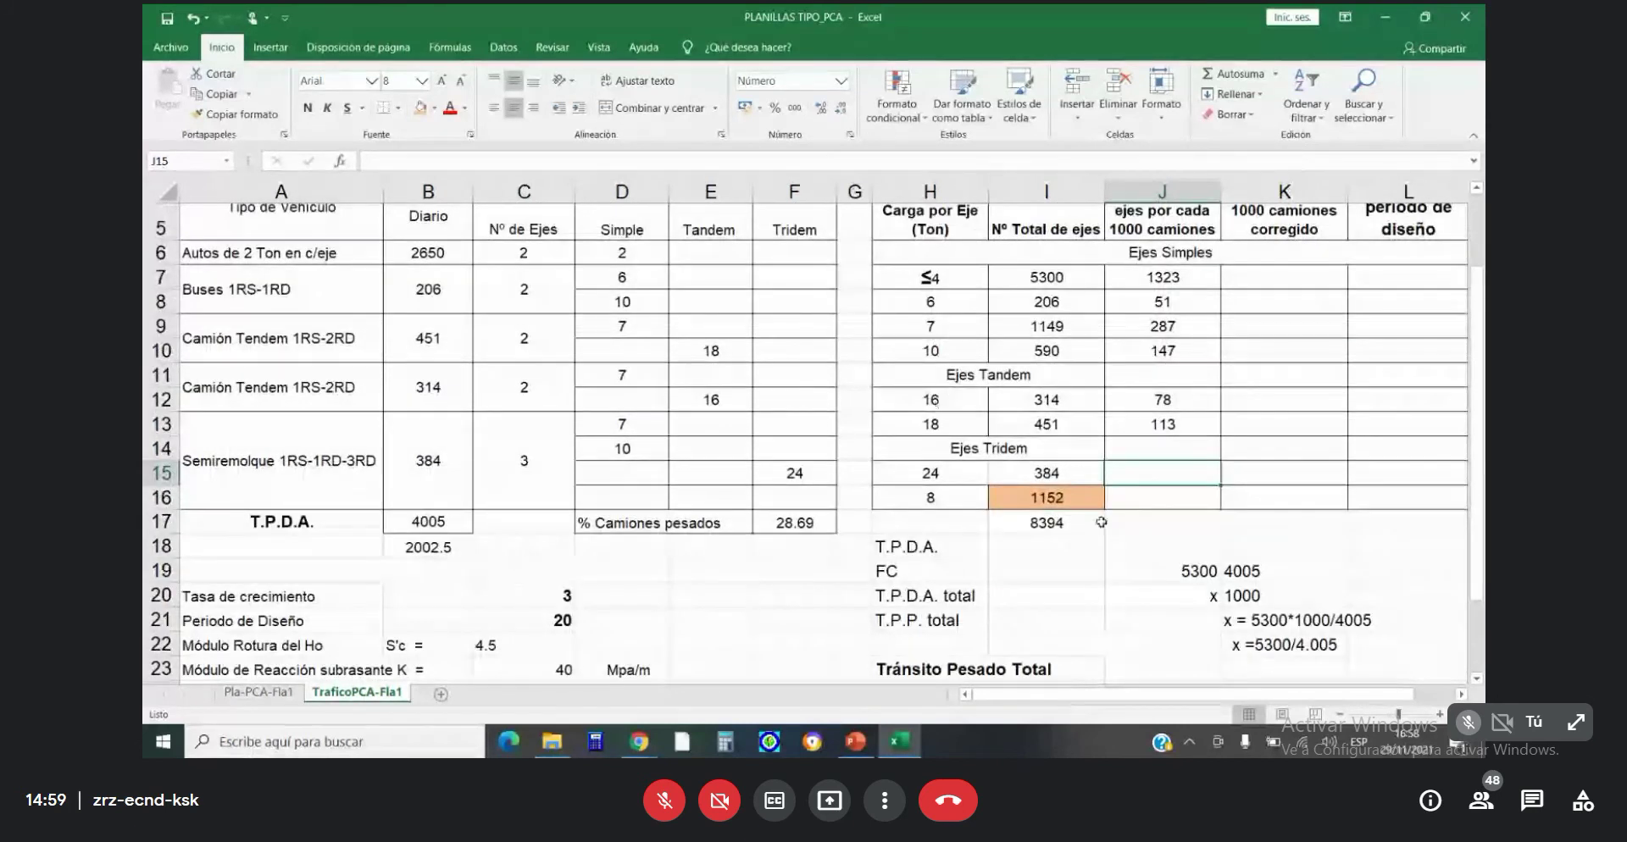
pyautogui.click(1201, 496)
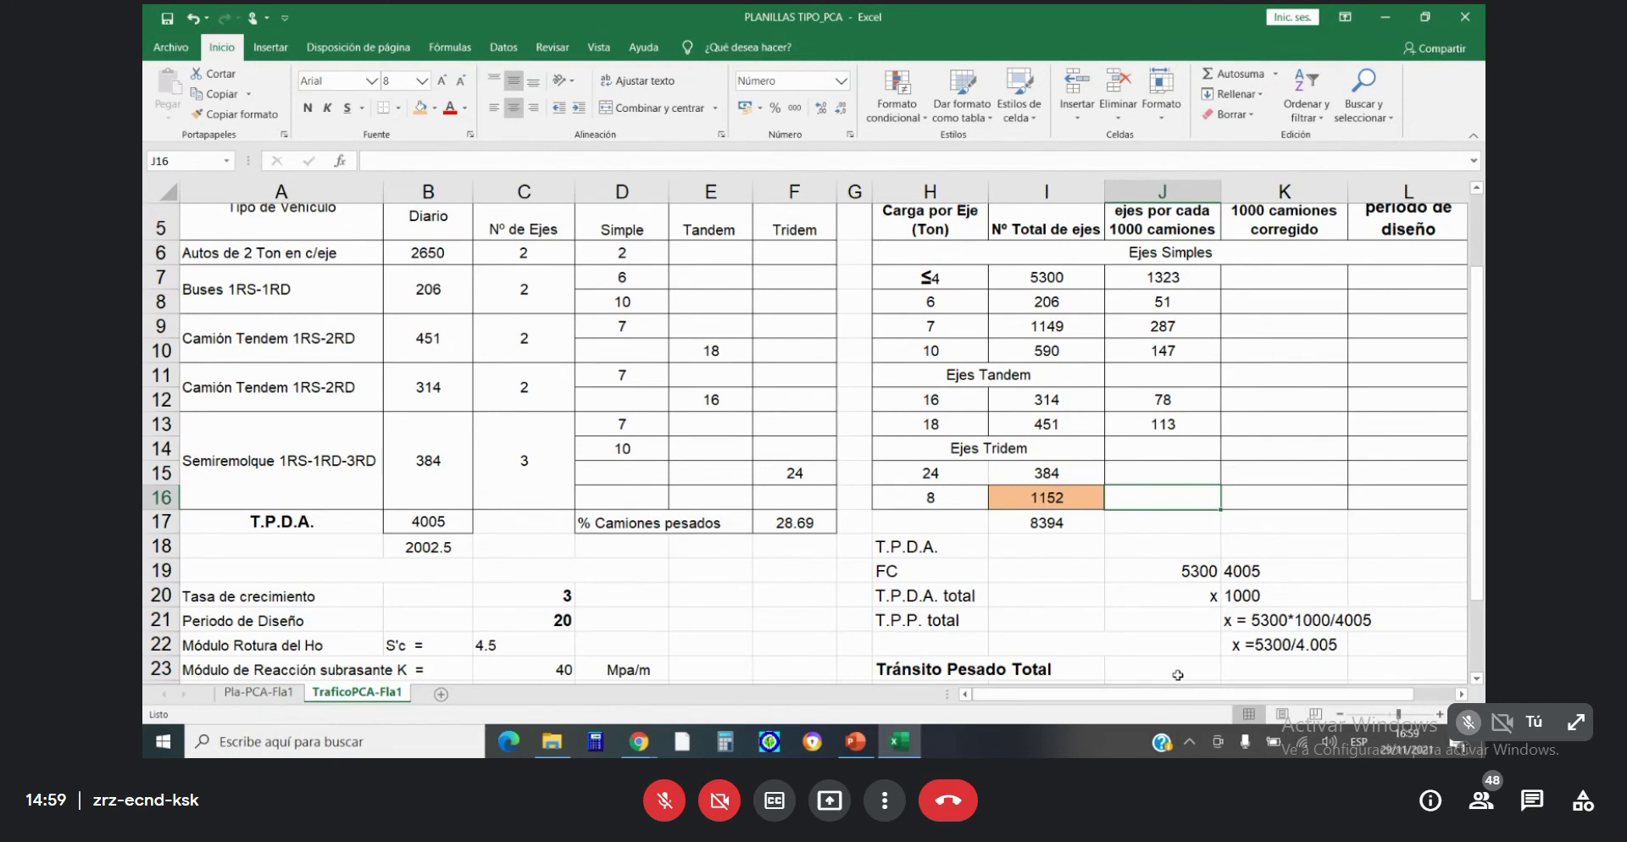
pyautogui.write('288')
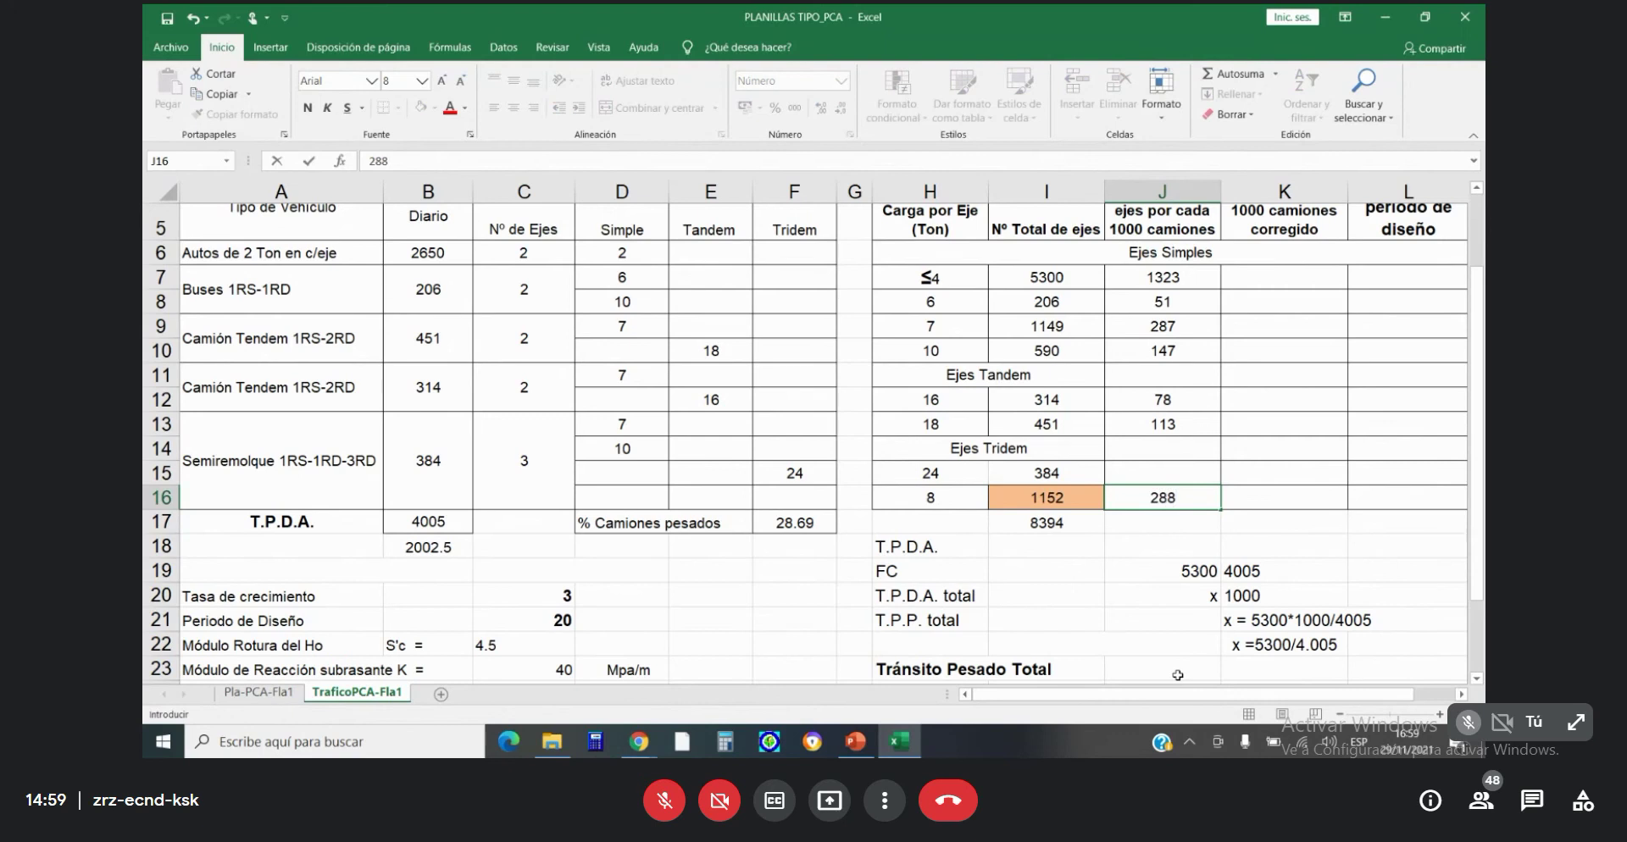
pyautogui.press('Return')
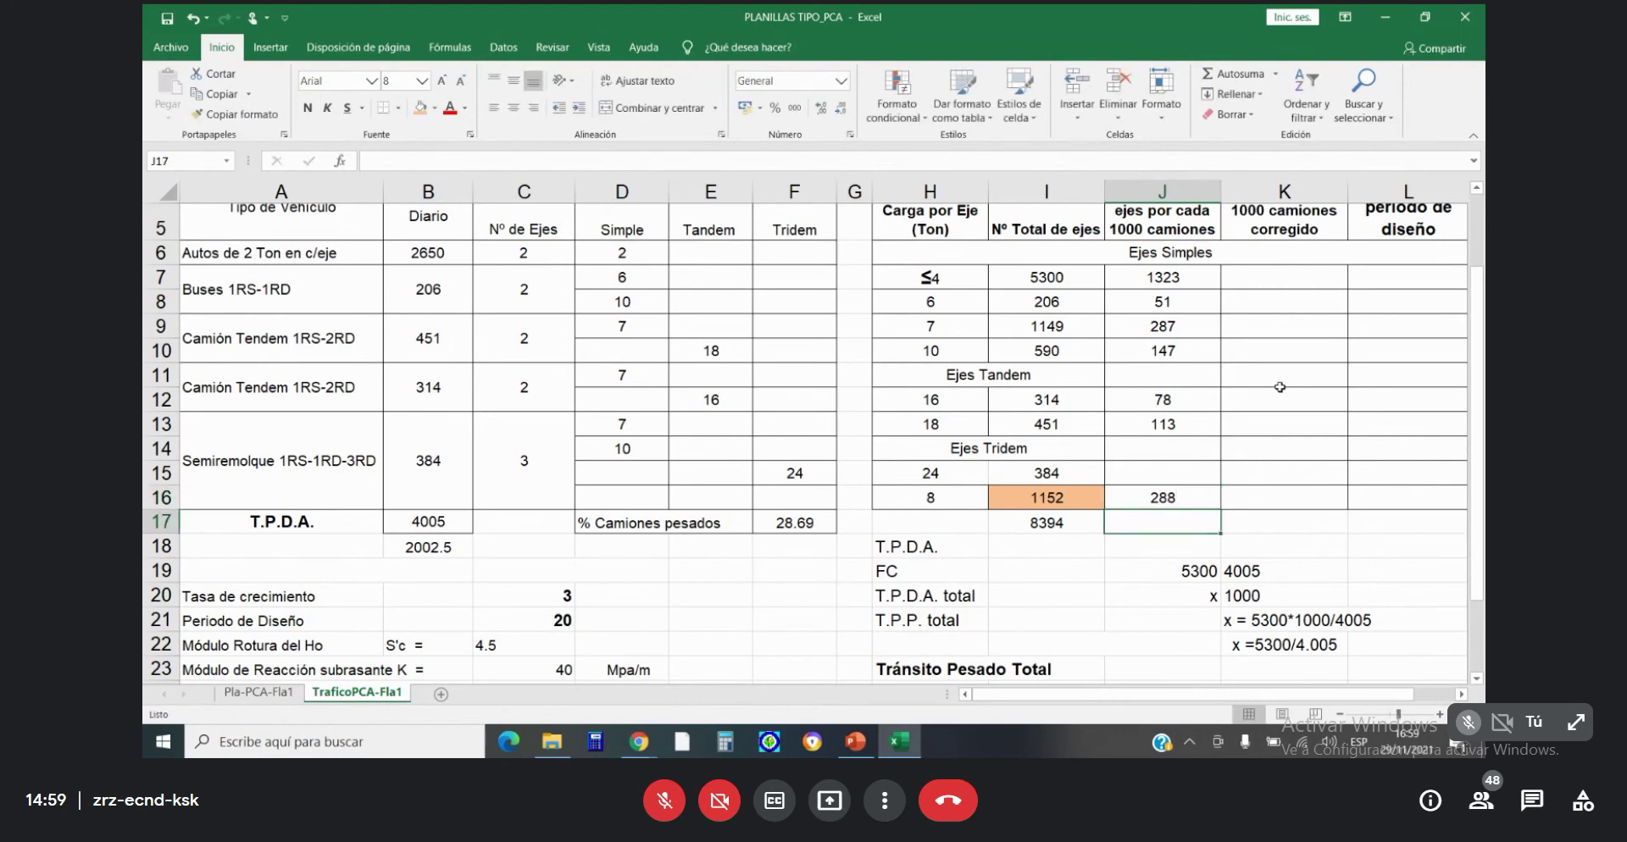
# Enter 4005 as the T.P.D.A. value in I18, below the total number of axles.
pyautogui.scroll(1, 1329, 484)
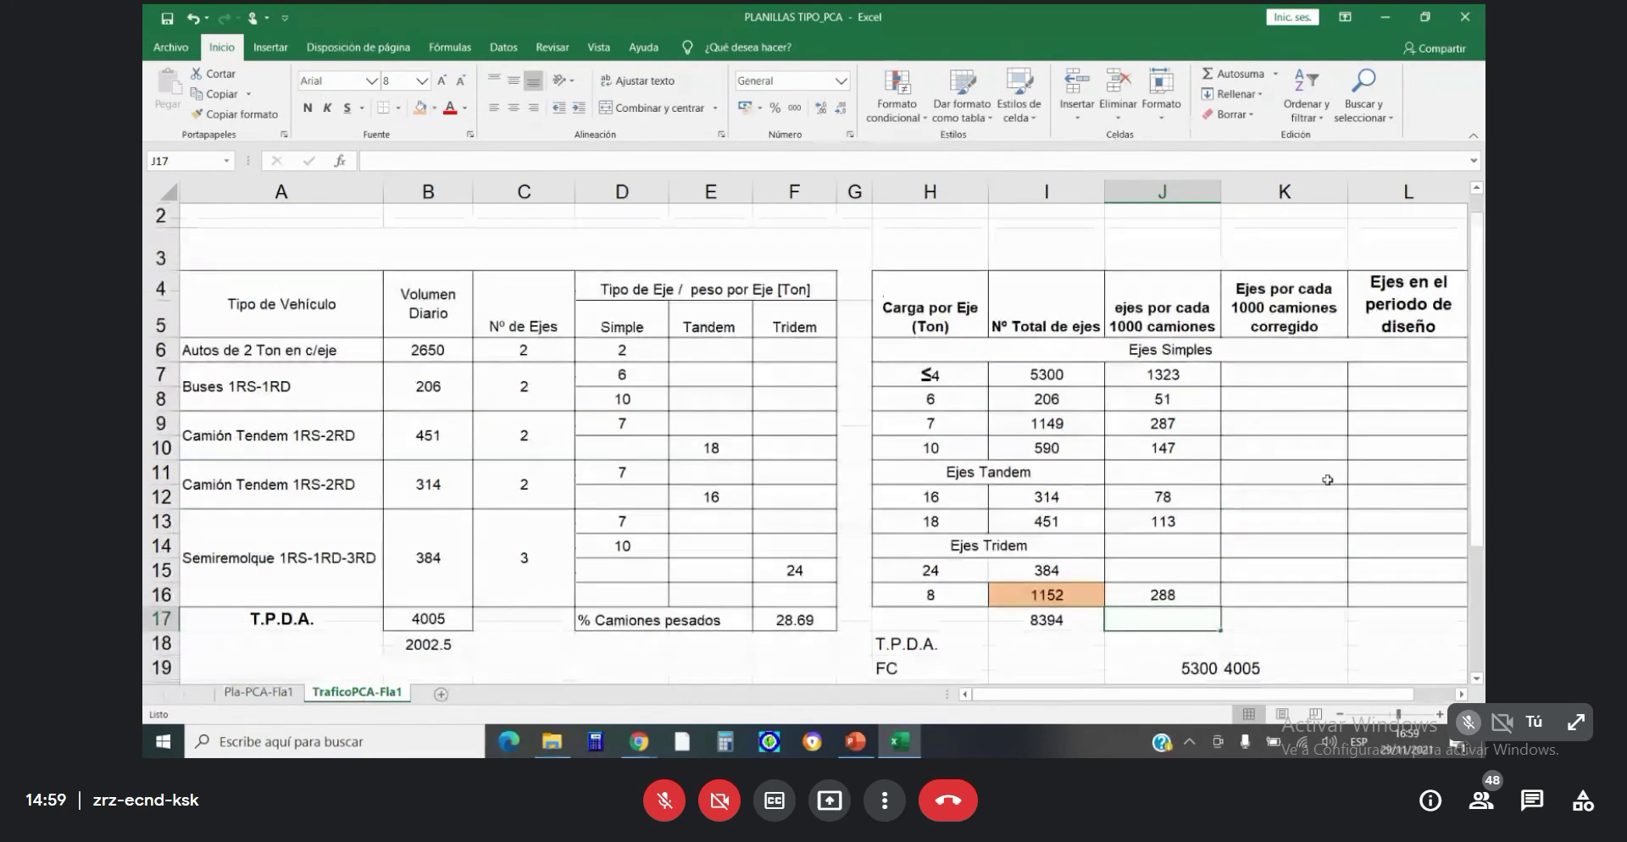
pyautogui.scroll(-2, 1327, 480)
pyautogui.click(1042, 460)
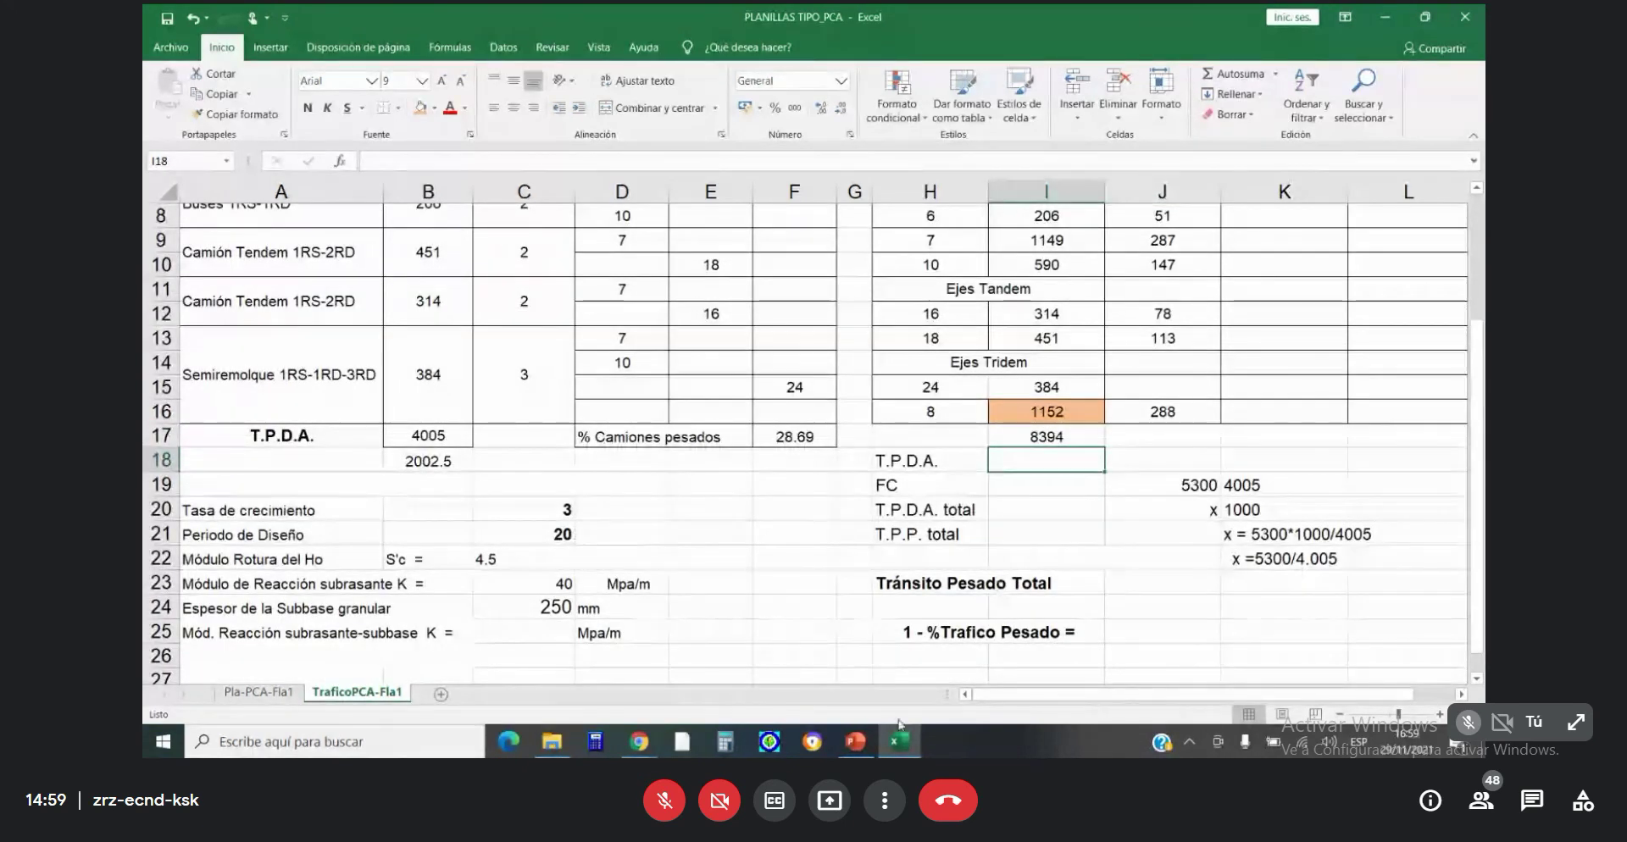
pyautogui.write('400')
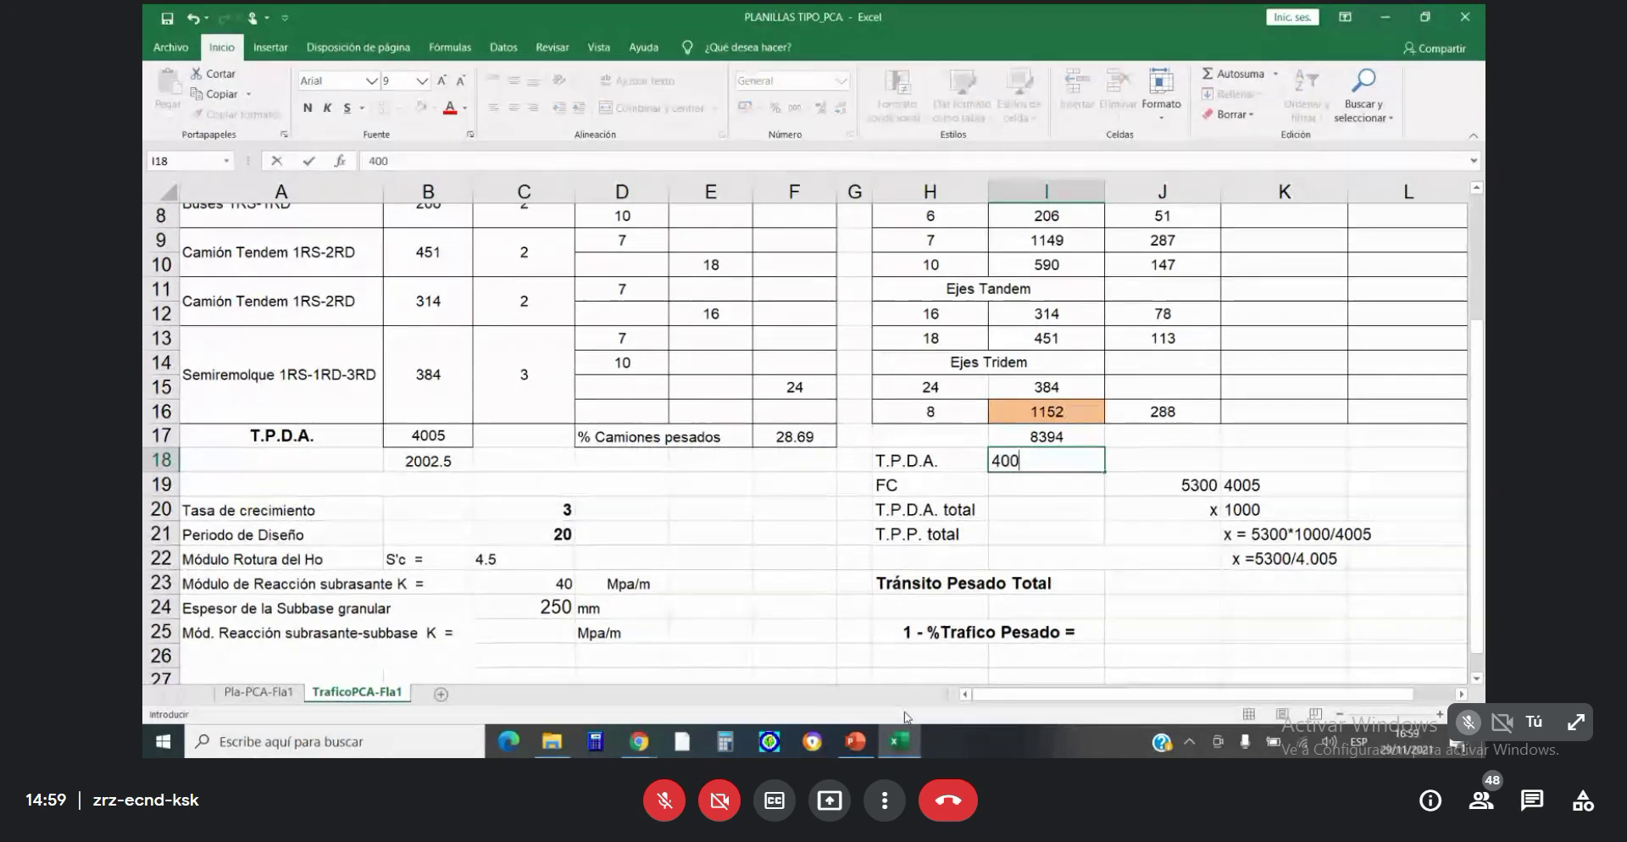
pyautogui.write('5')
pyautogui.press('Return')
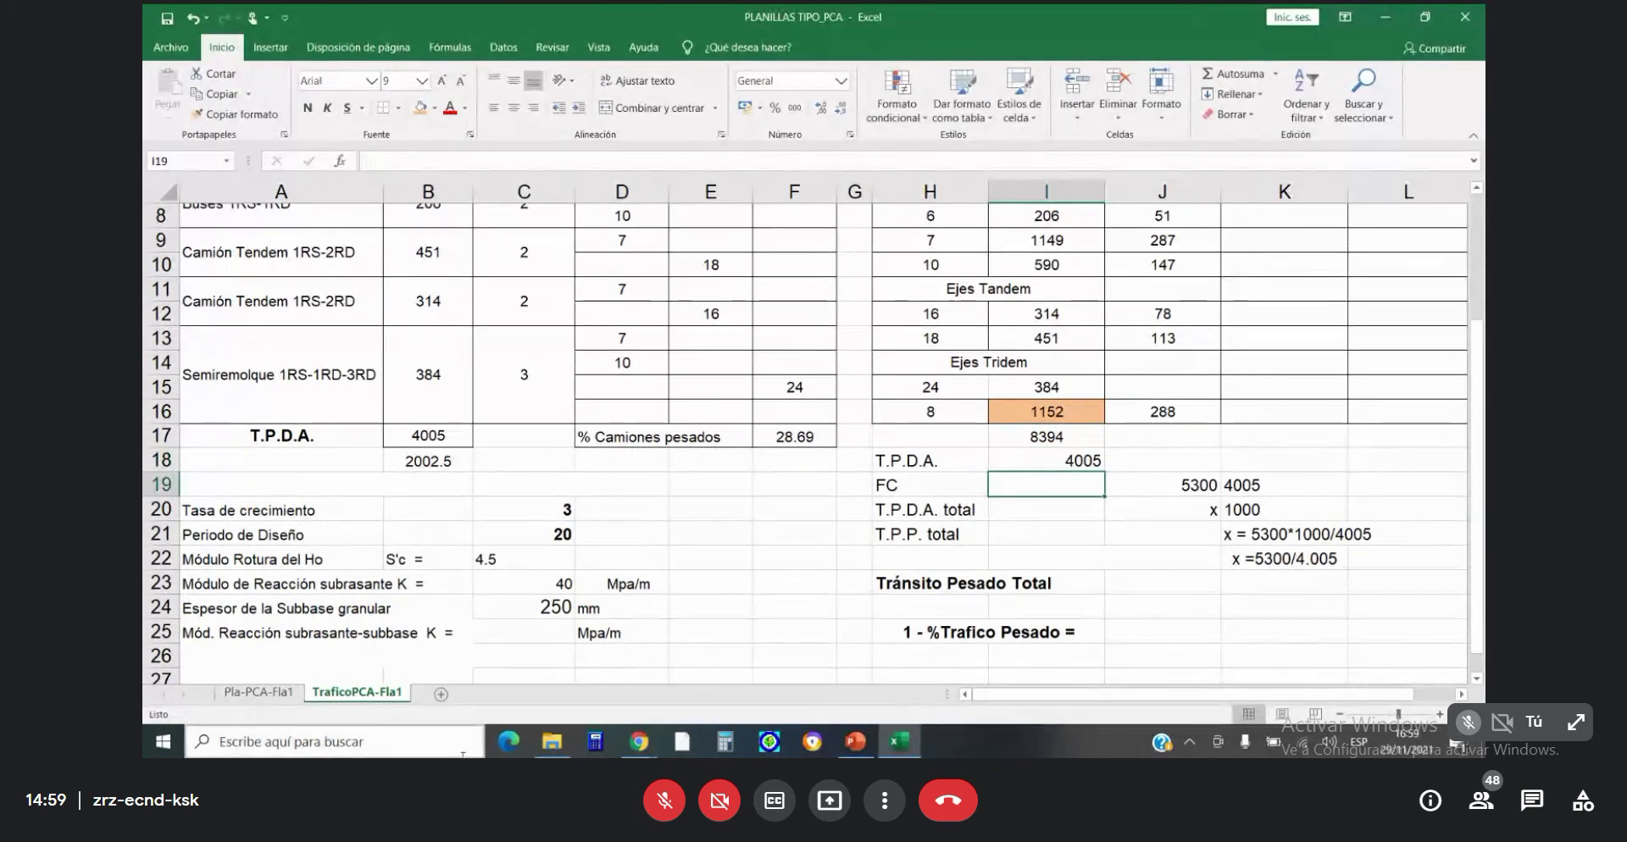
# Merge and center the empty cells of row 2 across the table width beneath the sheet title.
pyautogui.scroll(-3, 338, 610)
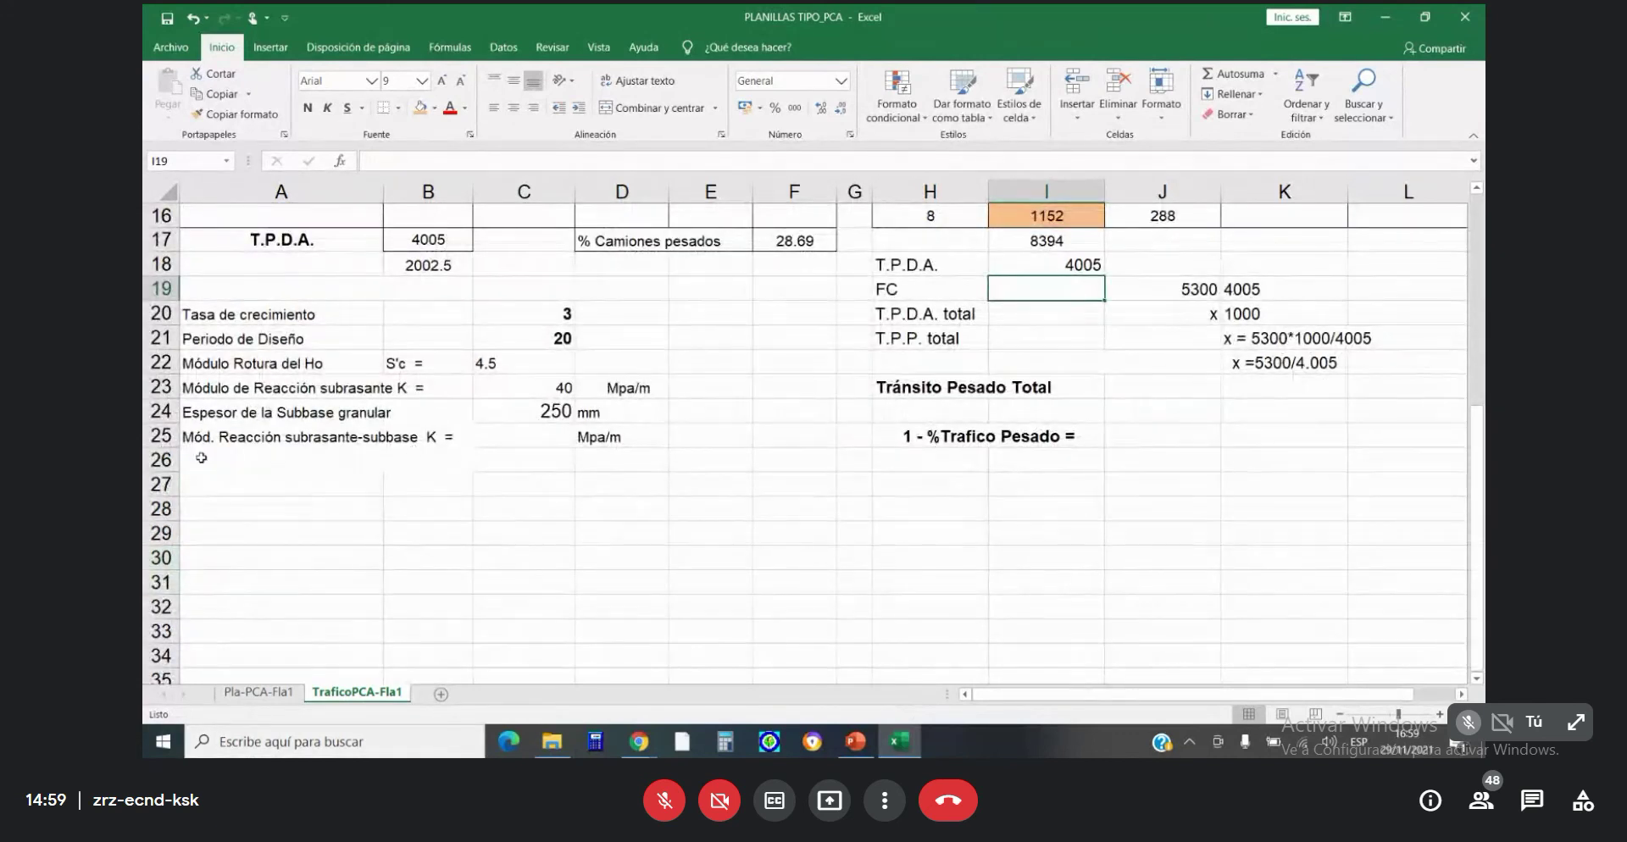
pyautogui.scroll(2, 240, 428)
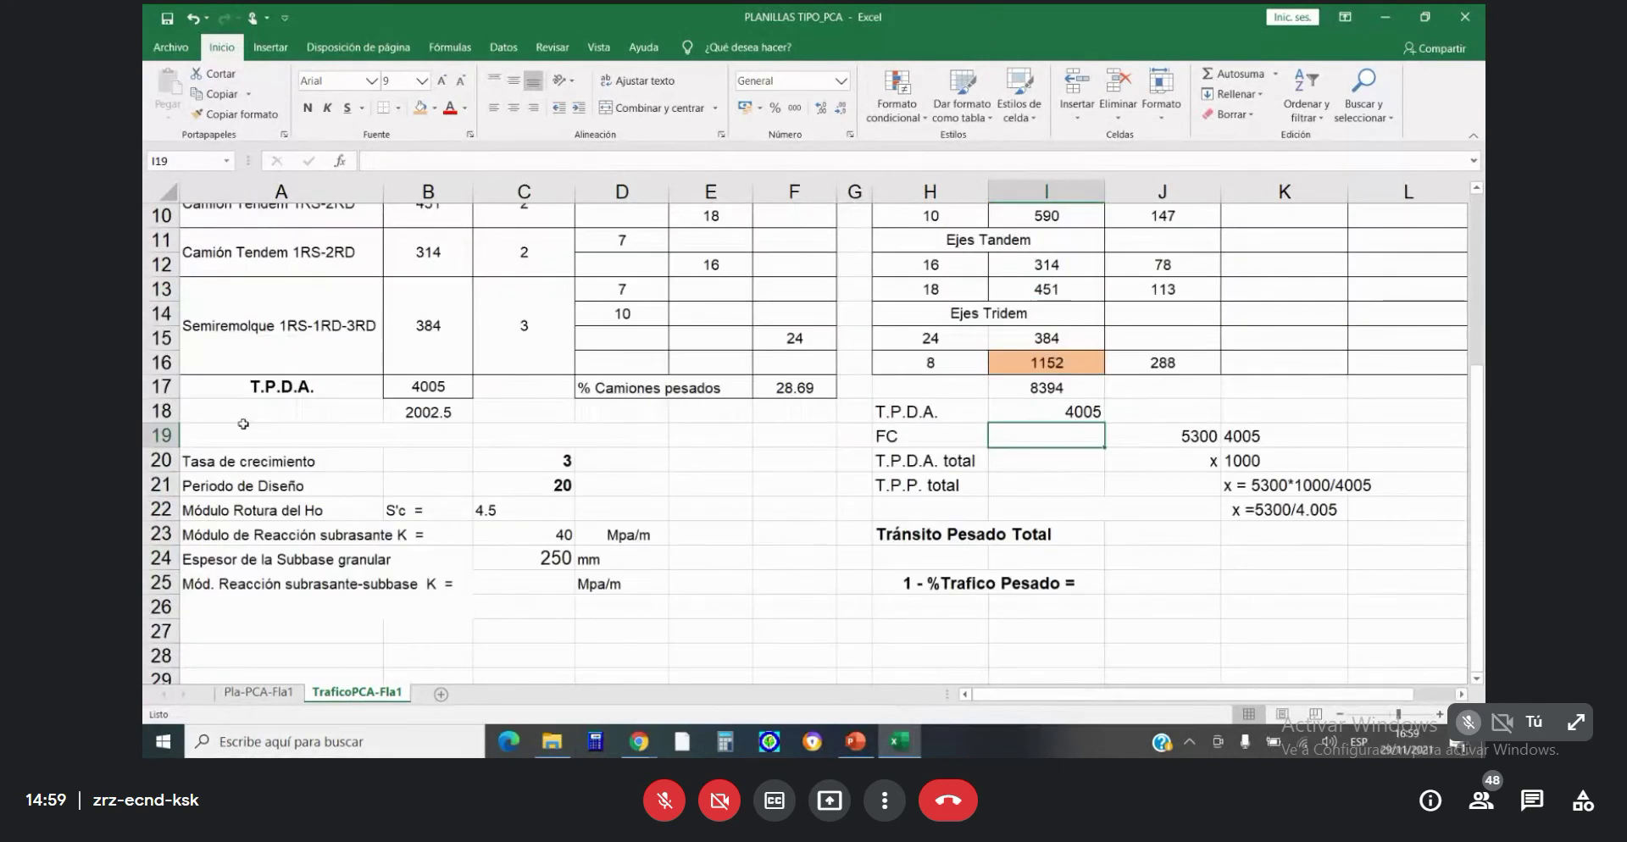
pyautogui.scroll(3, 243, 424)
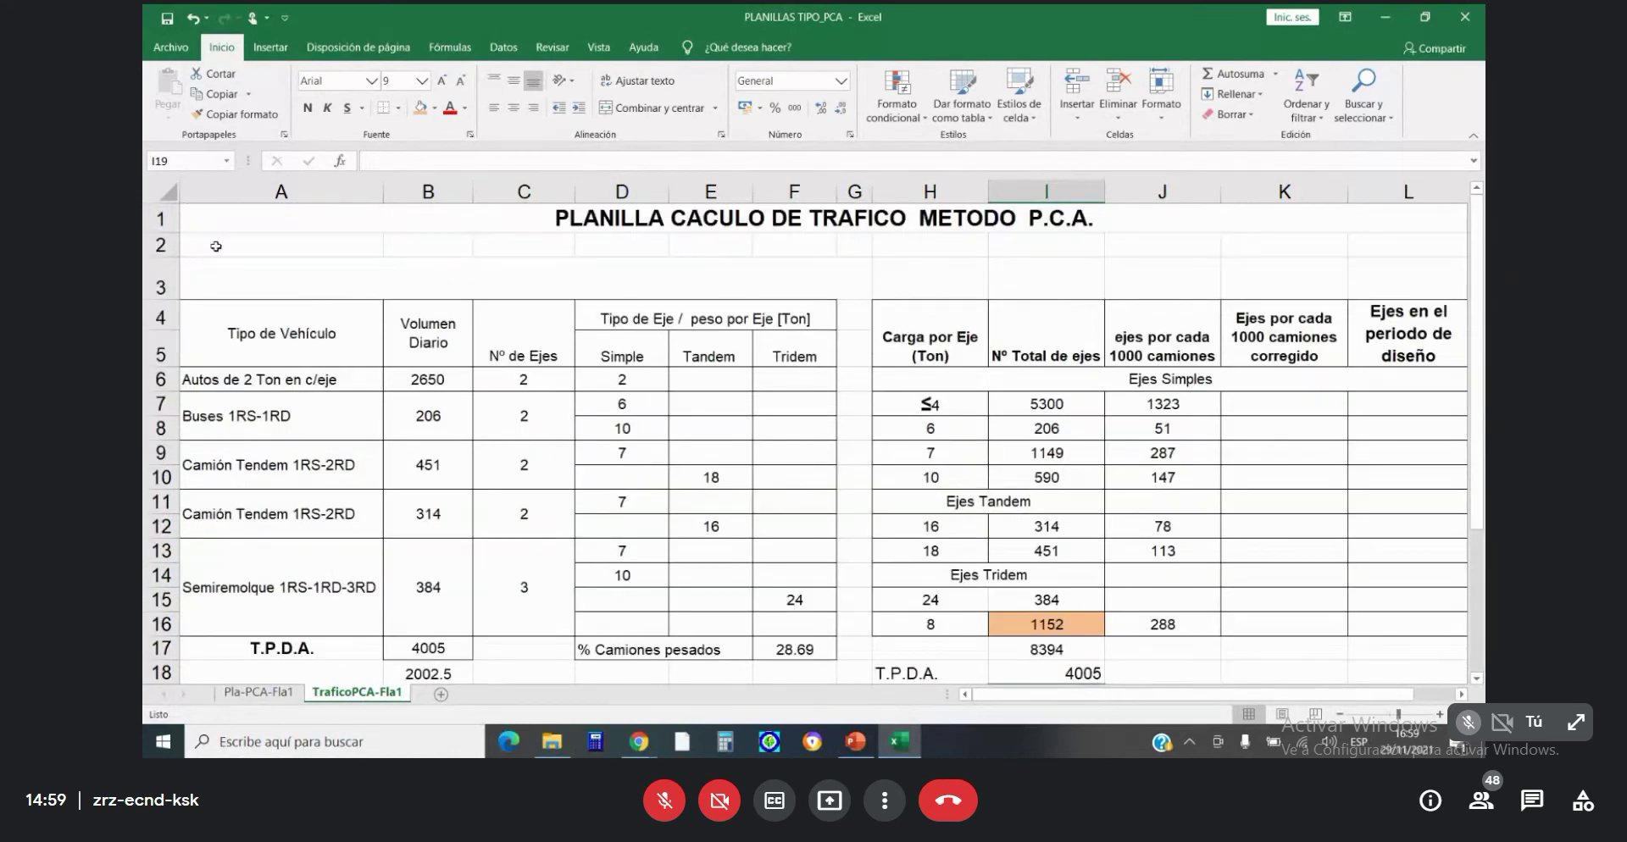
pyautogui.click(216, 246)
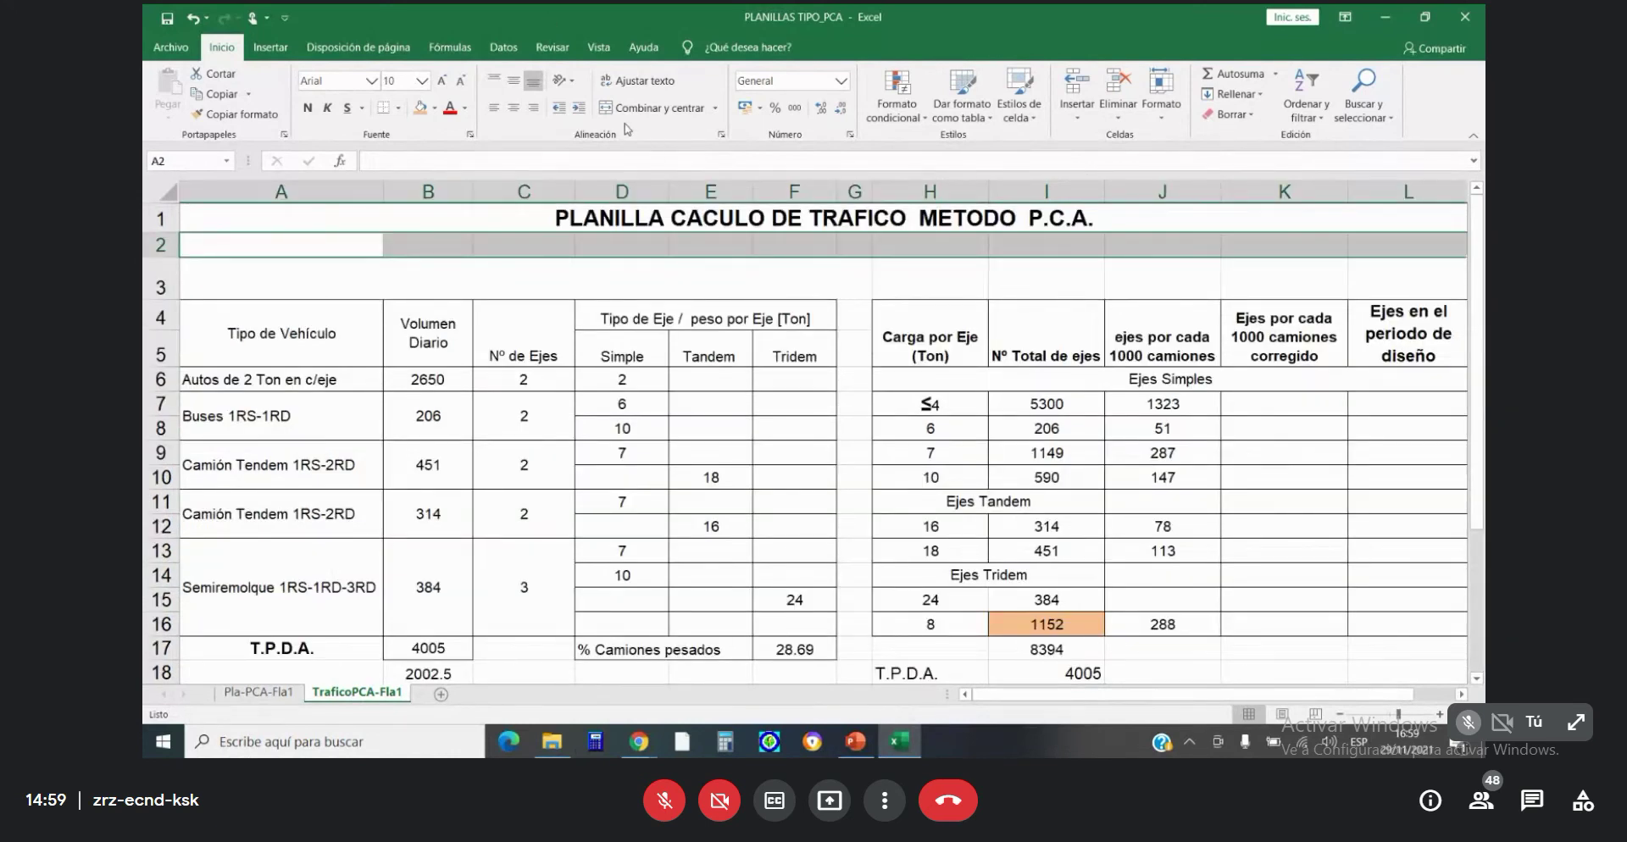
pyautogui.click(604, 108)
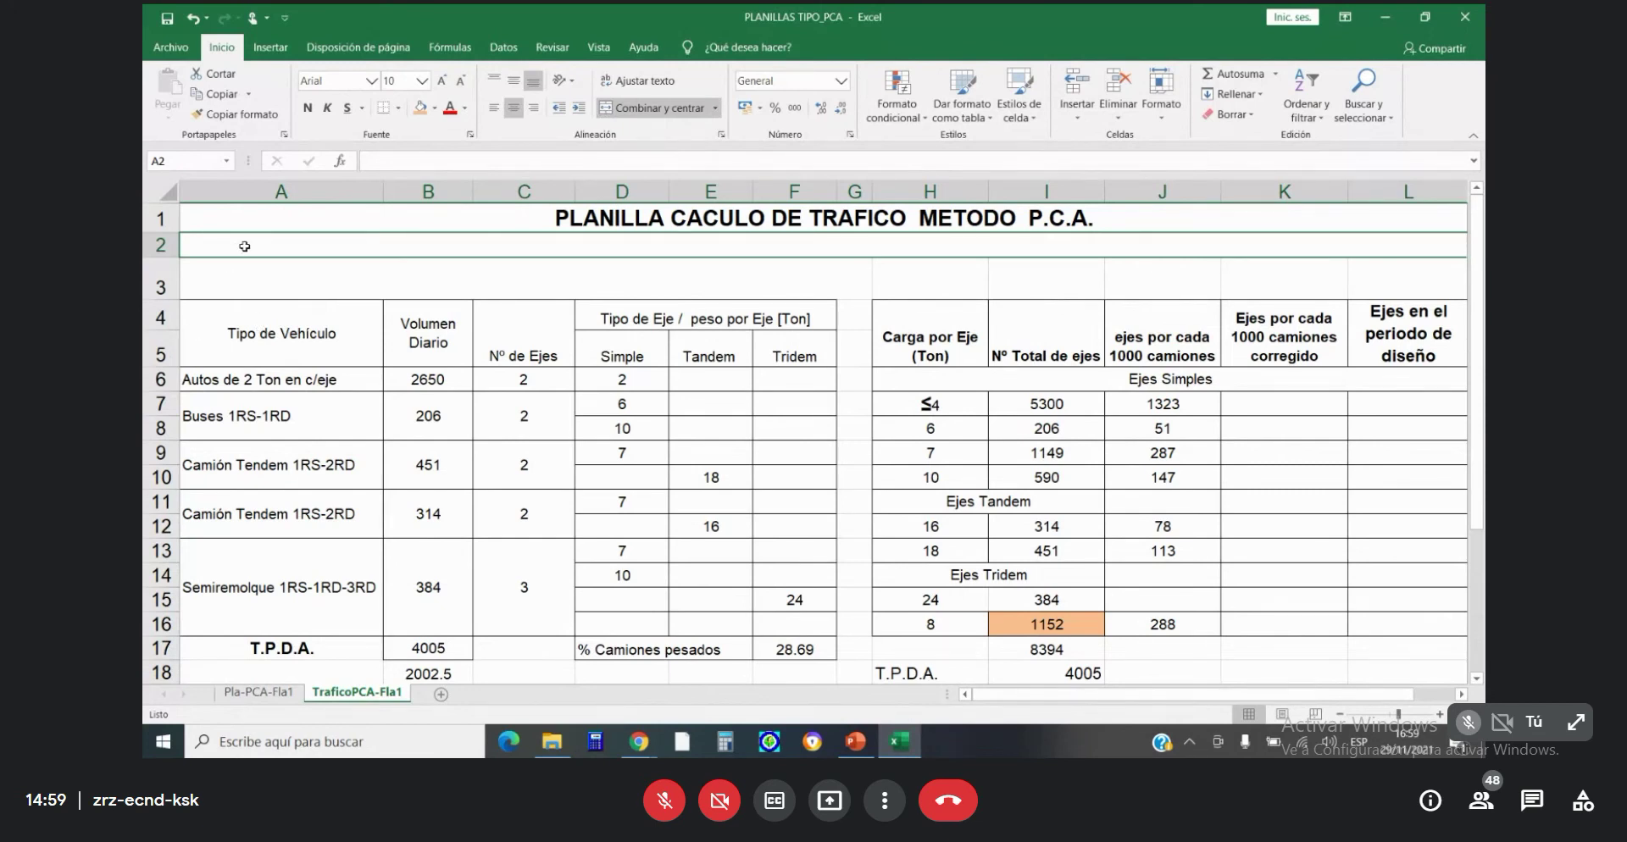
# Write the design statement in row 2: "Diseñar un pavimento rígido para una carretera doble vía de 2 carriles en cada dirección".
pyautogui.write('Diseñar')
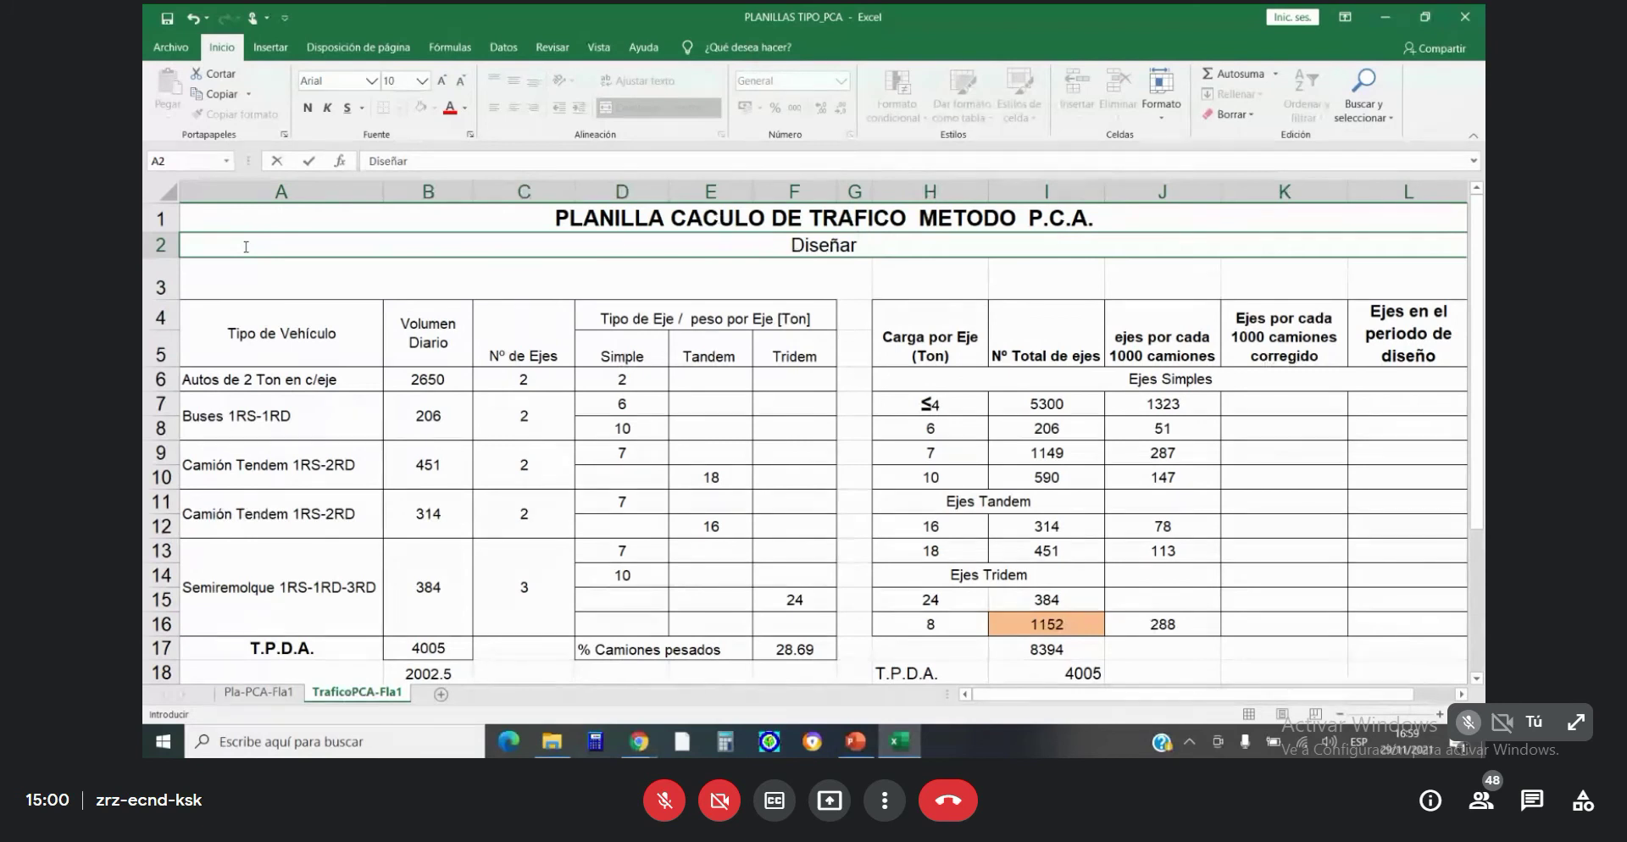
pyautogui.write(' un pavimento r')
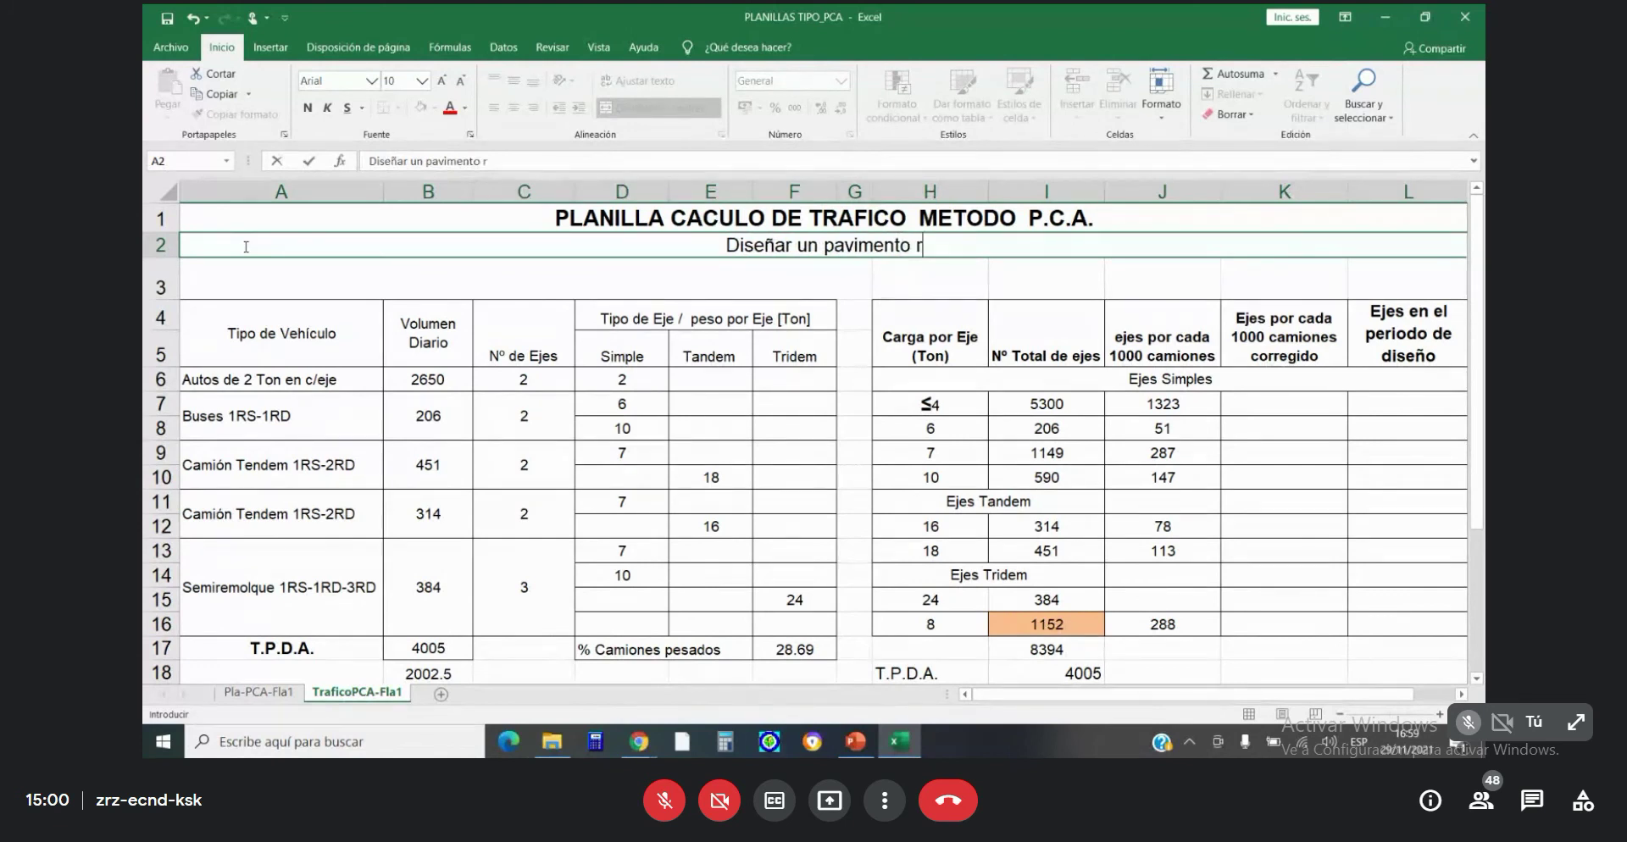
pyautogui.write('i')
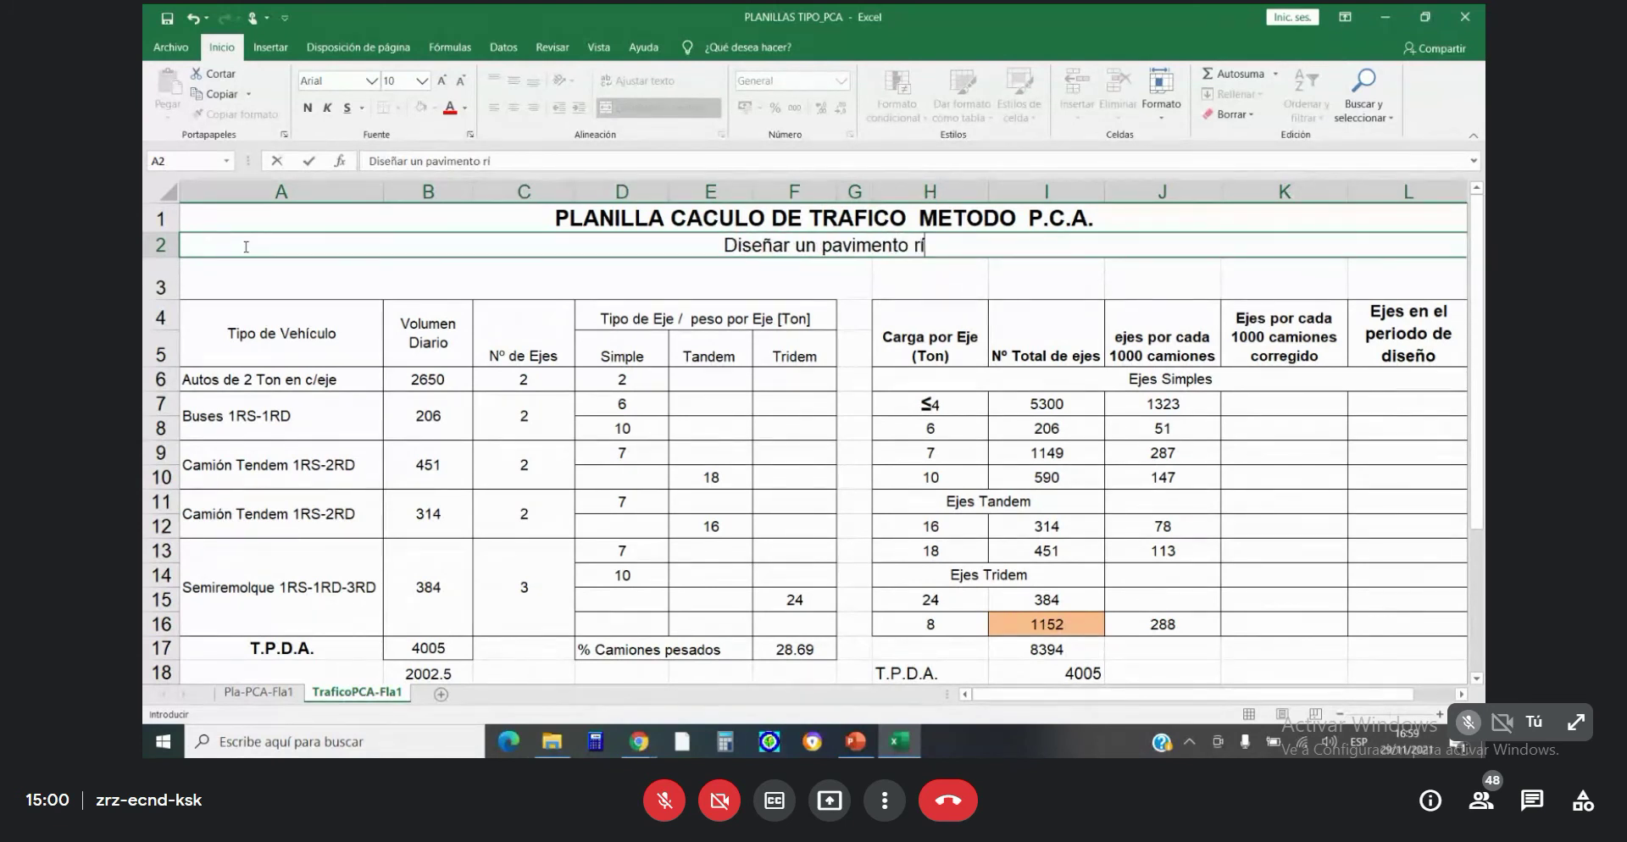
pyautogui.press('BackSpace')
pyautogui.write('ígido pa')
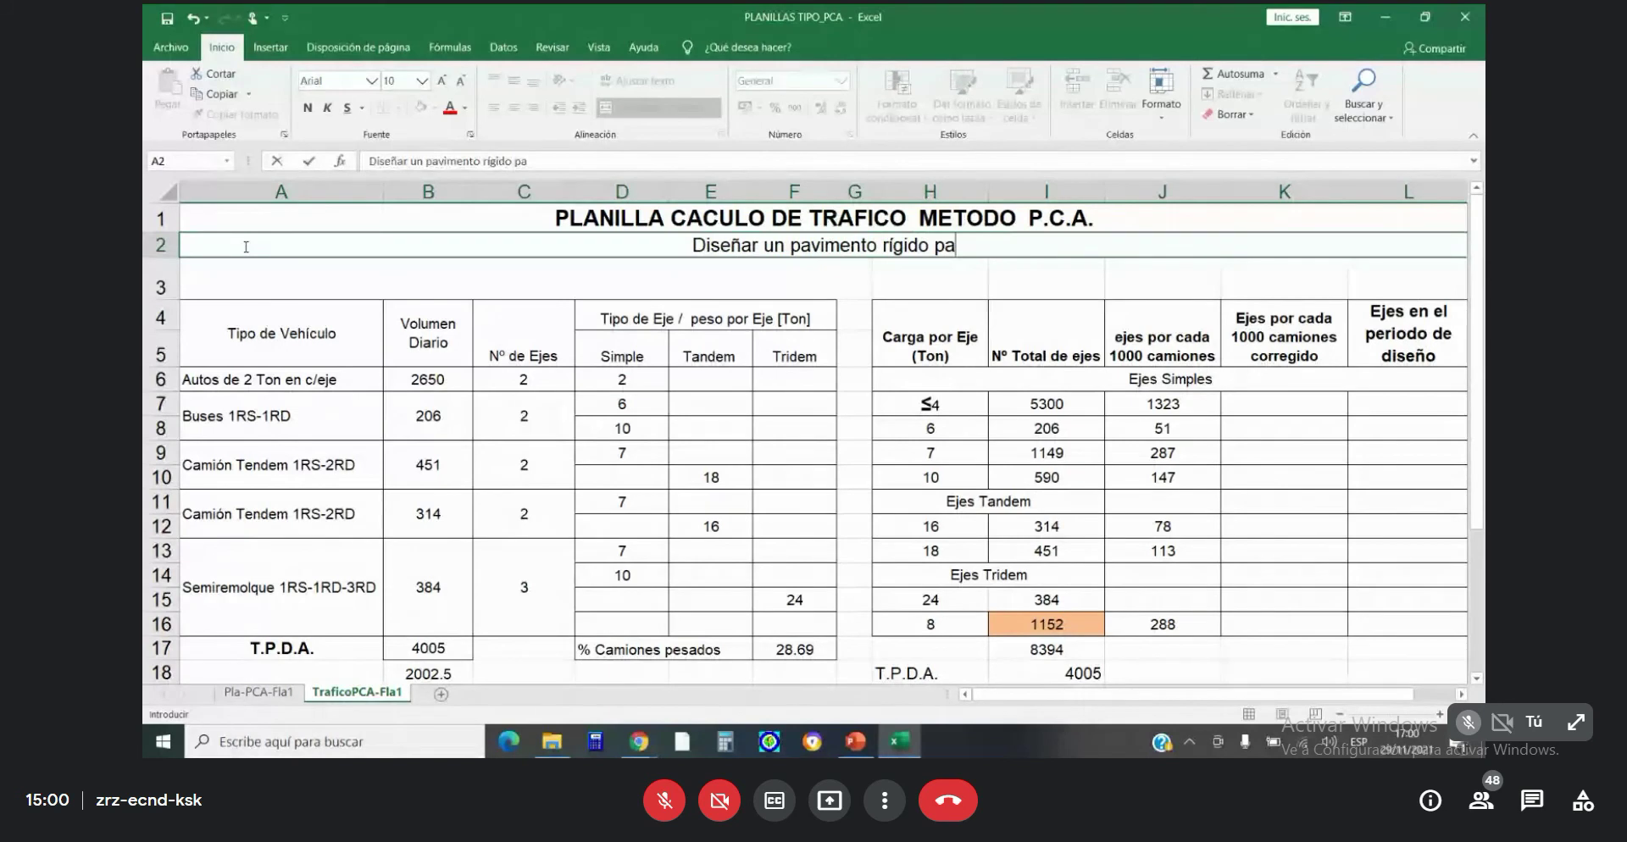
pyautogui.write('ra una carretera doble c')
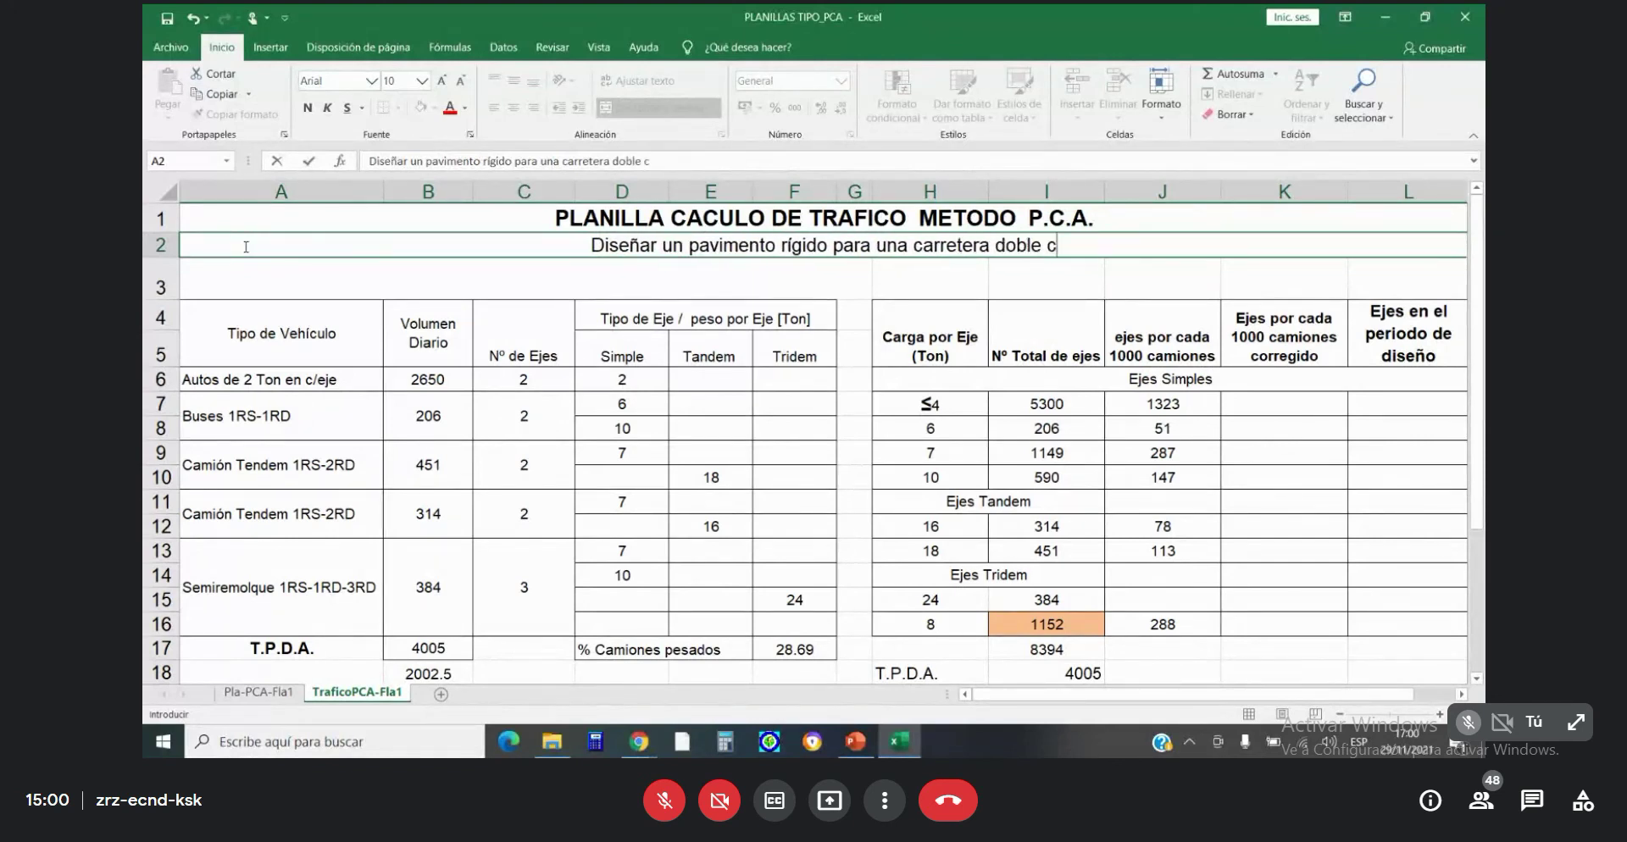
pyautogui.press('BackSpace')
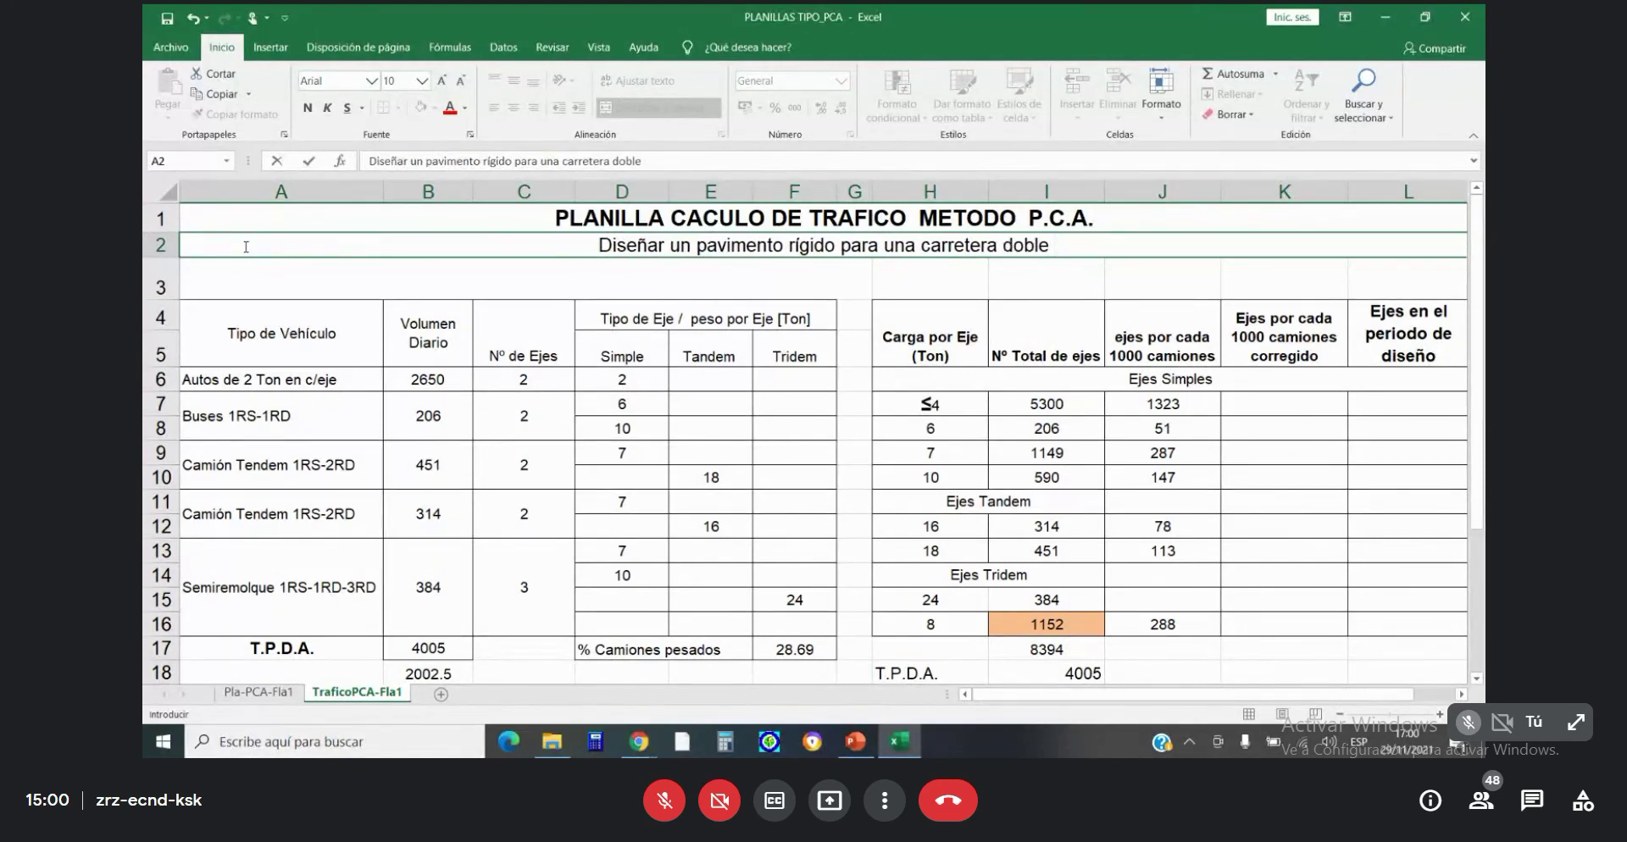
pyautogui.write('vía')
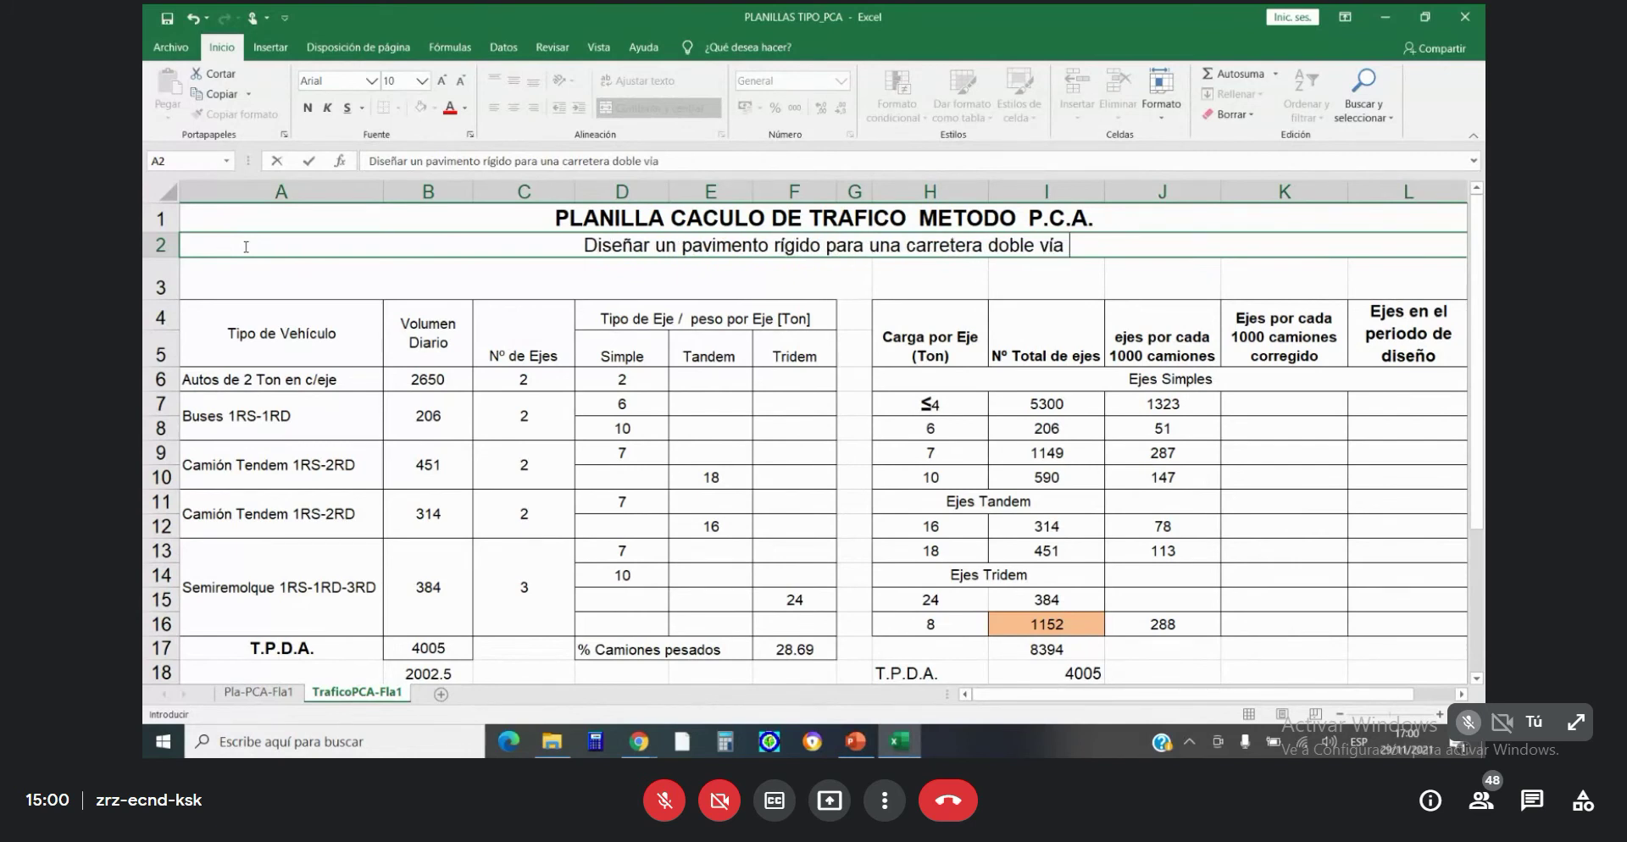
pyautogui.write(' de')
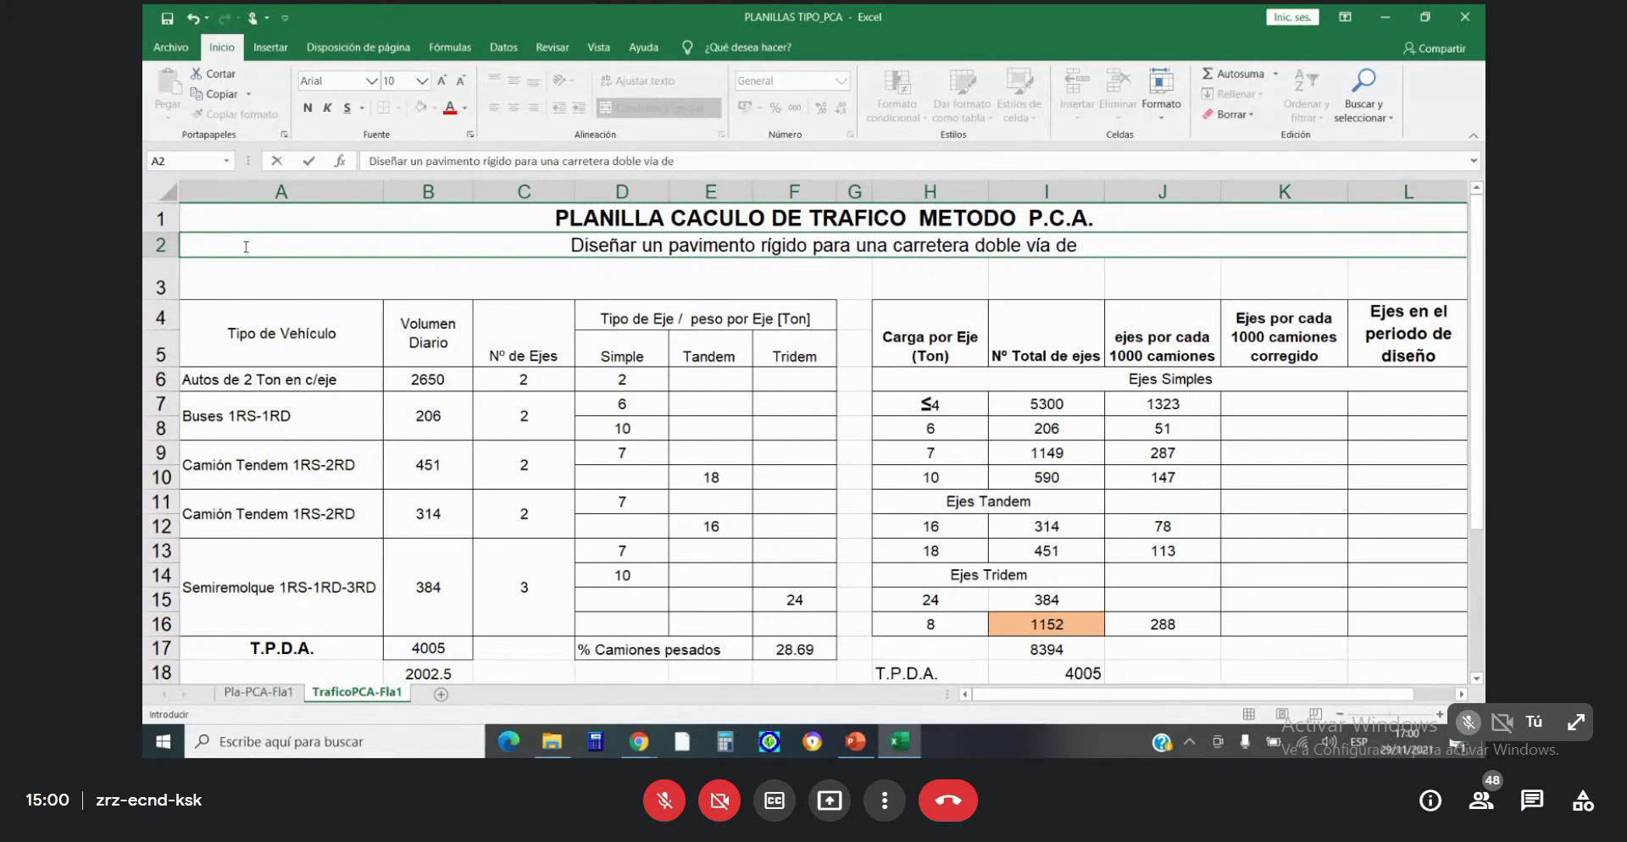
pyautogui.write(' 2 carri')
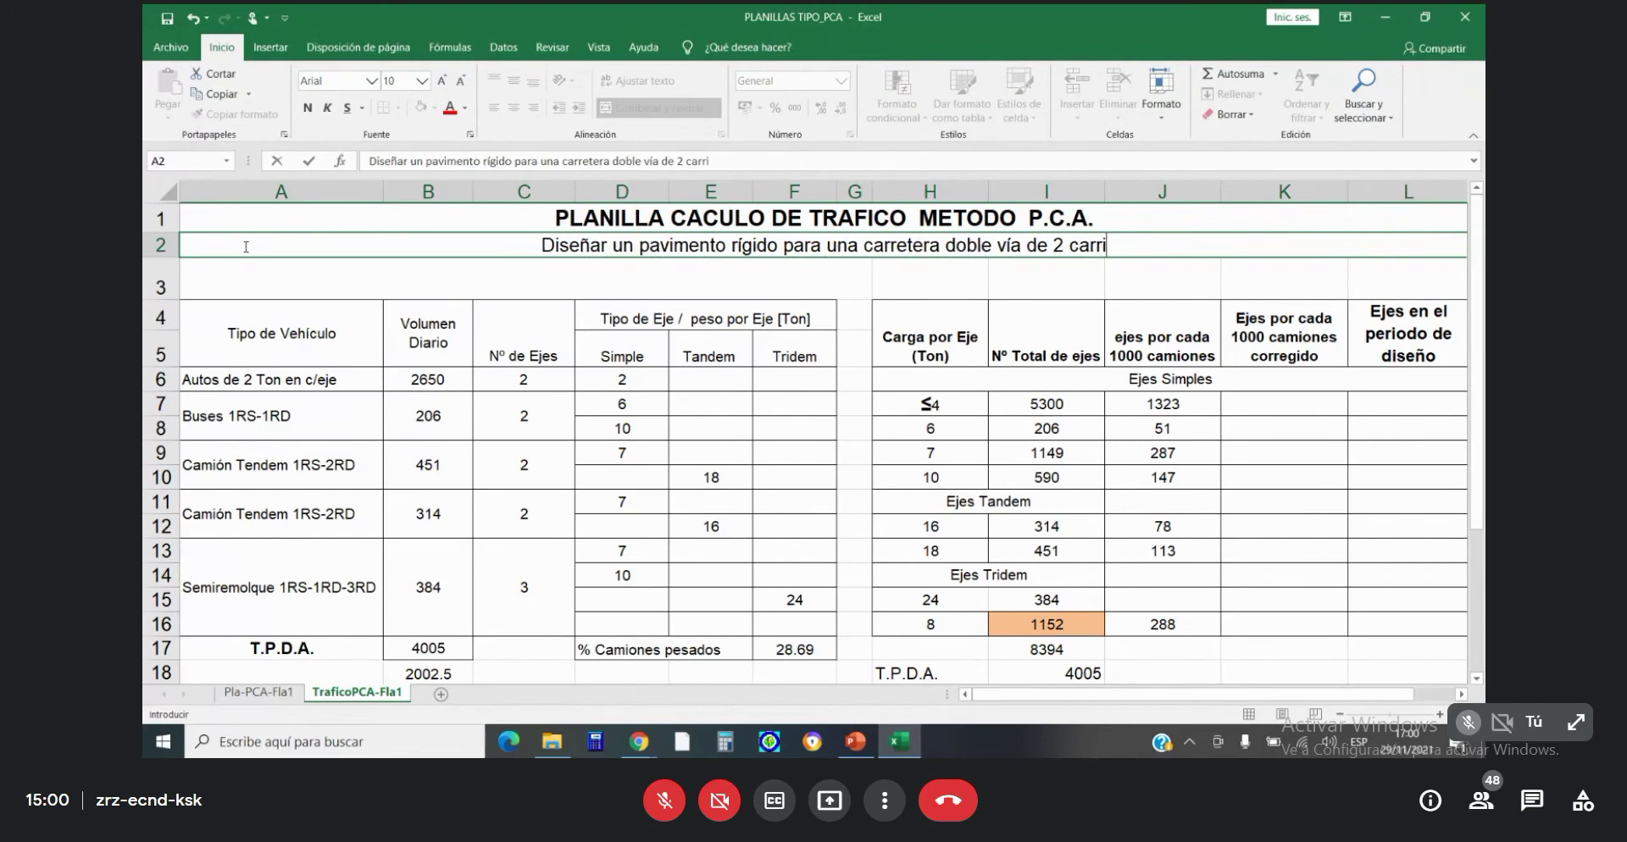
pyautogui.write('les en cada dire')
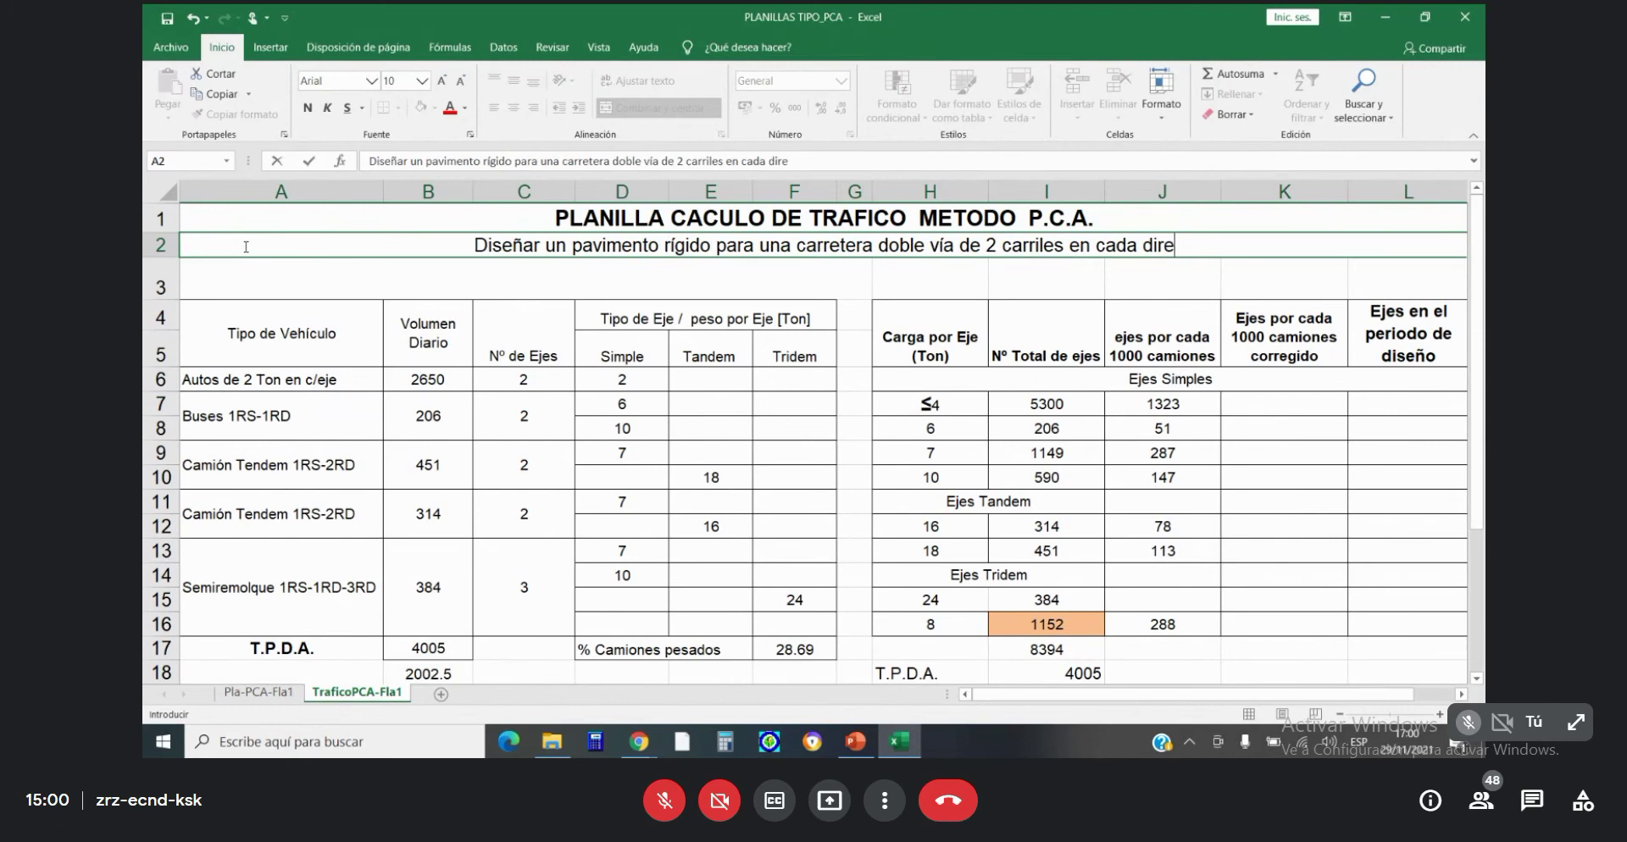
pyautogui.write('cc')
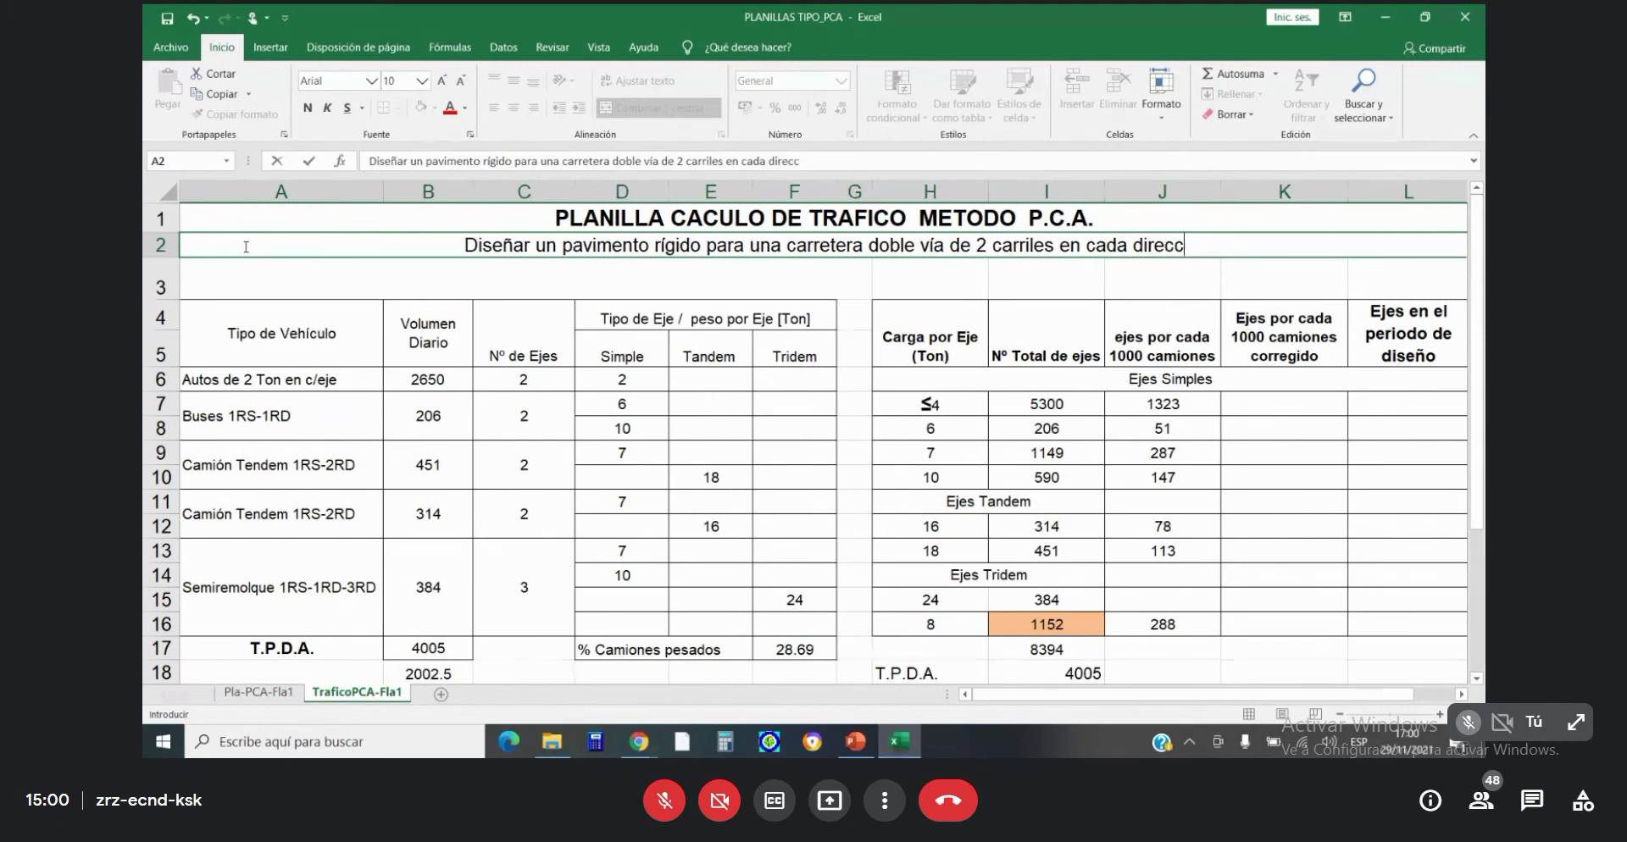
pyautogui.write('ió')
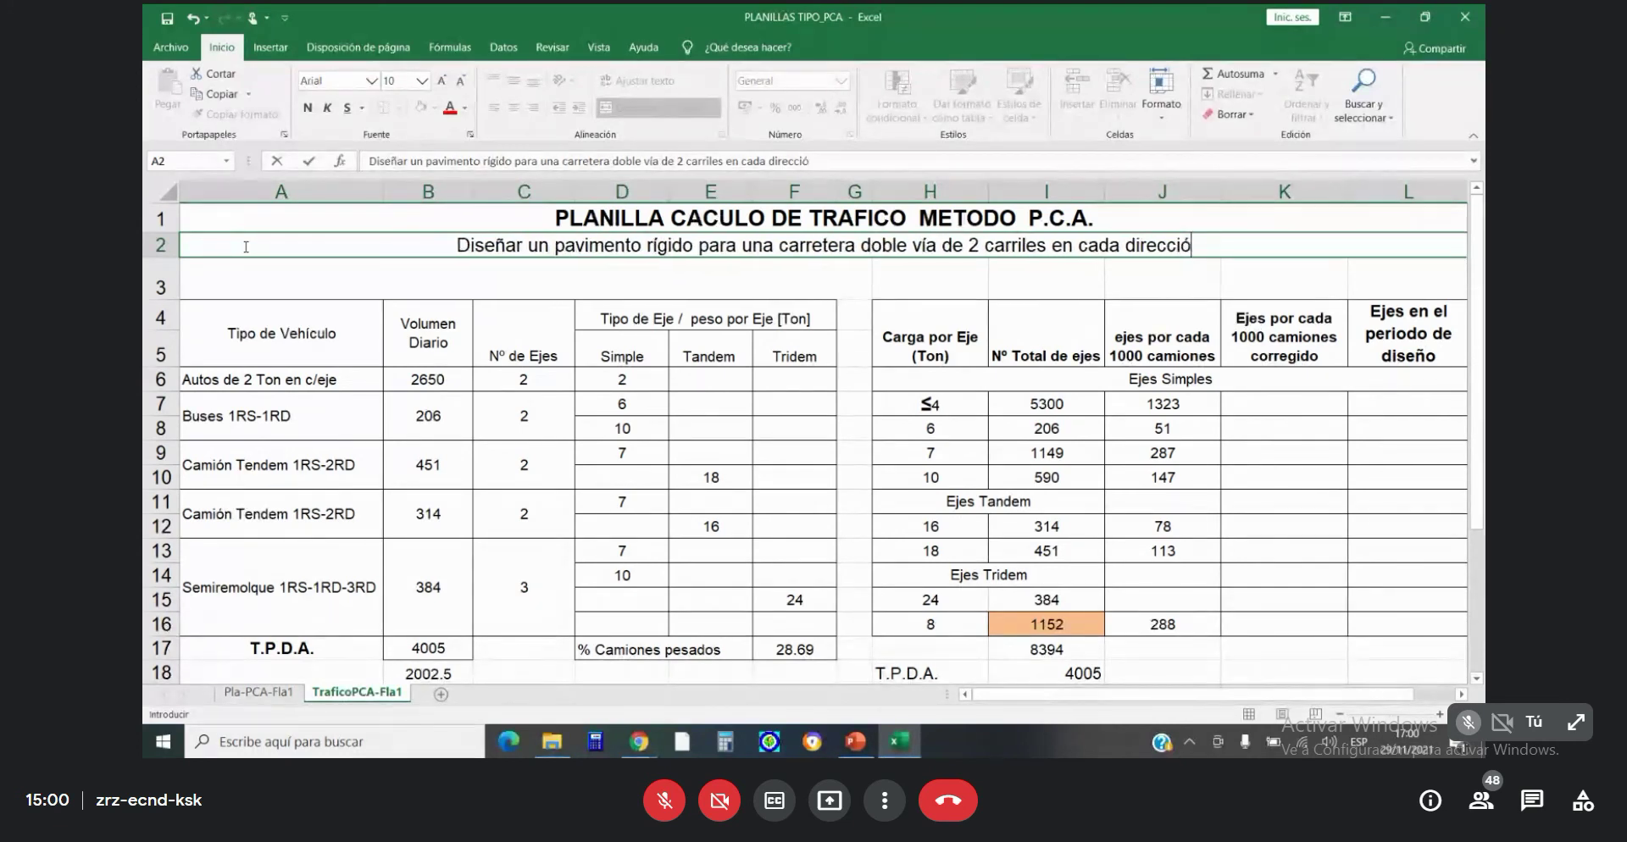
pyautogui.write('n')
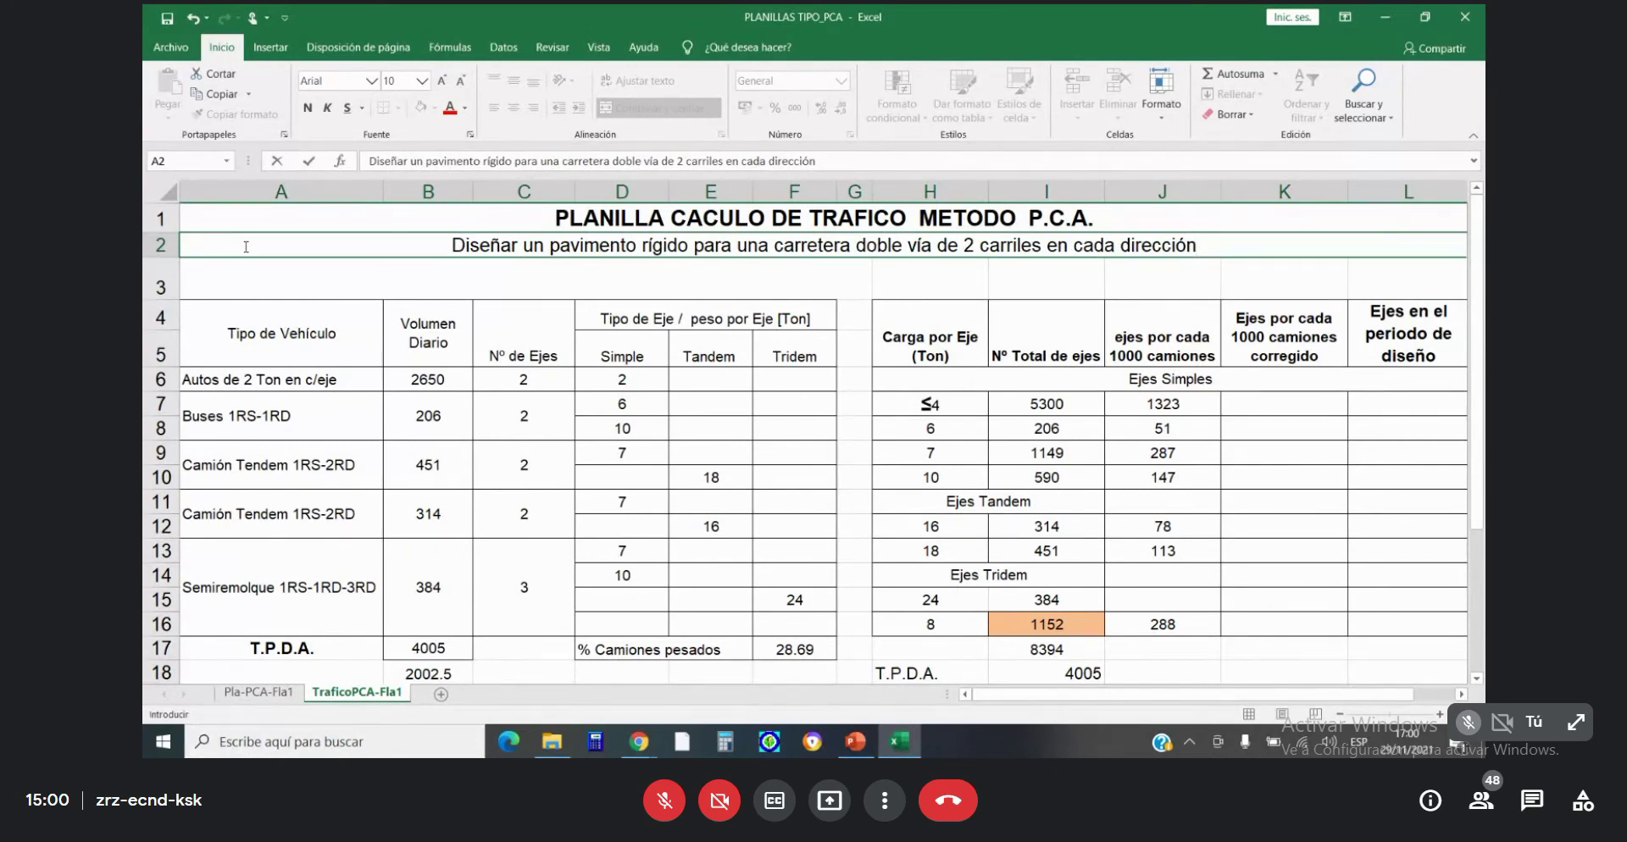
# Extend the design statement in row 2 with ", con pasajuntas y sin bremas acotadas".
pyautogui.write(',')
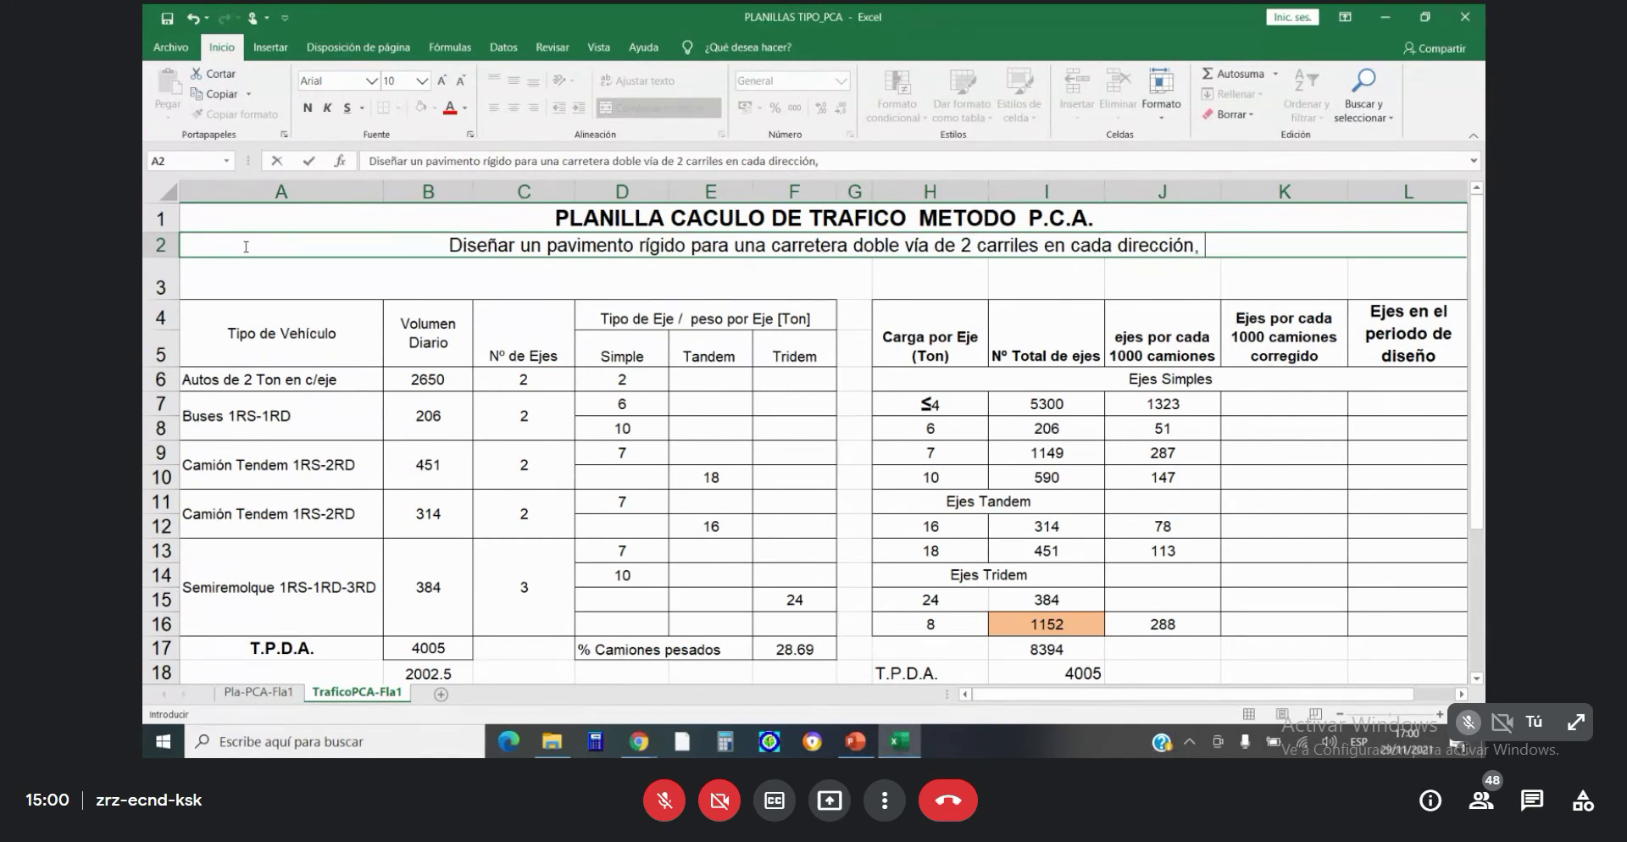
pyautogui.write(' con')
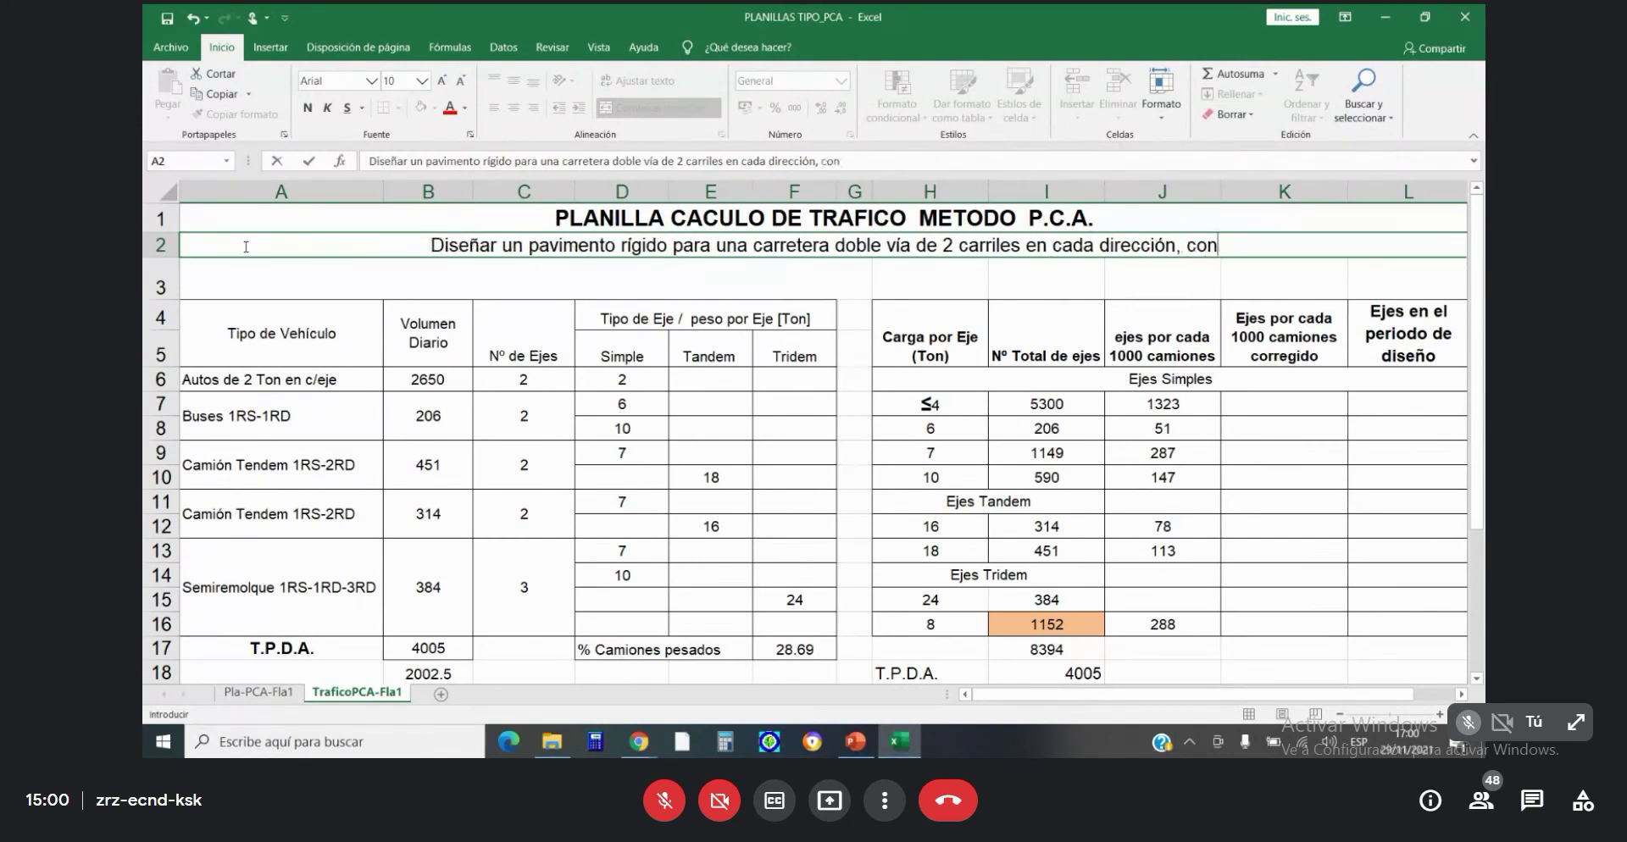
pyautogui.write(' pasajuntas')
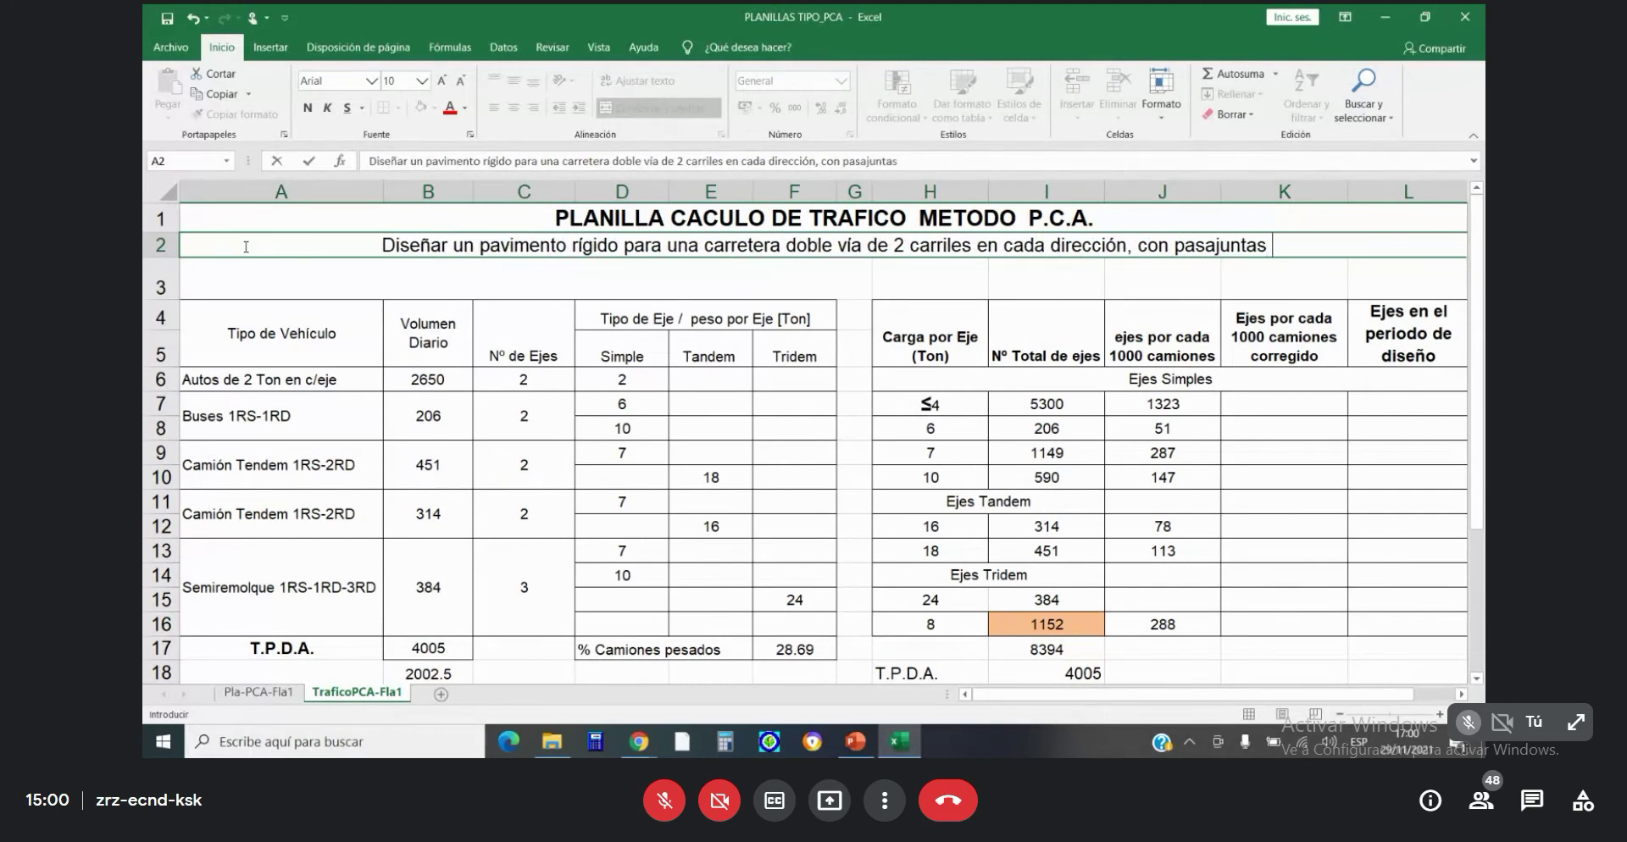
pyautogui.write(' y s')
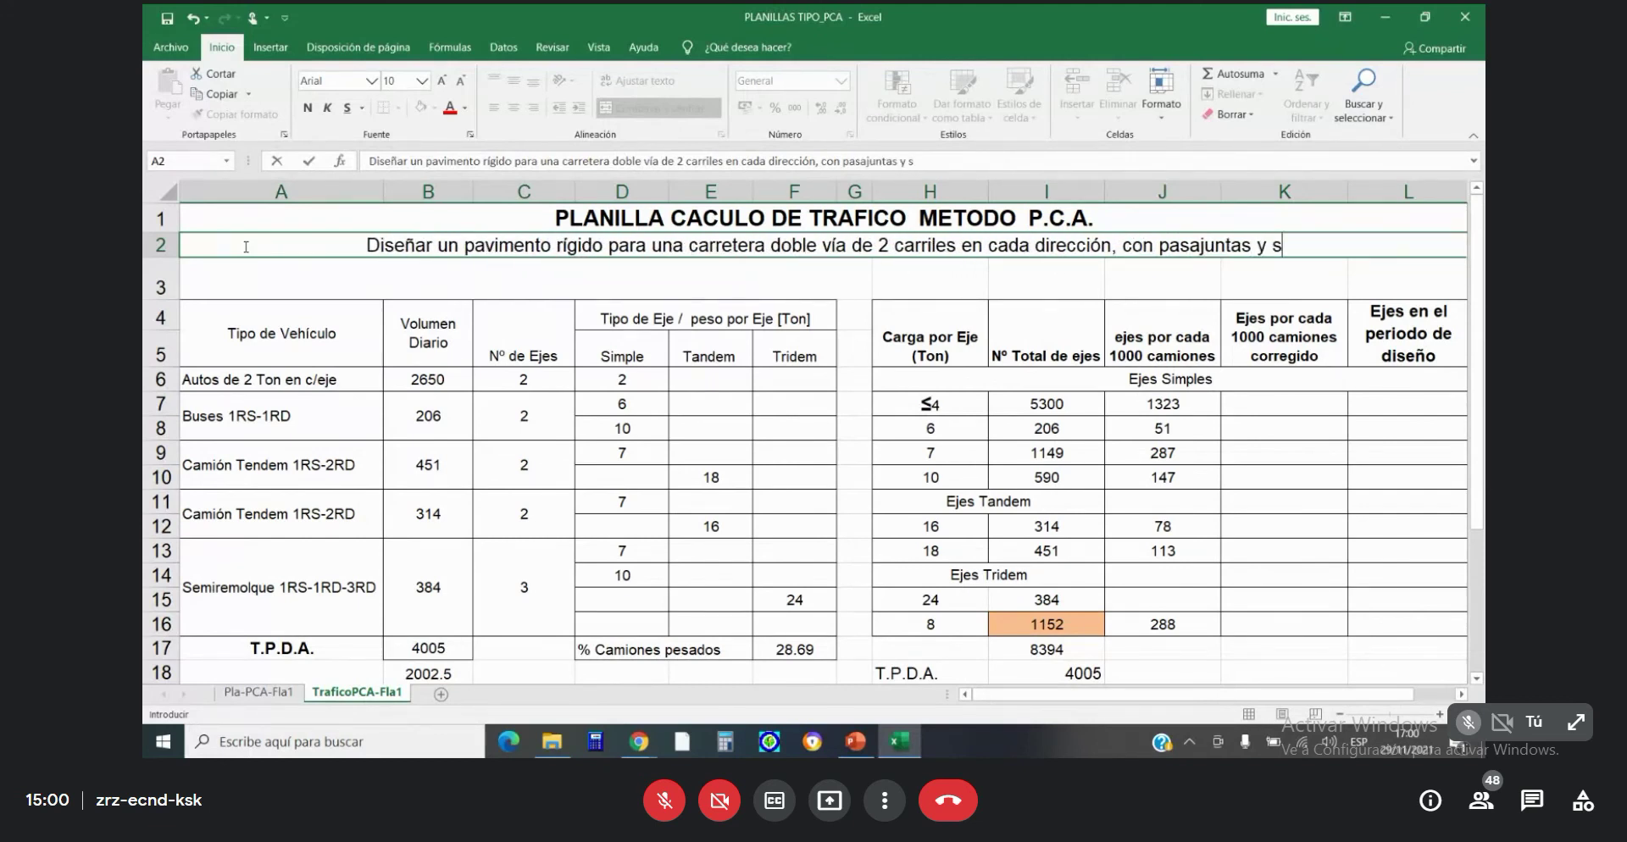
pyautogui.write('i')
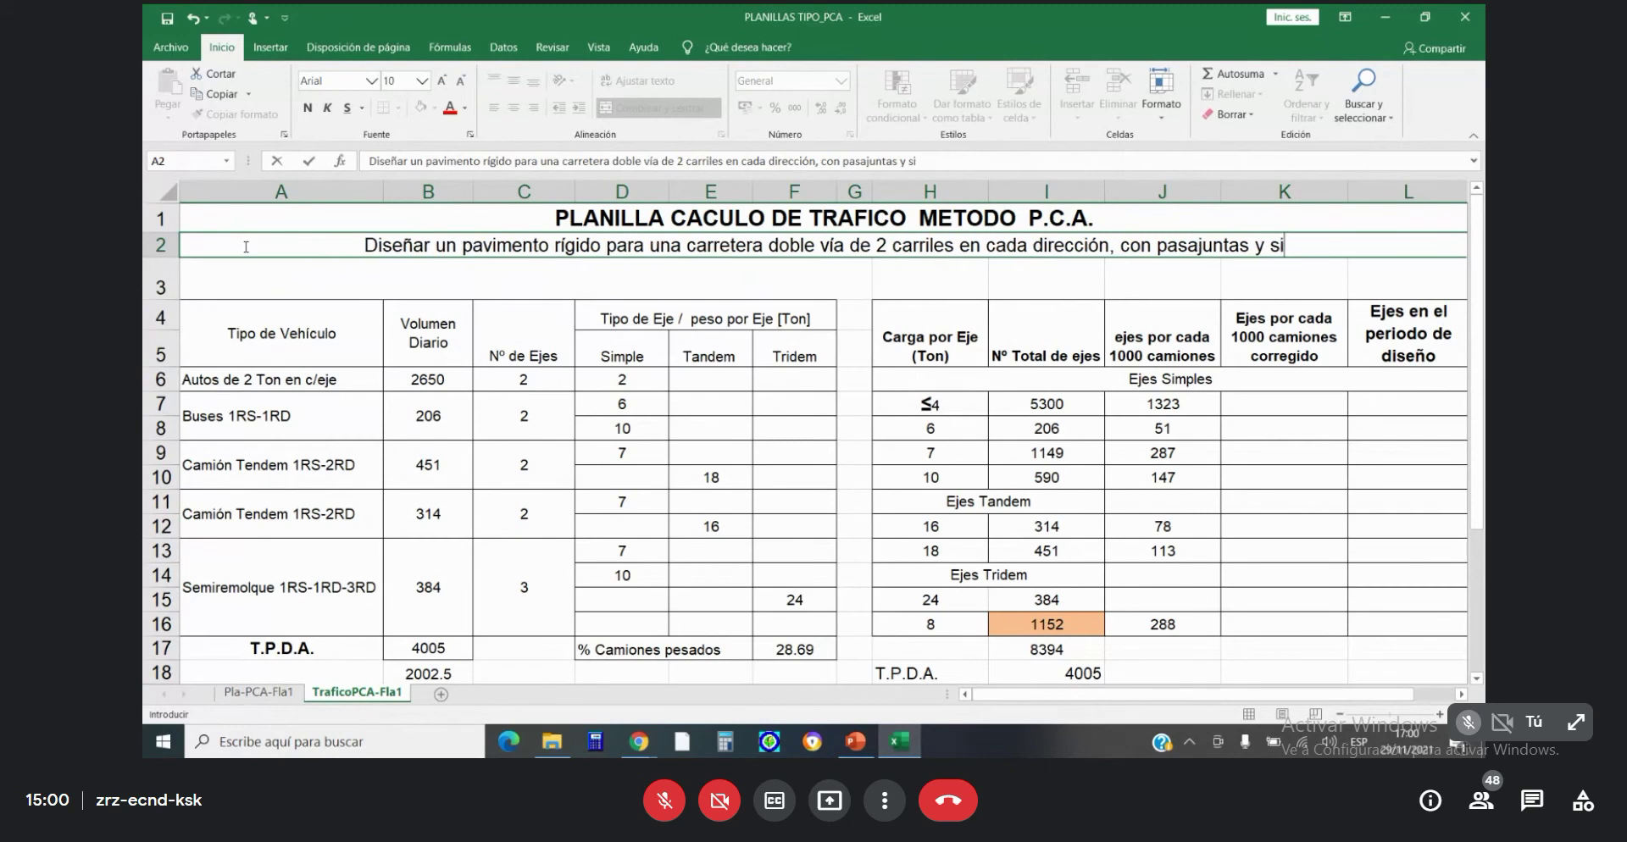
pyautogui.write('n bremas acot')
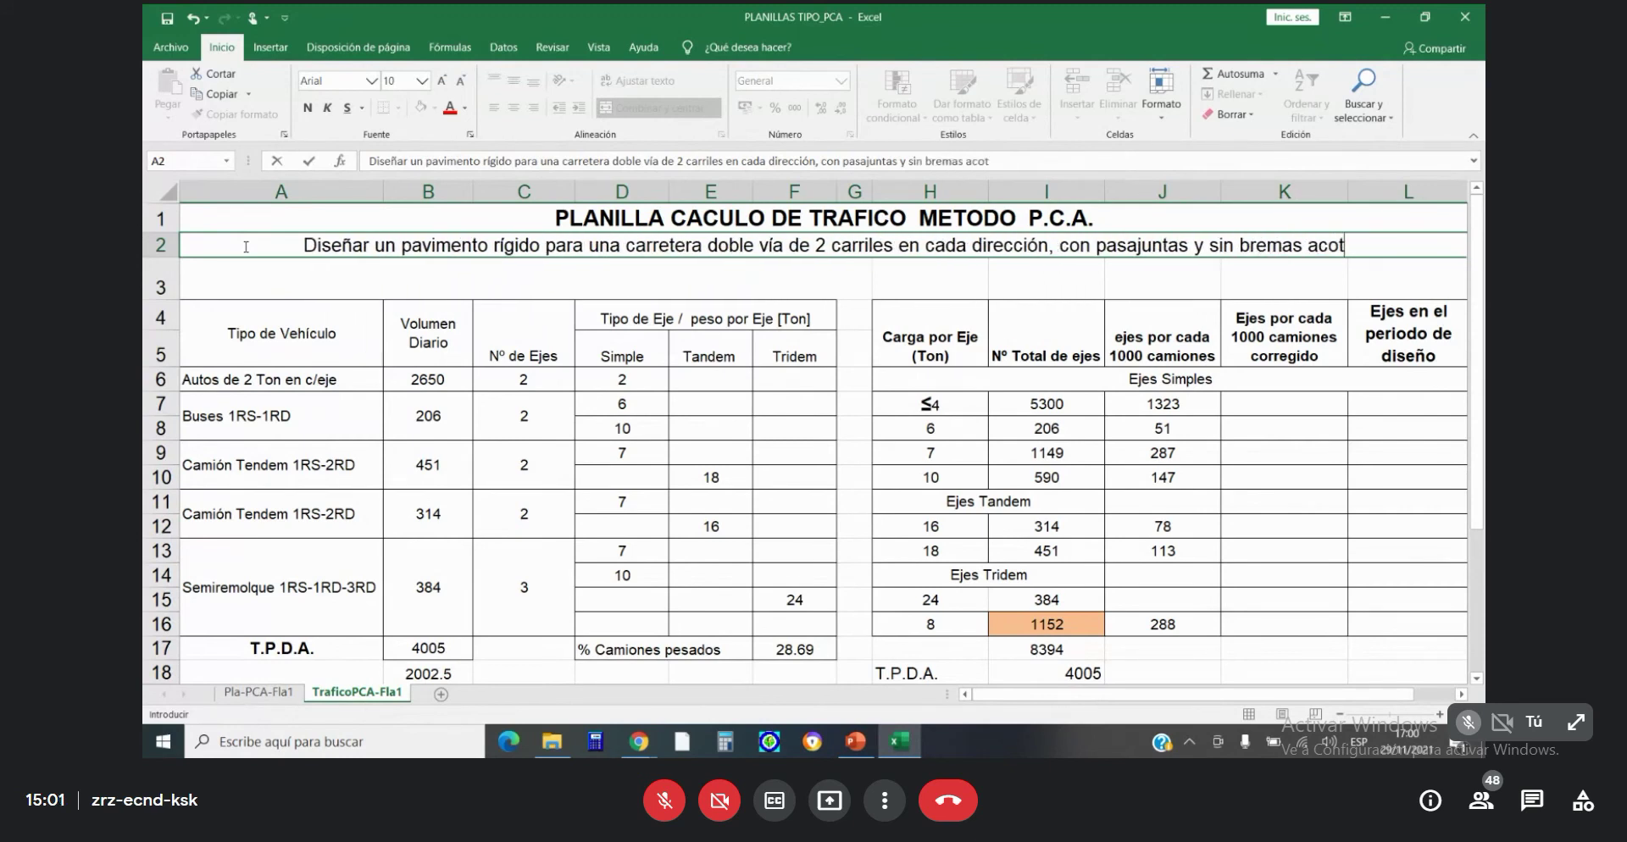
pyautogui.write('adas')
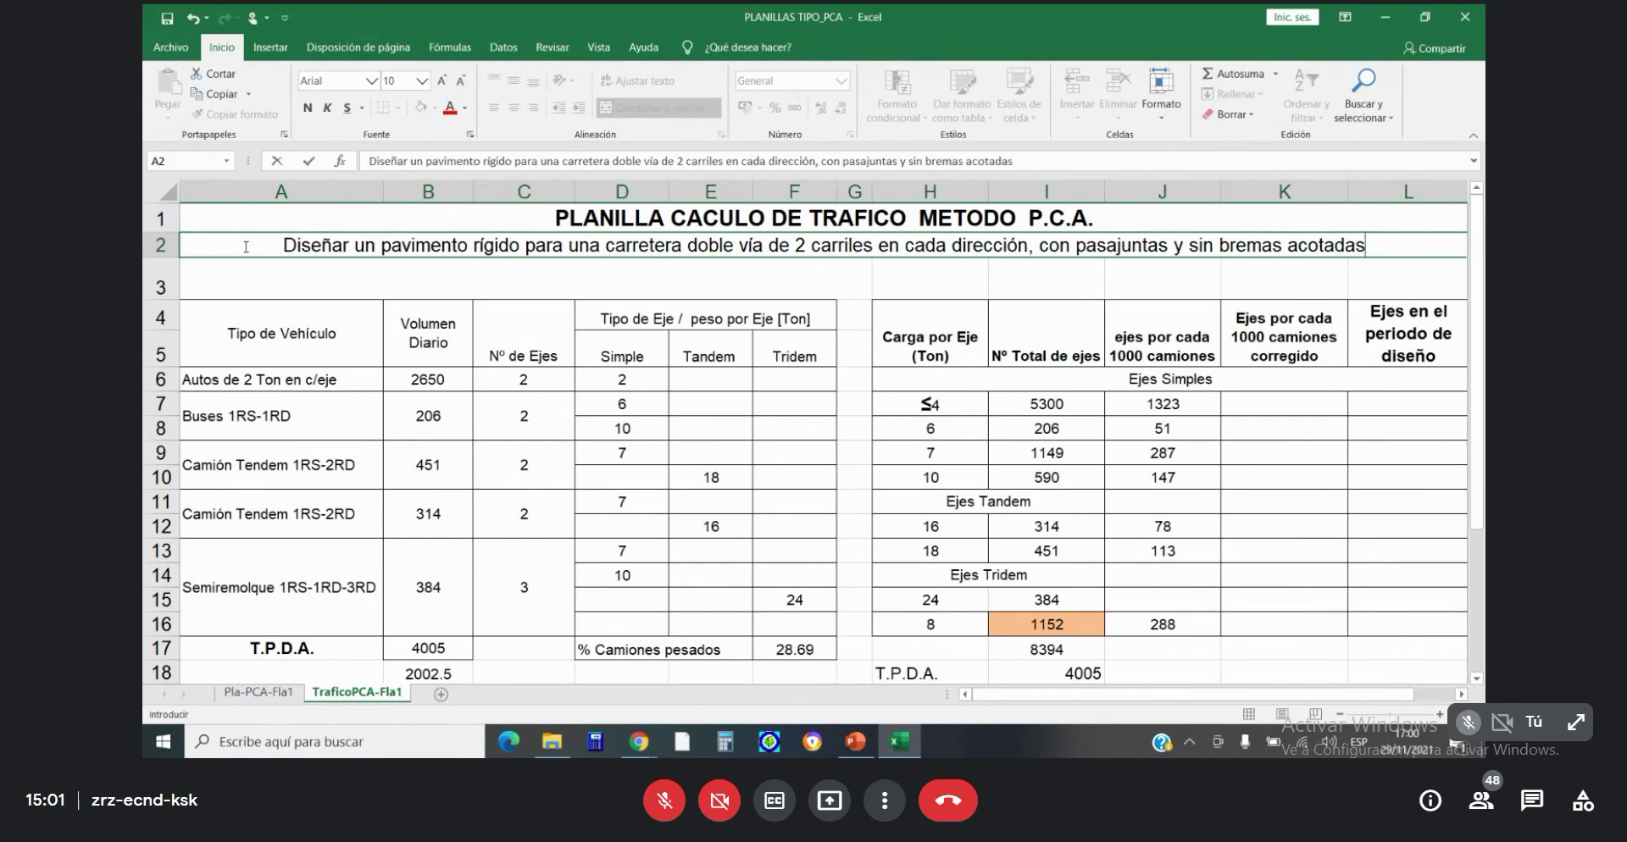
pyautogui.press('Return')
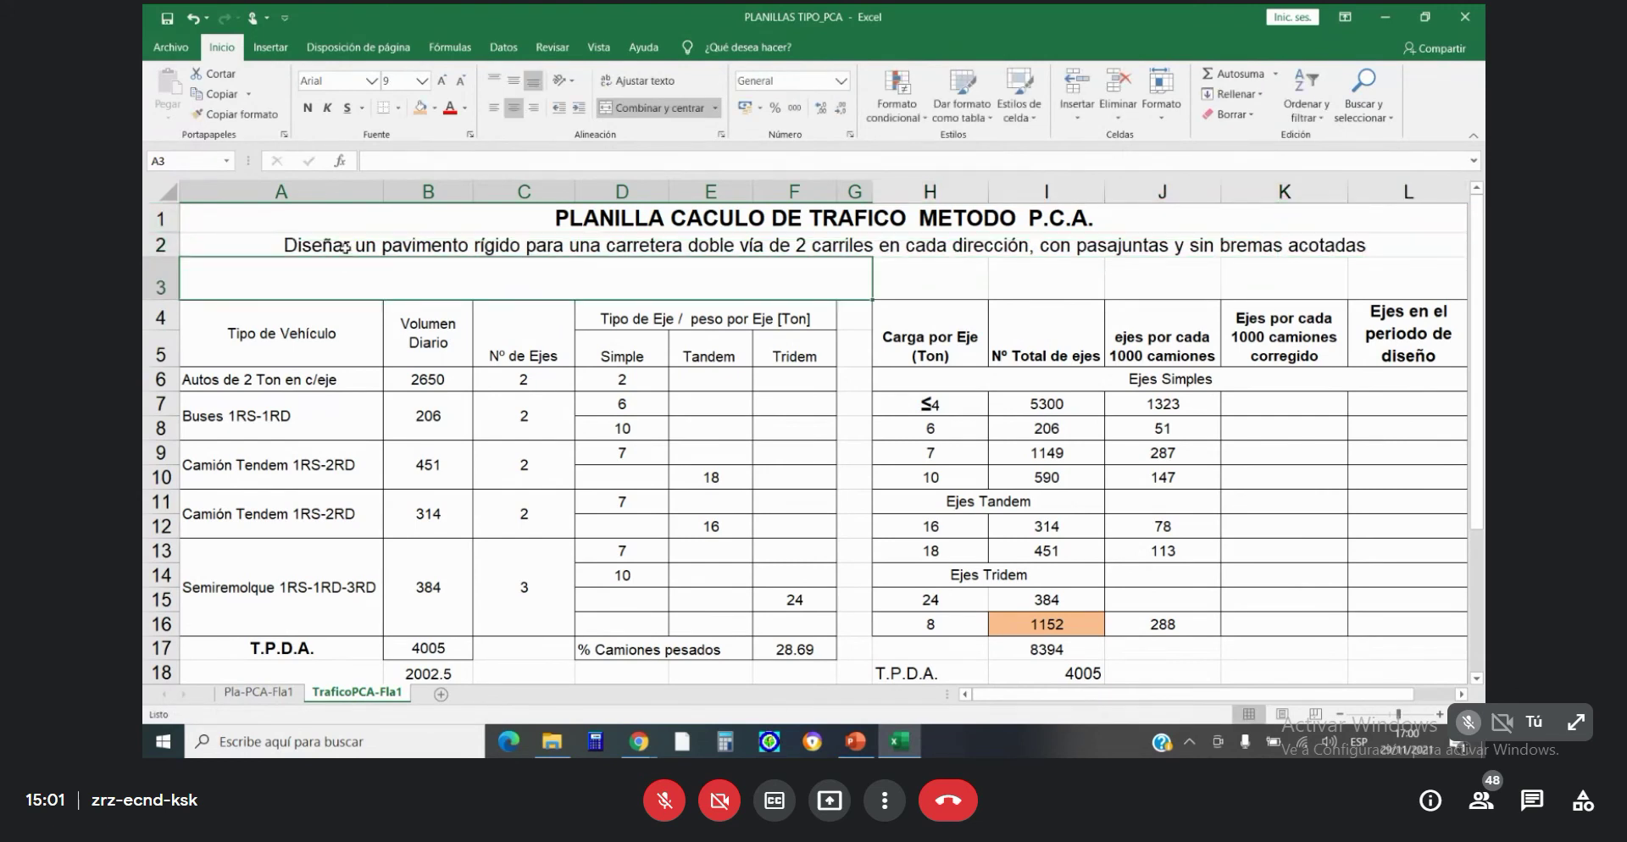
# Left-align the design statement in row 2 and insert "por el método PCA" after "pavimento rígido".
pyautogui.click(343, 247)
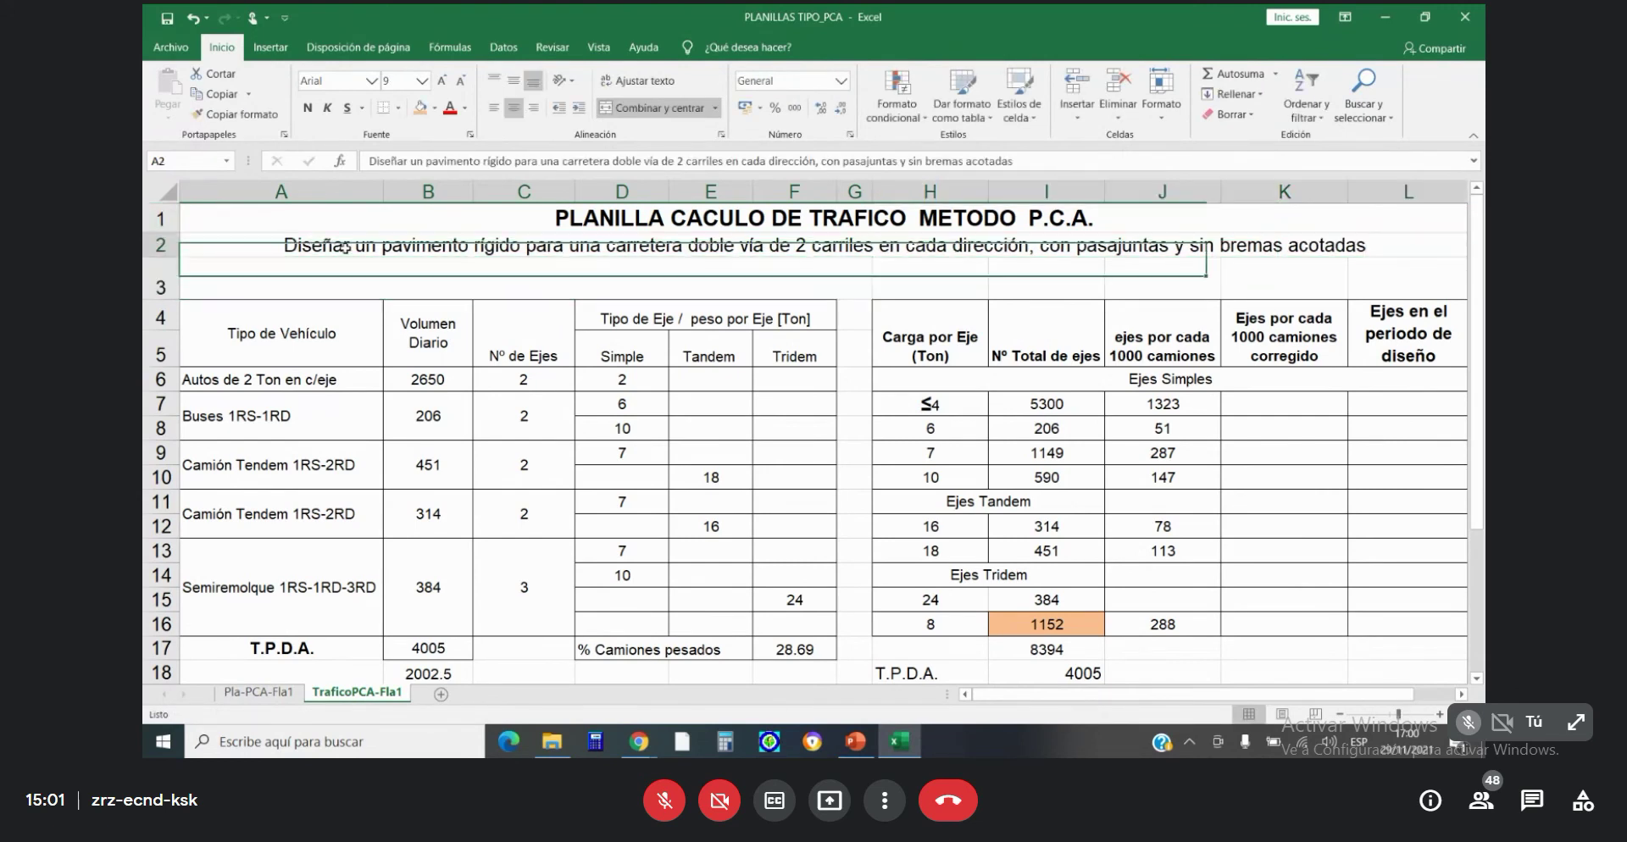
pyautogui.click(494, 108)
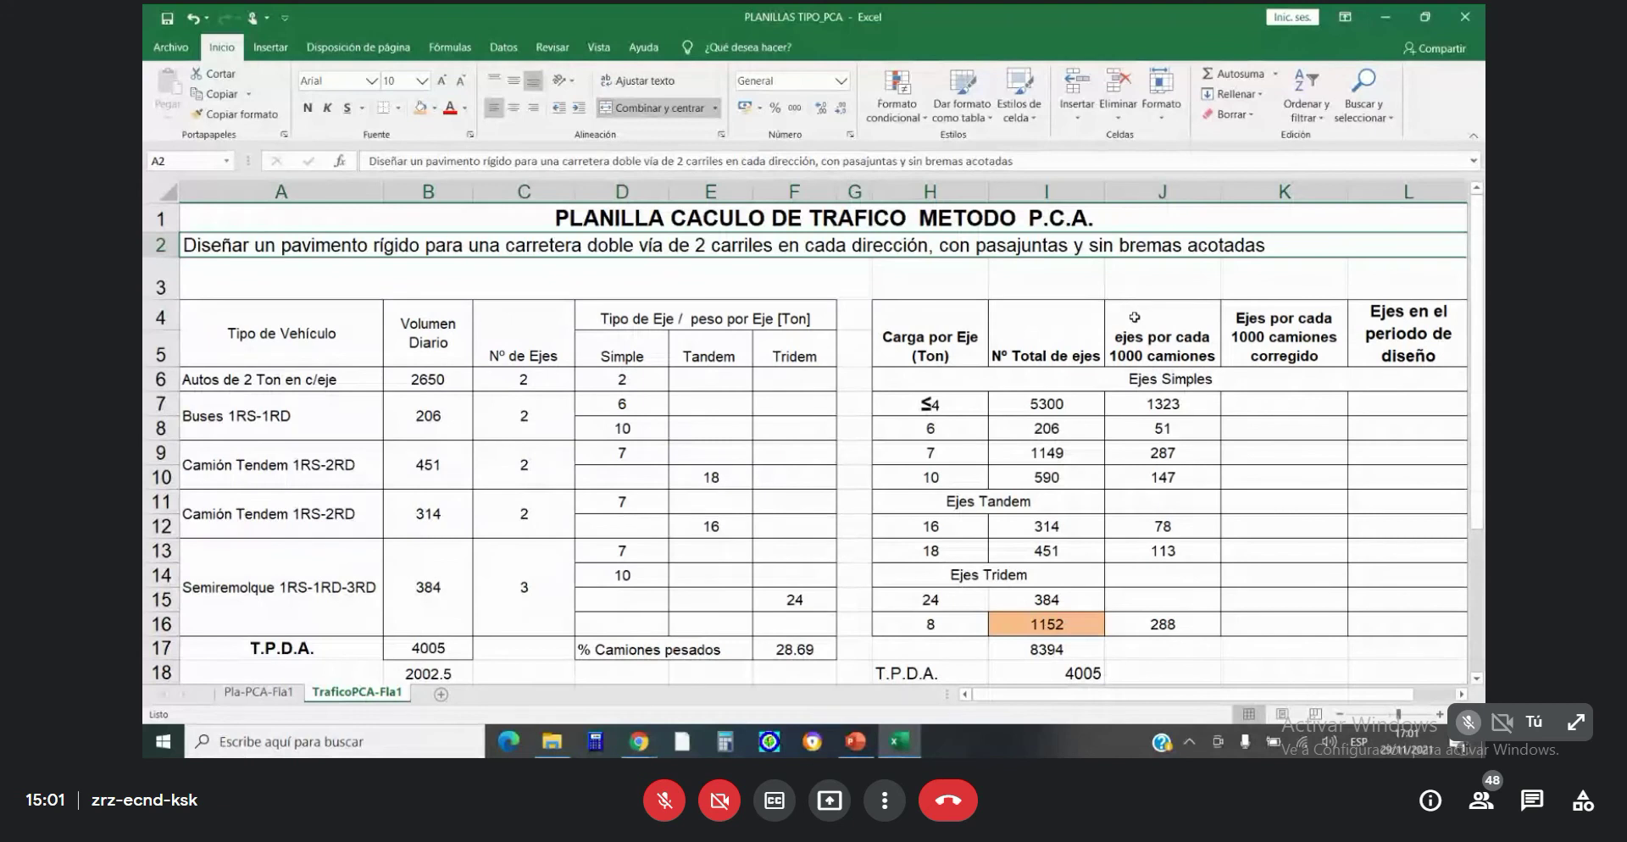
pyautogui.press('F2')
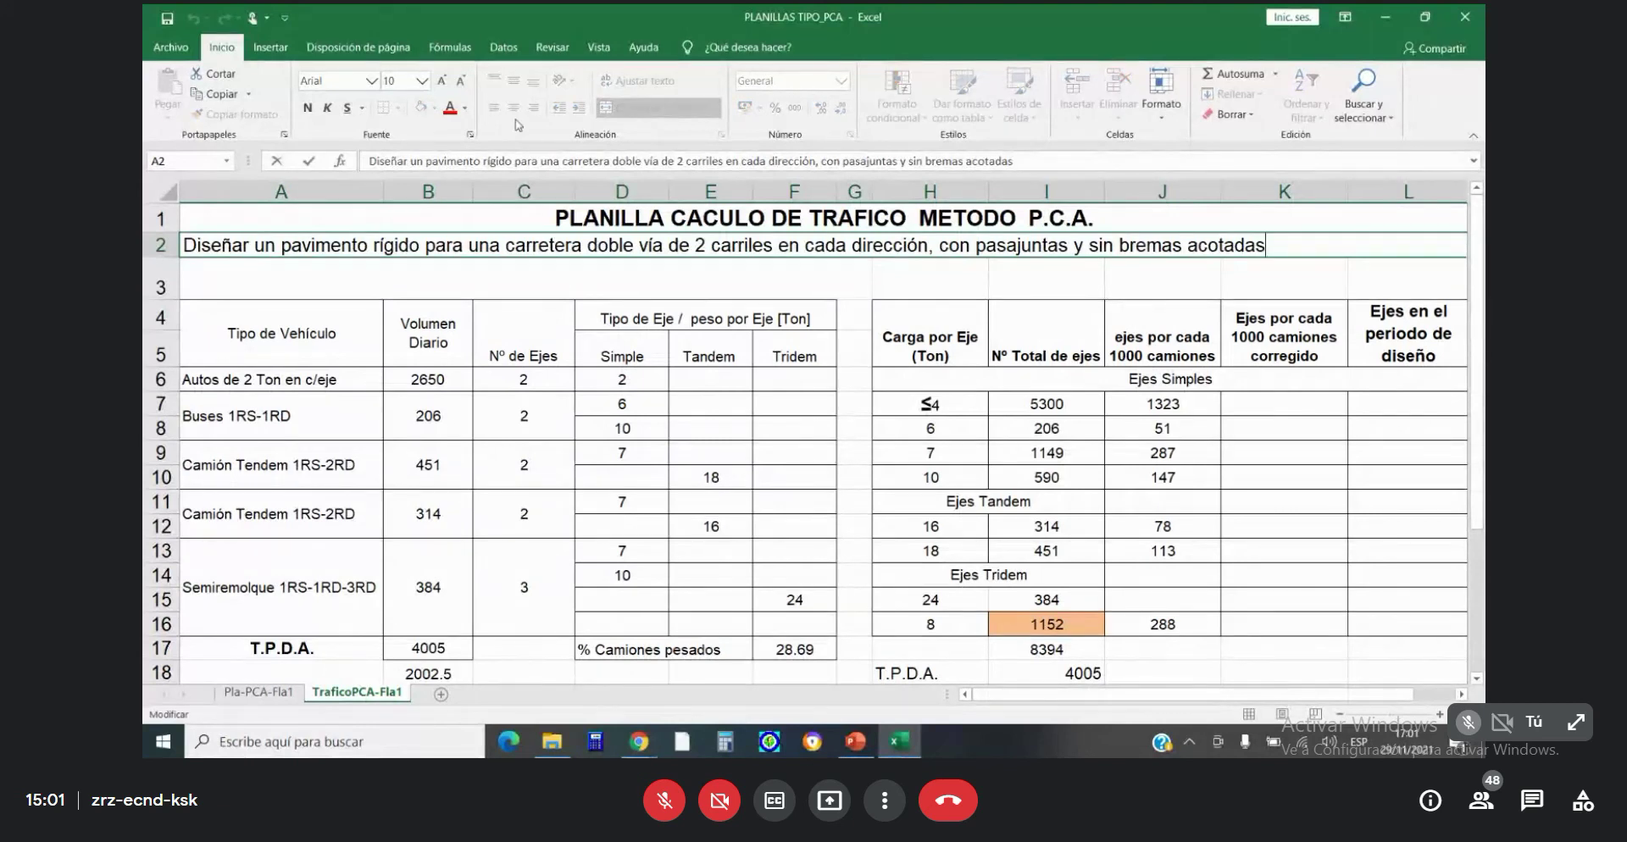
pyautogui.click(428, 247)
pyautogui.write('por el m')
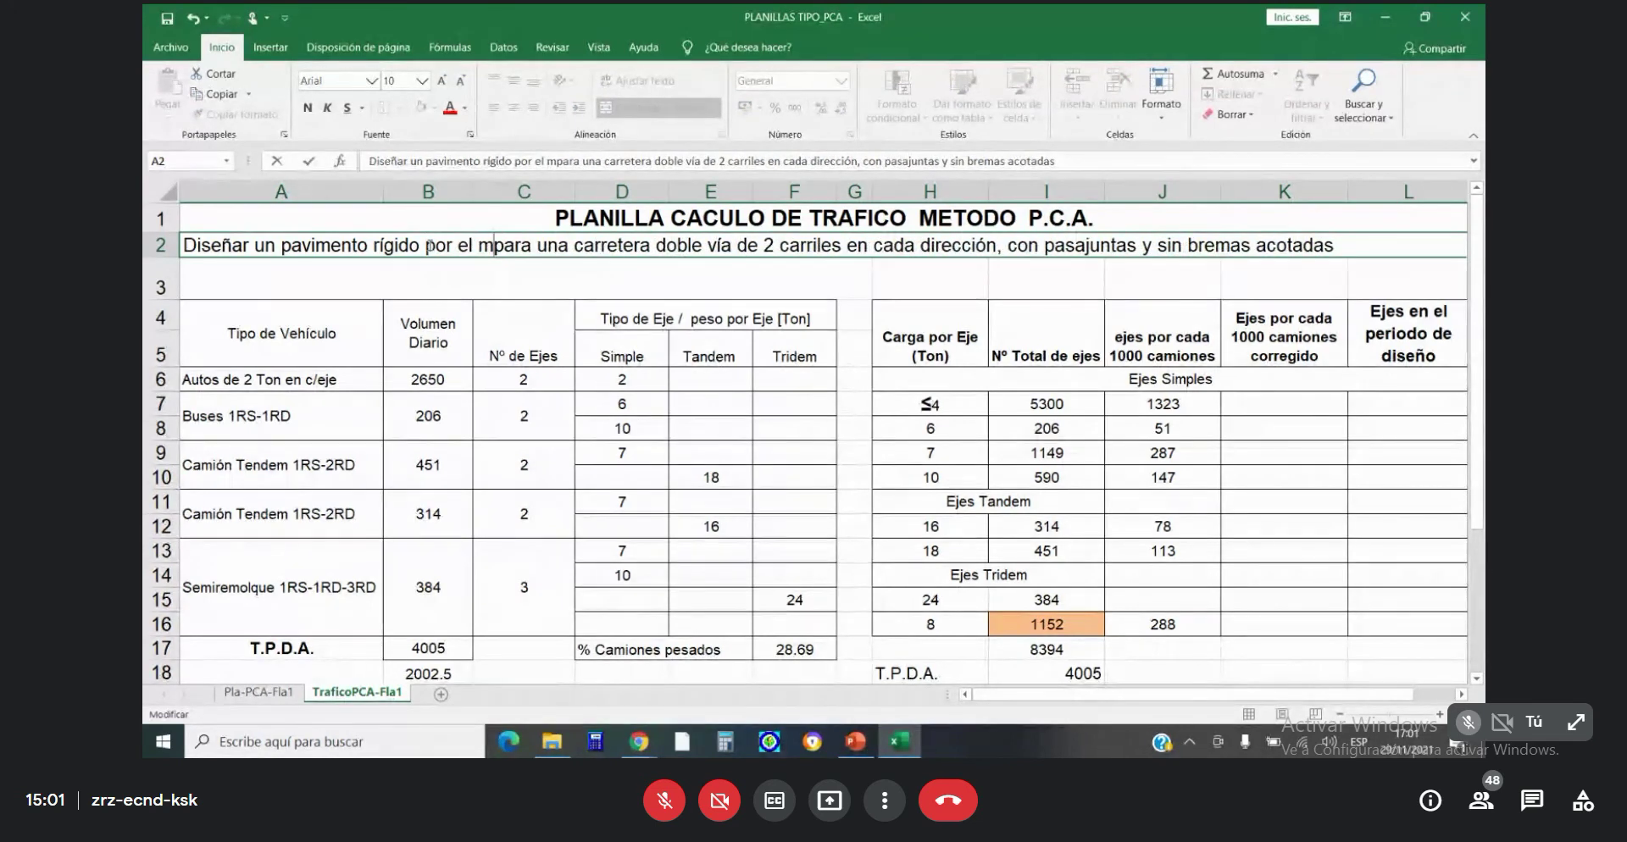
pyautogui.write('étodo ')
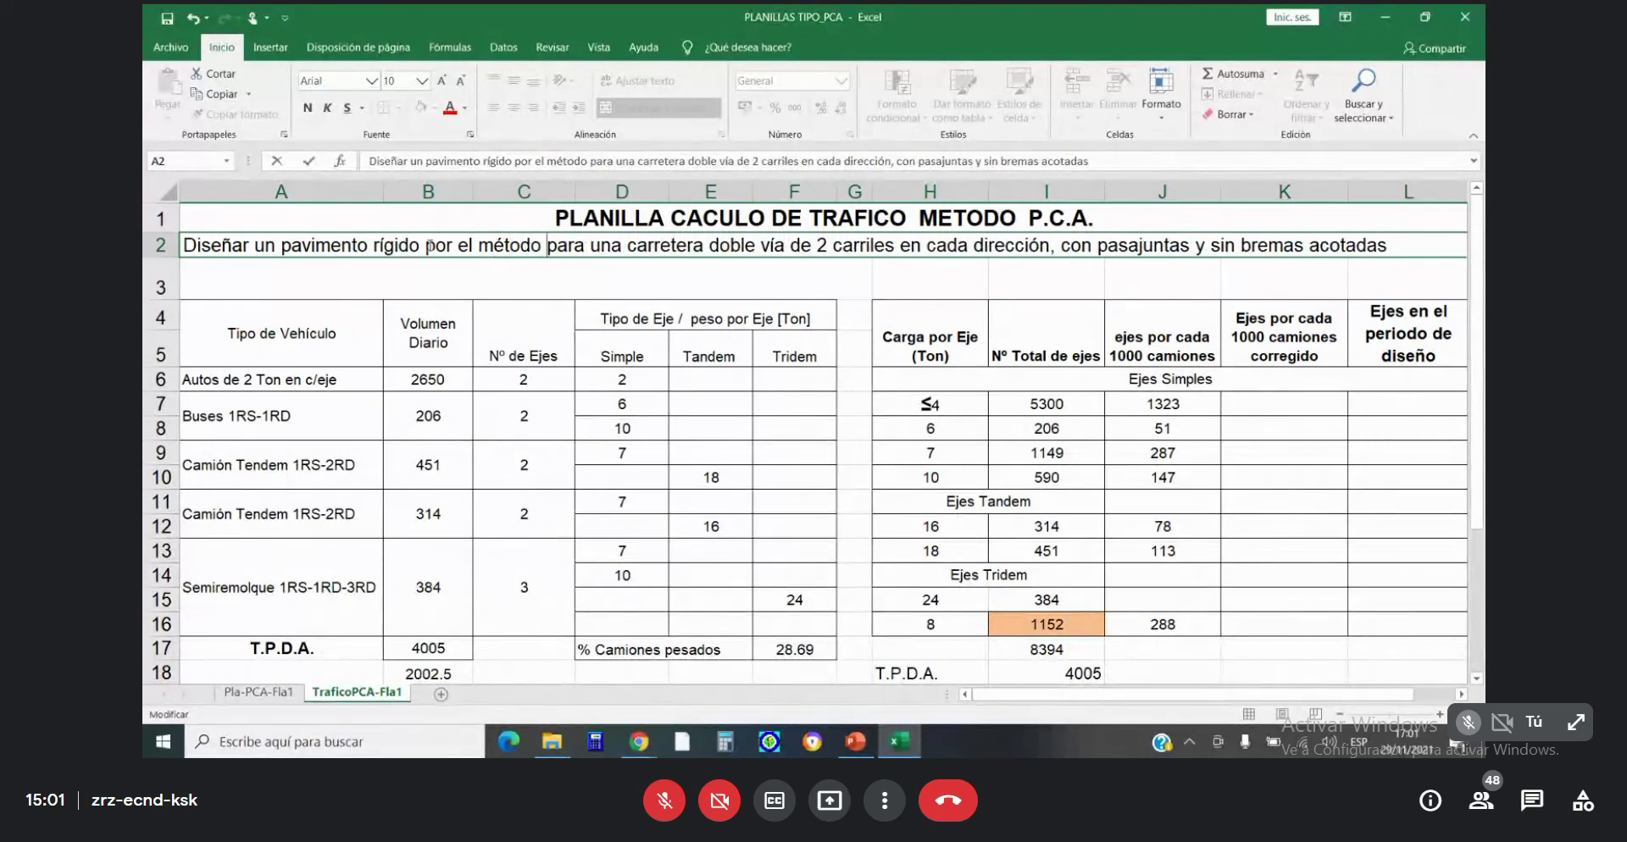
pyautogui.write('PCA')
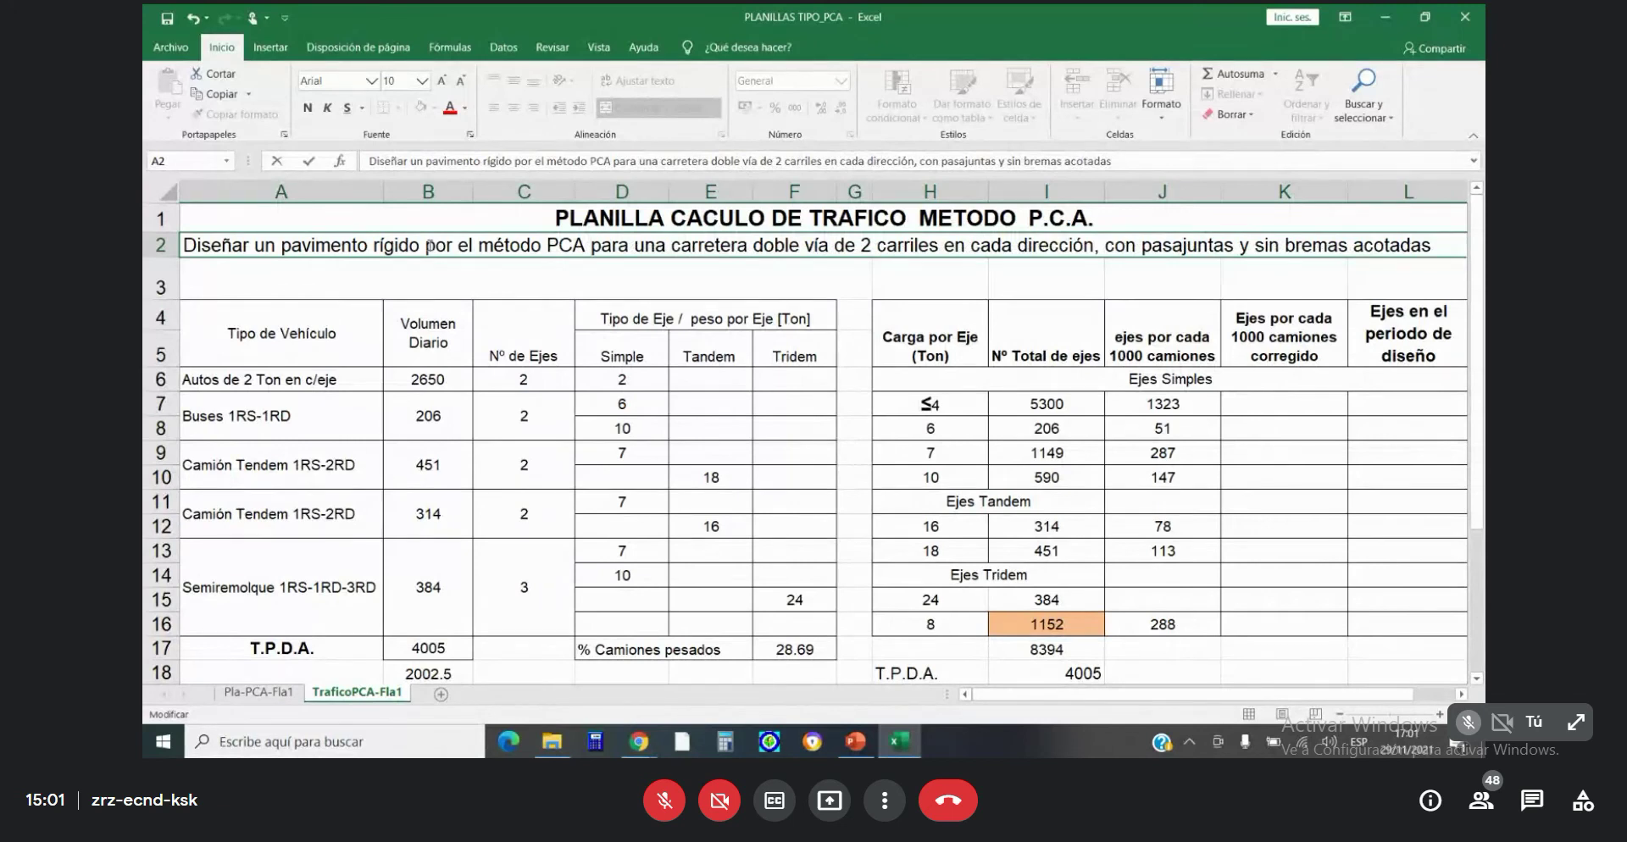
pyautogui.press('Return')
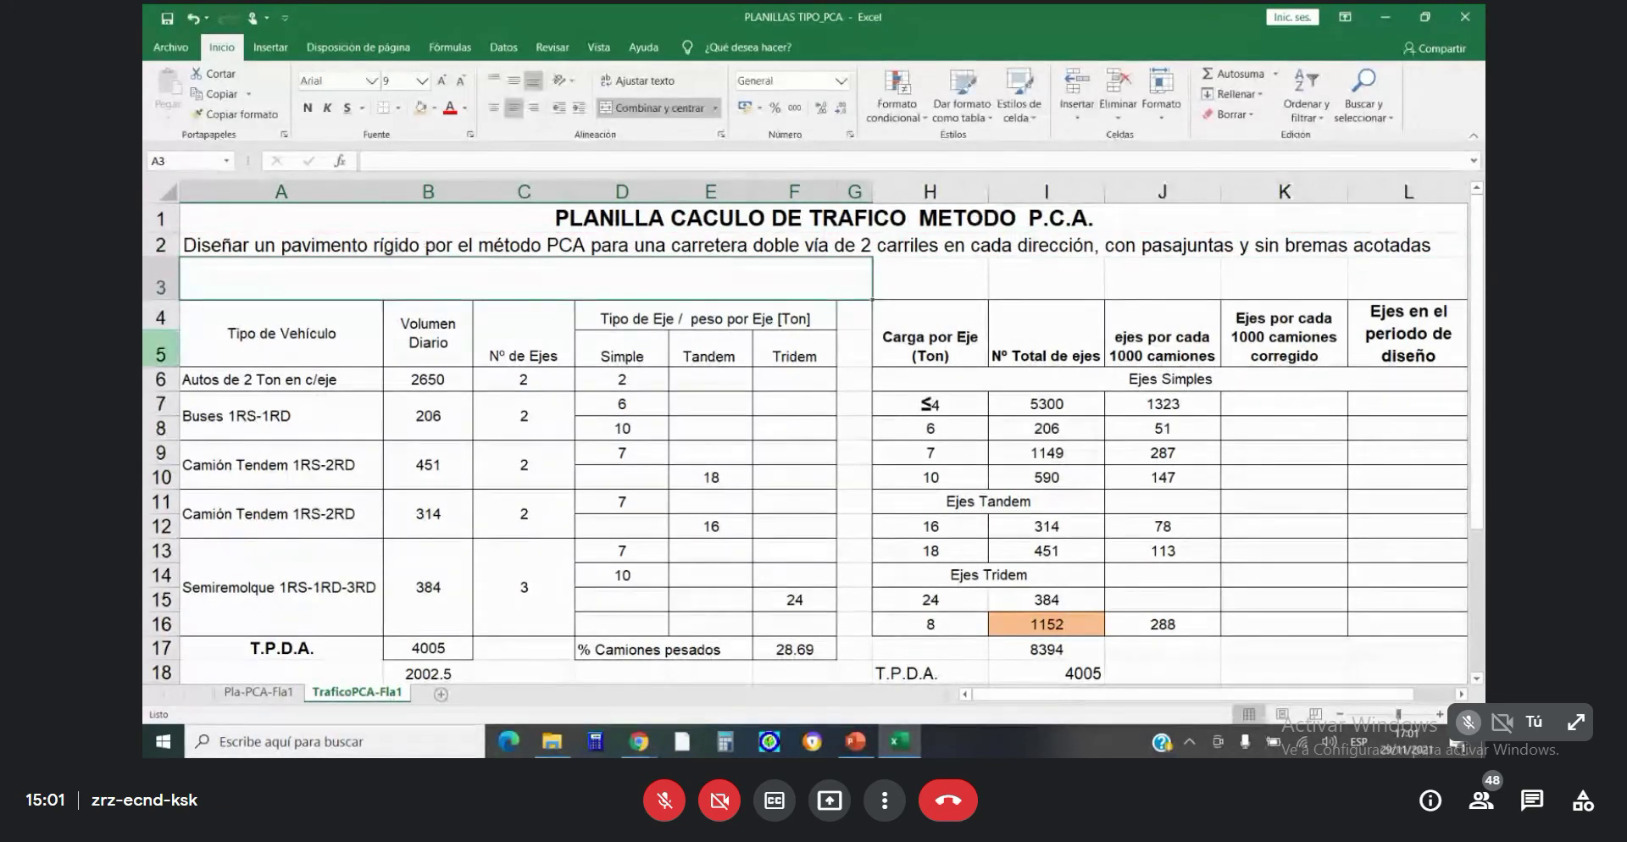
# Switch to the PowerPoint presentation and look up the FC for 3 % growth over 20 years in the "Factor de Crecimiento" table.
pyautogui.scroll(-1, 171, 276)
pyautogui.scroll(-1, 170, 277)
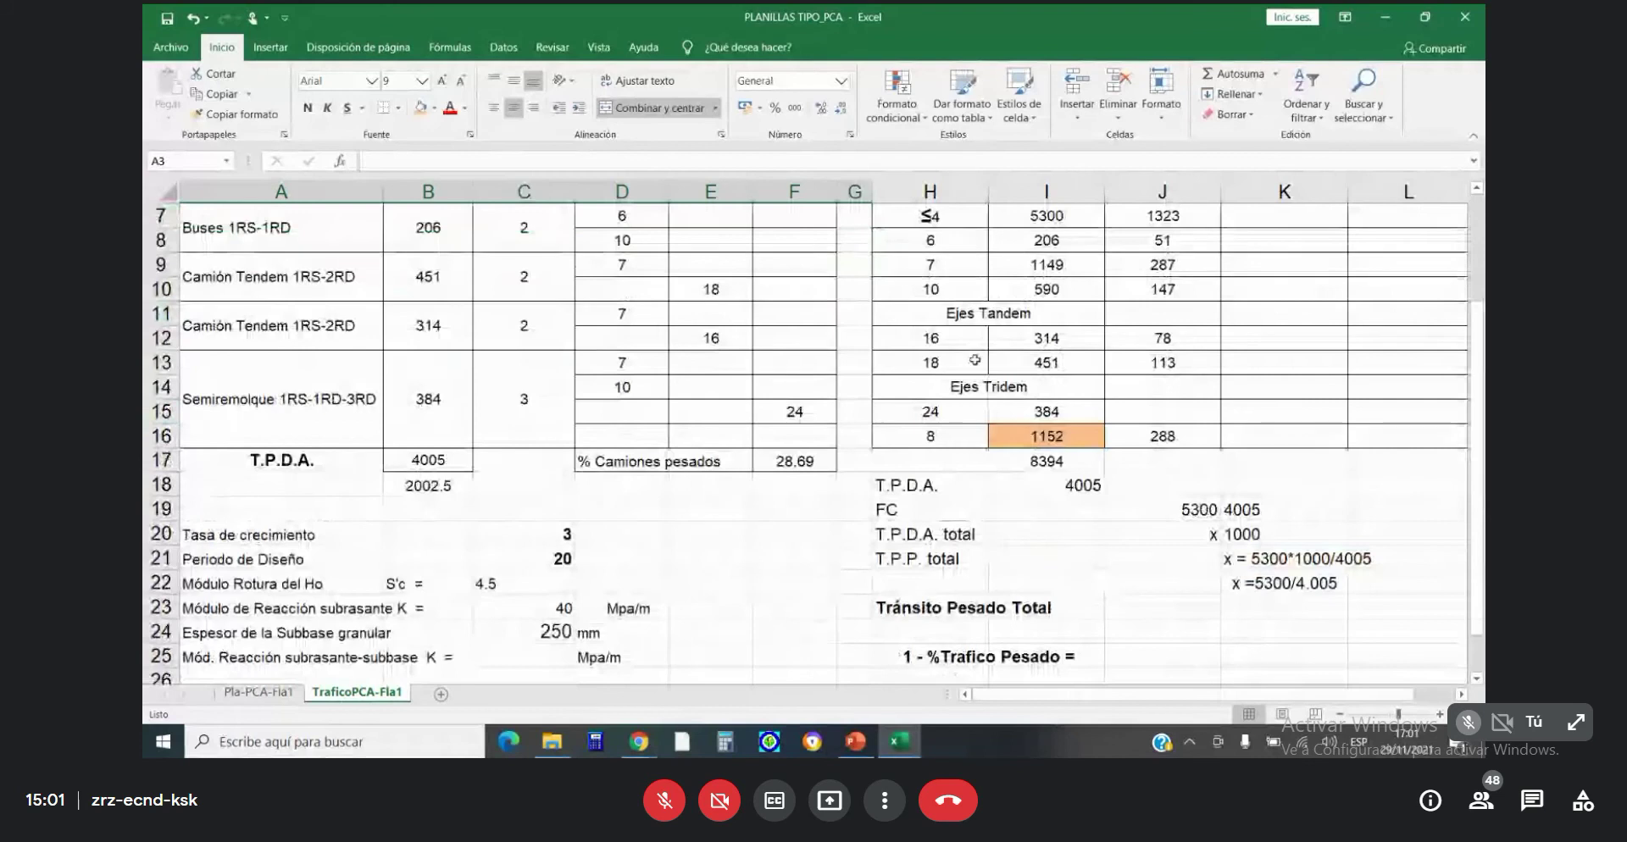
pyautogui.click(1059, 512)
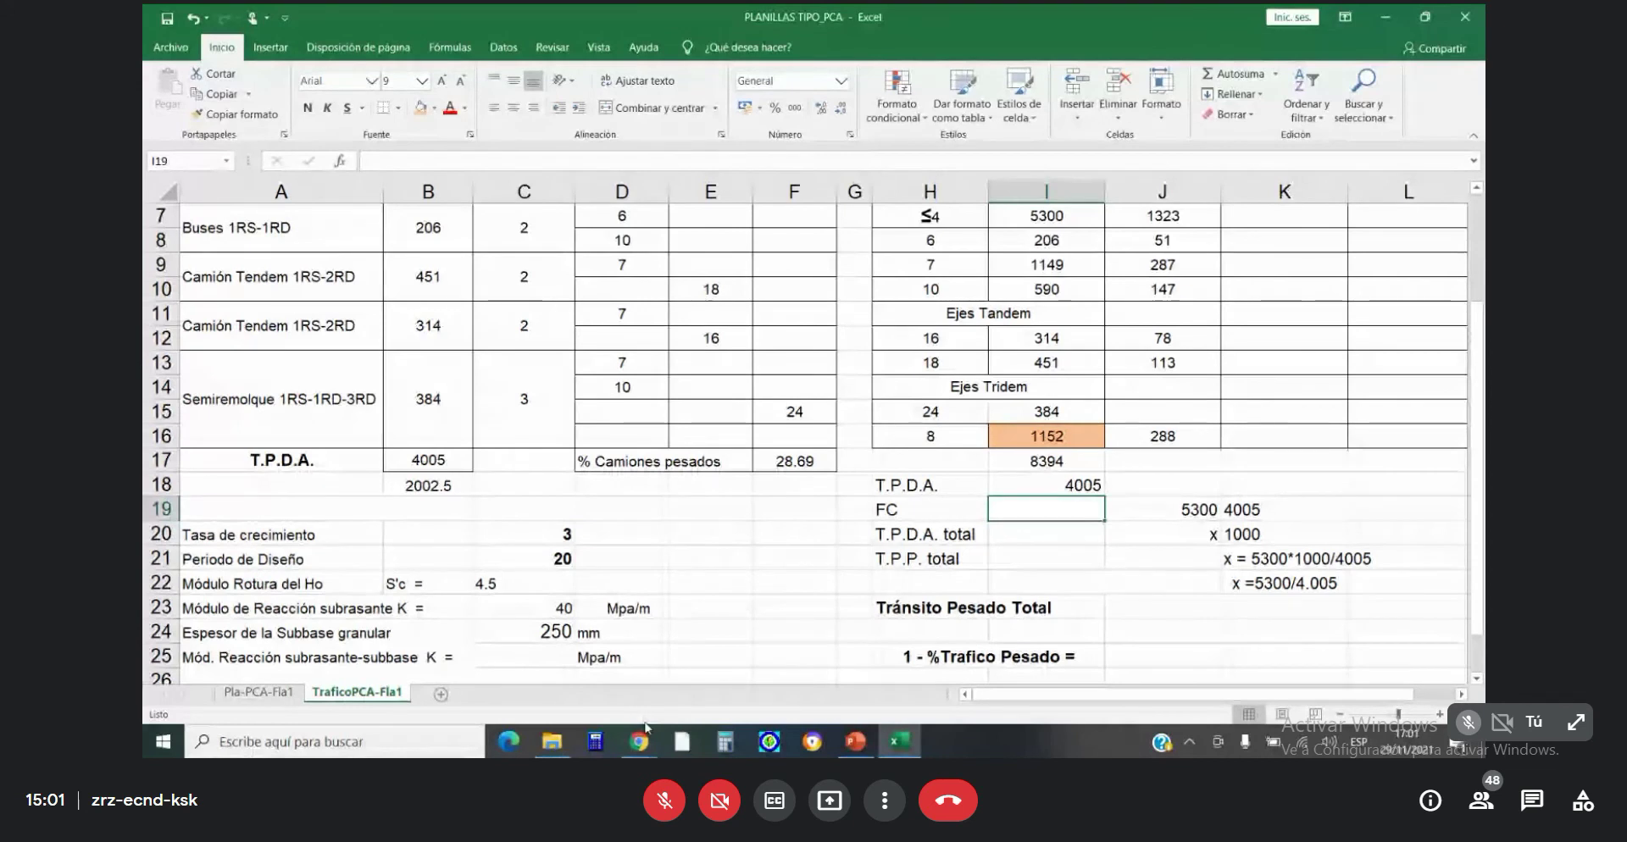
pyautogui.moveTo(856, 746)
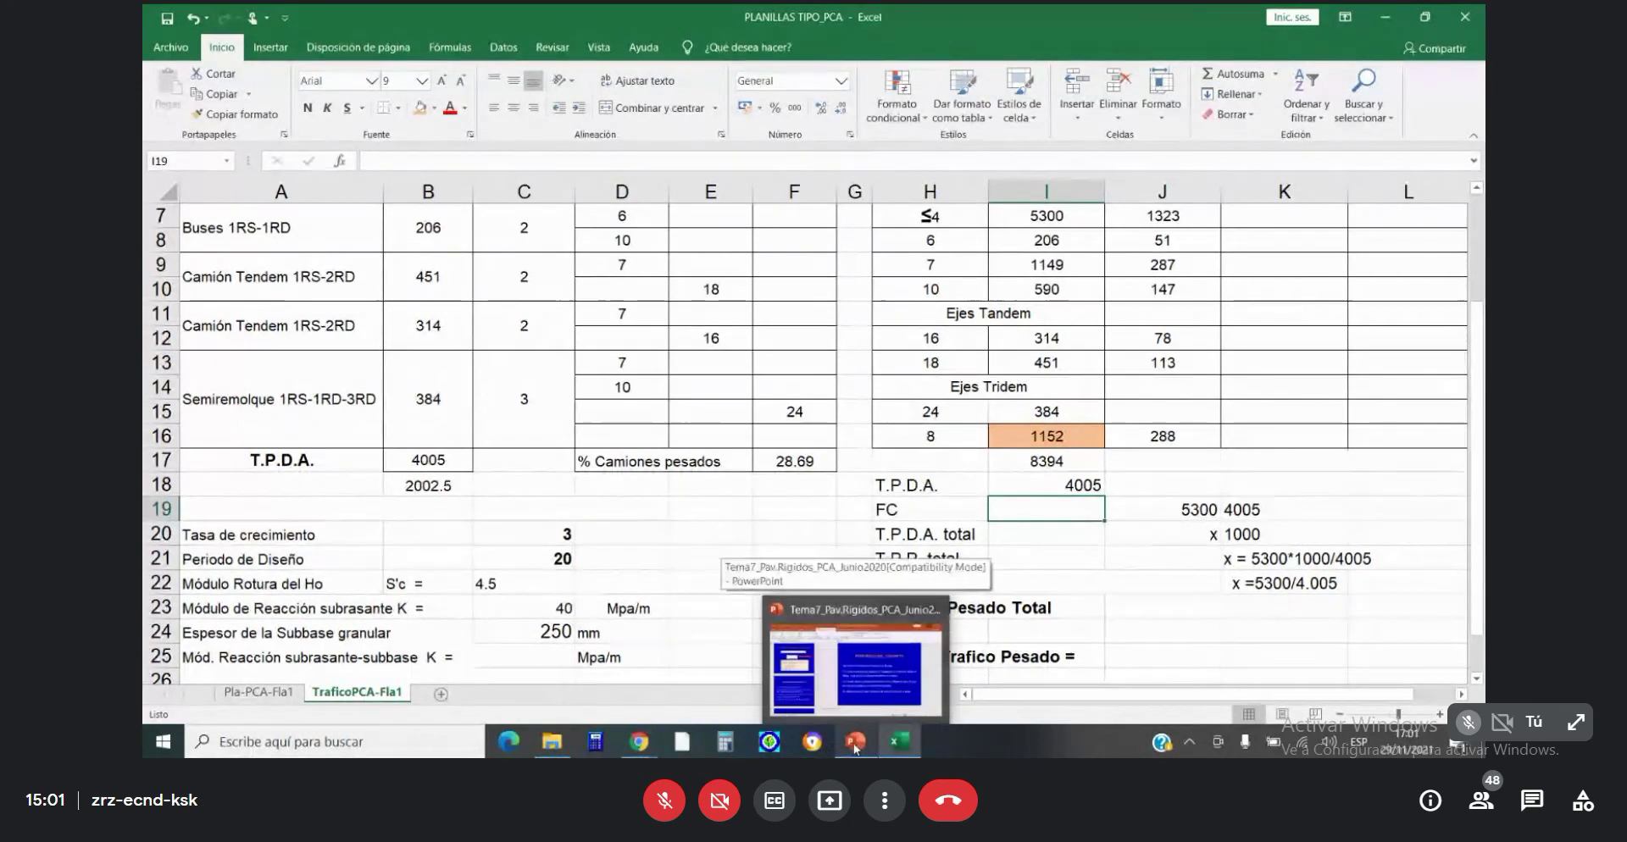
pyautogui.click(855, 743)
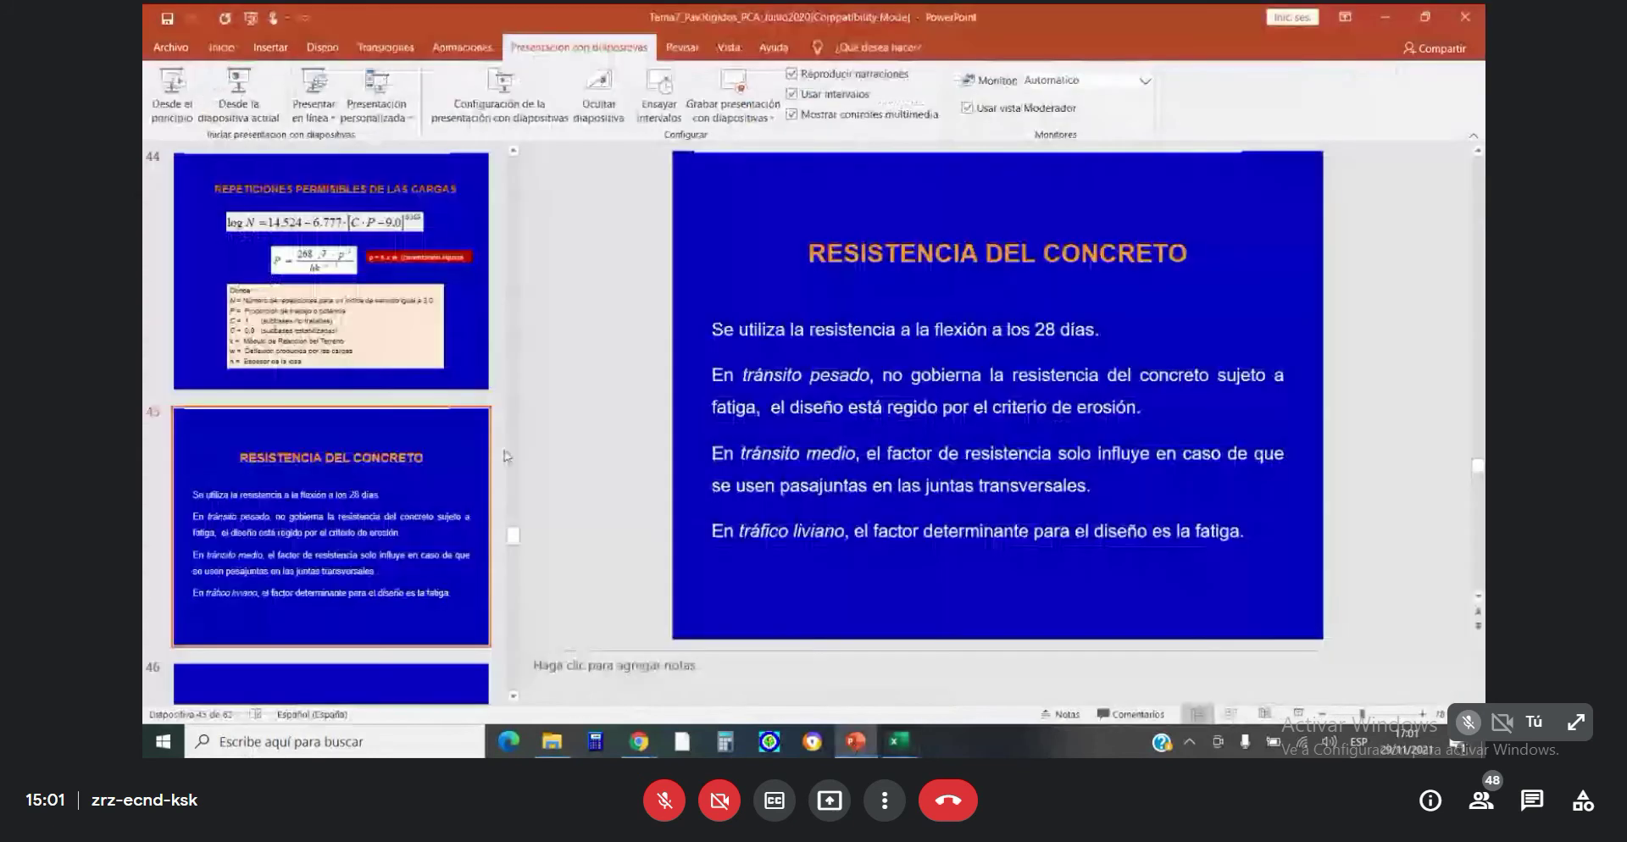
pyautogui.press('Up')
pyautogui.press('Up')
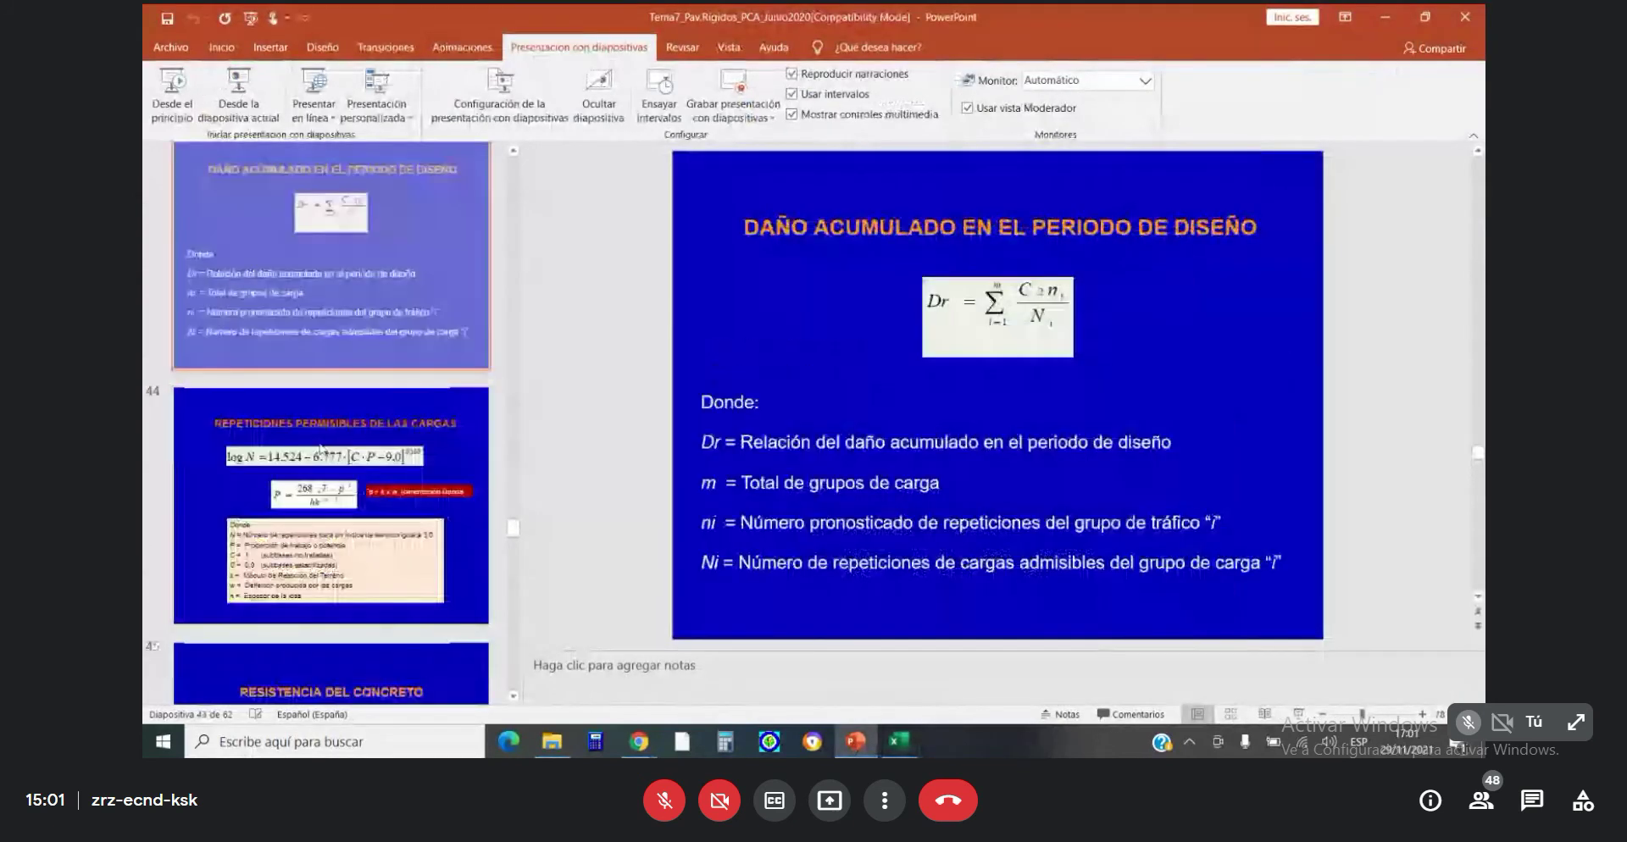
pyautogui.press('Up')
pyautogui.press('Up')
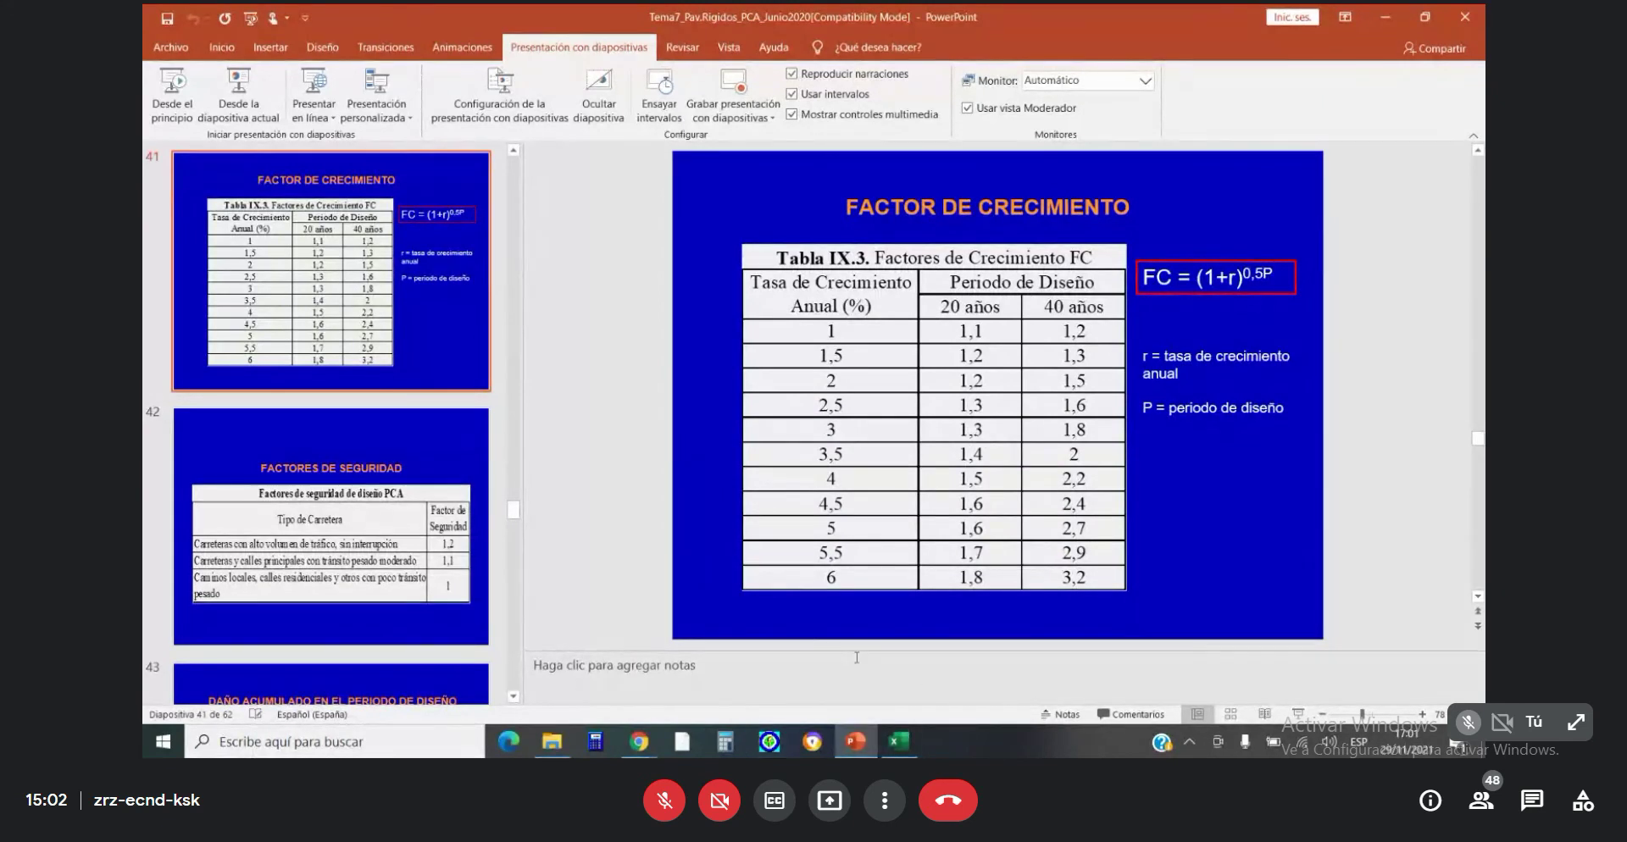
# Return to the Excel traffic sheet and enter 1.3 as the FC value in I19.
pyautogui.click(898, 743)
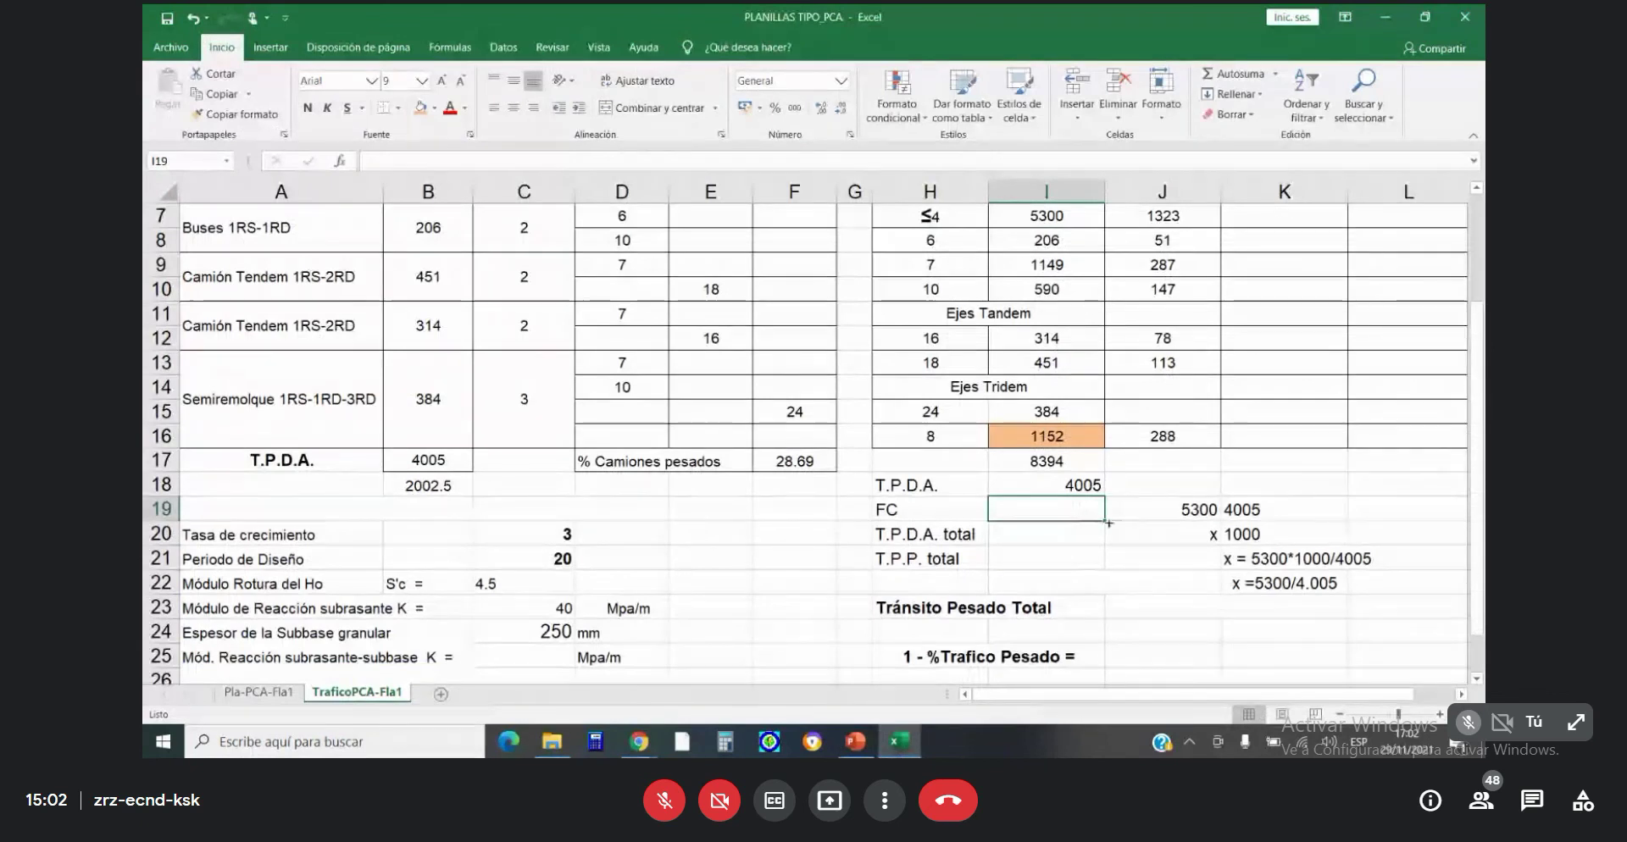
pyautogui.write('1.3')
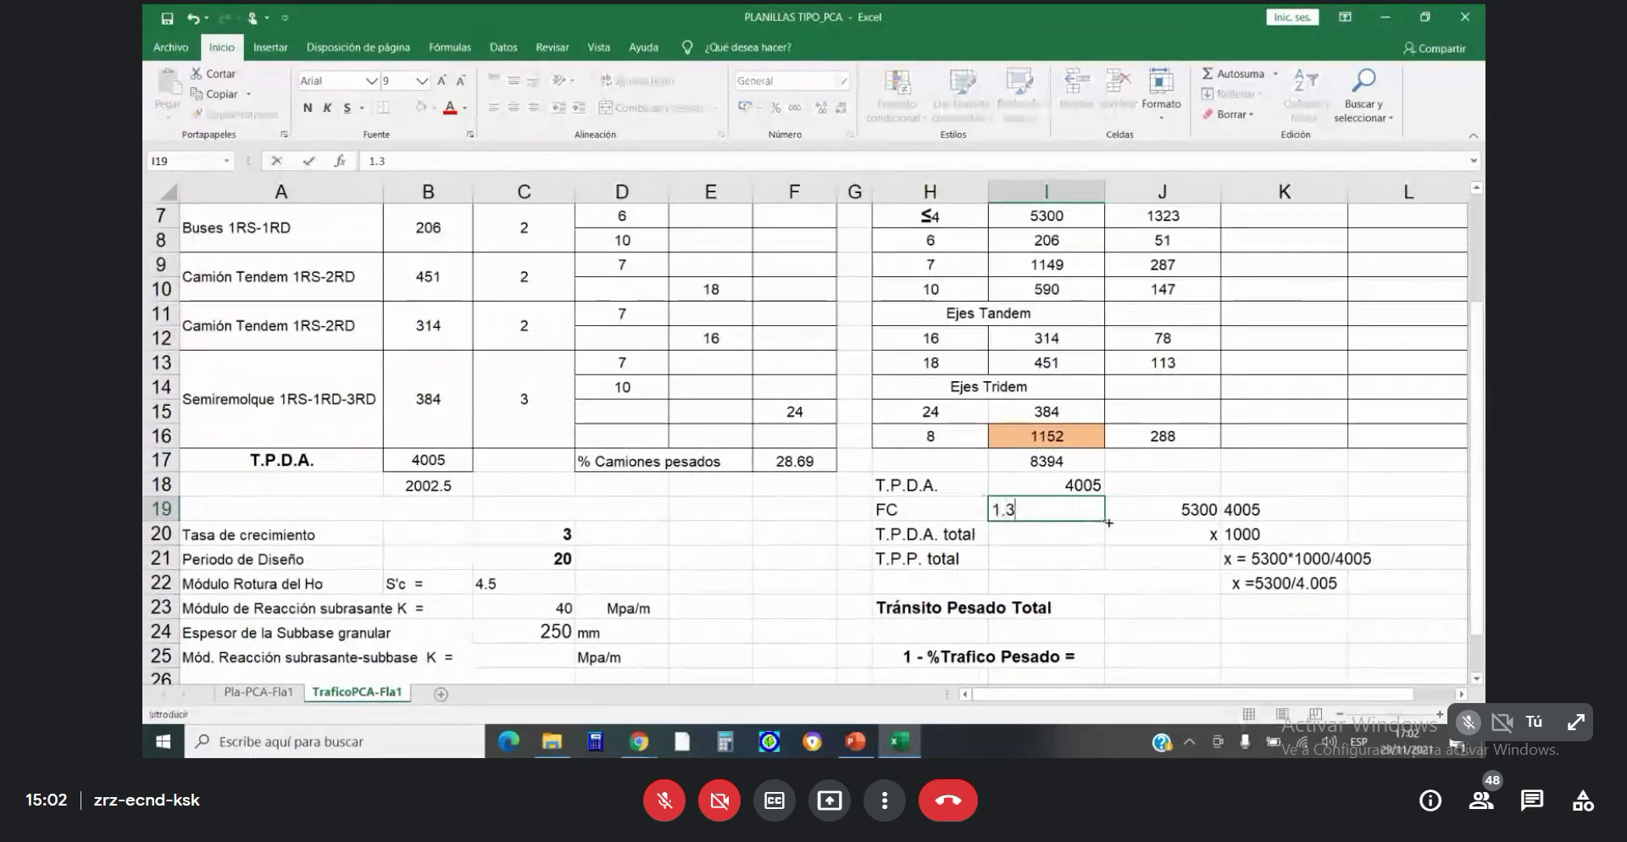
pyautogui.press('Return')
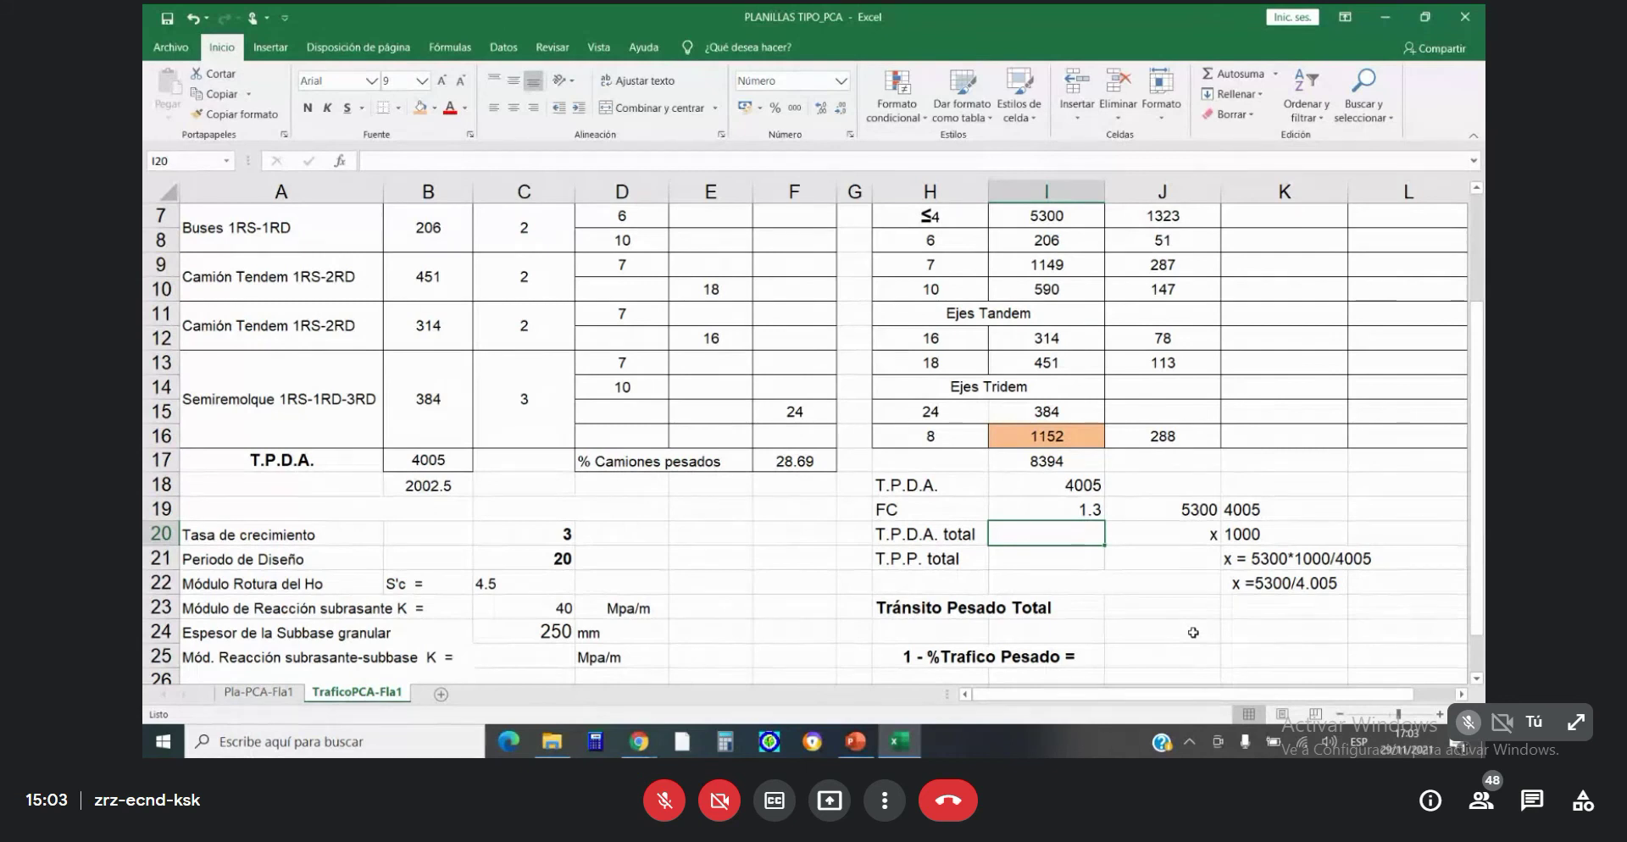
# Enter 5207 as the T.P.D.A. total value in I20.
pyautogui.write('520')
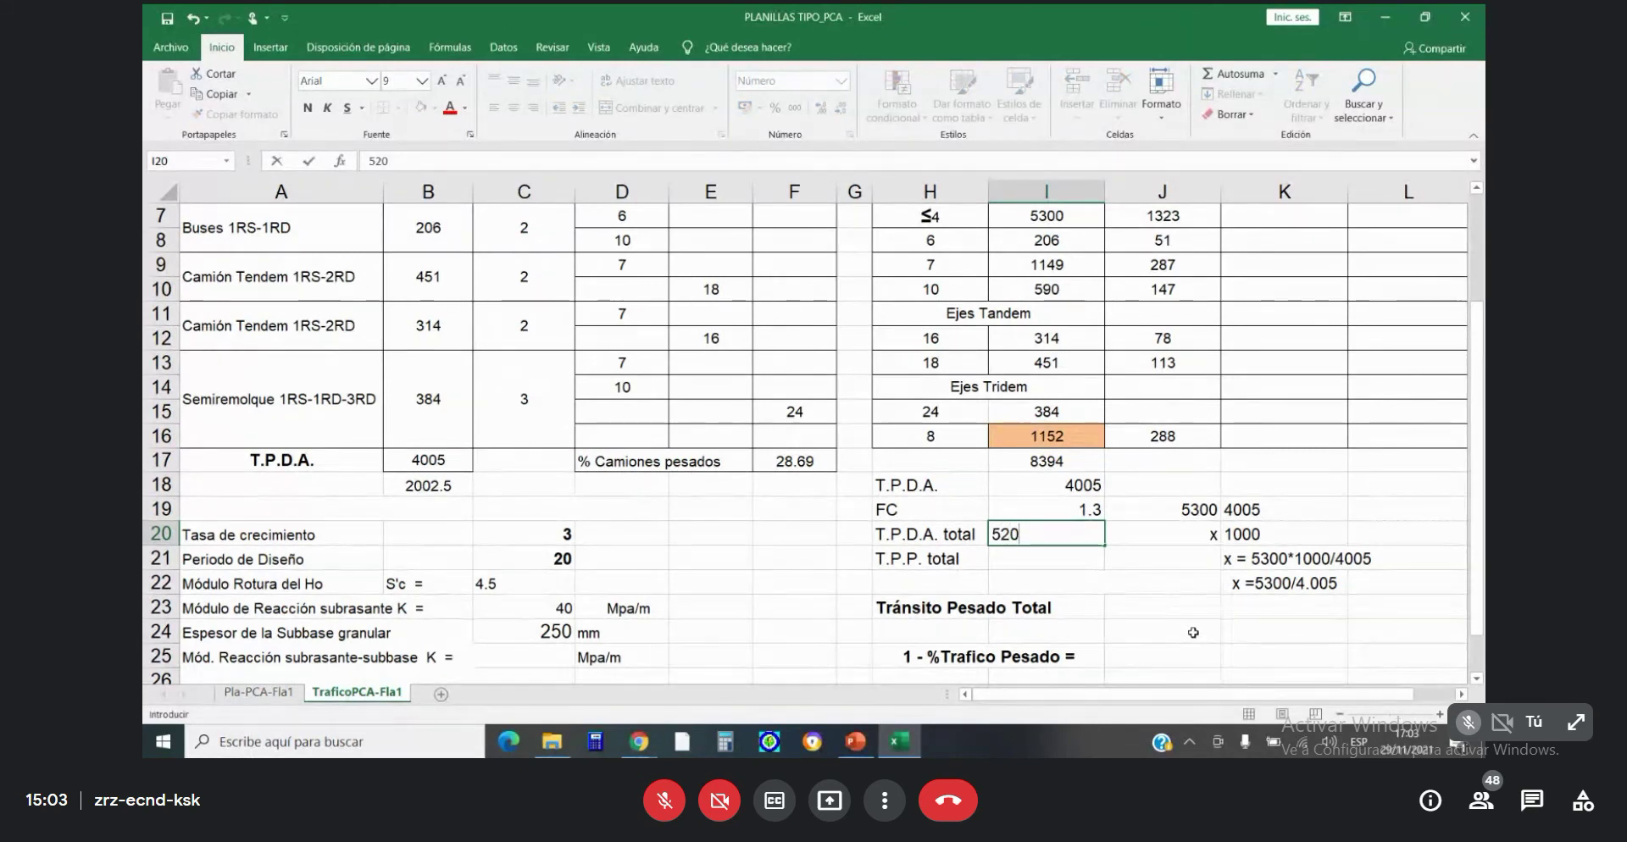
pyautogui.write('7')
pyautogui.press('Return')
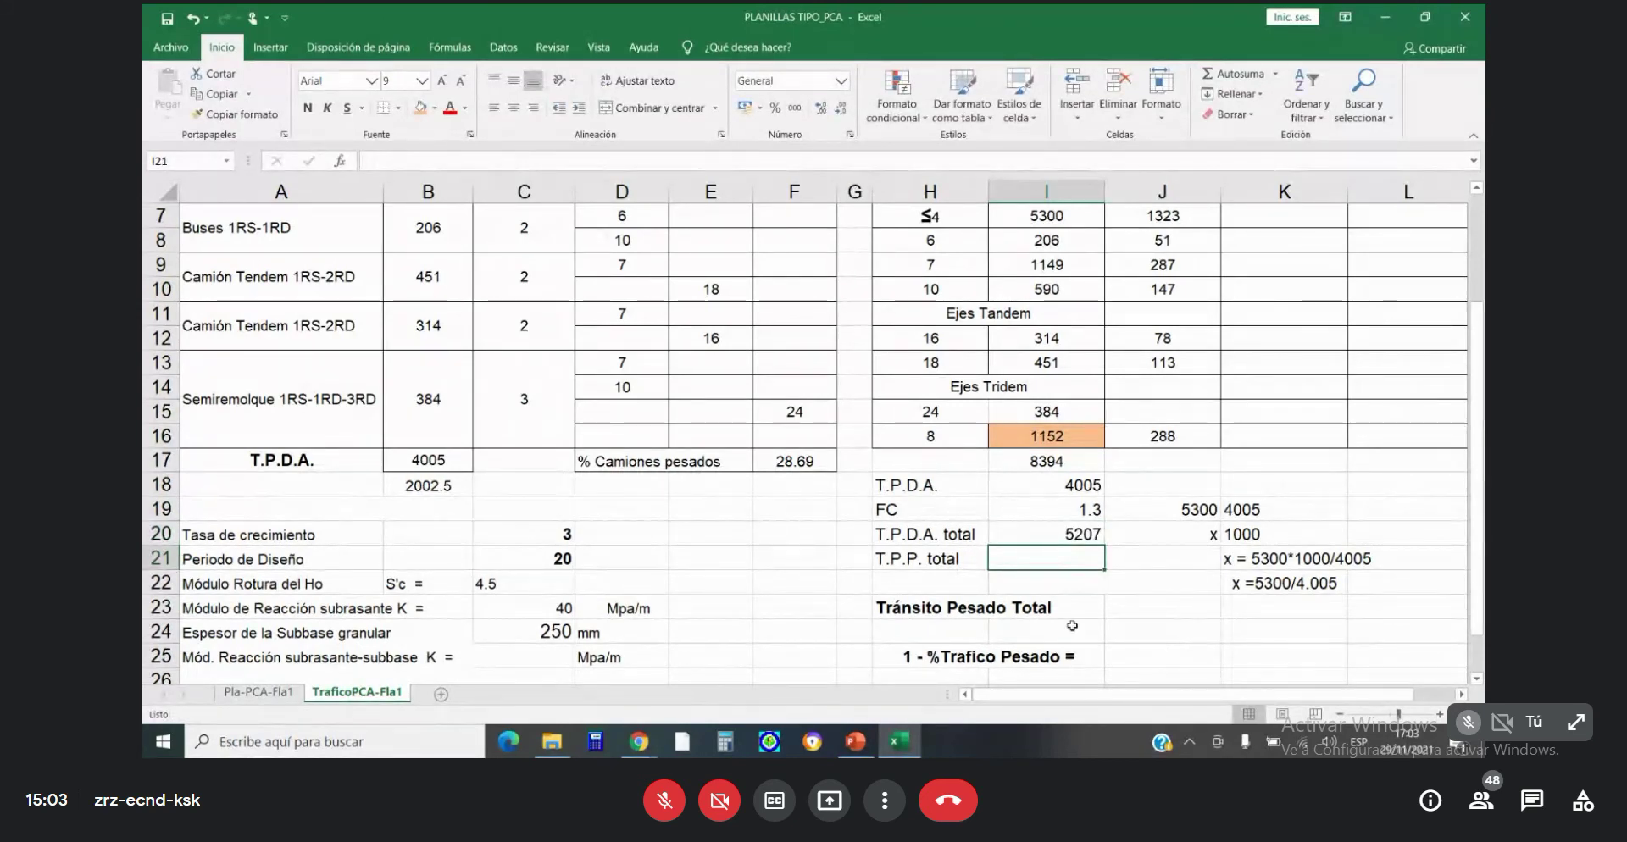
pyautogui.scroll(1, 1072, 626)
pyautogui.scroll(-2, 1072, 626)
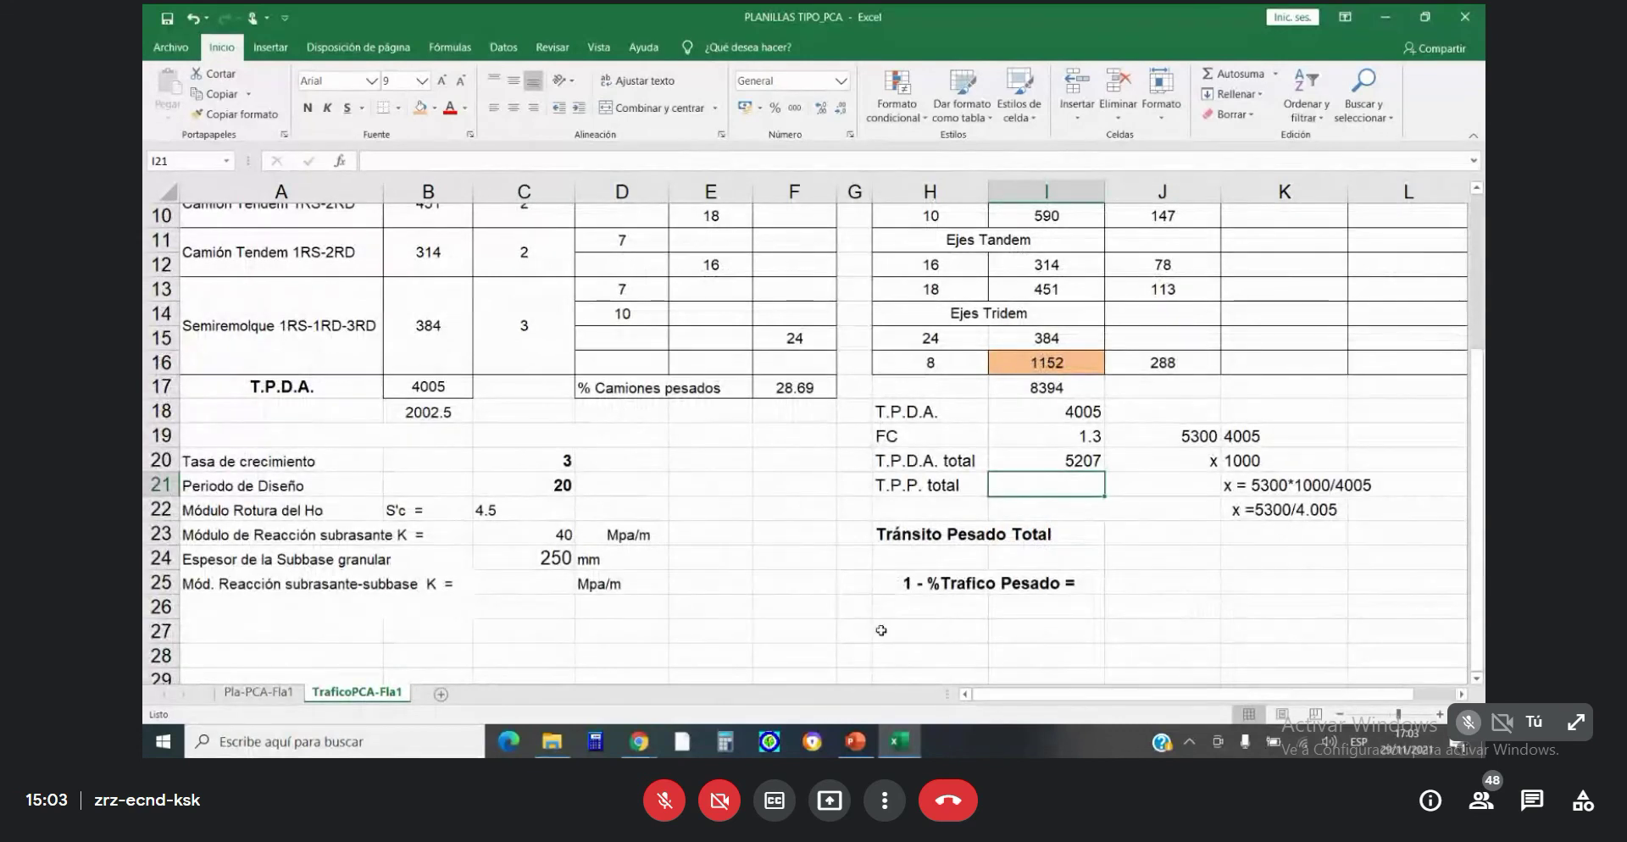
pyautogui.scroll(1, 968, 570)
pyautogui.scroll(2, 969, 570)
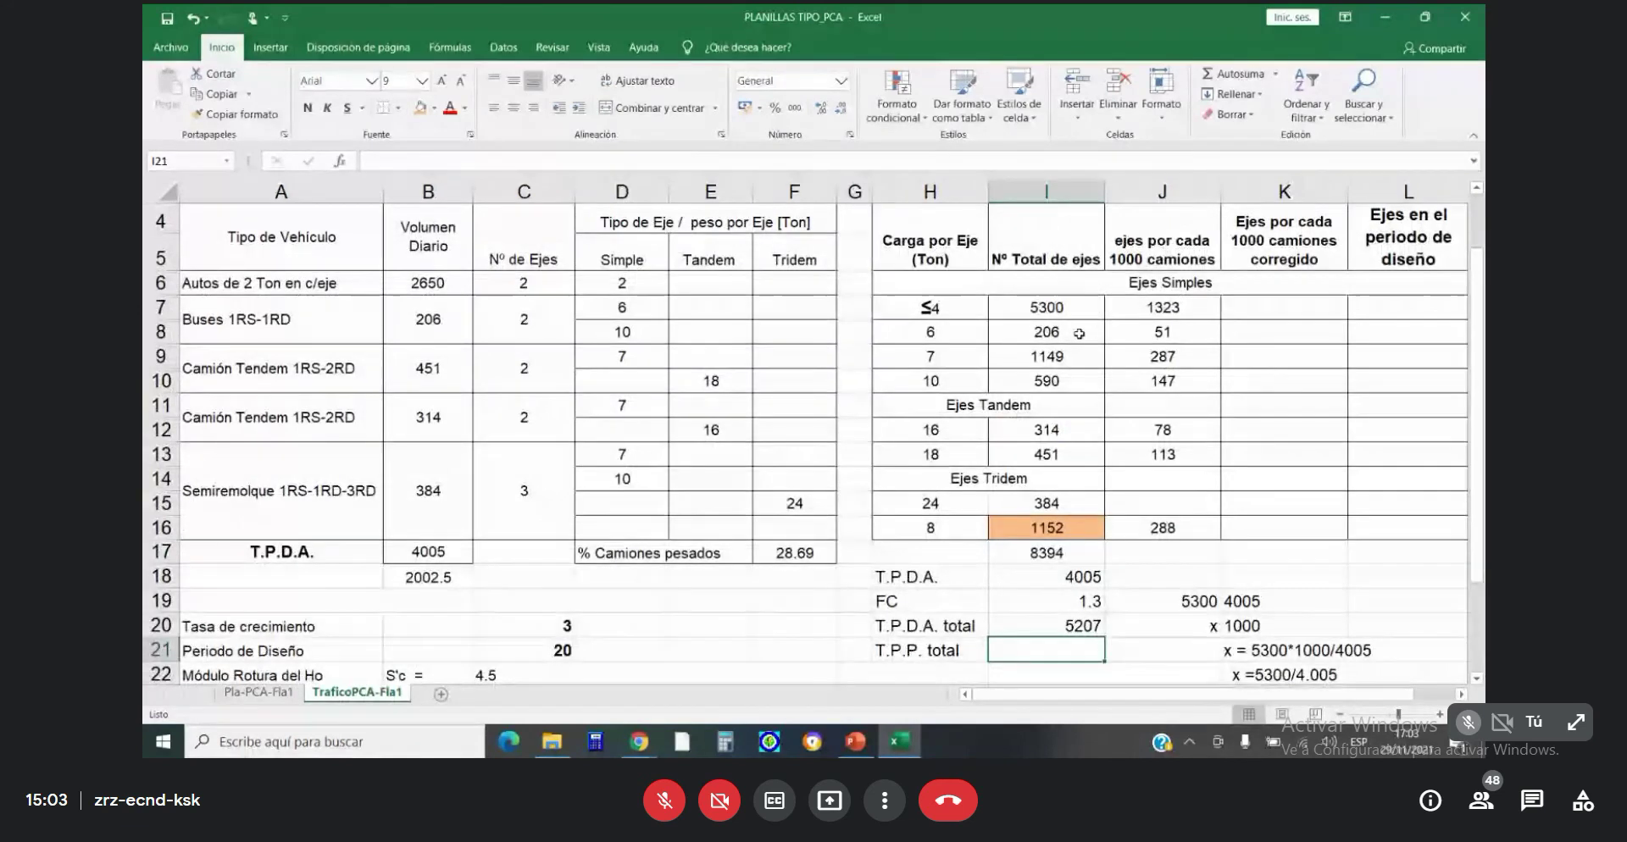
pyautogui.scroll(-1, 1078, 334)
pyautogui.scroll(1, 1078, 333)
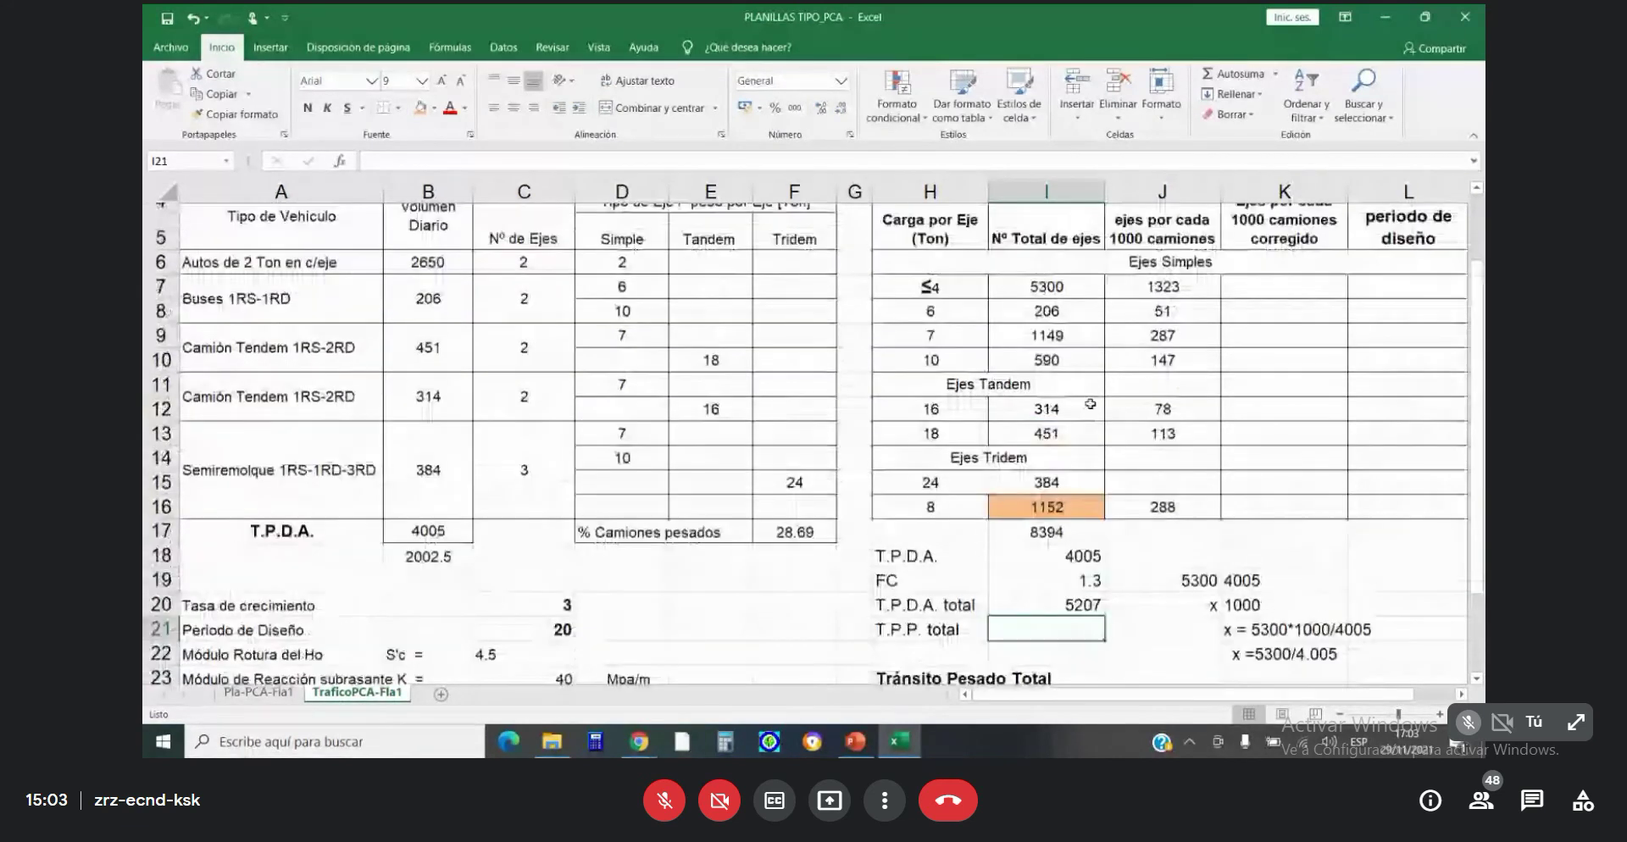
pyautogui.scroll(-1, 1276, 516)
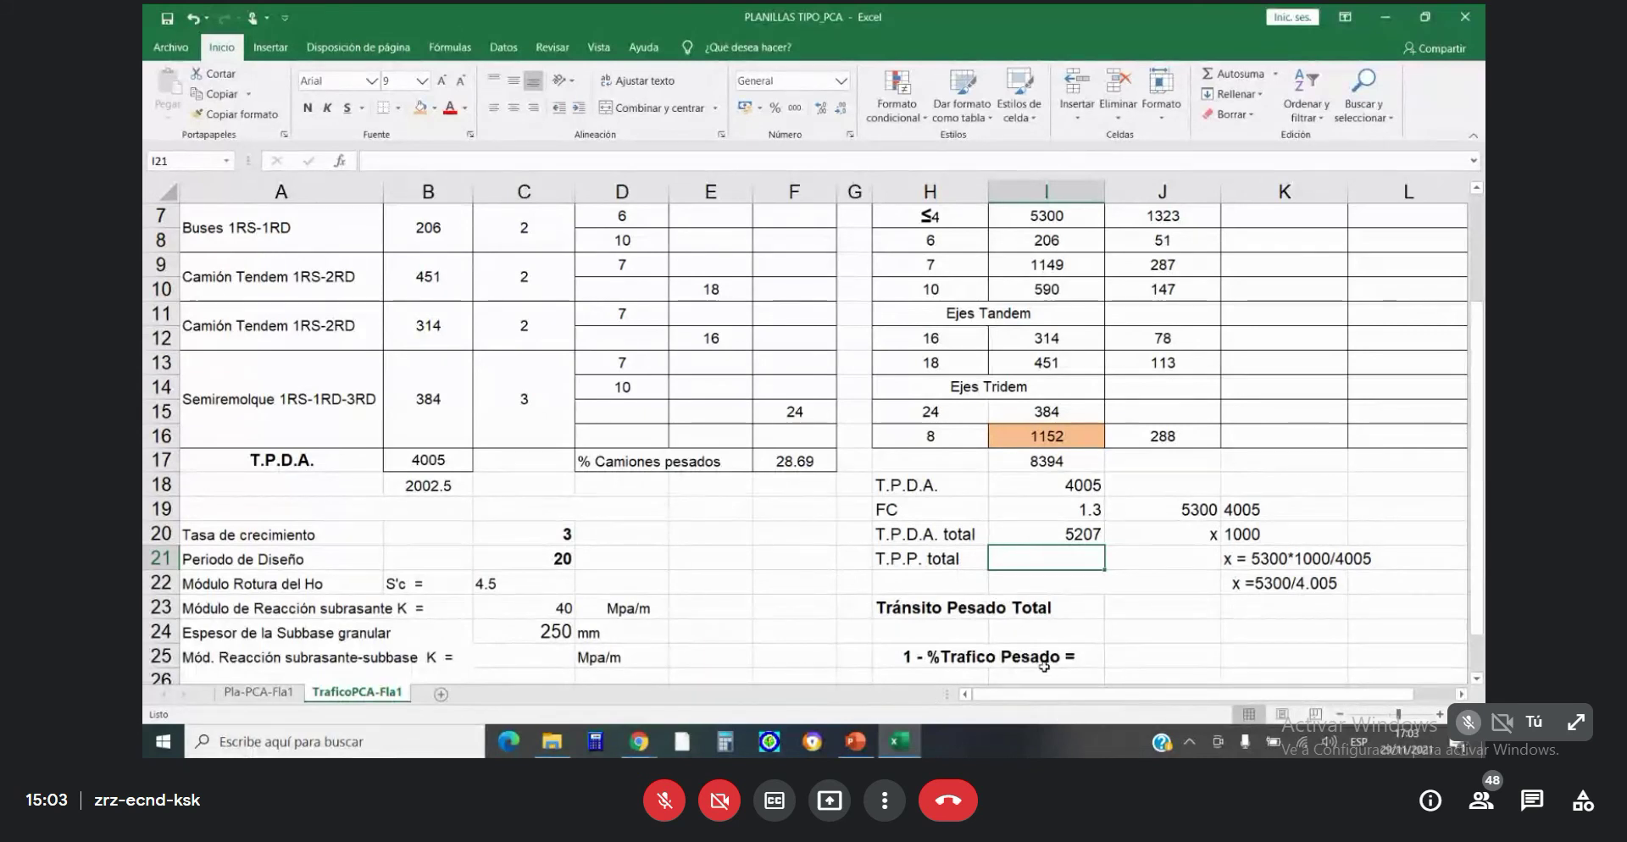
pyautogui.scroll(-1, 1102, 651)
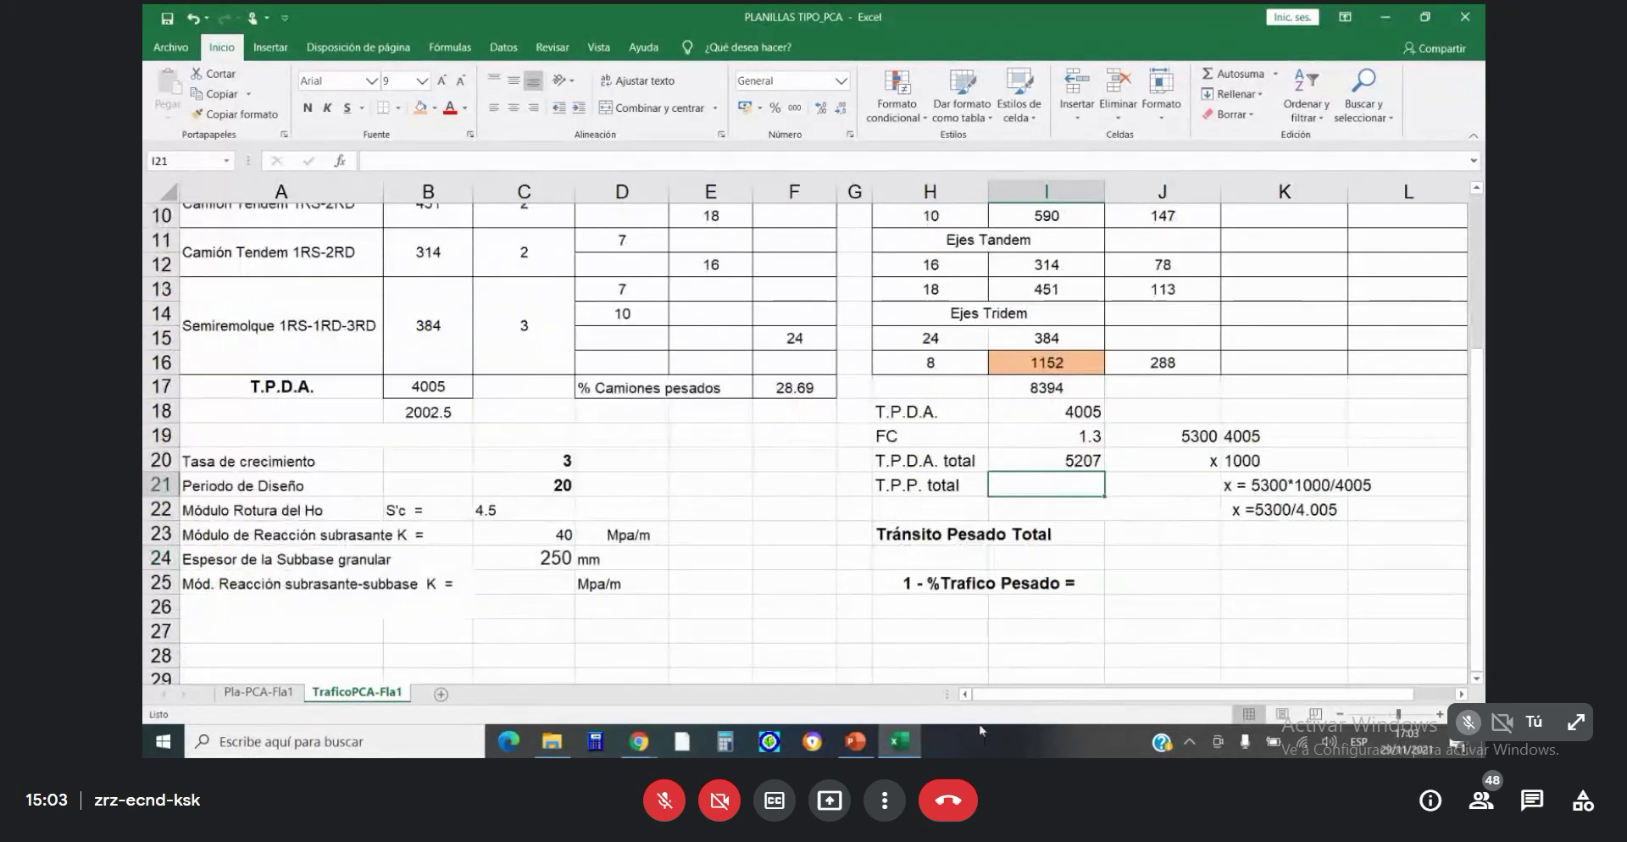
# Fill I15, the total number of axles for the 24 Ton tridem load, with the same orange as the cell below.
pyautogui.scroll(2, 979, 585)
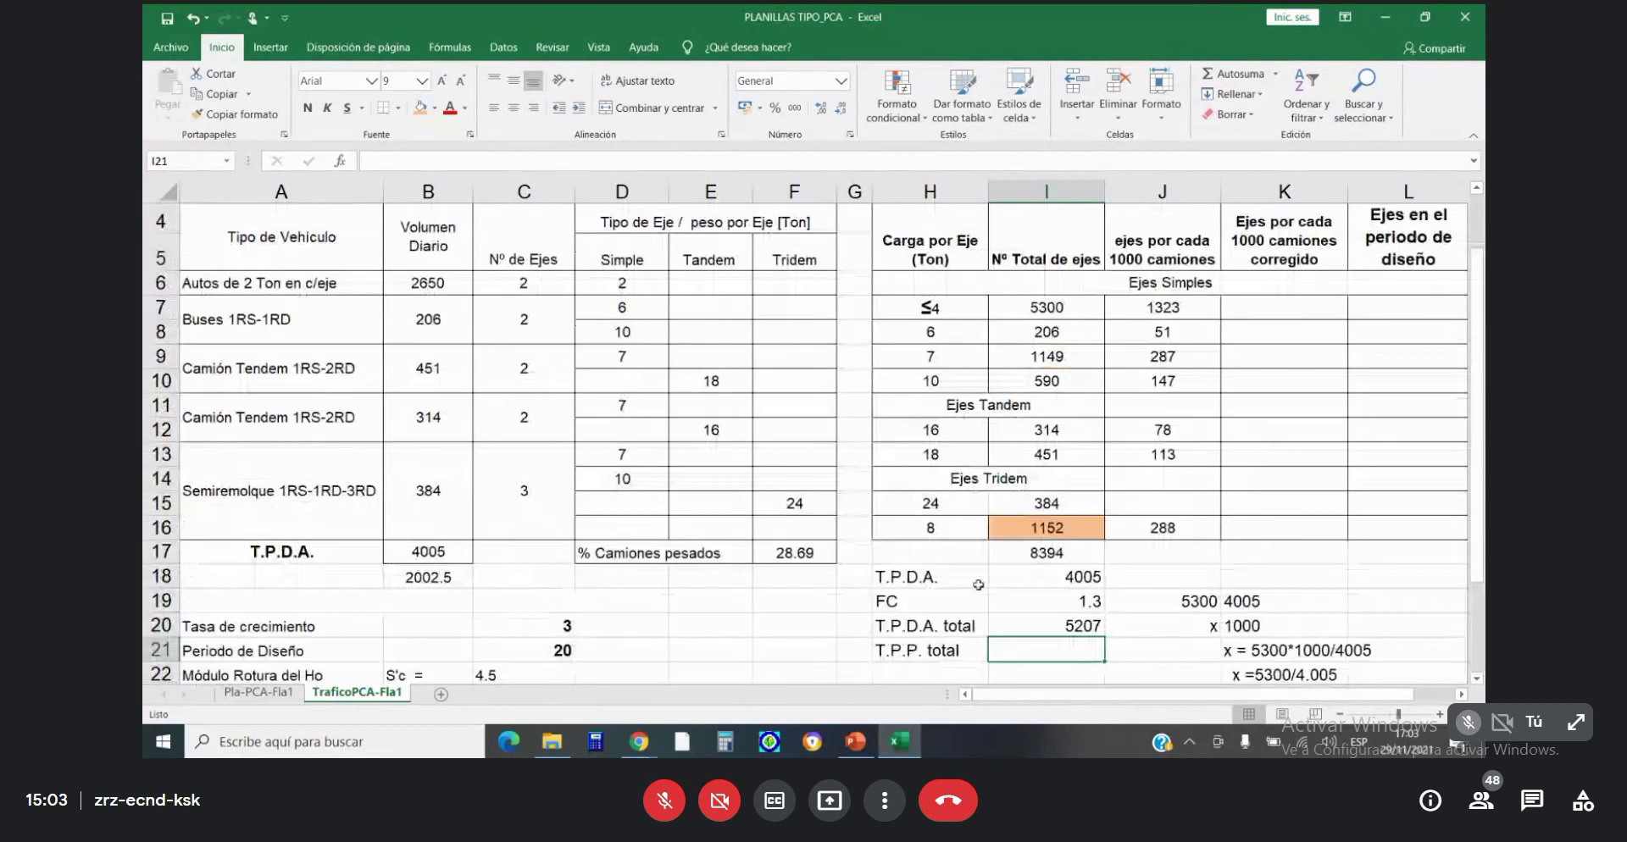
pyautogui.click(1059, 531)
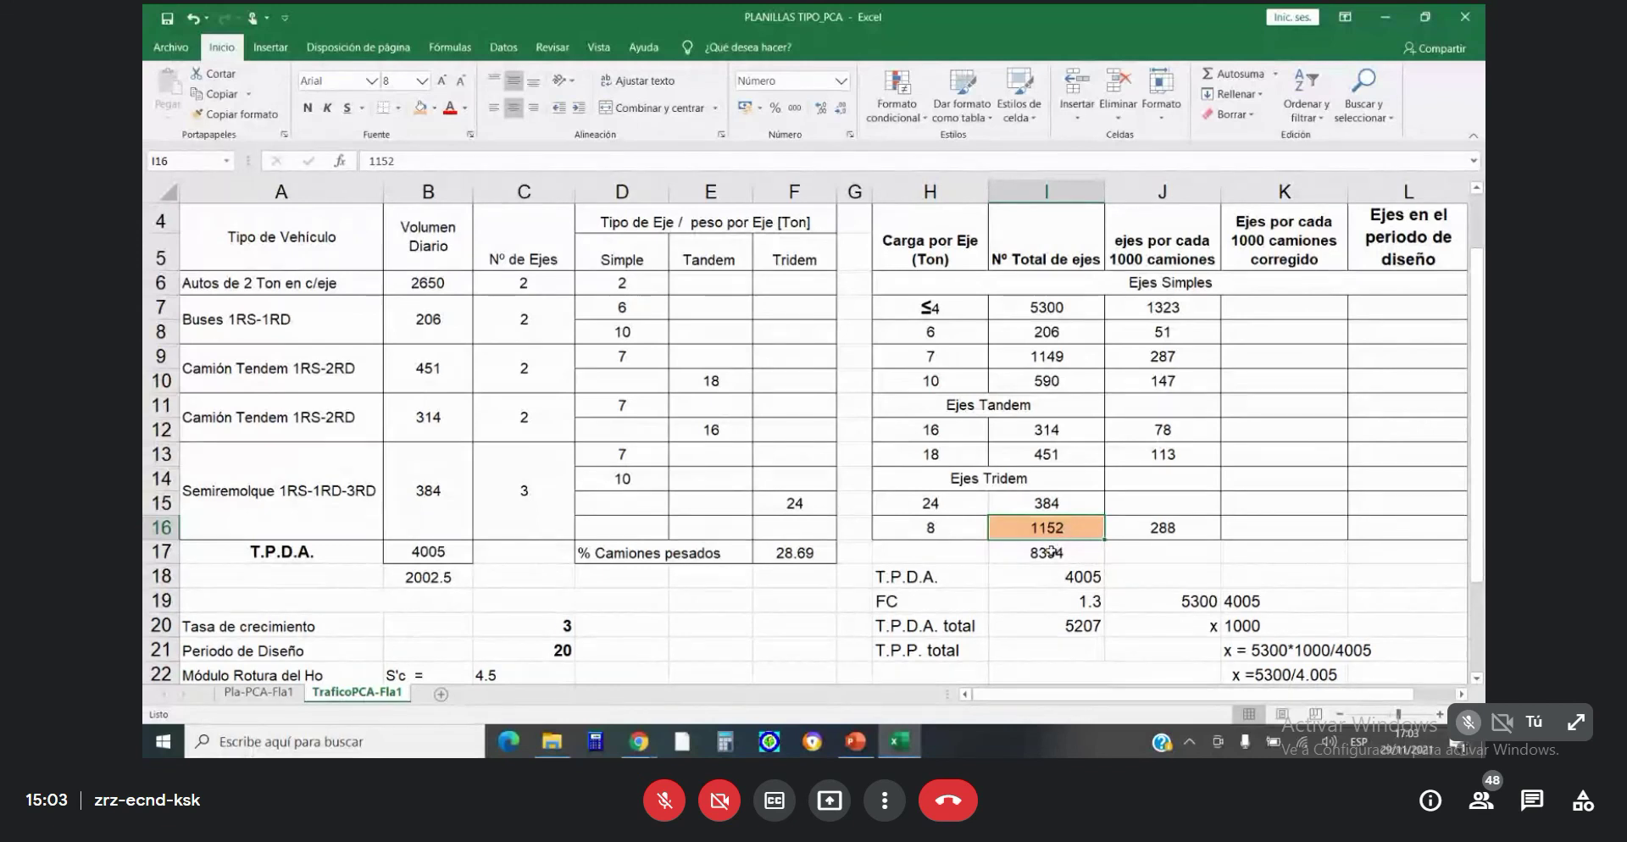
pyautogui.click(1070, 504)
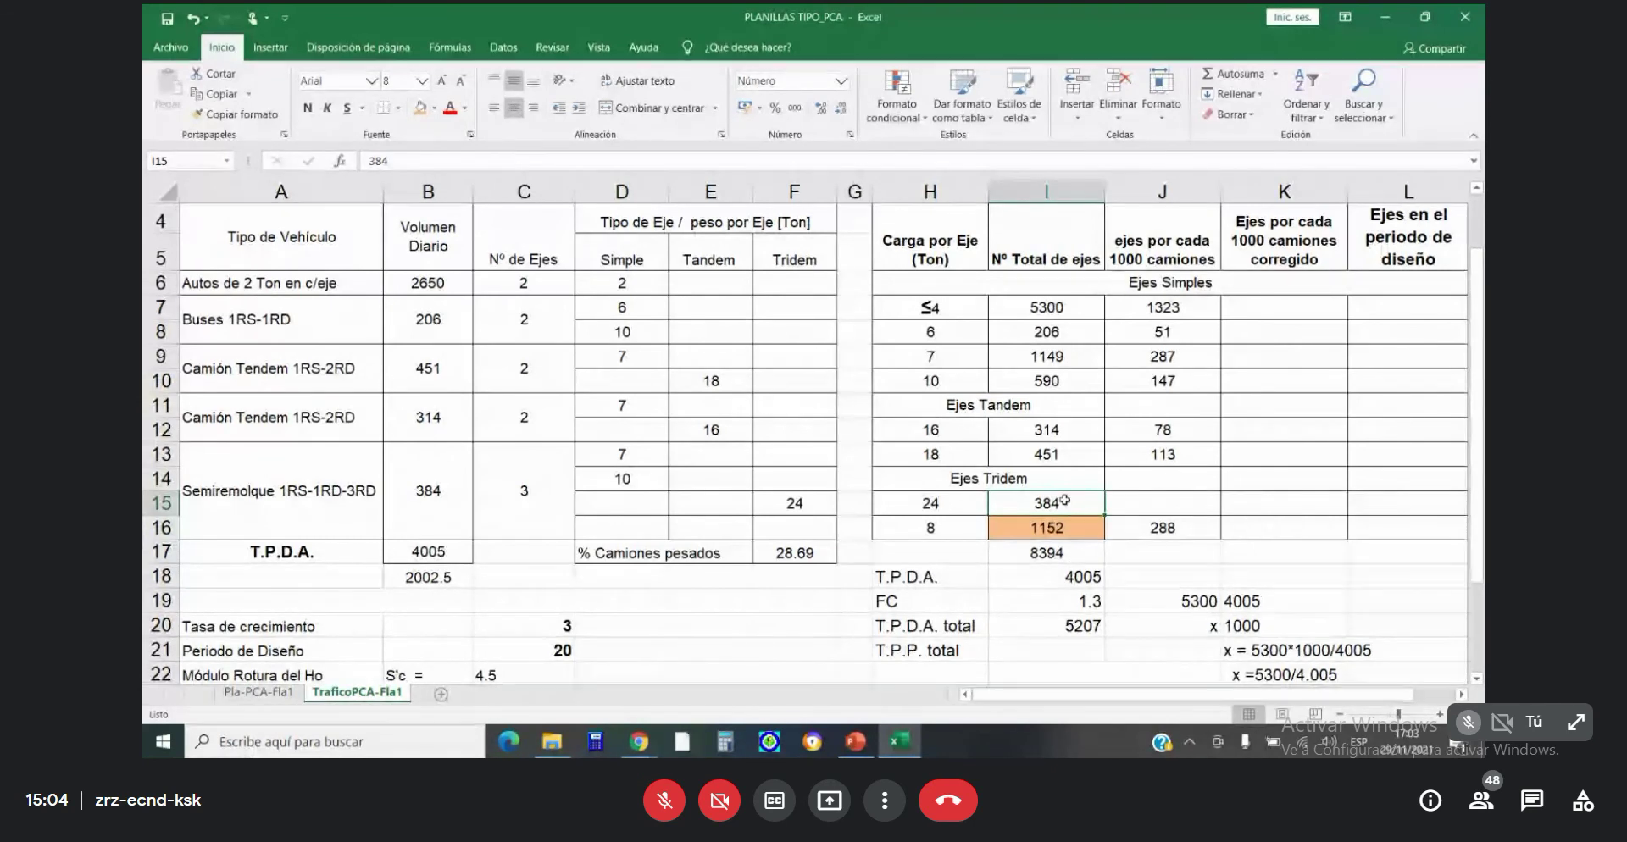
pyautogui.click(420, 108)
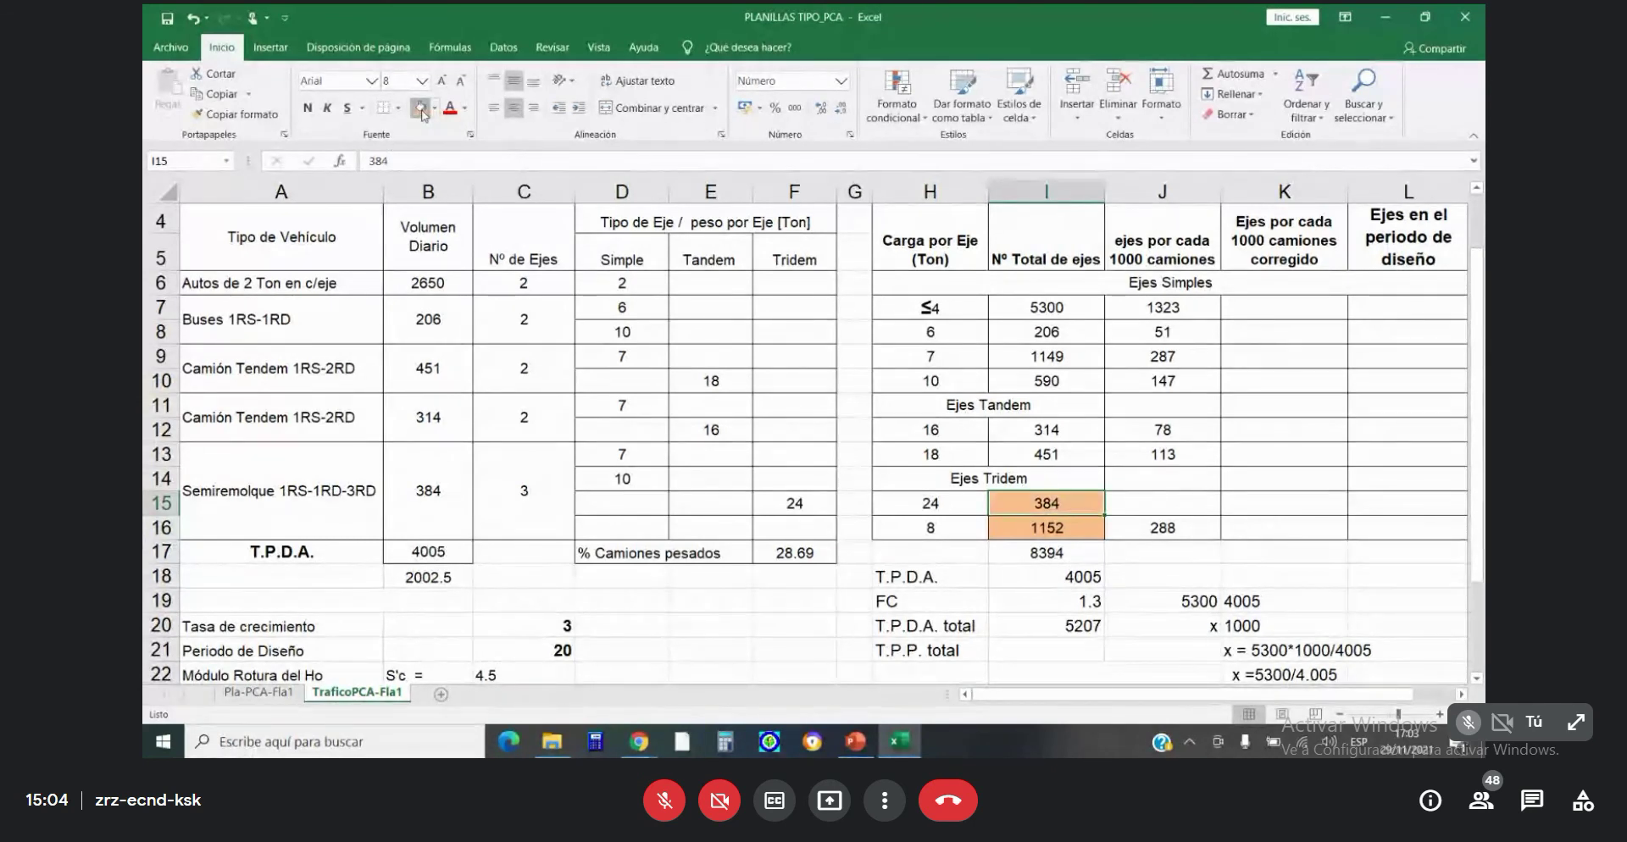
# Remove the orange fill from I16, the total number of axles for the 8 Ton tridem load.
pyautogui.click(1064, 528)
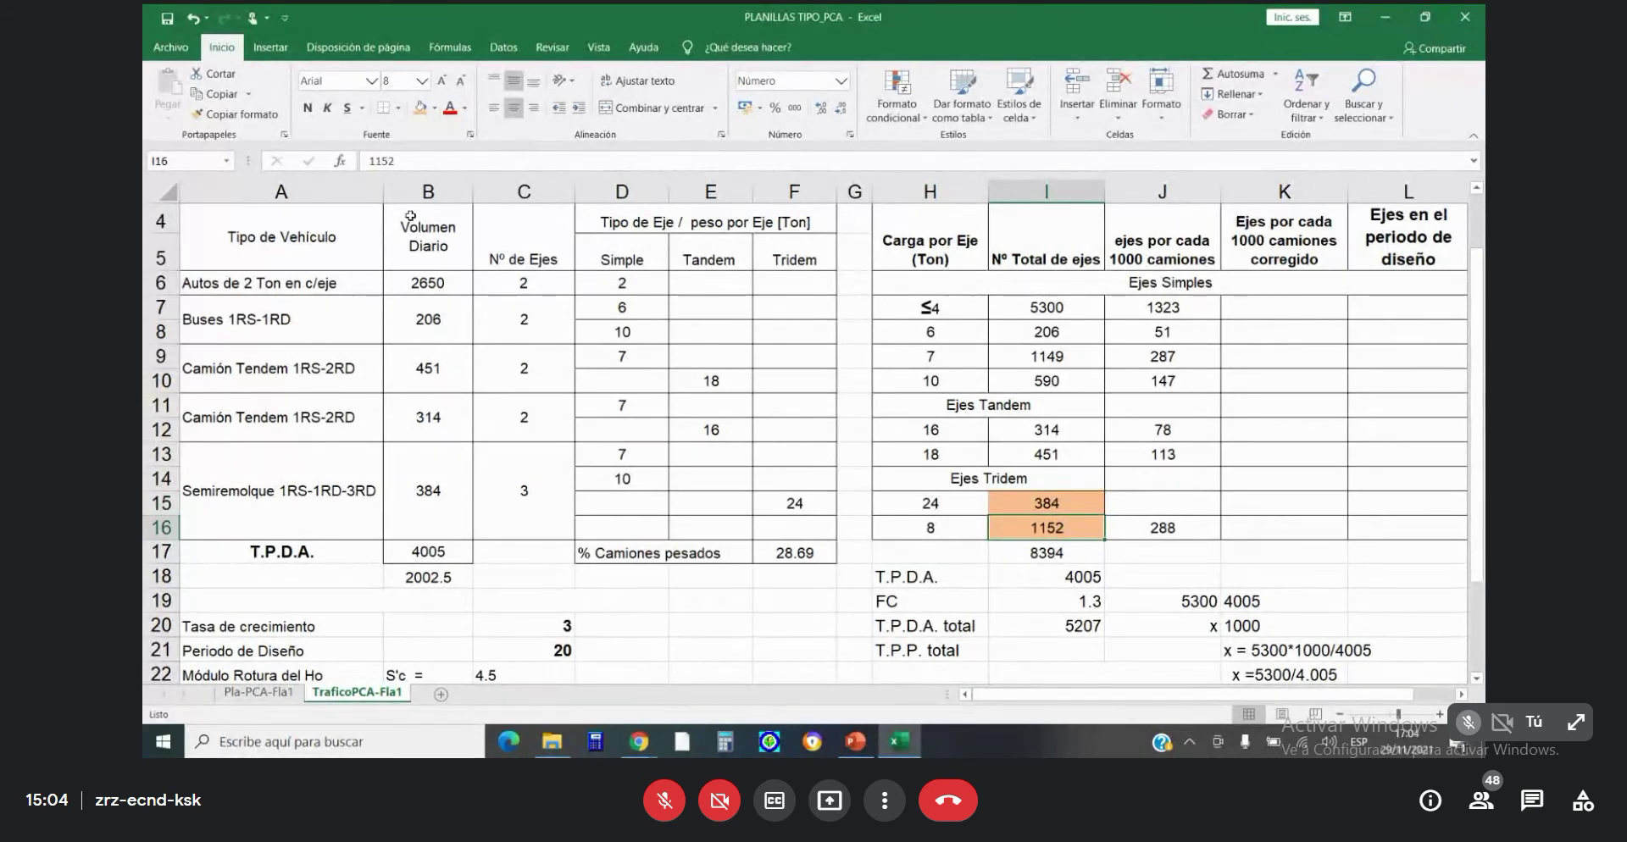
pyautogui.click(434, 108)
pyautogui.click(449, 261)
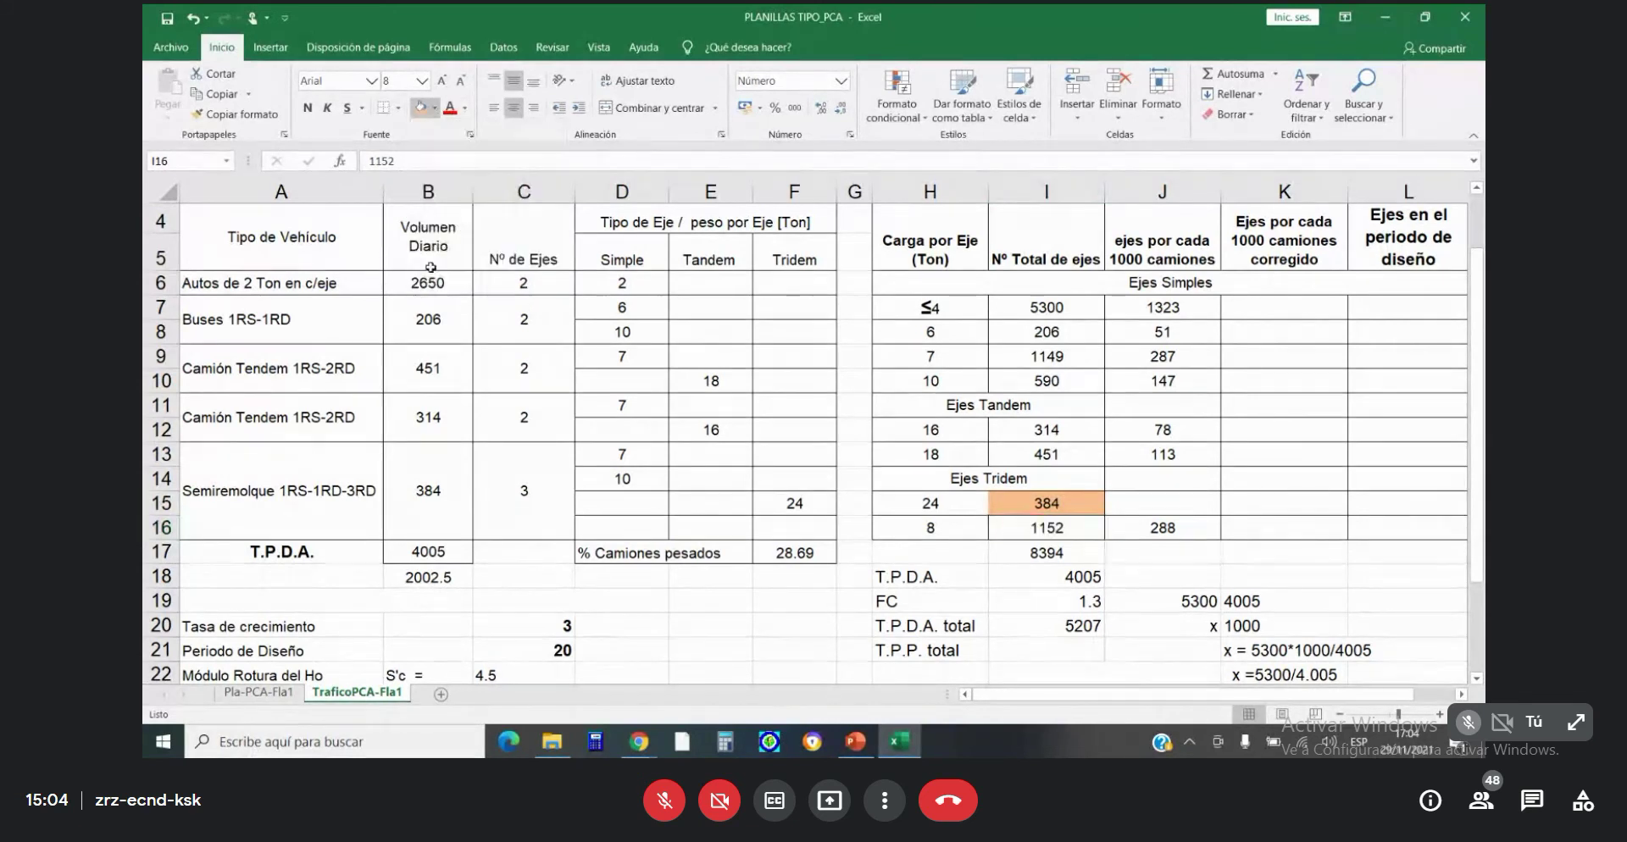
pyautogui.click(1352, 503)
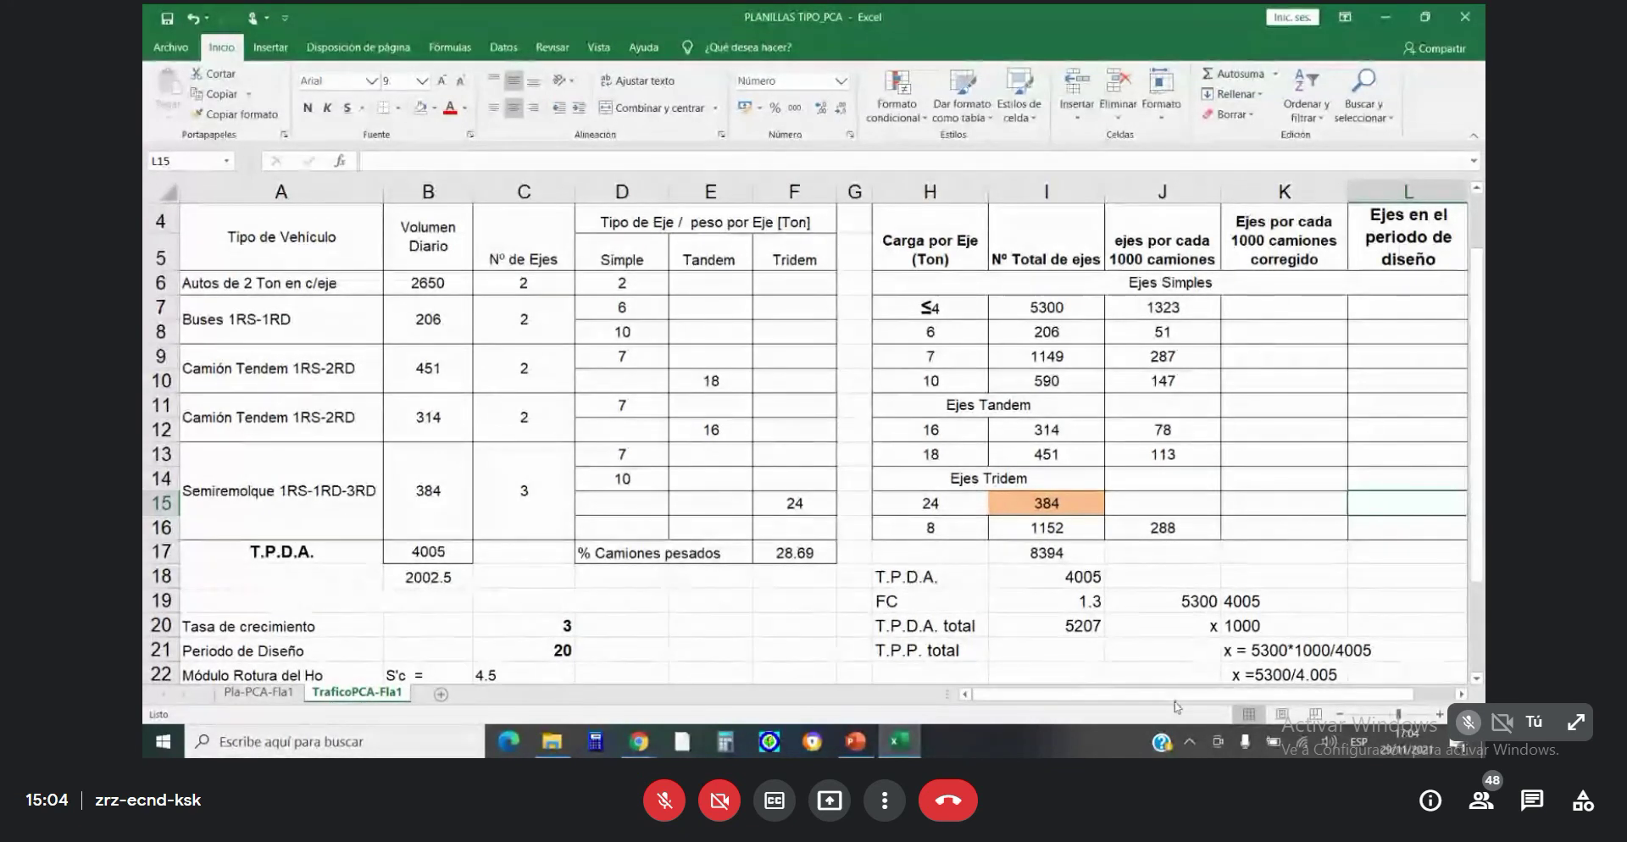
# Enter 9162 in I17 as the overall total of the "Nº Total de ejes" column.
pyautogui.click(1063, 555)
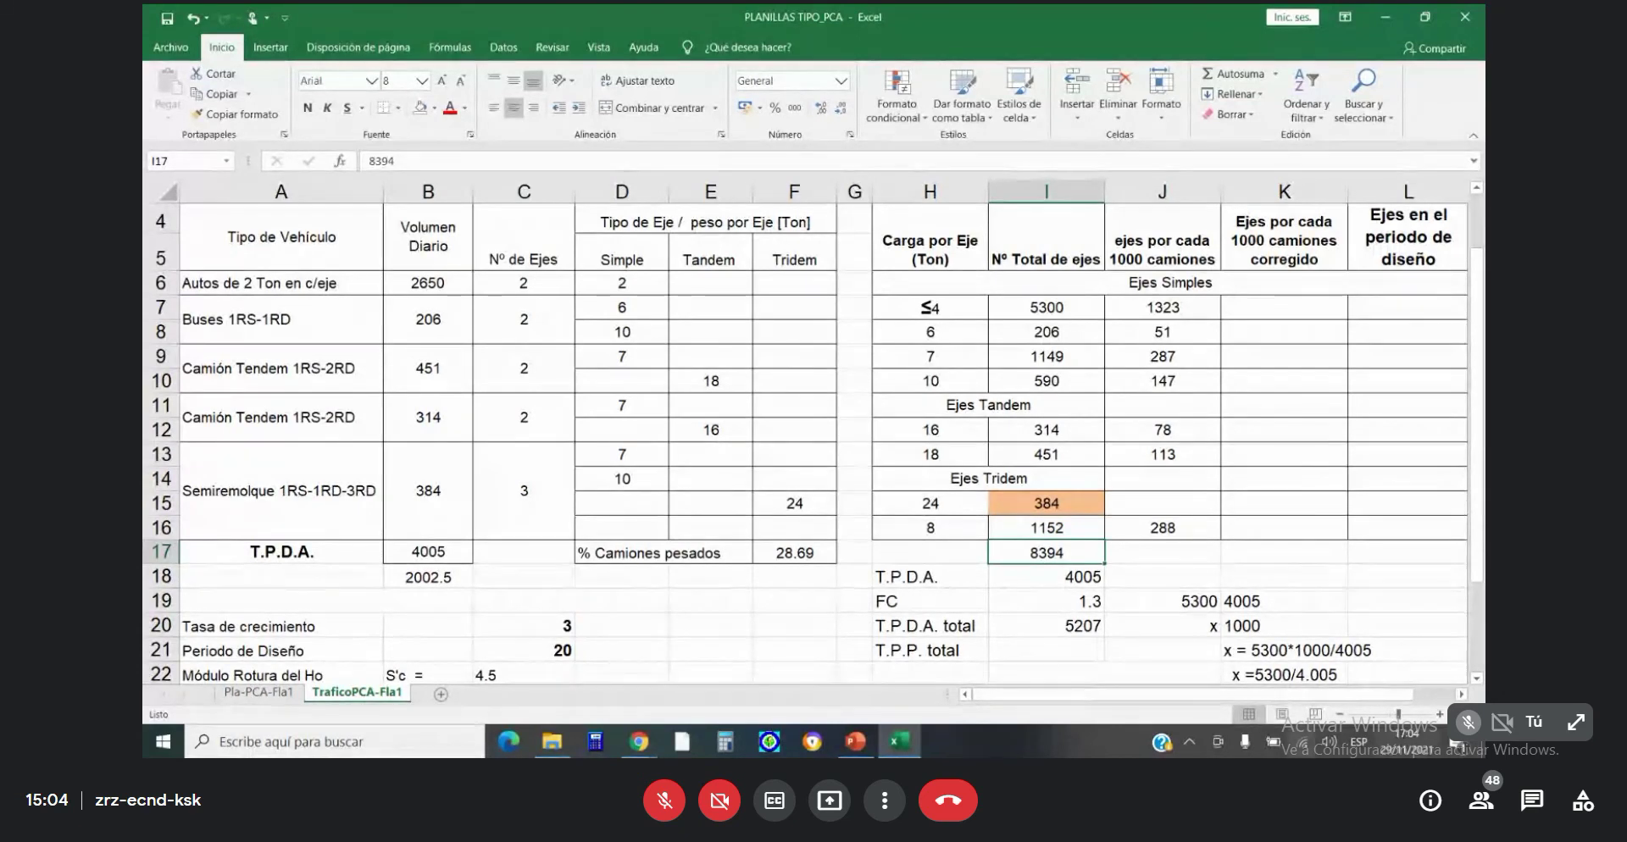
pyautogui.scroll(-1, 1297, 705)
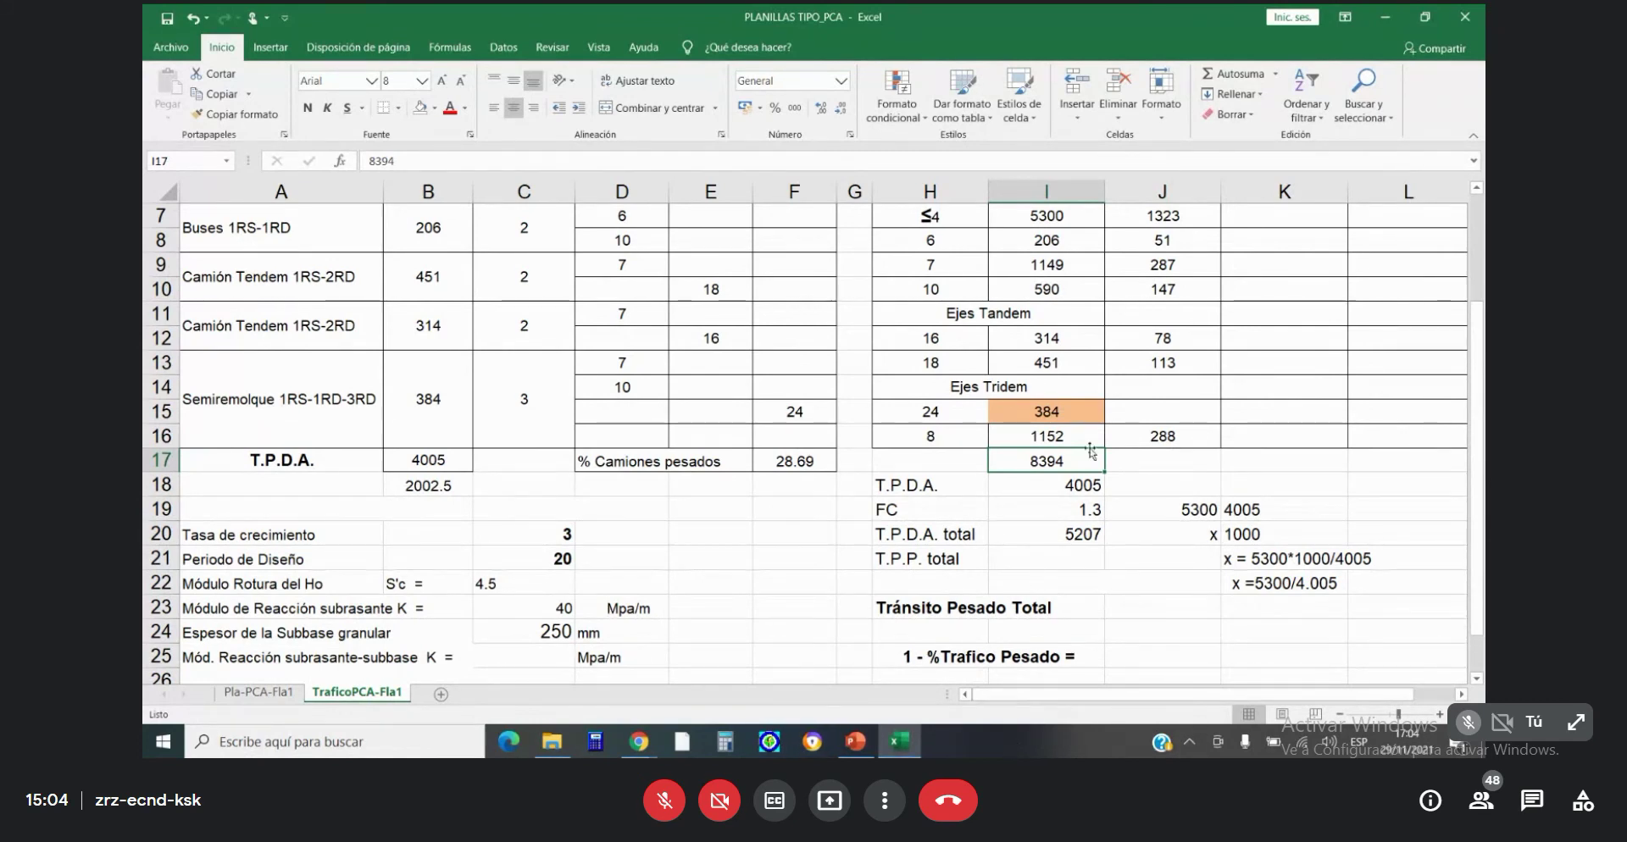
pyautogui.scroll(1, 1279, 297)
pyautogui.scroll(-1, 1279, 297)
pyautogui.write('9162')
pyautogui.press('Return')
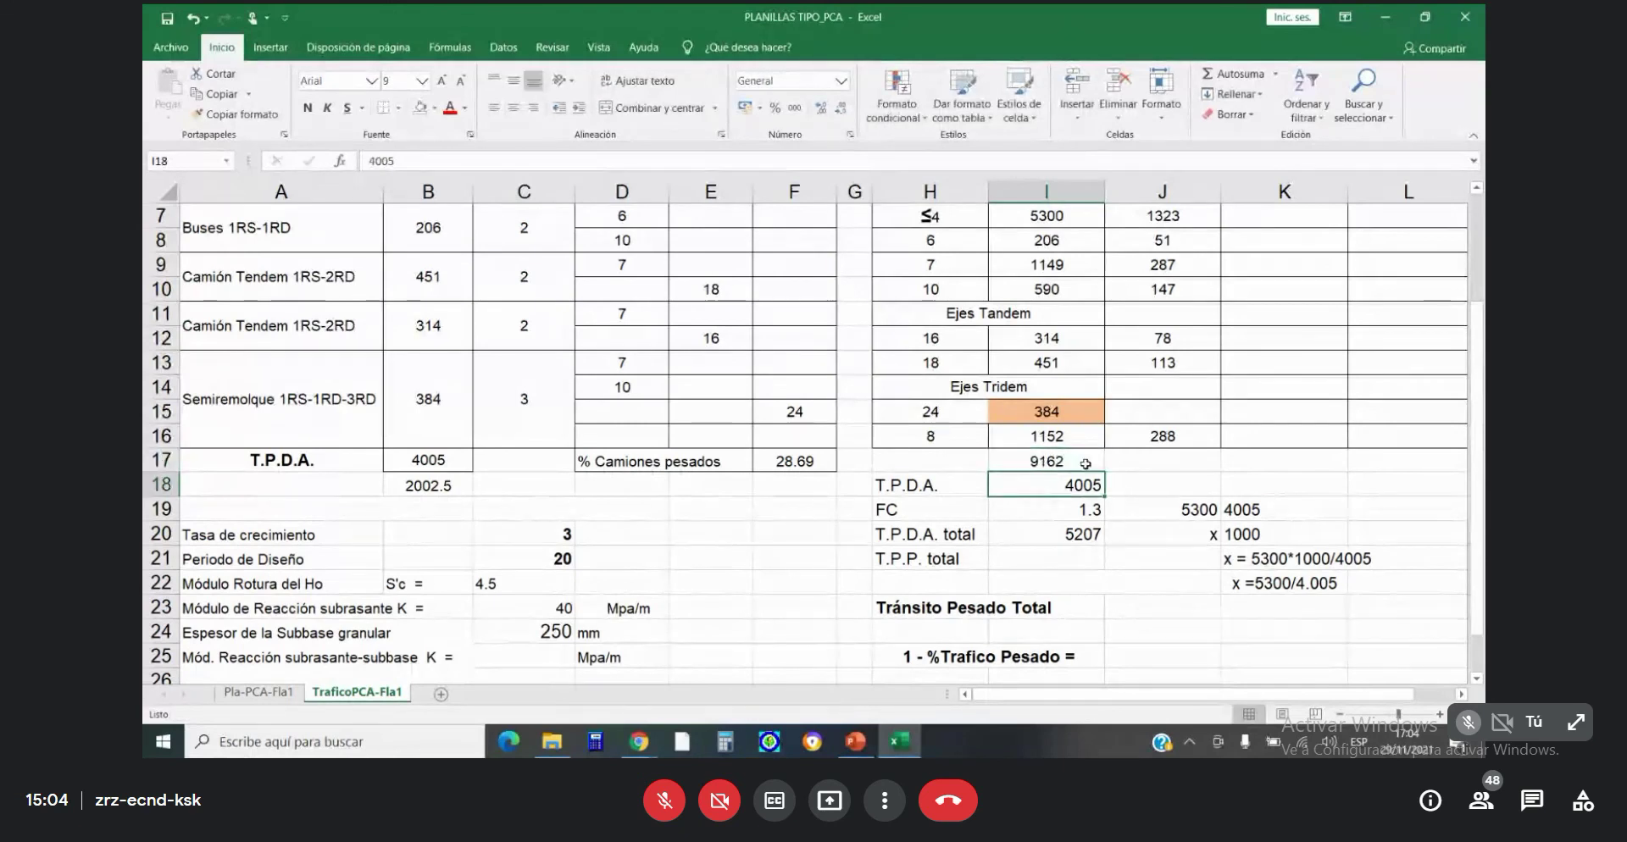
# Review the axles per 1000 trucks values in column J against the worked proportion in K21:K22 and the empty corrected column.
pyautogui.scroll(1, 1366, 466)
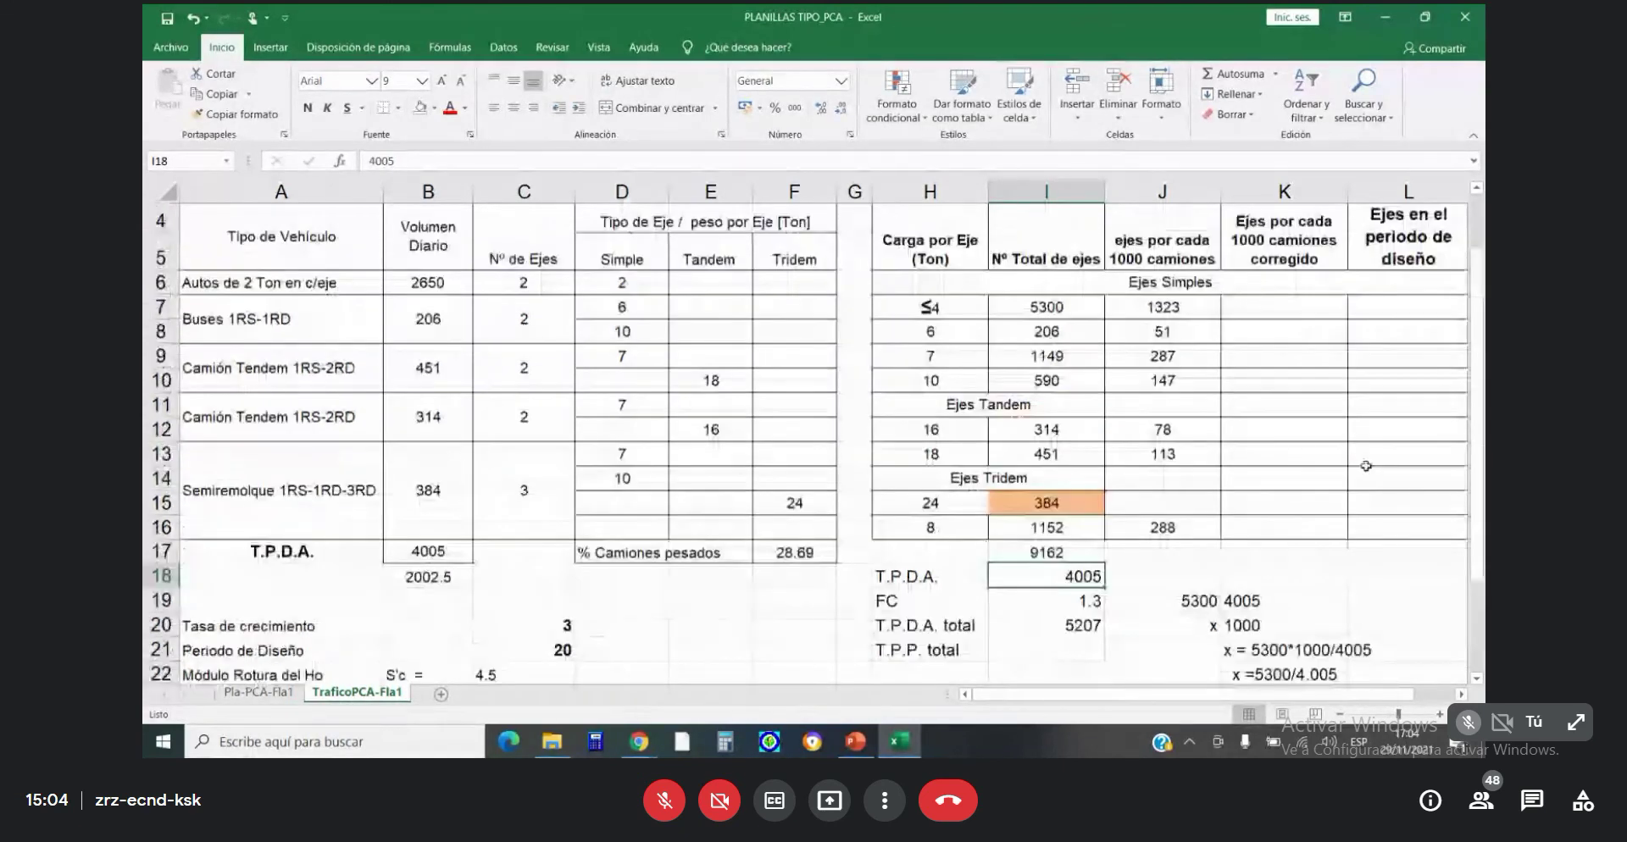
pyautogui.click(1192, 312)
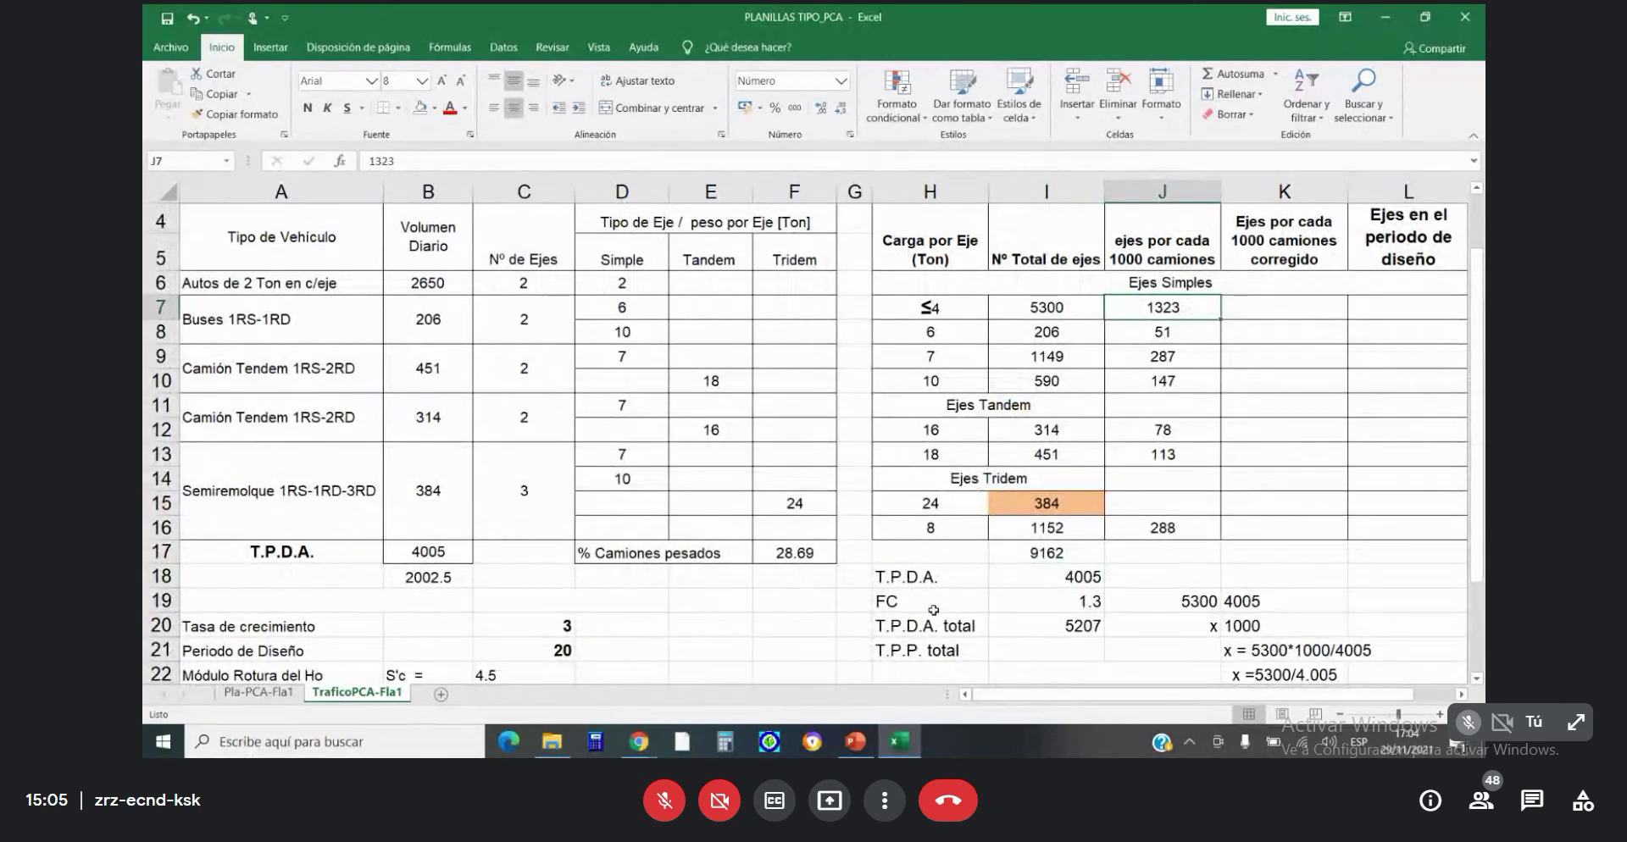
pyautogui.scroll(-2, 1312, 484)
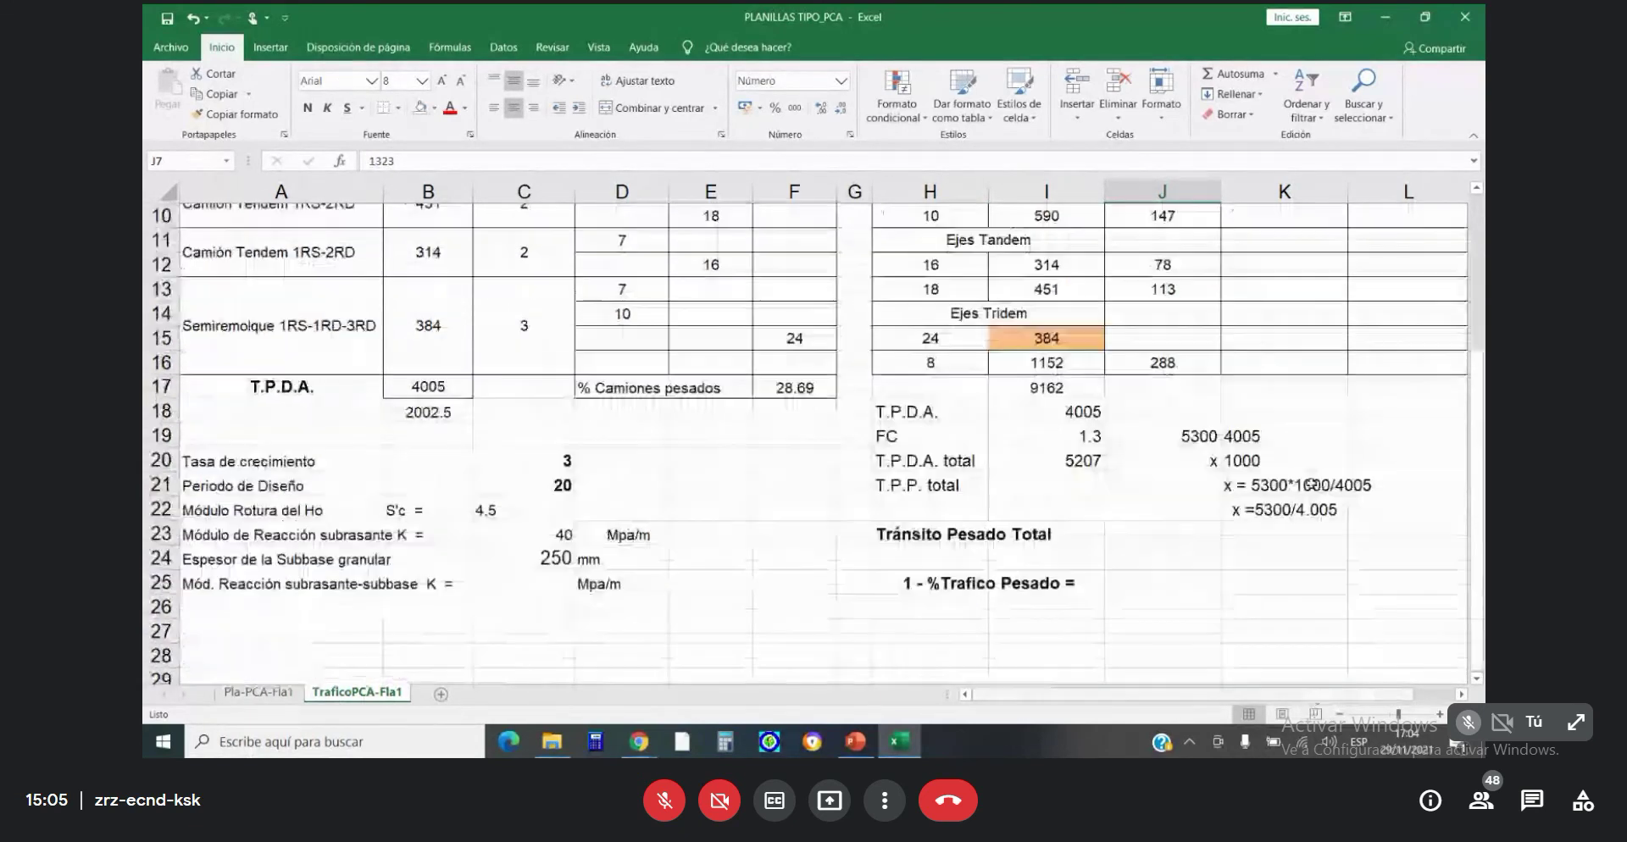
pyautogui.click(1312, 485)
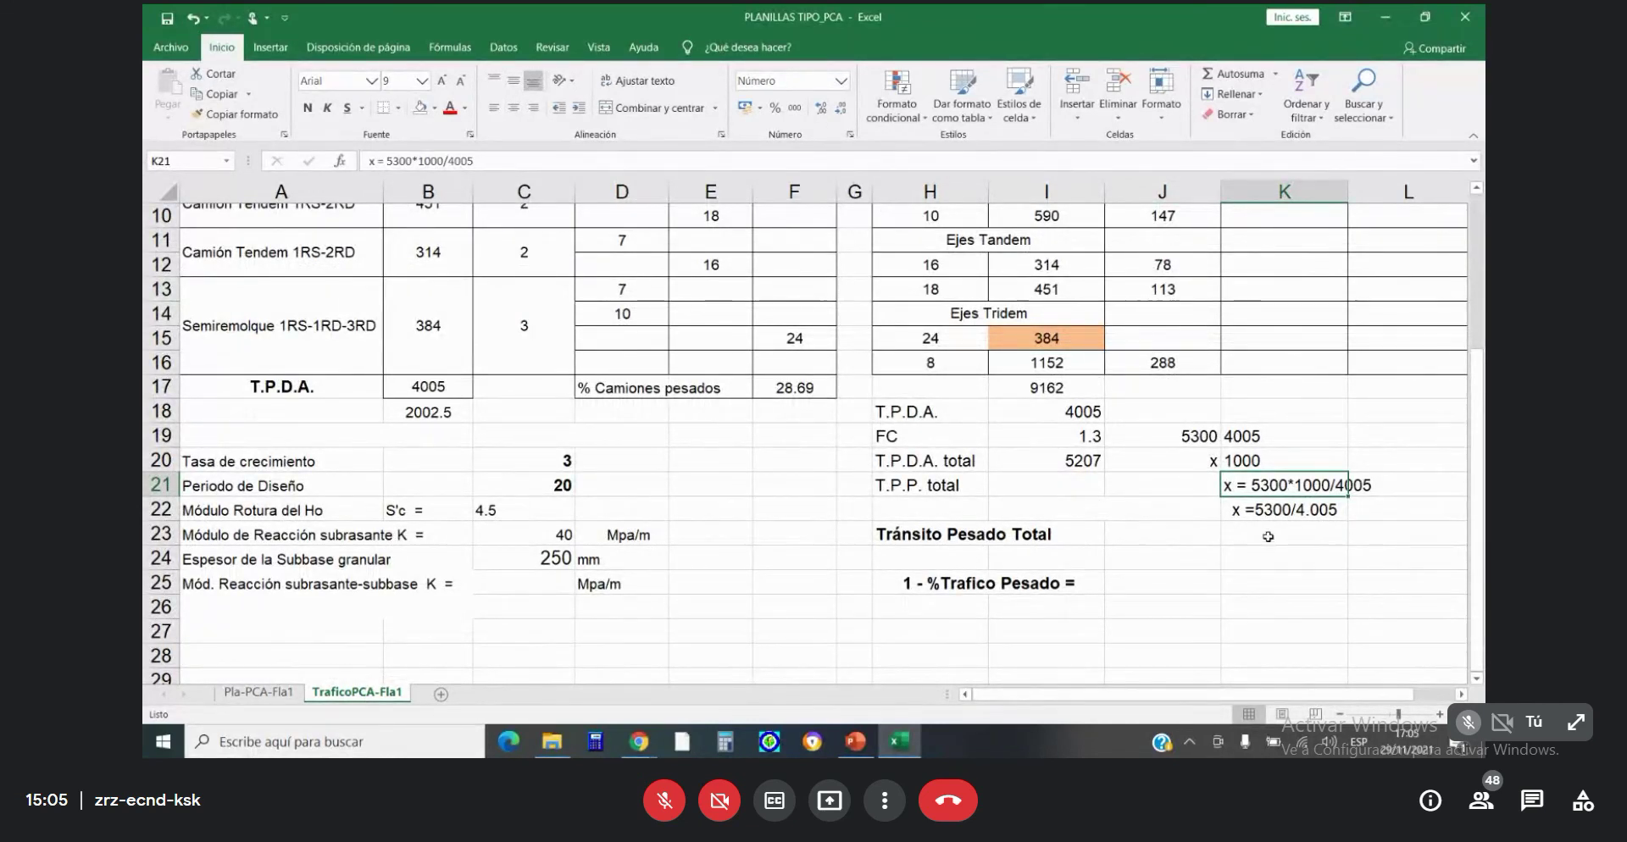
pyautogui.scroll(1, 1253, 545)
pyautogui.scroll(2, 1319, 561)
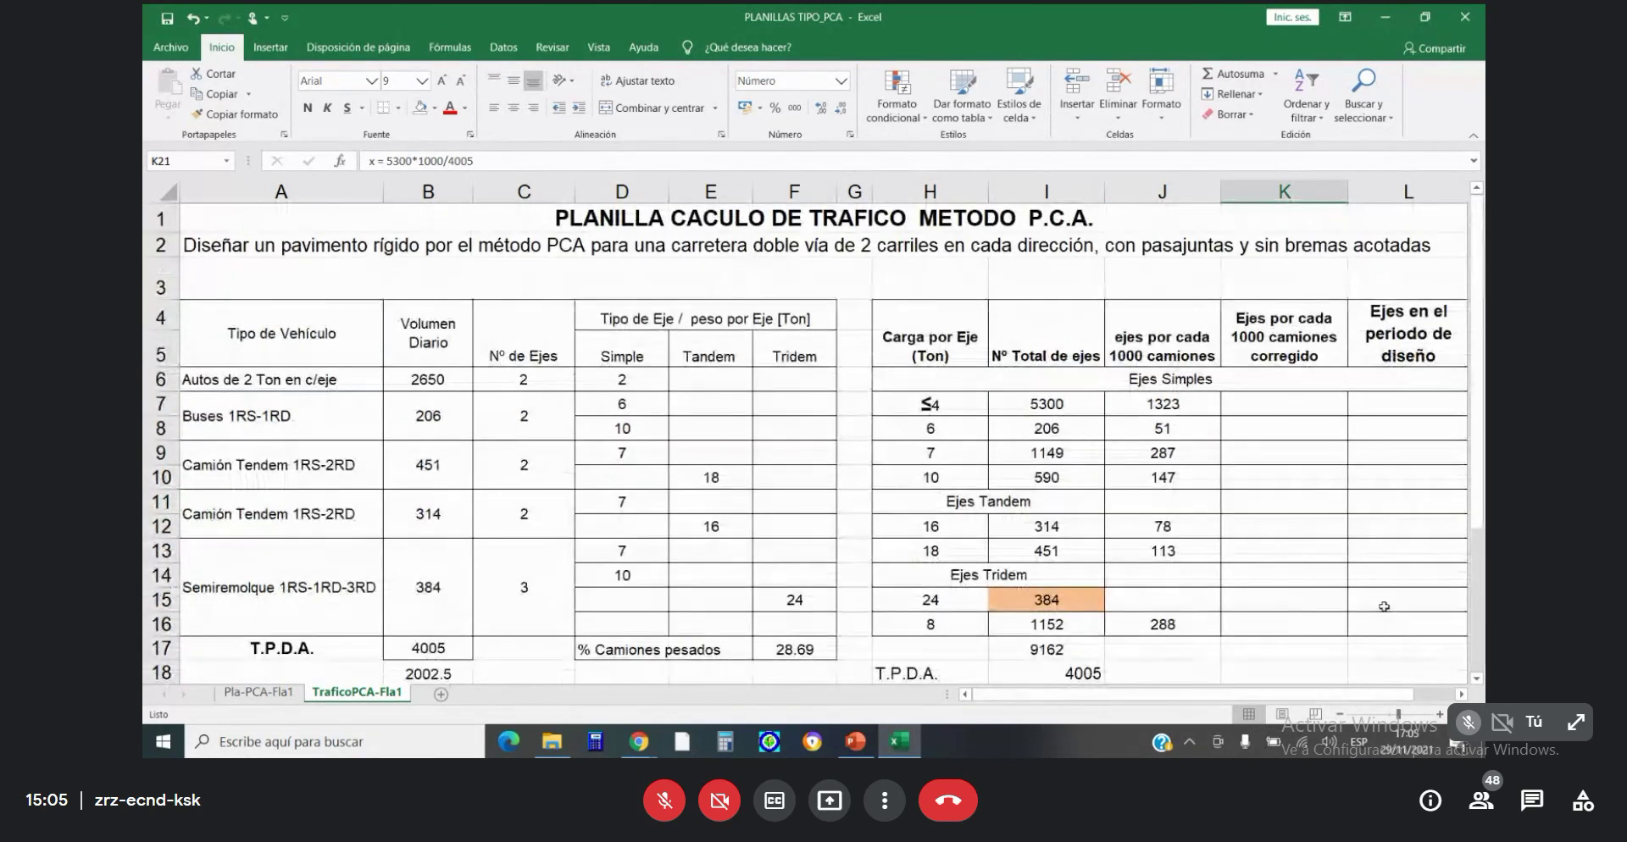
pyautogui.scroll(-1, 1383, 606)
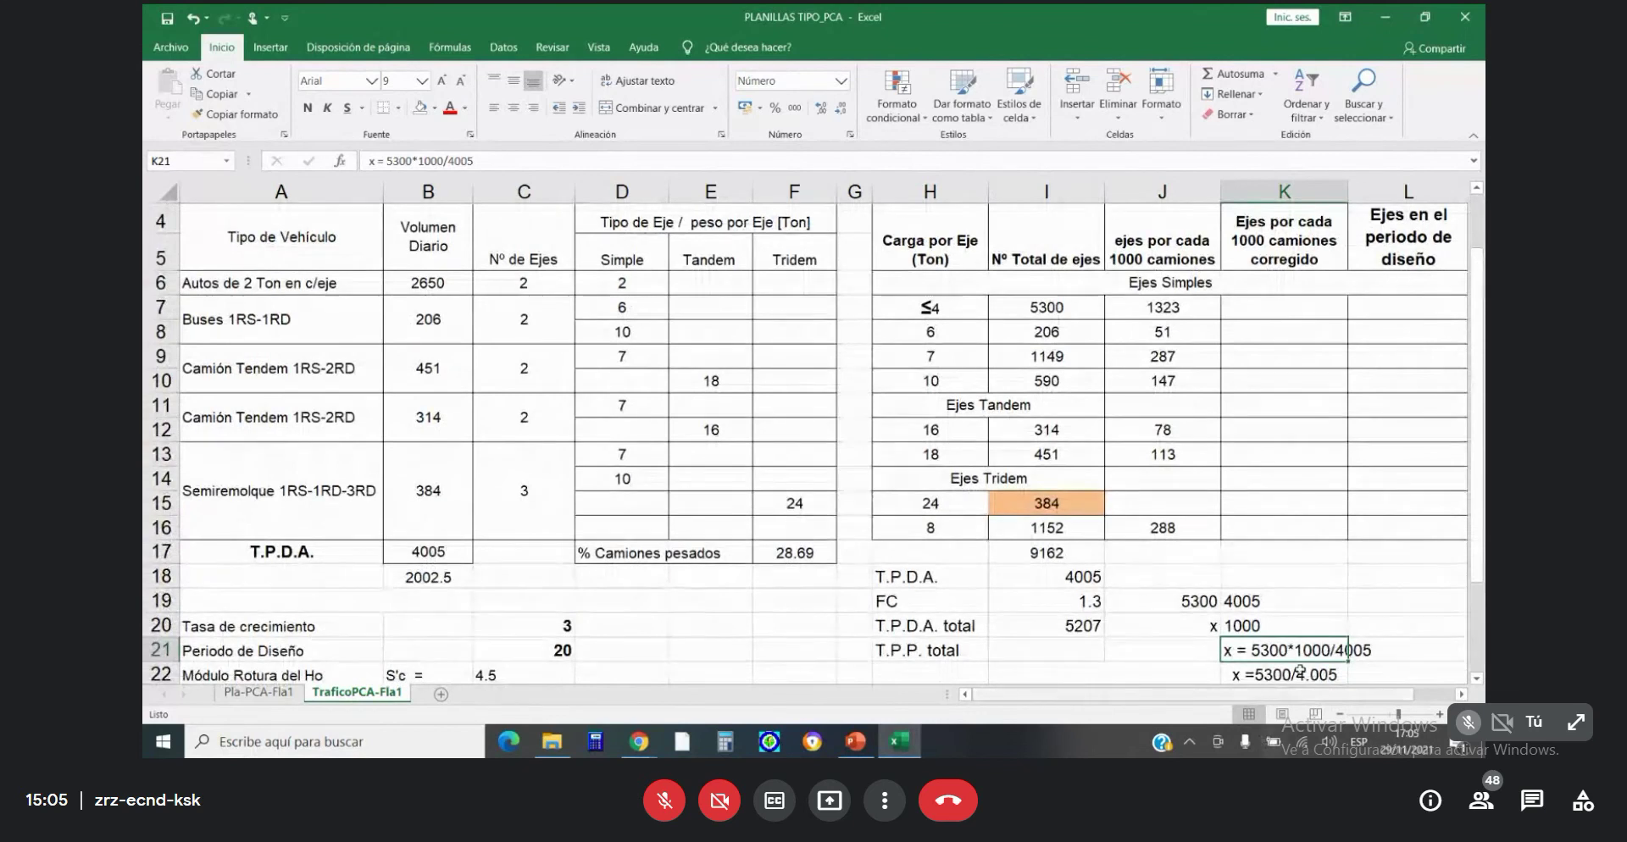
pyautogui.click(1172, 528)
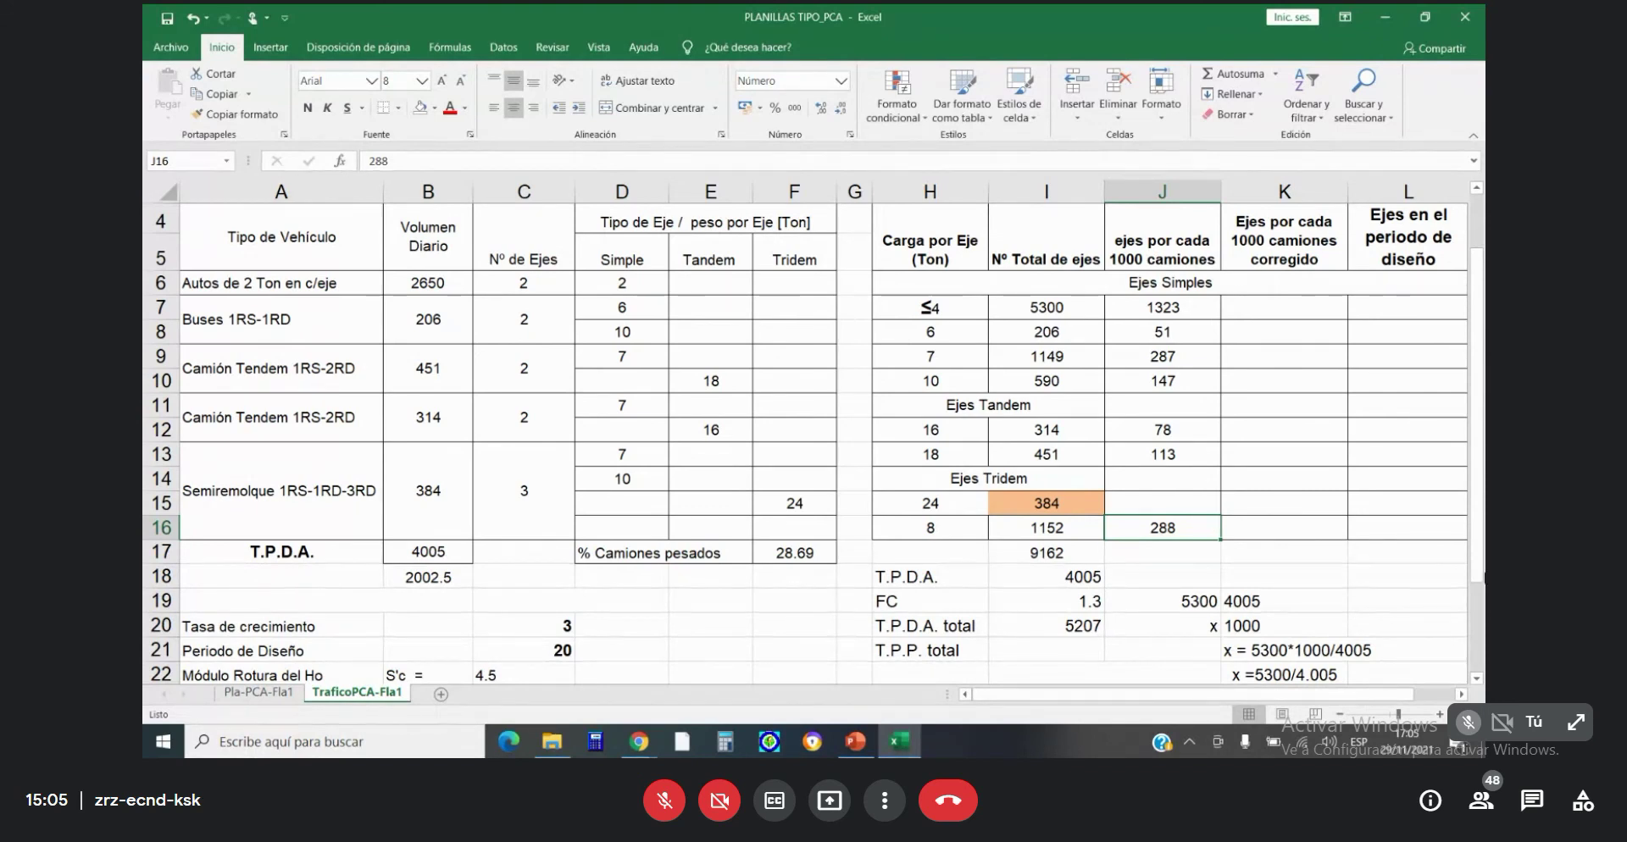
pyautogui.click(1292, 308)
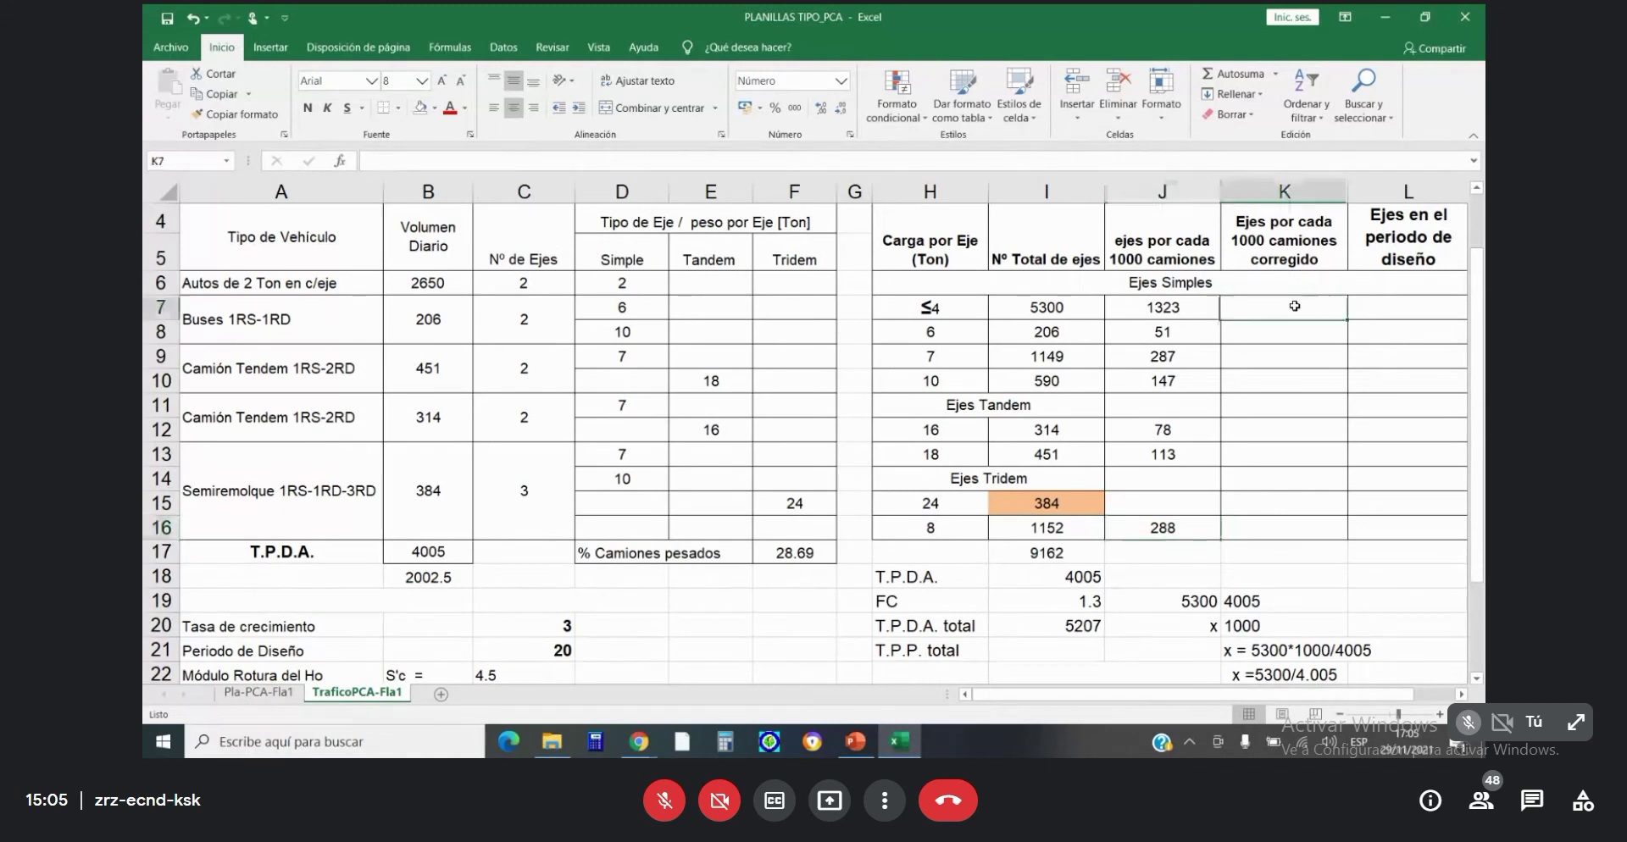
# Enter 1494 as the T.P.P. total value in I21.
pyautogui.scroll(-1, 1276, 525)
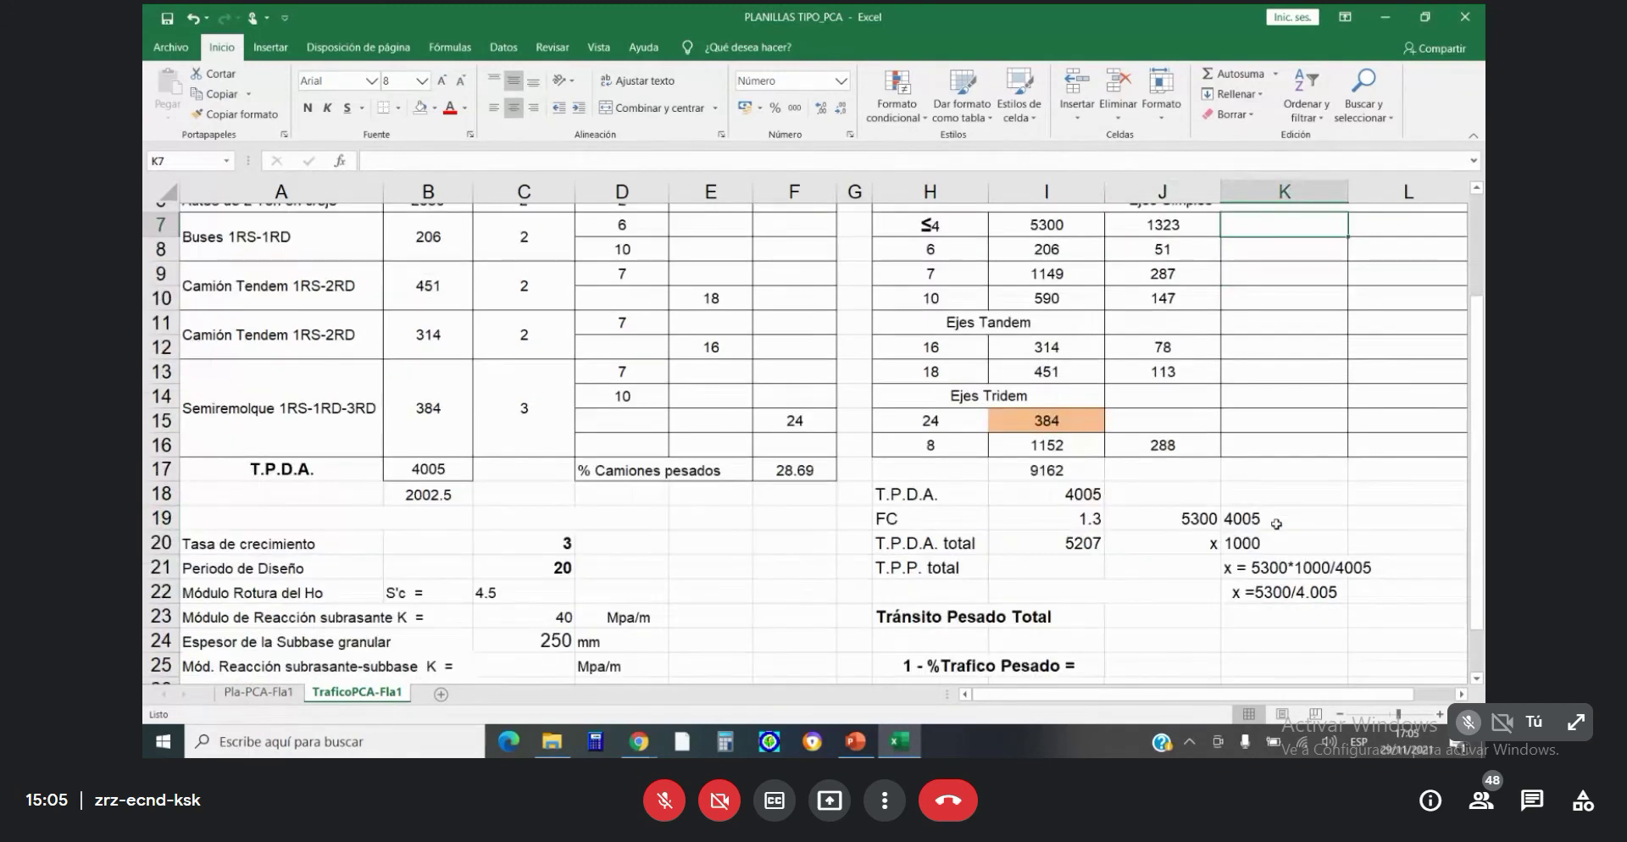
pyautogui.scroll(-1, 1276, 523)
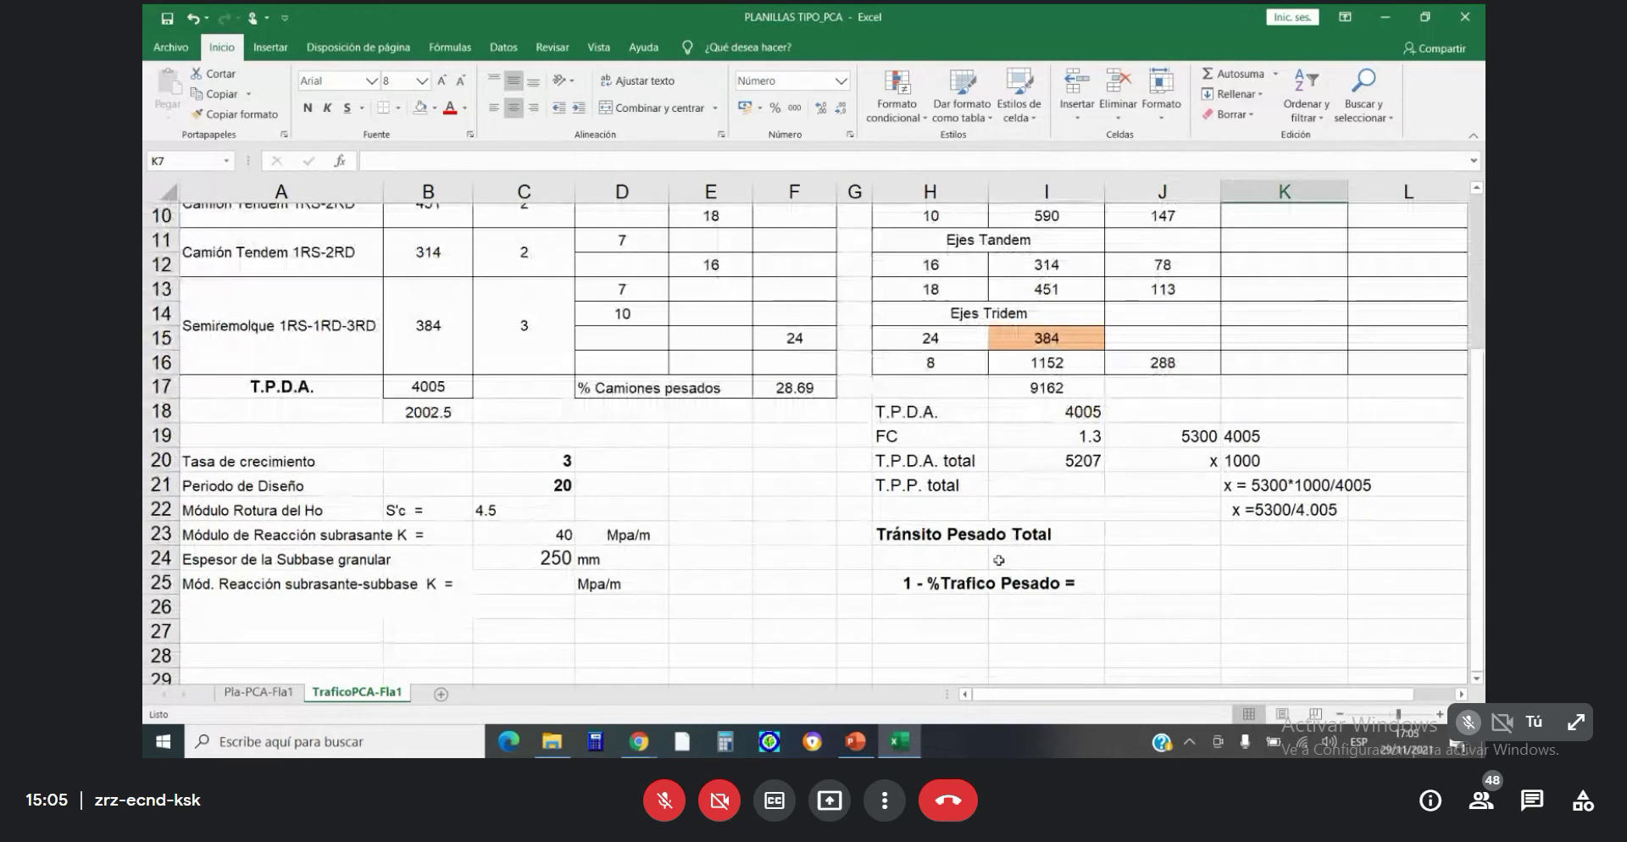
pyautogui.click(1063, 472)
pyautogui.press('Down')
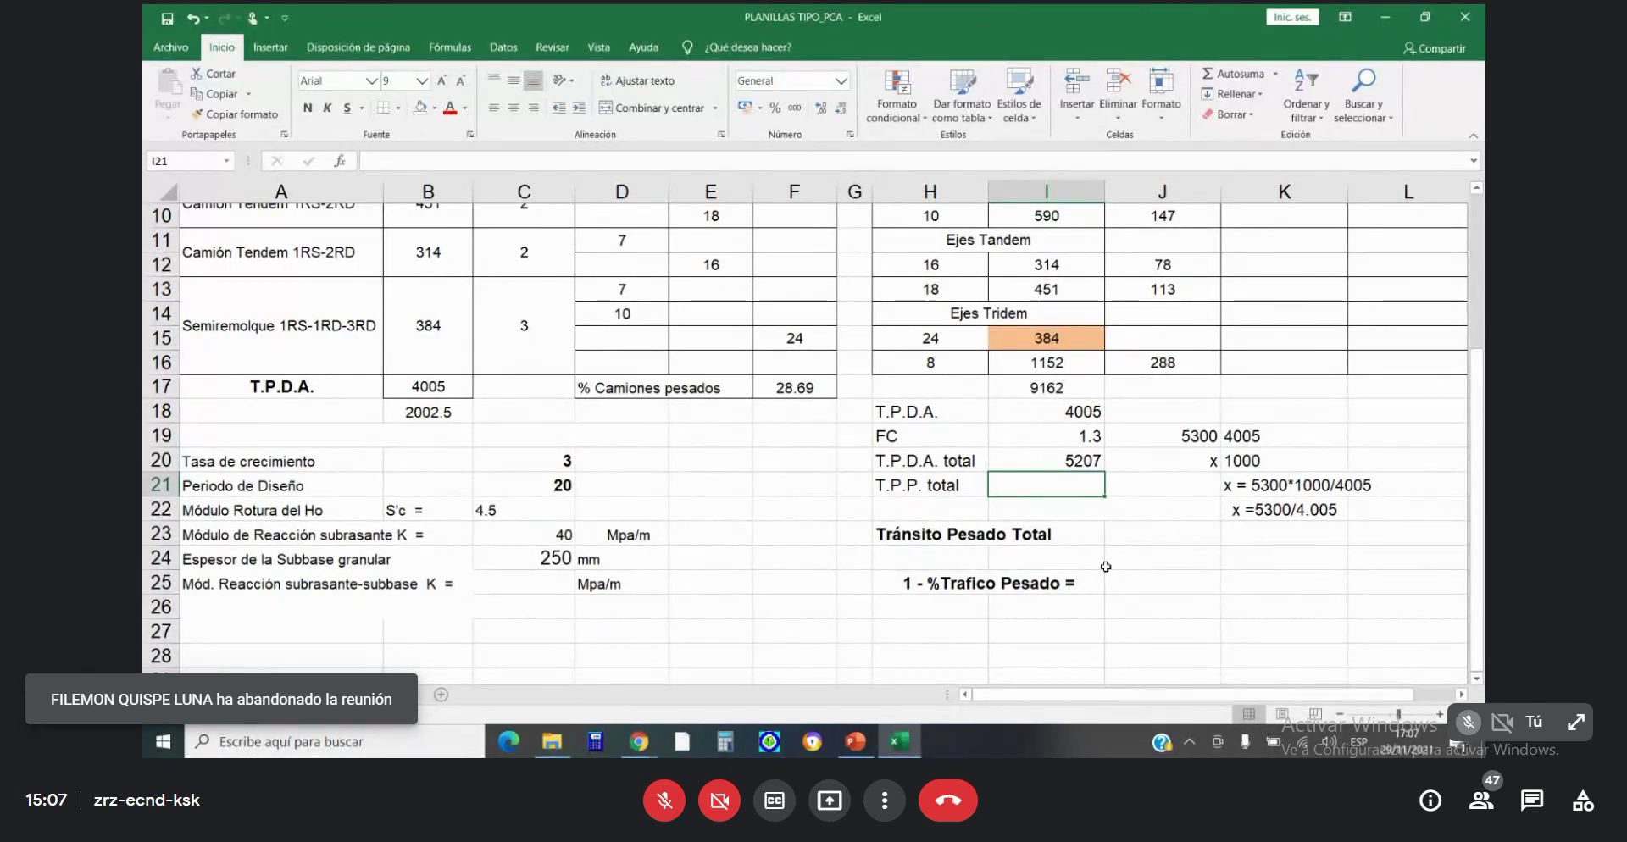
pyautogui.write('1494')
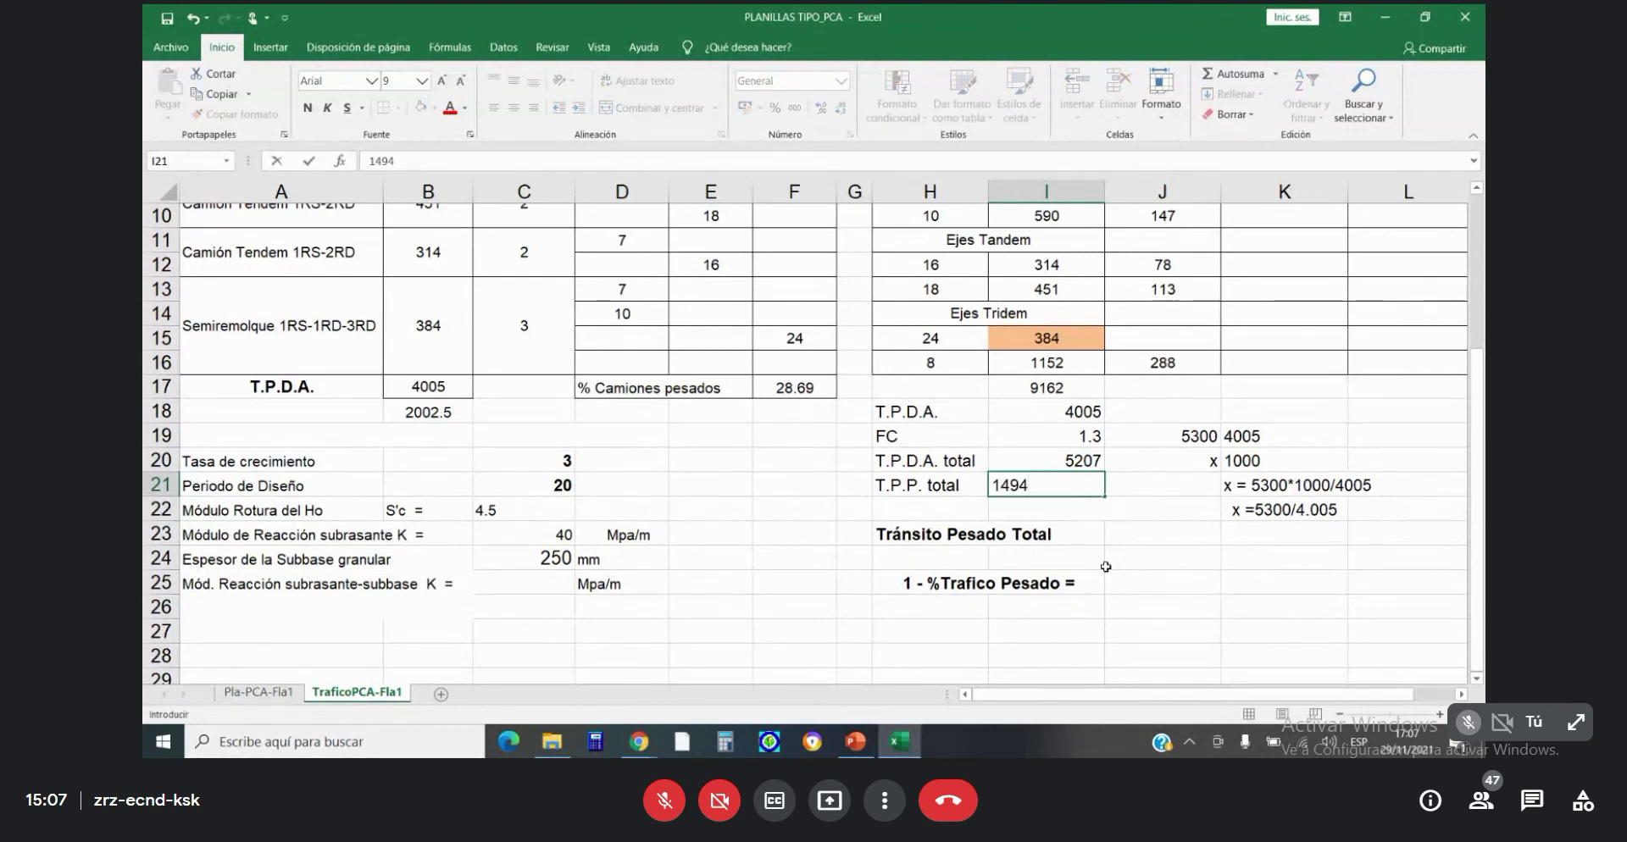
pyautogui.press('Return')
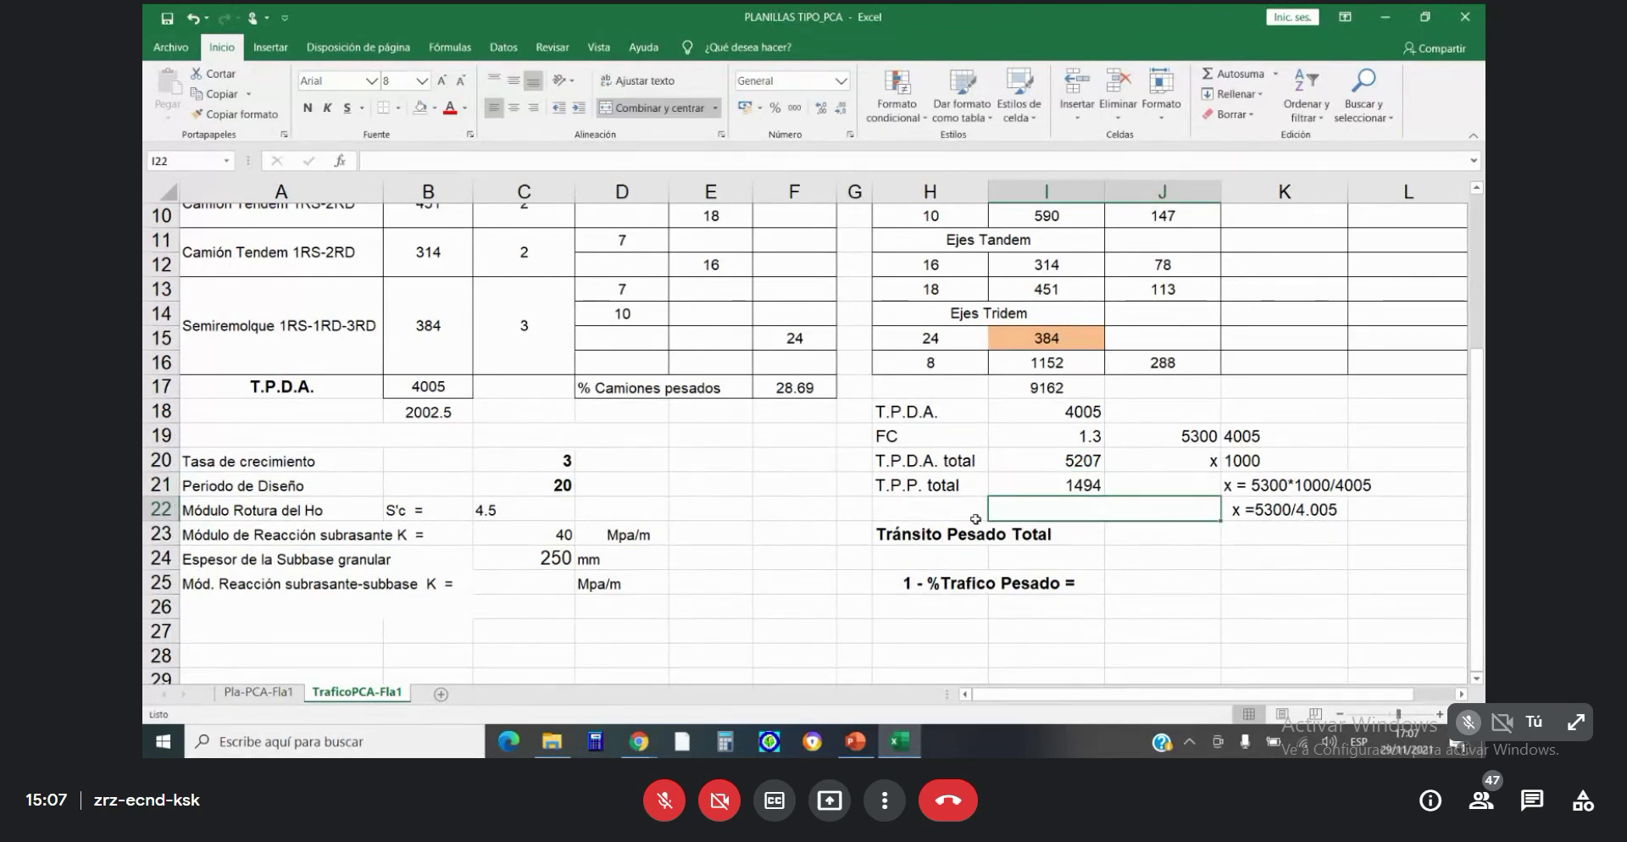
# Copy the "T.P.P. total" label from H21 into H22.
pyautogui.press('Left')
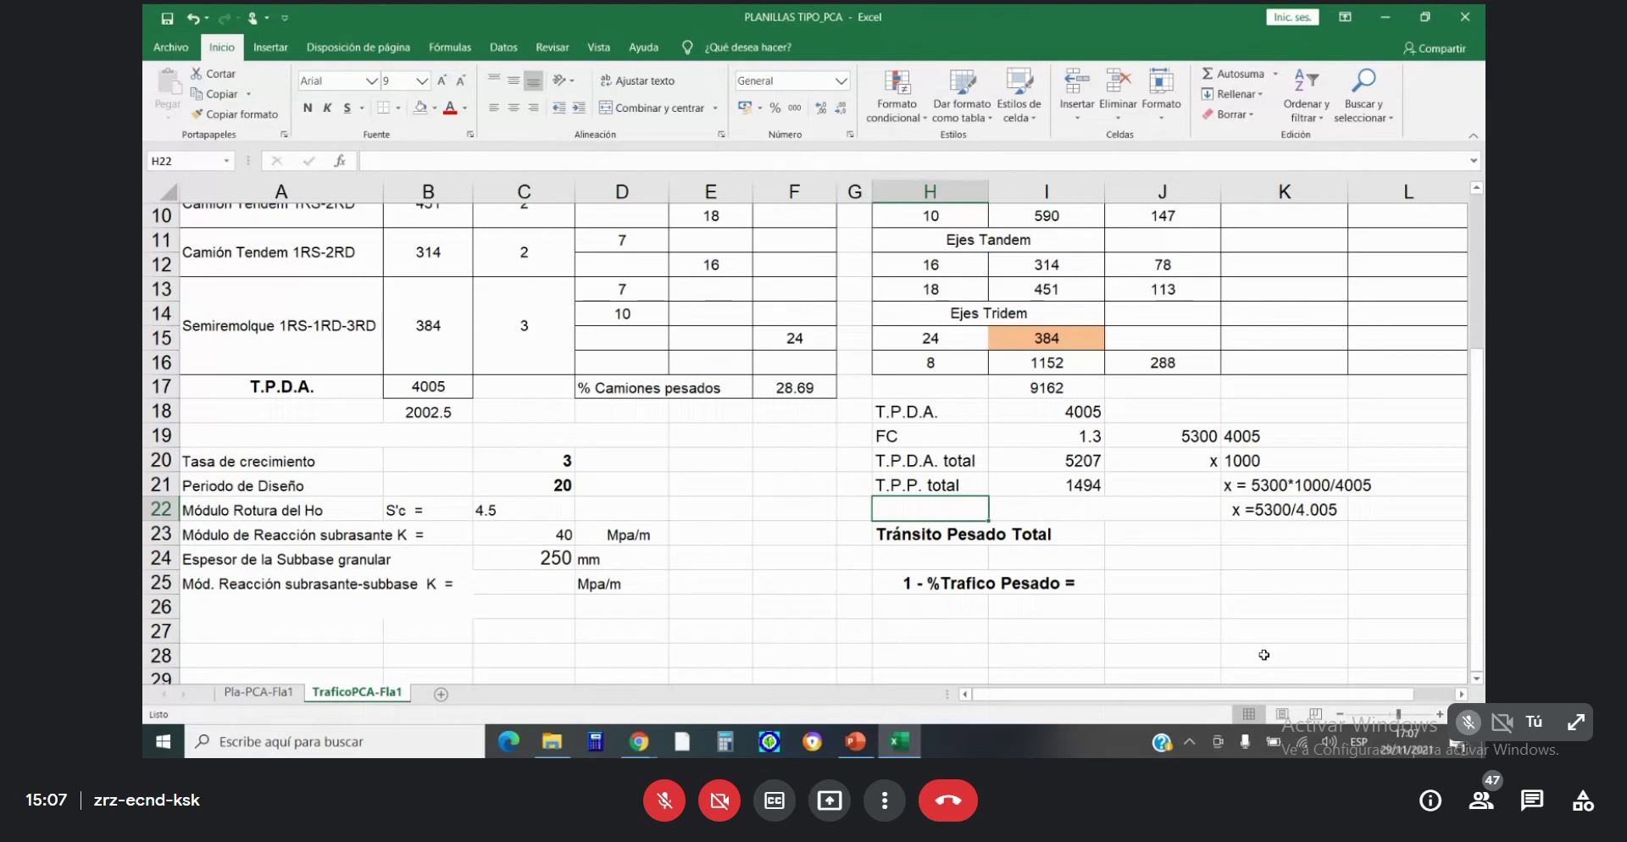
pyautogui.rightClick(932, 486)
pyautogui.click(970, 89)
pyautogui.click(951, 514)
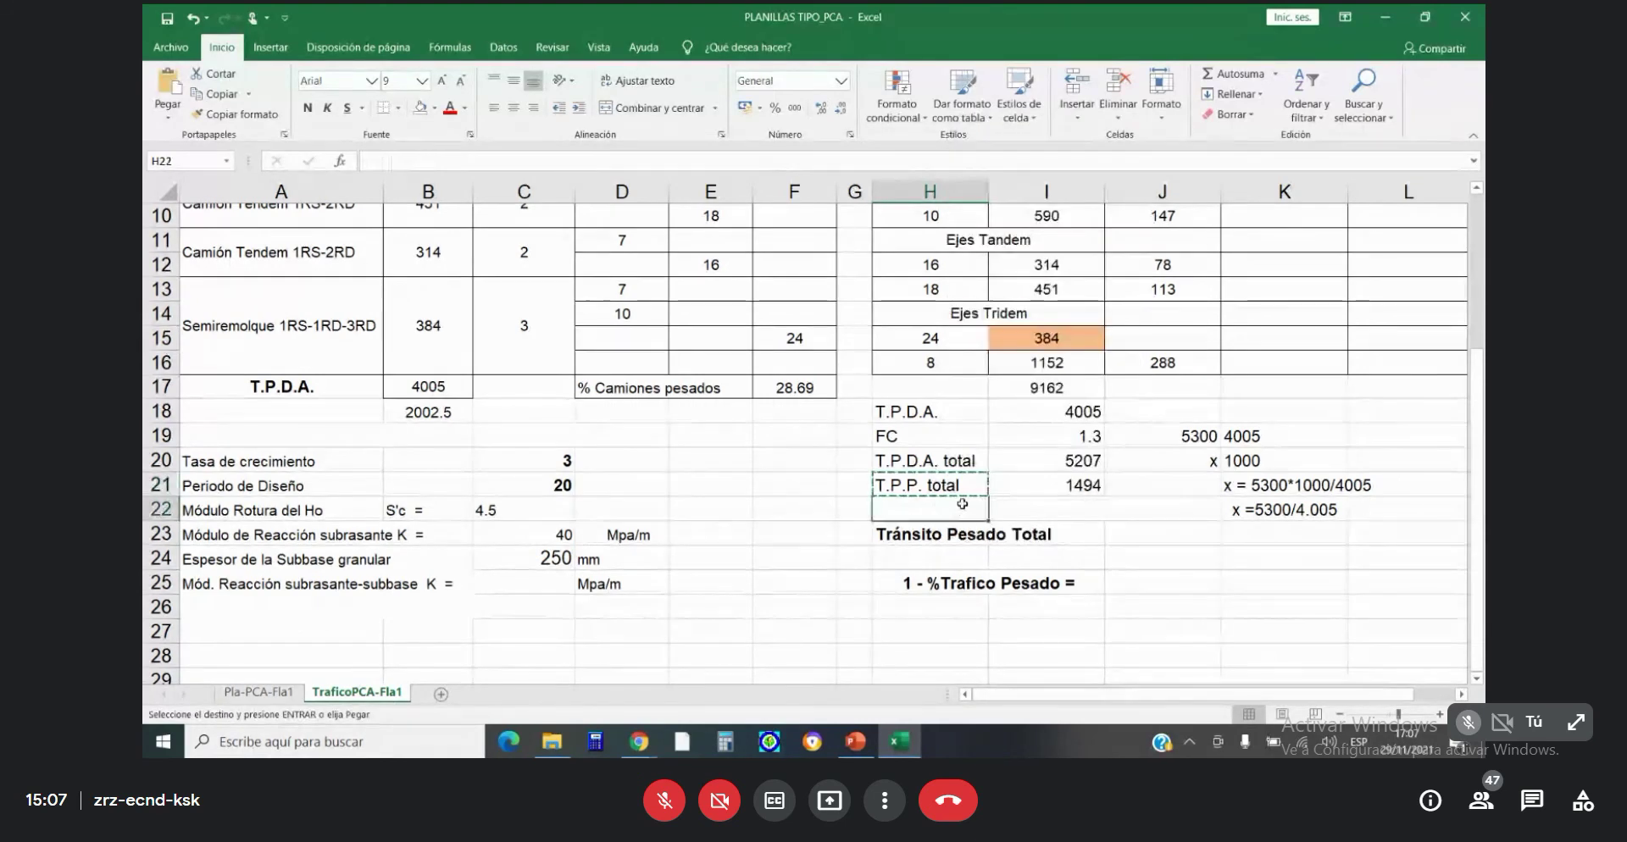
pyautogui.rightClick(940, 515)
pyautogui.click(977, 279)
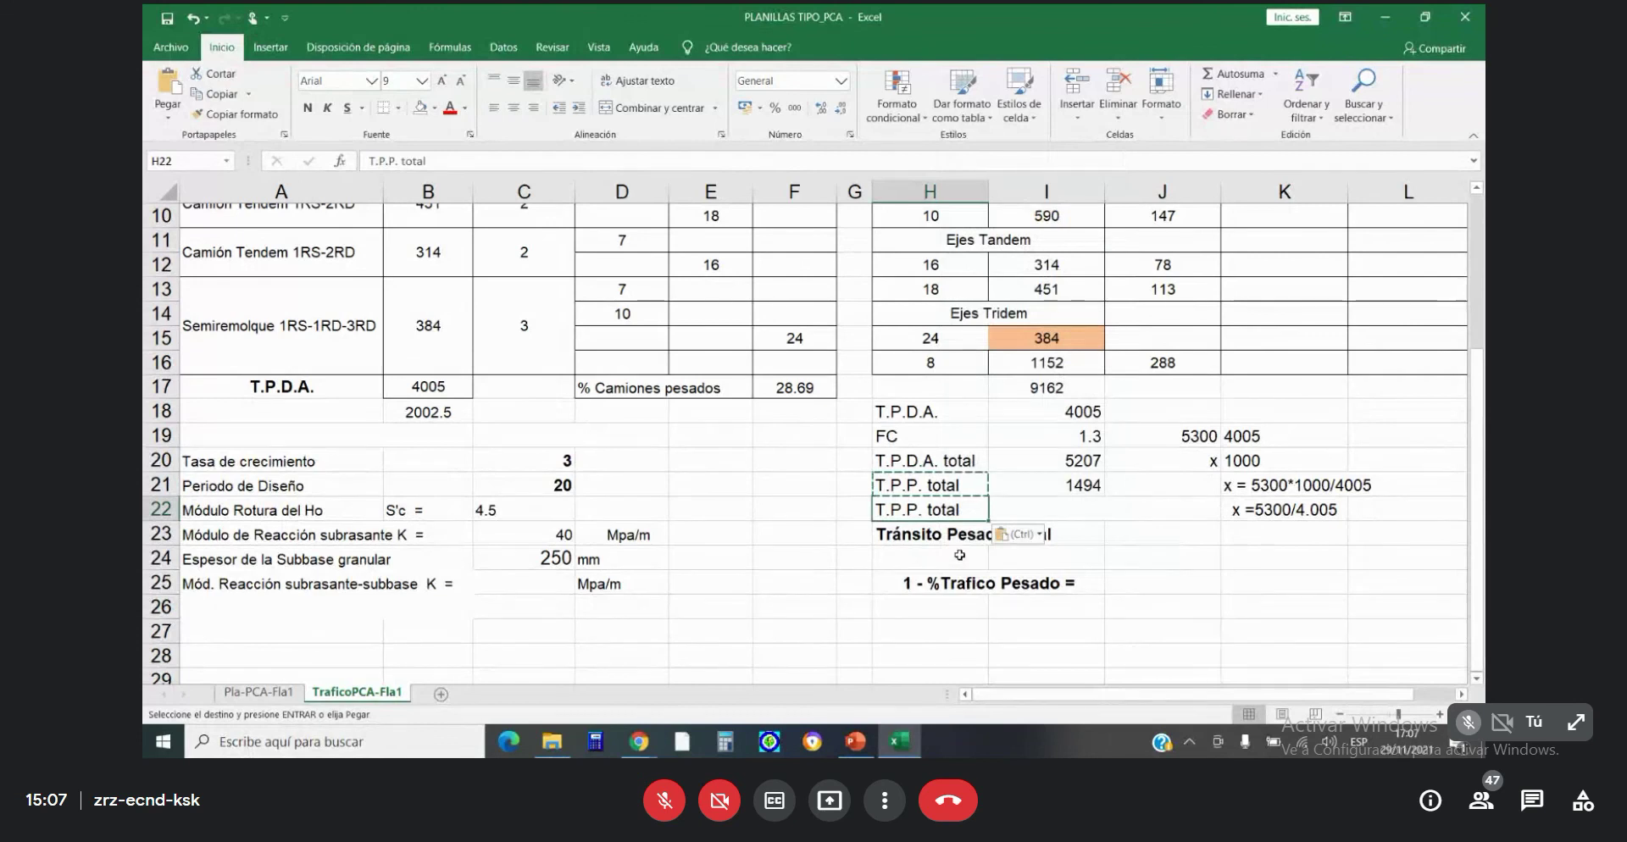
# Change the copied label in H22 to "T.P.P. carril diseño".
pyautogui.press('F2')
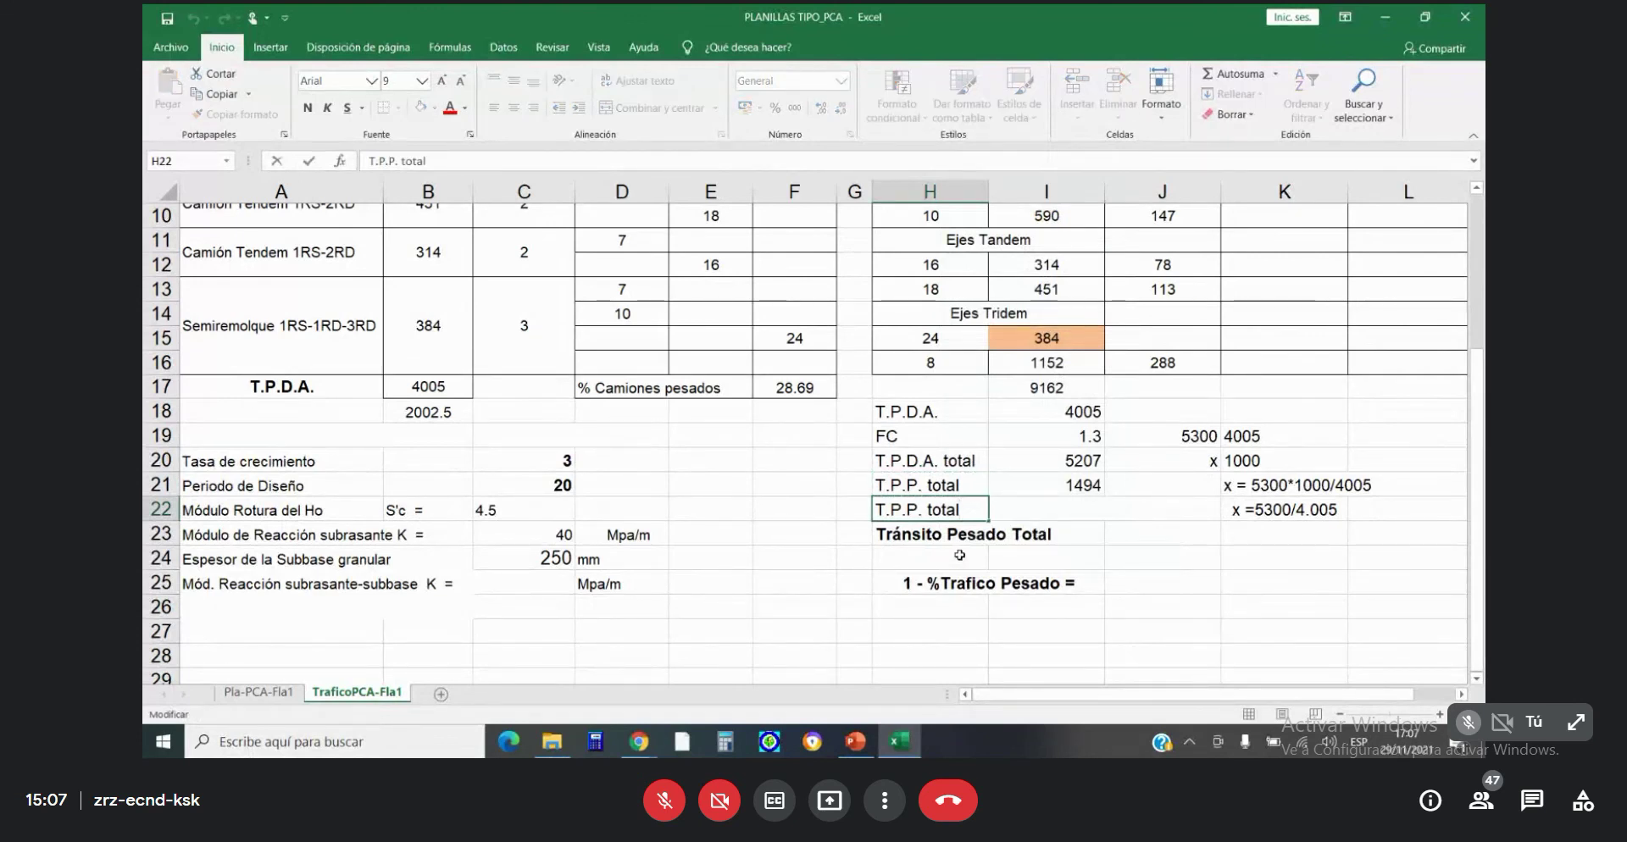
pyautogui.press('BackSpace')
pyautogui.press('BackSpace')
pyautogui.press('BackSpace')
pyautogui.press('BackSpace')
pyautogui.press('BackSpace')
pyautogui.write('CS')
pyautogui.press('BackSpace')
pyautogui.press('BackSpace')
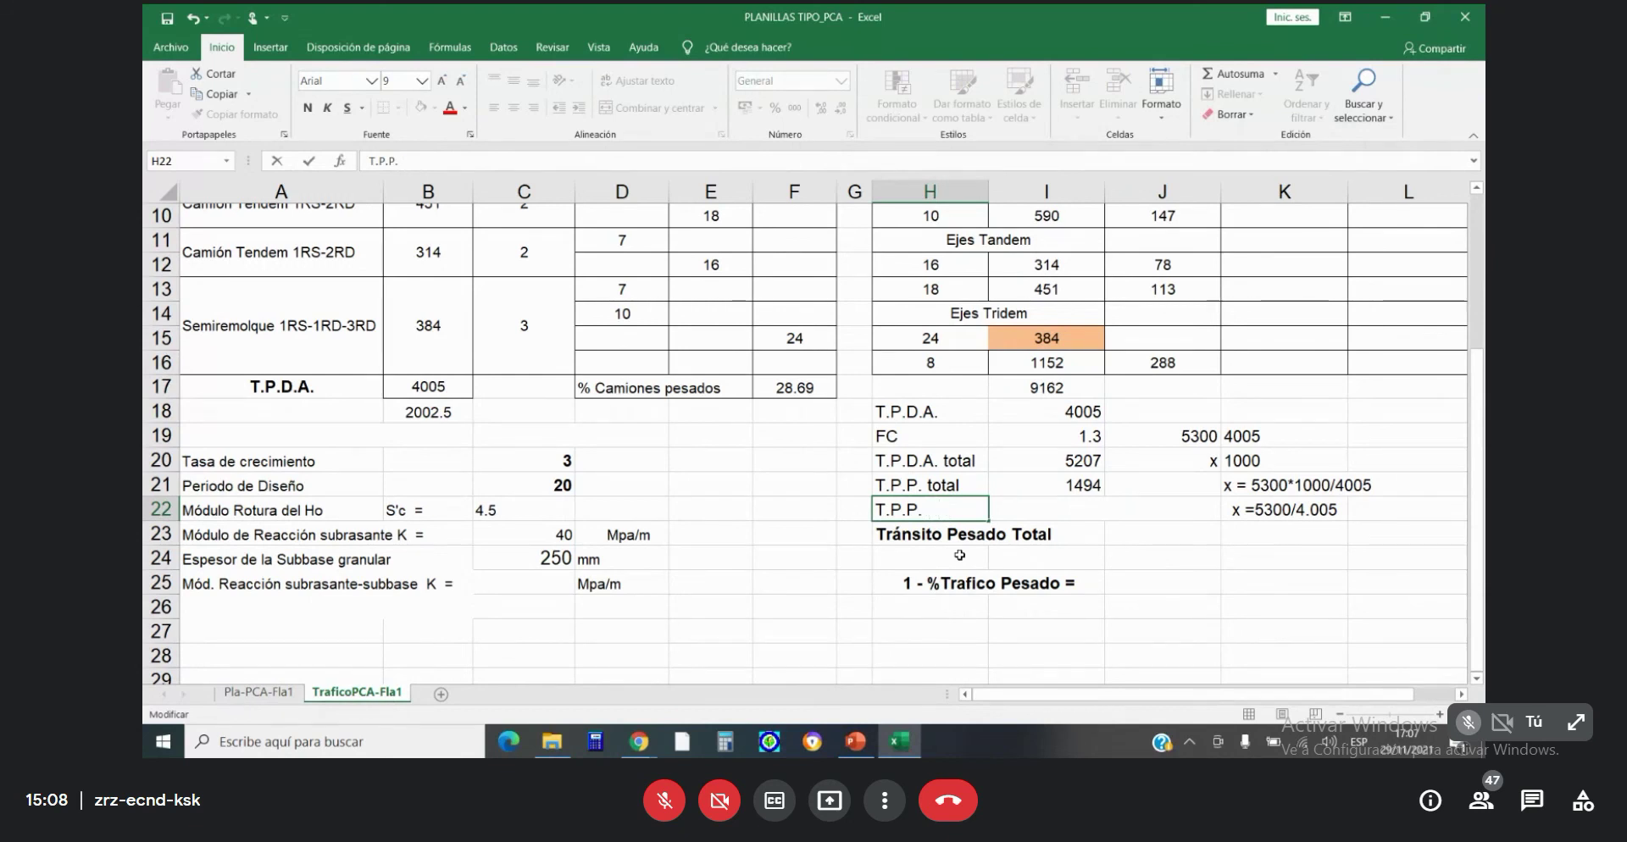
pyautogui.write('carril dise')
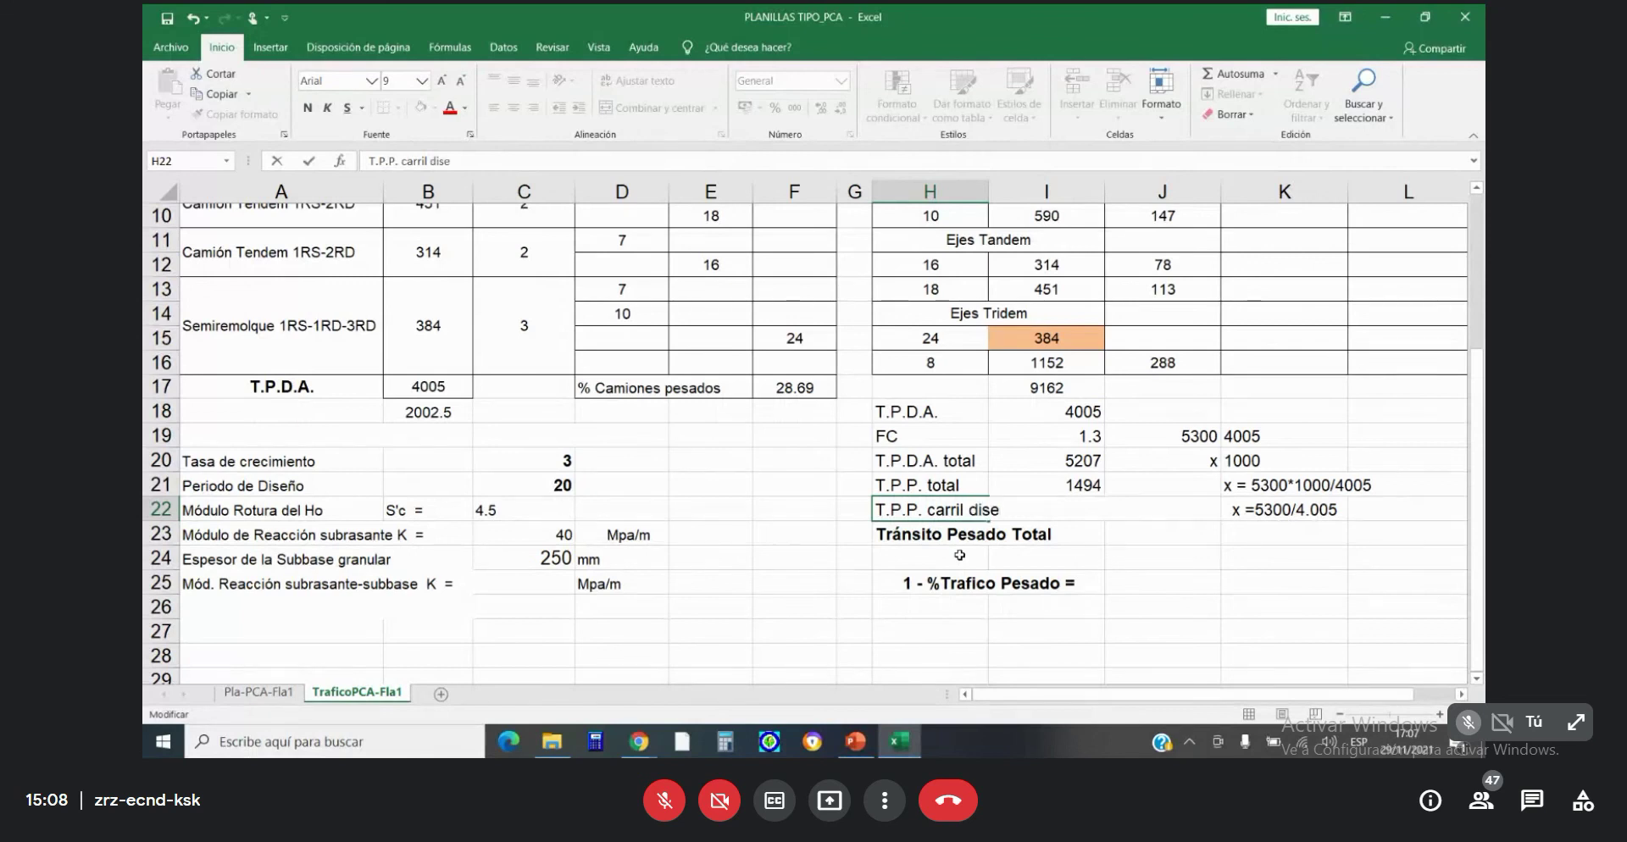
pyautogui.write('ño')
pyautogui.press('Return')
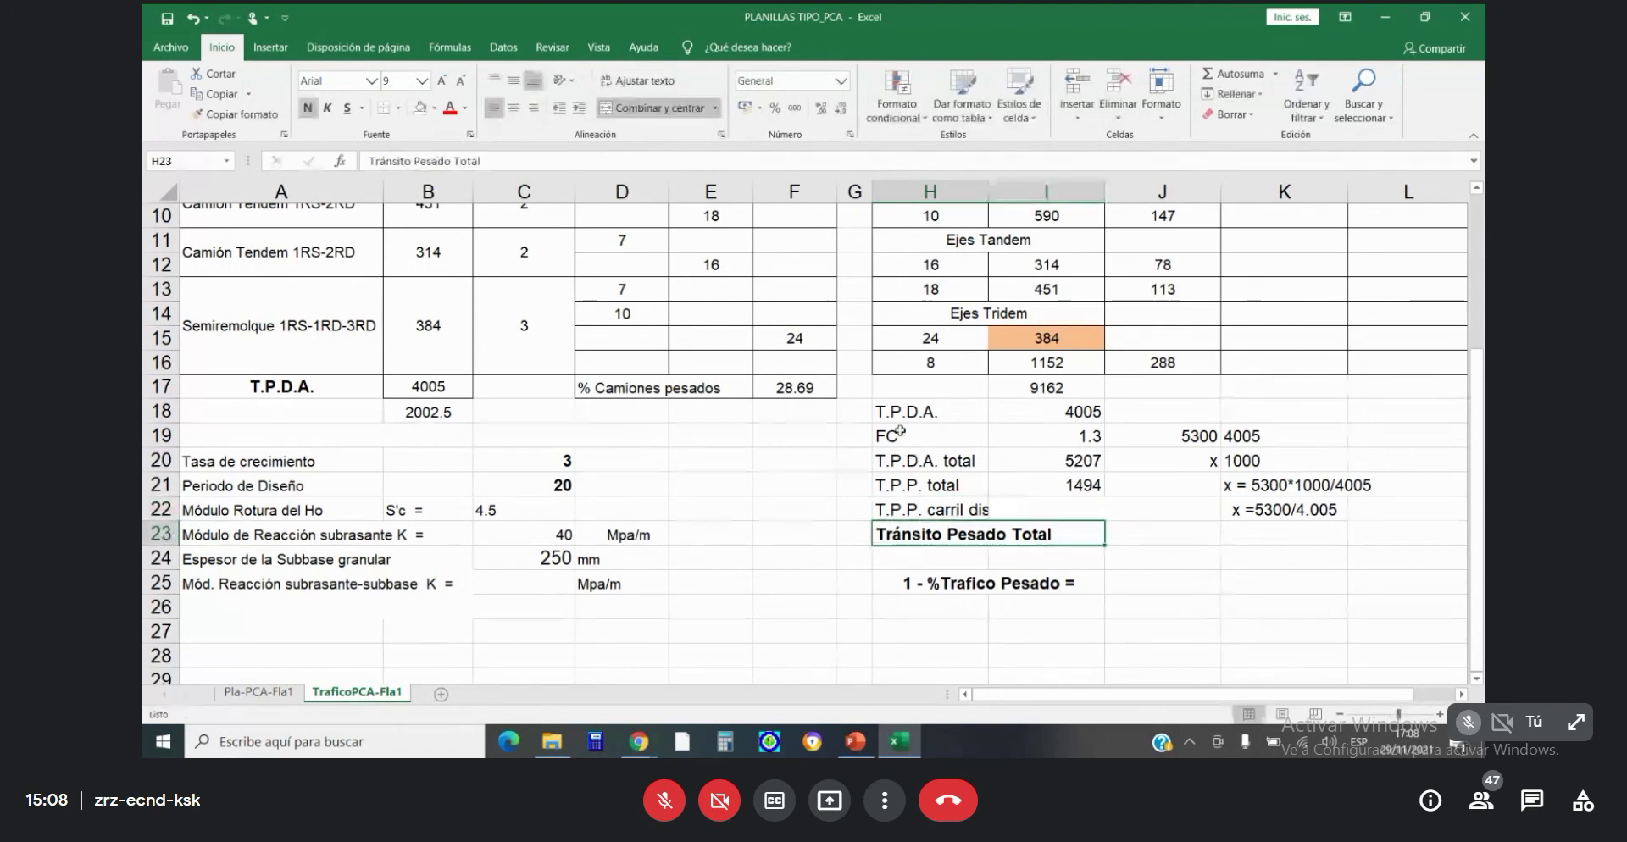
# Move the "T.P.P. carril diseño" label from H22 to G22 and widen column G slightly.
pyautogui.rightClick(956, 514)
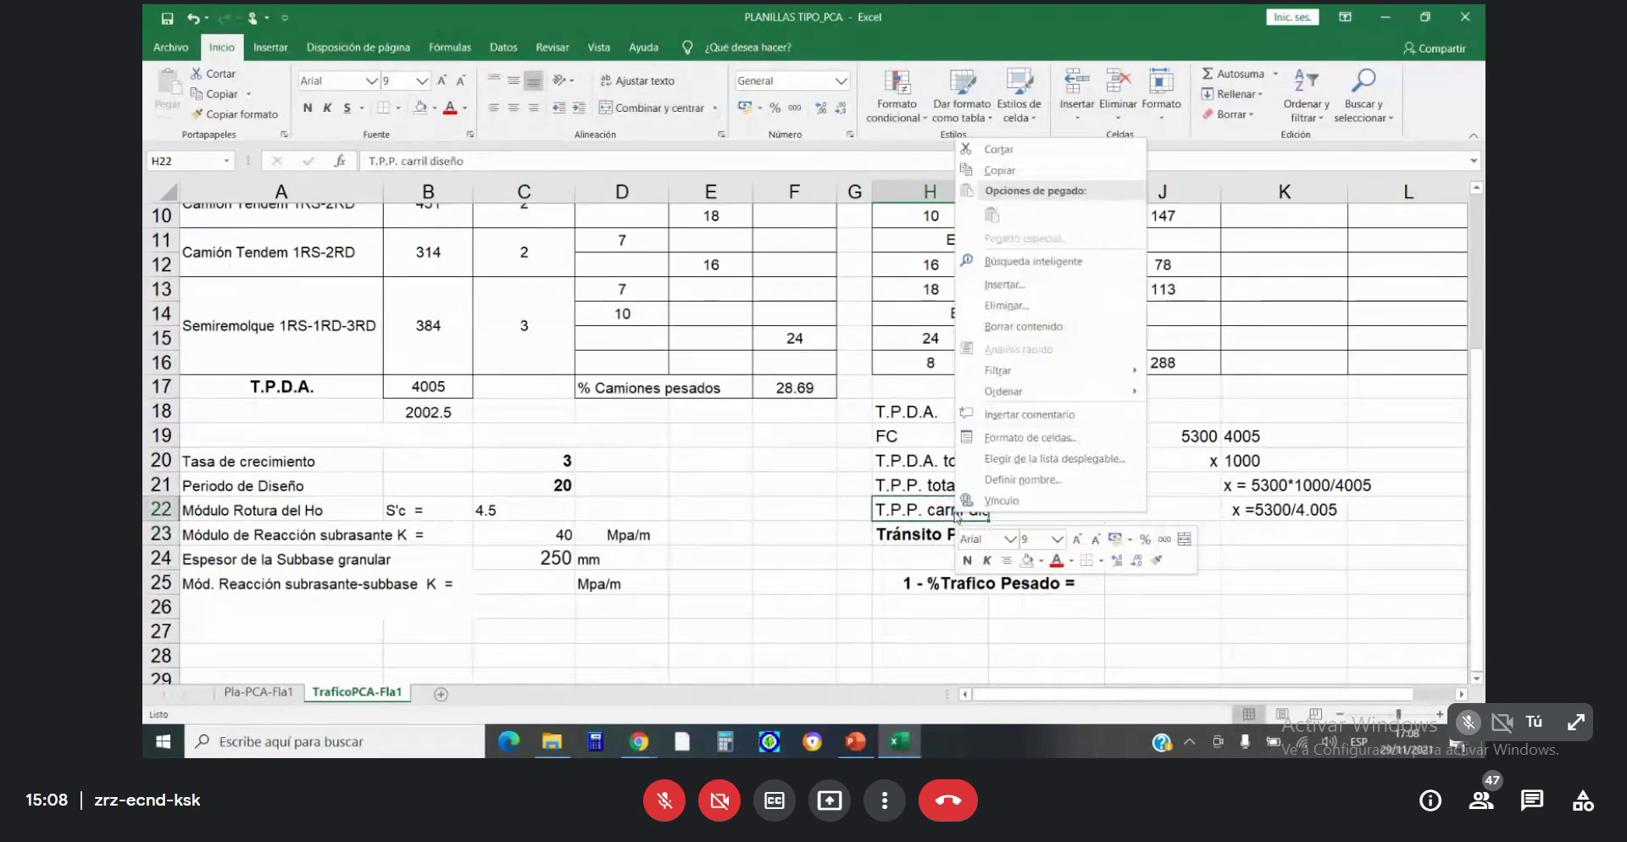
pyautogui.click(999, 170)
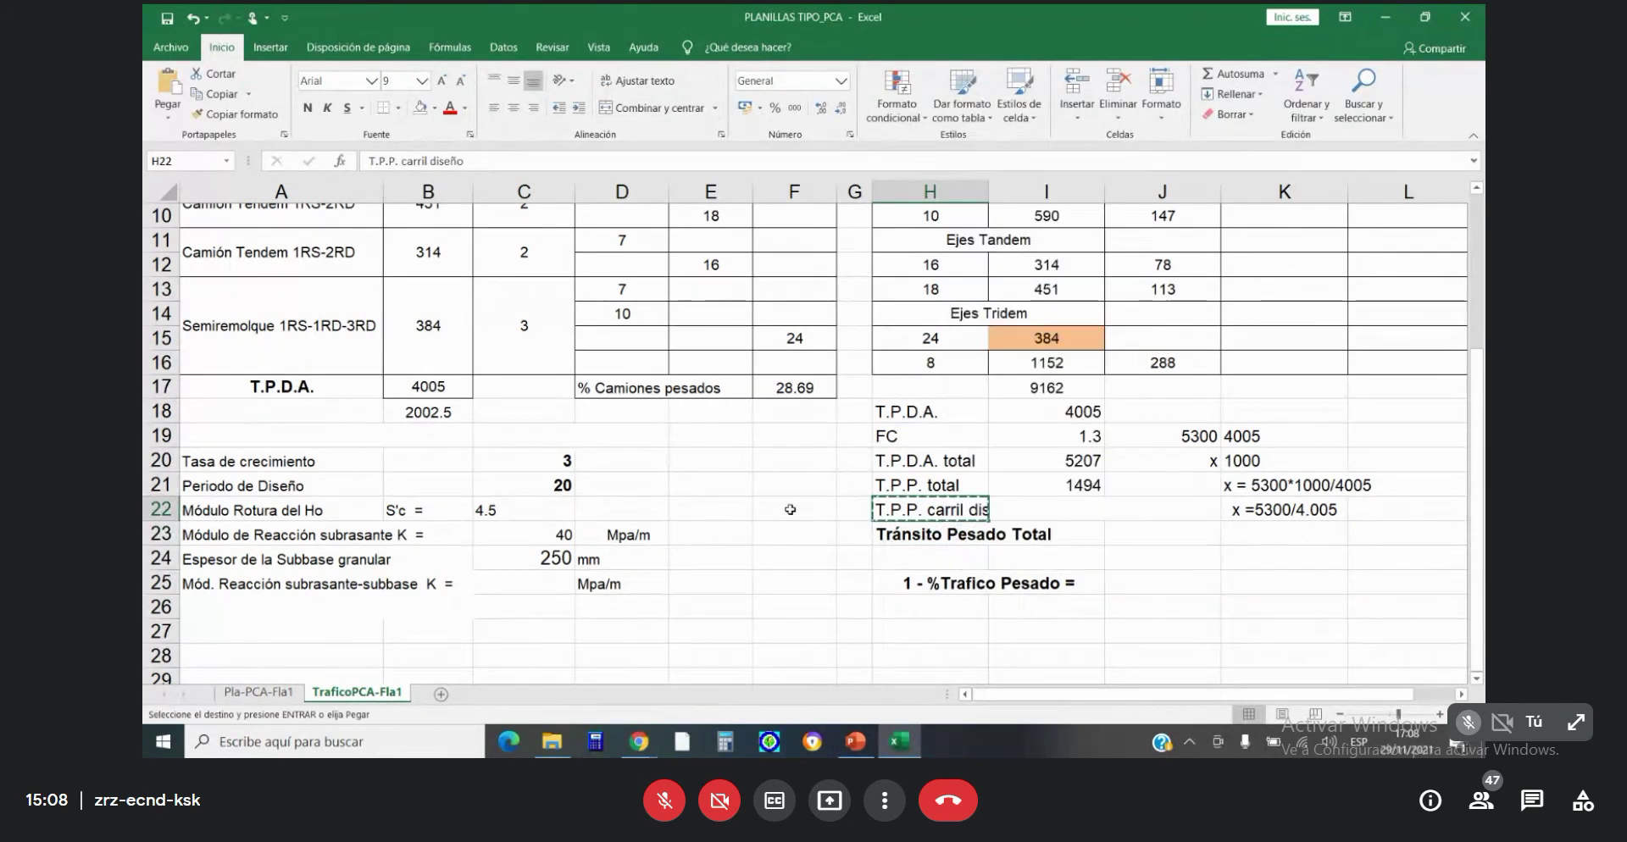
pyautogui.click(854, 511)
pyautogui.rightClick(863, 514)
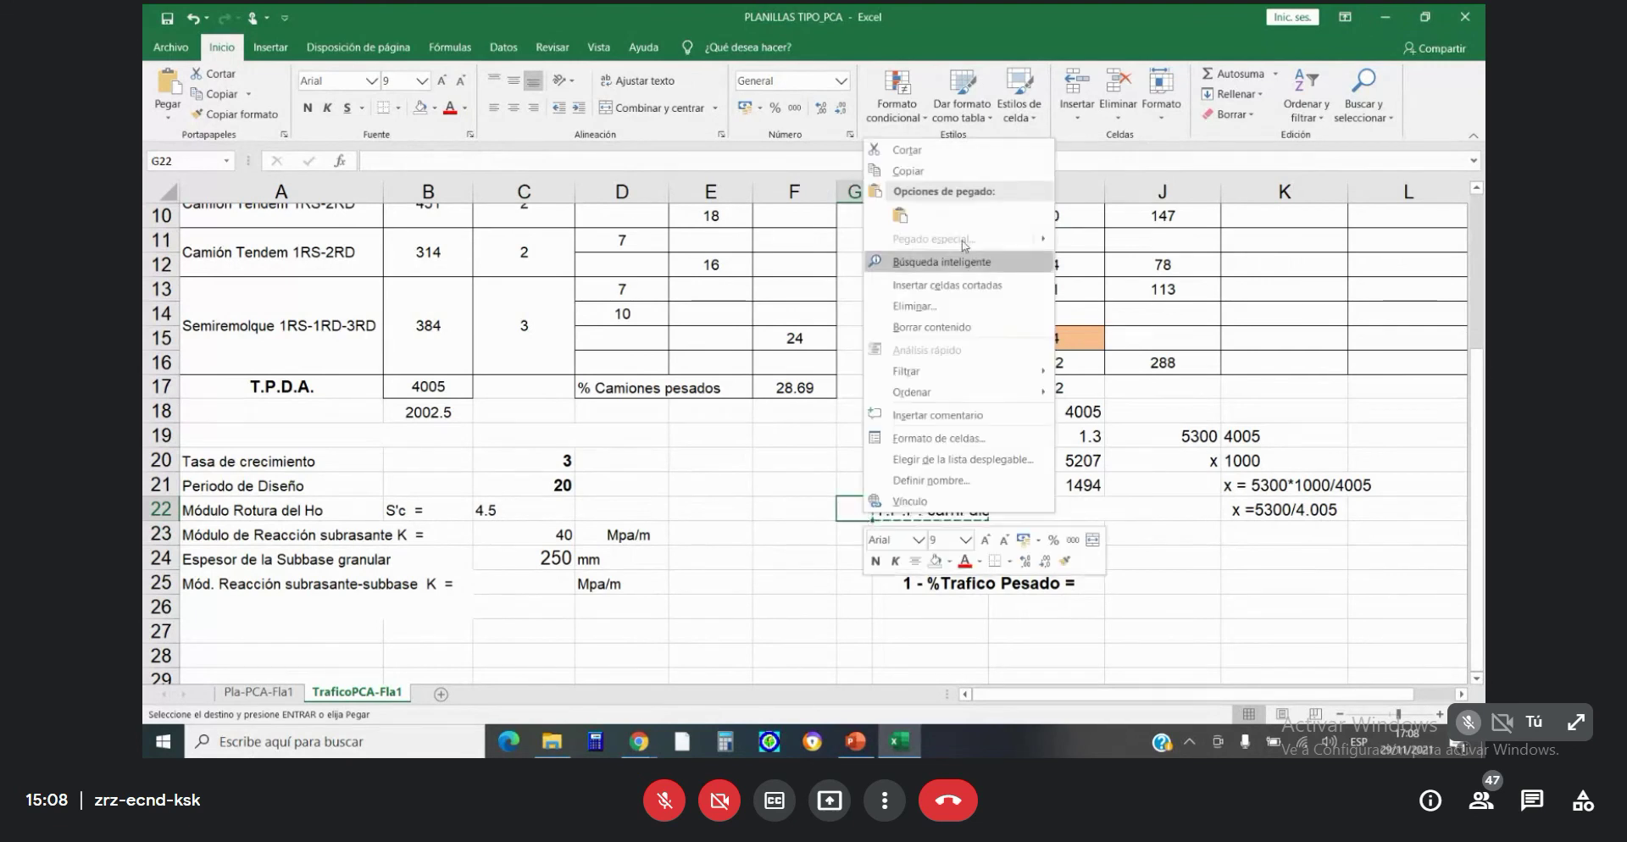
pyautogui.click(899, 218)
pyautogui.click(903, 623)
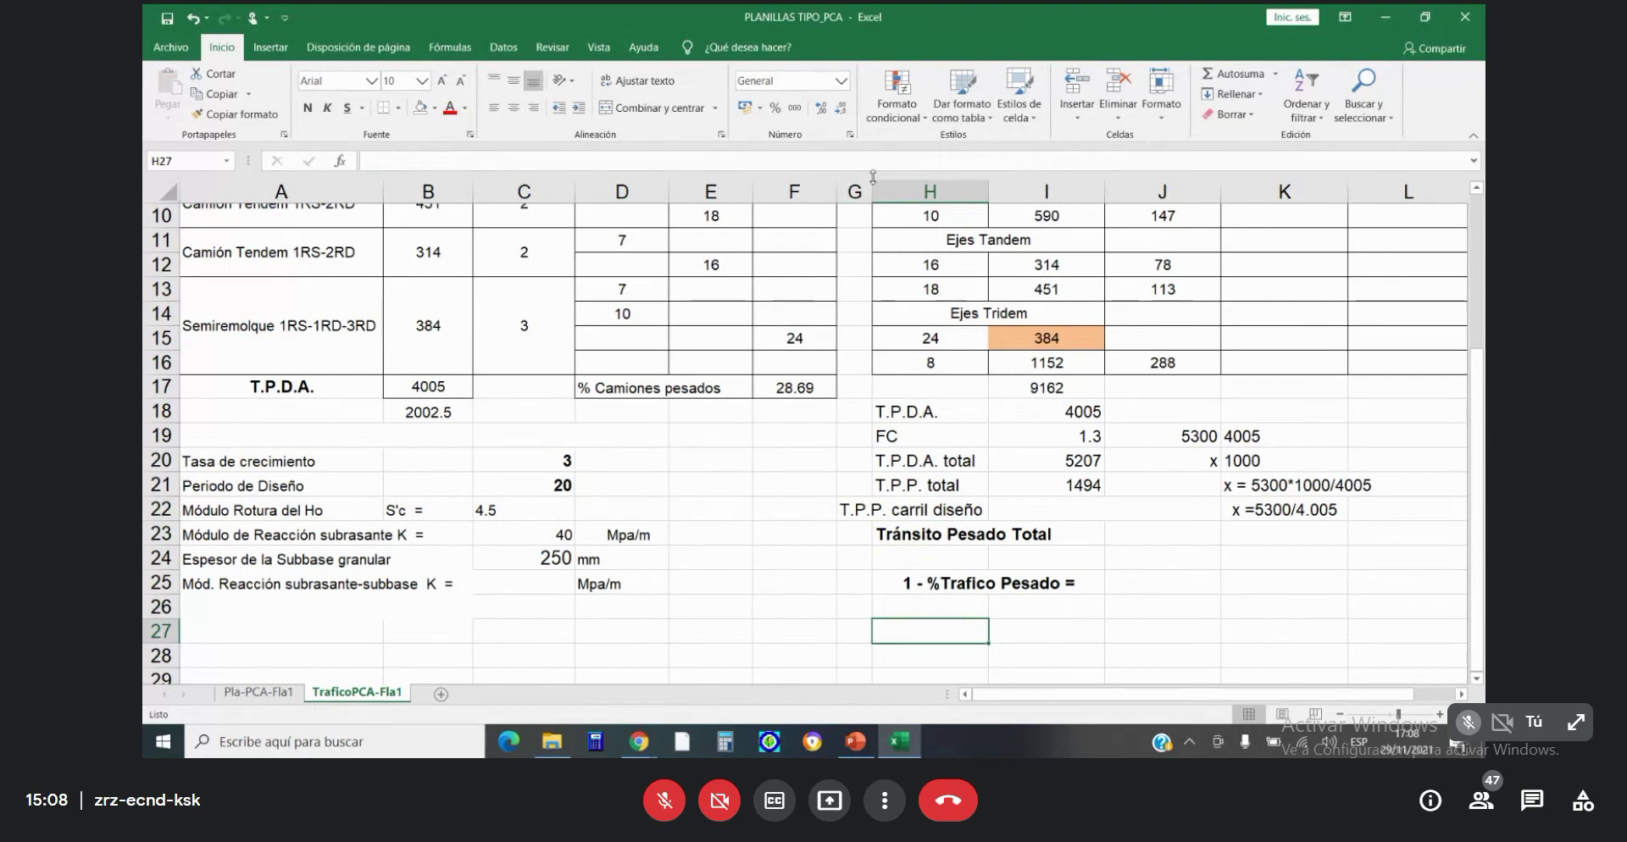
pyautogui.moveTo(873, 177); pyautogui.dragTo(885, 187)
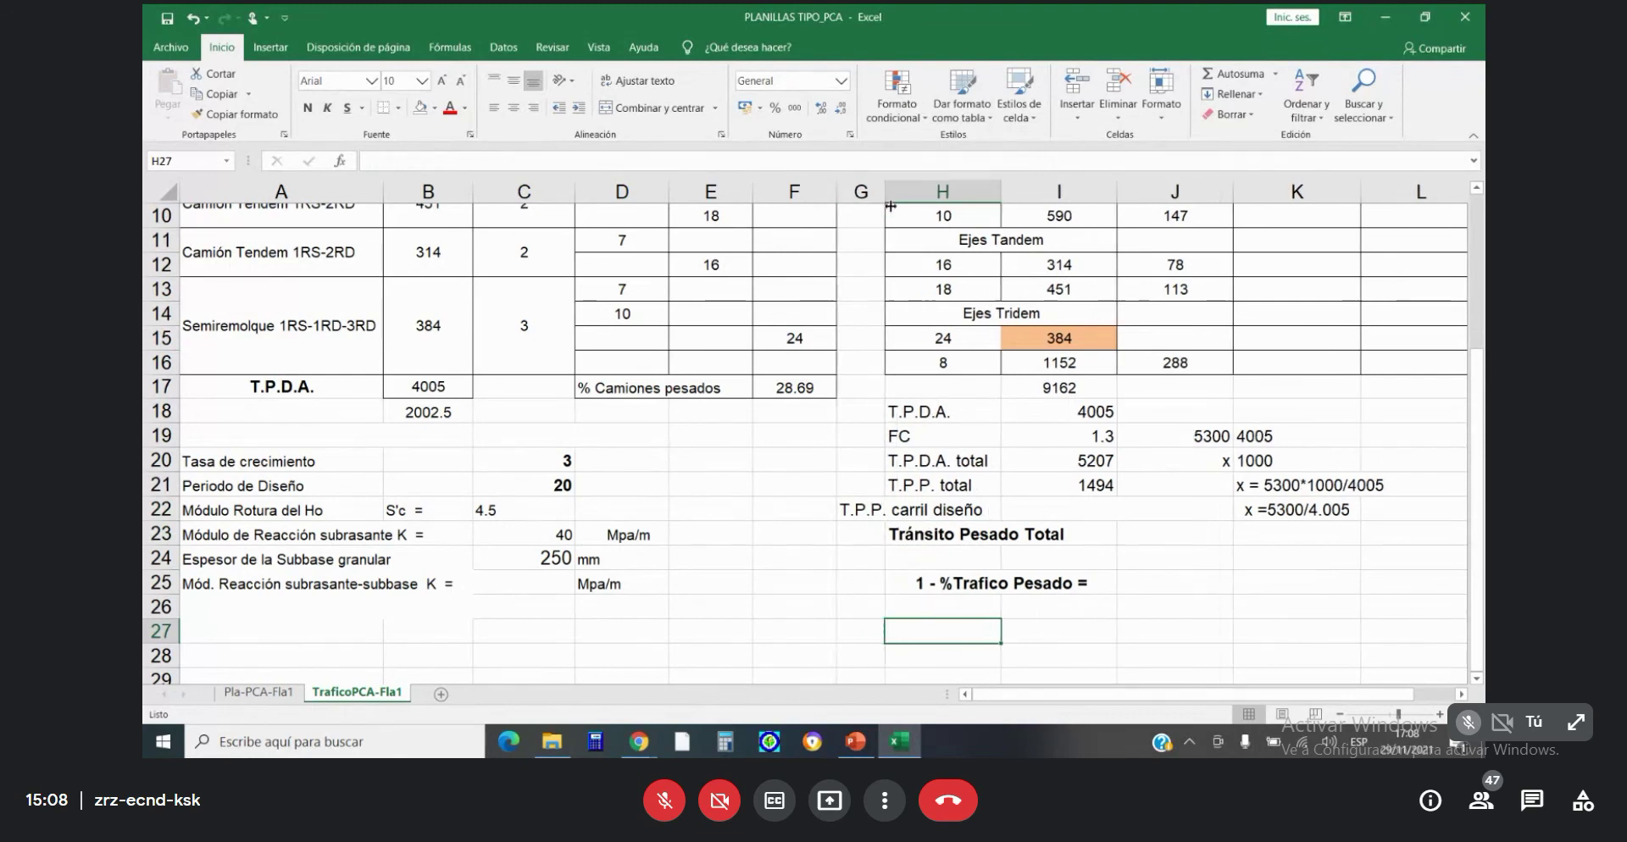
# Unmerge I22:J22 beside the "T.P.P. carril diseño" label and select I22.
pyautogui.click(1041, 506)
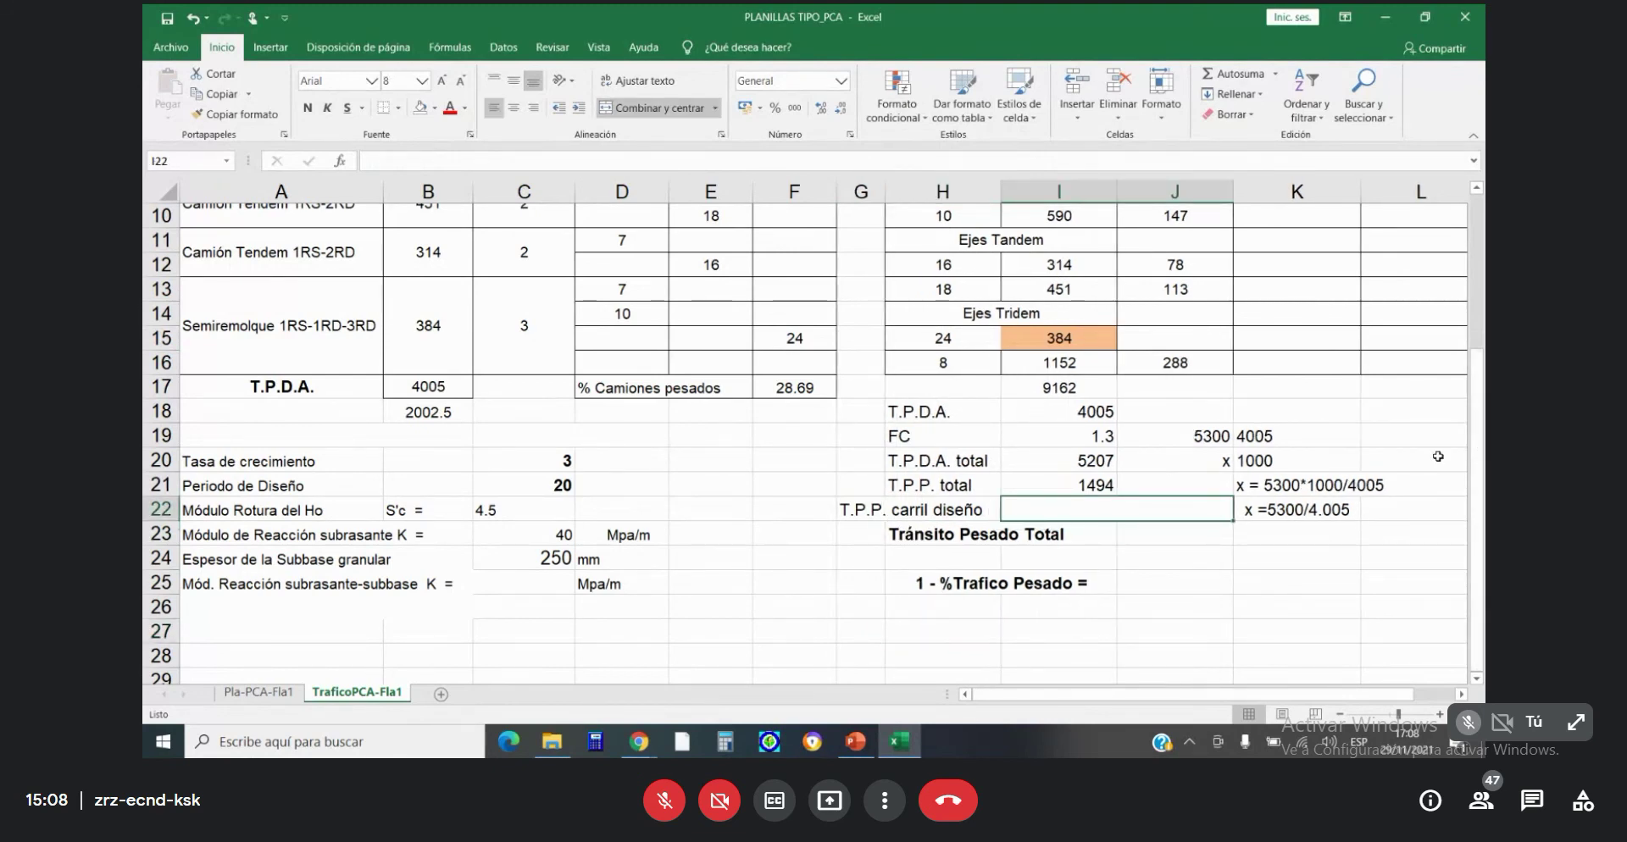
pyautogui.click(614, 108)
pyautogui.click(1058, 507)
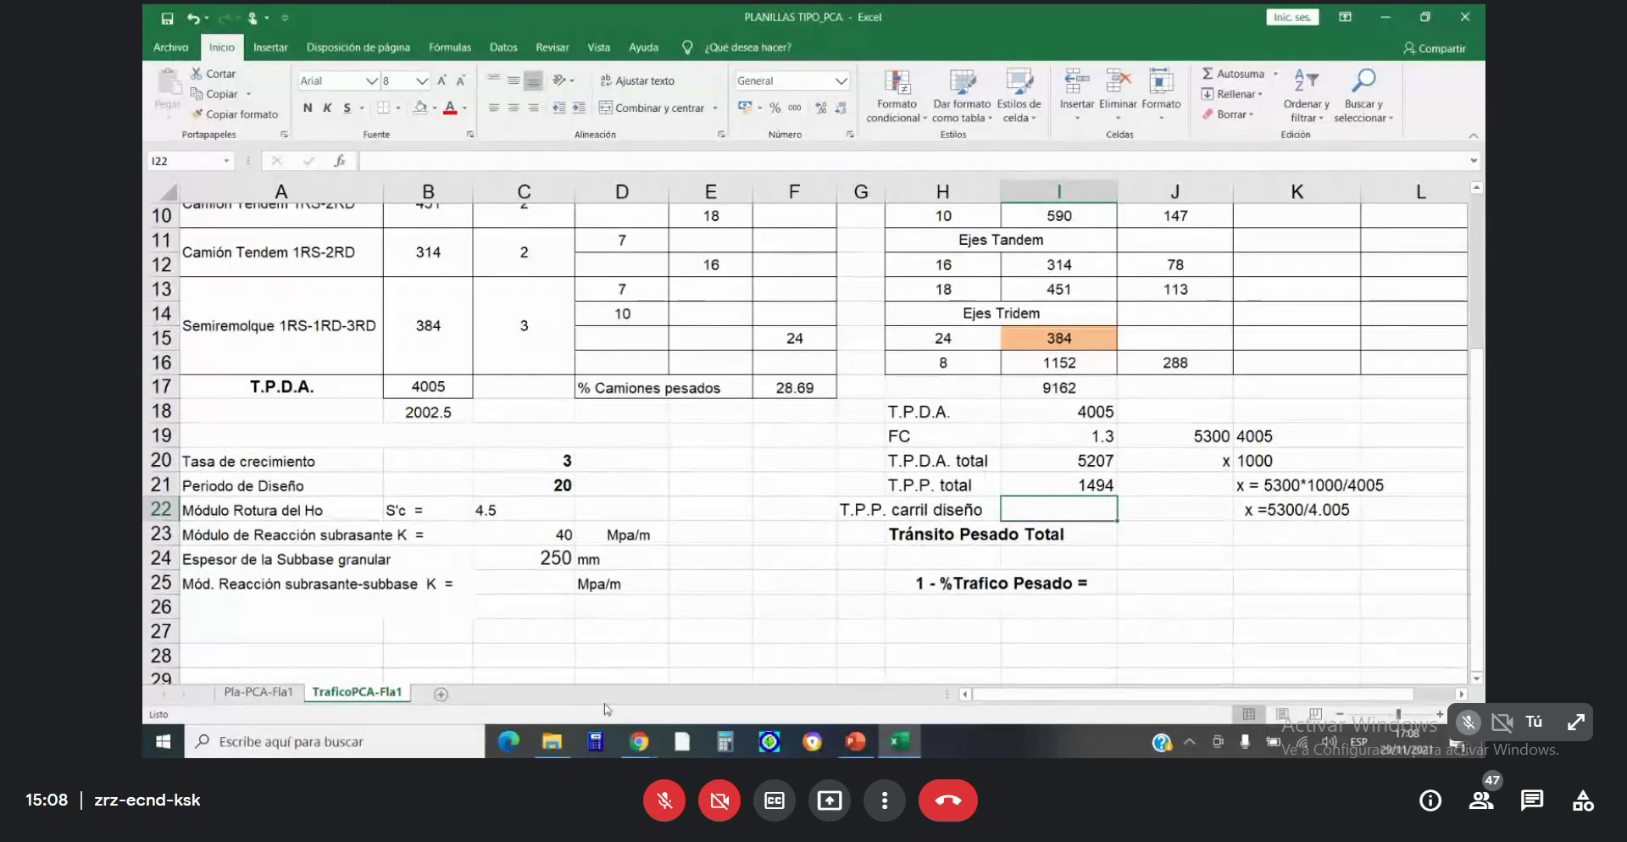
# Enter the label "Fd =" in E20 and the value 0,5 beside it in F20.
pyautogui.click(703, 456)
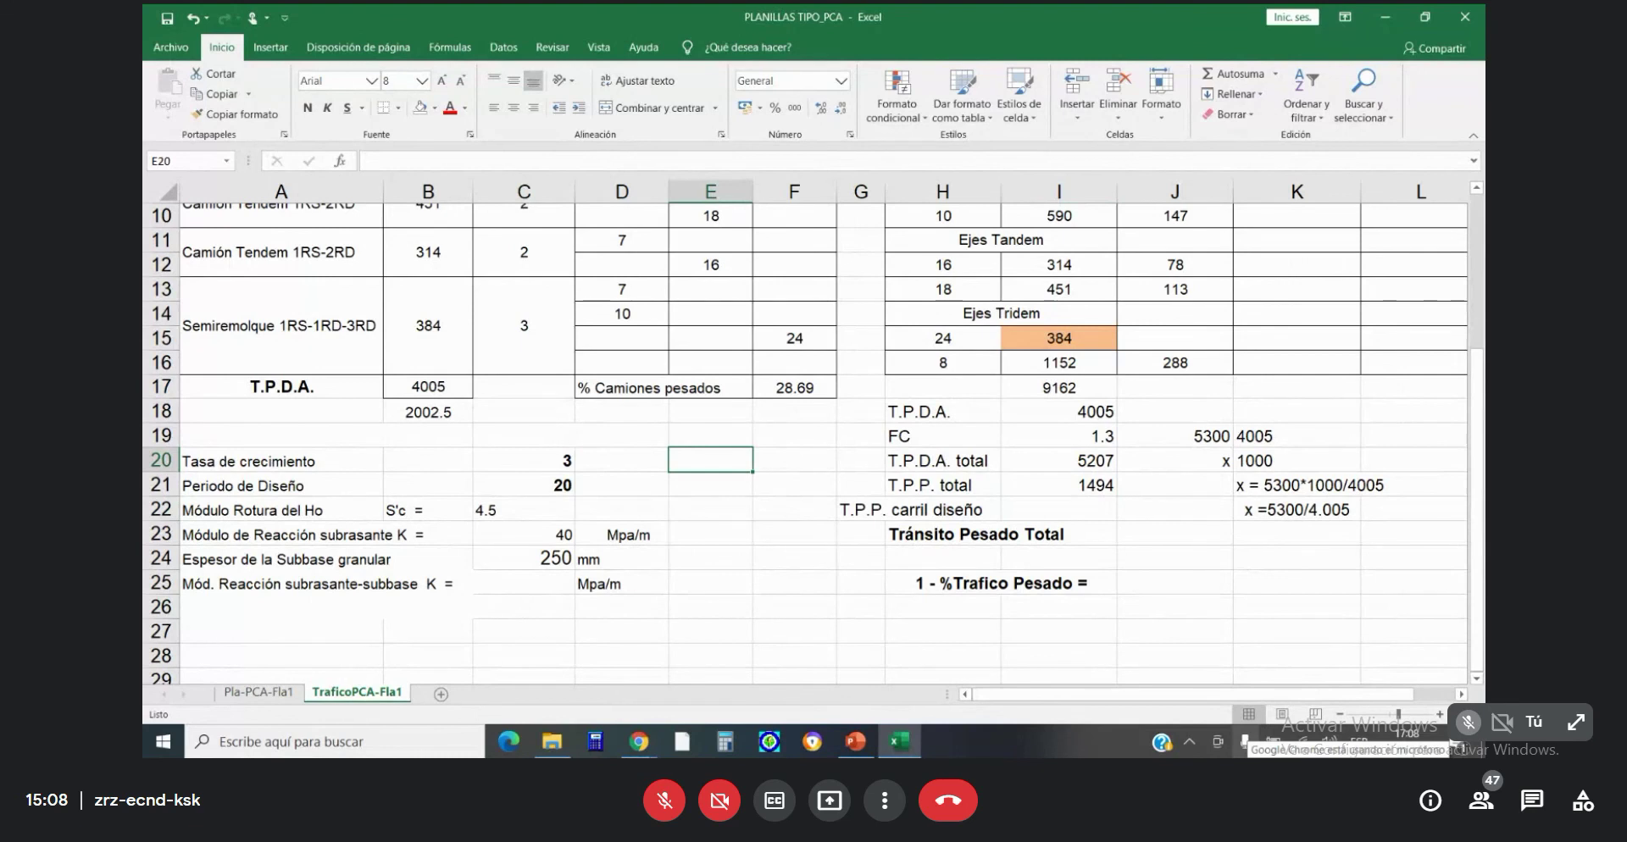
pyautogui.write('Fd')
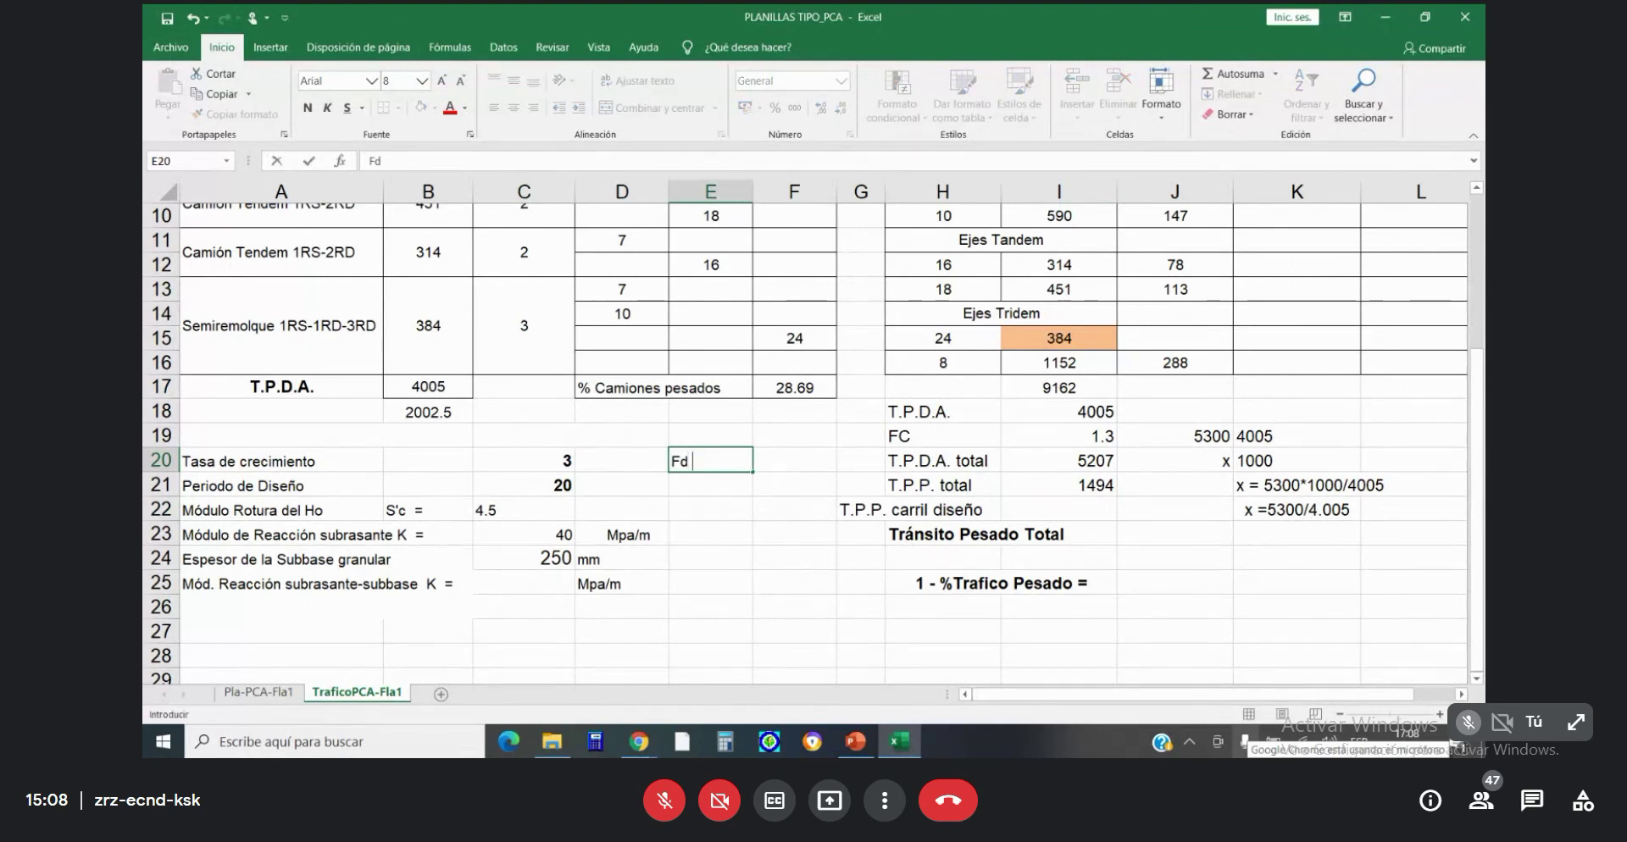
pyautogui.write(' =')
pyautogui.press('Return')
pyautogui.press('Up')
pyautogui.click(794, 459)
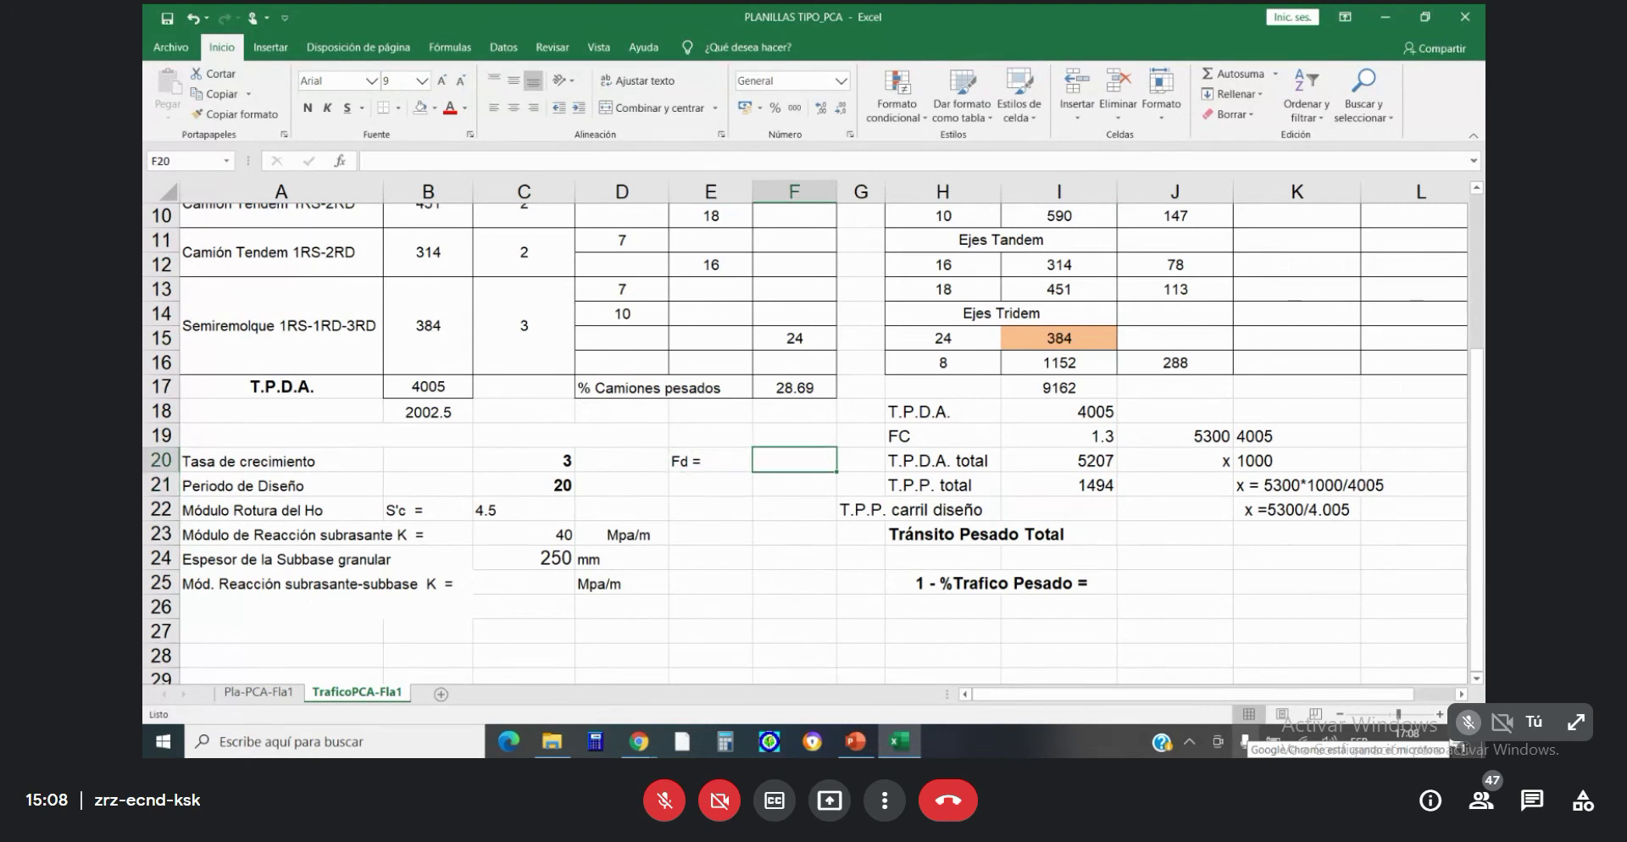
pyautogui.write('0,5')
pyautogui.press('Return')
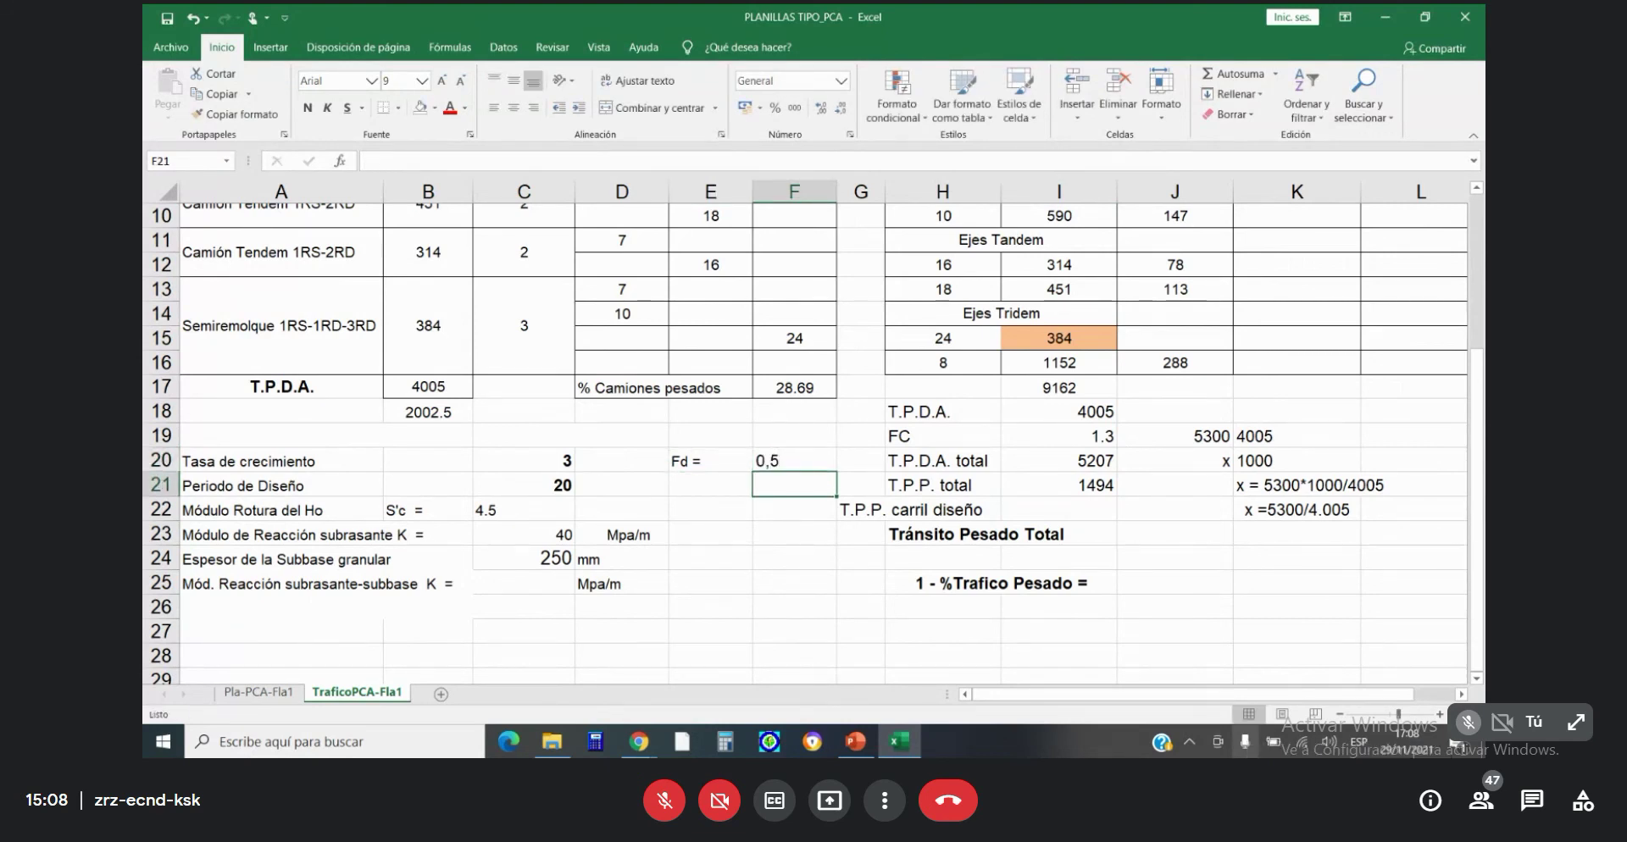
# Add the label "Fc =" in E21 below the Fd label and save the workbook.
pyautogui.click(710, 484)
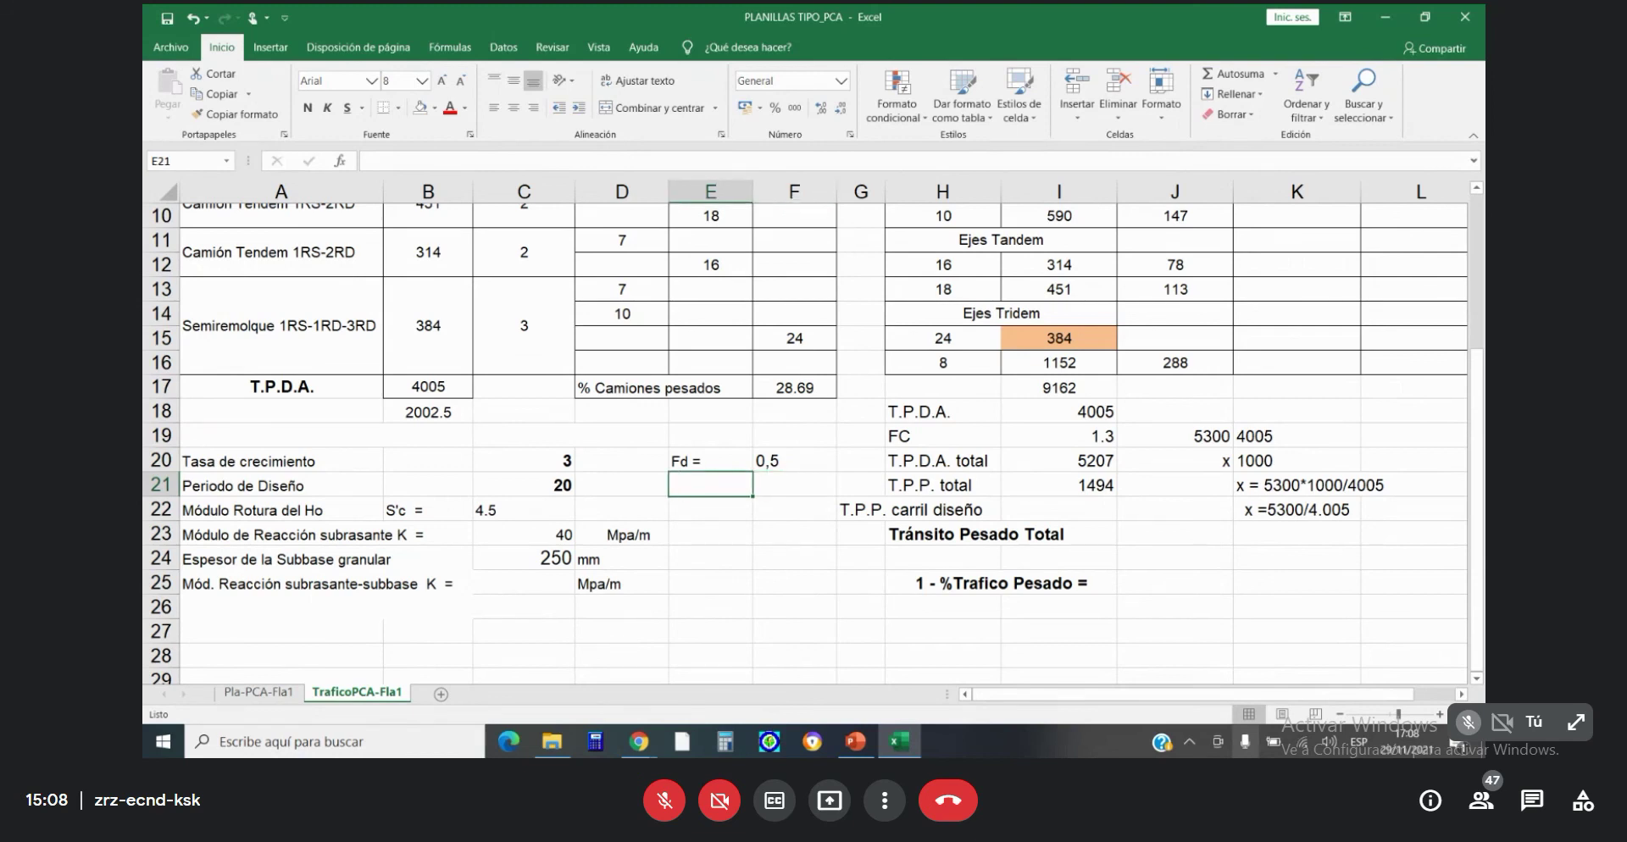
pyautogui.write('Fc')
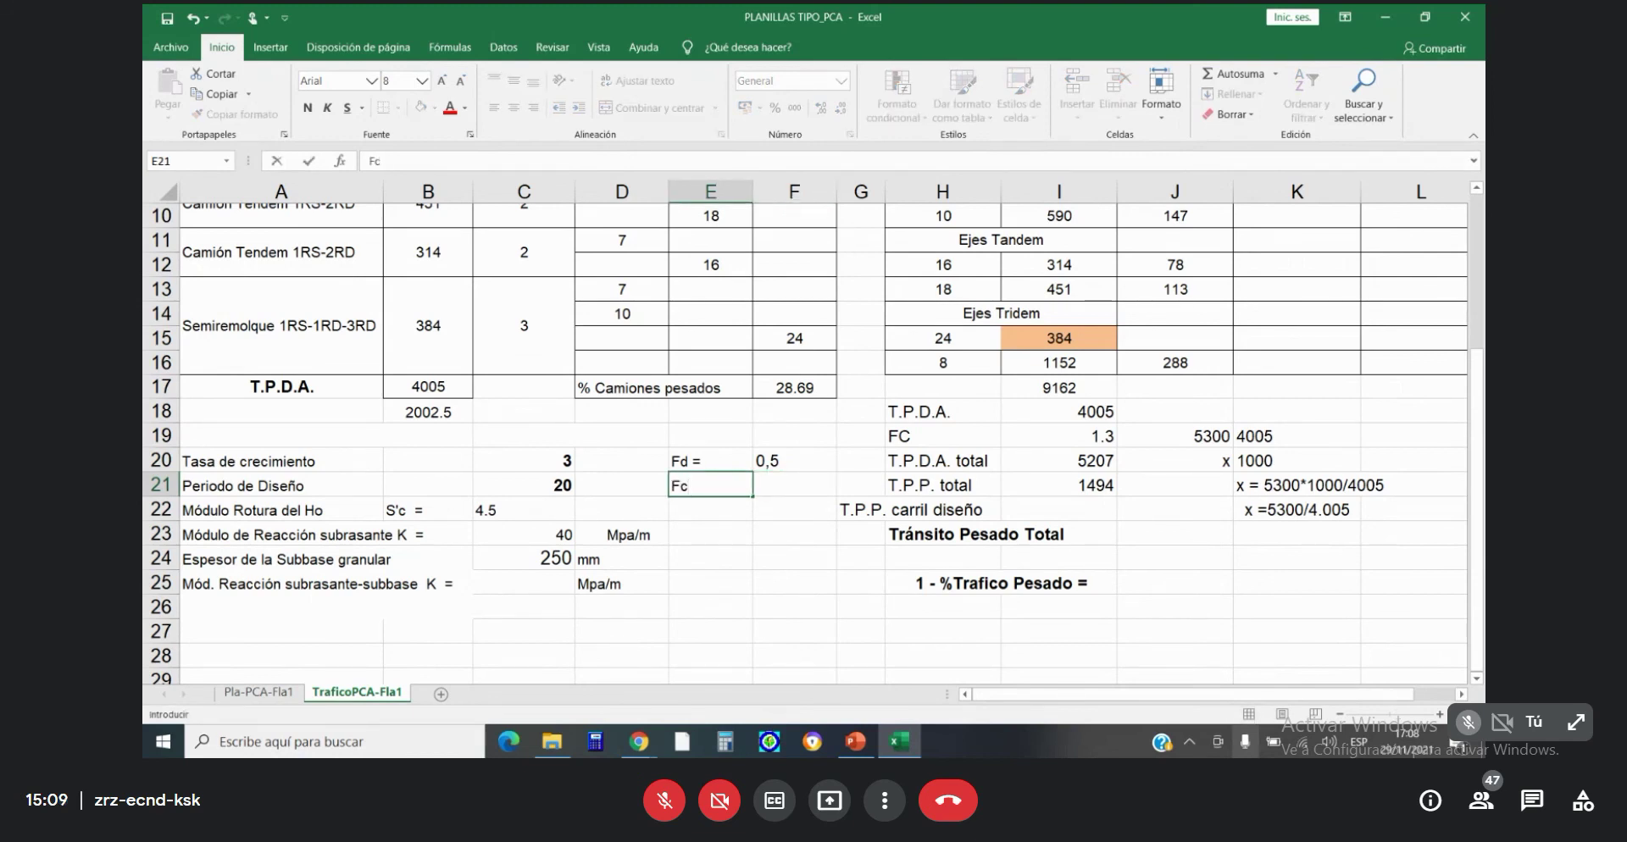
pyautogui.write(' =')
pyautogui.press('Return')
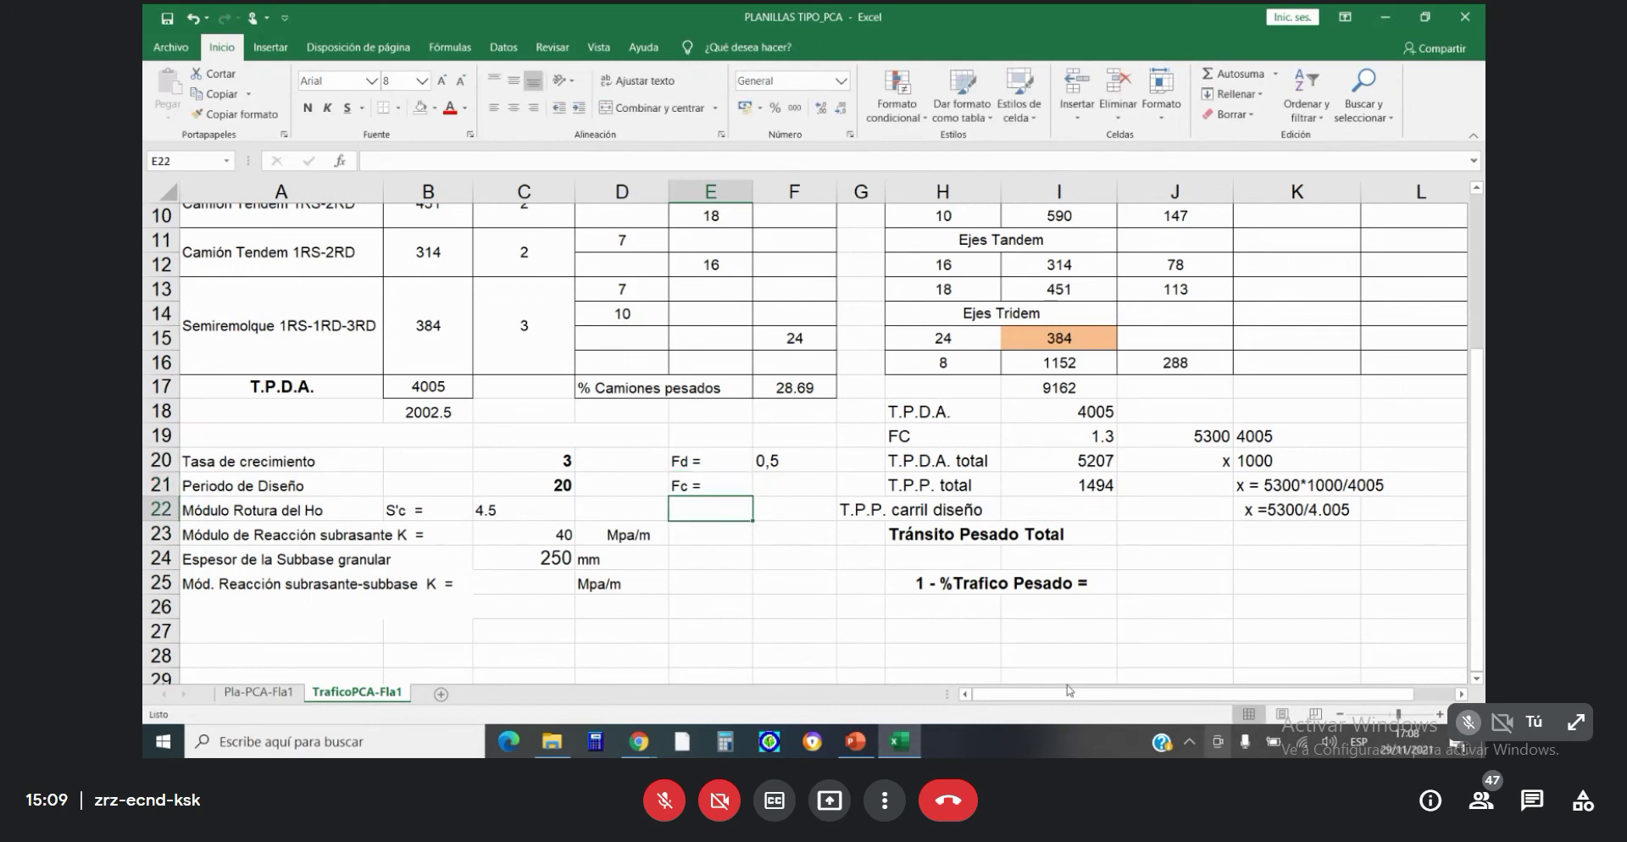
pyautogui.click(165, 19)
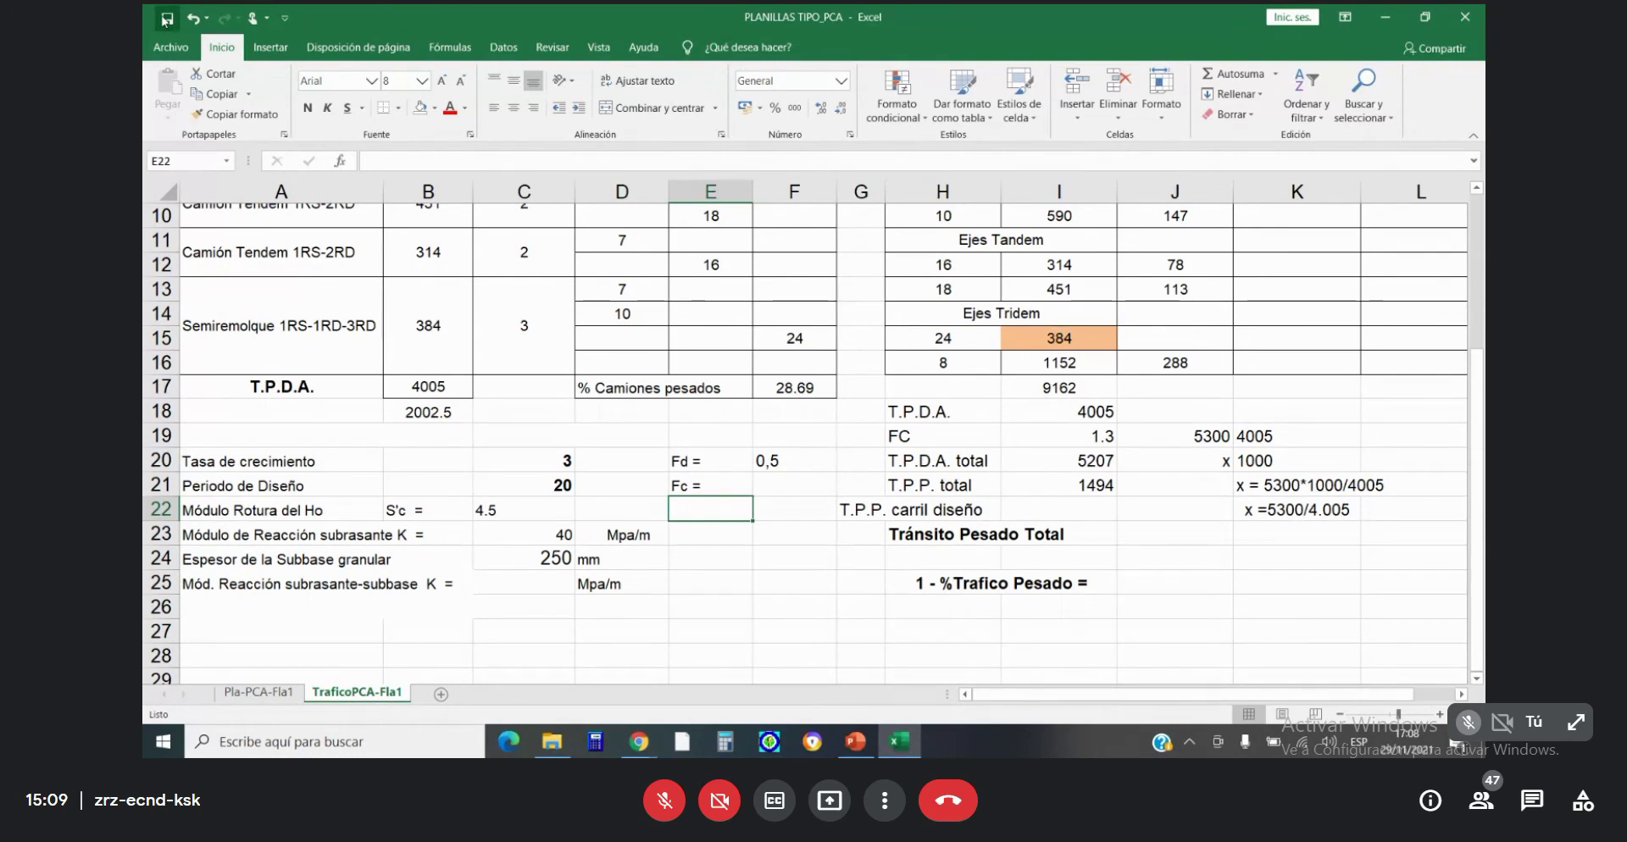
# Switch to the PowerPoint presentation and consult the "Factor de distribución por carril" chart on slide 39 for the lane factor.
pyautogui.click(857, 744)
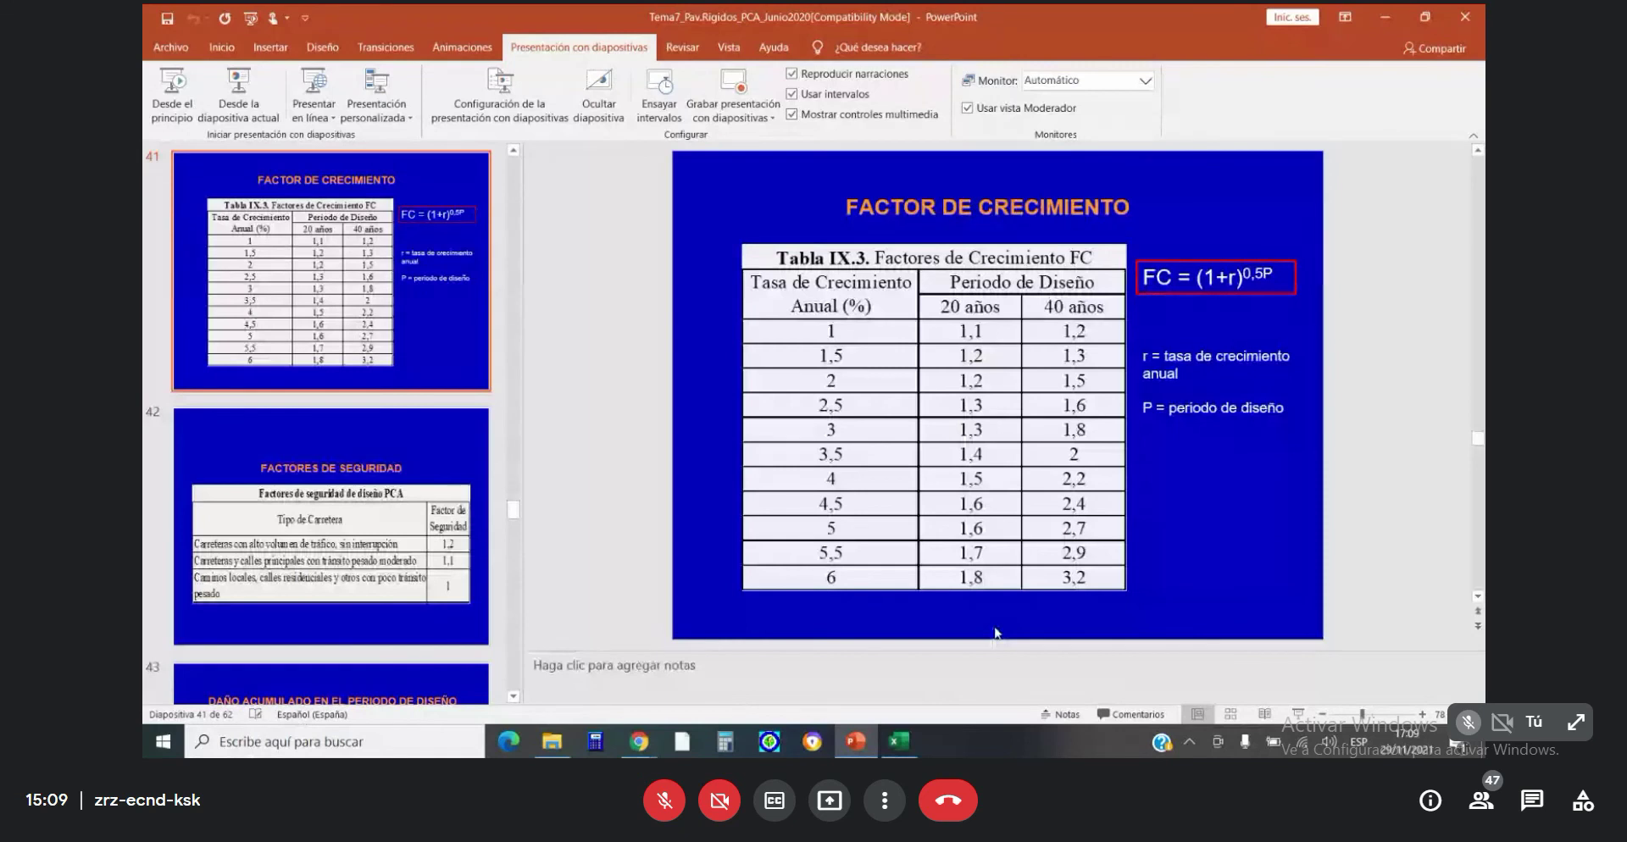
pyautogui.scroll(2, 995, 632)
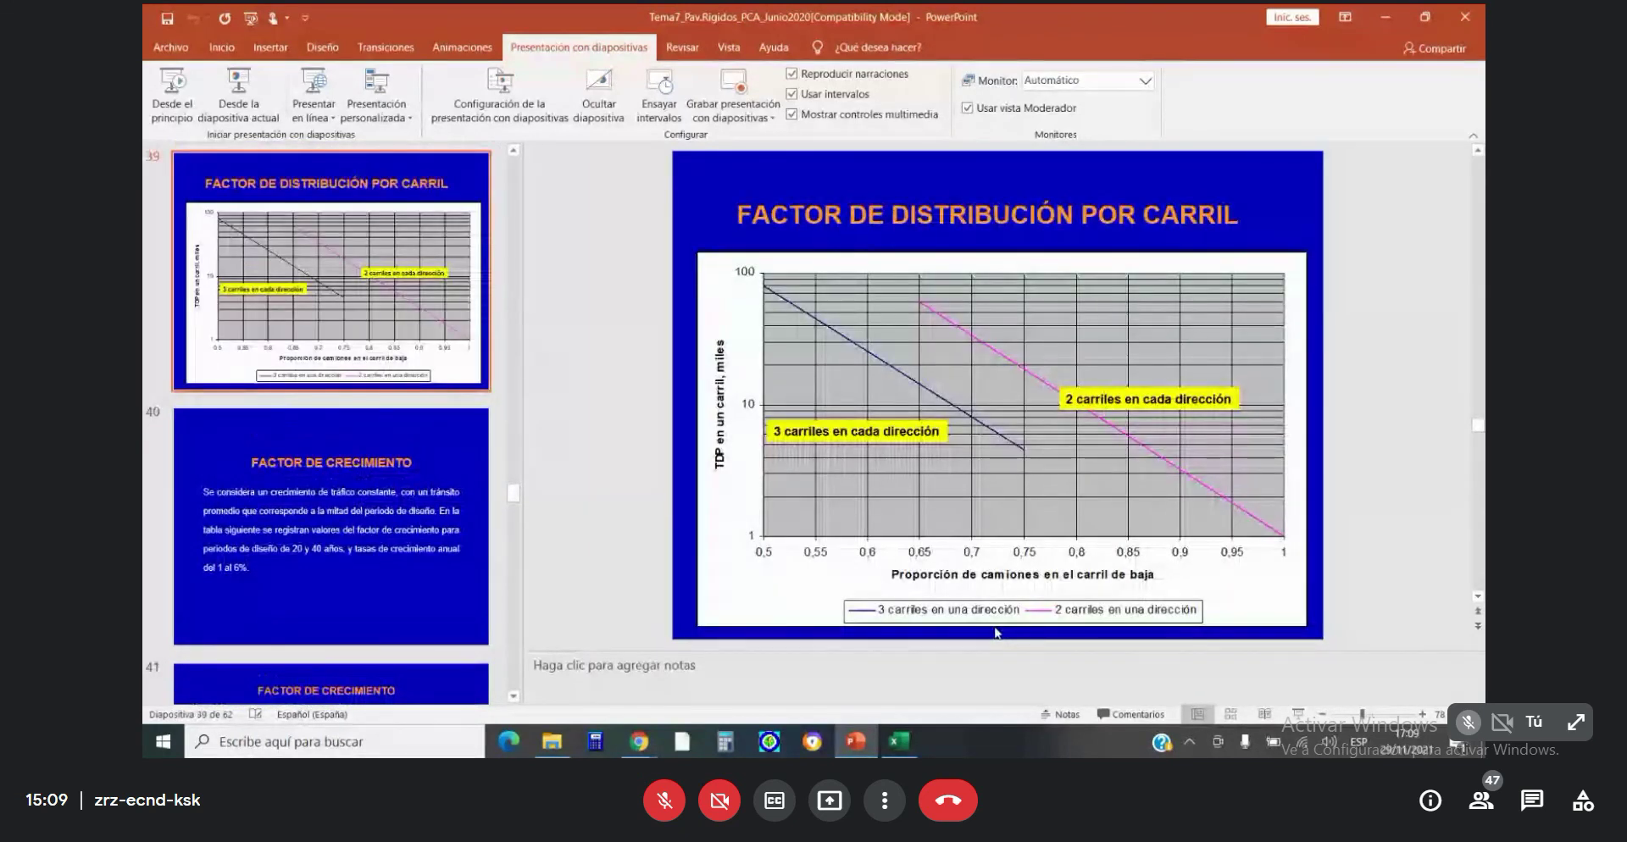
pyautogui.click(899, 743)
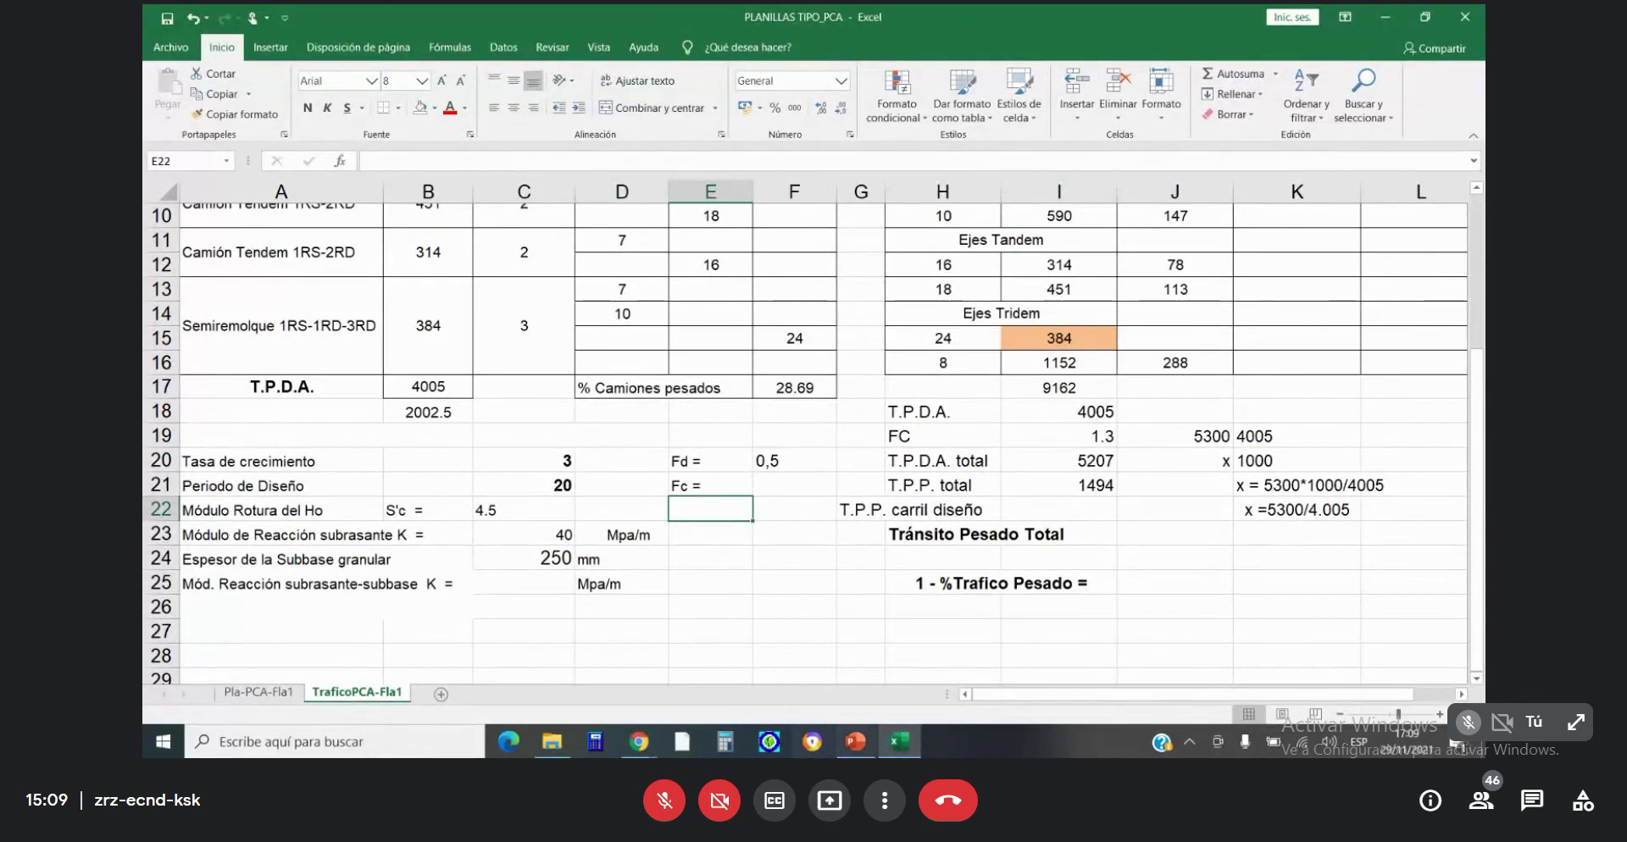
pyautogui.click(858, 746)
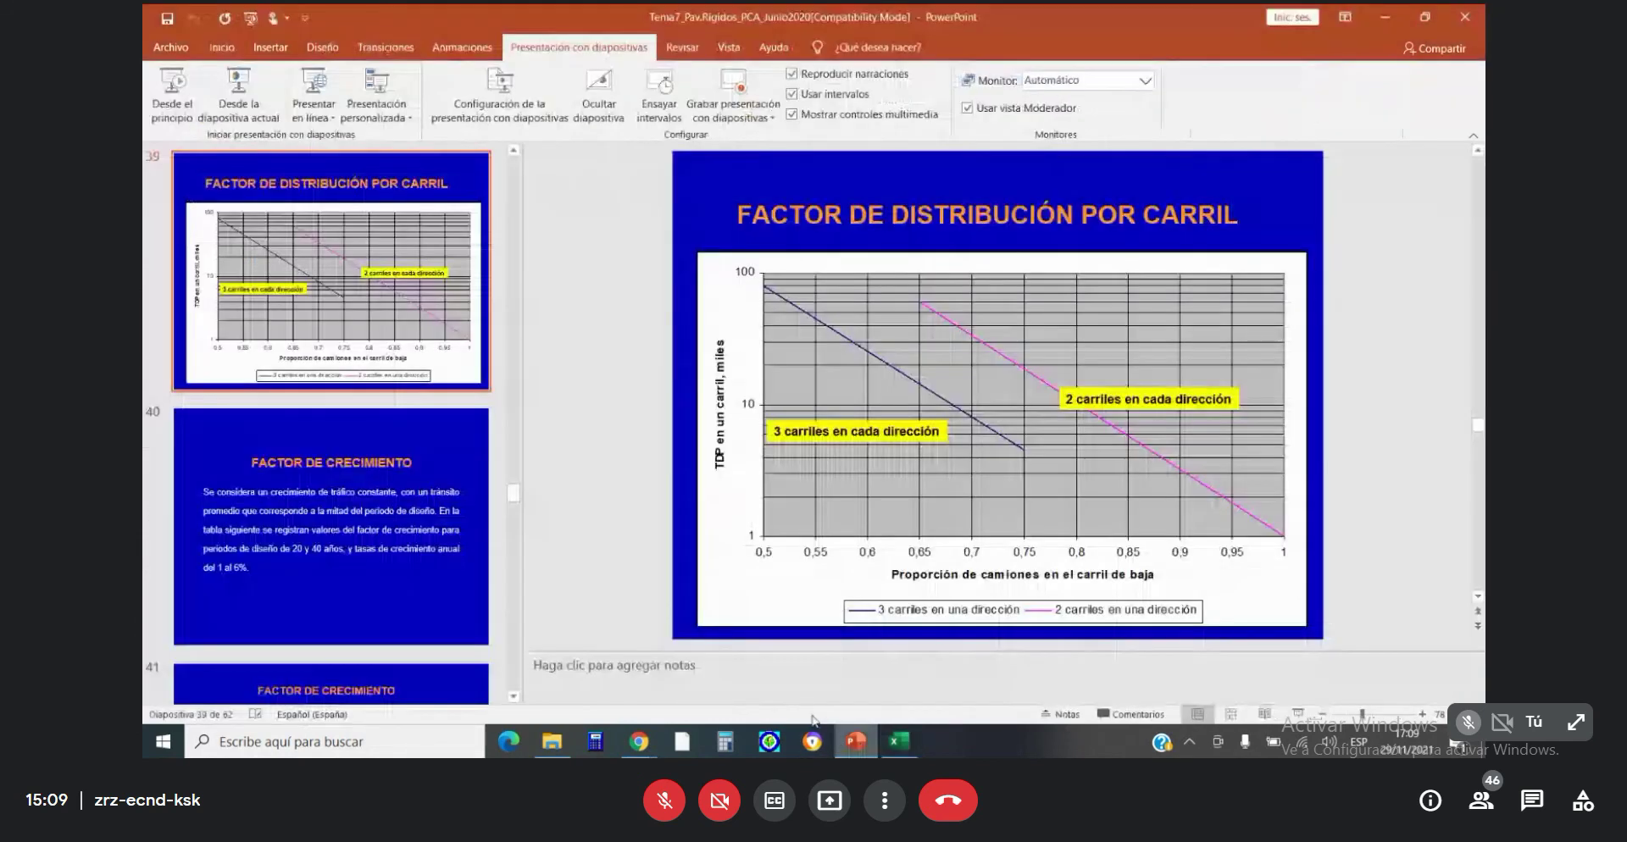
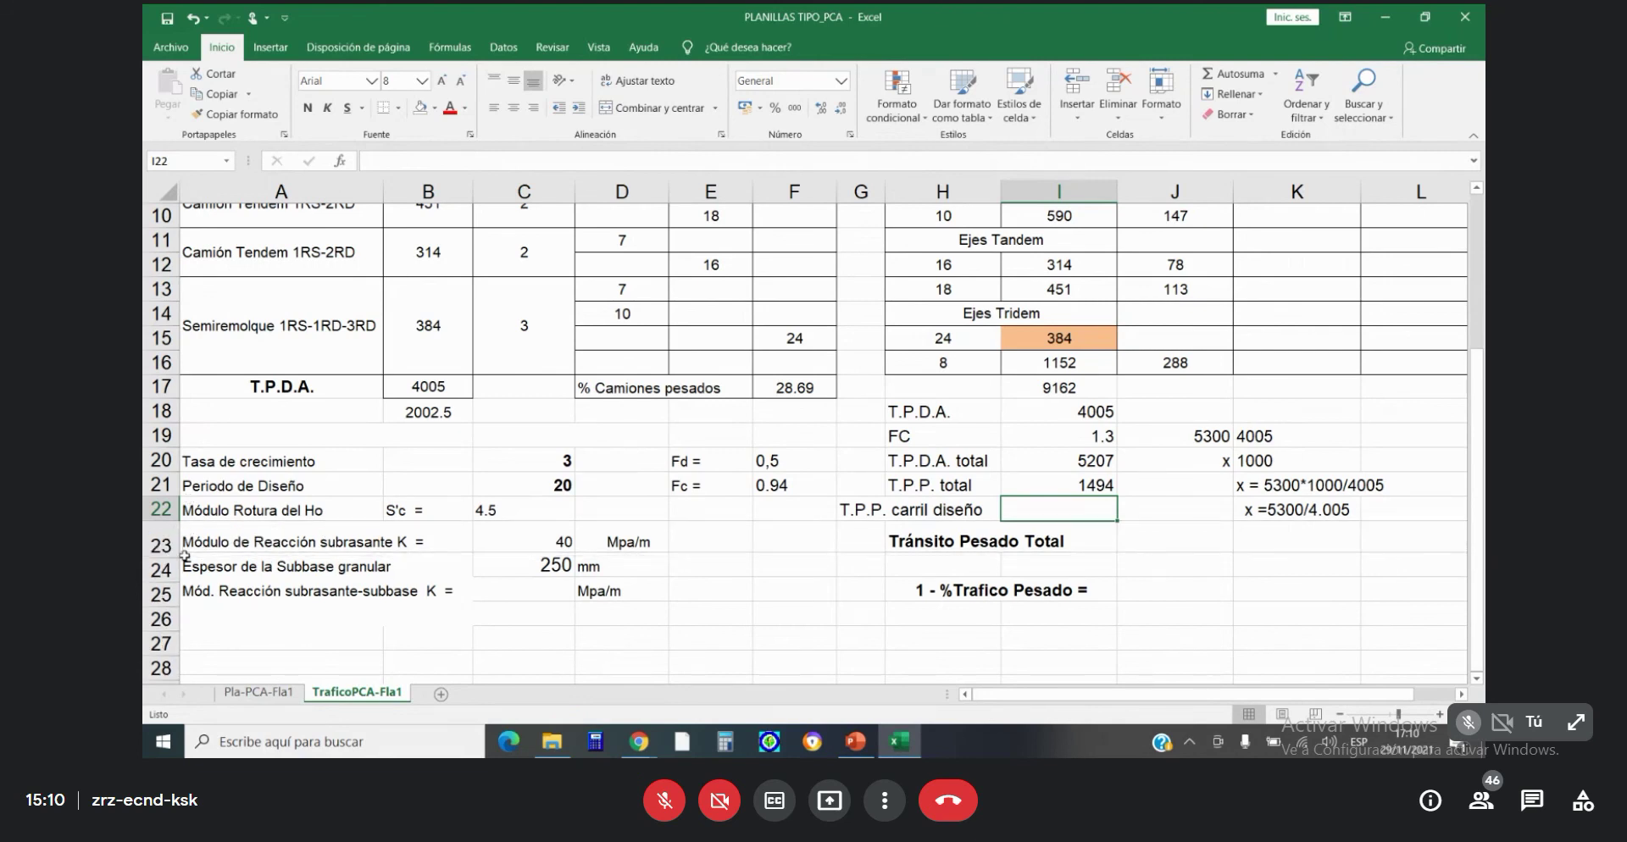
# Make row 23 slightly taller and enter 702 as the "T.P.P. carril diseño" value in I22.
pyautogui.moveTo(184, 556); pyautogui.dragTo(184, 559)
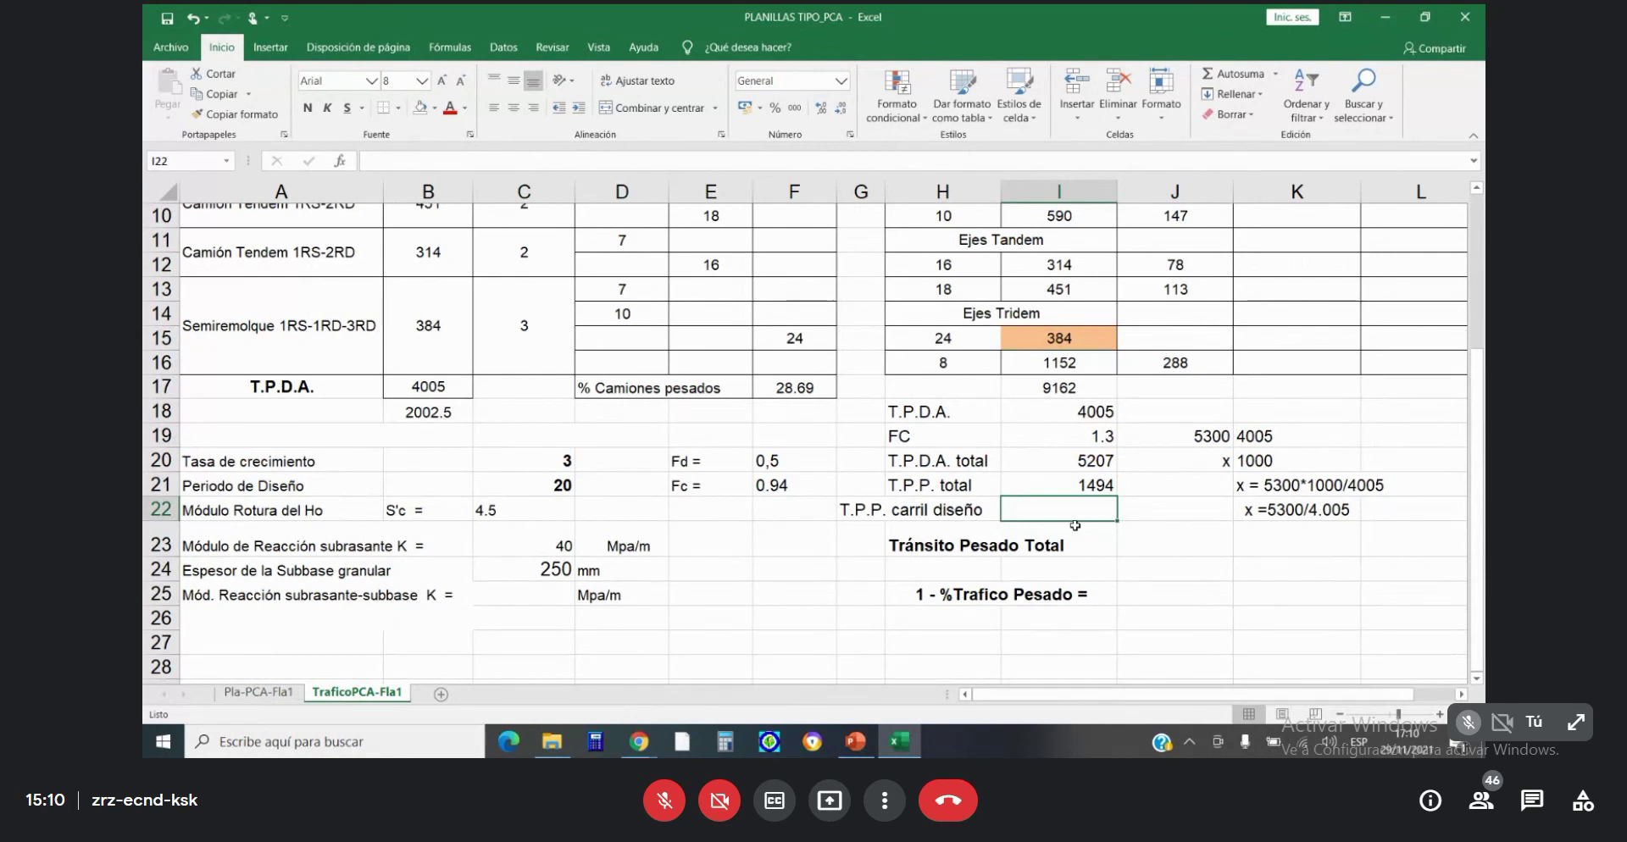
pyautogui.write('702')
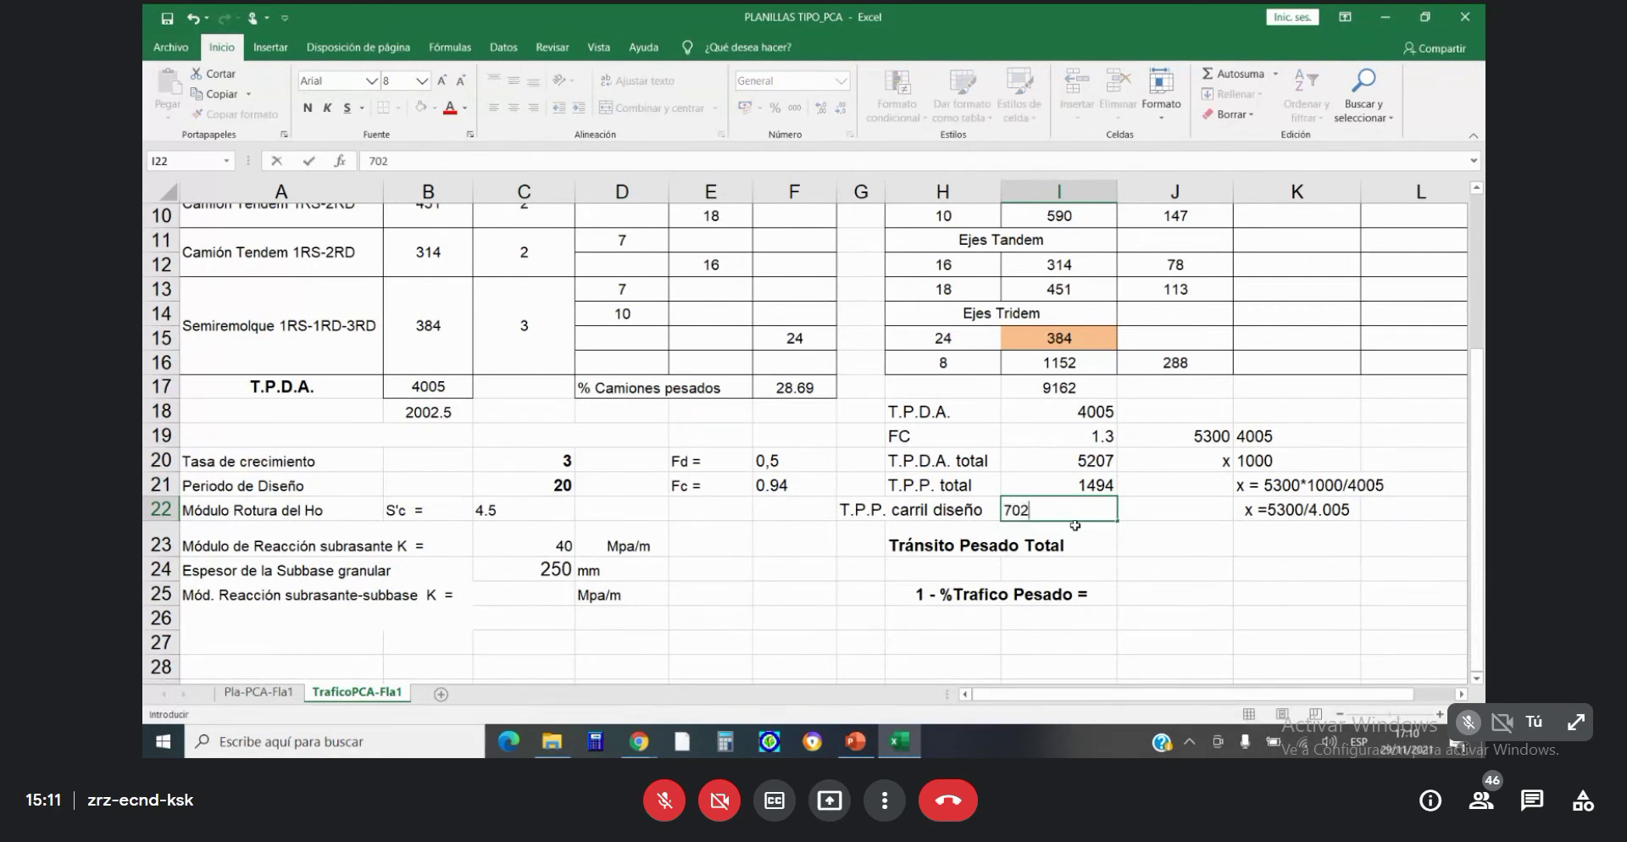
pyautogui.press('Return')
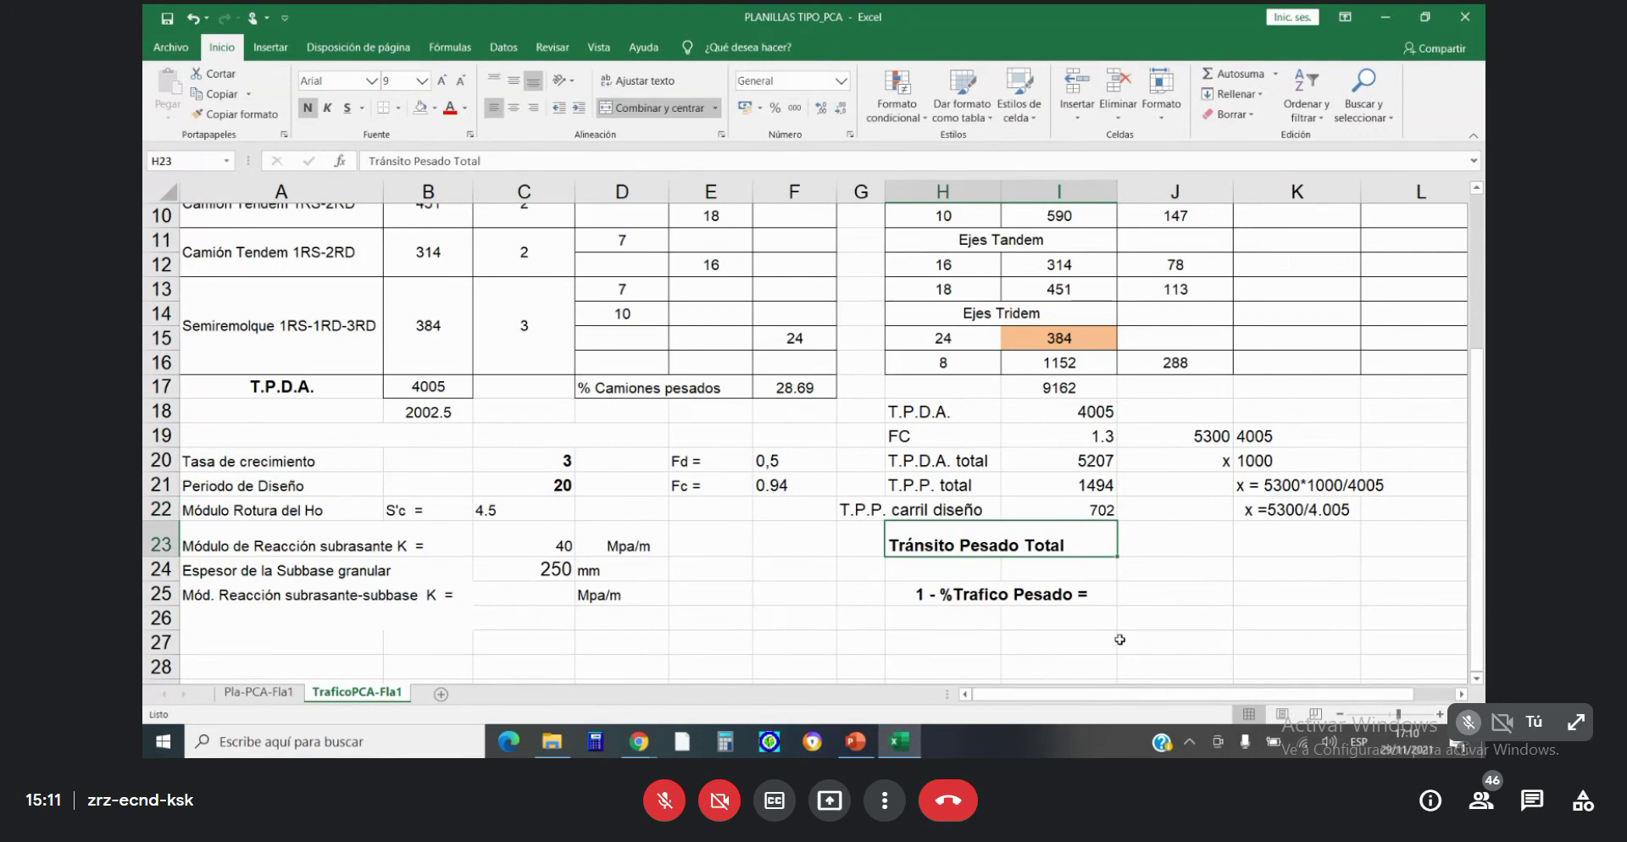
# Look over the traffic sheet and examine the Pla-PCA-Fla1 sheet's header data, single and double axle tables and totals, returning to TraficoPCA-Fla1.
pyautogui.click(1131, 595)
pyautogui.scroll(-3, 1132, 595)
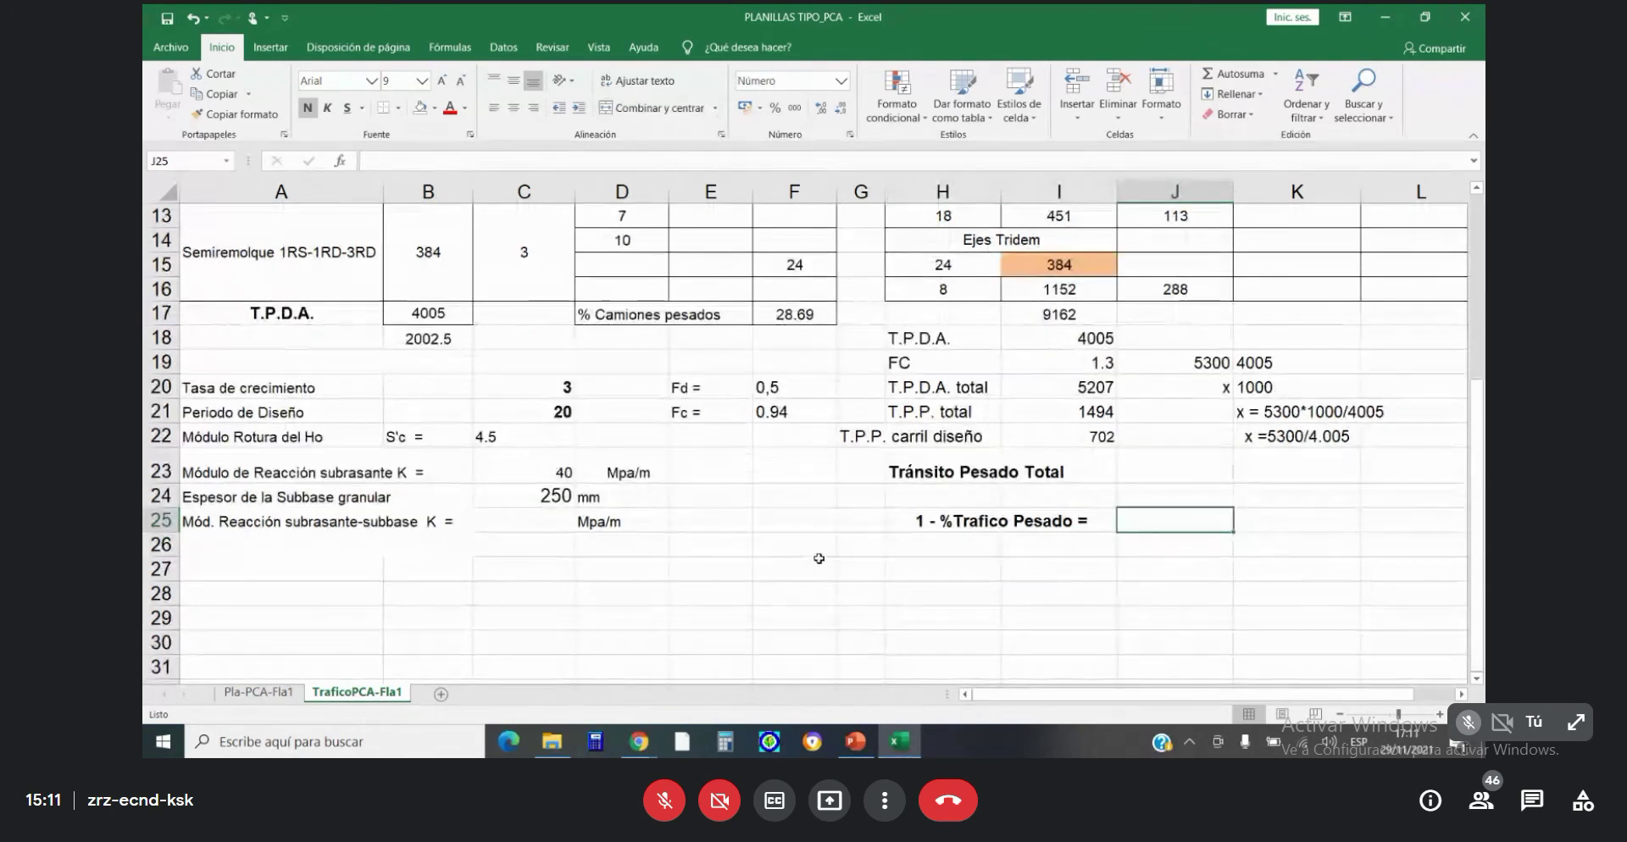
pyautogui.scroll(2, 820, 557)
pyautogui.scroll(3, 820, 557)
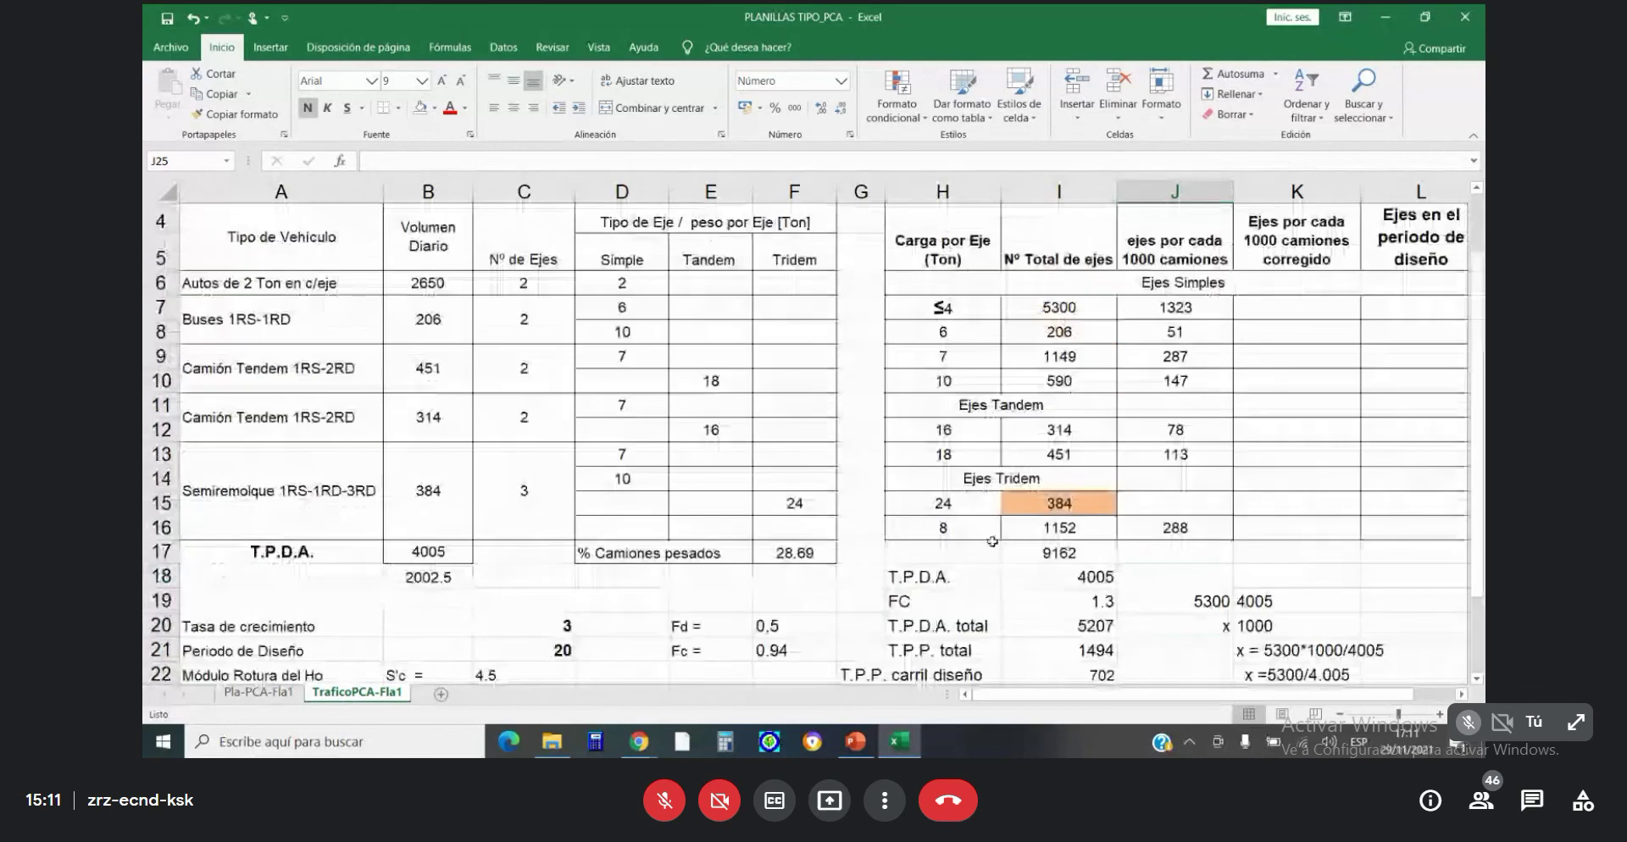
pyautogui.scroll(1, 992, 541)
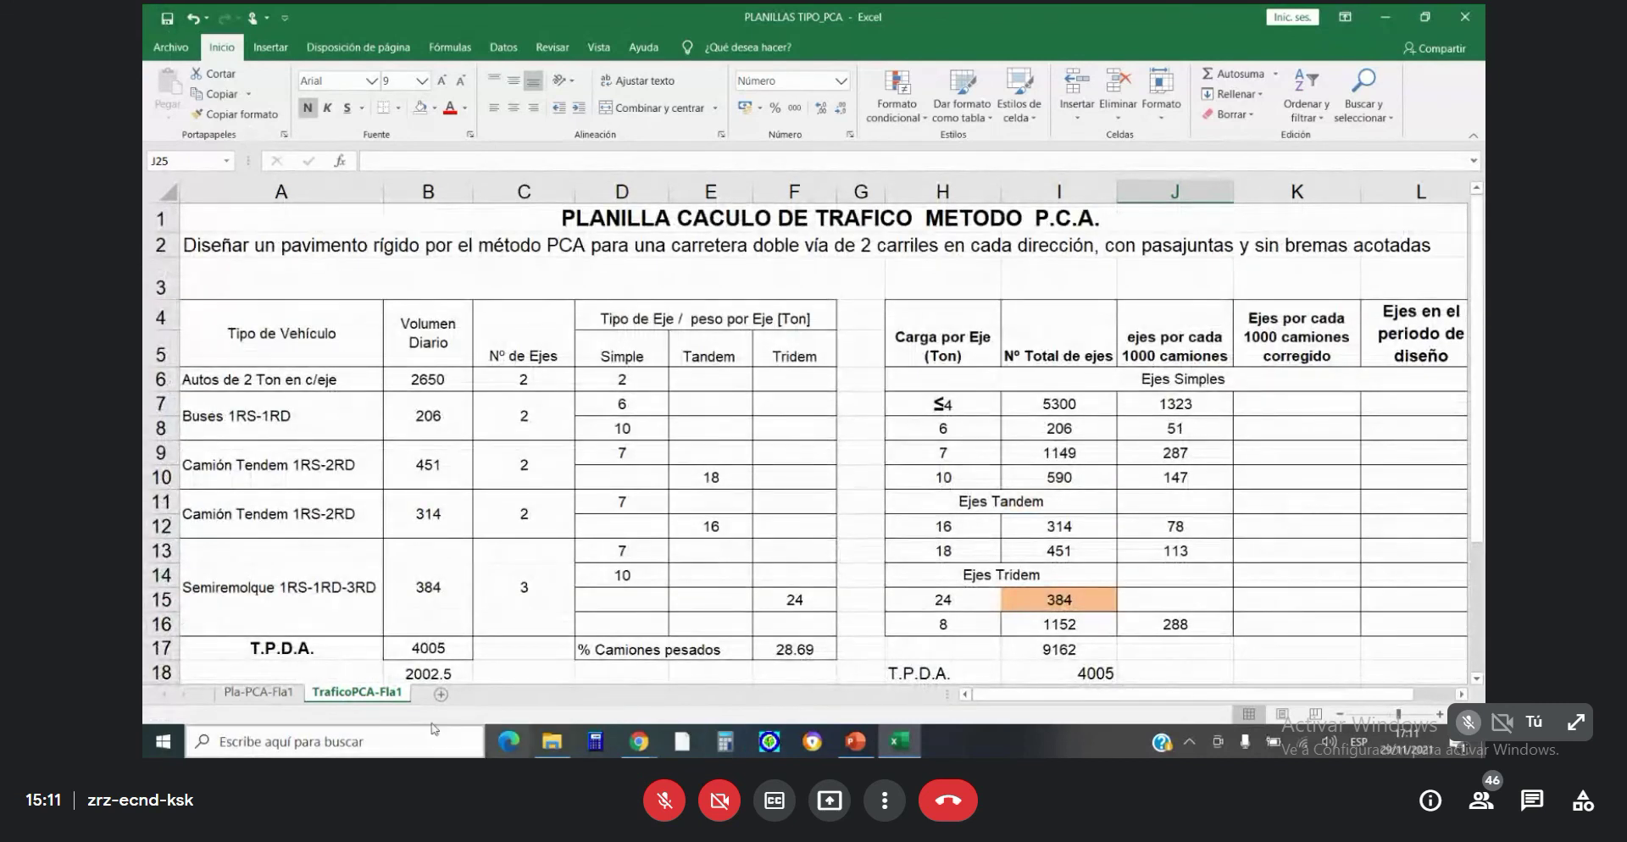
pyautogui.click(266, 693)
pyautogui.scroll(-4, 450, 493)
pyautogui.scroll(4, 552, 504)
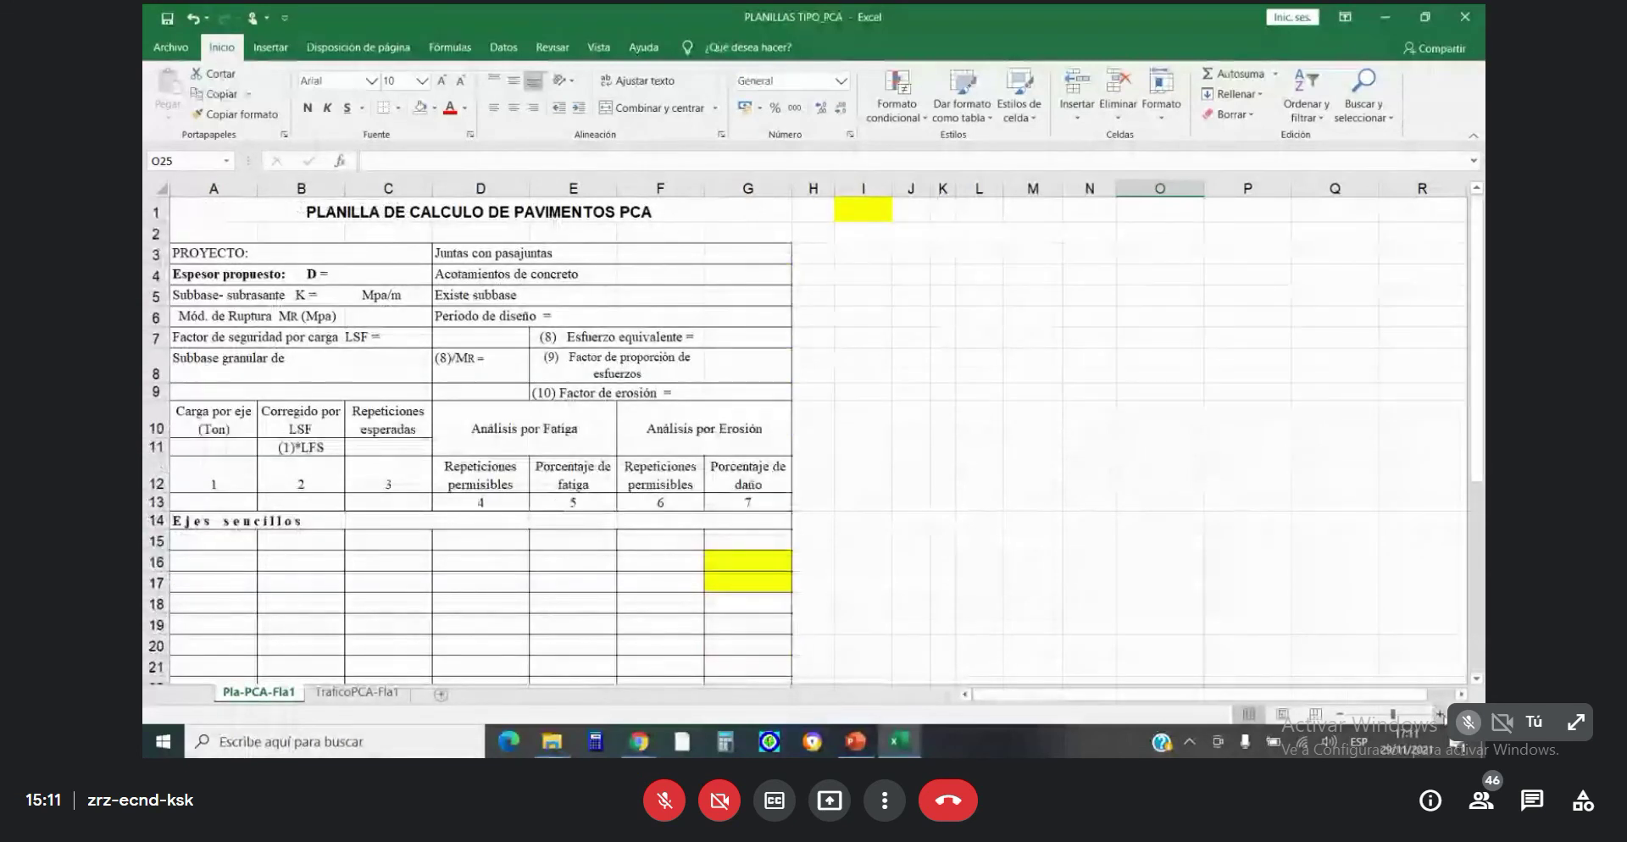
pyautogui.scroll(2, 432, 411)
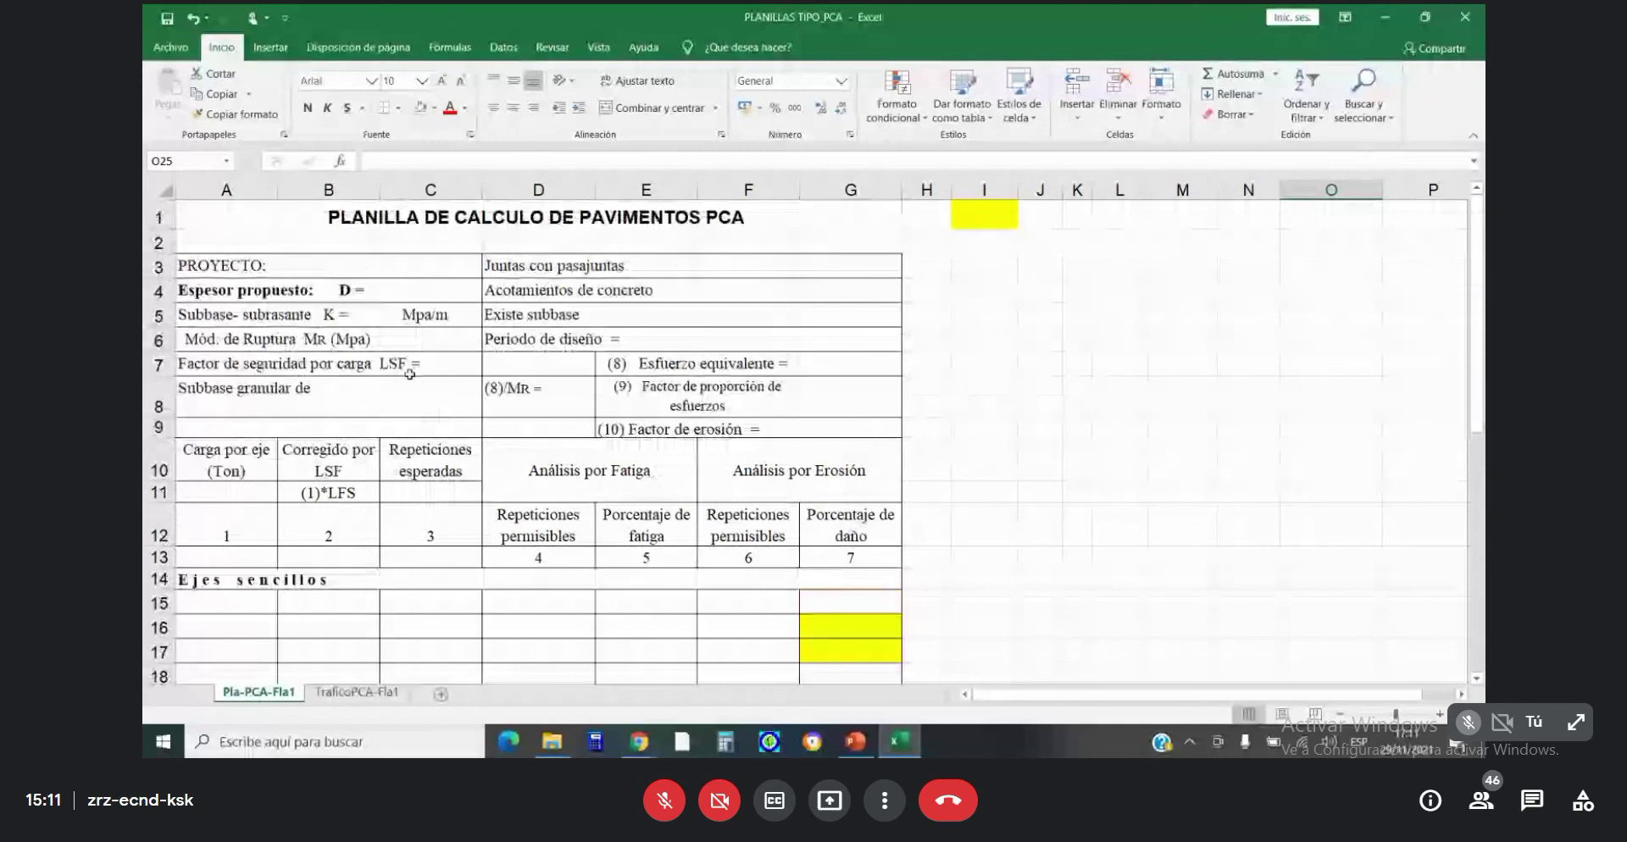
pyautogui.scroll(-8, 398, 377)
pyautogui.scroll(3, 414, 457)
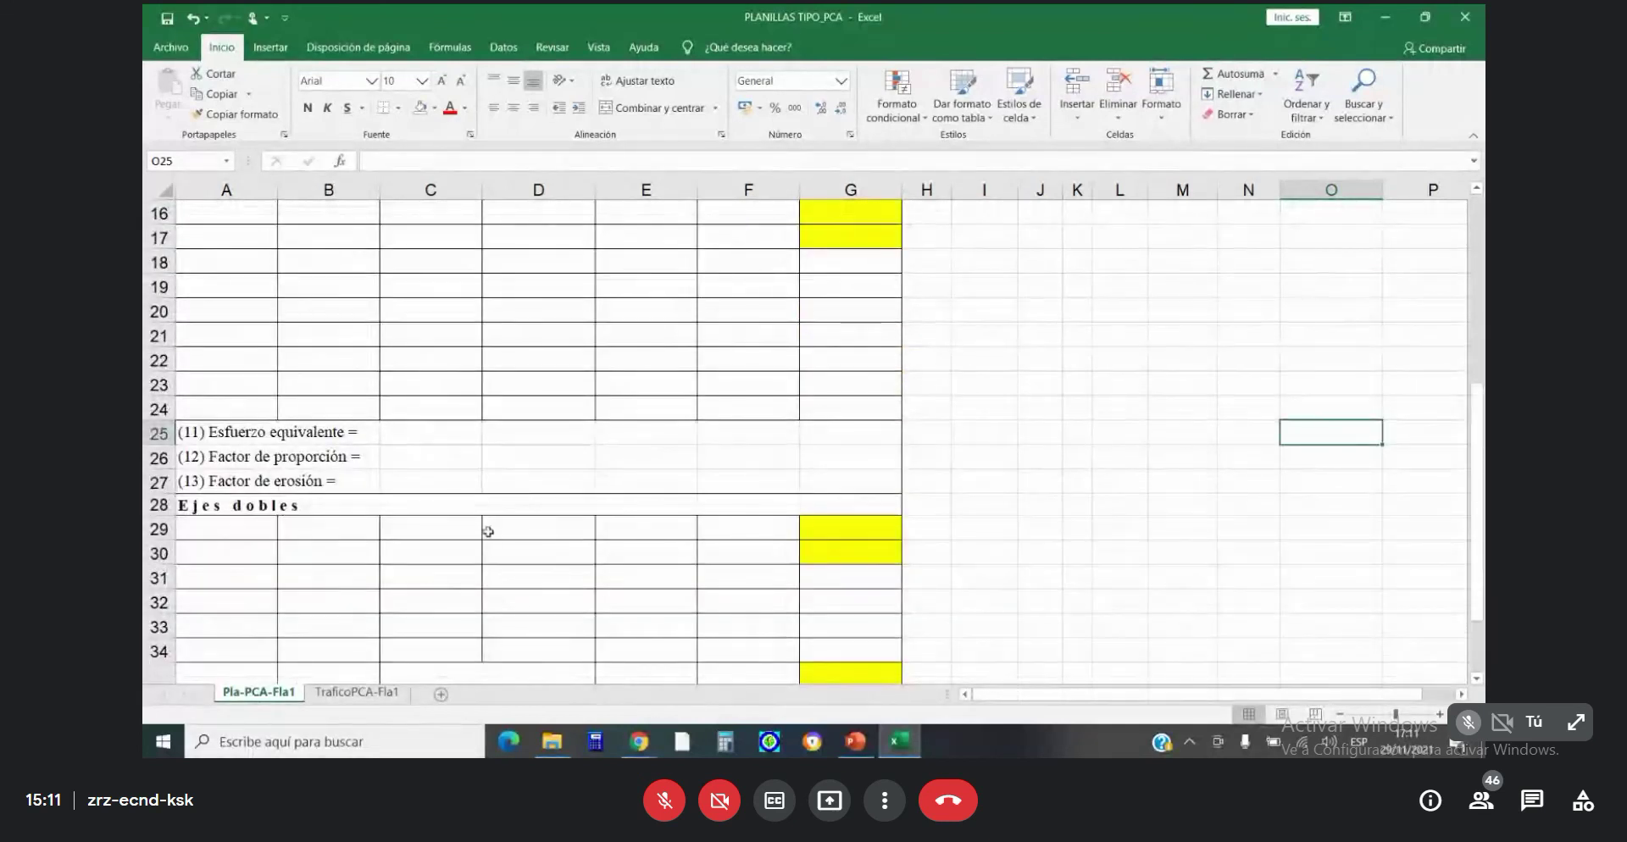
pyautogui.scroll(3, 488, 532)
pyautogui.scroll(2, 489, 527)
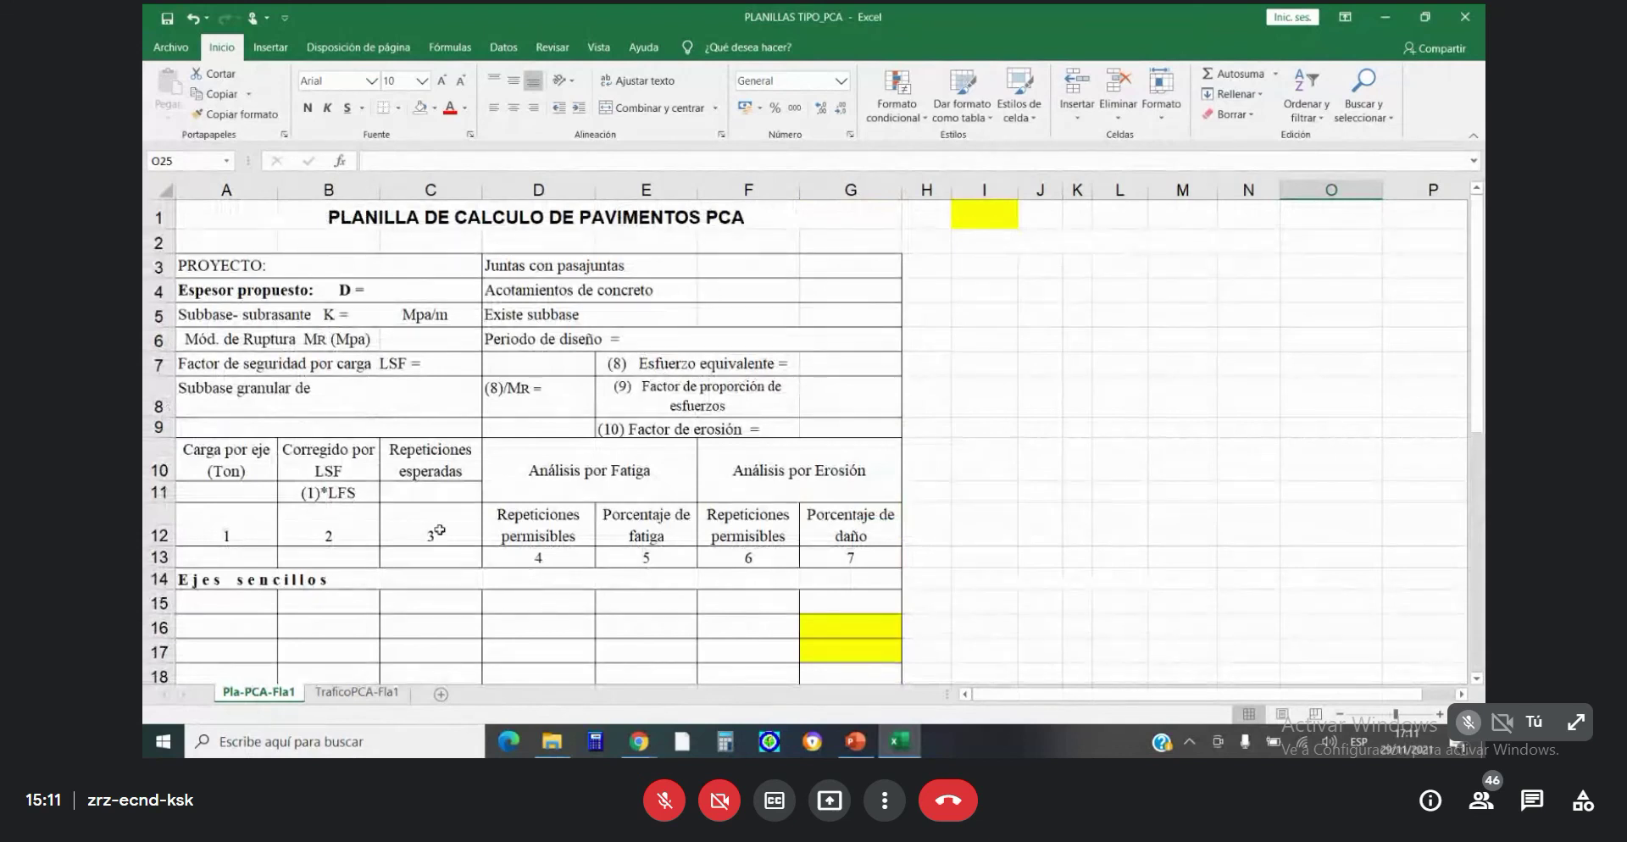
pyautogui.scroll(-4, 546, 486)
pyautogui.scroll(-2, 561, 475)
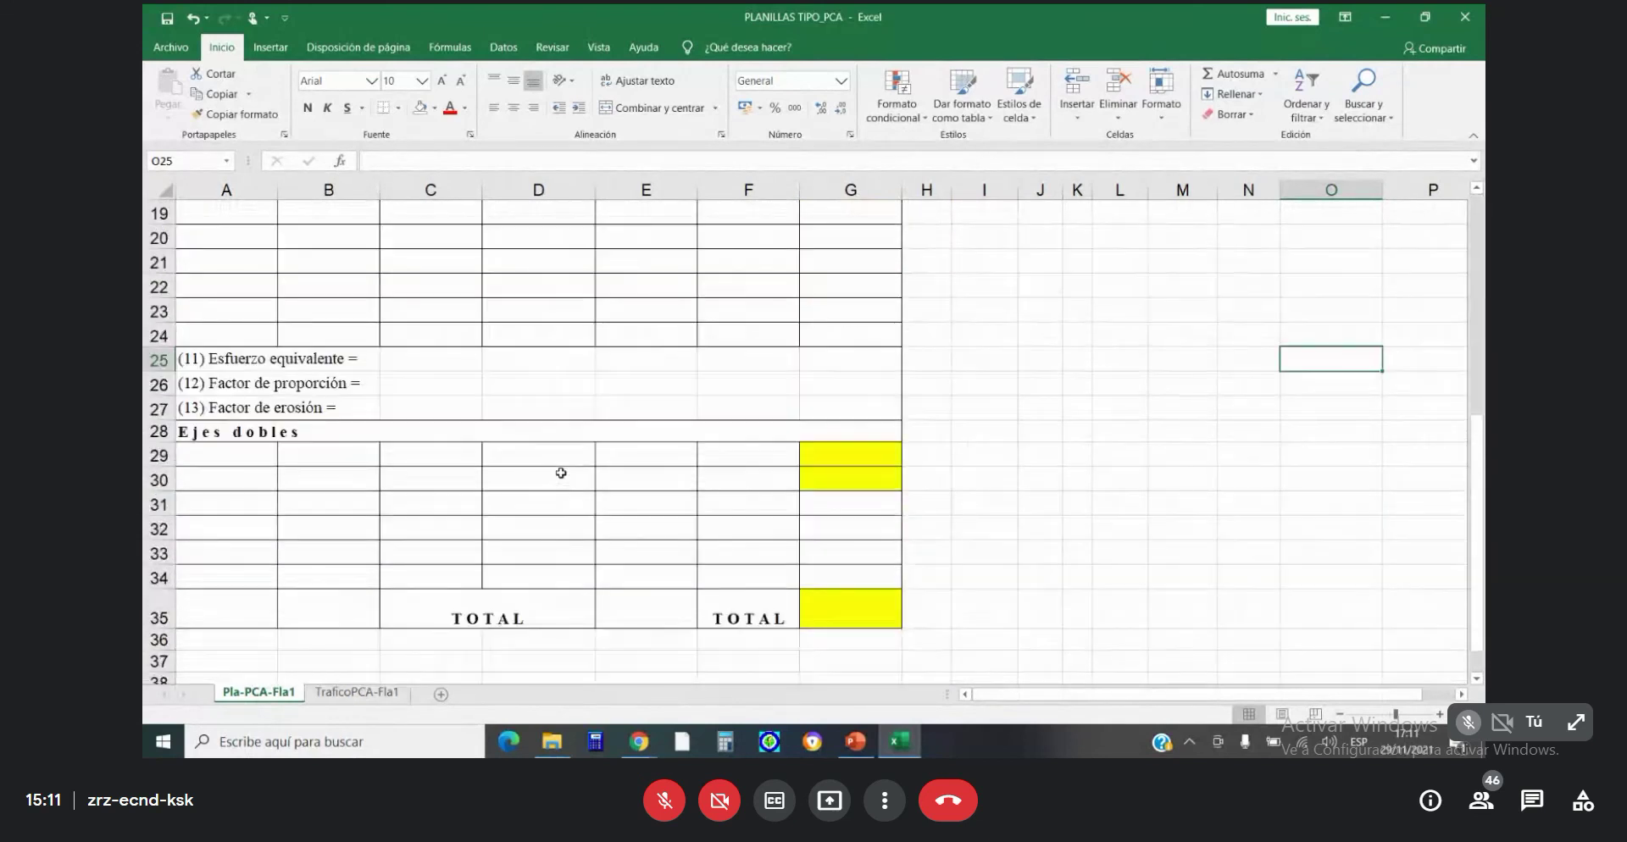
pyautogui.scroll(1, 655, 423)
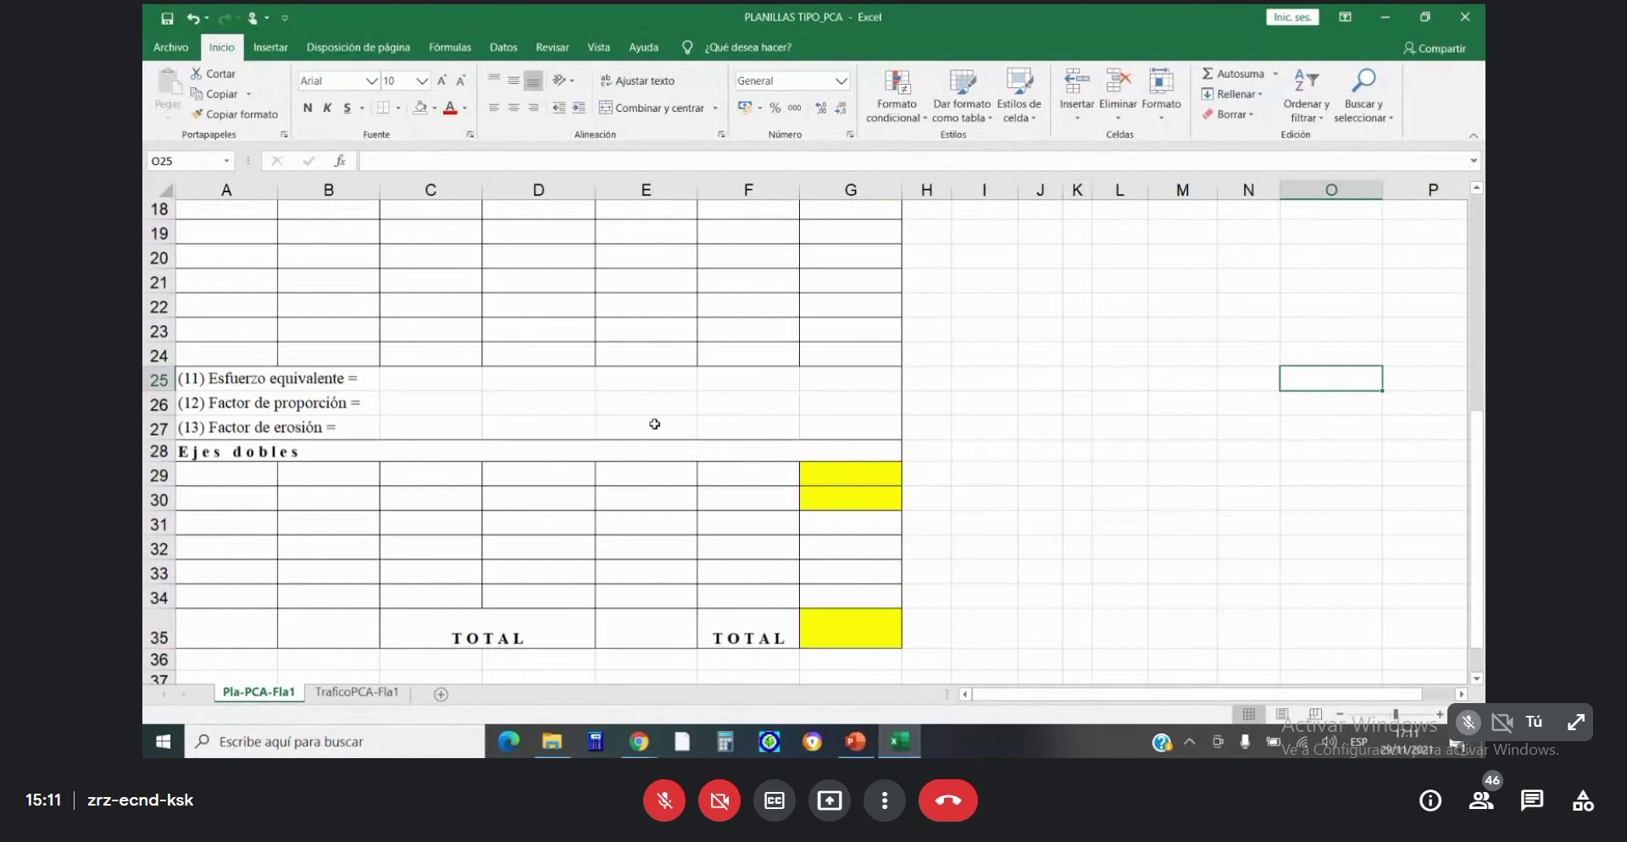
pyautogui.scroll(6, 654, 424)
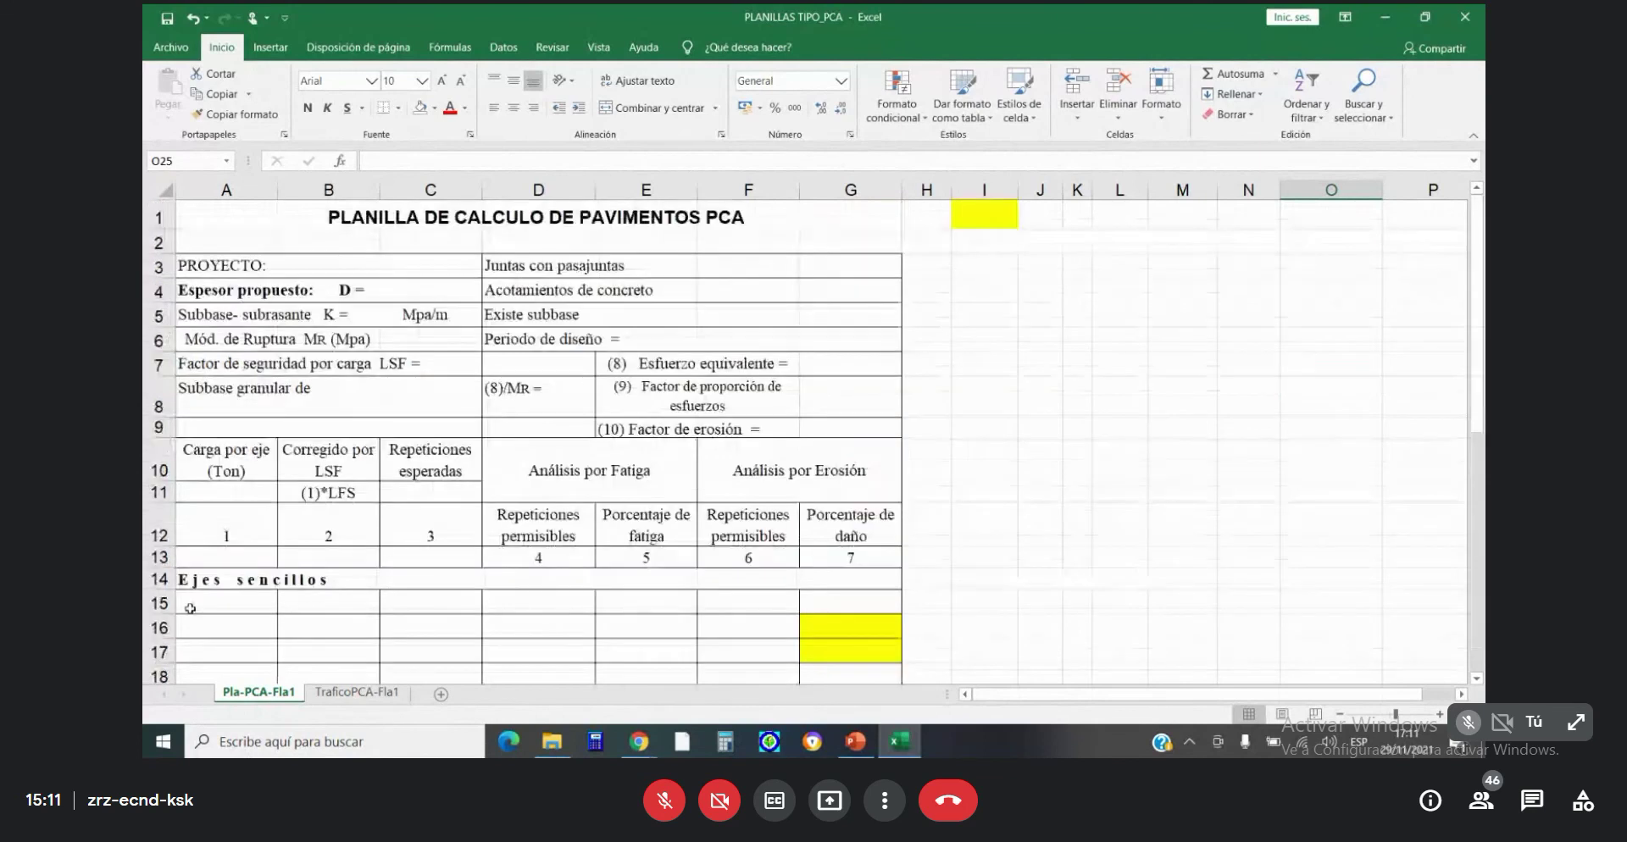
pyautogui.click(359, 693)
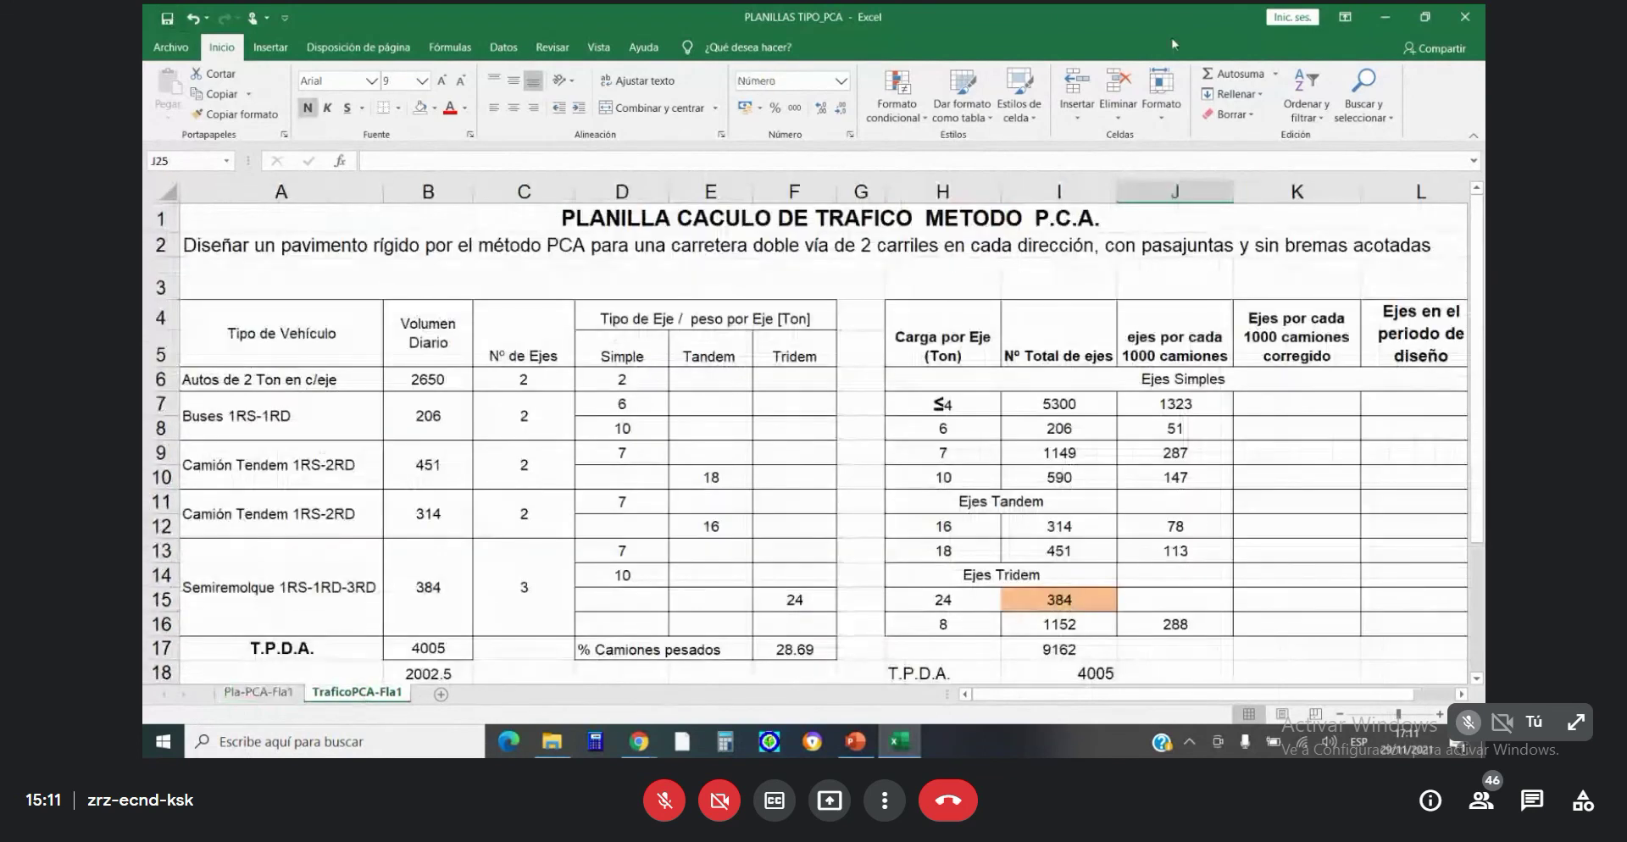
# Switch to the PowerPoint presentation, close it without saving the changes, and go to the Google Meet tab in the browser.
pyautogui.hotkey('alt', 'Tab')
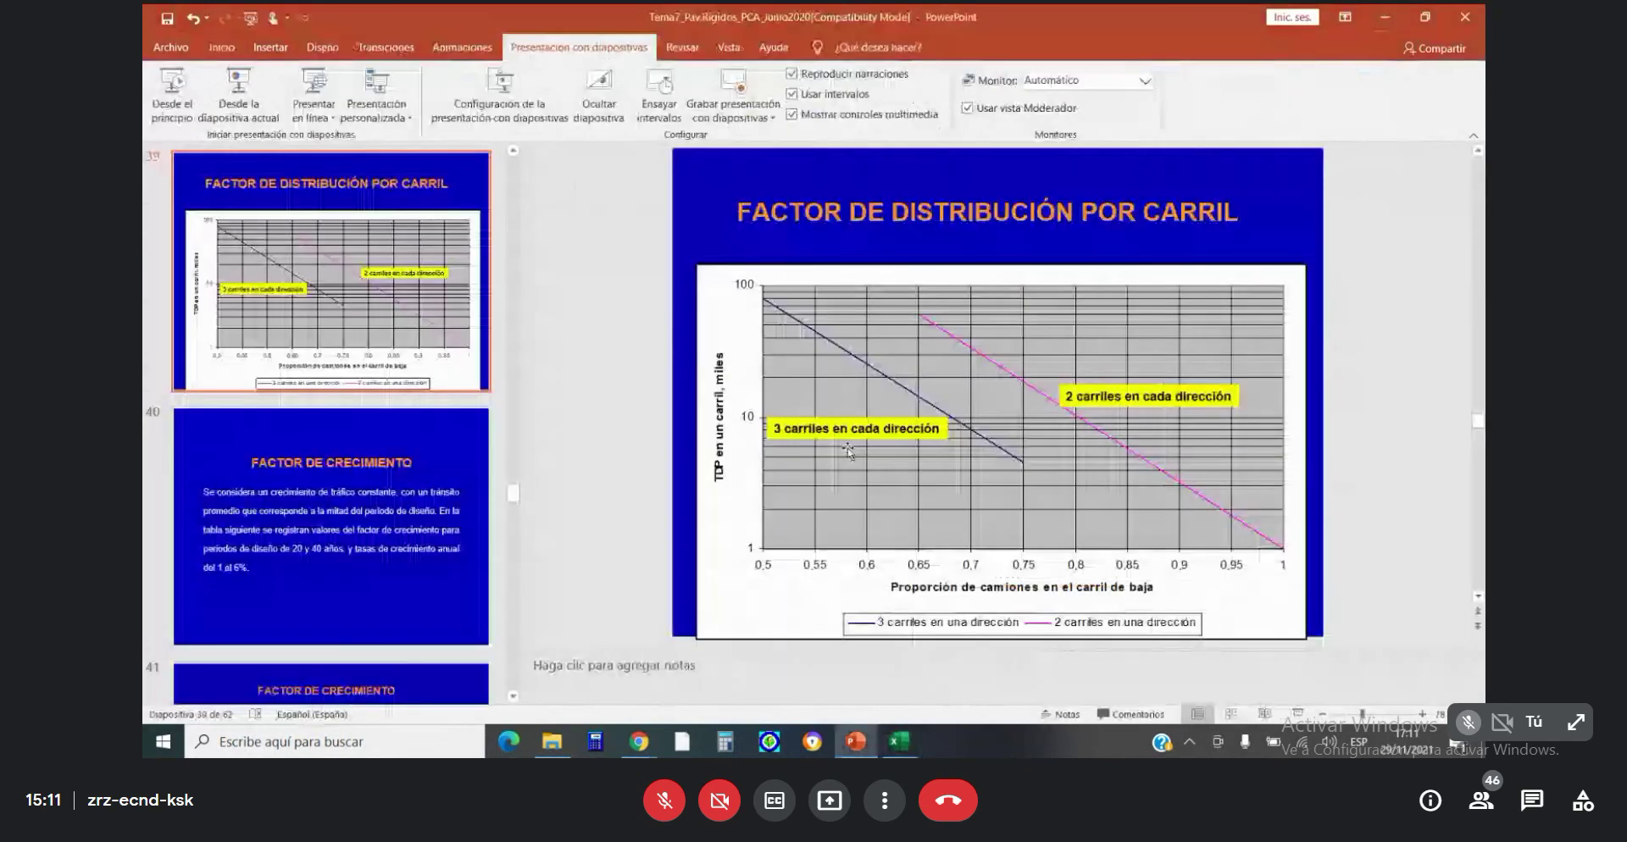
pyautogui.click(1464, 17)
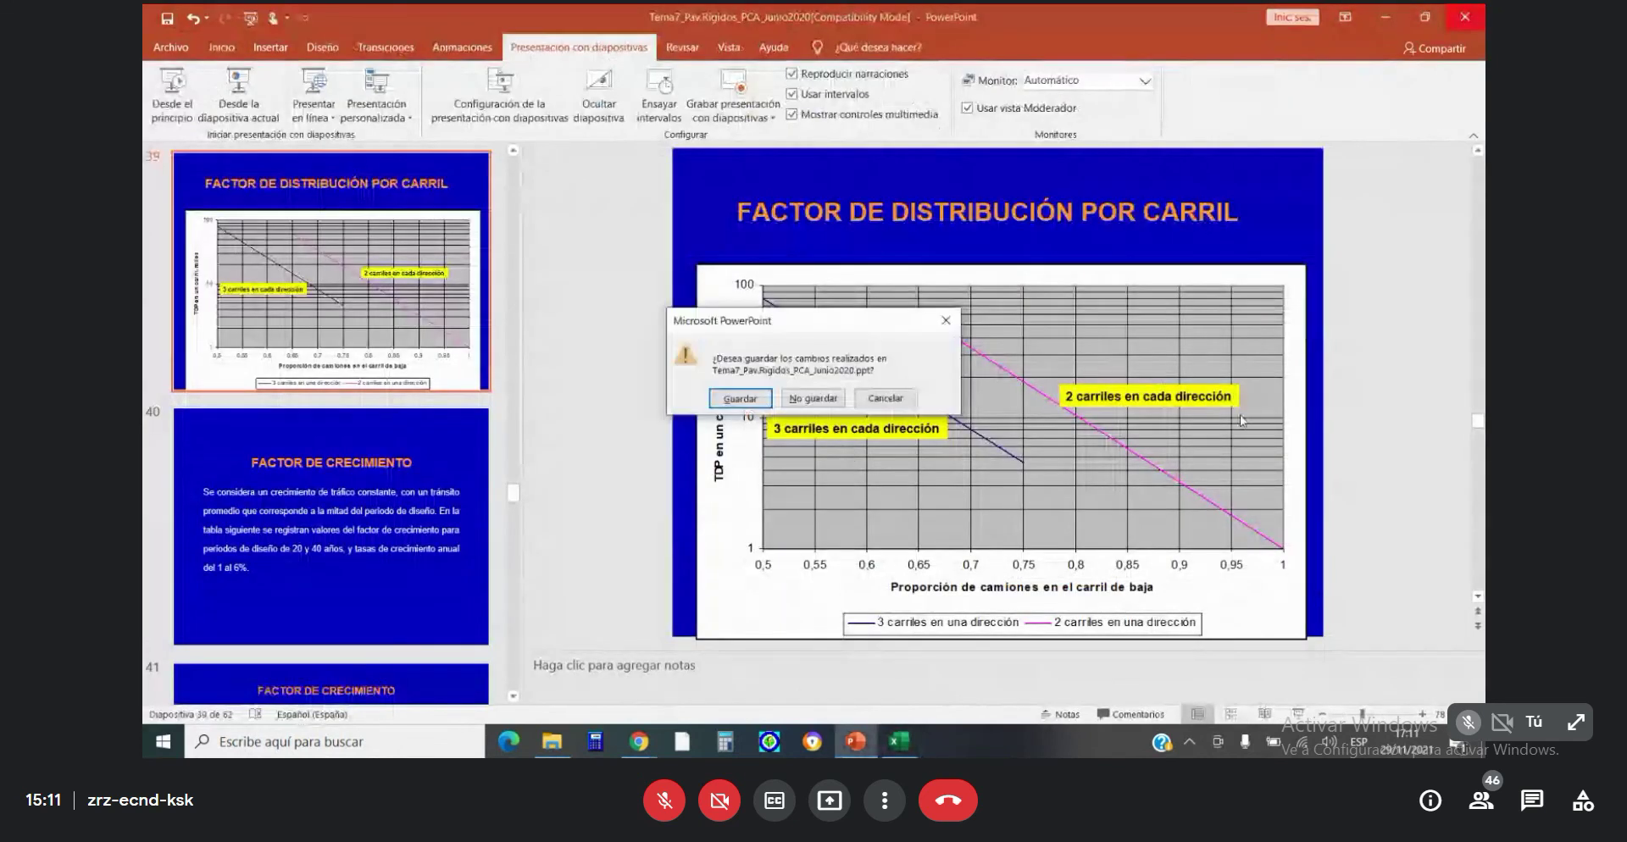
pyautogui.click(814, 398)
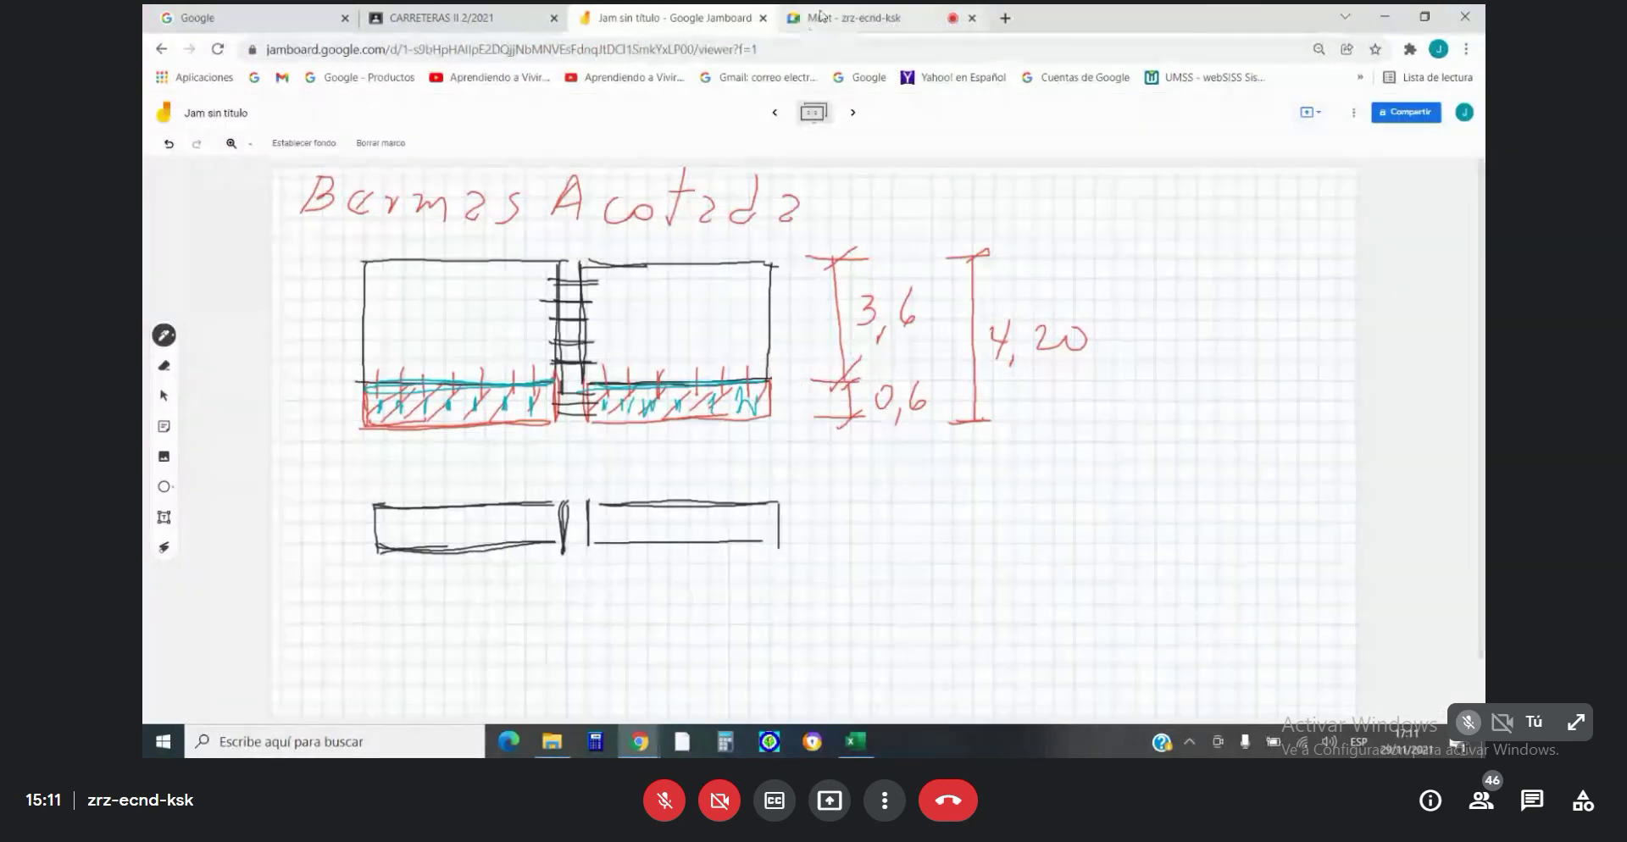
pyautogui.click(820, 16)
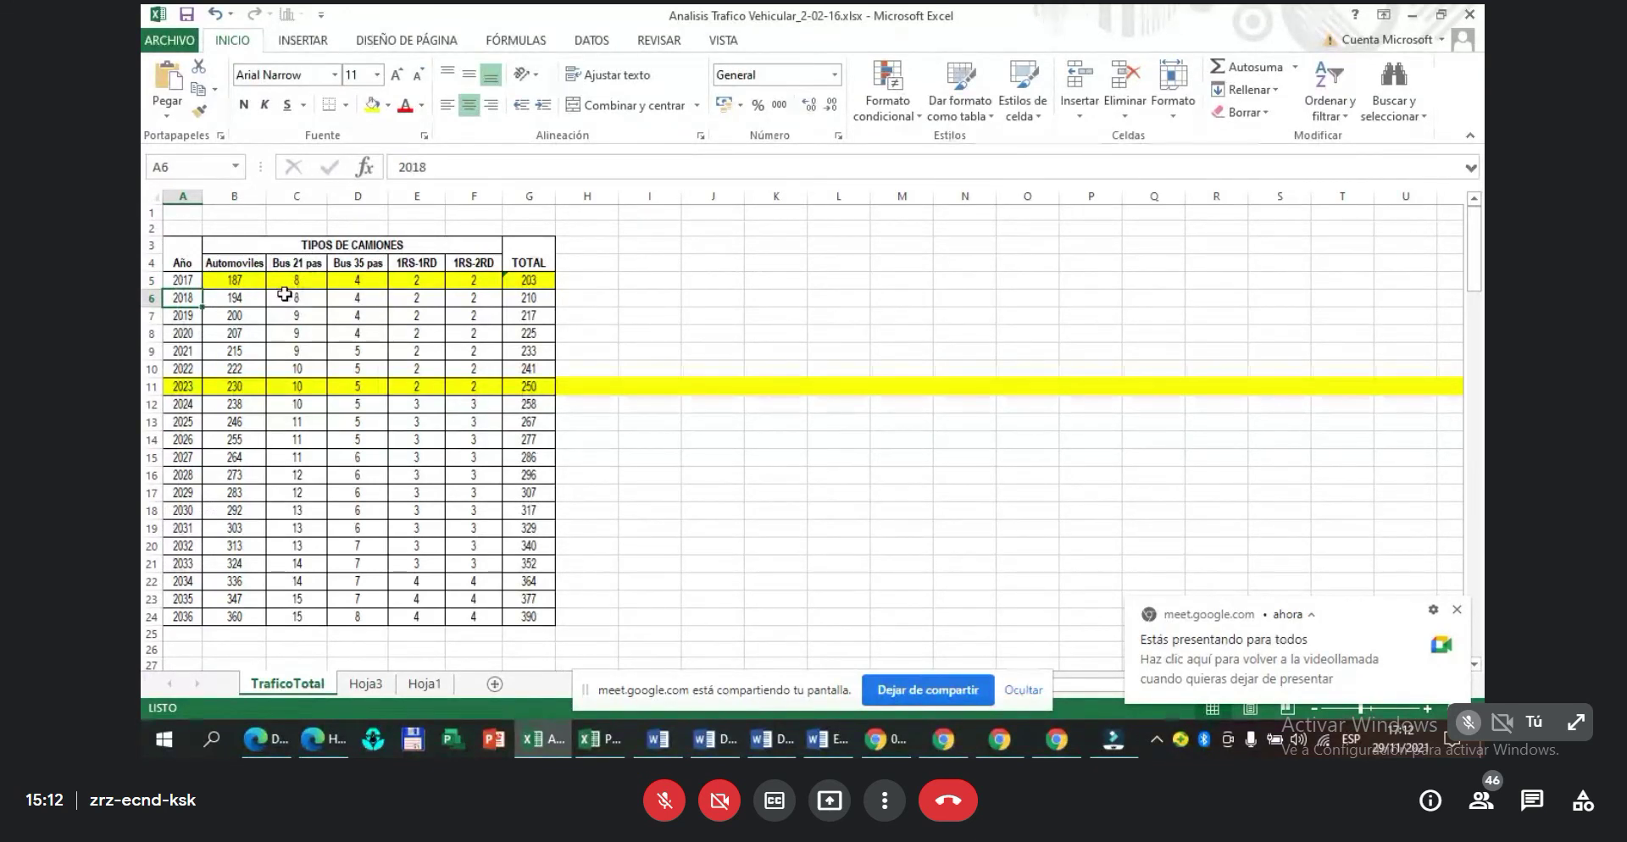
# Compare the yearly vehicle counts on the TraficoTotal sheet with the daily volumes and axle weights per vehicle type on Hoja3.
pyautogui.click(339, 280)
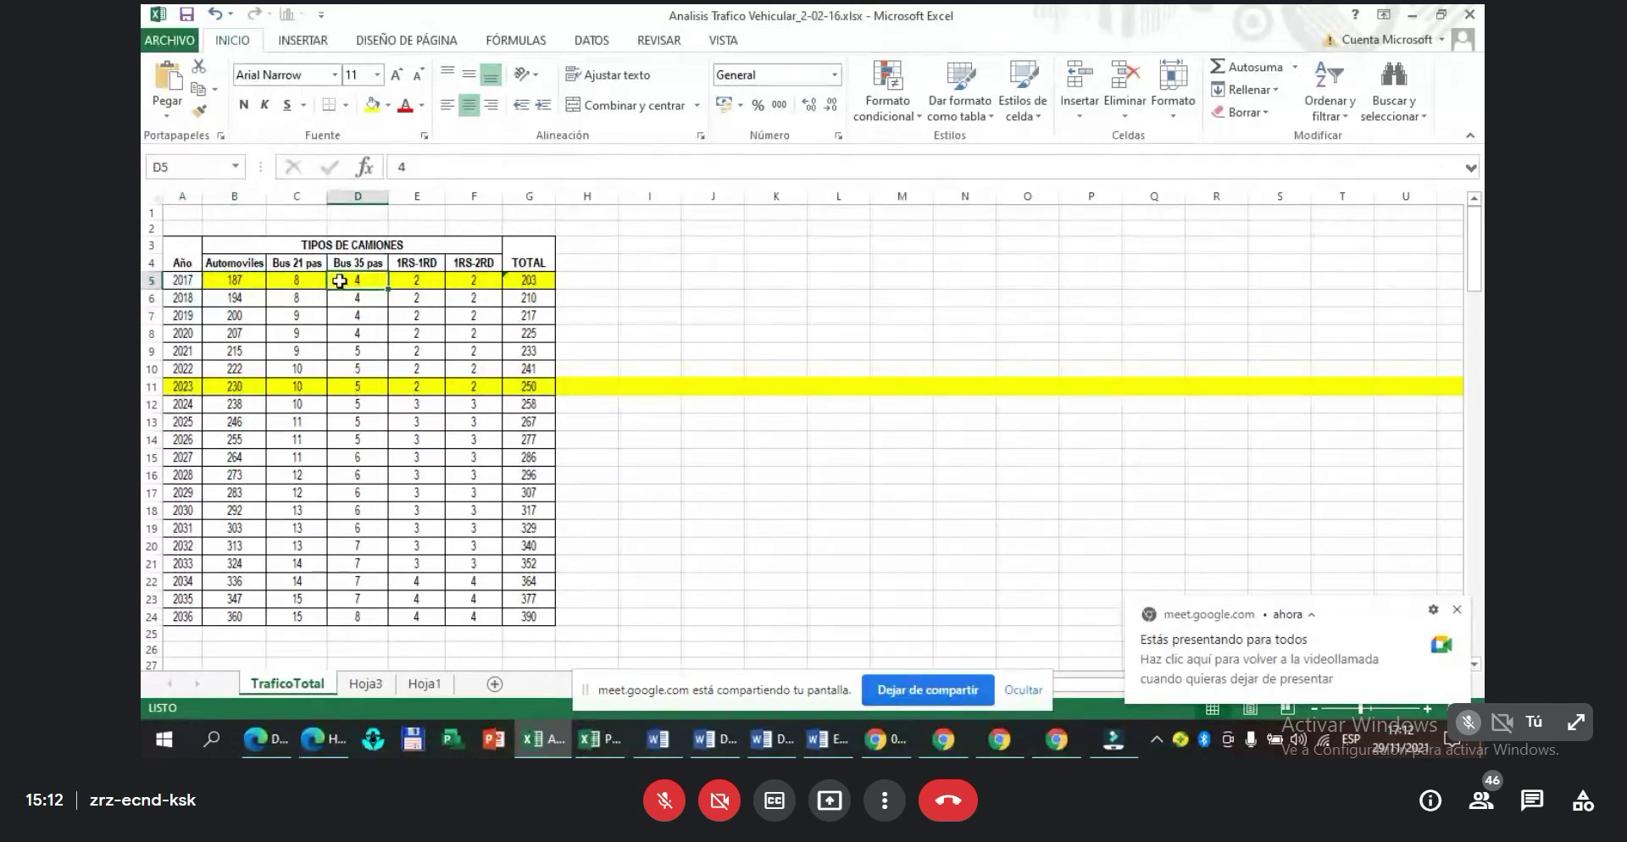
pyautogui.click(375, 680)
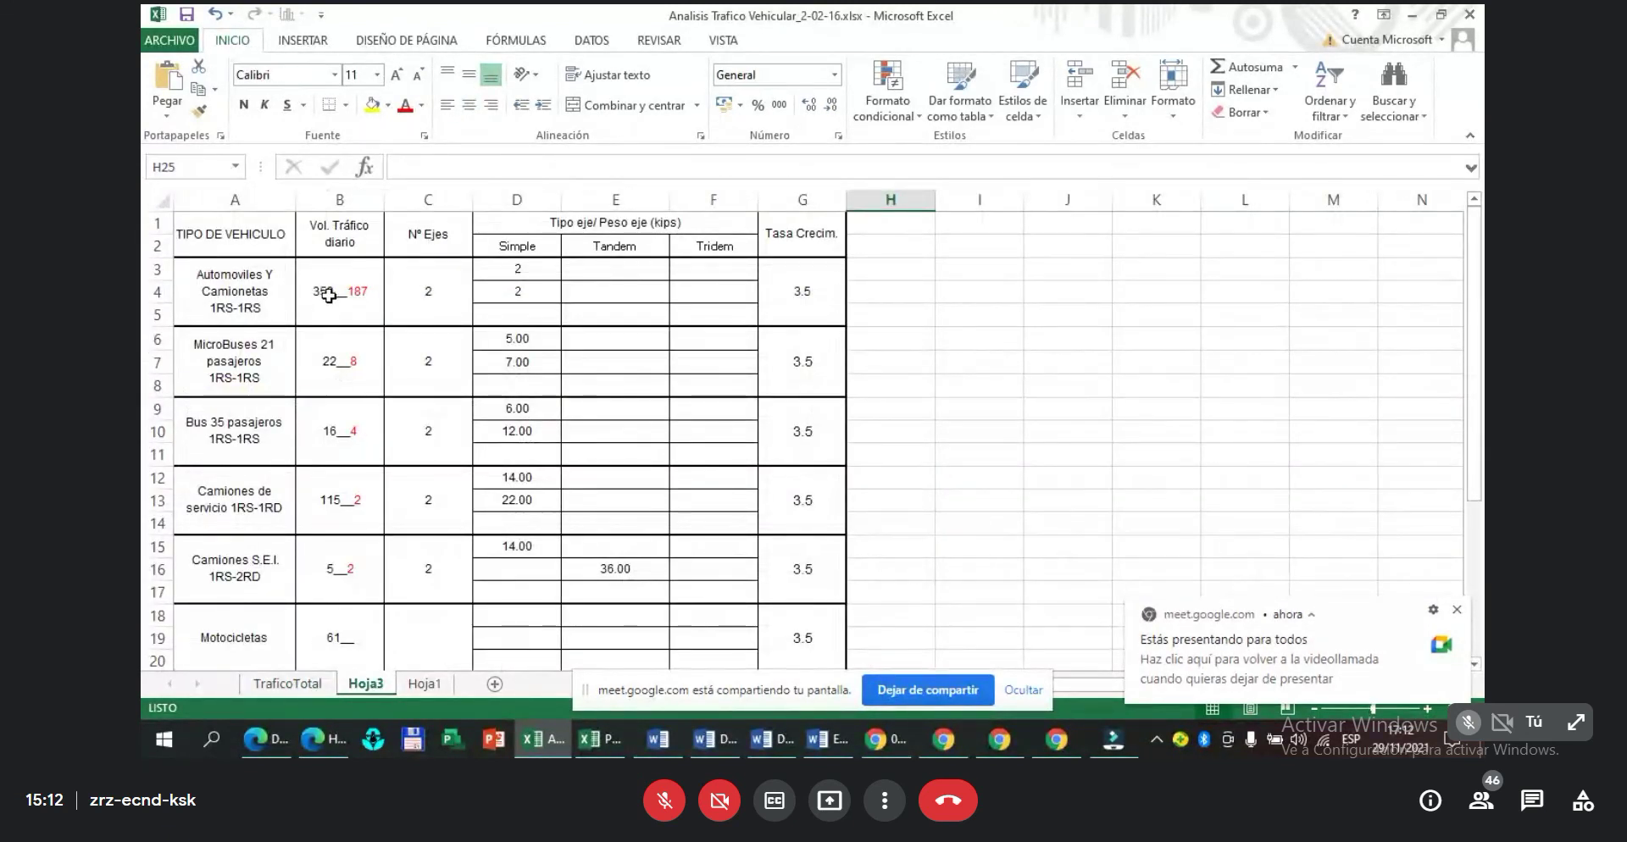
pyautogui.click(307, 687)
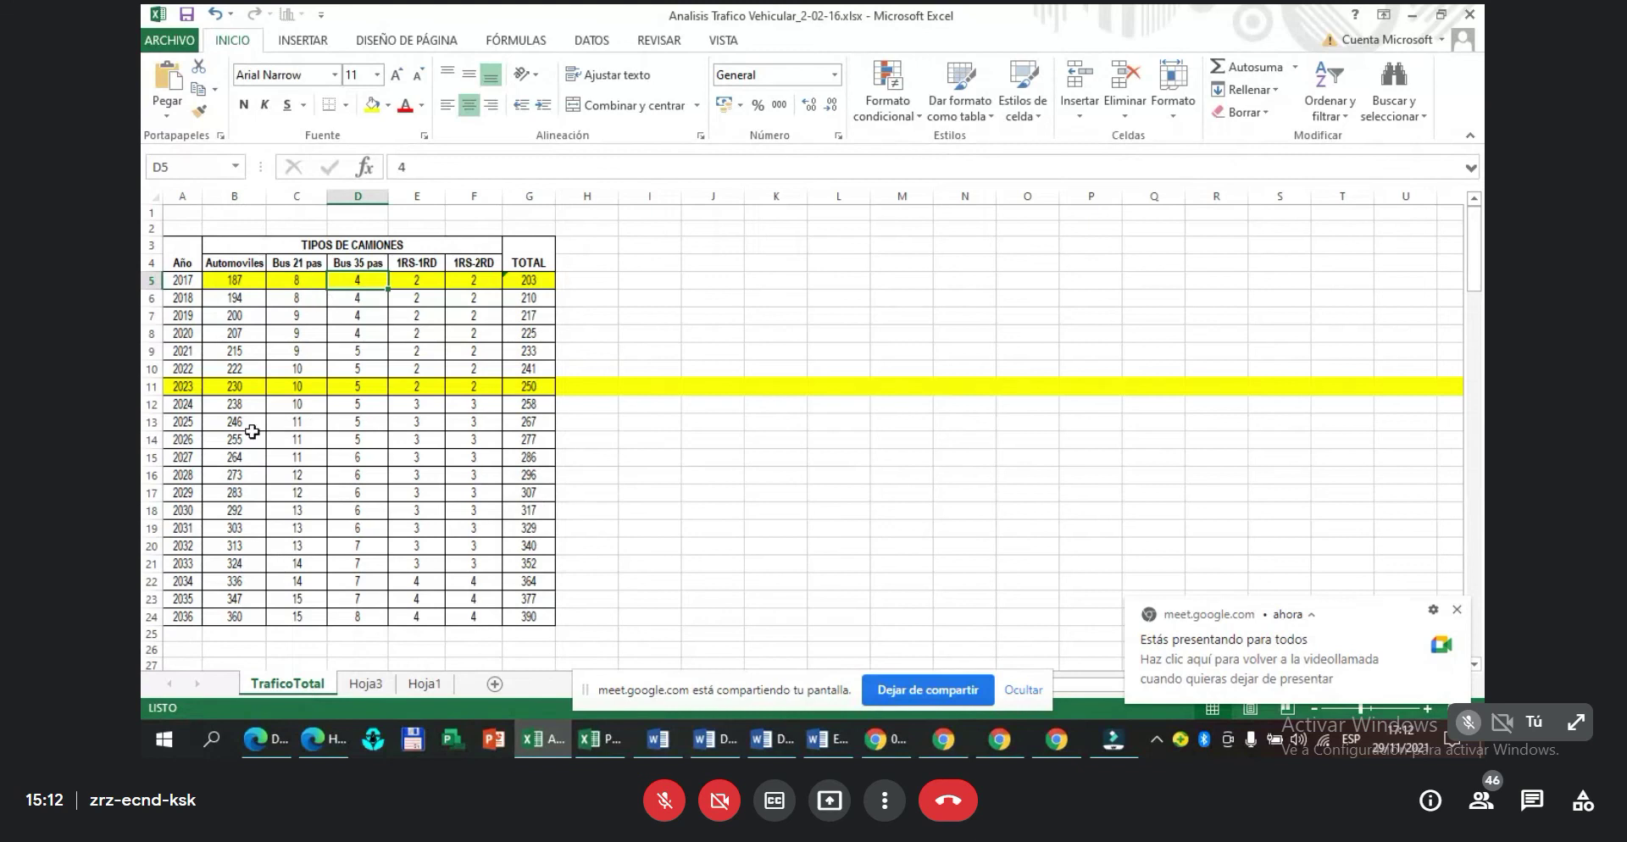
pyautogui.click(367, 684)
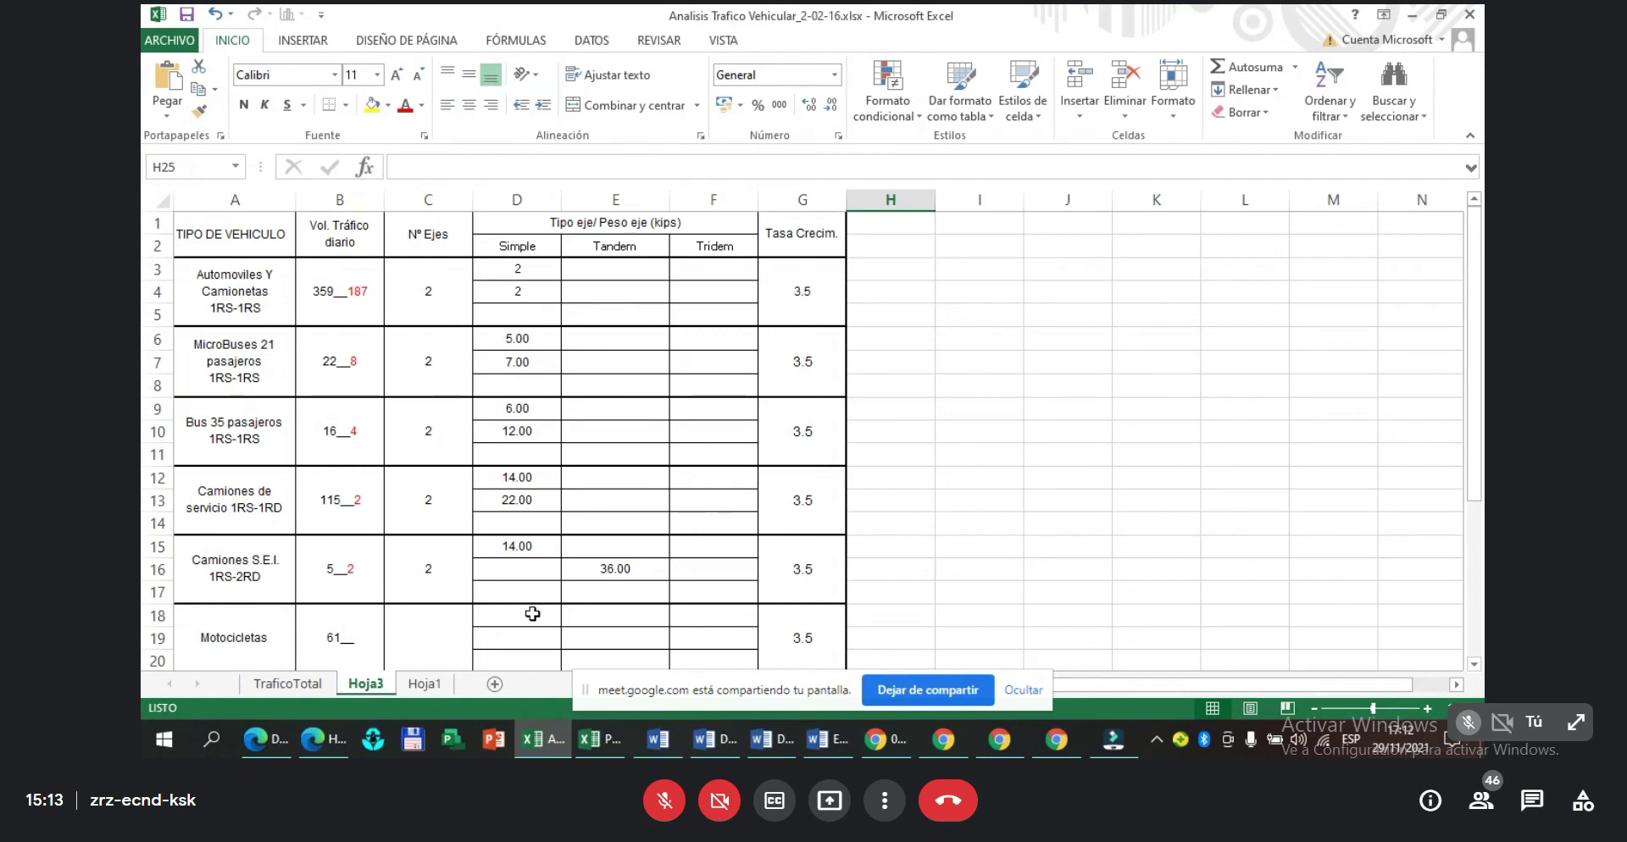
# Review the yearly vehicle counts on the TraficoTotal sheet, starting from the 2017 Automoviles value in B5, and return to Hoja3.
pyautogui.hotkey('alt', 'Tab')
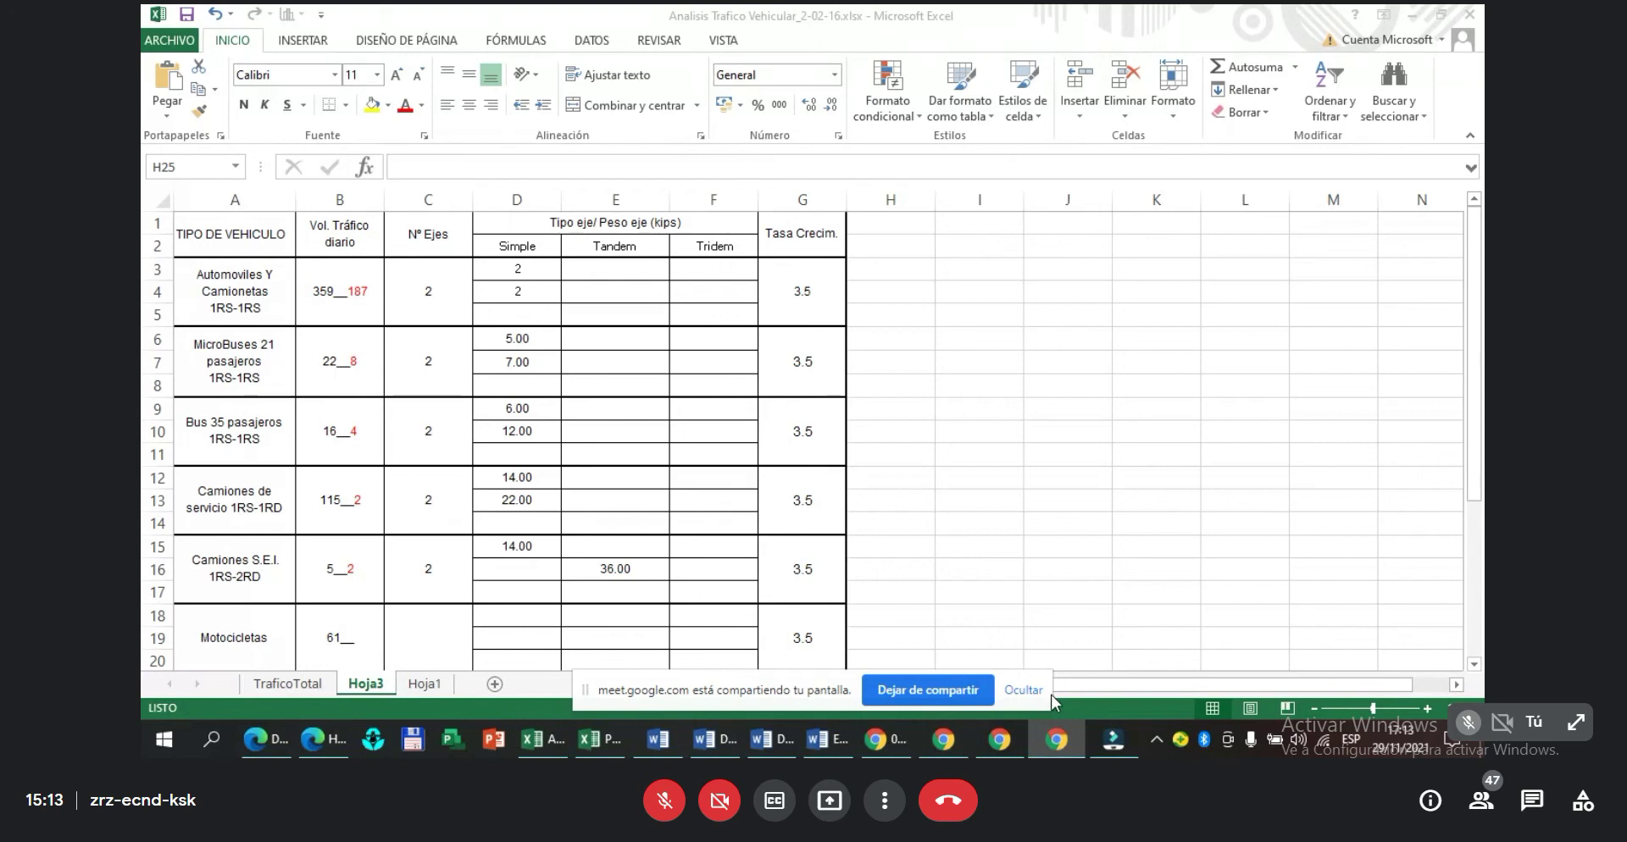
pyautogui.click(310, 685)
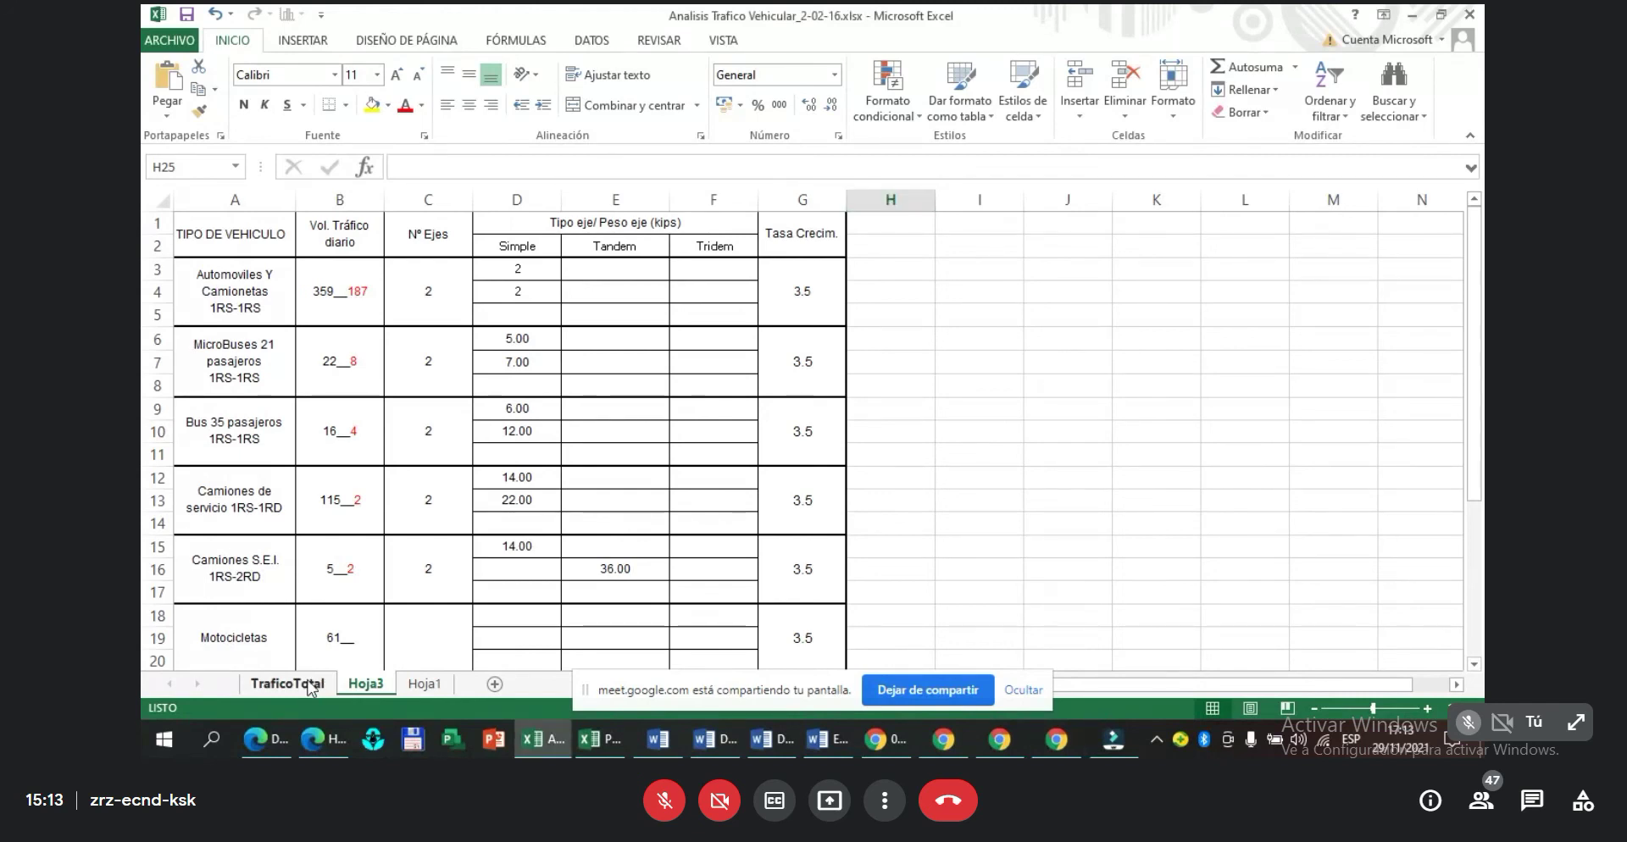
pyautogui.click(310, 685)
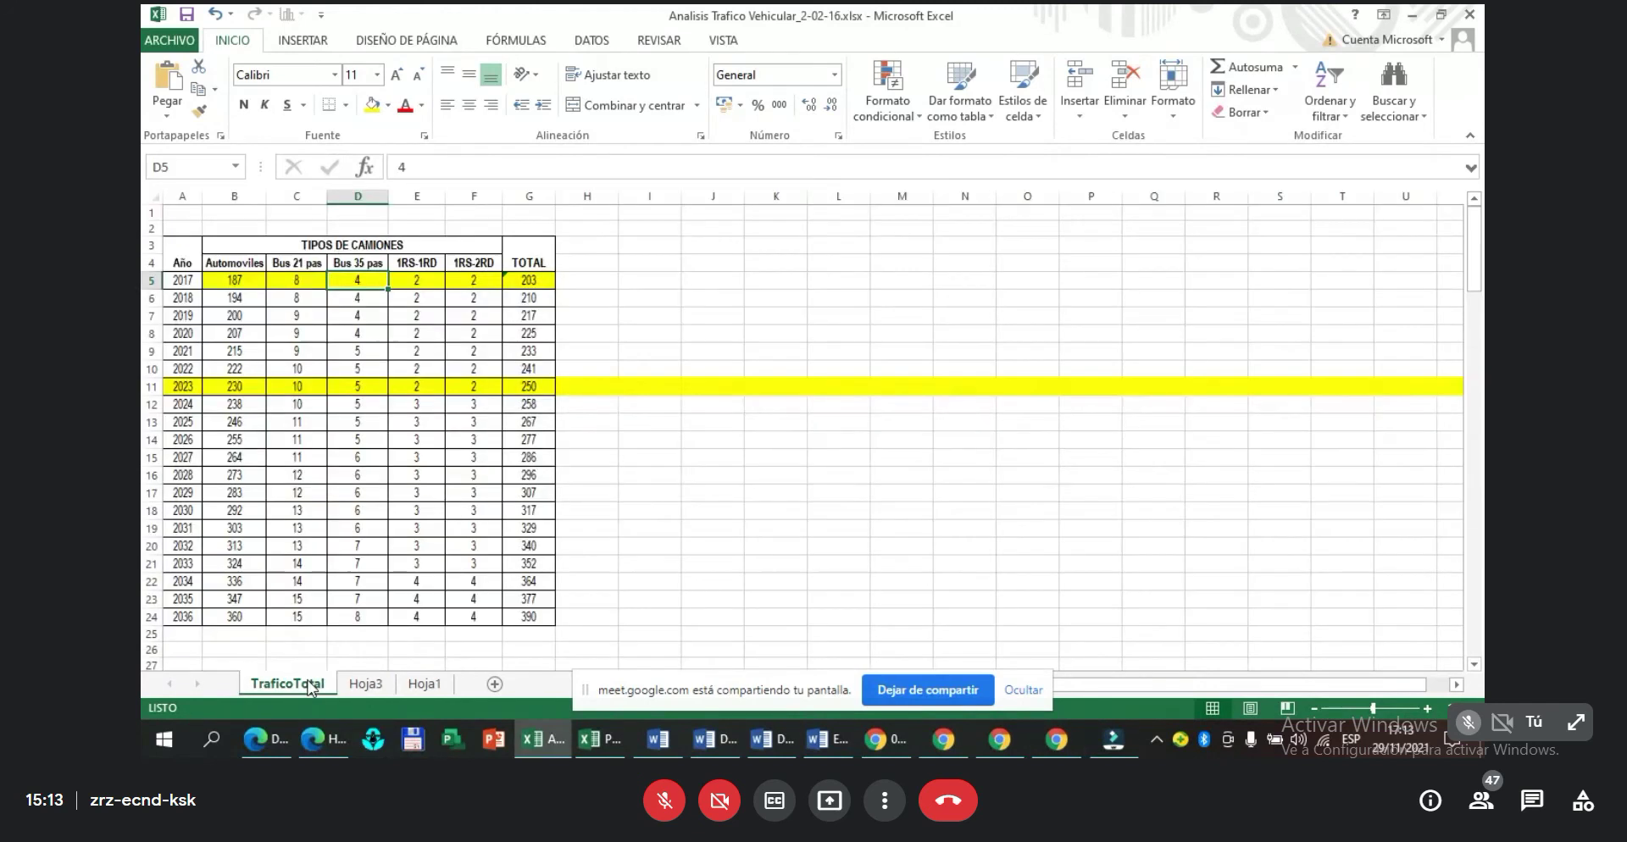
pyautogui.click(244, 276)
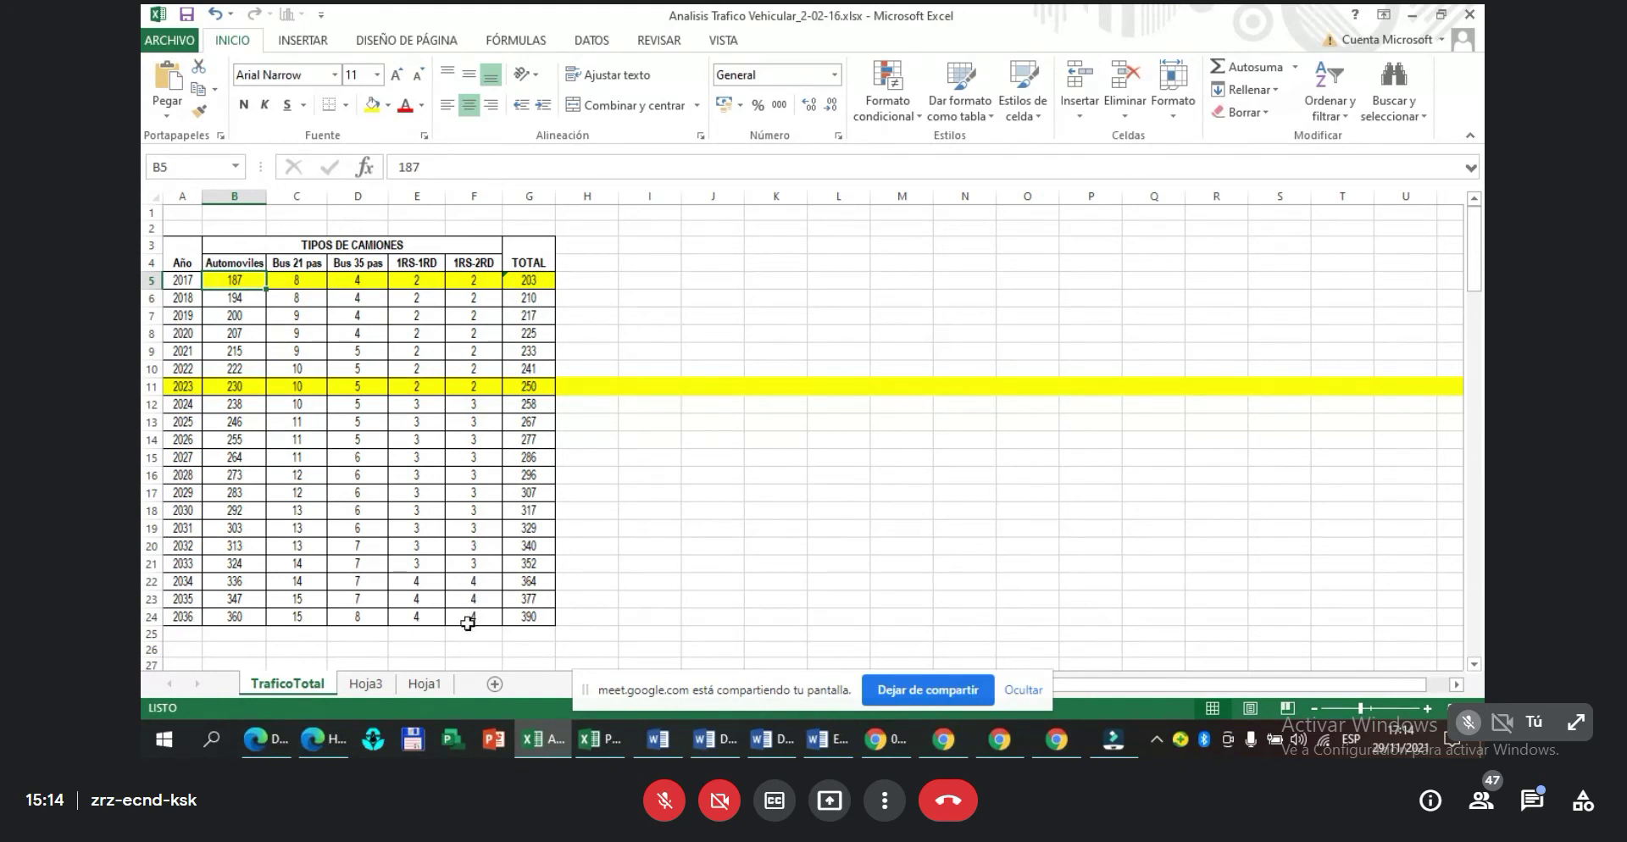
pyautogui.click(363, 685)
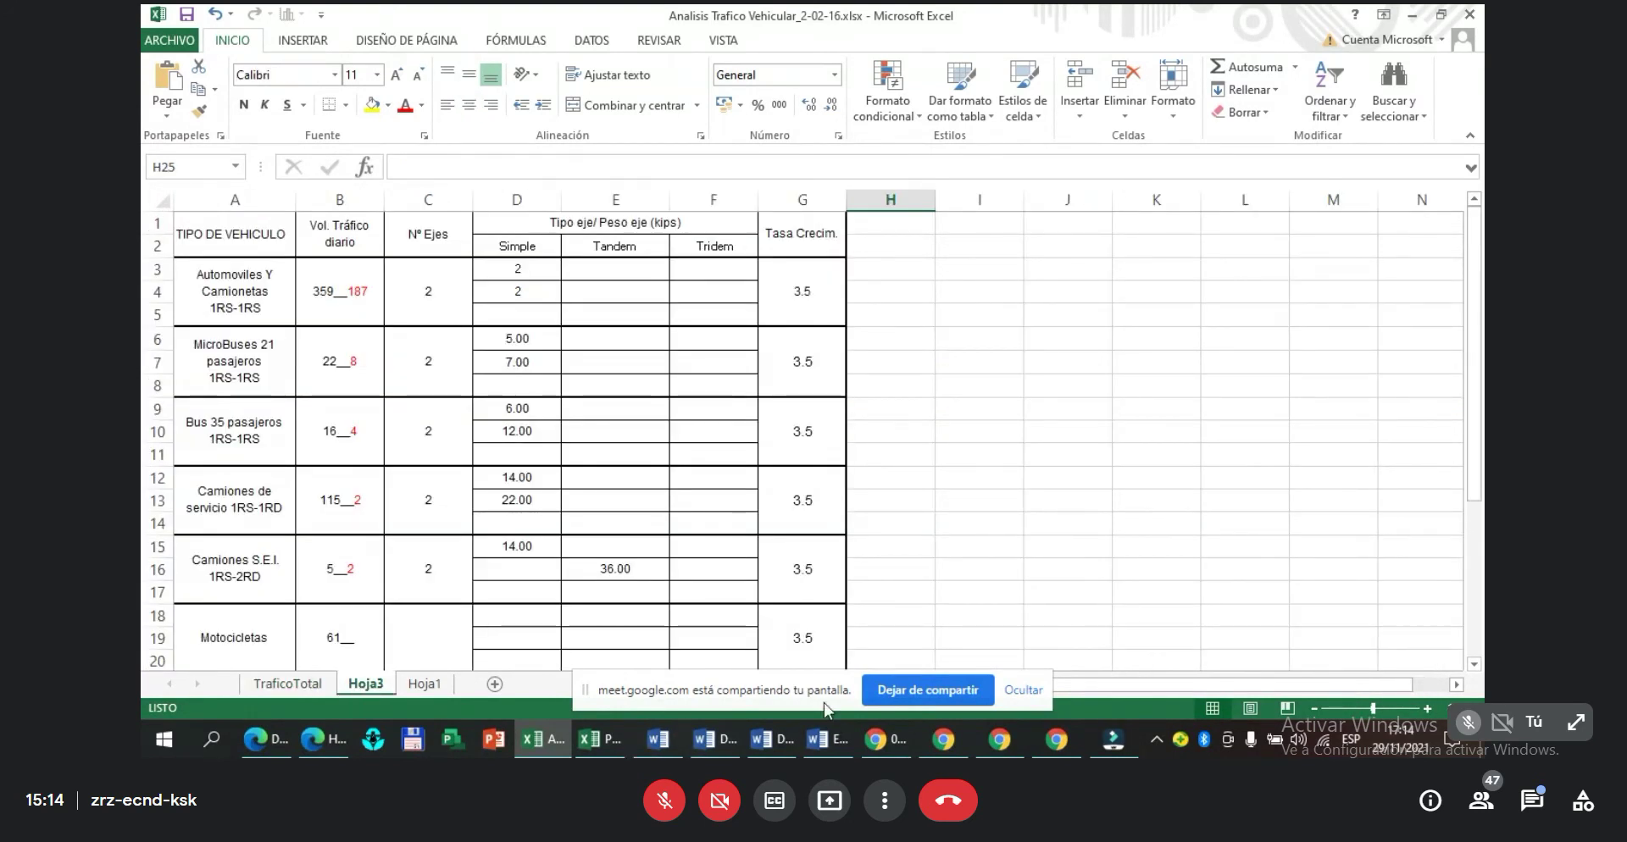
# Stop sharing the screen in the Google Meet call and exit the full-screen view.
pyautogui.click(864, 700)
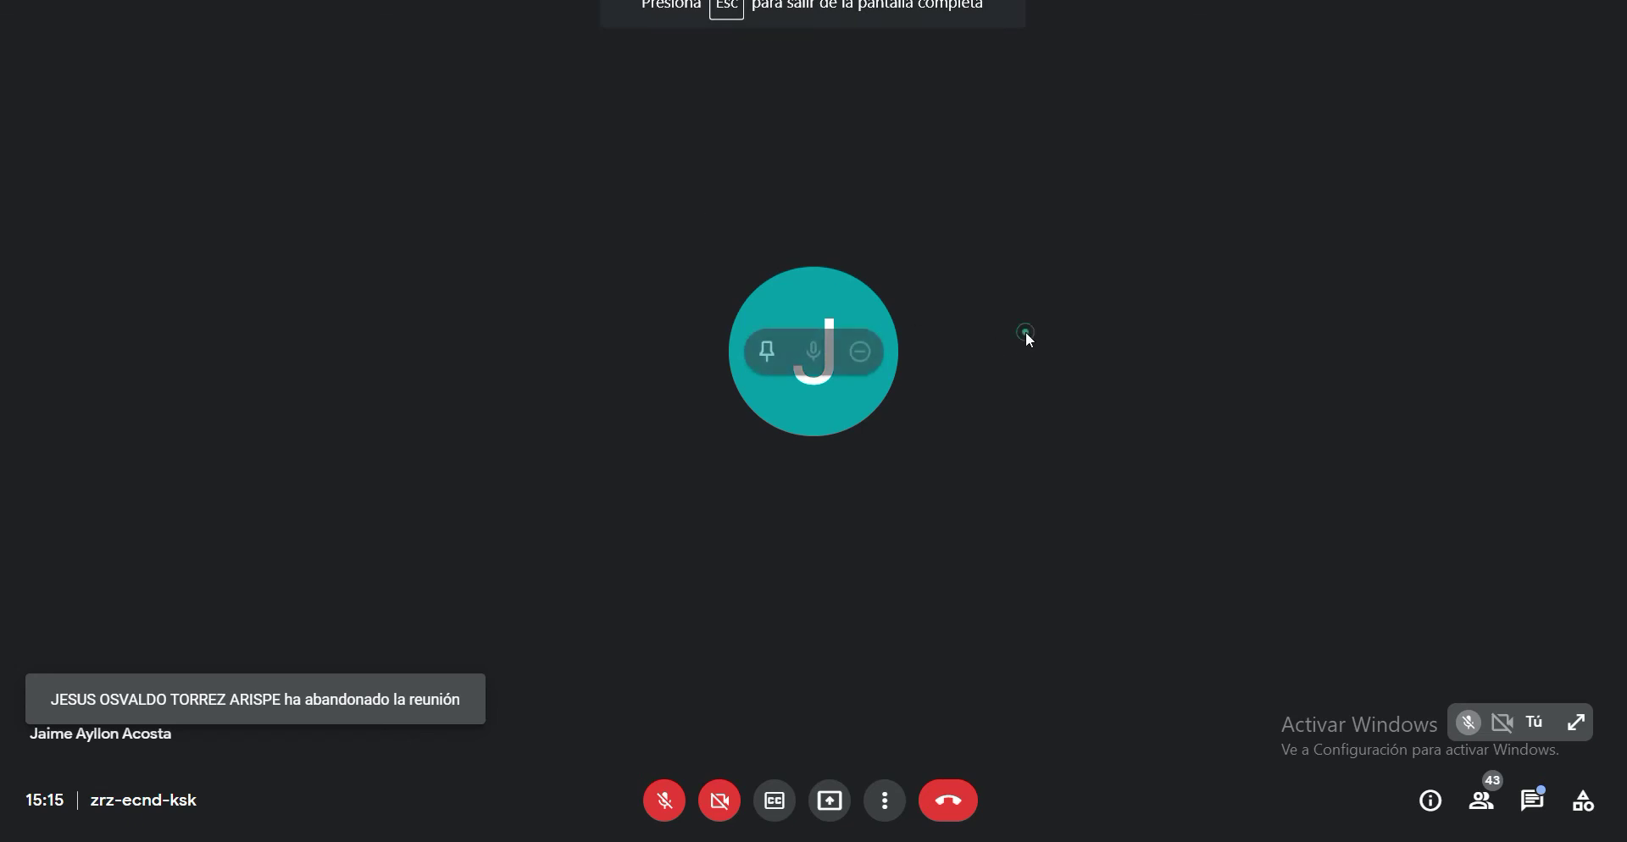
pyautogui.press('Escape')
pyautogui.moveTo(1398, 792)
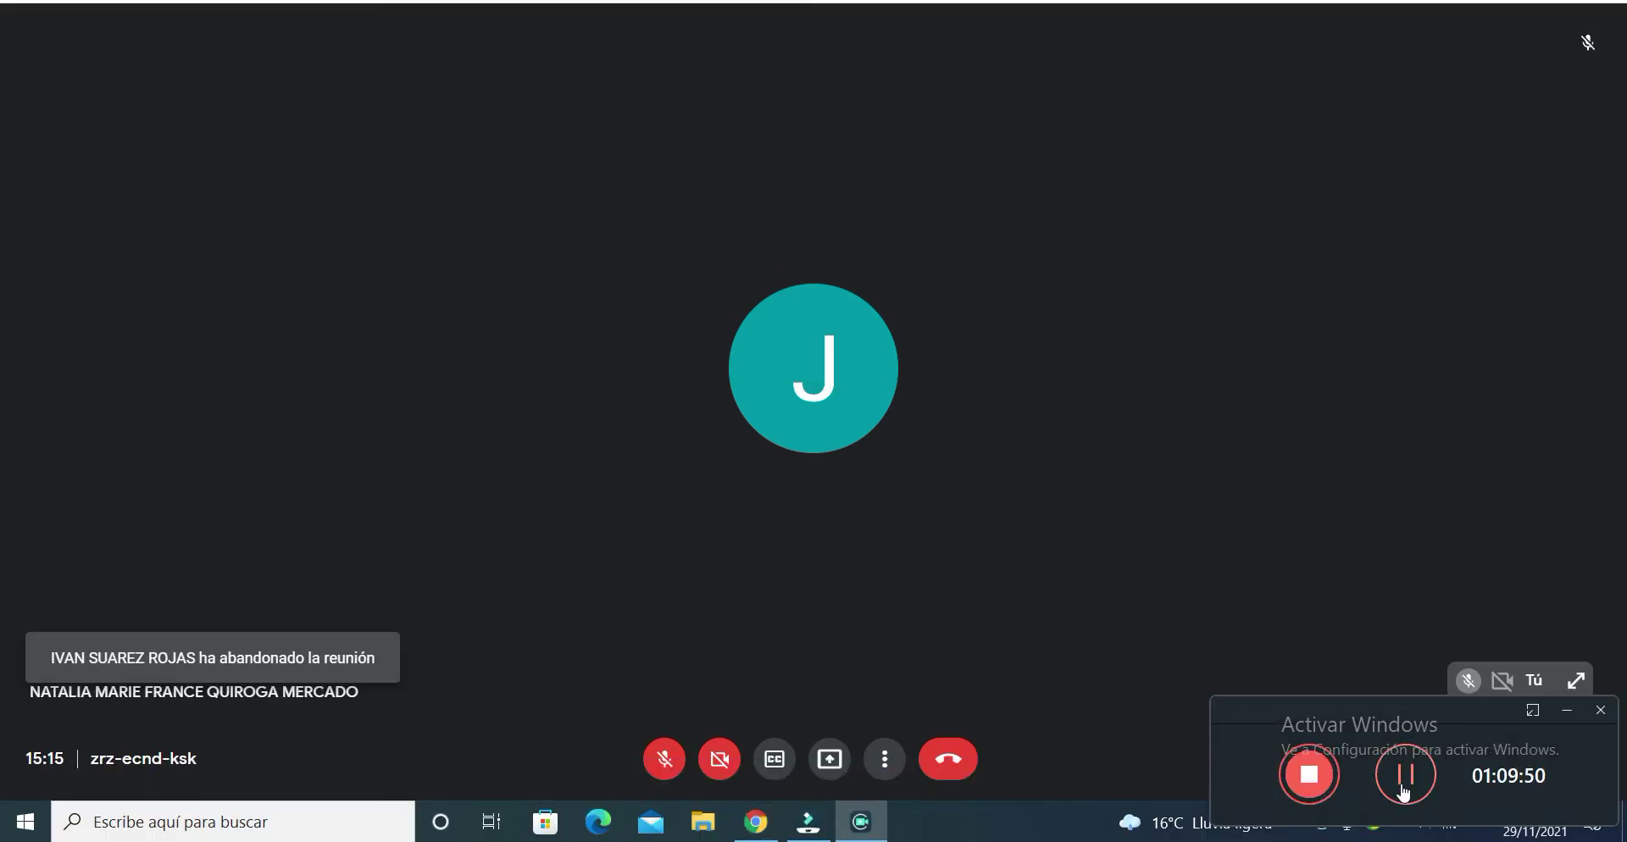